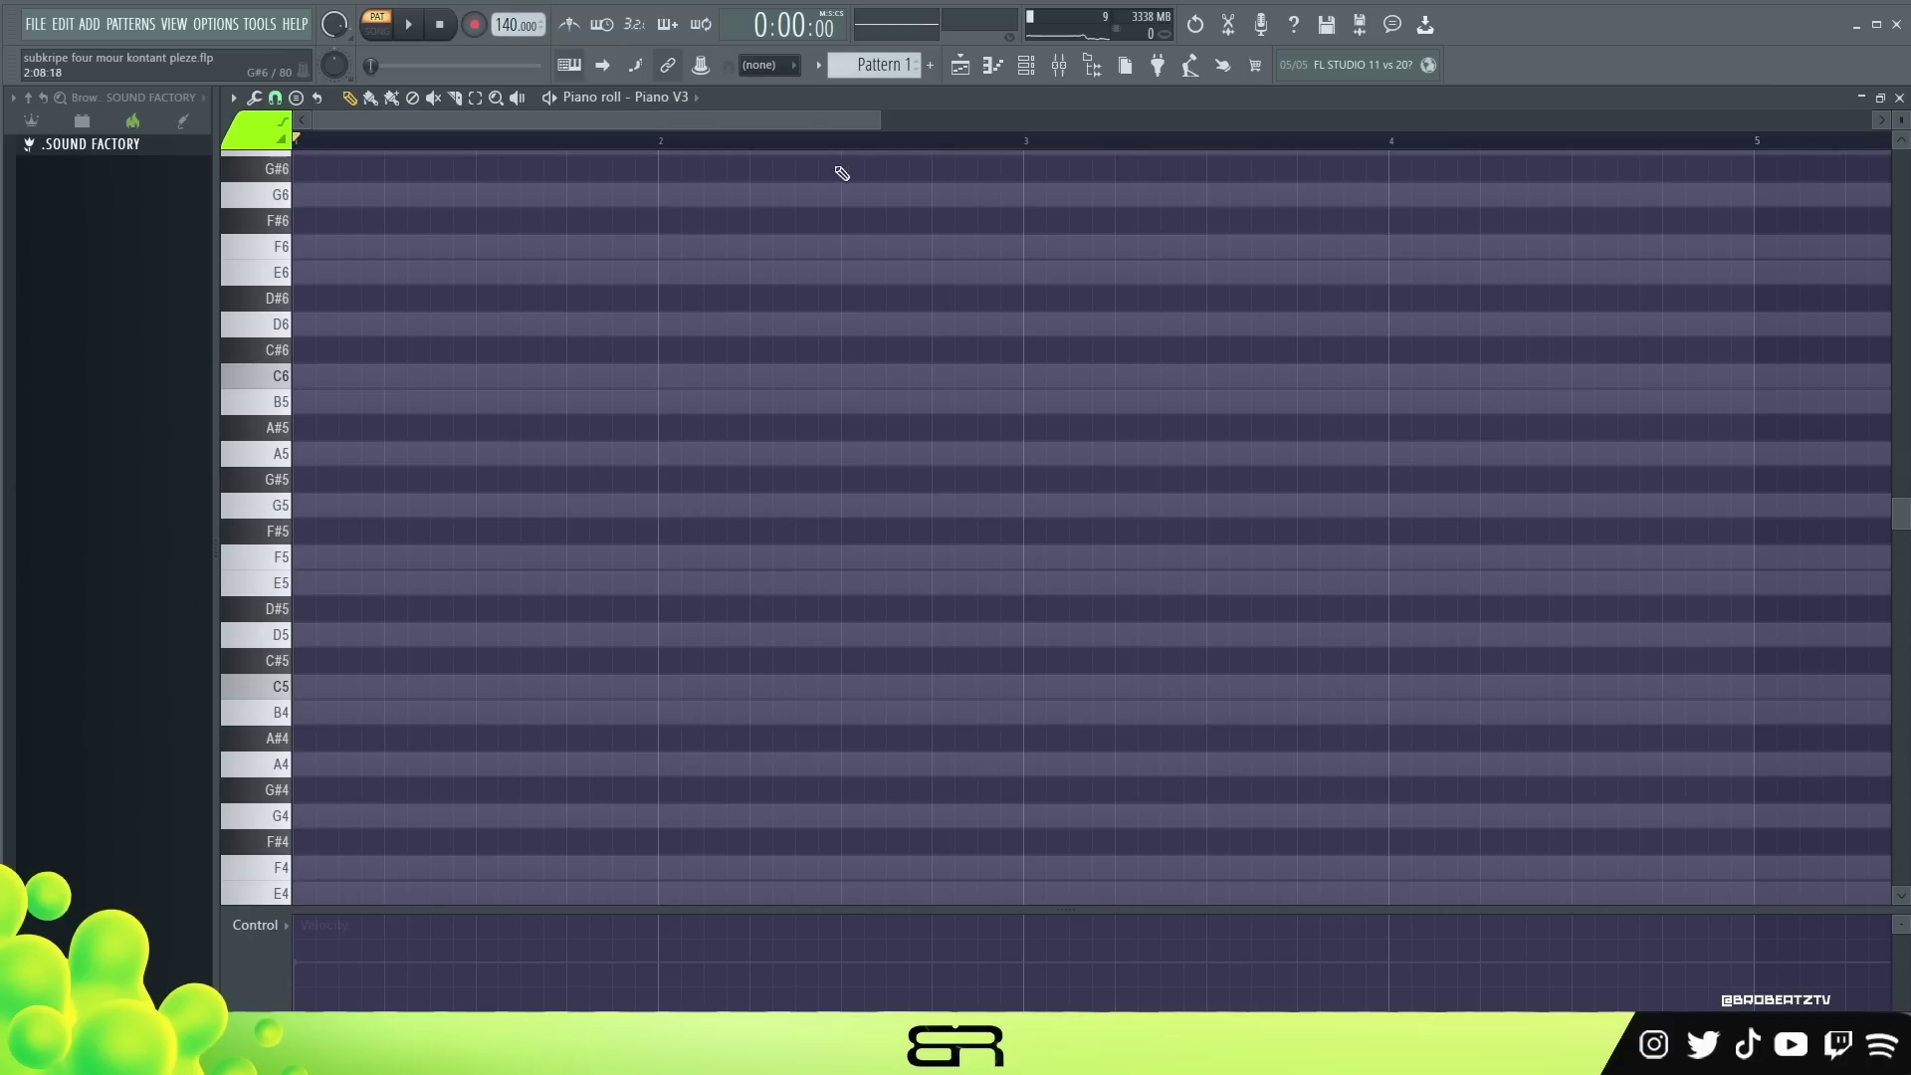
# Set the piano roll's snap to Beat.
pyautogui.click(275, 96)
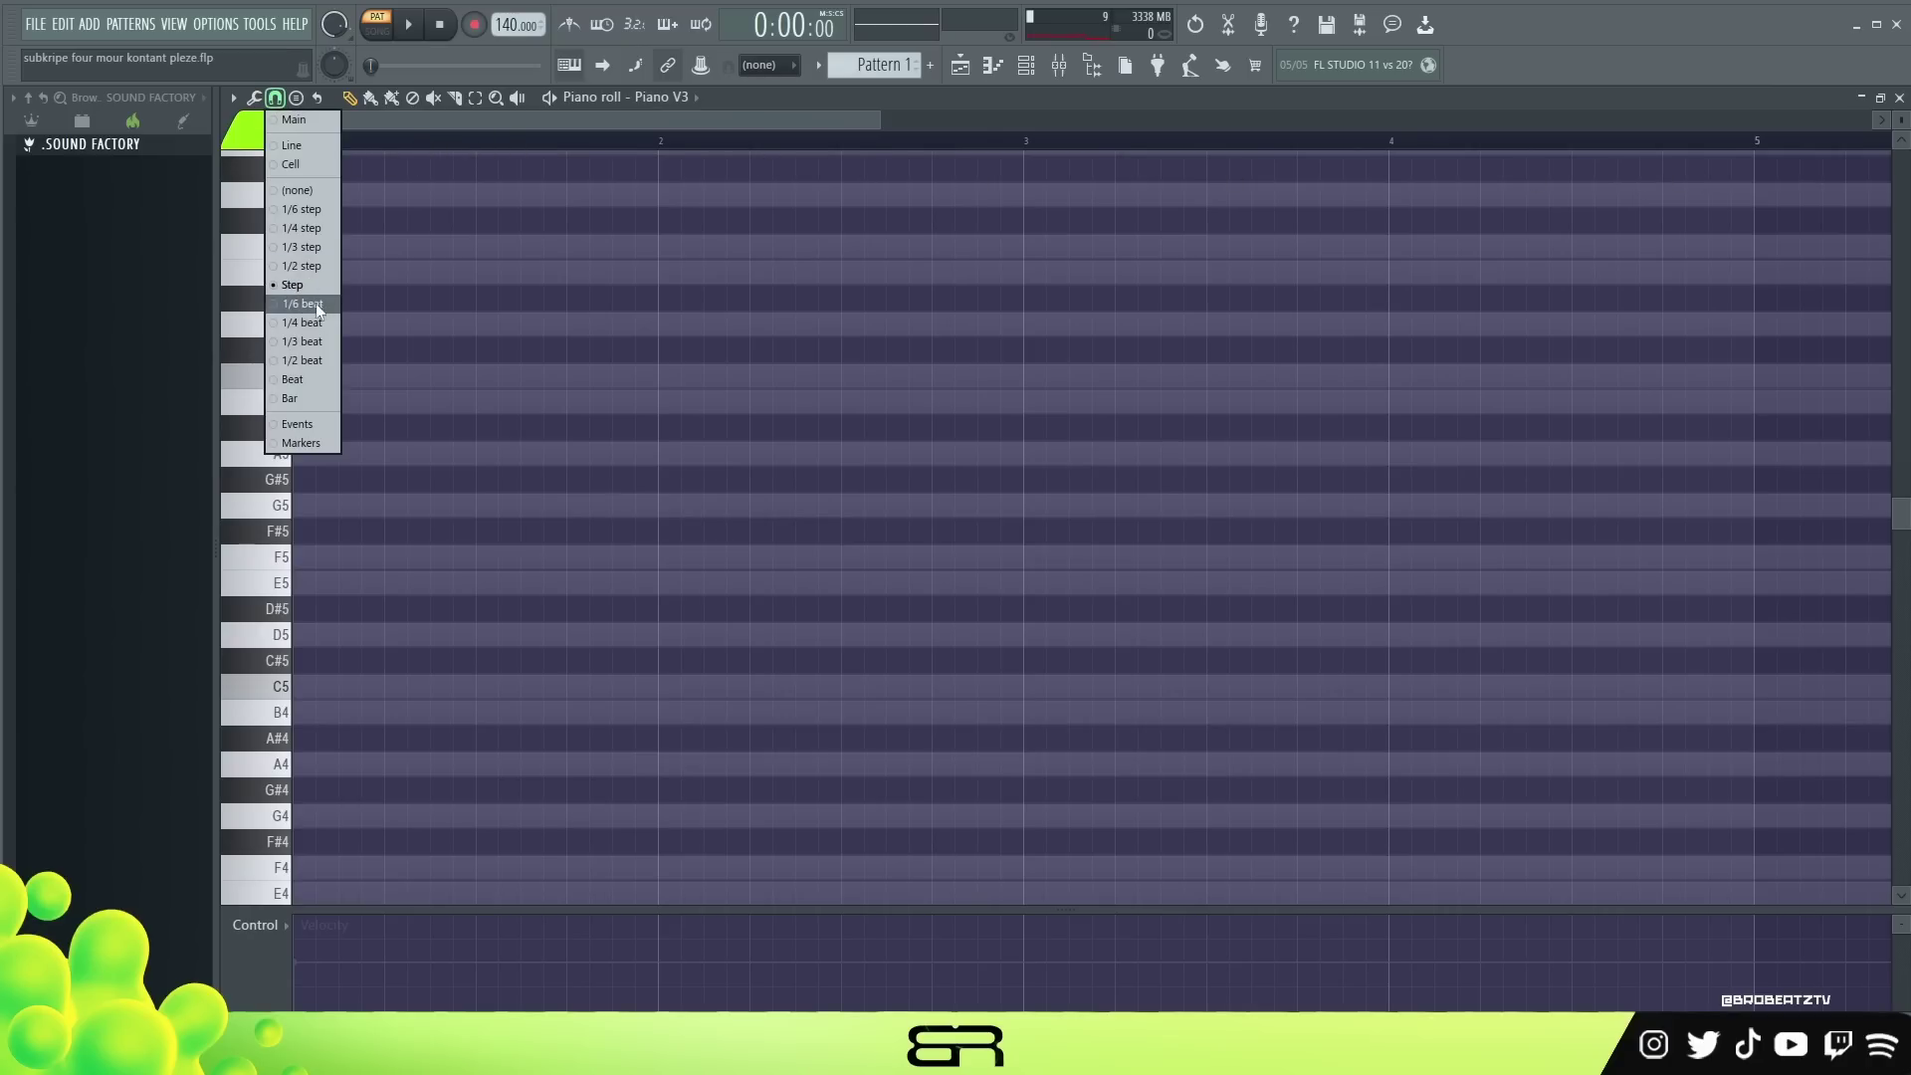
pyautogui.click(299, 377)
pyautogui.scroll(1, 1899, 119)
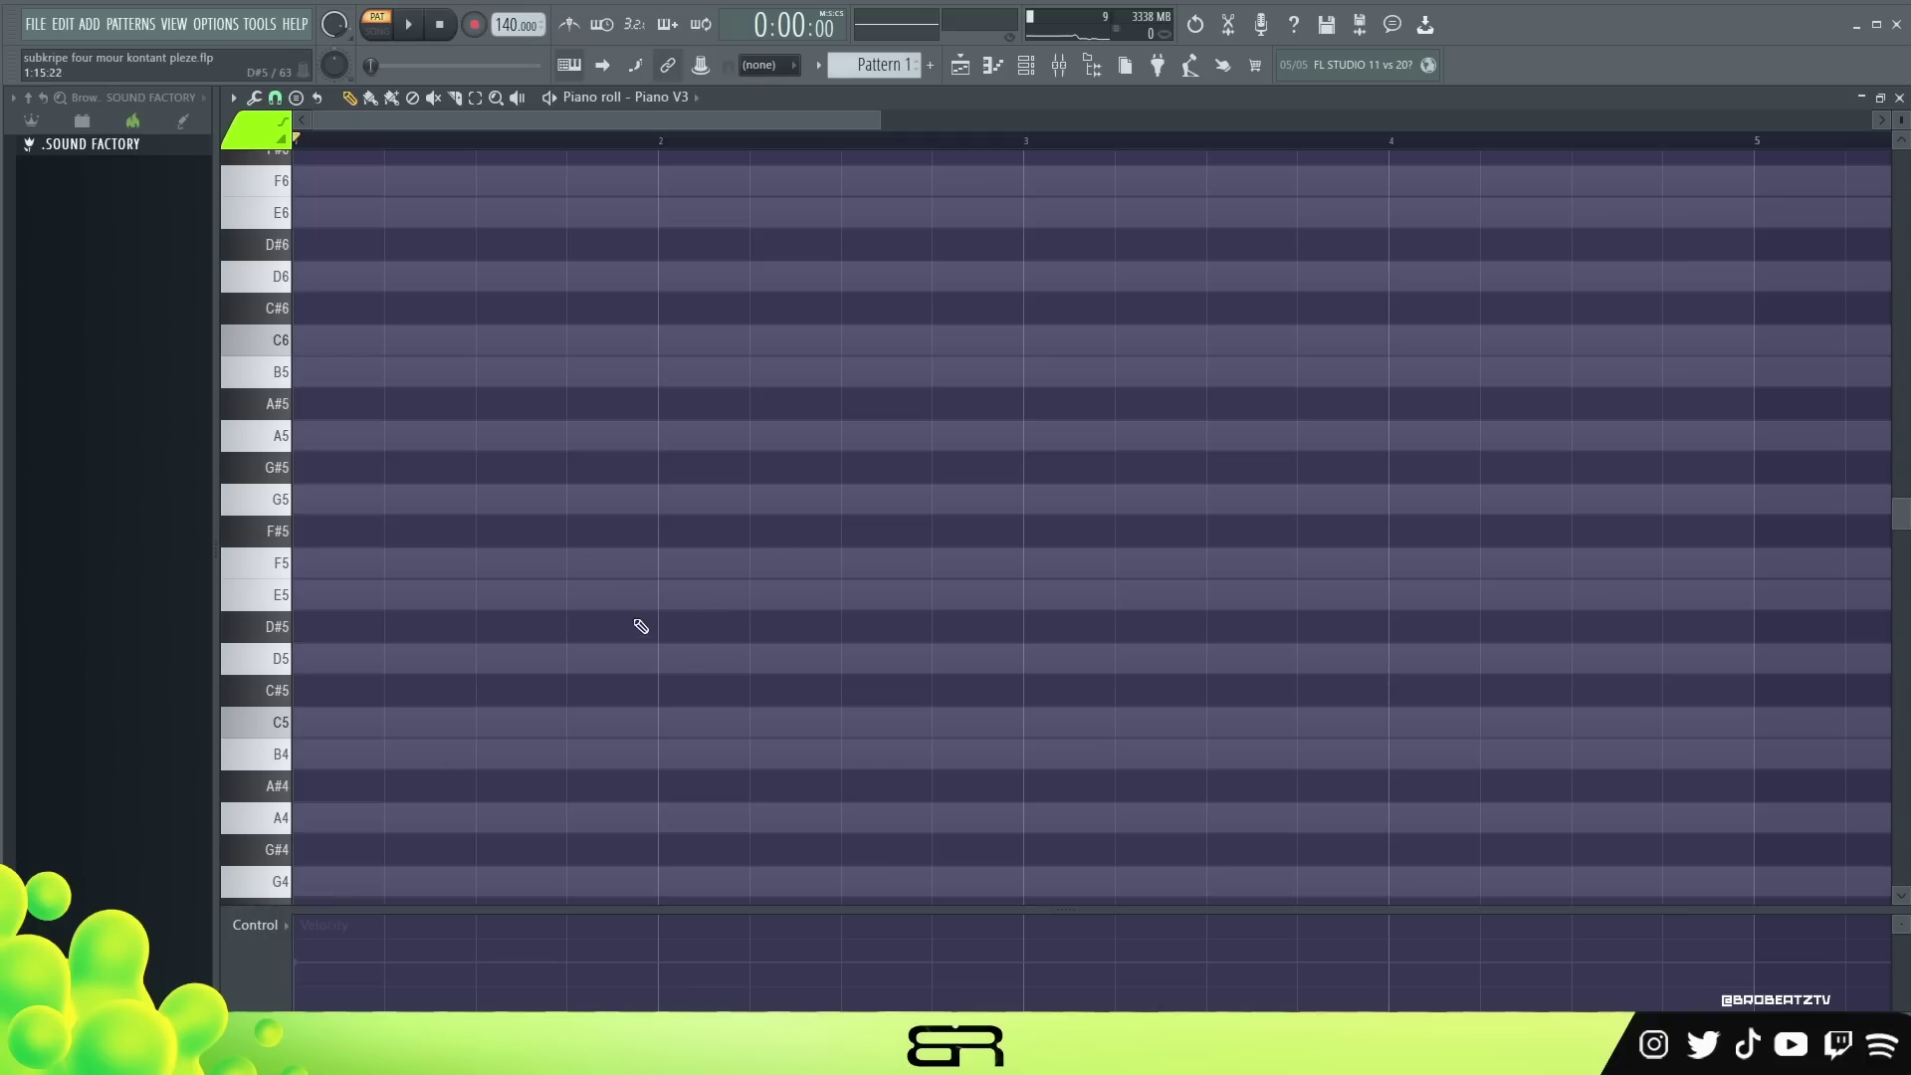
pyautogui.click(348, 570)
pyautogui.click(419, 431)
pyautogui.click(518, 341)
pyautogui.click(609, 278)
pyautogui.rightClick(697, 276)
pyautogui.rightClick(678, 340)
pyautogui.rightClick(655, 436)
pyautogui.rightClick(632, 563)
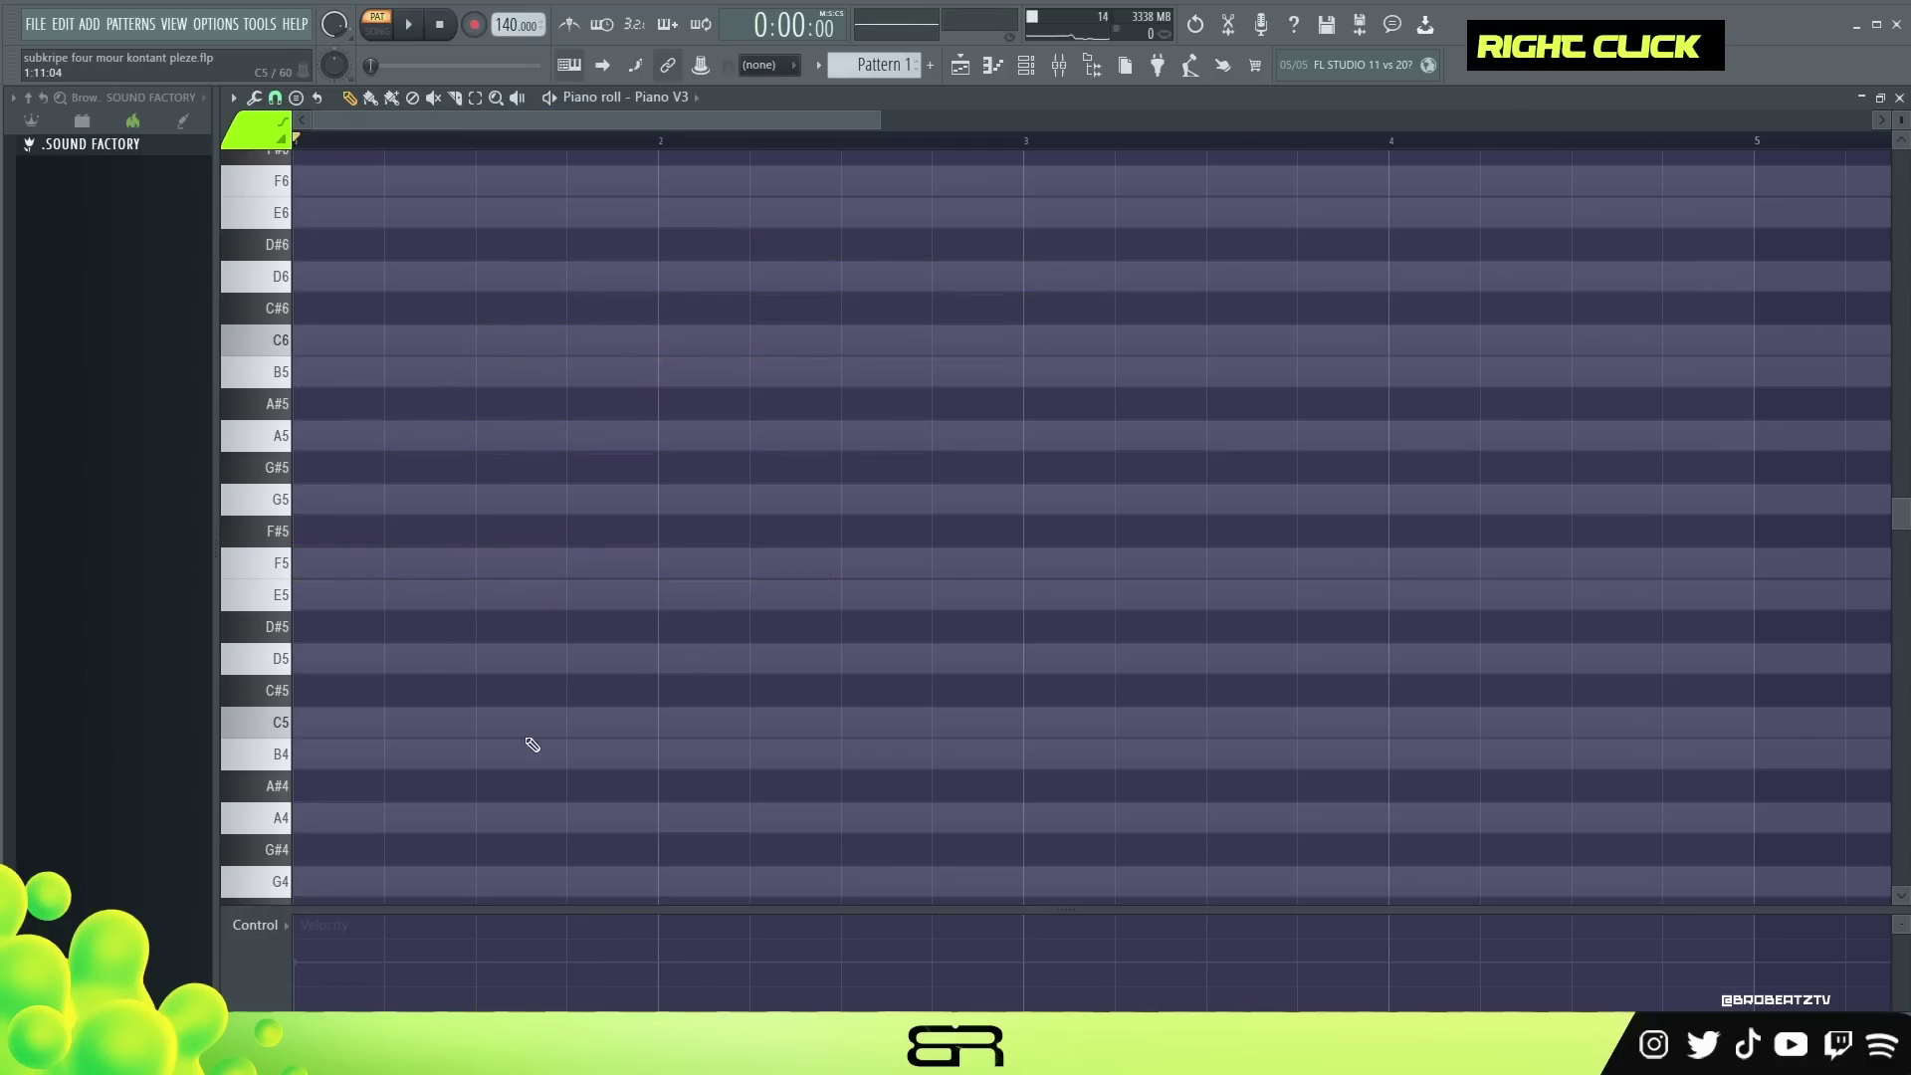
# Draw an A4 note at the start of bar 1 and set its length to one bar.
pyautogui.scroll(-5, 392, 567)
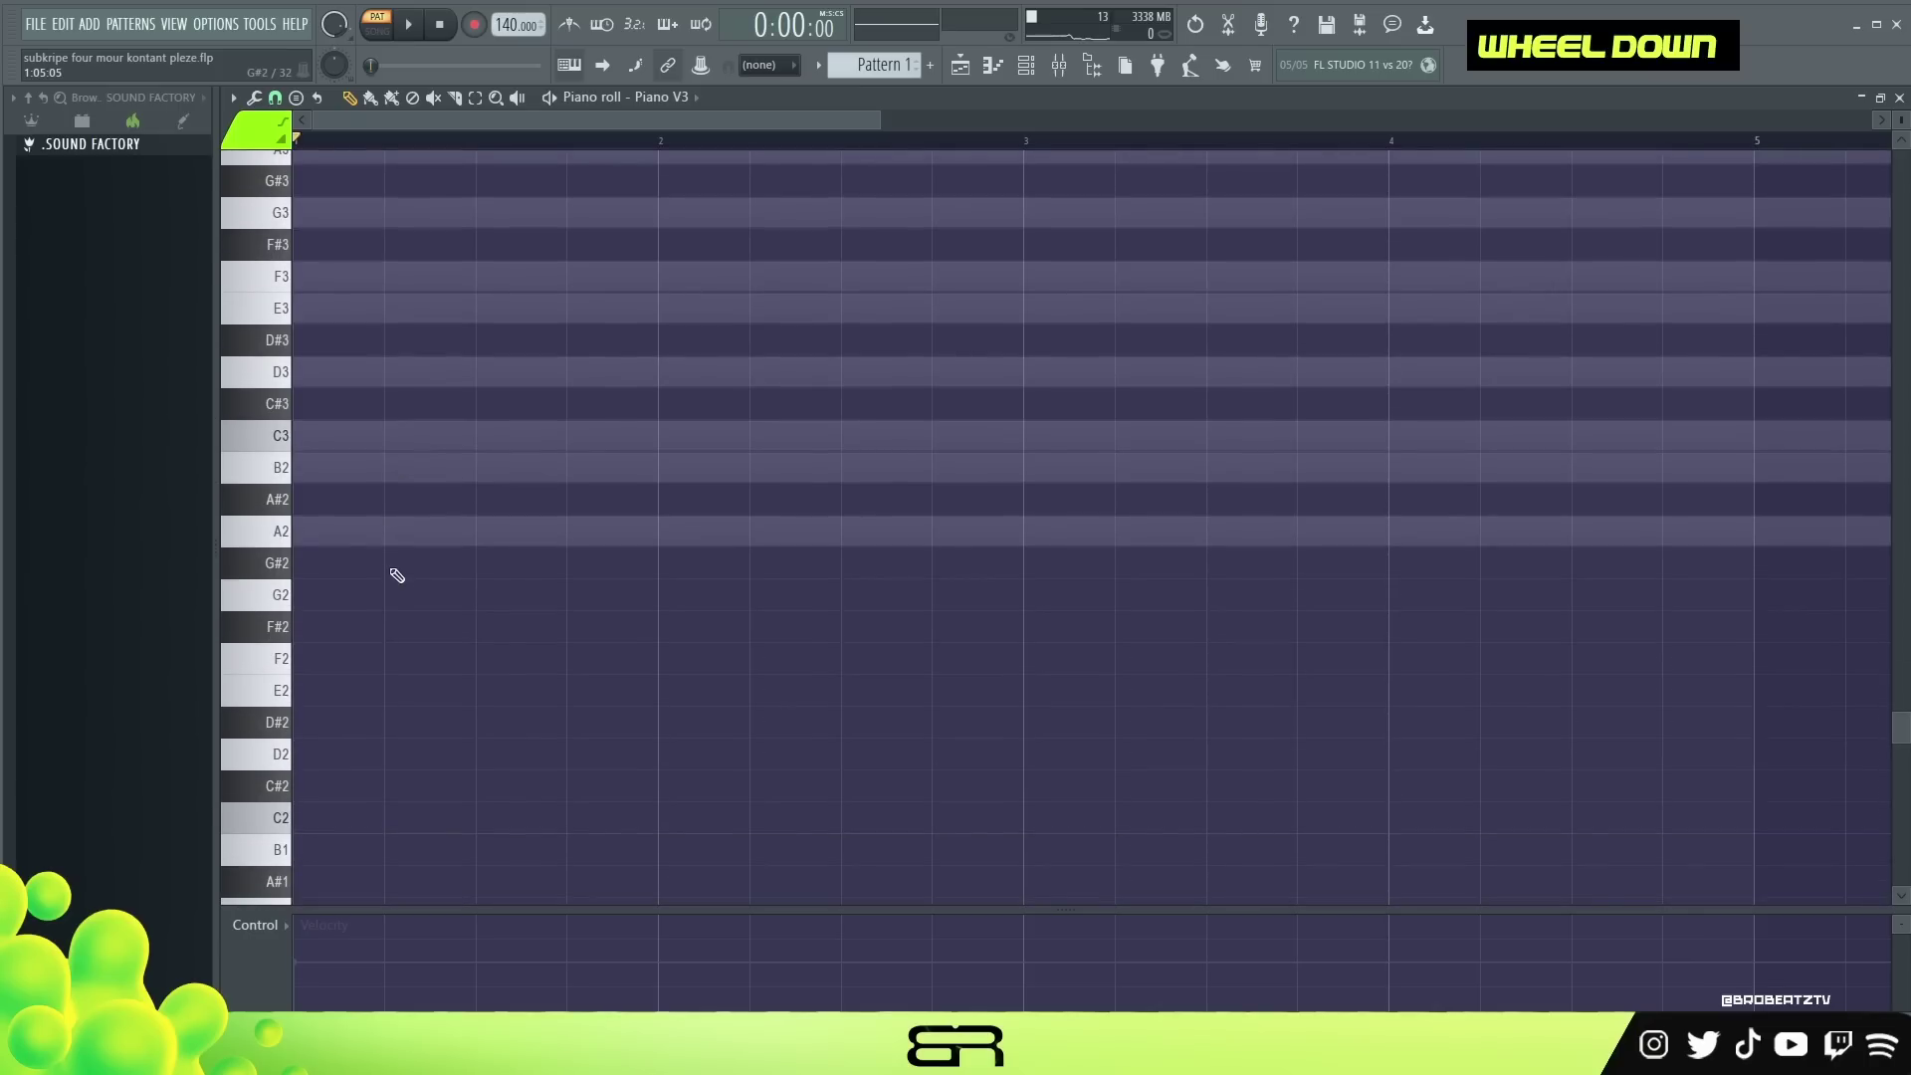
pyautogui.scroll(2, 392, 567)
pyautogui.scroll(1, 394, 568)
pyautogui.click(349, 531)
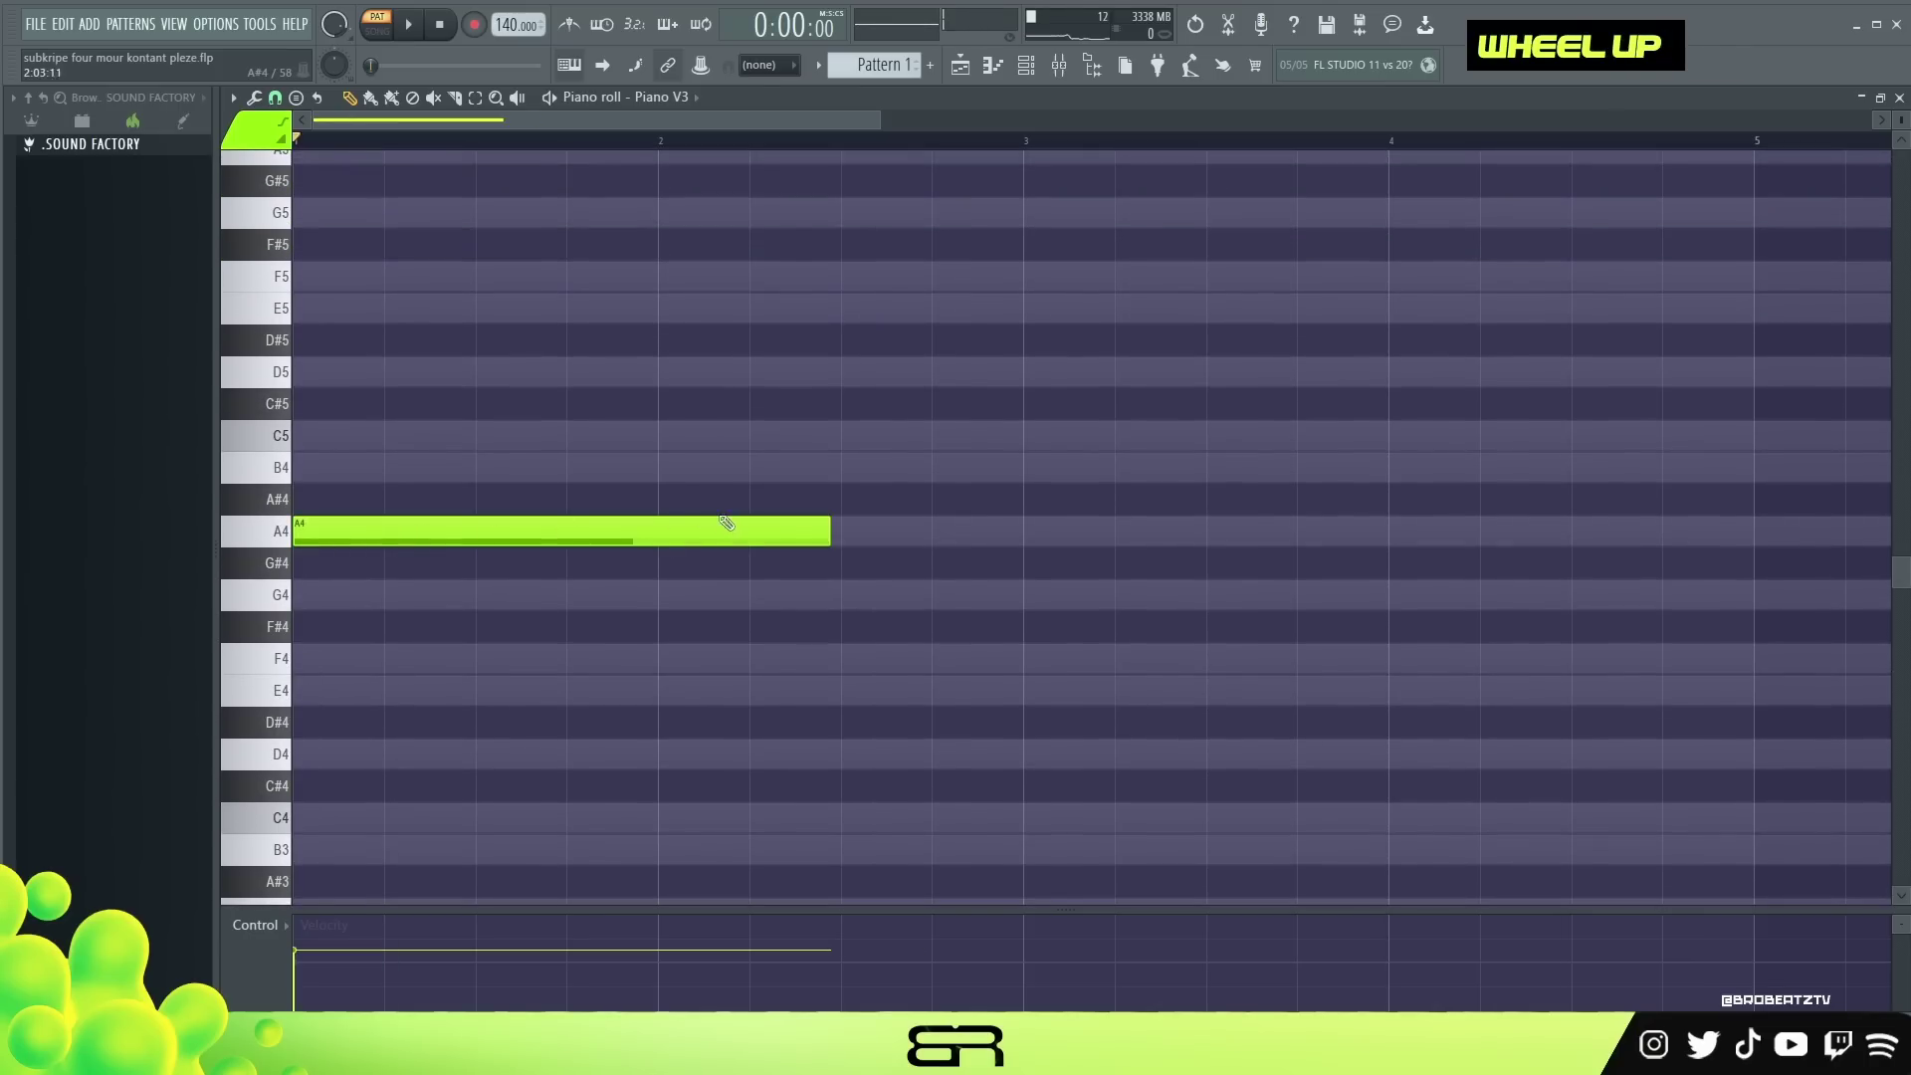
pyautogui.moveTo(826, 531); pyautogui.dragTo(653, 567)
pyautogui.moveTo(639, 500); pyautogui.dragTo(547, 595)
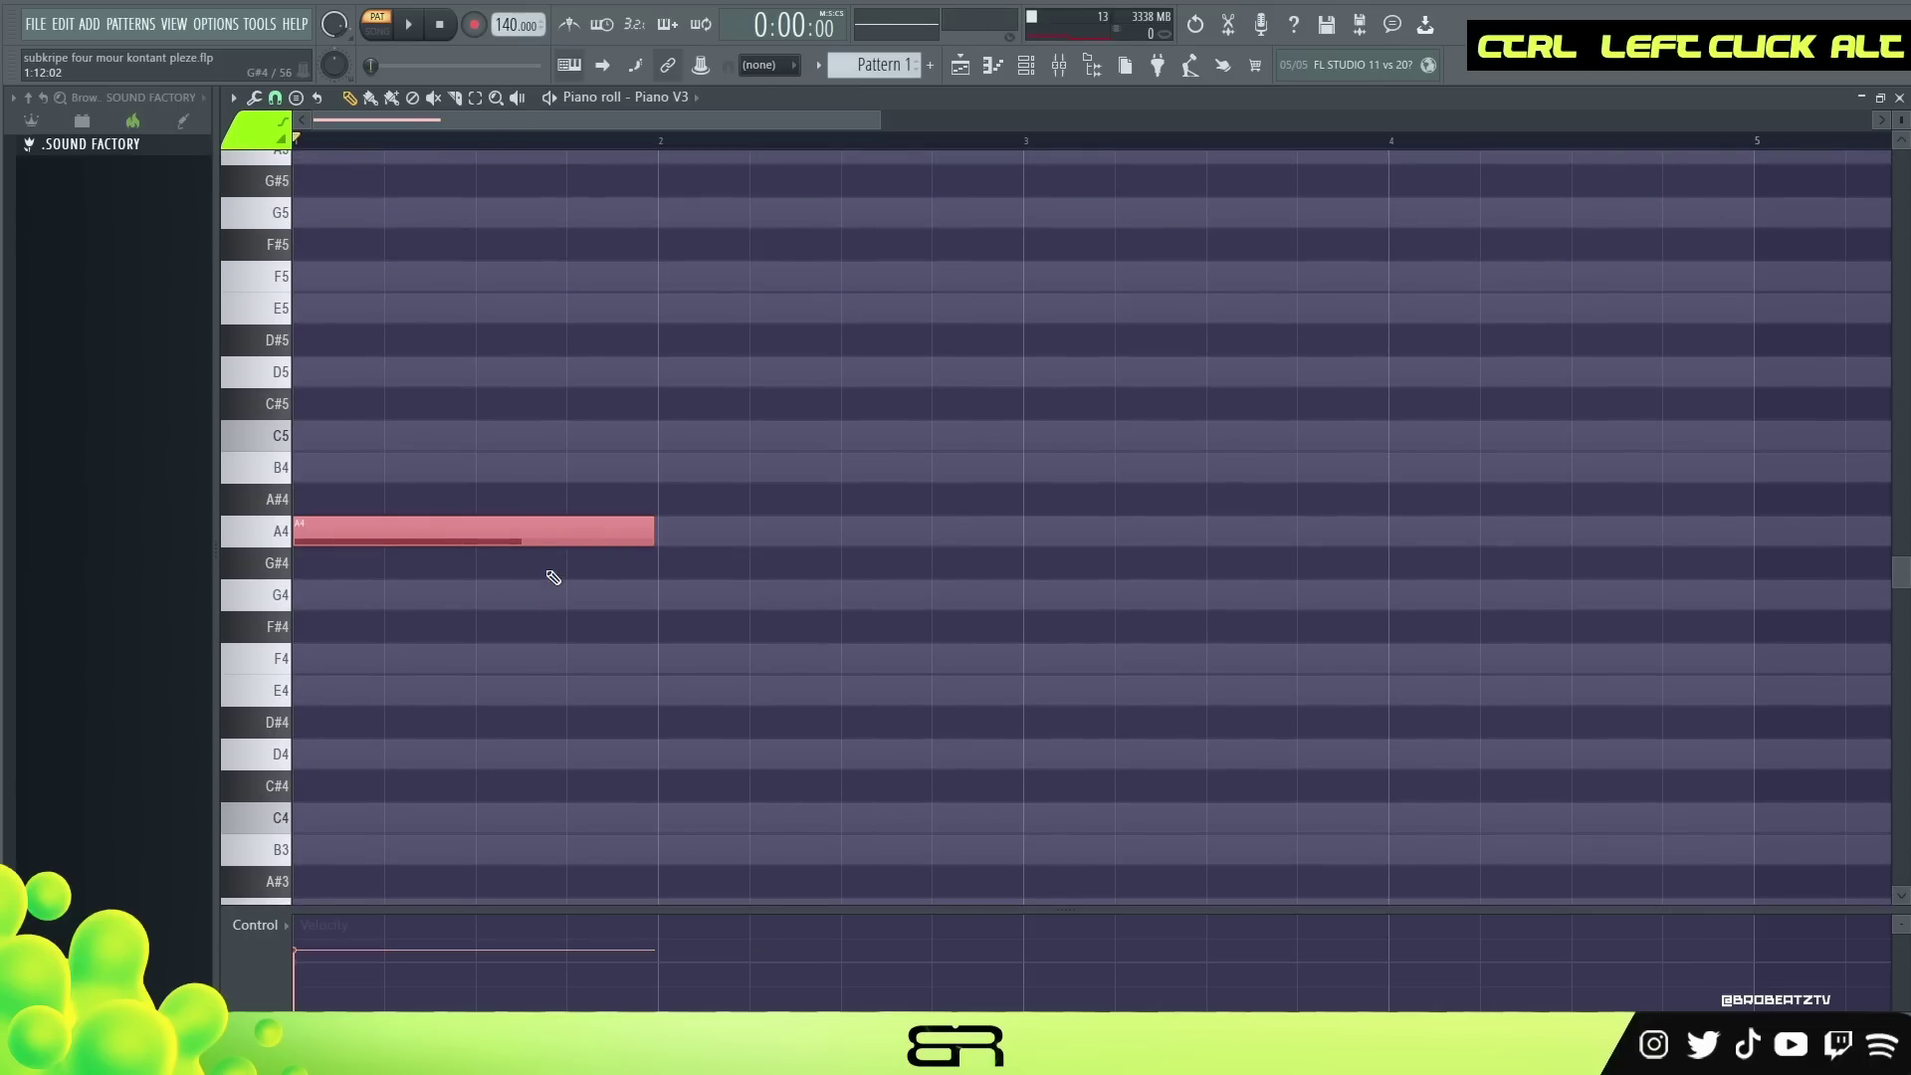
pyautogui.keyDown('ctrl'); pyautogui.click(385, 535); pyautogui.keyUp('ctrl')
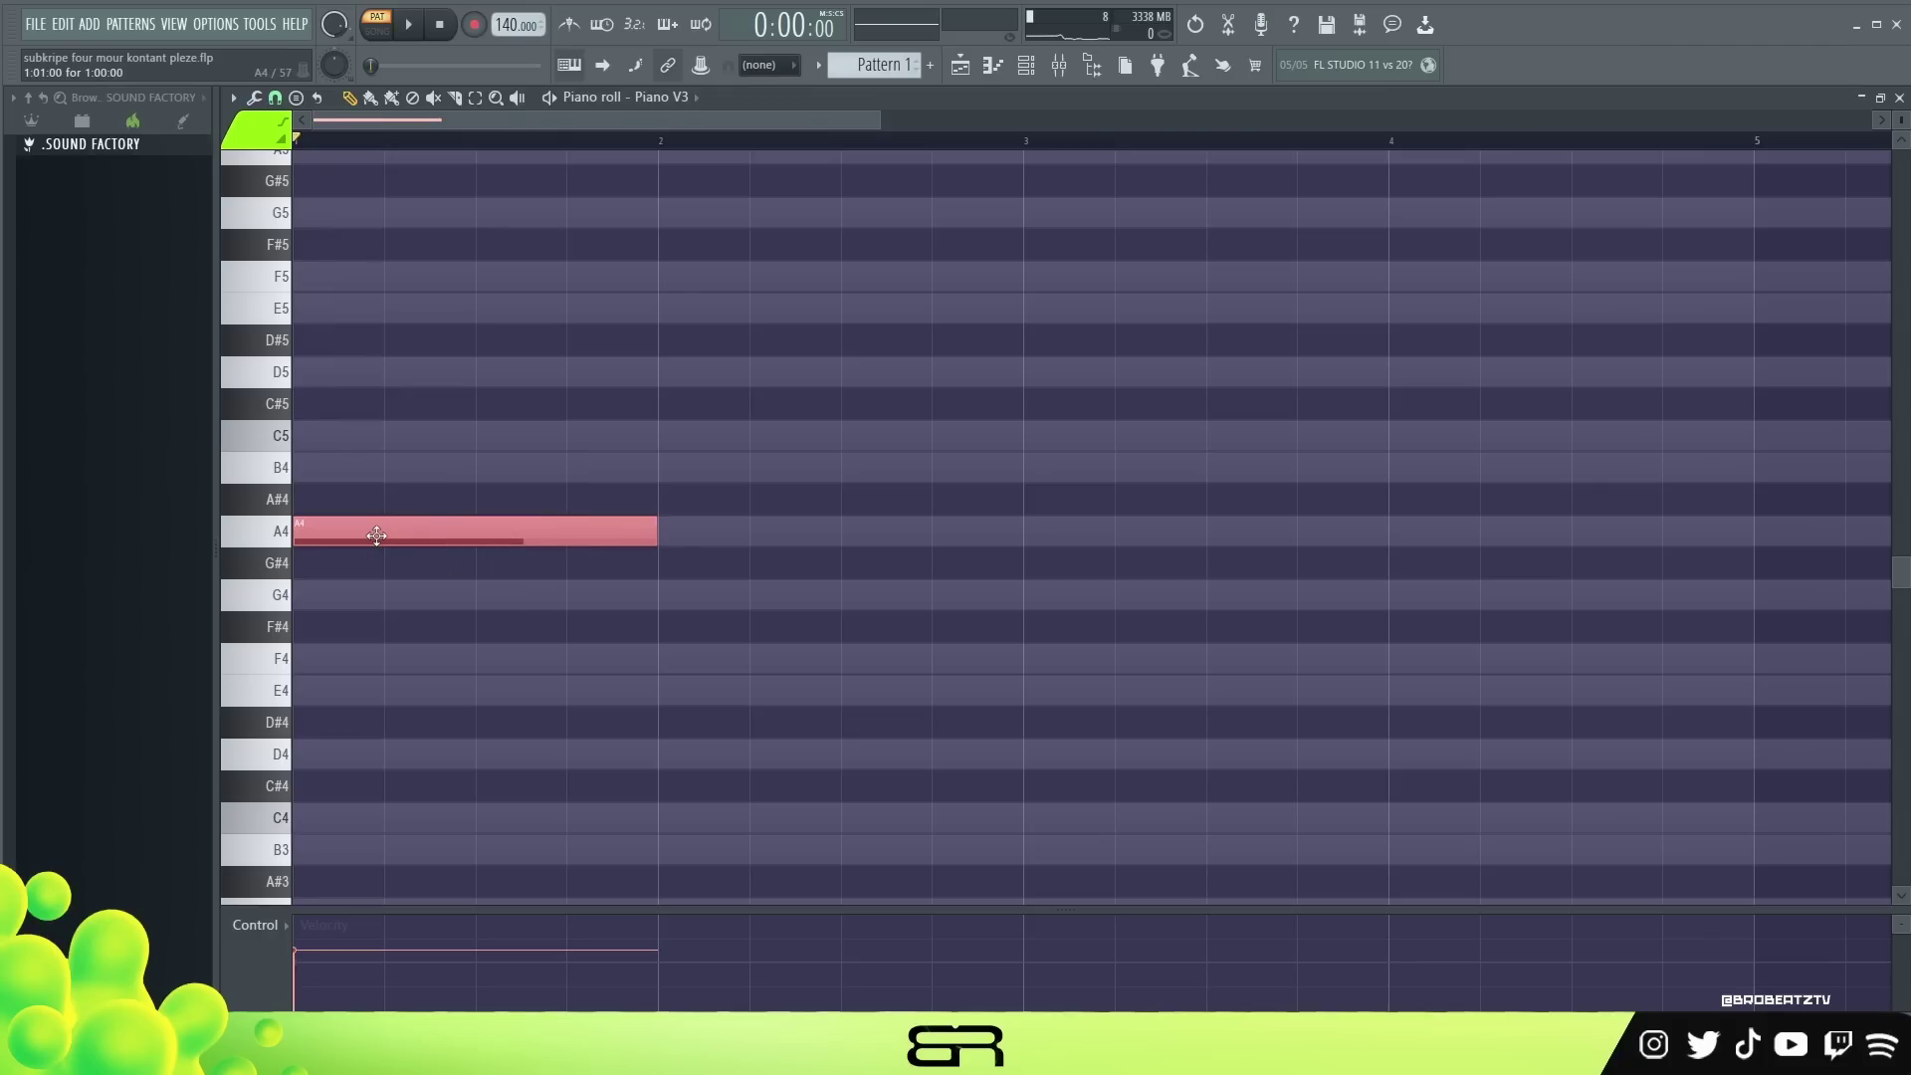
# Duplicate the A4 note in bar 1 and place the copy on F4.
pyautogui.keyDown('shift'); pyautogui.moveTo(376, 535); pyautogui.dragTo(316, 456); pyautogui.keyUp('shift')
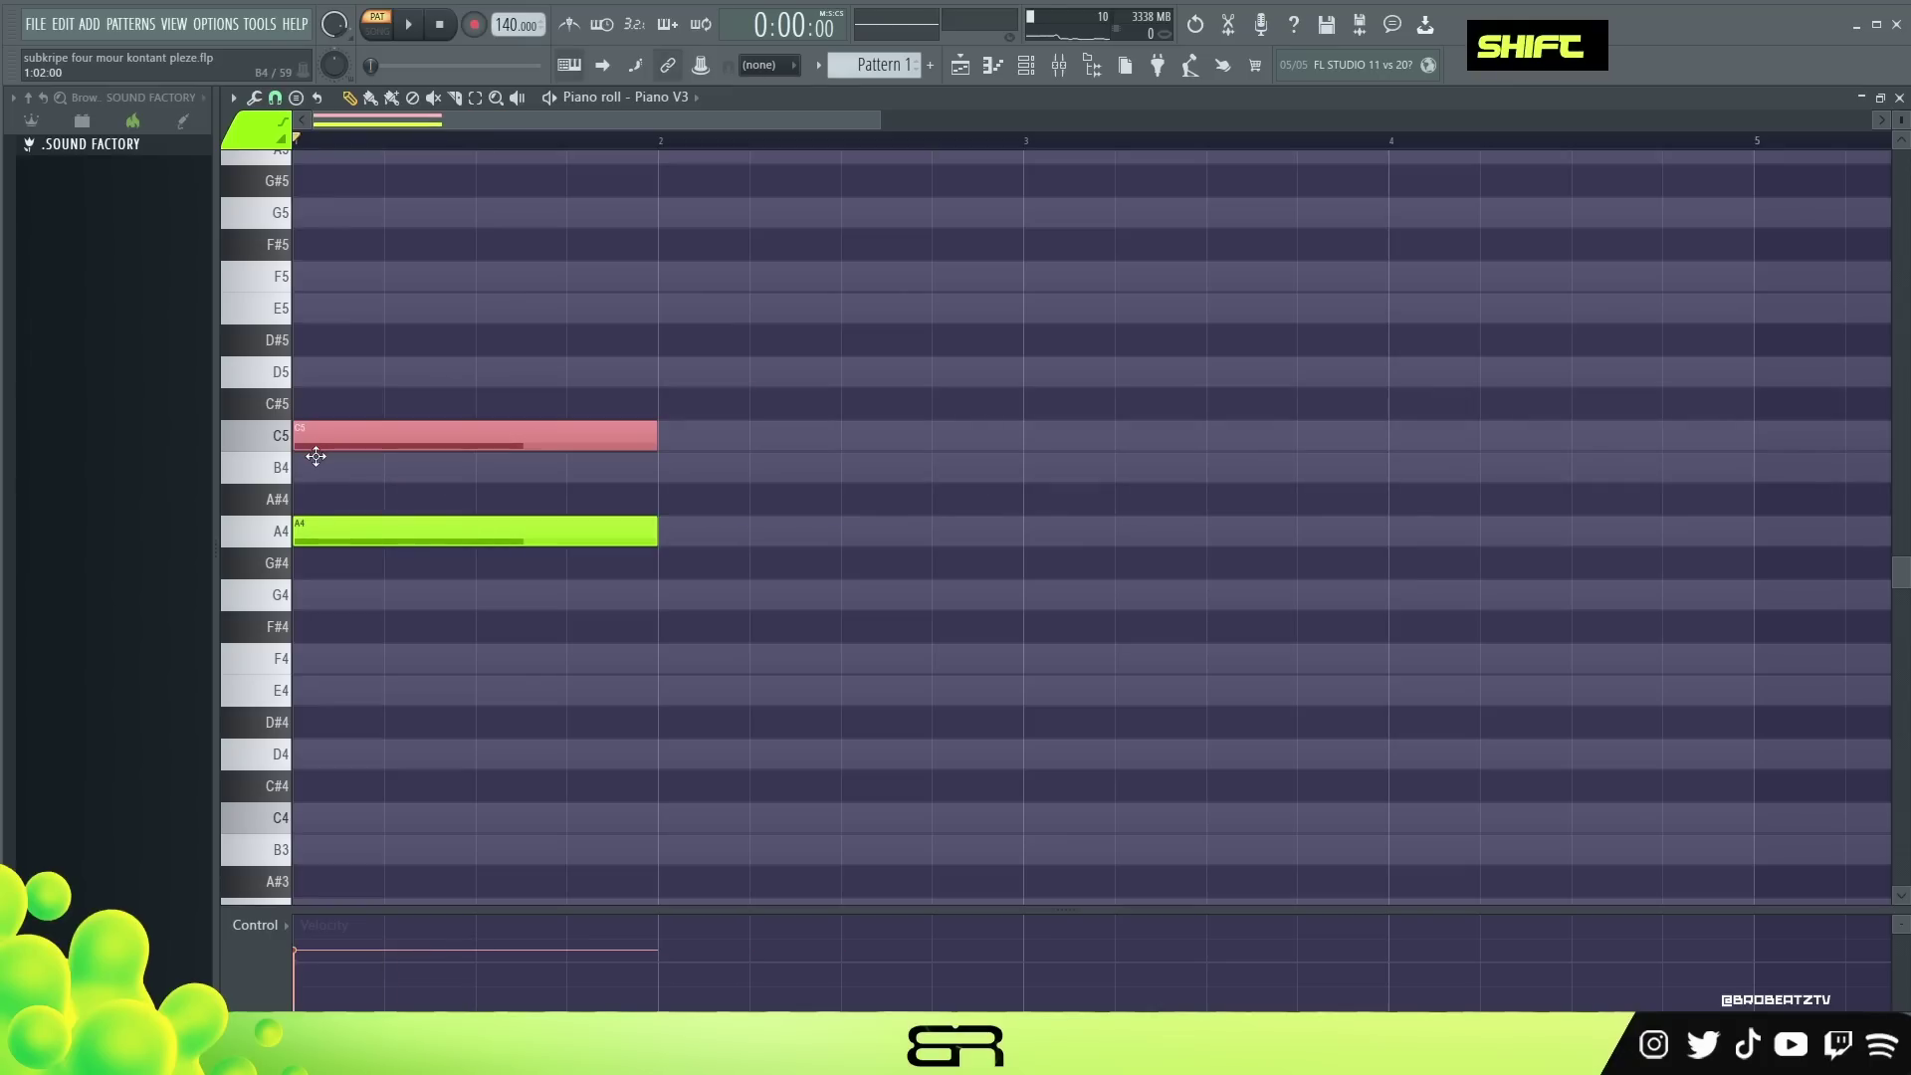
pyautogui.moveTo(311, 461); pyautogui.dragTo(418, 632)
pyautogui.rightClick(450, 603)
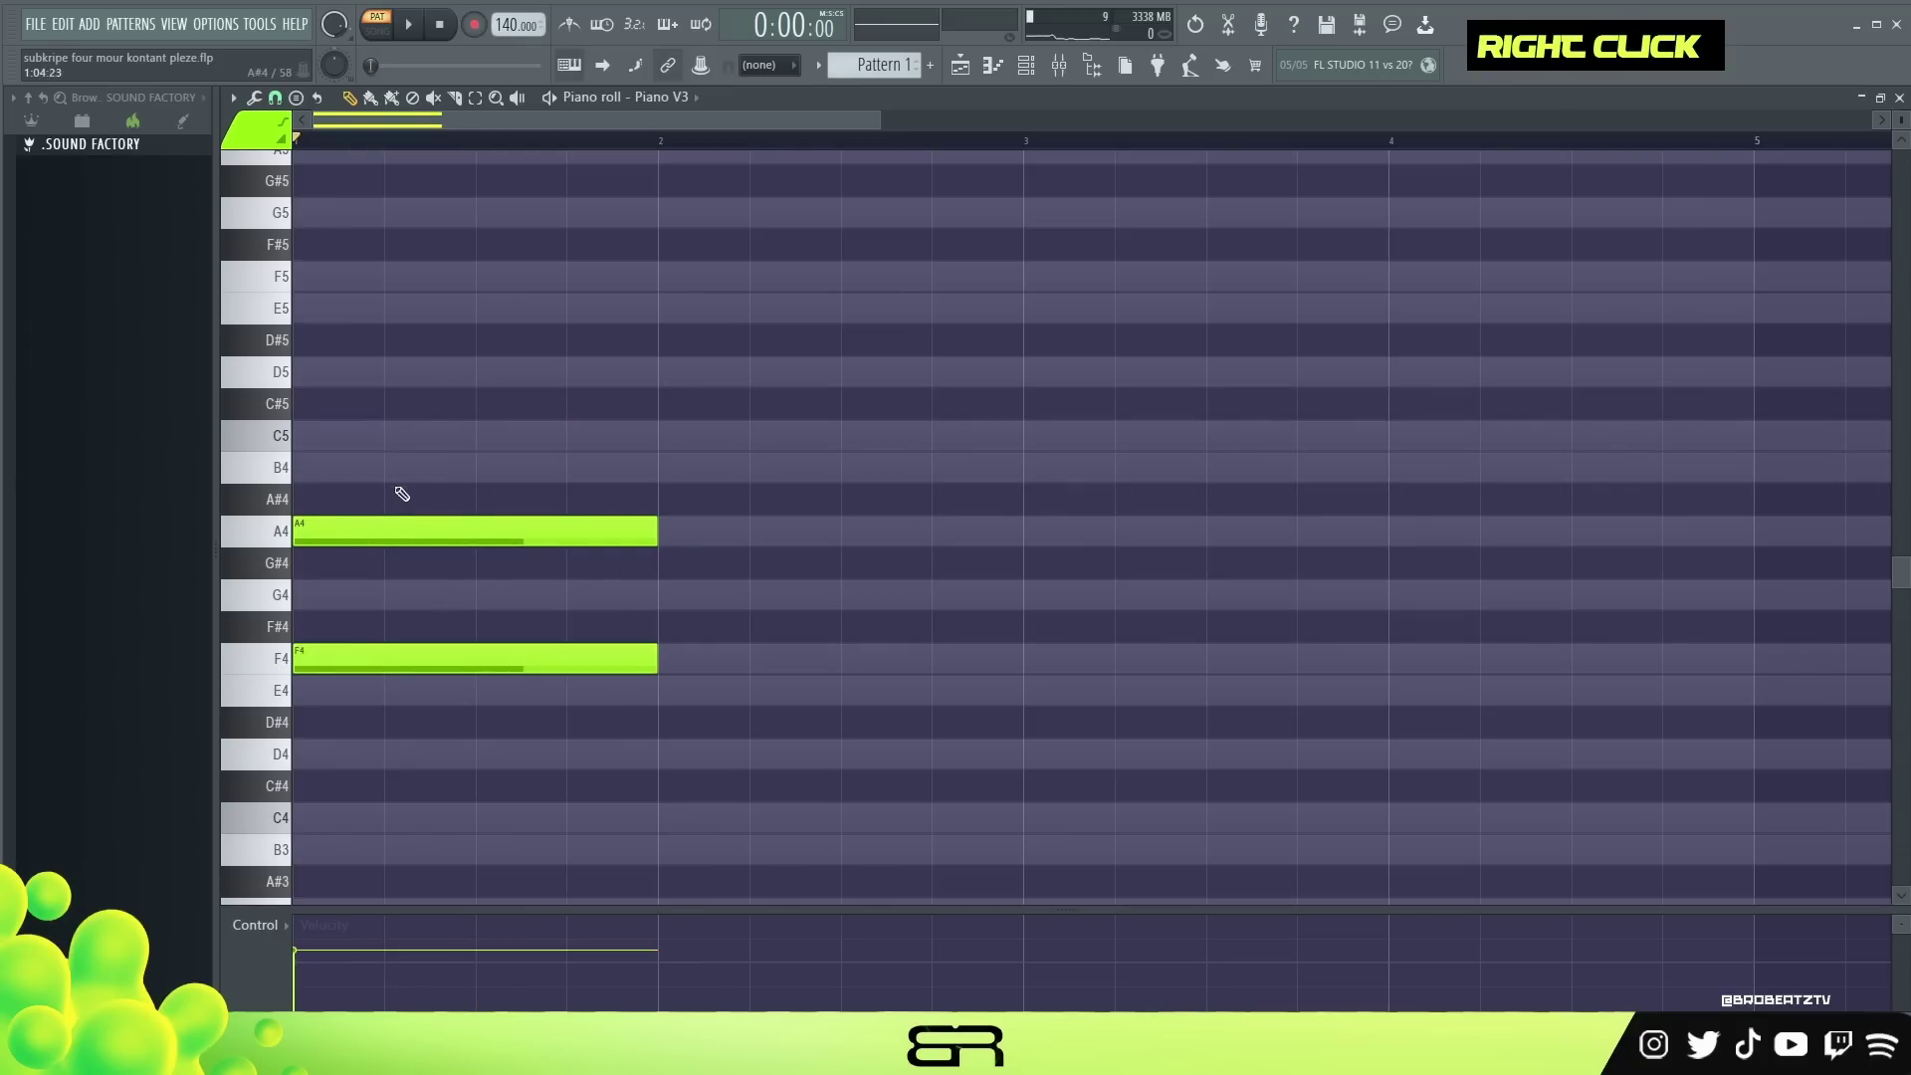
# Move the A4 note from bar 1 to bar 2, keeping the F4 note in bar 1.
pyautogui.keyDown('ctrl'); pyautogui.moveTo(687, 458); pyautogui.dragTo(284, 598); pyautogui.keyUp('ctrl')
pyautogui.moveTo(362, 539); pyautogui.dragTo(746, 538)
pyautogui.rightClick(747, 538)
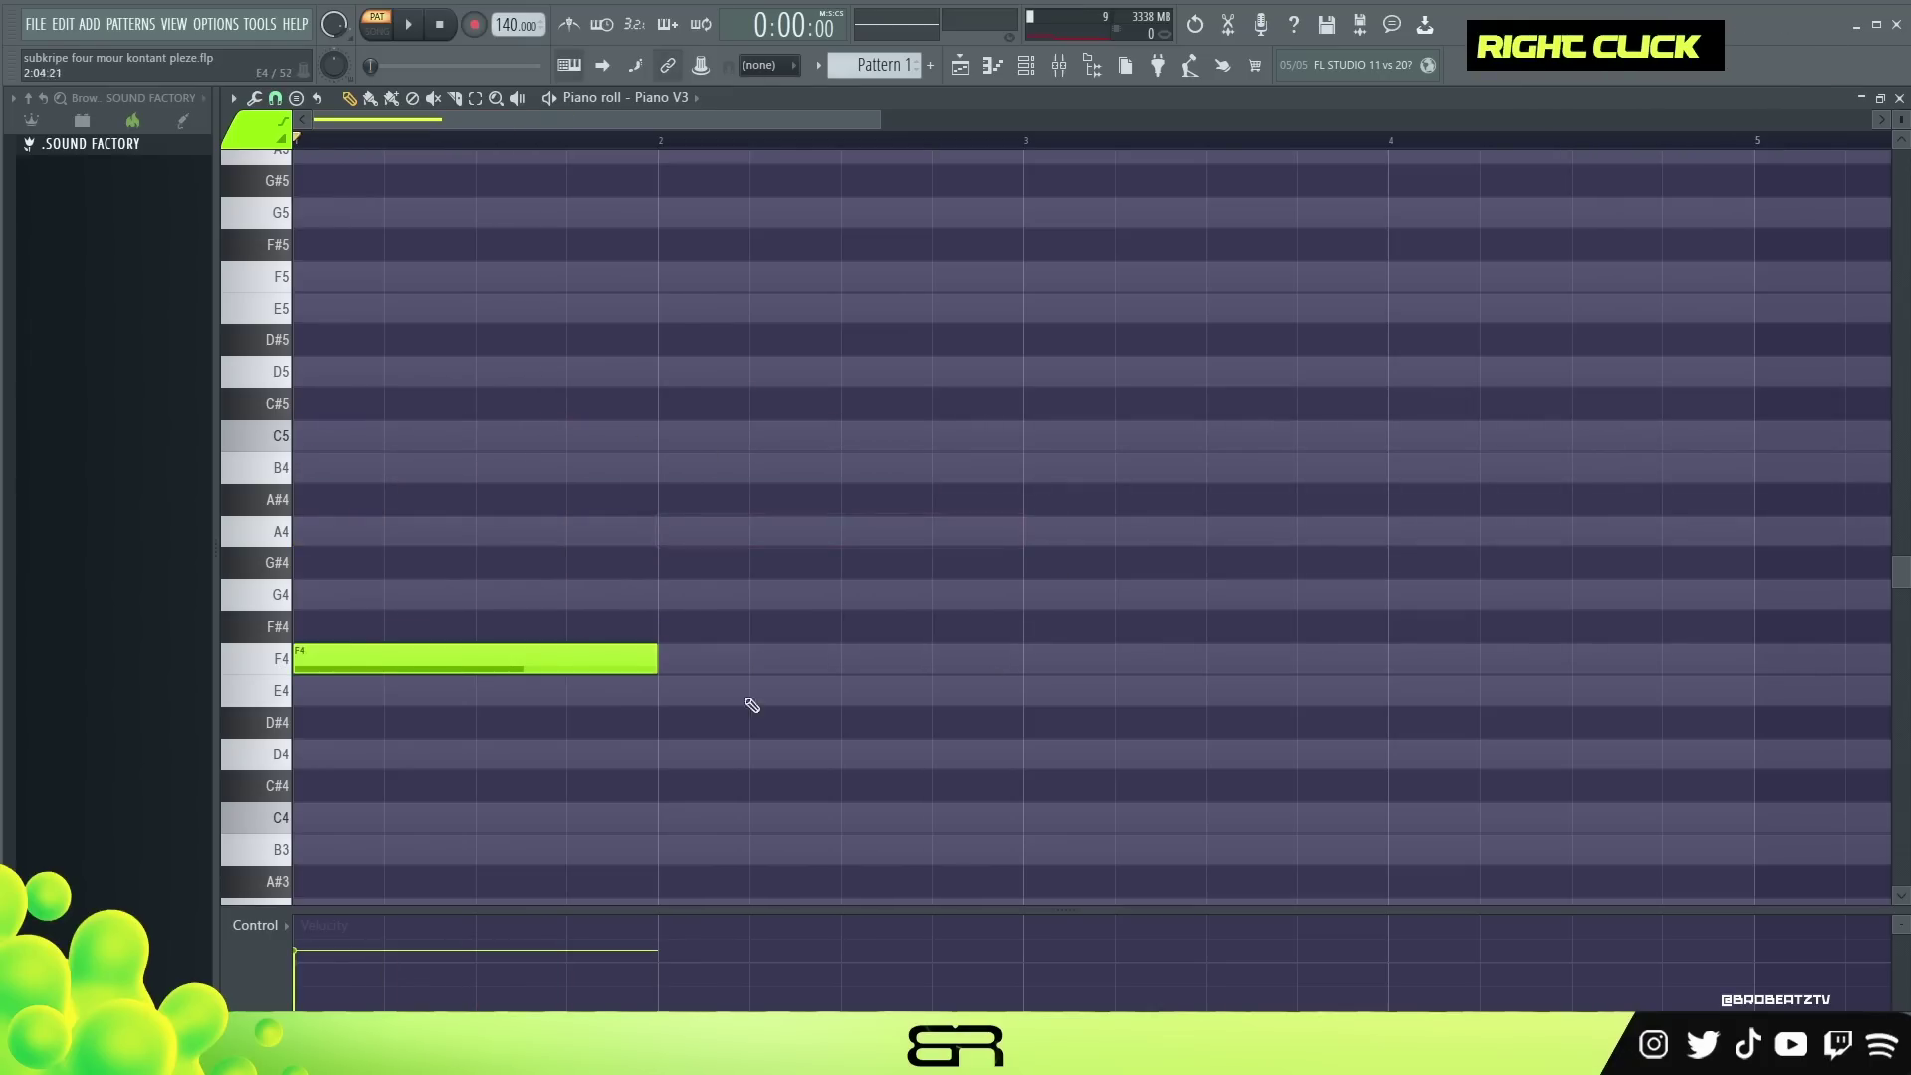
pyautogui.hotkey('ctrl', 'z')
pyautogui.keyDown('alt'); pyautogui.rightClick(866, 537); pyautogui.keyUp('alt')
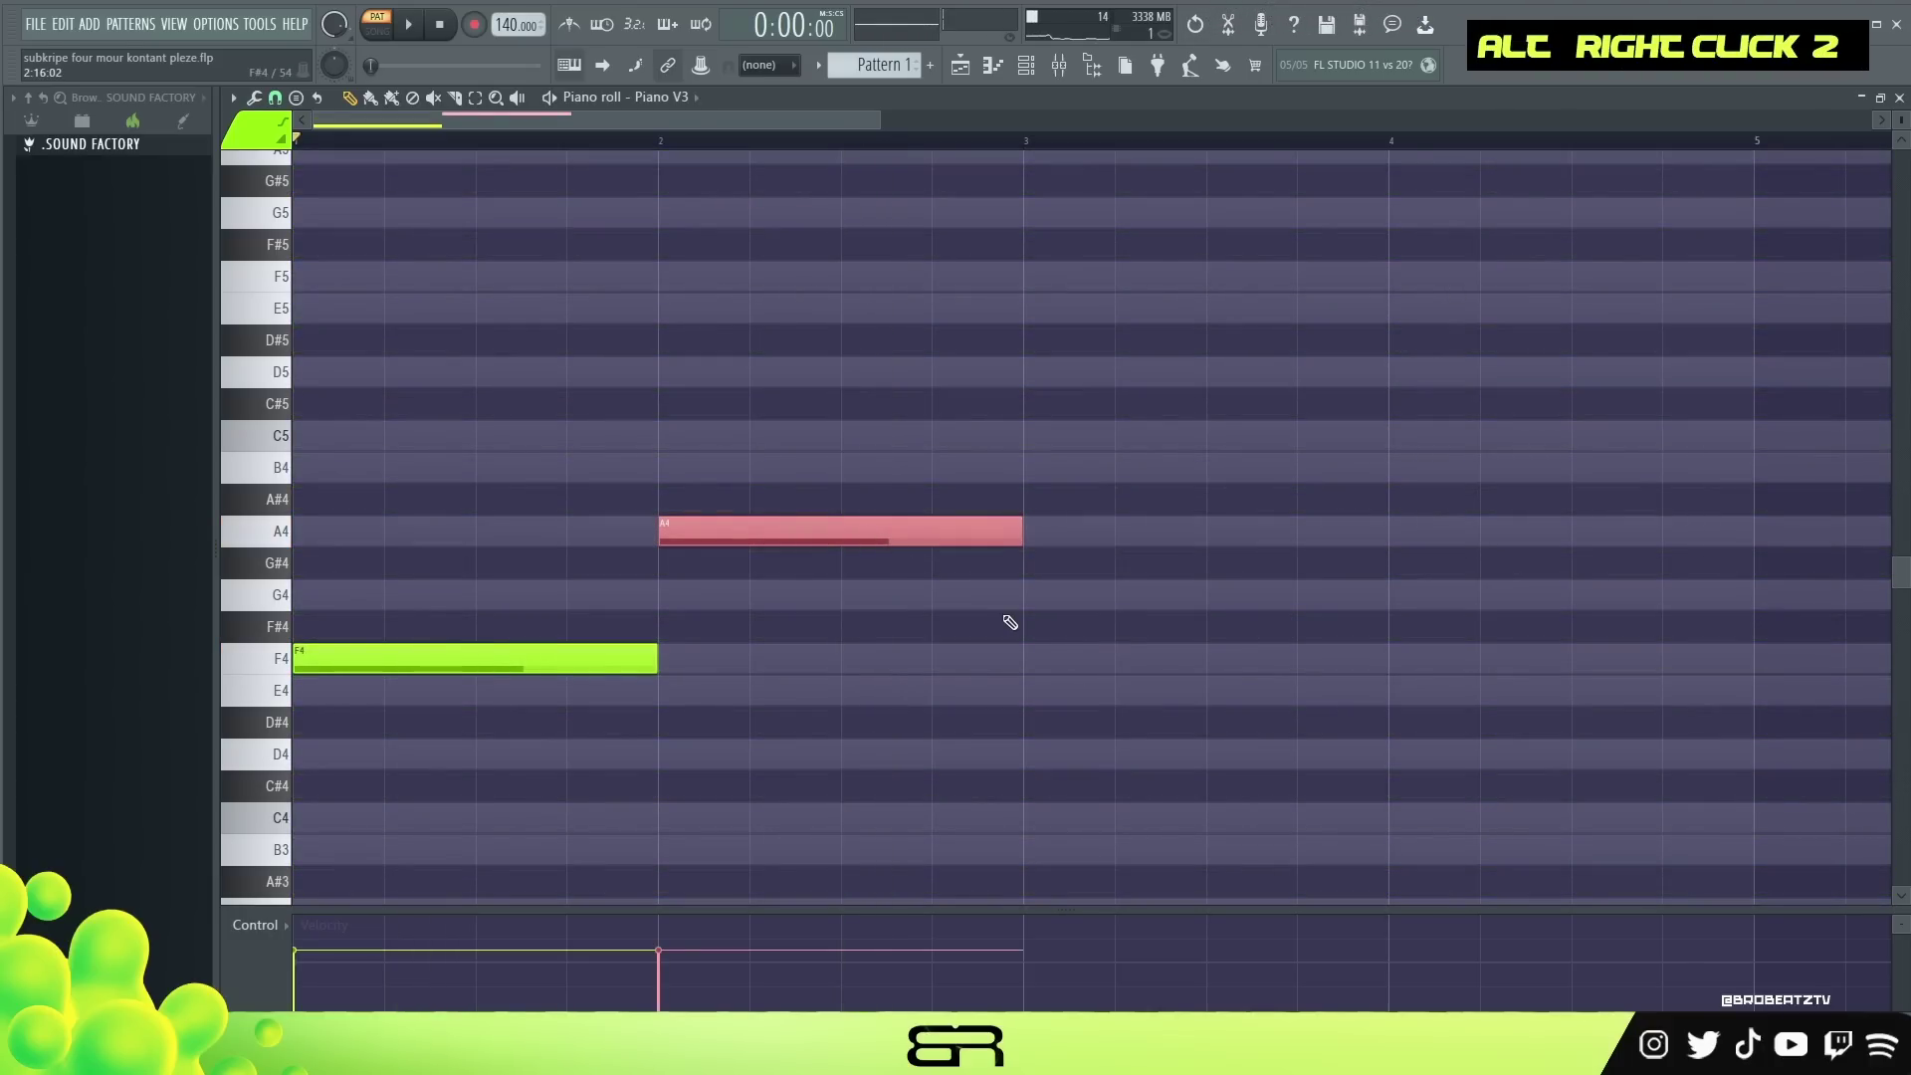
pyautogui.rightClick(918, 663)
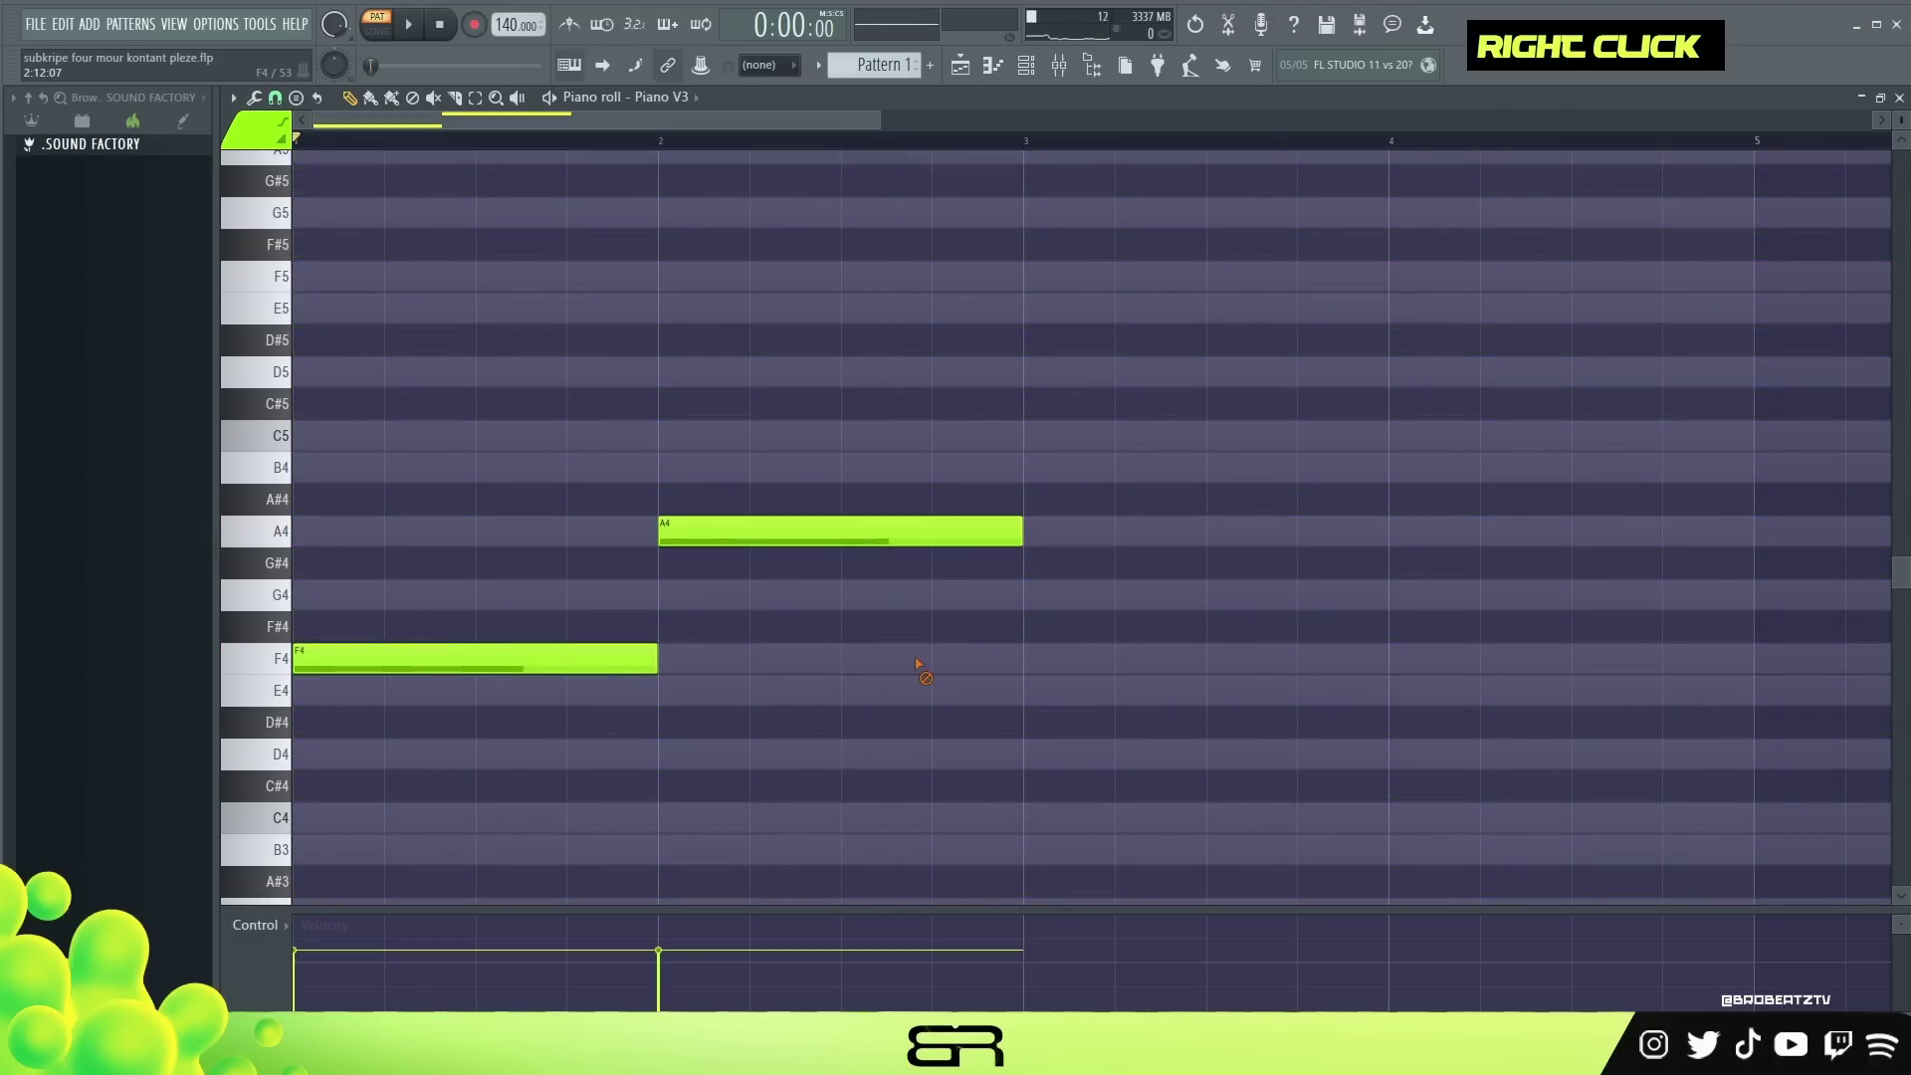
# Try duplicating the F4 and A4 notes one octave higher, then delete the copies.
pyautogui.scroll(1, 733, 648)
pyautogui.keyDown('ctrl'); pyautogui.click(481, 764); pyautogui.keyUp('ctrl')
pyautogui.keyDown('shift'); pyautogui.click(408, 740); pyautogui.keyUp('shift')
pyautogui.hotkey('ctrl', 'Up')
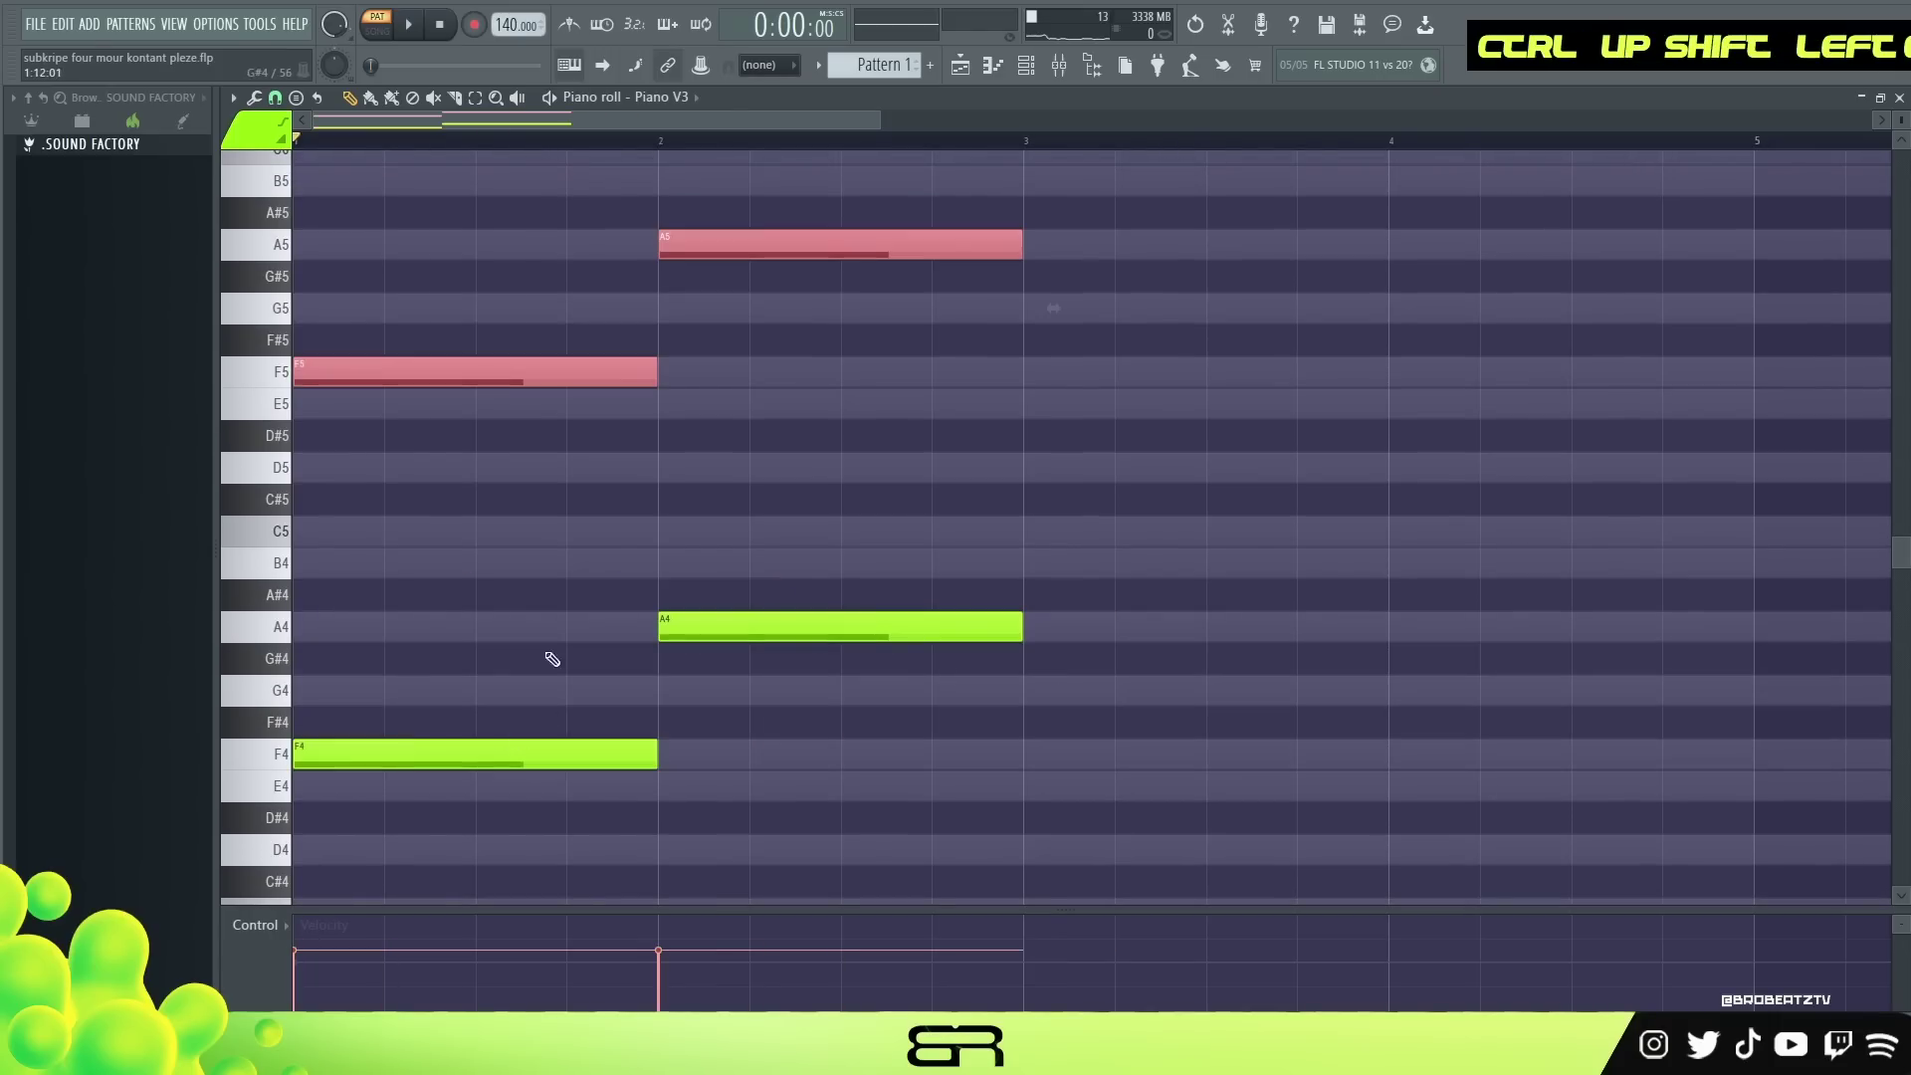
pyautogui.rightClick(558, 371)
pyautogui.rightClick(954, 249)
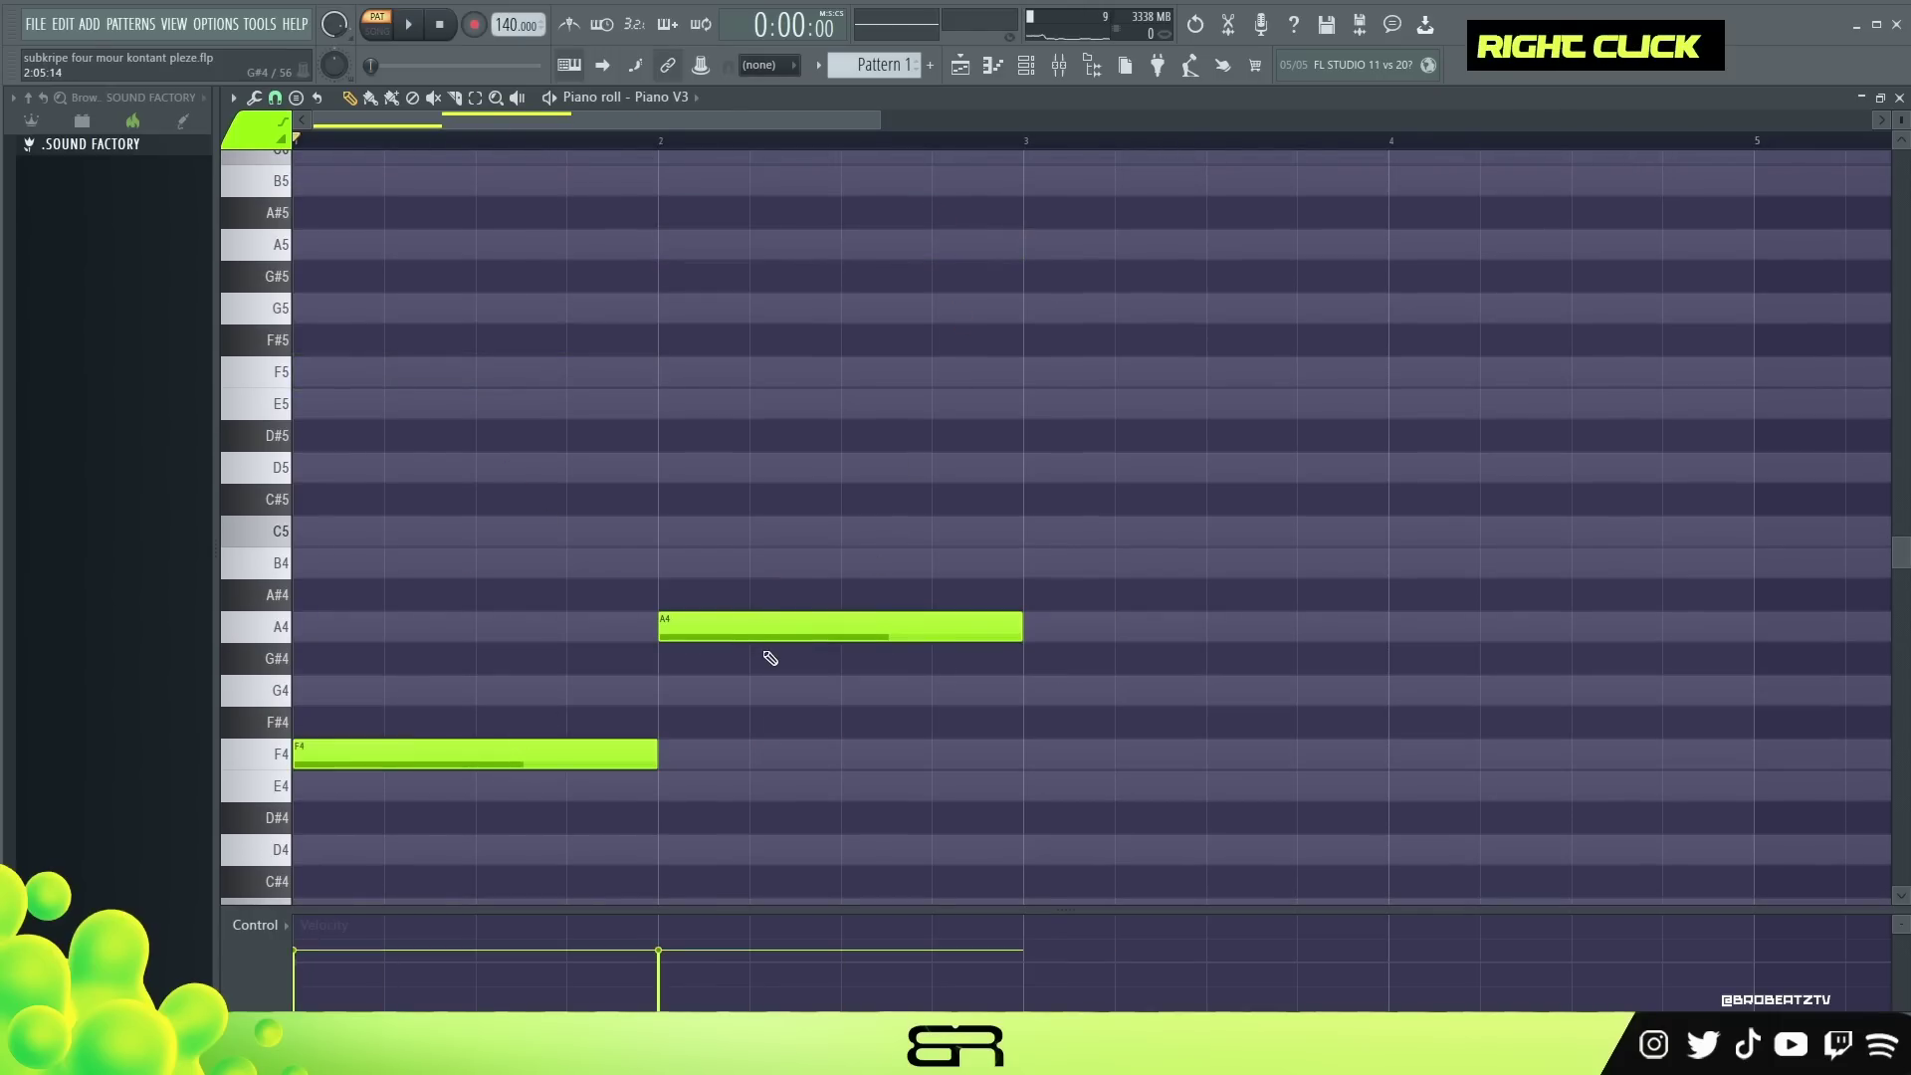
# Move the A4 note to the start of bar 3 and lengthen it to about two bars.
pyautogui.moveTo(709, 634); pyautogui.dragTo(1074, 634)
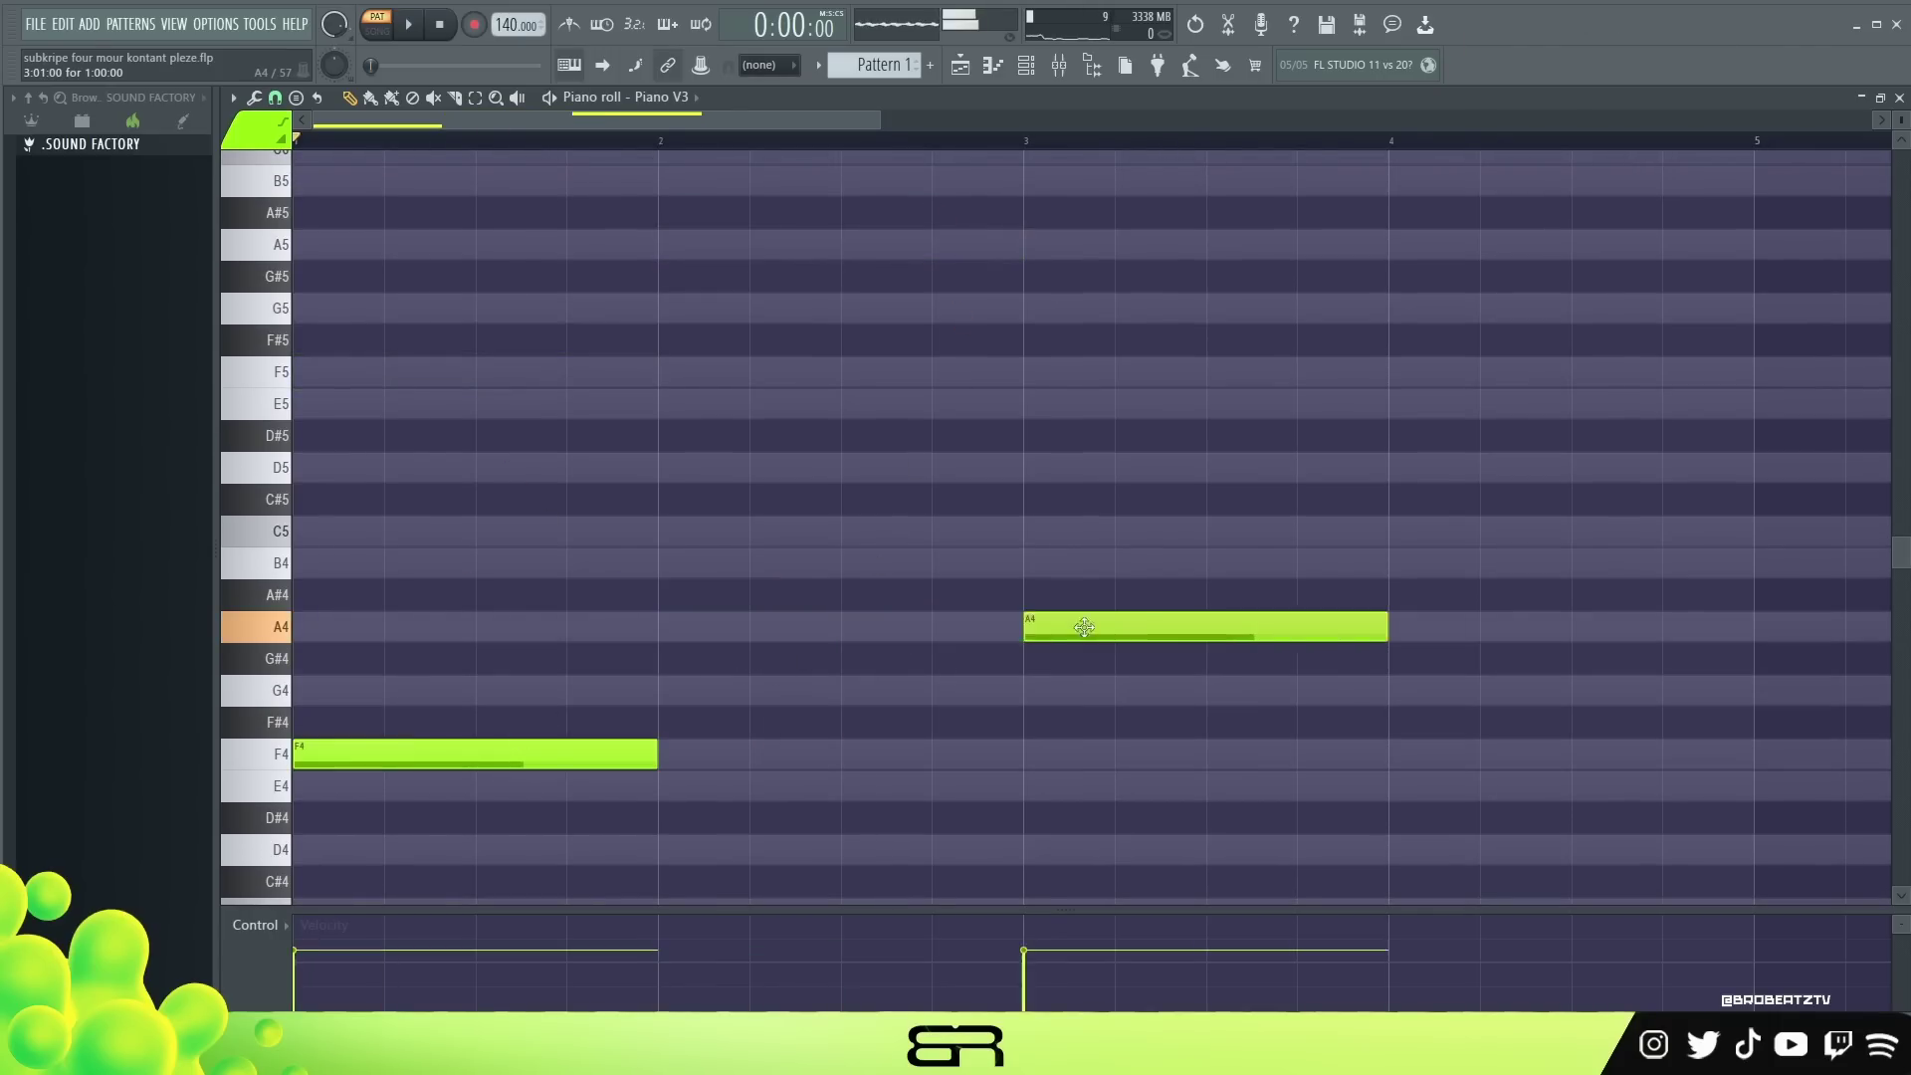
pyautogui.keyDown('ctrl'); pyautogui.doubleClick(1375, 639); pyautogui.keyUp('ctrl')
pyautogui.moveTo(1375, 639); pyautogui.dragTo(1747, 633)
pyautogui.hotkey('ctrl', 'z')
# Try a two-bar C5 note at bar 1 in place of the F4 note, then delete it.
pyautogui.rightClick(1062, 696)
pyautogui.moveTo(1174, 621); pyautogui.dragTo(296, 532)
pyautogui.rightClick(951, 754)
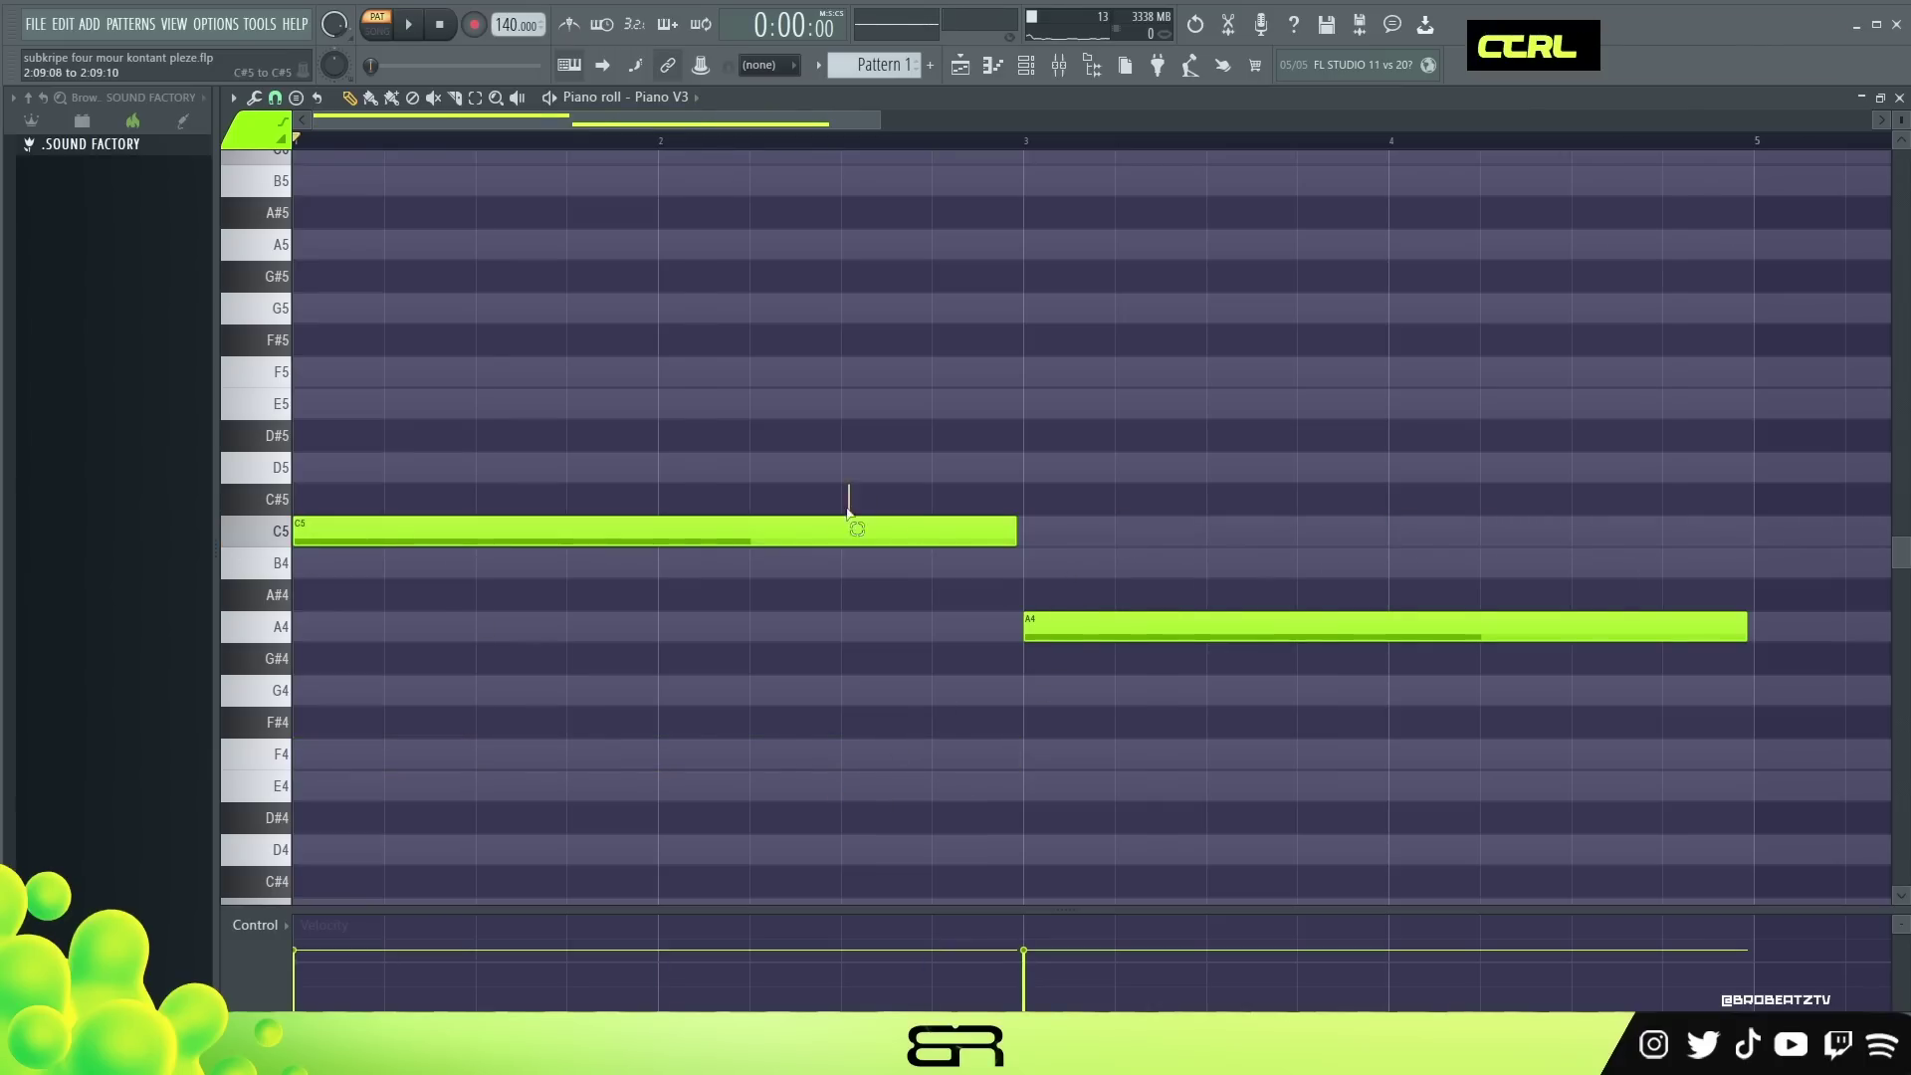
pyautogui.moveTo(853, 505); pyautogui.dragTo(695, 559)
pyautogui.moveTo(516, 538); pyautogui.dragTo(485, 436)
pyautogui.rightClick(484, 437)
pyautogui.rightClick(486, 529)
# Copy the two-bar A4 note to F4 at bar 1 to complete the bass notes.
pyautogui.moveTo(1105, 627); pyautogui.dragTo(374, 755)
pyautogui.rightClick(601, 670)
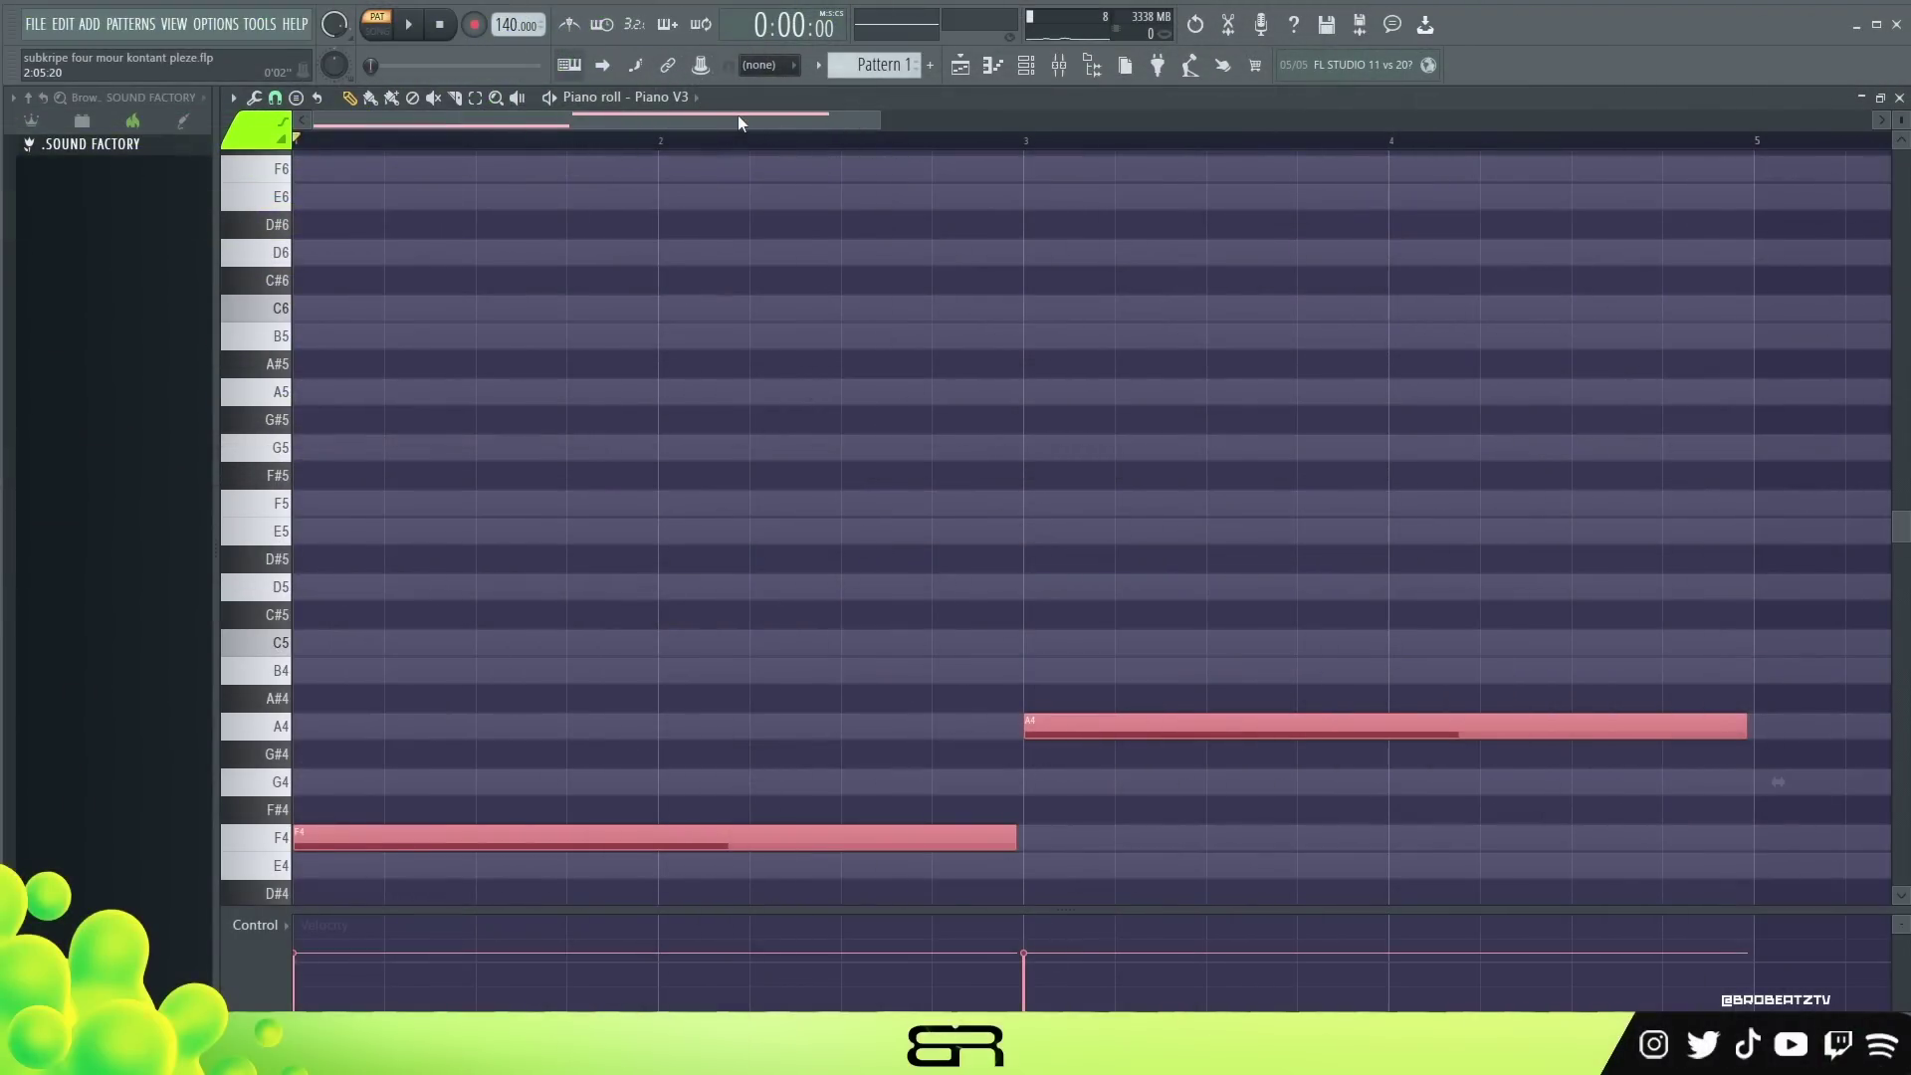
pyautogui.hotkey('ctrl', 'a')
pyautogui.keyDown('ctrl'); pyautogui.moveTo(1254, 665); pyautogui.dragTo(697, 886); pyautogui.keyUp('ctrl')
pyautogui.rightClick(697, 645)
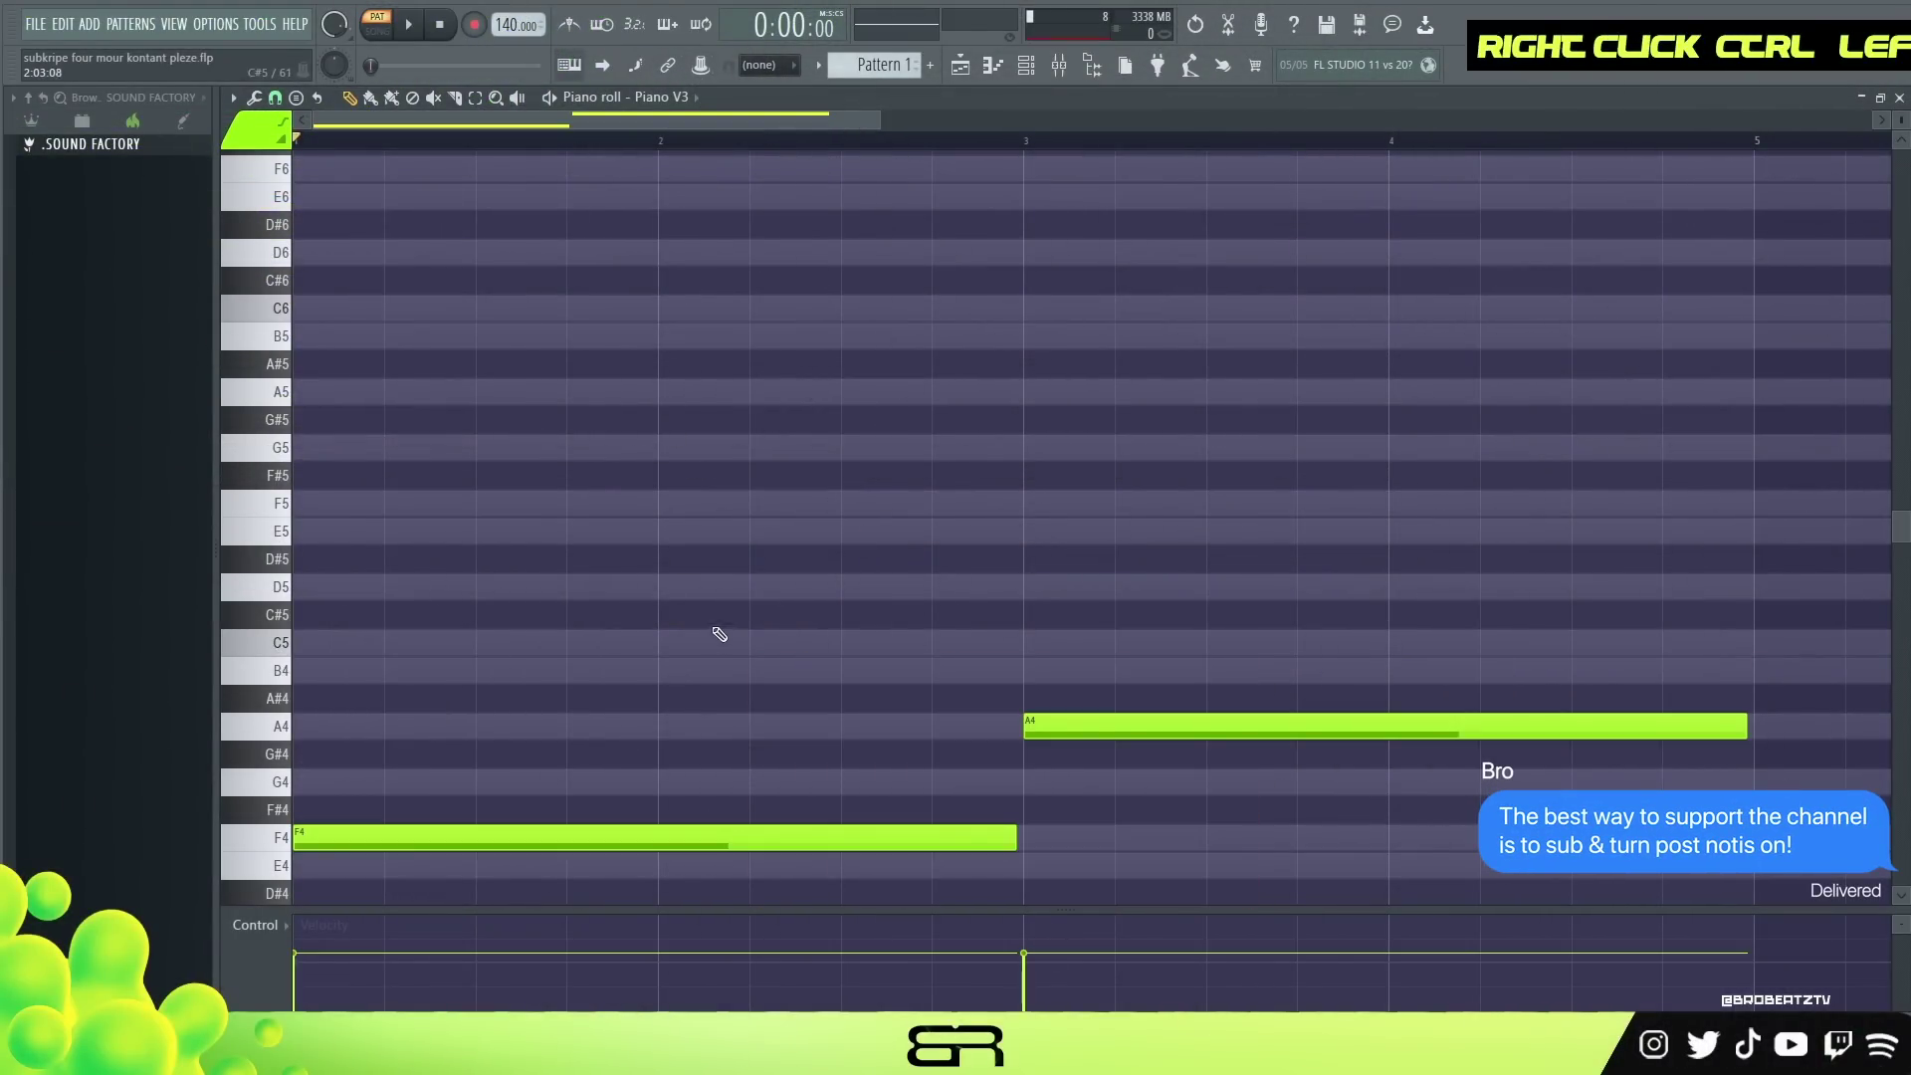
# Copy the A4 note at bar 3 up an octave to A5 and duplicate that A5 note at bar 1.
pyautogui.keyDown('ctrl'); pyautogui.moveTo(1095, 631); pyautogui.dragTo(1139, 727); pyautogui.keyUp('ctrl')
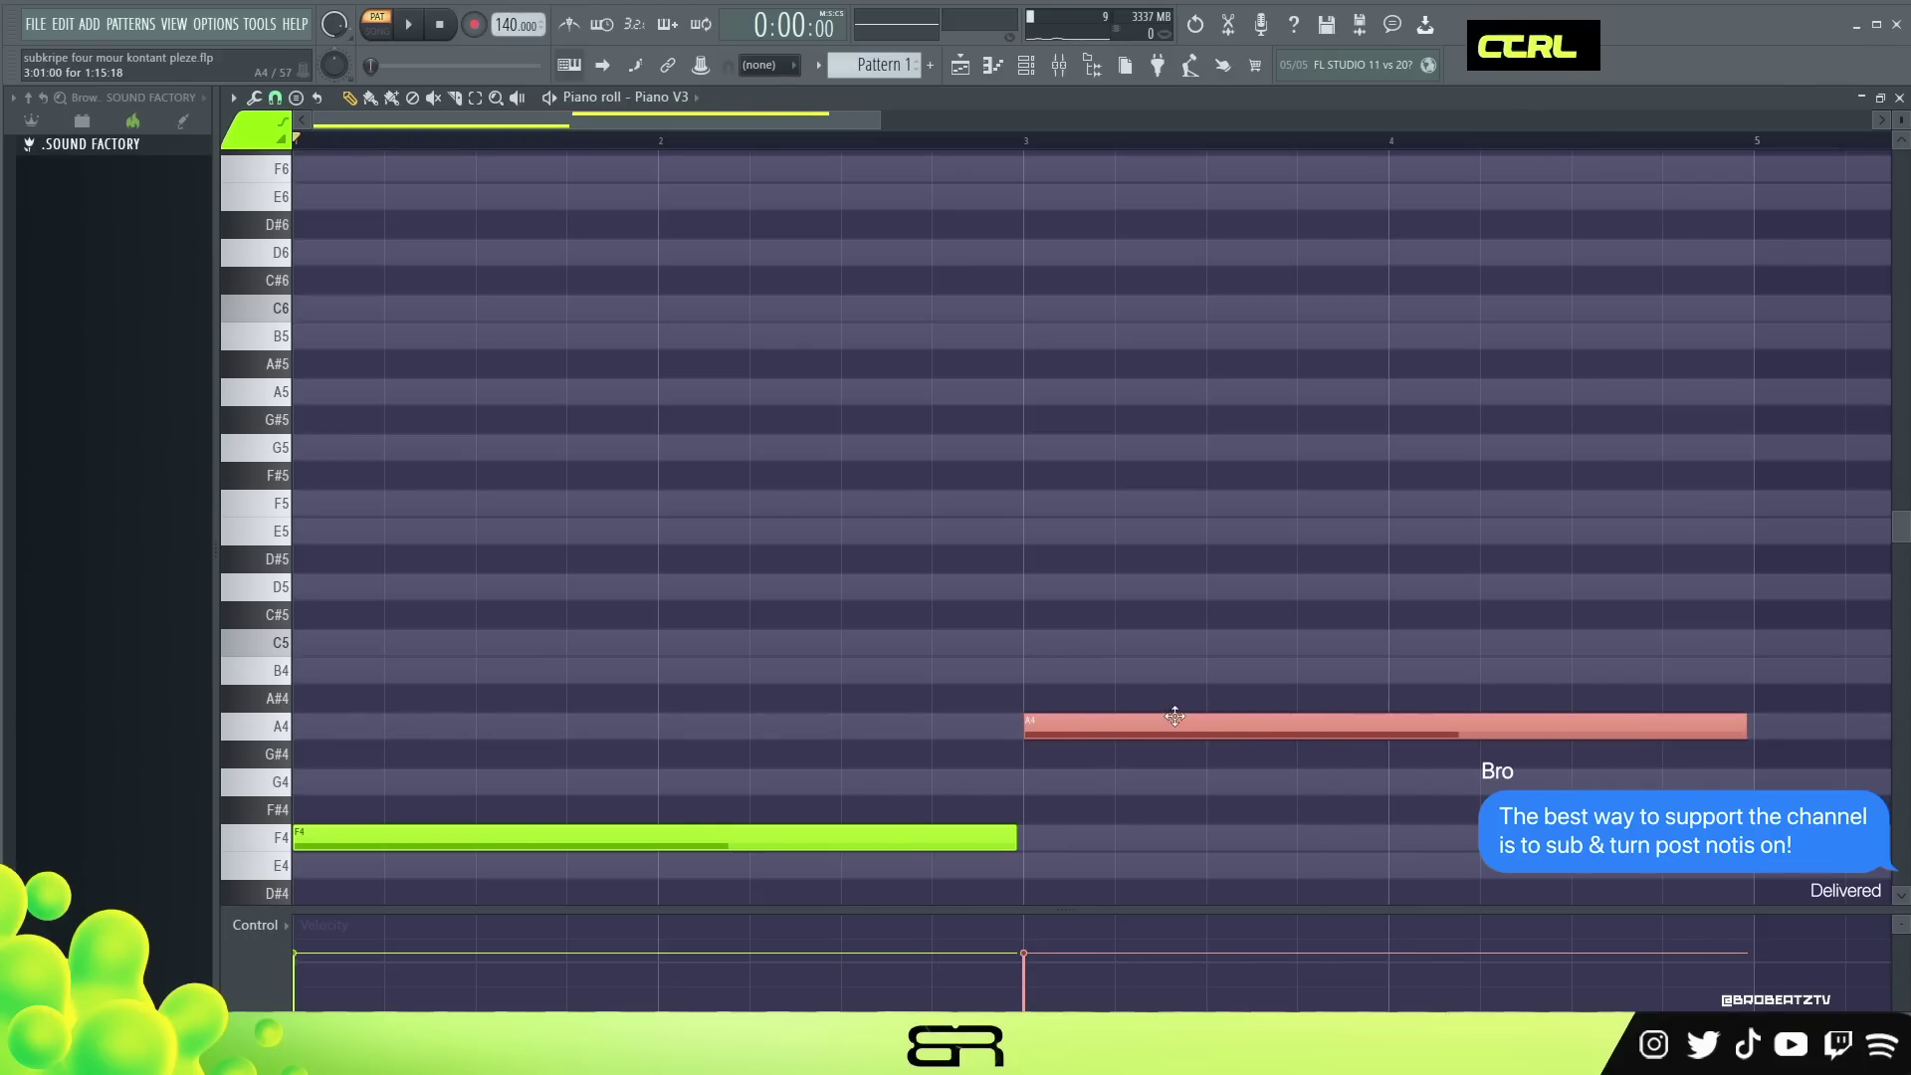
pyautogui.hotkey('ctrl', 'Up')
pyautogui.keyDown('shift'); pyautogui.moveTo(1140, 405); pyautogui.dragTo(405, 403); pyautogui.keyUp('shift')
pyautogui.rightClick(944, 526)
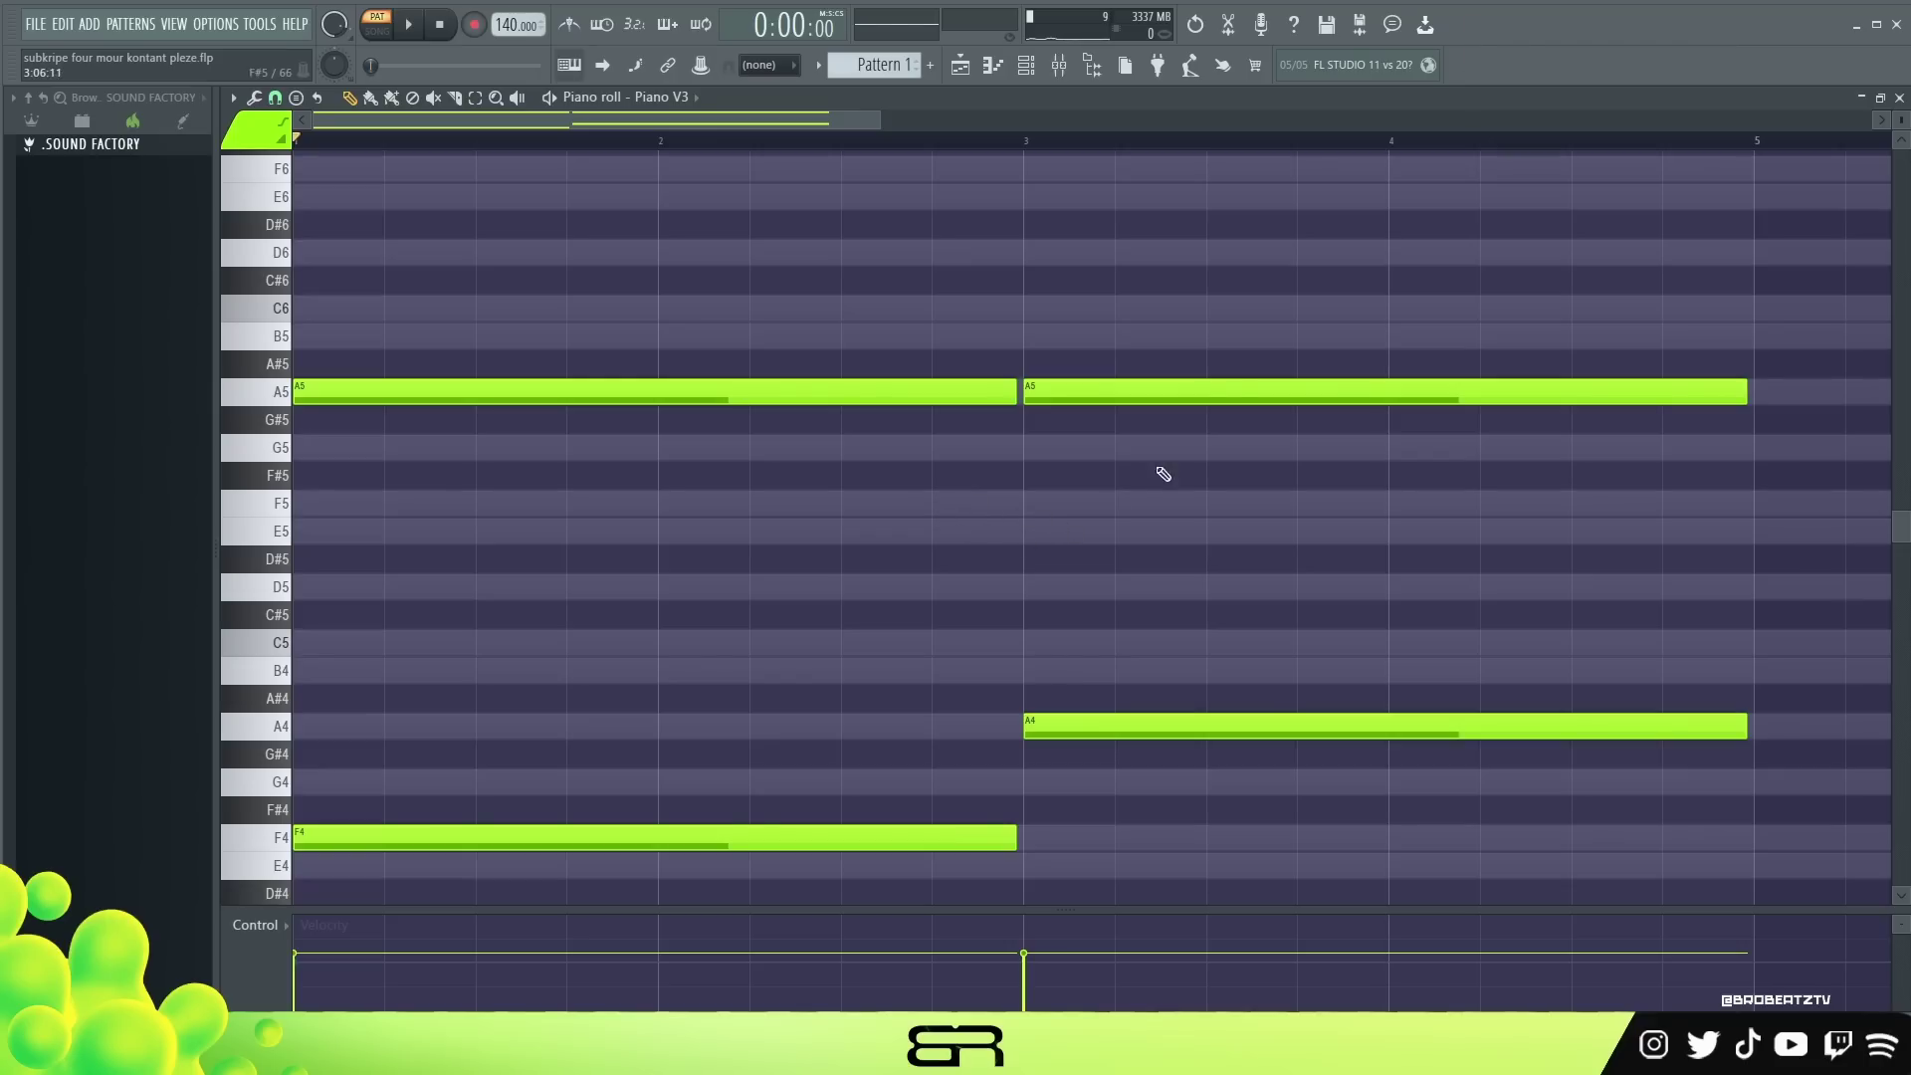
# Duplicate the two A5 notes onto C6 and E6 to build a three-note chord above each bass note.
pyautogui.keyDown('ctrl'); pyautogui.click(804, 392); pyautogui.keyUp('ctrl')
pyautogui.scroll(3, 899, 484)
pyautogui.keyDown('shift'); pyautogui.moveTo(550, 478); pyautogui.dragTo(451, 260); pyautogui.keyUp('shift')
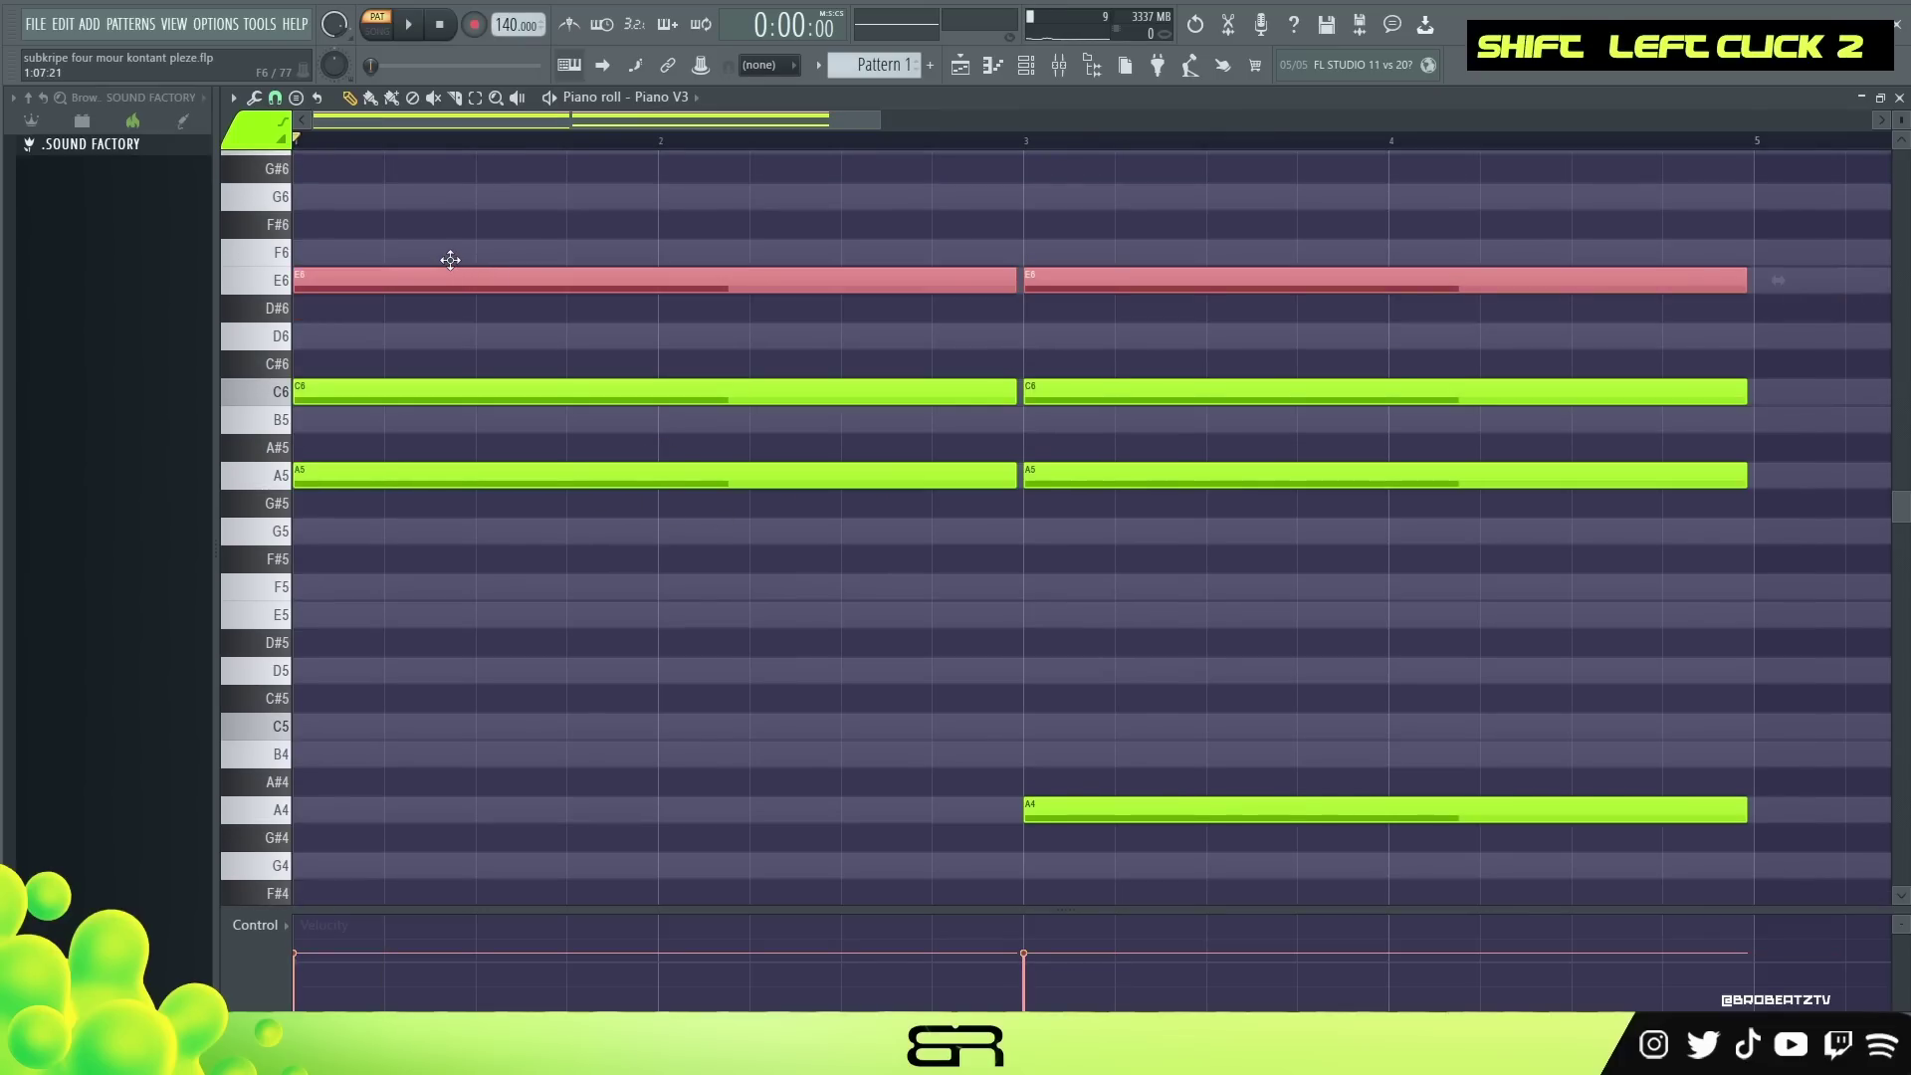
pyautogui.keyDown('ctrl'); pyautogui.click(400, 391); pyautogui.keyUp('ctrl')
pyautogui.rightClick(1119, 361)
pyautogui.keyDown('alt'); pyautogui.rightClick(648, 412); pyautogui.keyUp('alt')
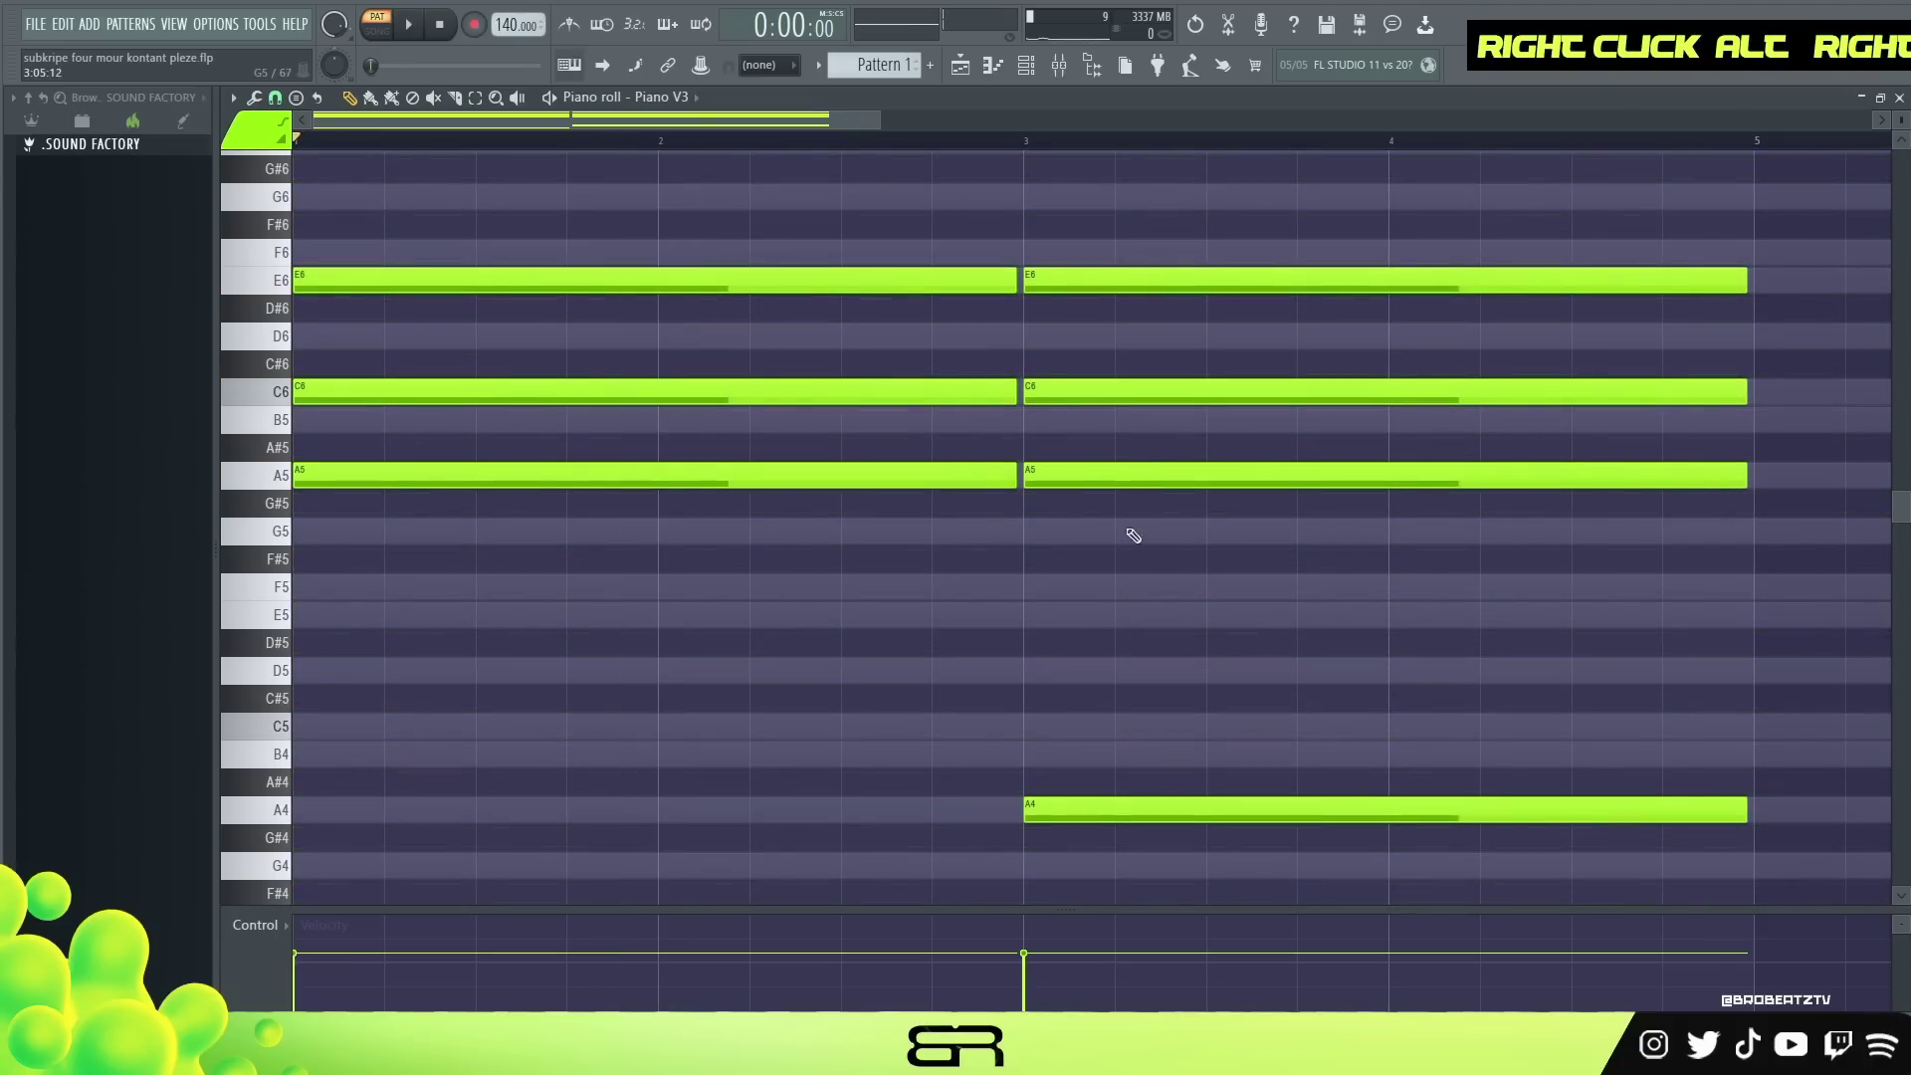
pyautogui.keyDown('ctrl'); pyautogui.click(1131, 394); pyautogui.keyUp('ctrl')
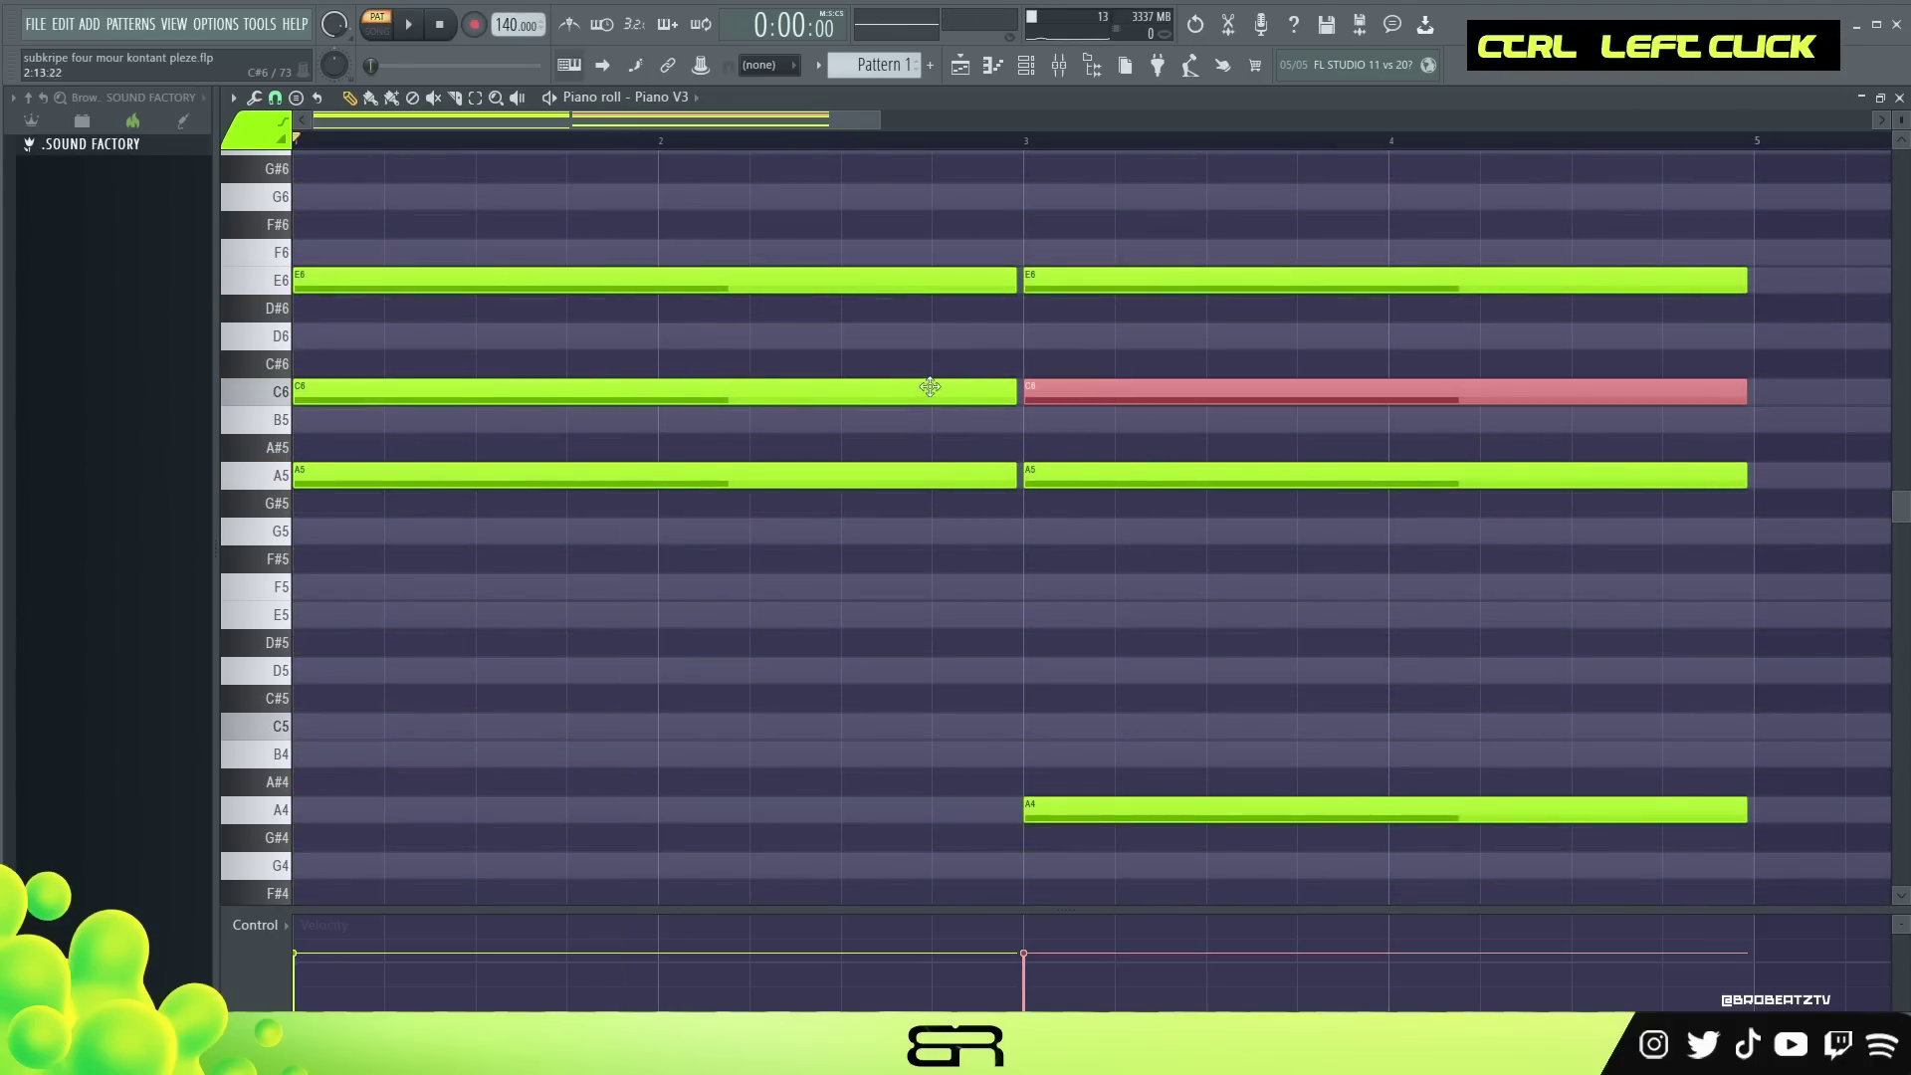
pyautogui.rightClick(1261, 522)
pyautogui.moveTo(1203, 390); pyautogui.dragTo(1144, 398)
pyautogui.keyDown('alt'); pyautogui.rightClick(1154, 420); pyautogui.keyUp('alt')
pyautogui.keyDown('alt'); pyautogui.rightClick(1129, 348); pyautogui.keyUp('alt')
pyautogui.rightClick(1144, 356)
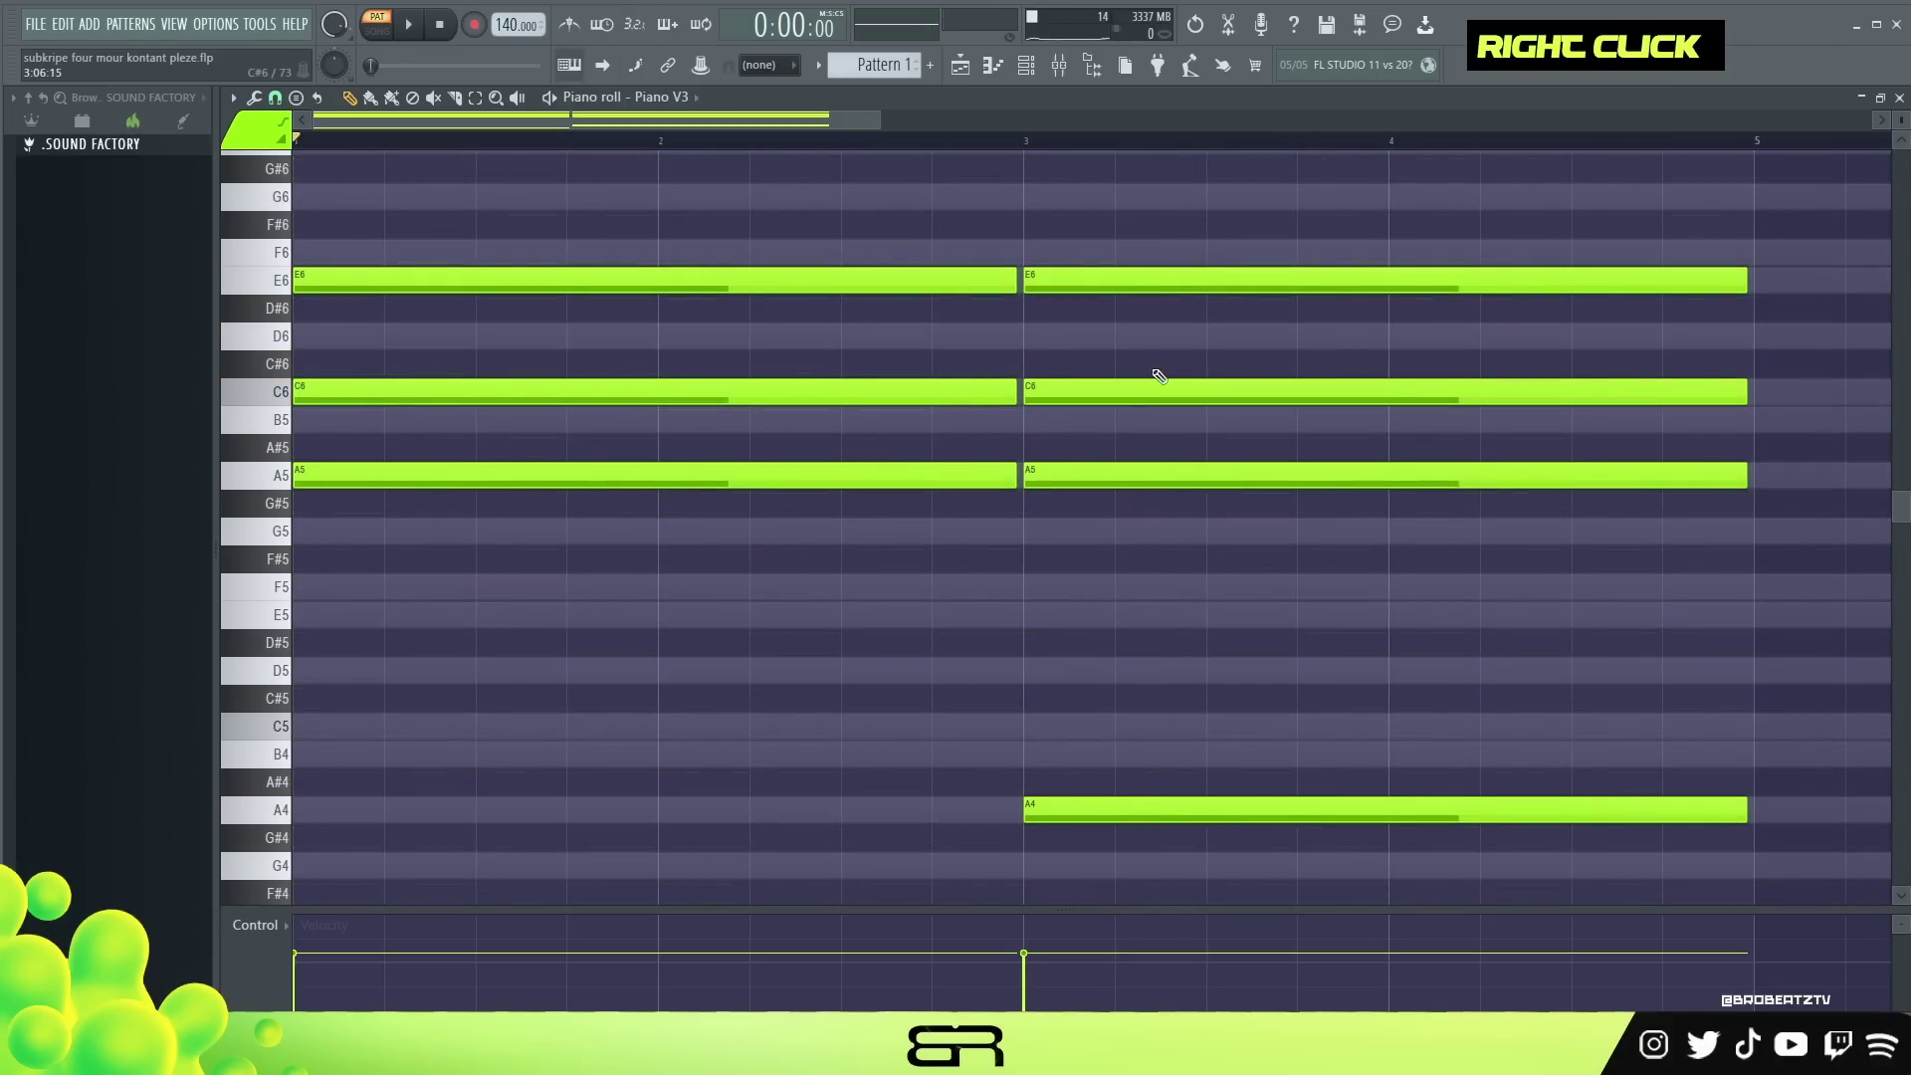
# Replace the chord at bar 3 with a Suspended 2 chord stamp on A5, two bars long.
pyautogui.click(296, 97)
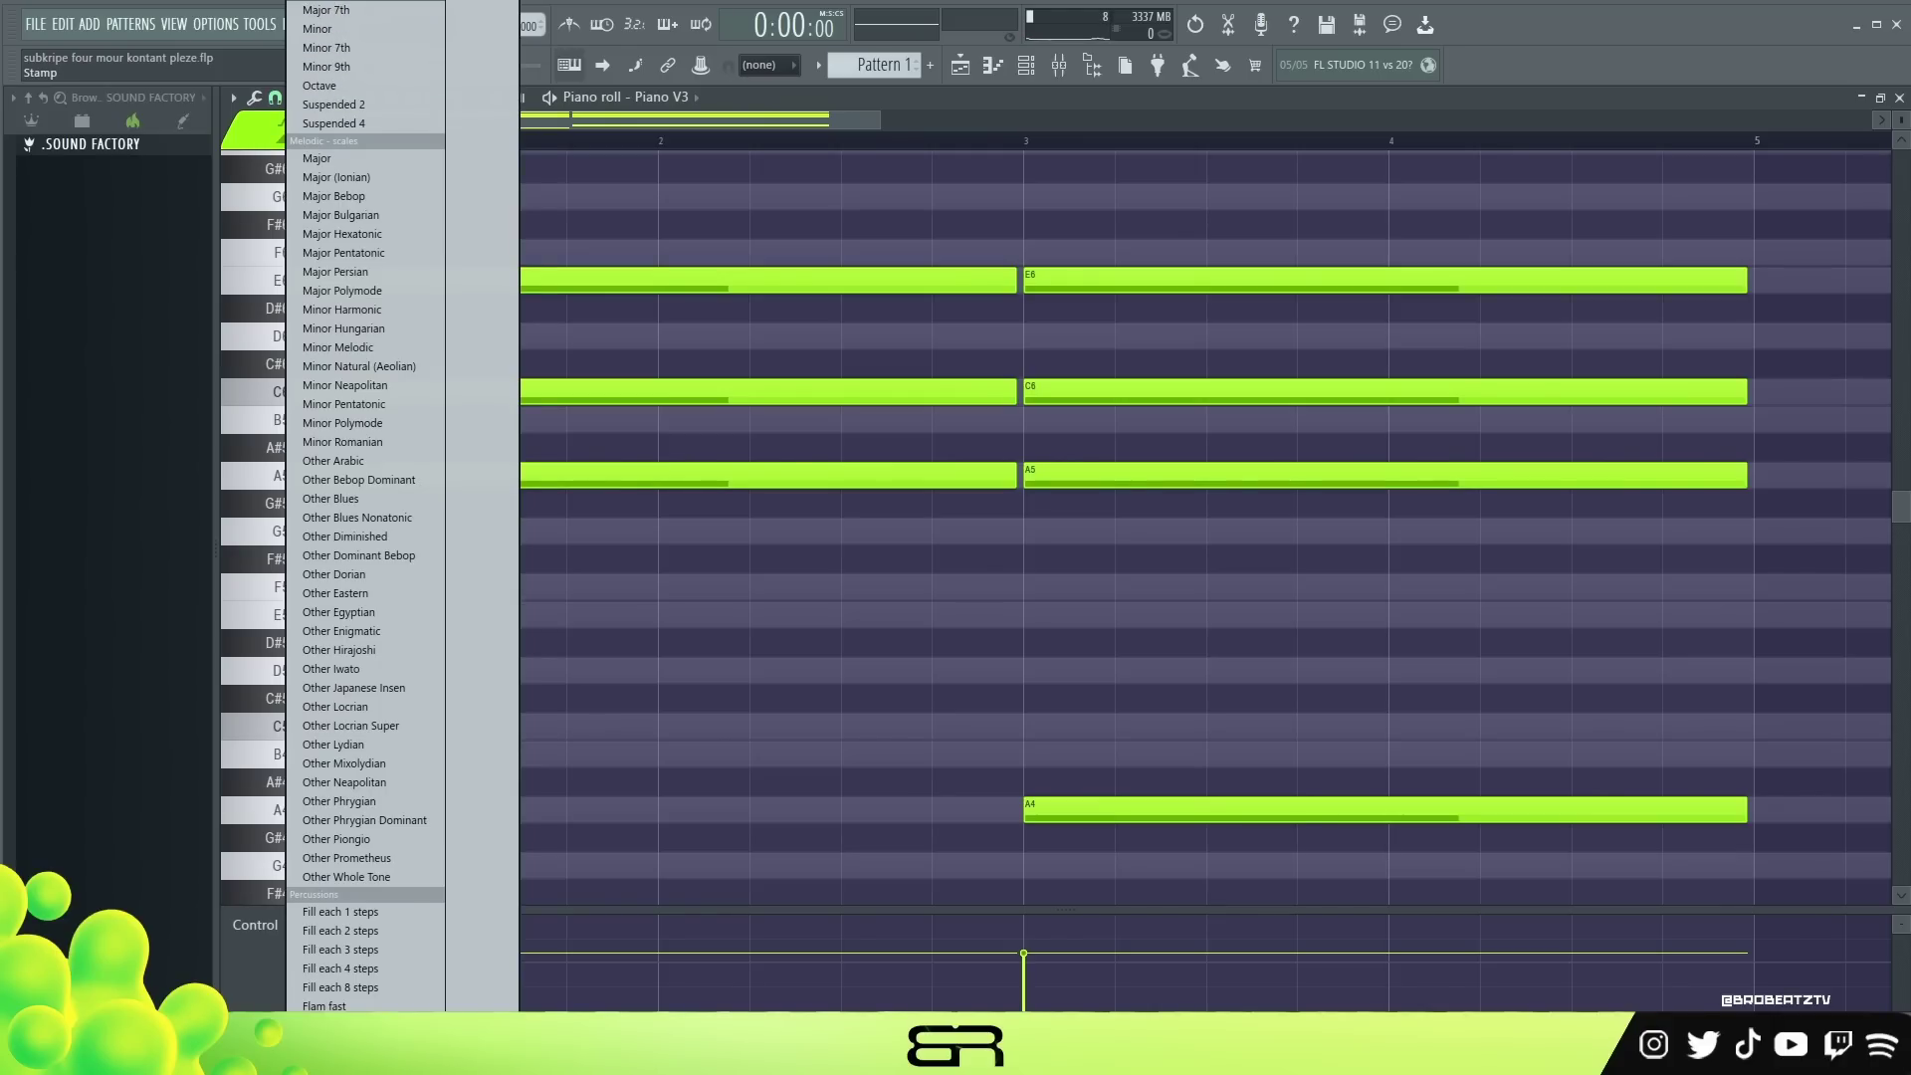
pyautogui.click(342, 105)
pyautogui.moveTo(1029, 438); pyautogui.dragTo(1355, 457)
pyautogui.rightClick(1249, 276)
pyautogui.rightClick(1249, 391)
pyautogui.rightClick(1252, 475)
pyautogui.keyDown('ctrl'); pyautogui.moveTo(1310, 212); pyautogui.dragTo(1177, 482); pyautogui.keyUp('ctrl')
pyautogui.rightClick(1235, 612)
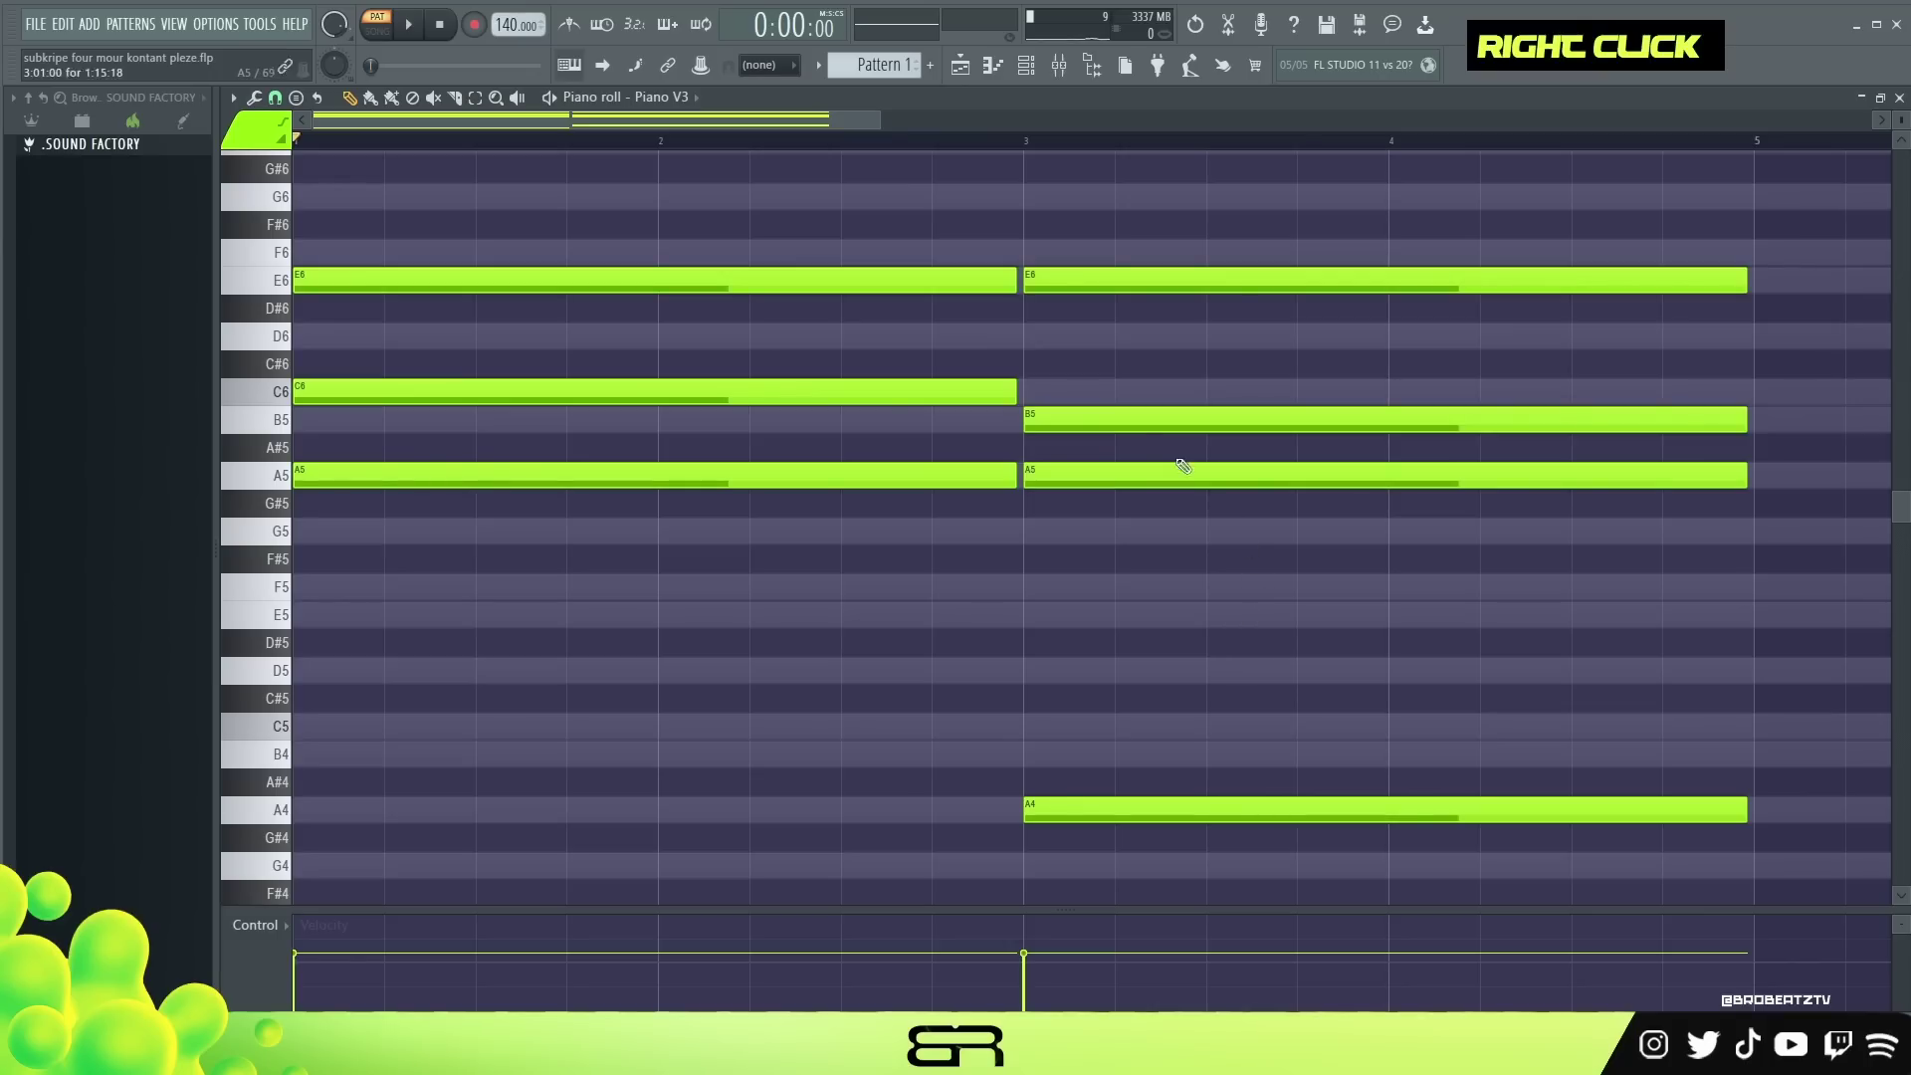
# Raise the B5 note of the chord at bar 3 to C6 and play the pattern.
pyautogui.moveTo(1137, 418); pyautogui.dragTo(1102, 391)
pyautogui.press('space')
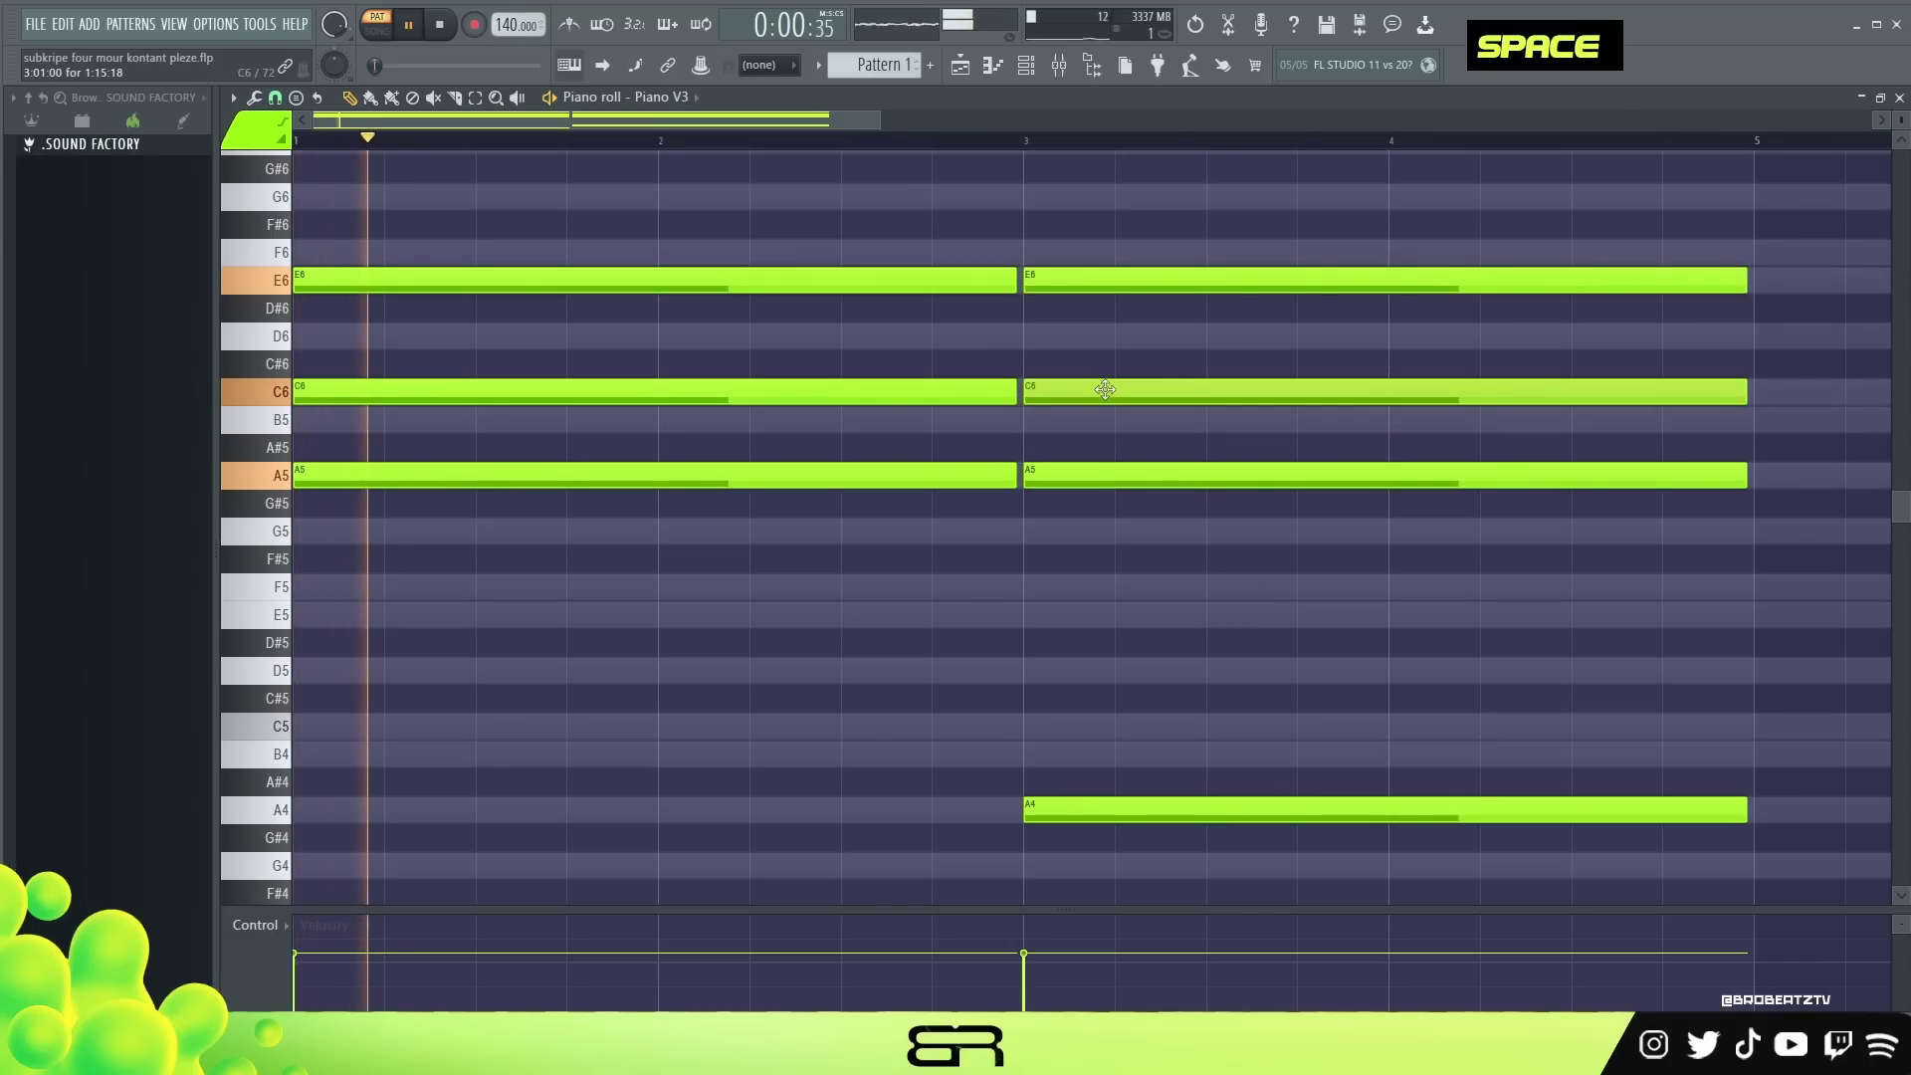
pyautogui.press('space')
pyautogui.press('space')
# Raise the middle note of the chord at bar 3 to D6 and play the pattern.
pyautogui.moveTo(1116, 393); pyautogui.dragTo(1106, 326)
pyautogui.press('space')
pyautogui.press('space')
pyautogui.press('space')
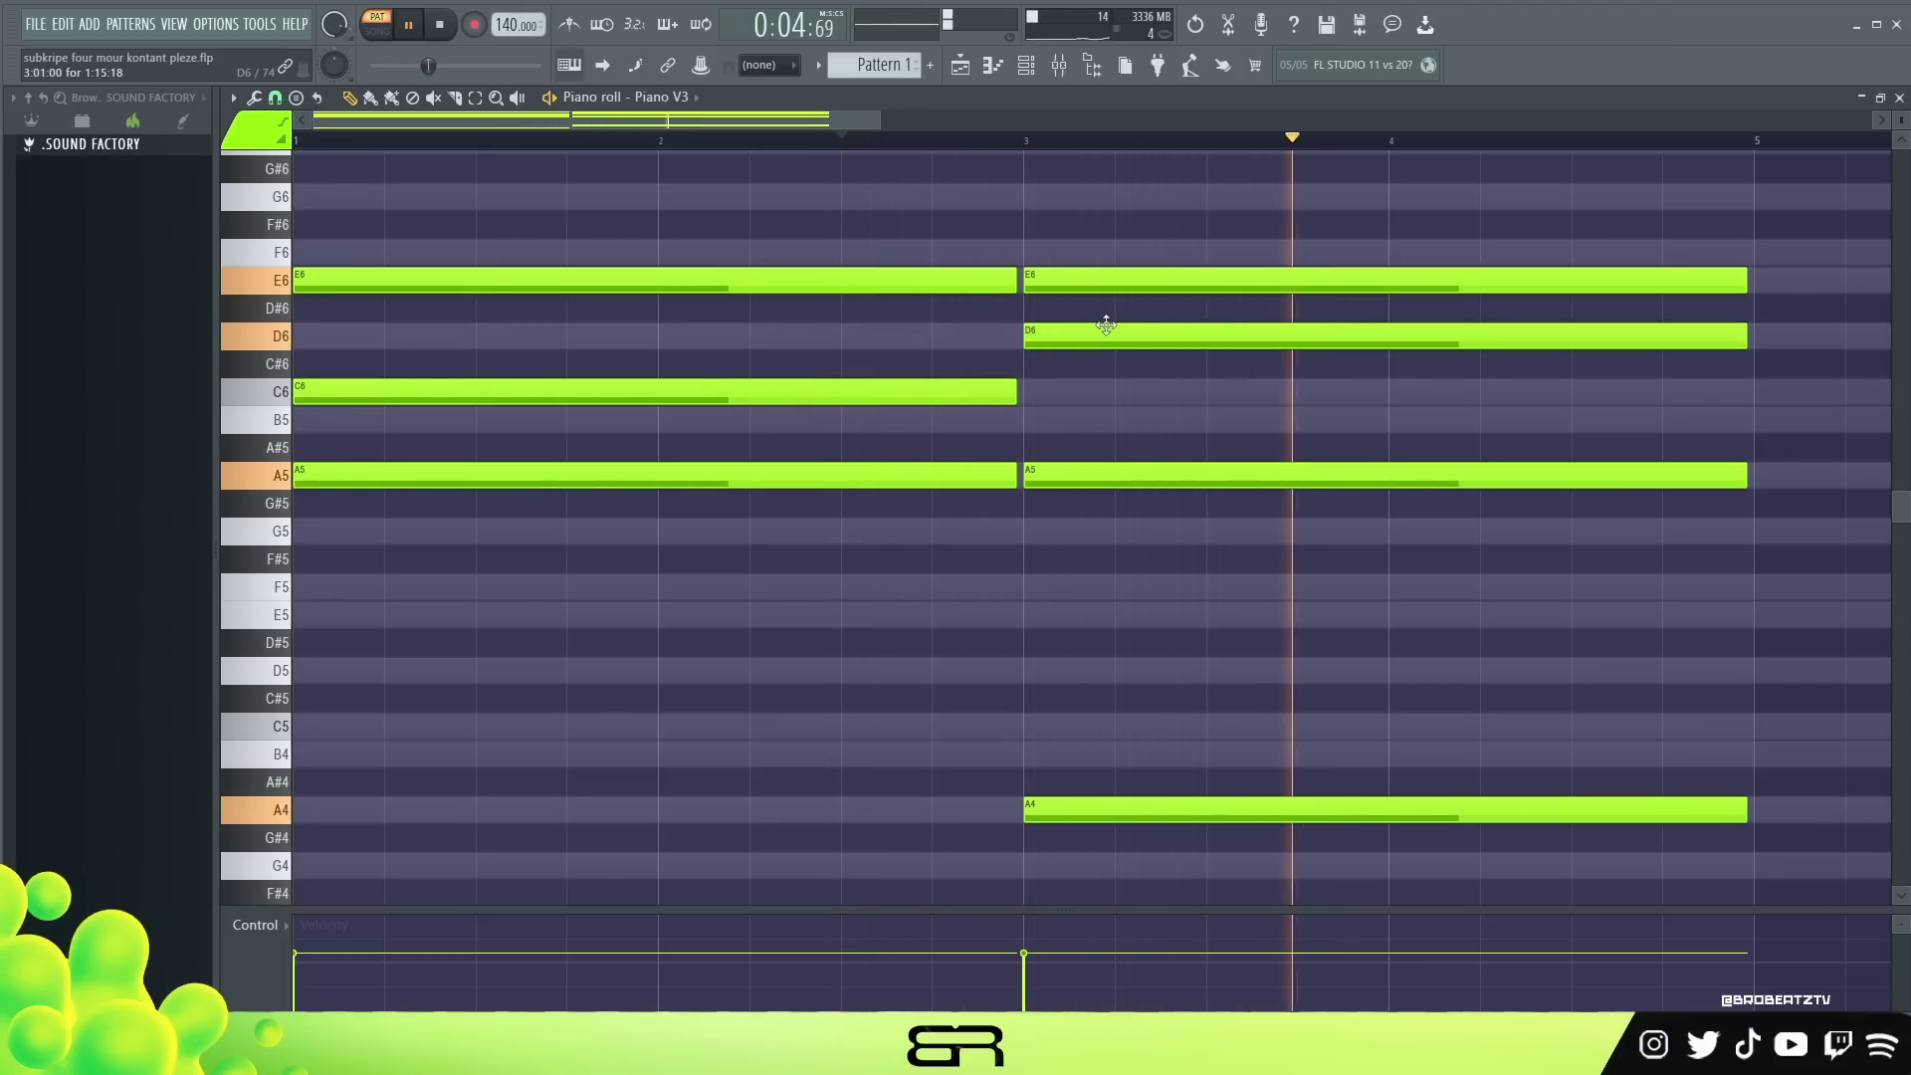
pyautogui.press('space')
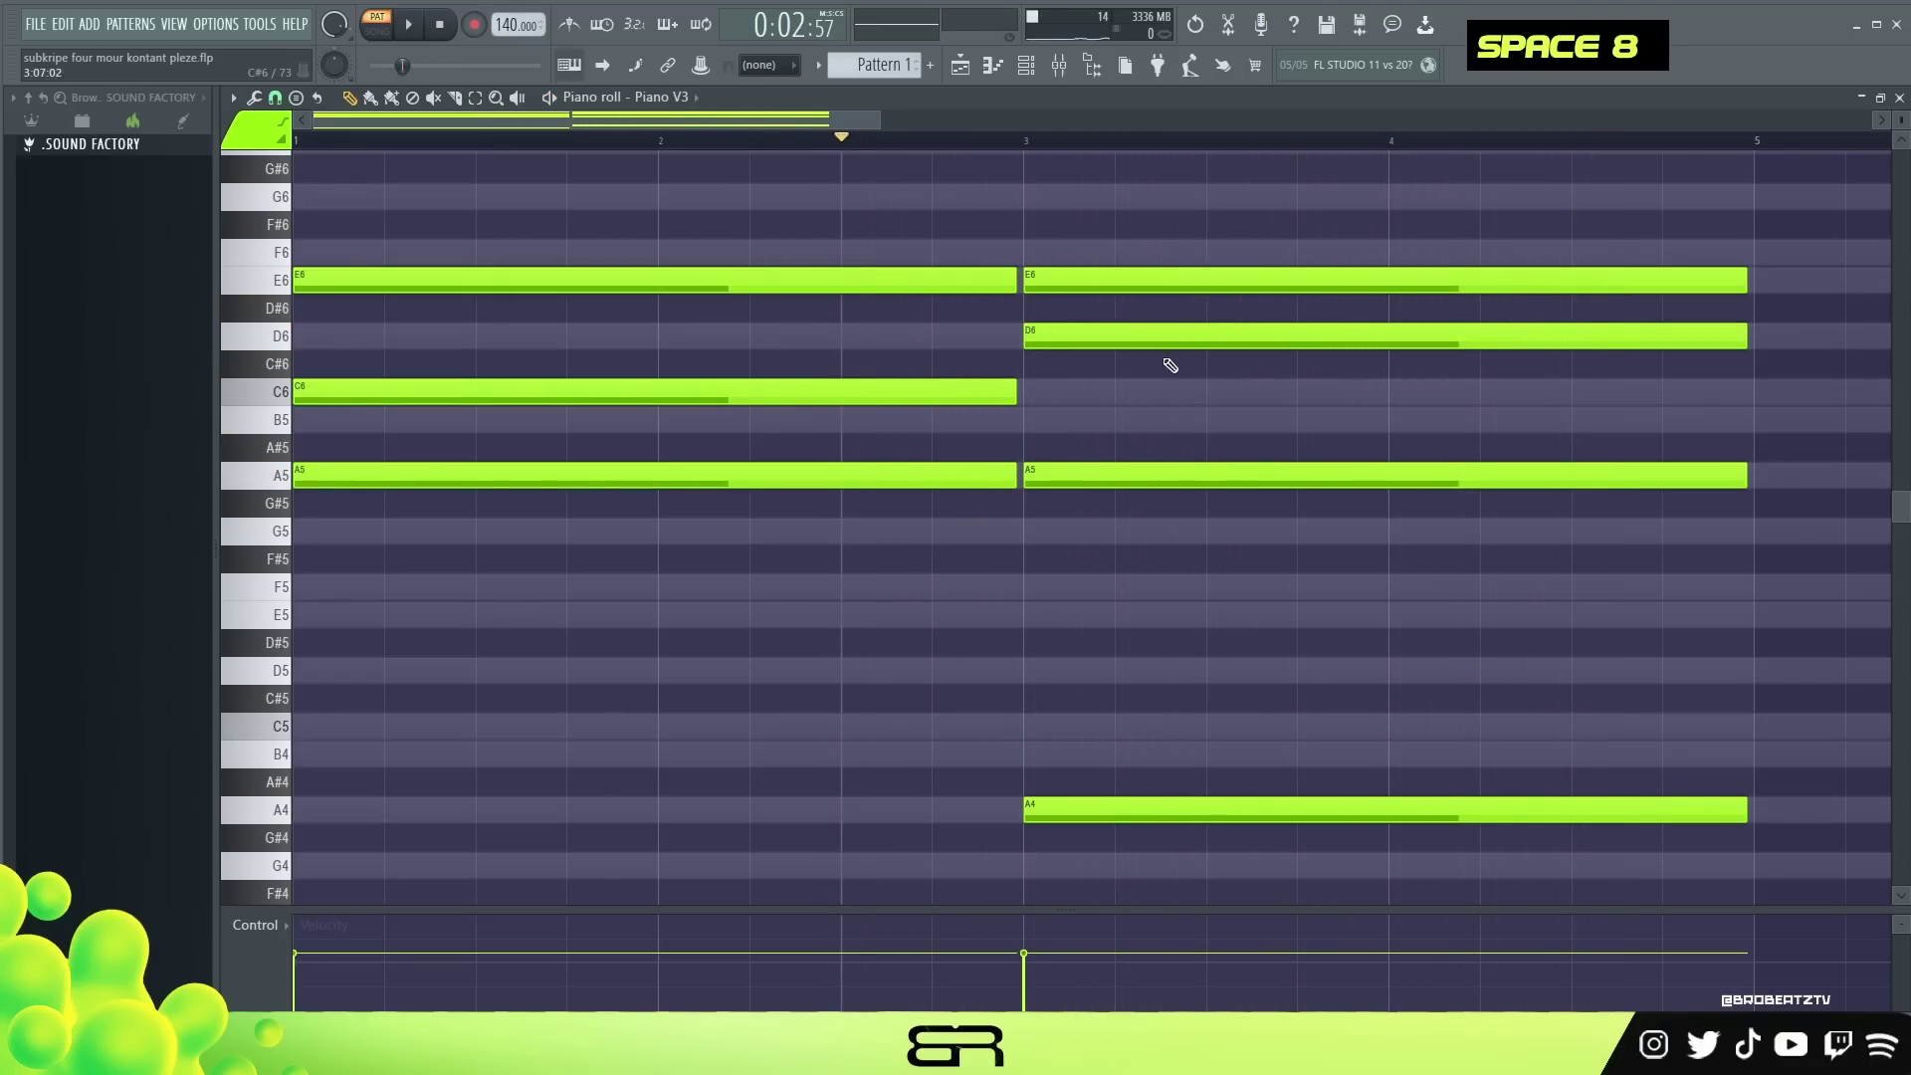
# Try shortening the chord at bar 3 and following it with a copy that uses B5 instead of D6.
pyautogui.keyDown('ctrl'); pyautogui.moveTo(1611, 252); pyautogui.dragTo(1653, 501); pyautogui.keyUp('ctrl')
pyautogui.rightClick(1583, 319)
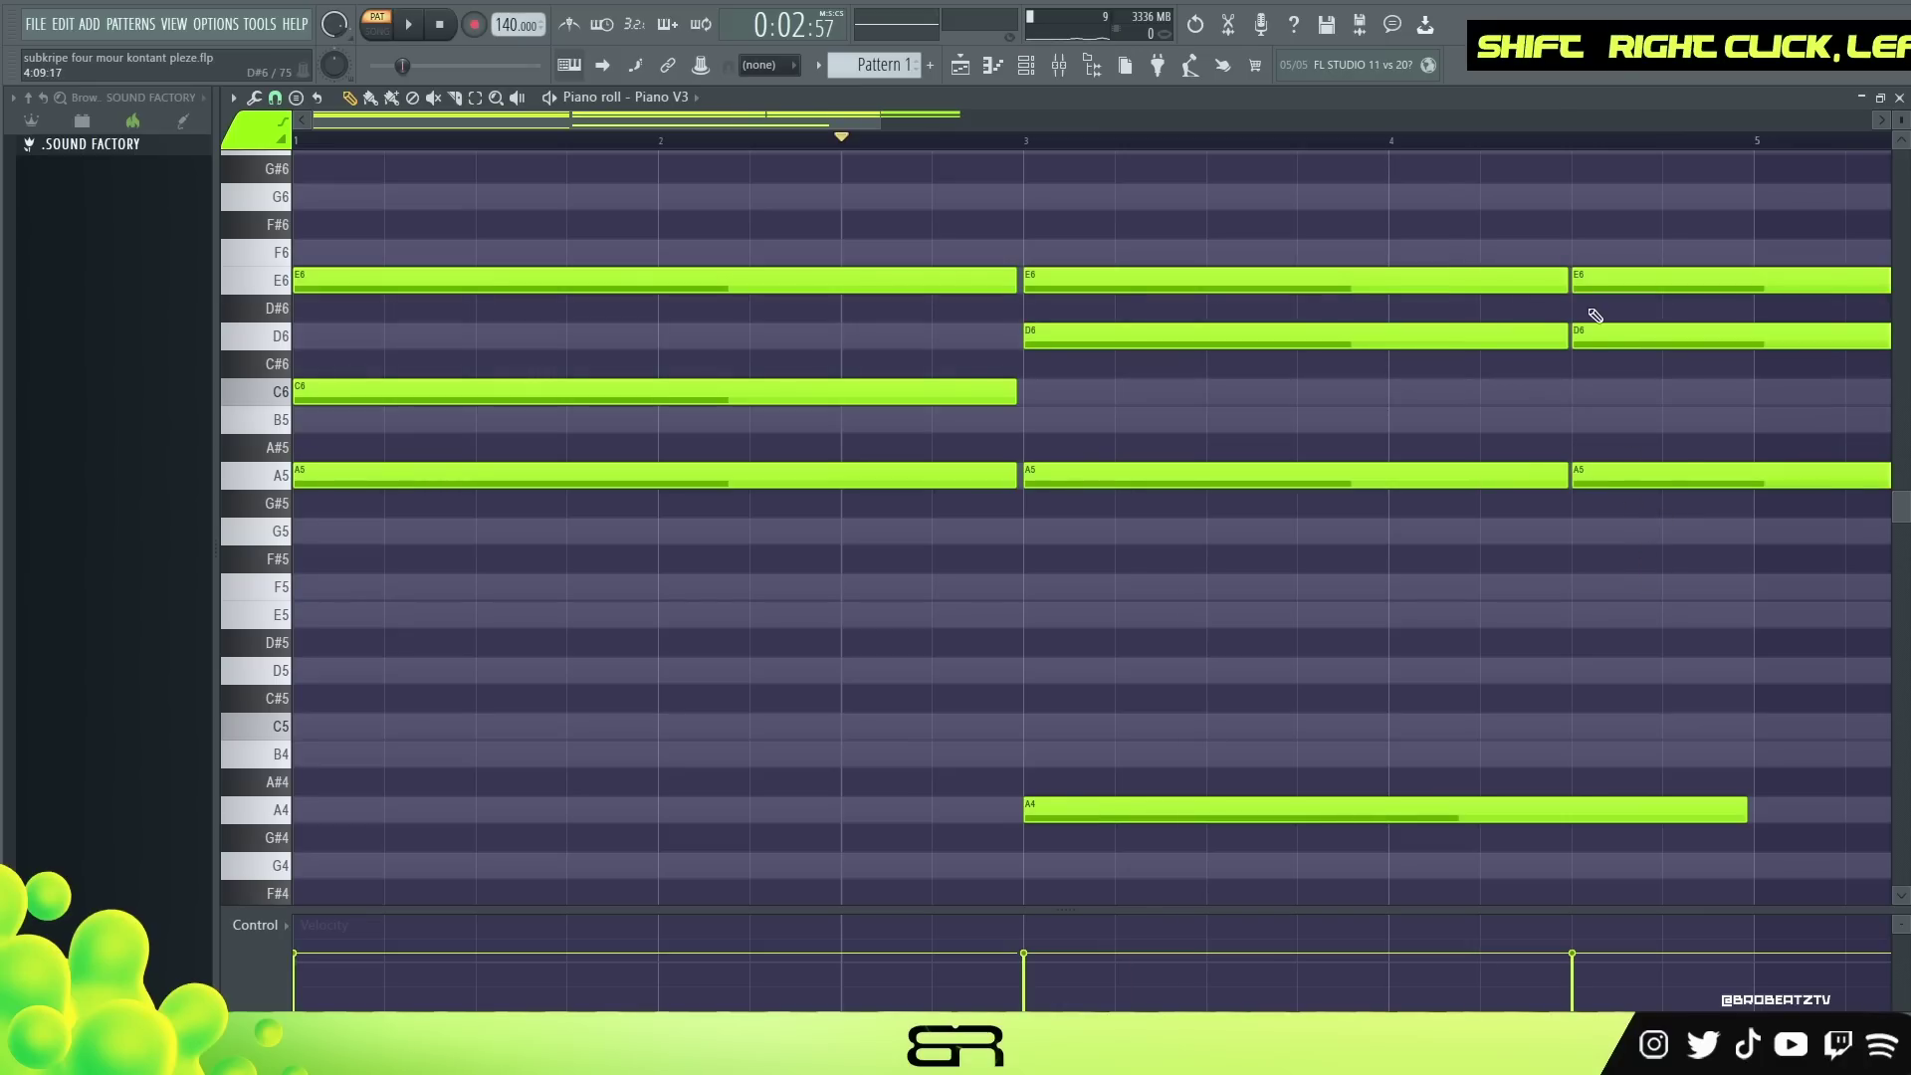
pyautogui.click(1604, 419)
pyautogui.rightClick(1592, 335)
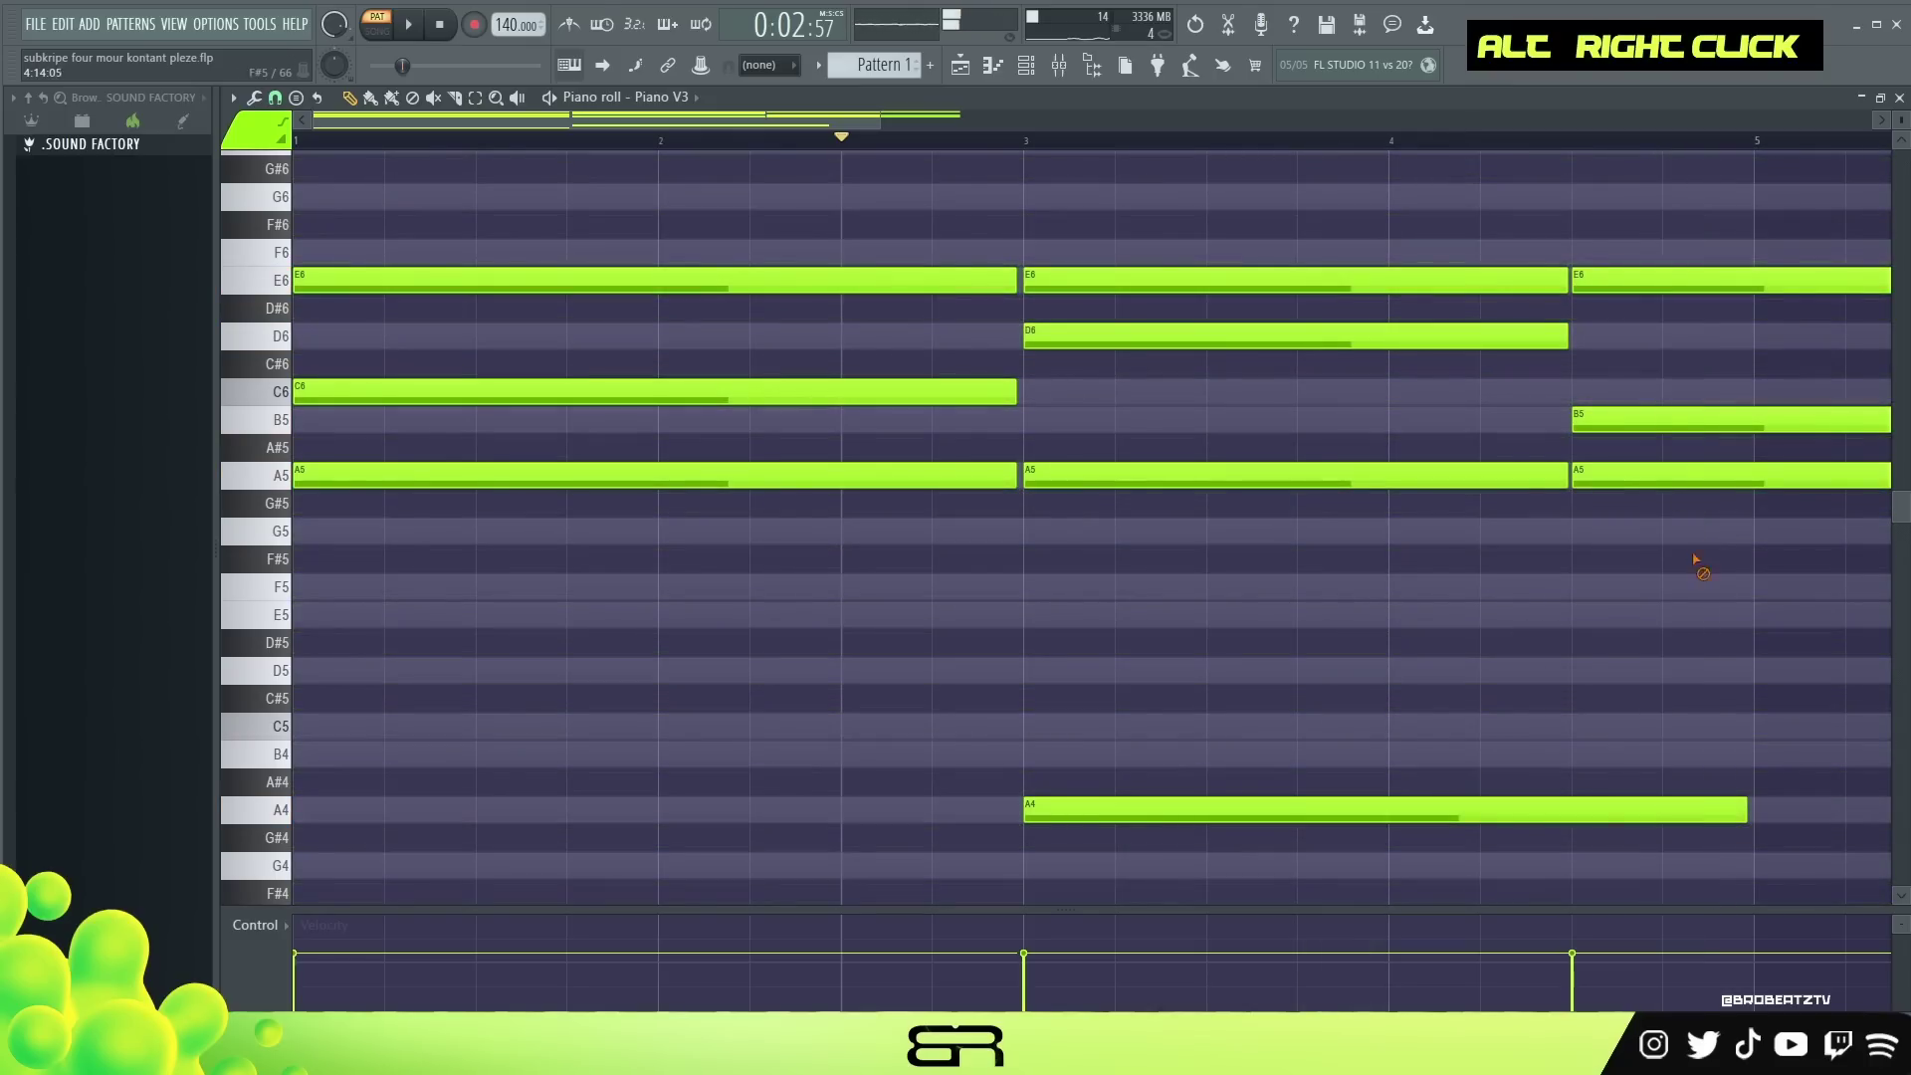
# Delete the copied chord in bar 4 and lengthen the chord at bar 3 to the end of bar 4.
pyautogui.rightClick(1643, 475)
pyautogui.rightClick(1607, 419)
pyautogui.rightClick(1582, 280)
pyautogui.keyDown('ctrl'); pyautogui.moveTo(1500, 288); pyautogui.dragTo(1746, 487); pyautogui.keyUp('ctrl')
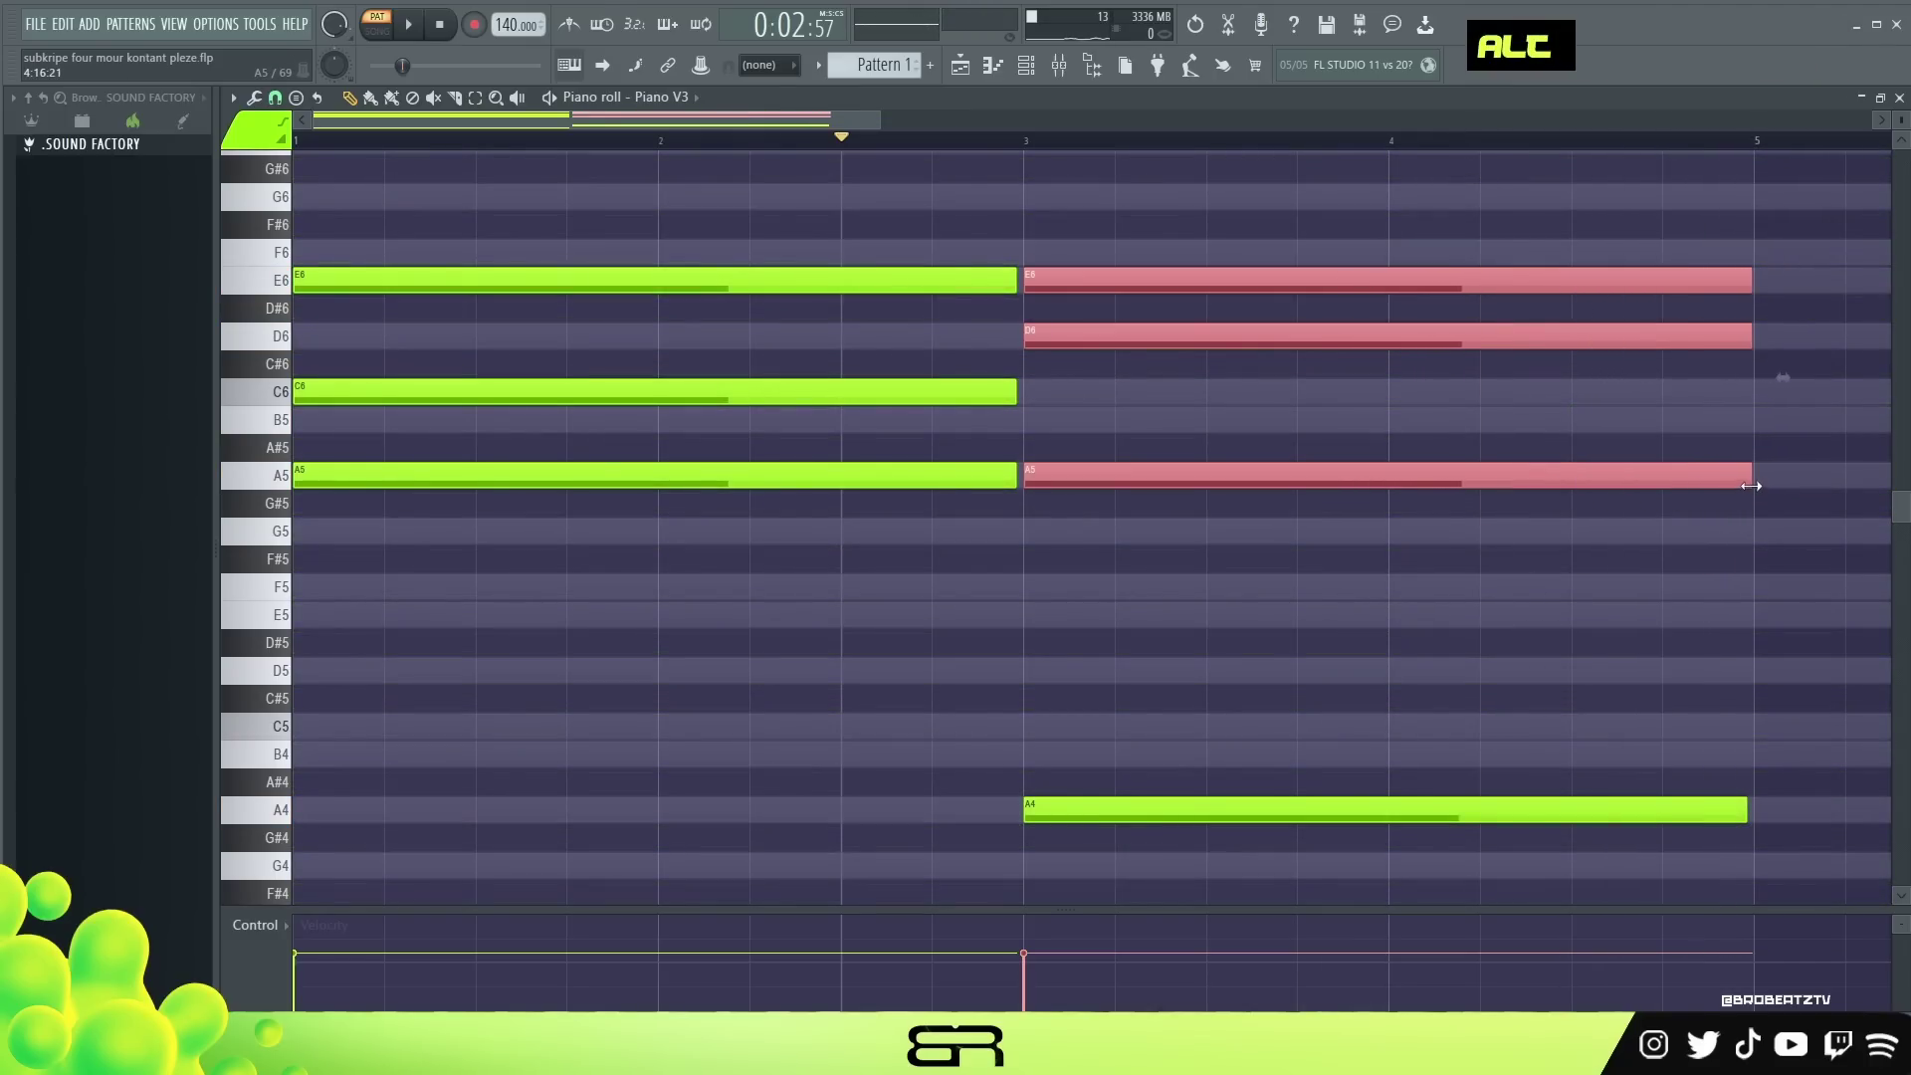
pyautogui.rightClick(1557, 555)
# Duplicate the C6 note of the first chord one octave higher to C7.
pyautogui.keyDown('ctrl'); pyautogui.rightClick(1442, 610); pyautogui.keyUp('ctrl')
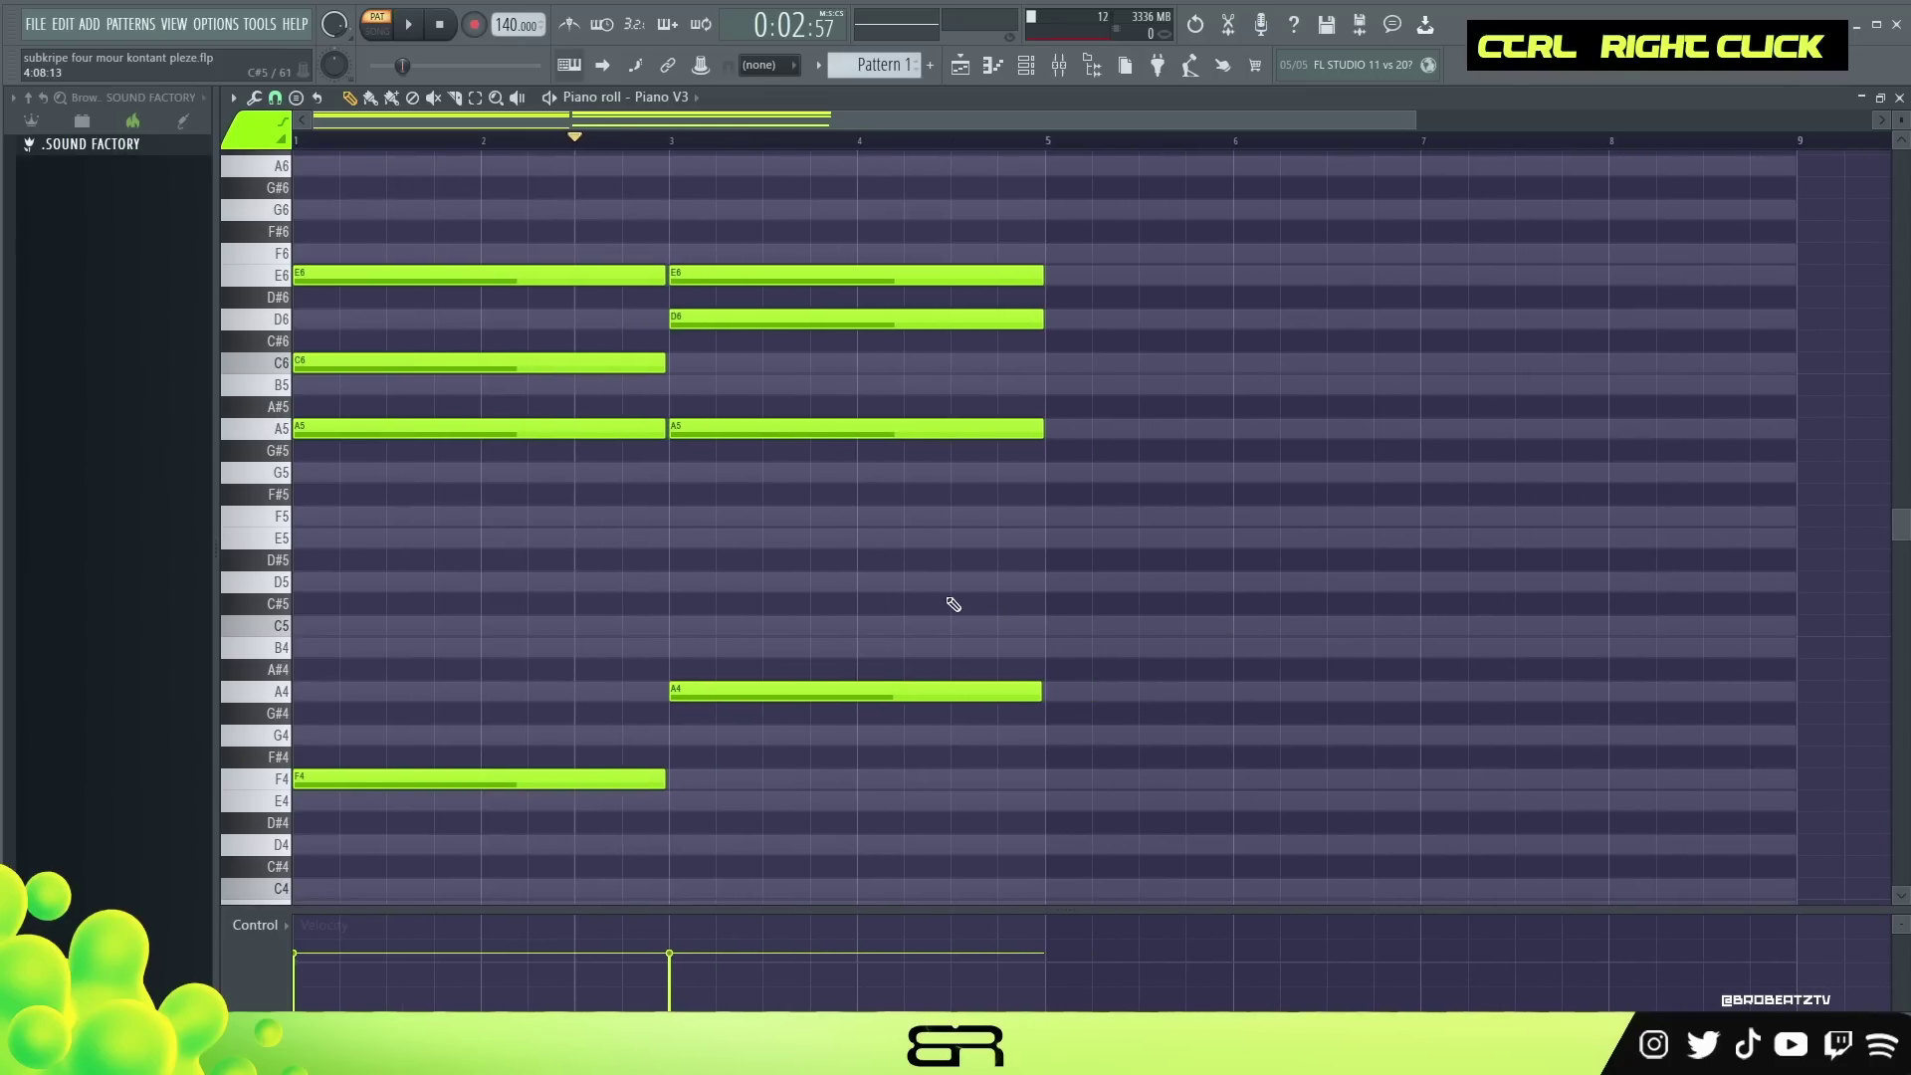
pyautogui.scroll(1, 877, 589)
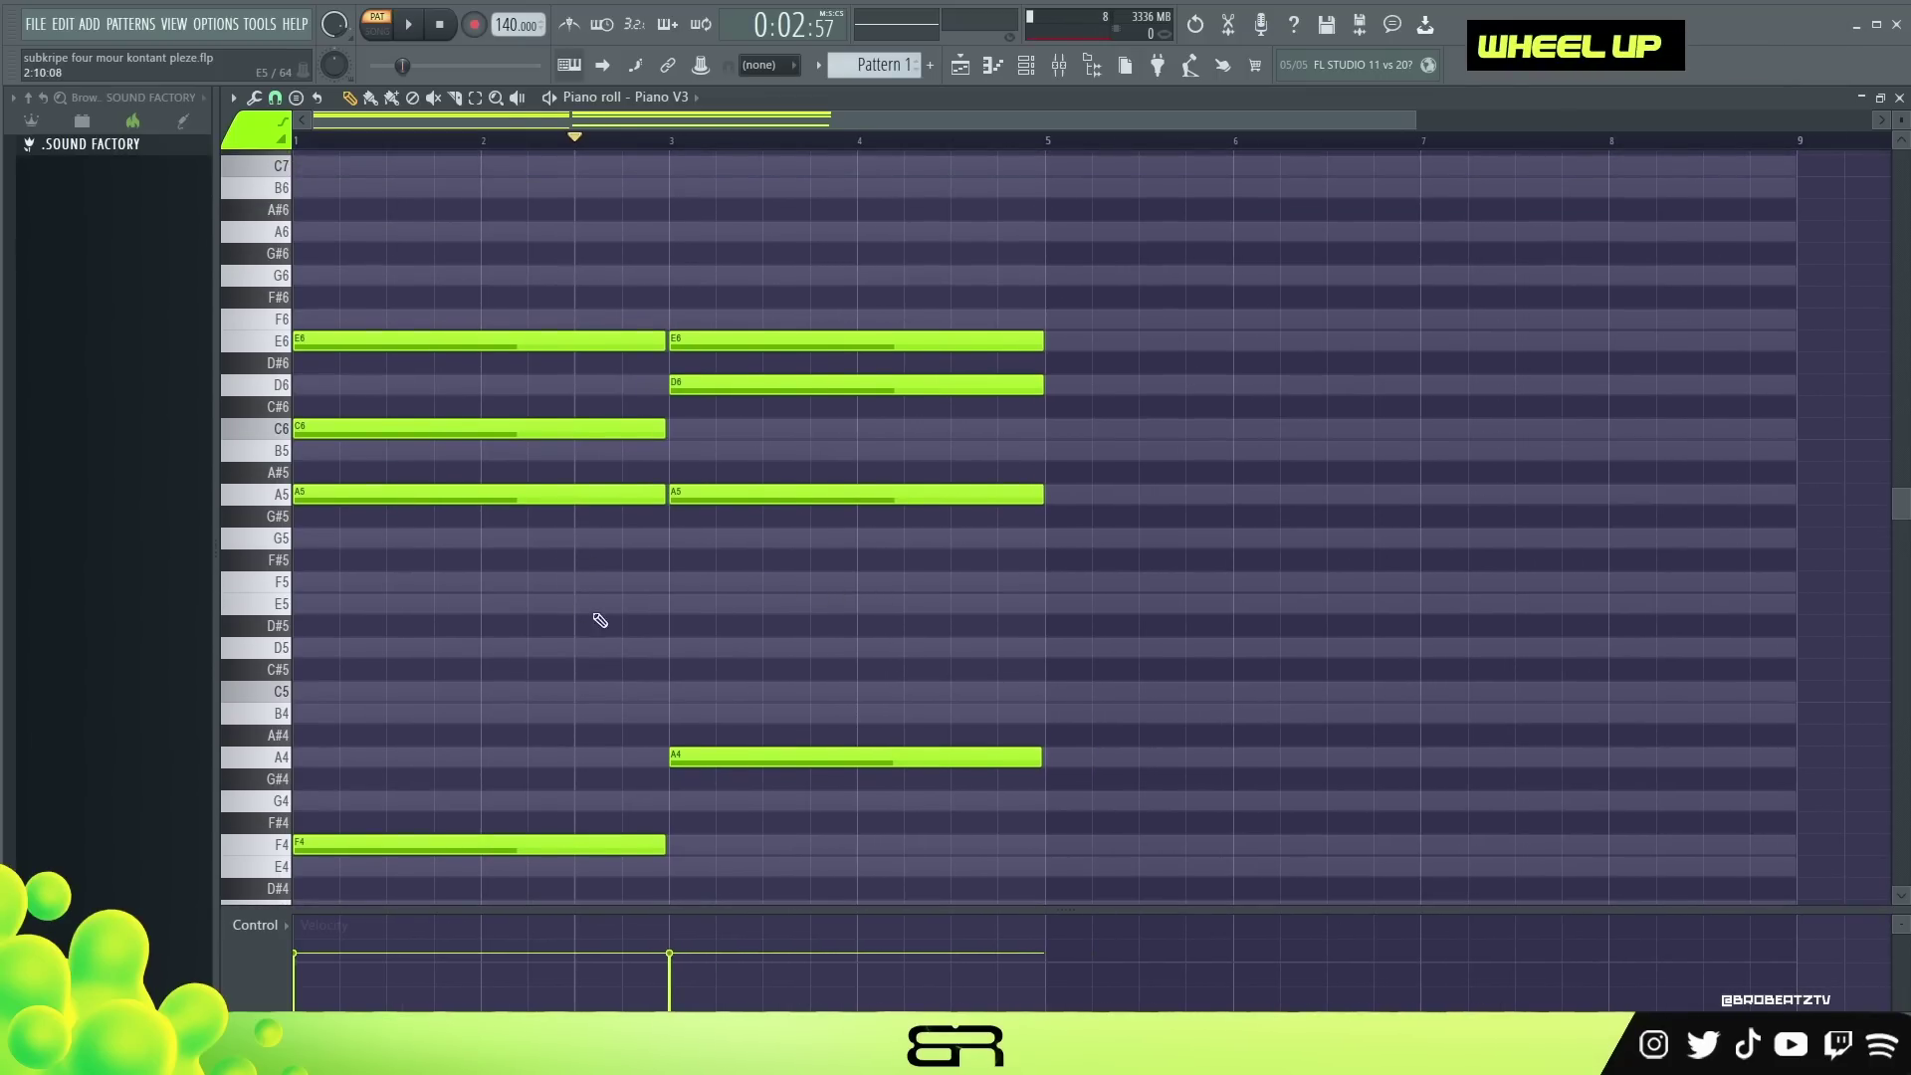
pyautogui.keyDown('ctrl'); pyautogui.click(529, 435); pyautogui.keyUp('ctrl')
pyautogui.moveTo(454, 428)
pyautogui.keyDown('shift'); pyautogui.mouseDown()
pyautogui.moveTo(495, 430)
pyautogui.moveTo(459, 430)
pyautogui.mouseUp(); pyautogui.keyUp('shift')
pyautogui.hotkey('ctrl', 'Up')
# Duplicate the A5 note of the chord at bar 3 one octave higher to A6 and play the pattern.
pyautogui.keyDown('ctrl'); pyautogui.click(729, 501); pyautogui.keyUp('ctrl')
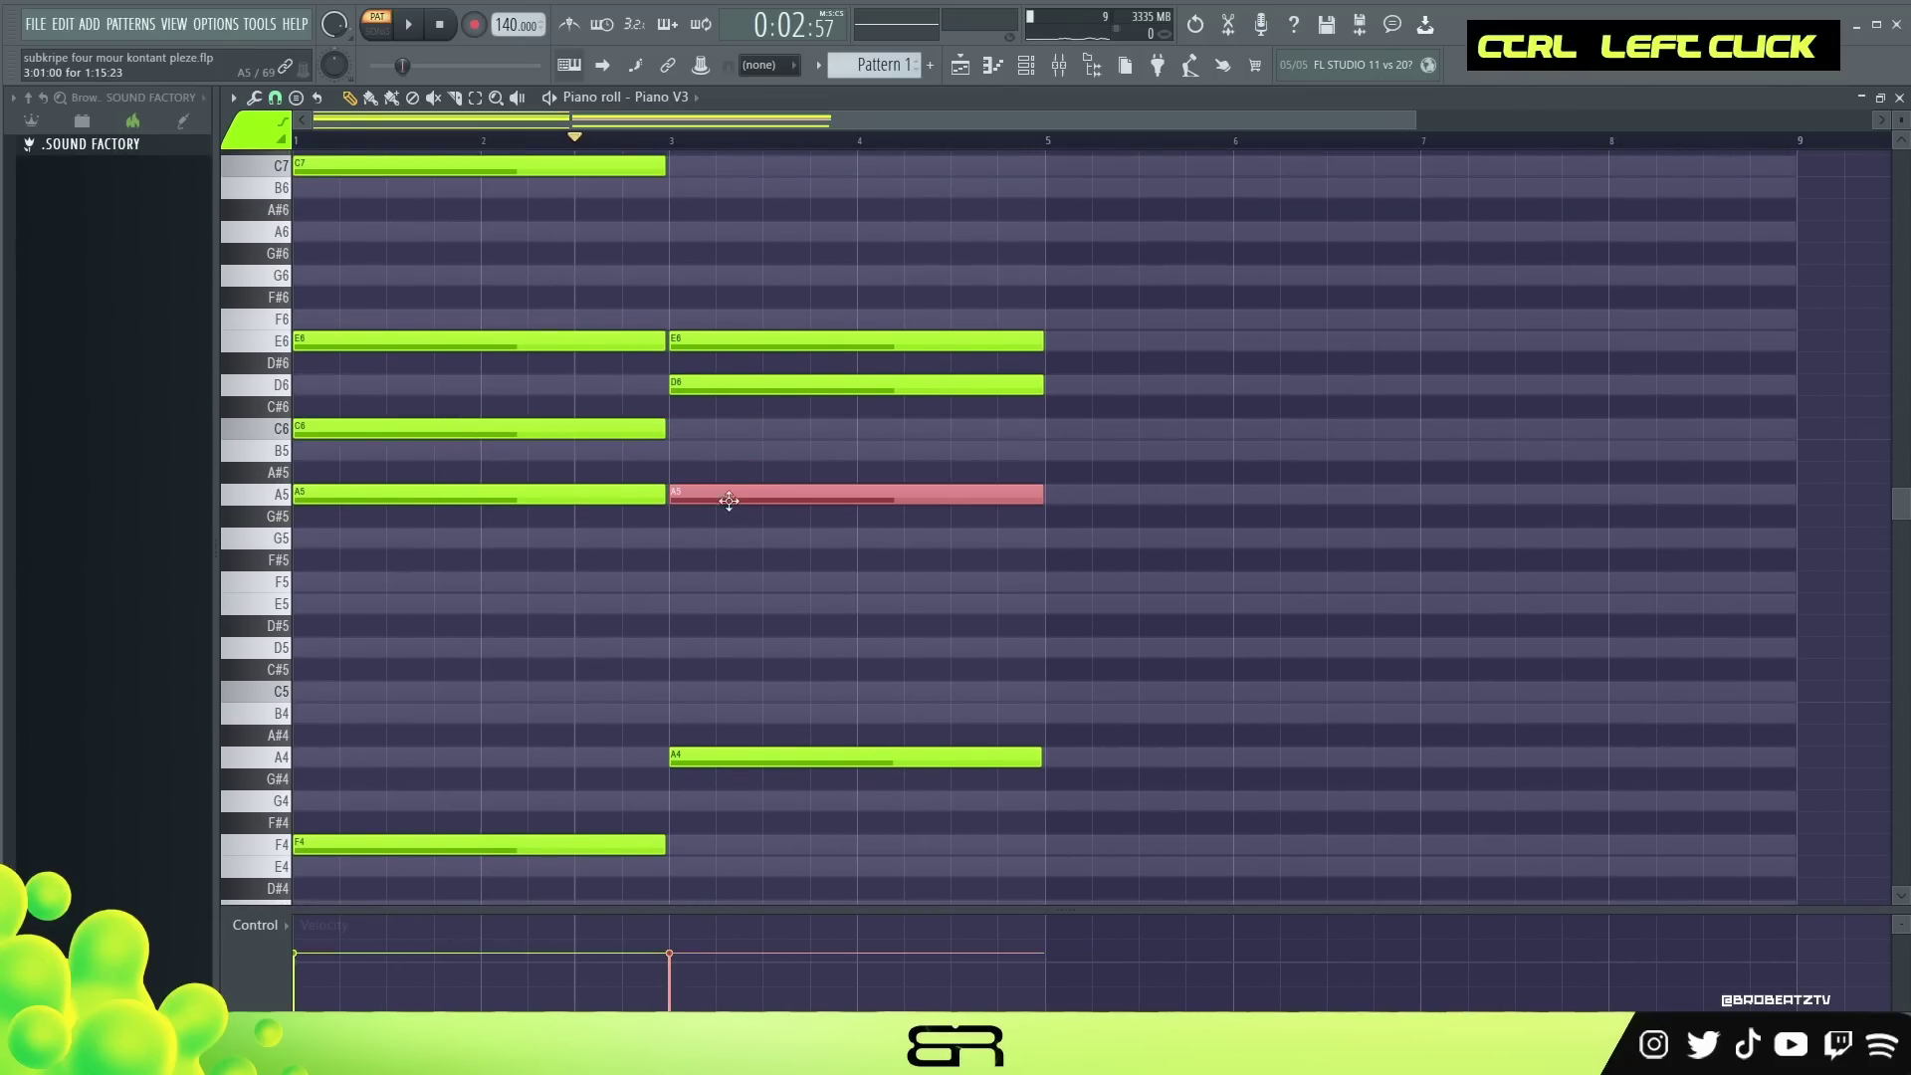
pyautogui.keyDown('shift'); pyautogui.click(728, 501); pyautogui.keyUp('shift')
pyautogui.scroll(1, 728, 501)
pyautogui.hotkey('ctrl', 'Up')
pyautogui.rightClick(514, 304)
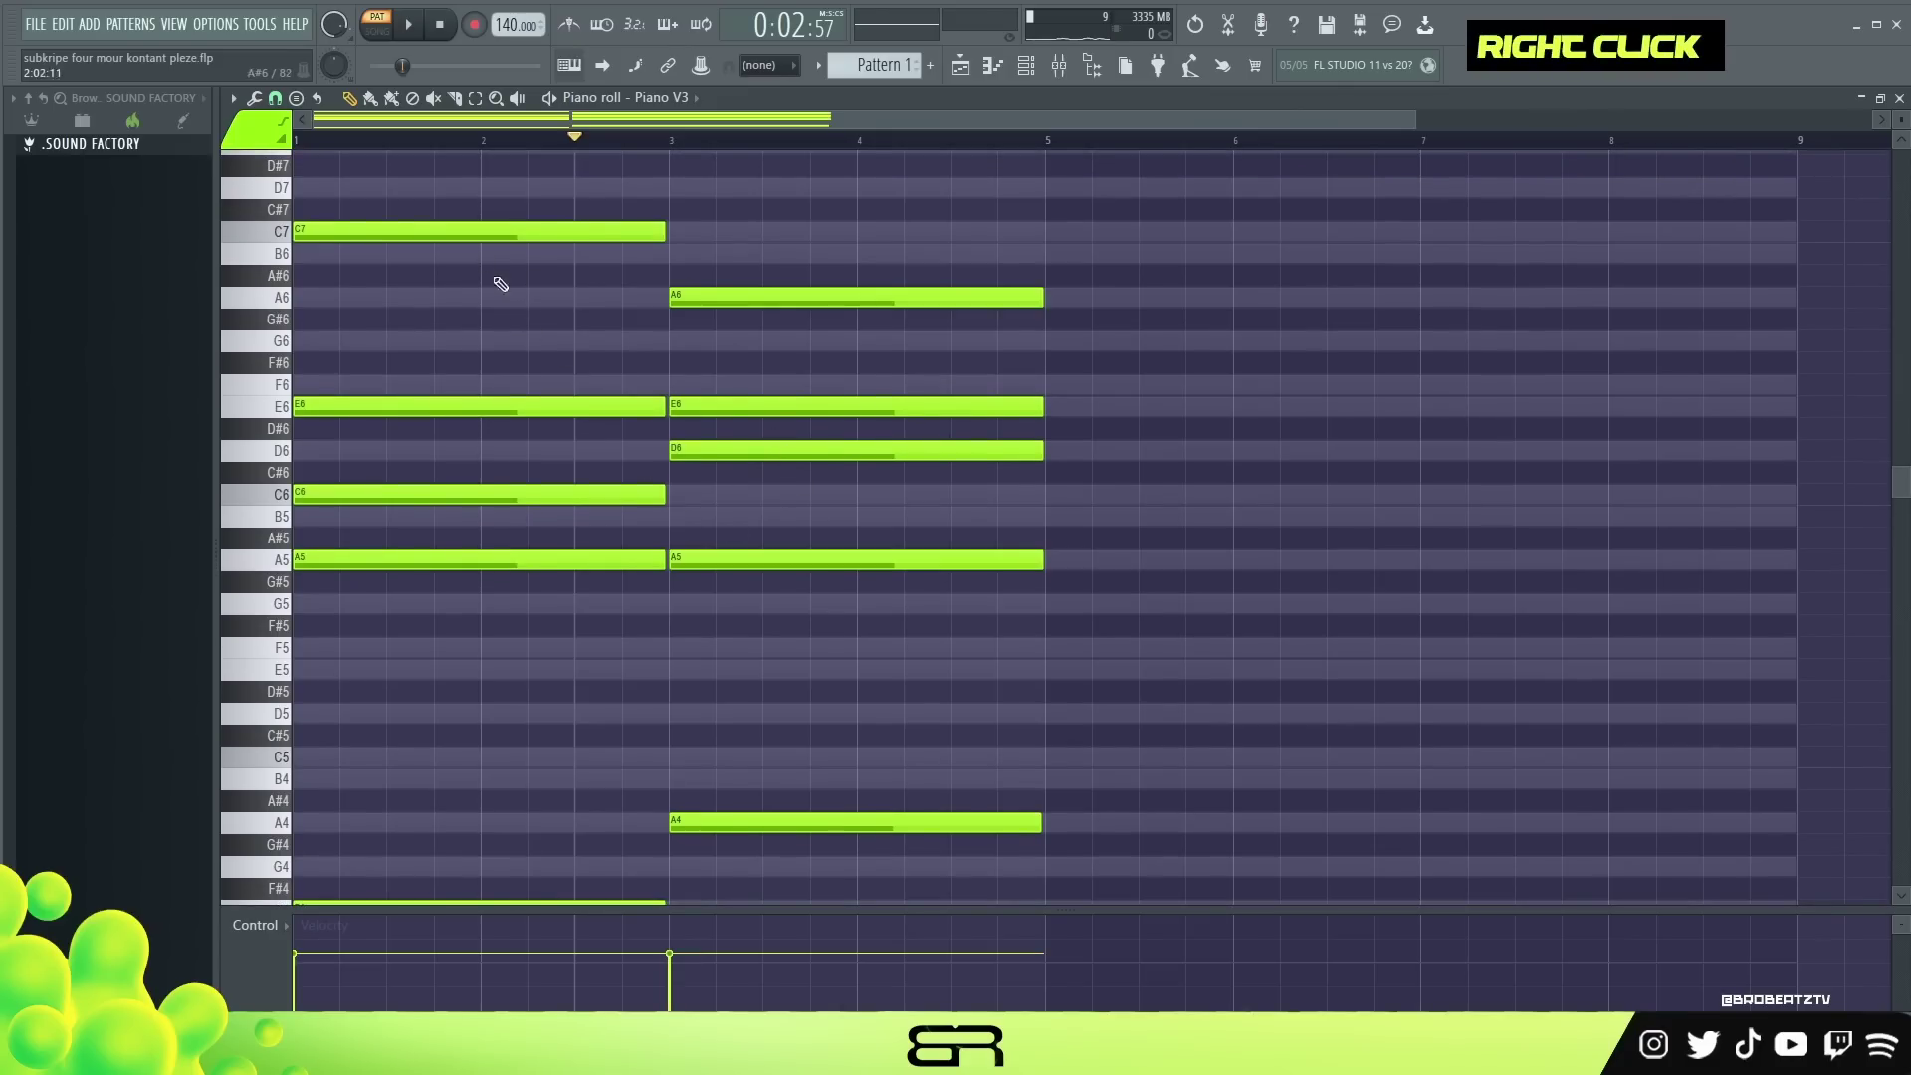
pyautogui.press('space')
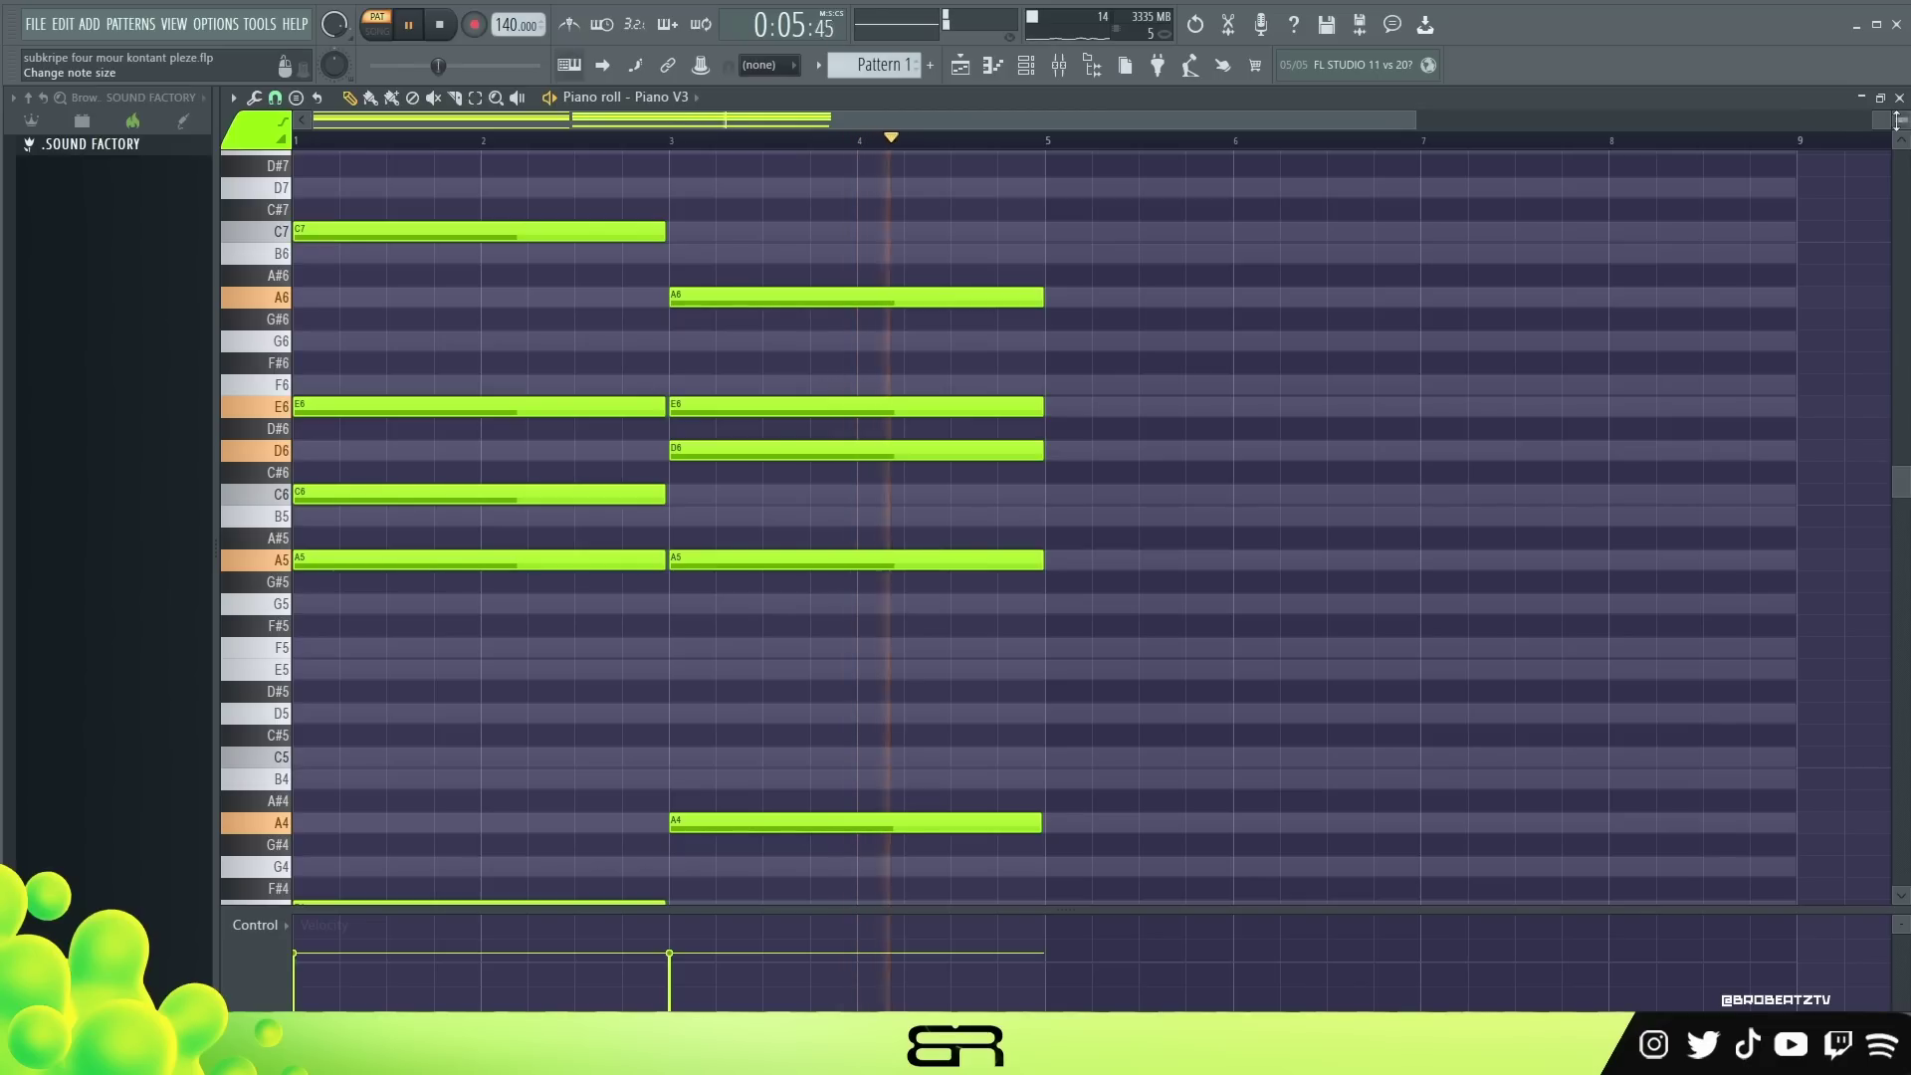
pyautogui.moveTo(1896, 119); pyautogui.dragTo(1896, 140)
pyautogui.press('space')
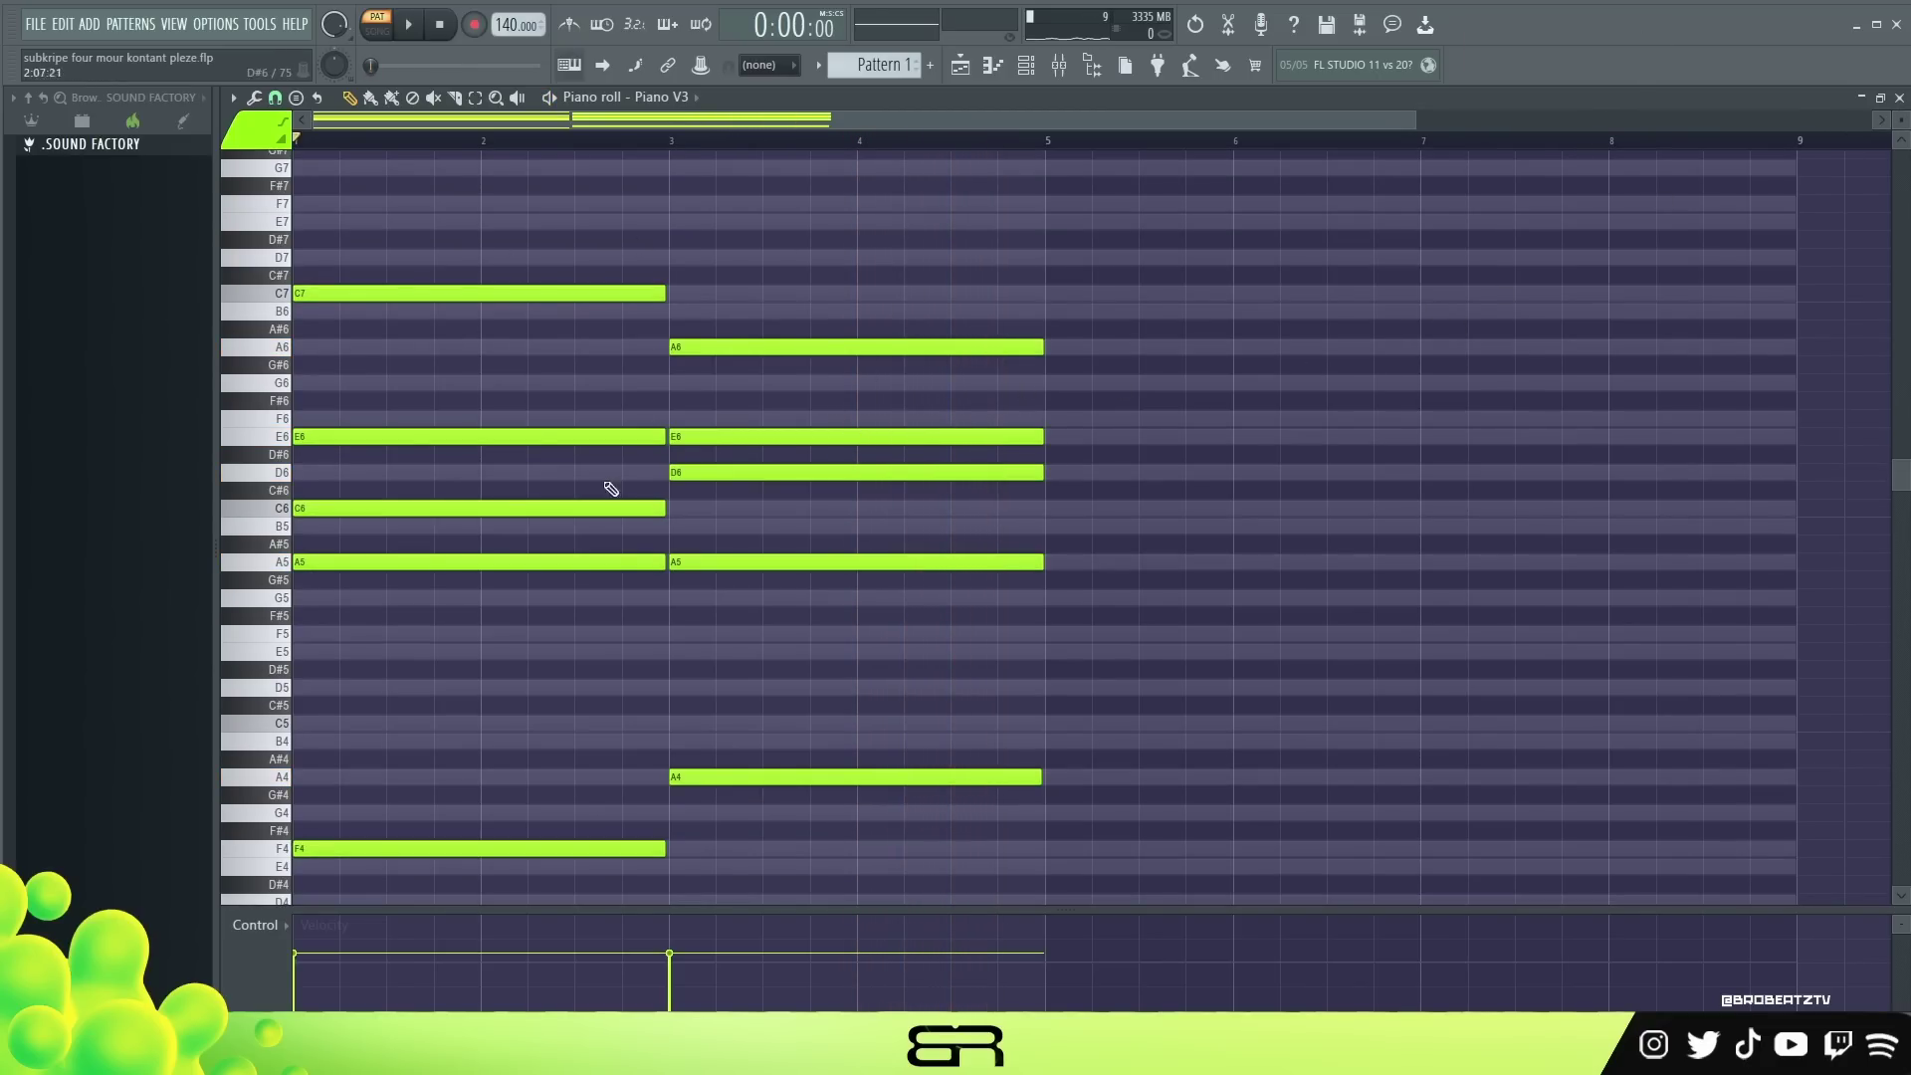
# Transpose all notes of the pattern one octave down, play it, and deselect the notes.
pyautogui.rightClick(917, 314)
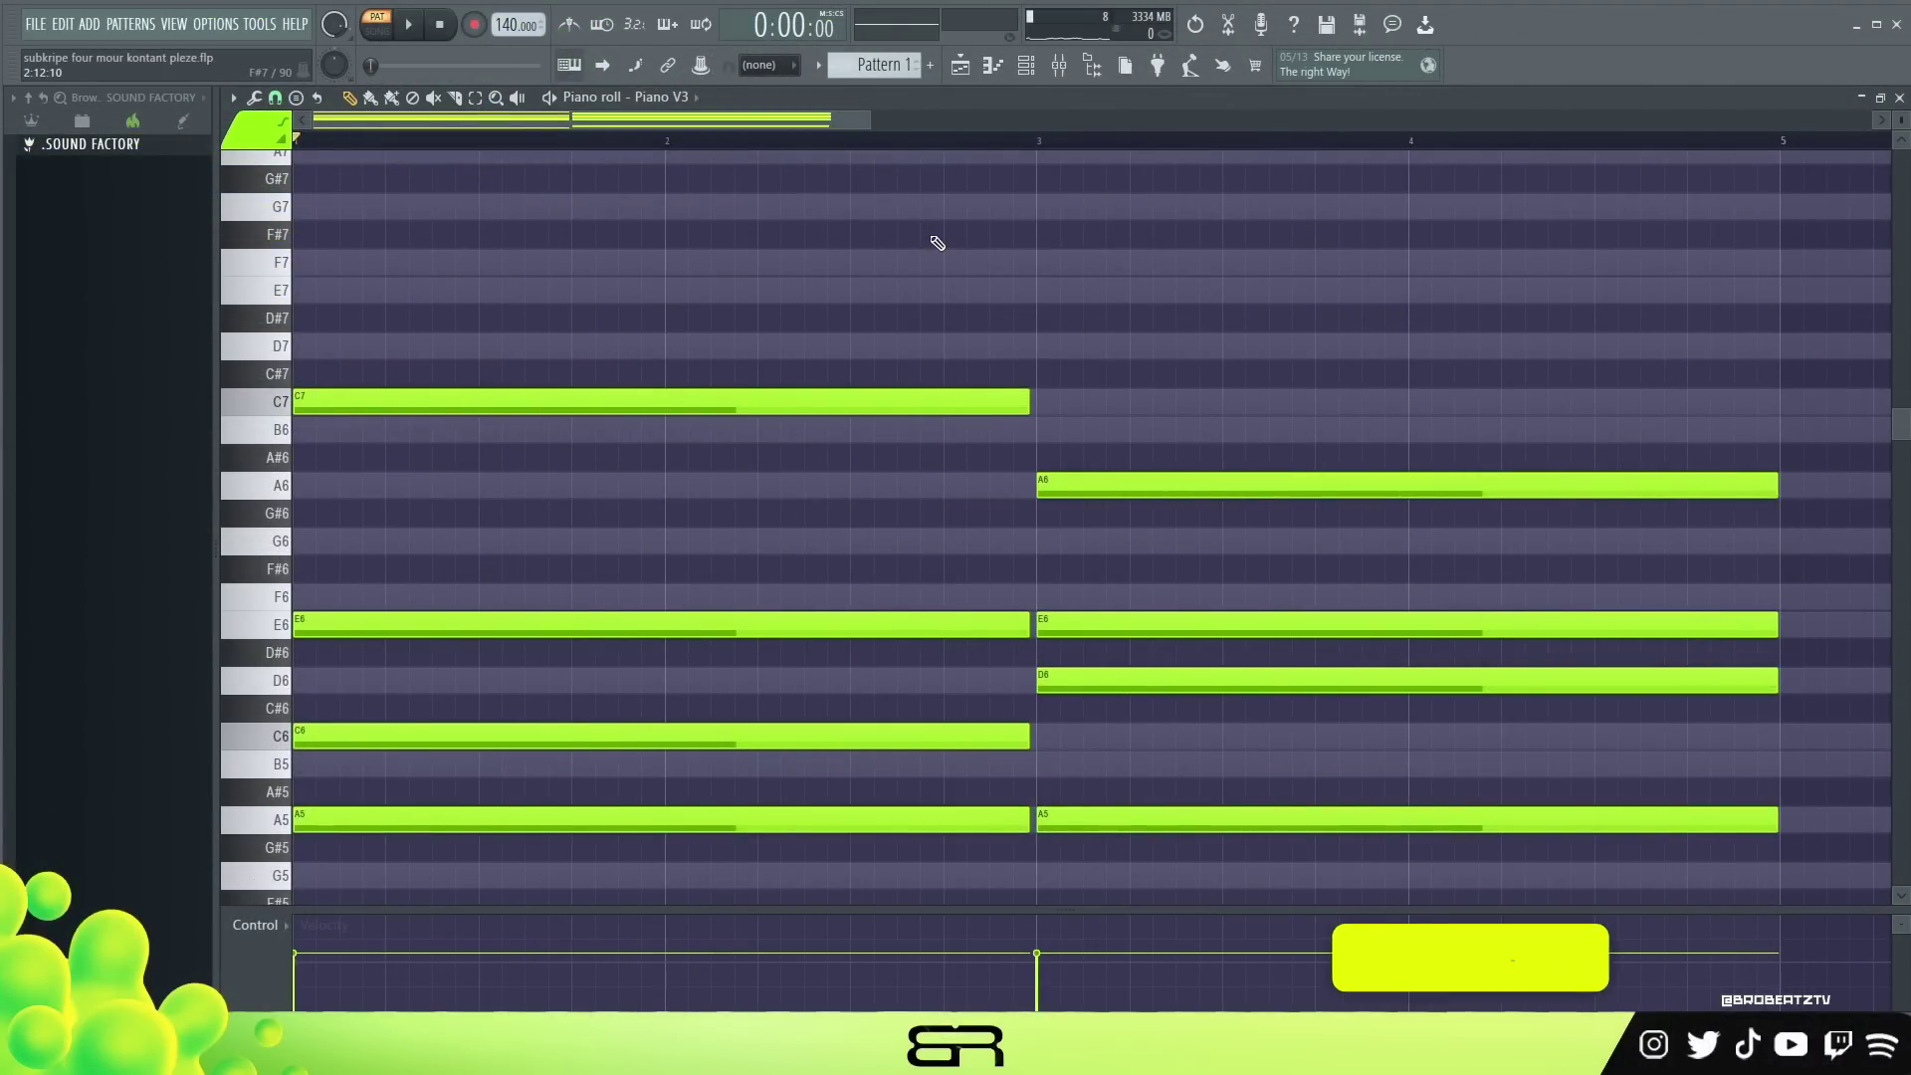
pyautogui.hotkey('ctrl', 'a')
pyautogui.hotkey('ctrl', 'Down')
pyautogui.scroll(-2, 964, 265)
pyautogui.scroll(3, 853, 444)
pyautogui.hotkey('ctrl', 'Up')
pyautogui.hotkey('ctrl', 'Down')
pyautogui.scroll(-5, 845, 428)
pyautogui.press('space')
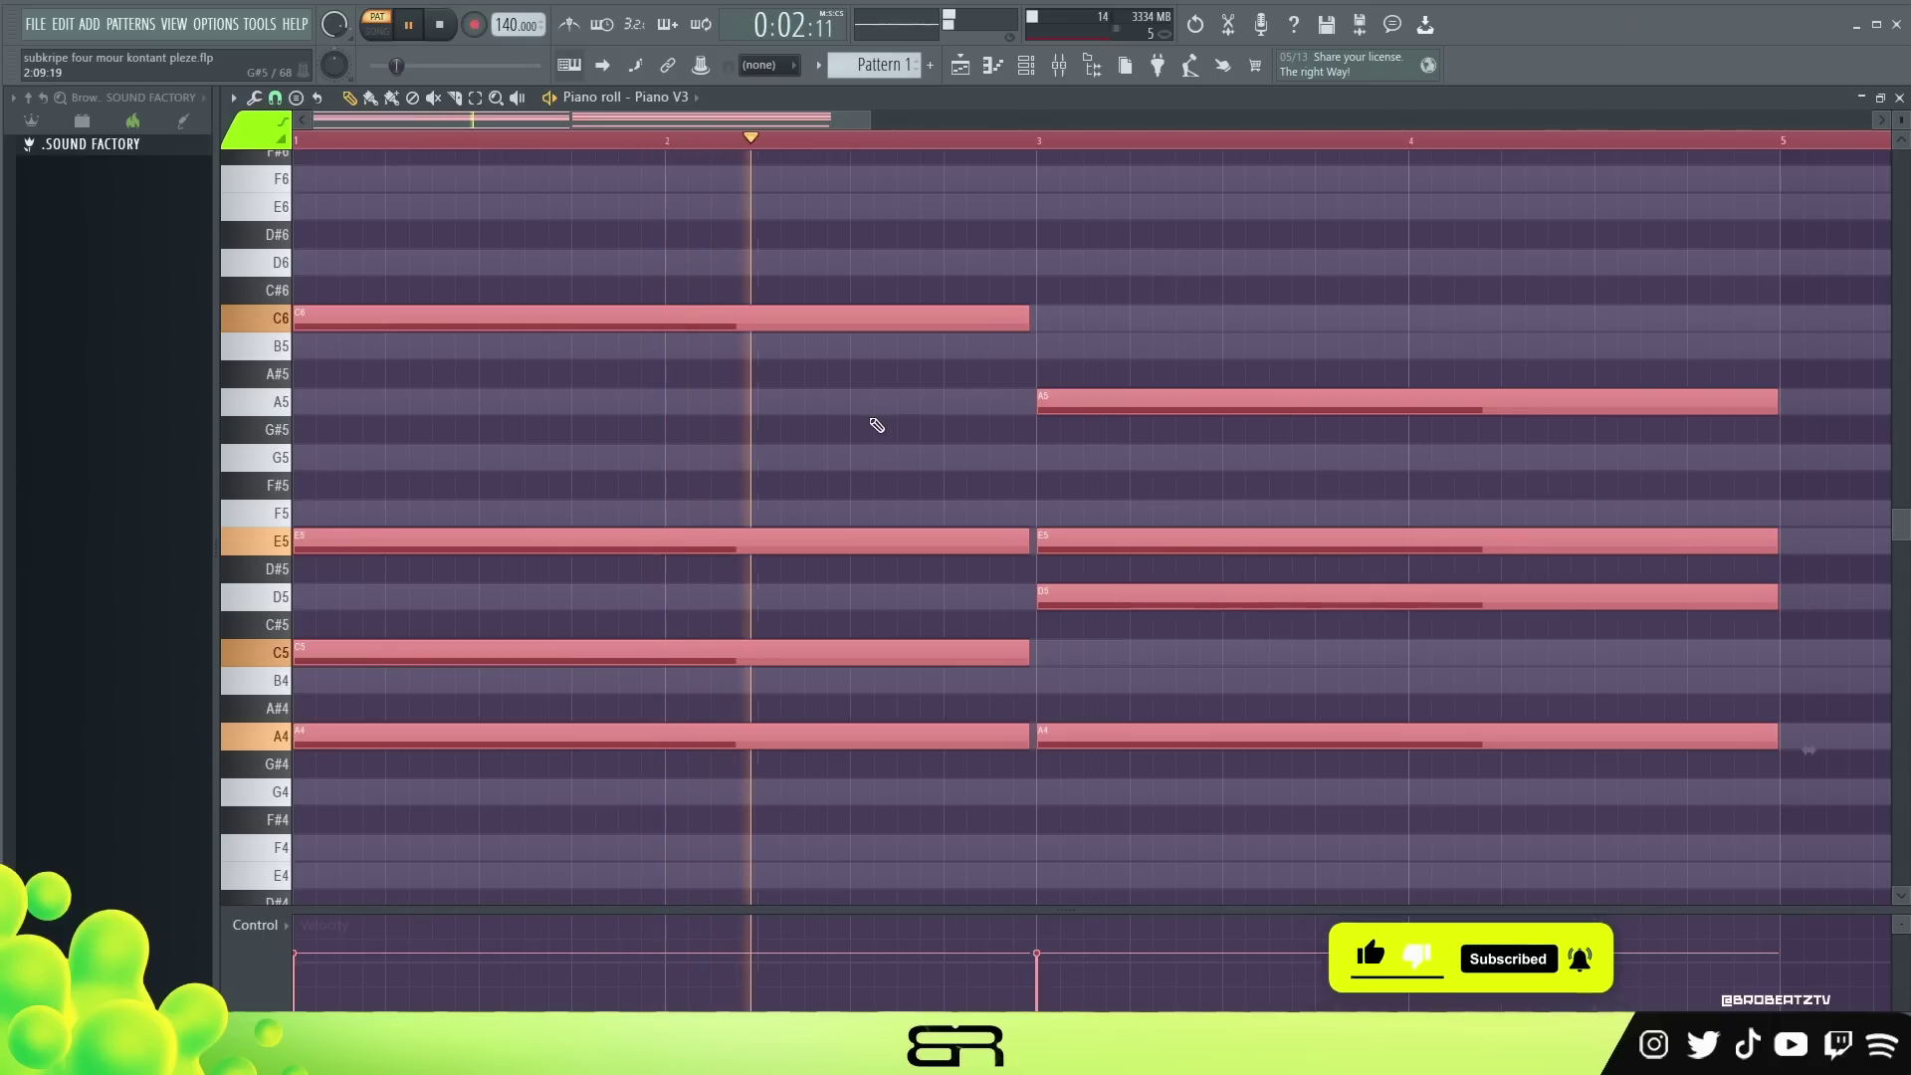
pyautogui.press('space')
pyautogui.scroll(3, 875, 425)
pyautogui.scroll(-2, 1124, 408)
pyautogui.rightClick(1632, 221)
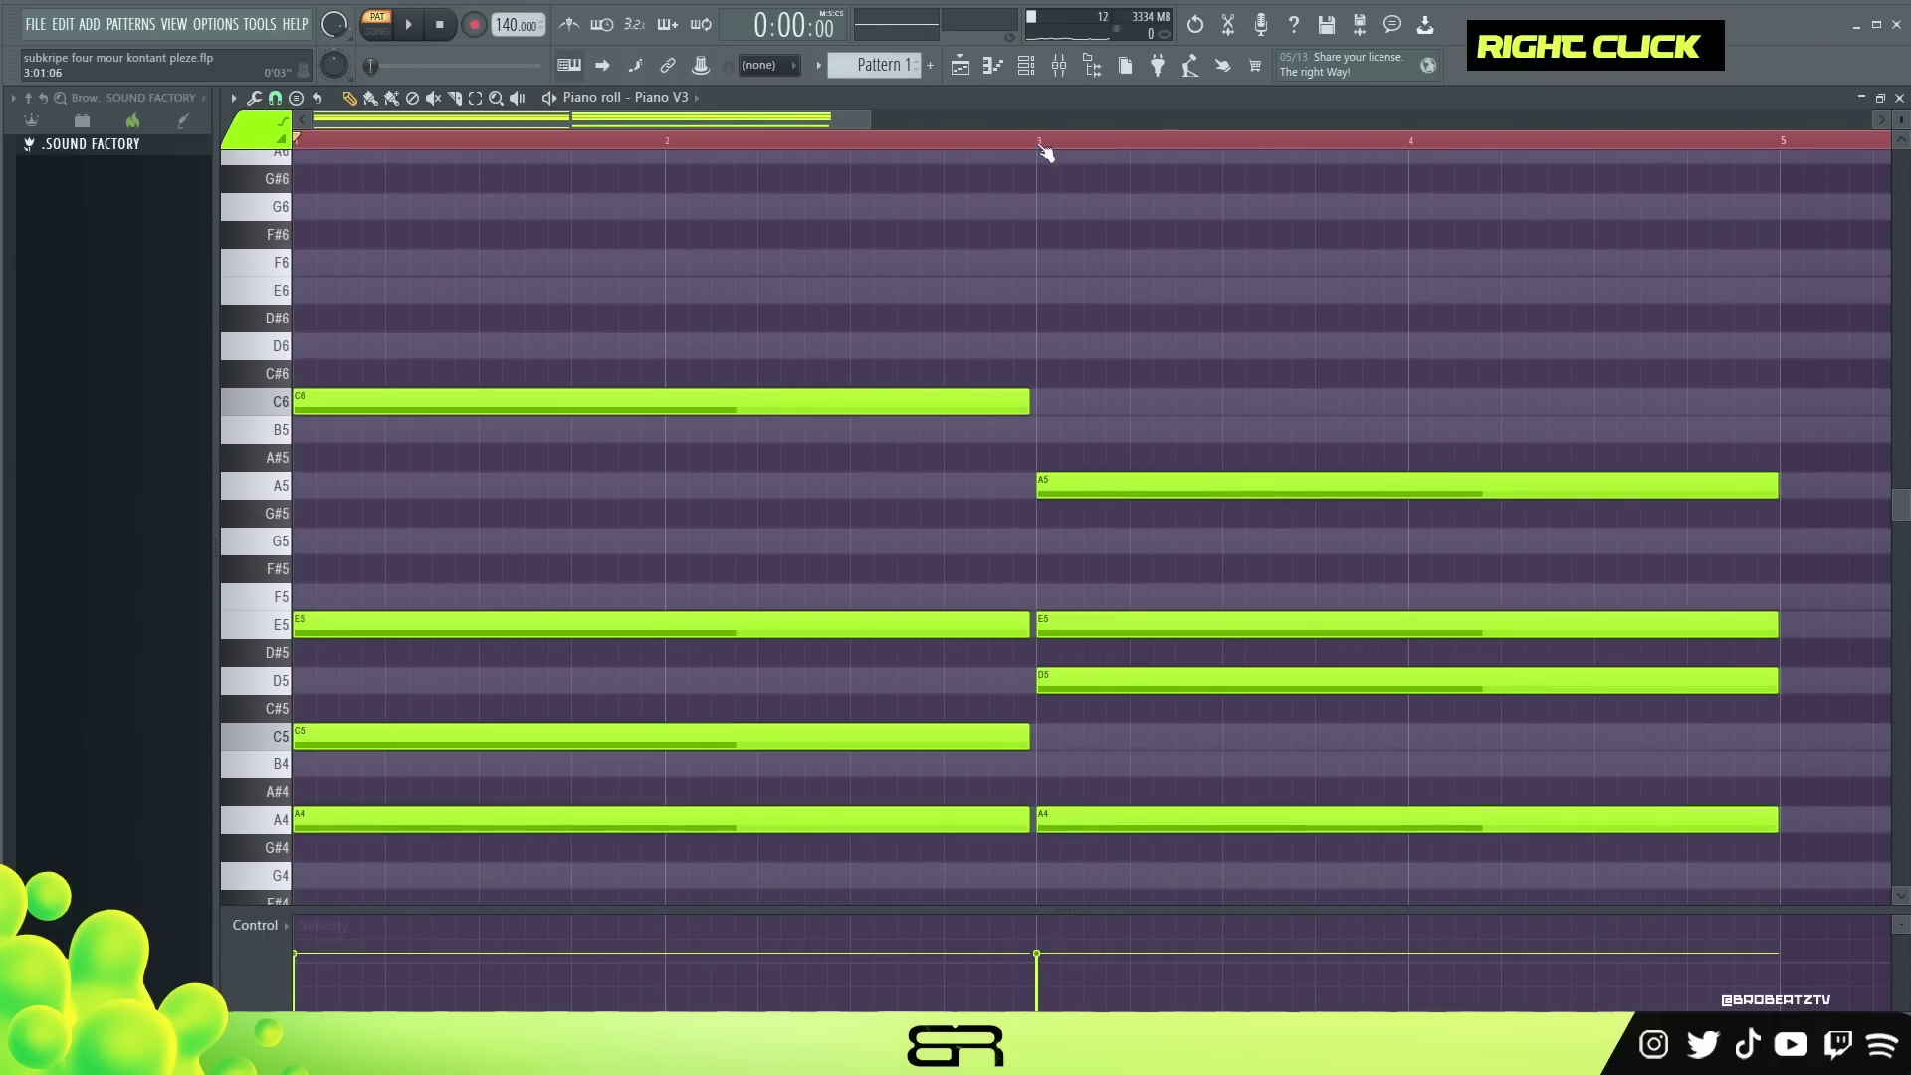
# Duplicate the A4, C5 and E5 notes of the first chord two octaves higher to A6, C7 and E7.
pyautogui.doubleClick(405, 147)
pyautogui.scroll(5, 478, 409)
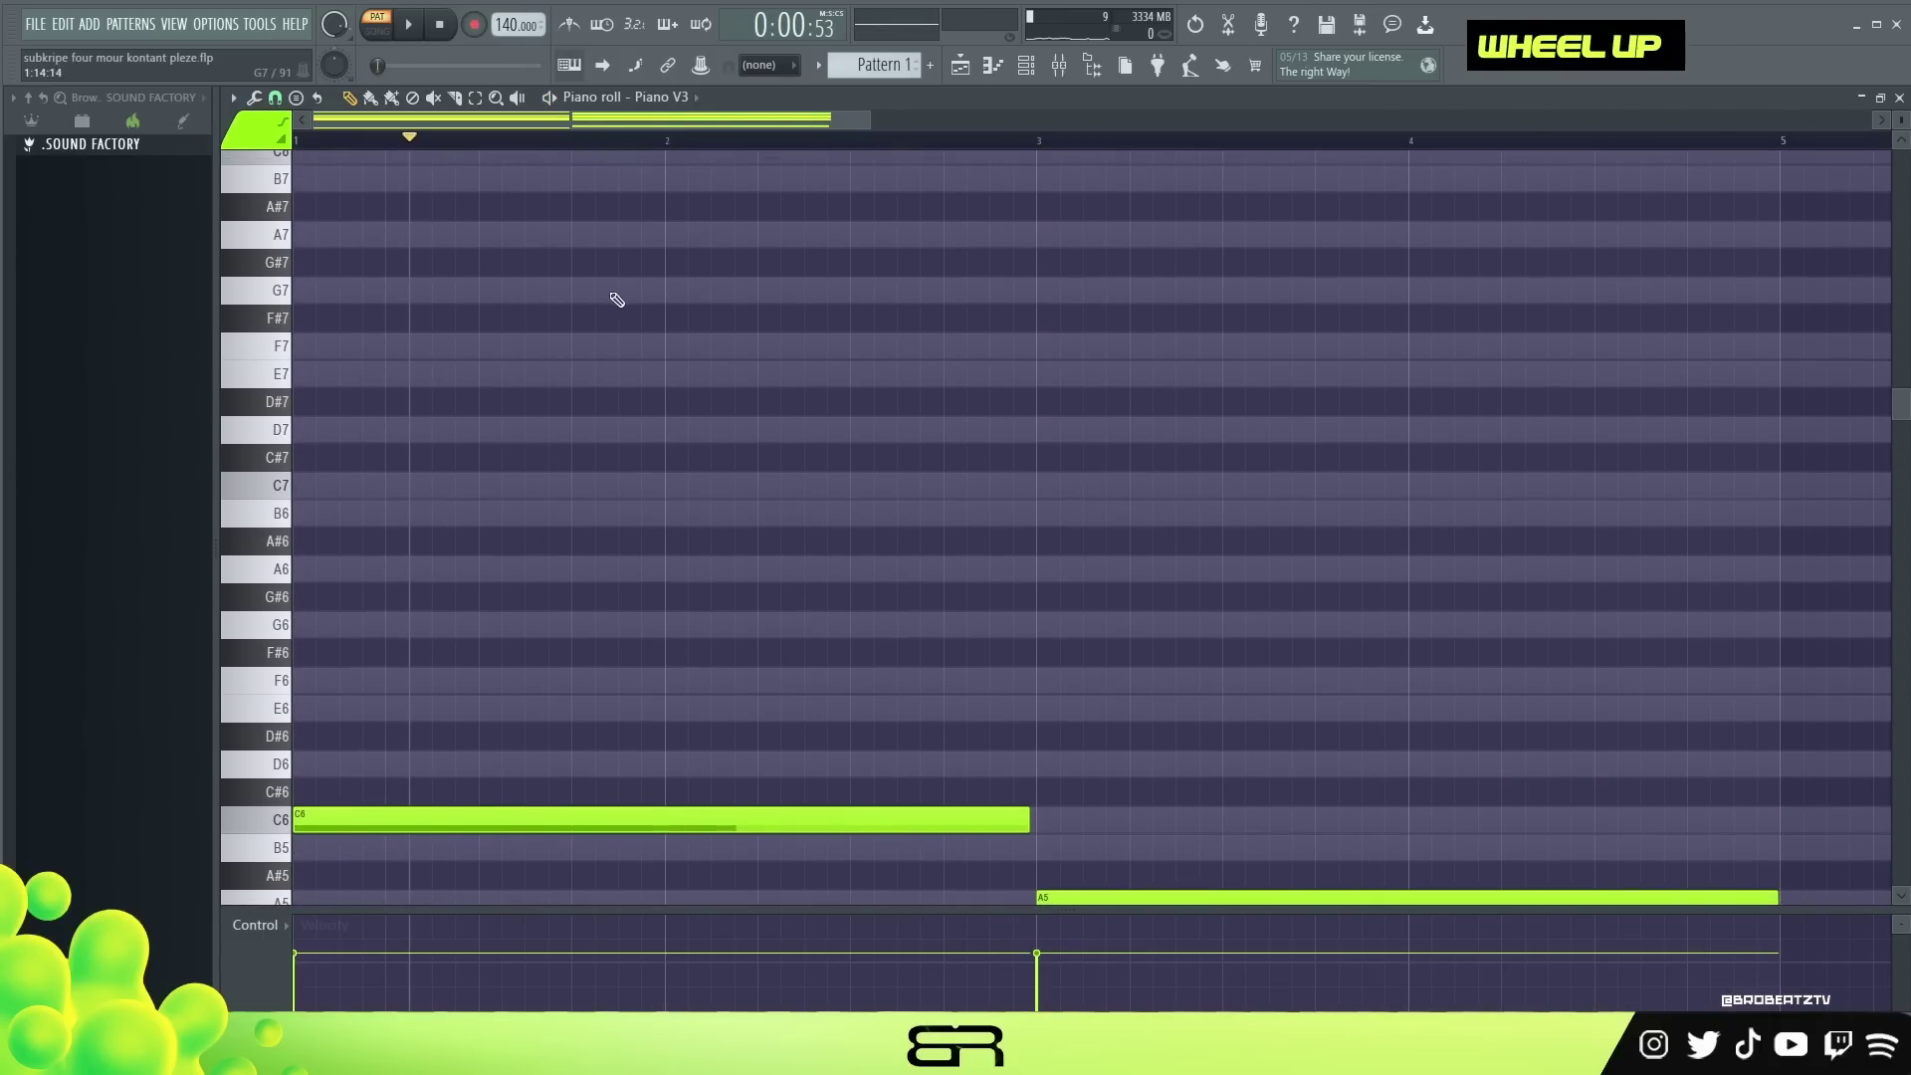
pyautogui.scroll(-3, 618, 299)
pyautogui.scroll(-4, 1604, 273)
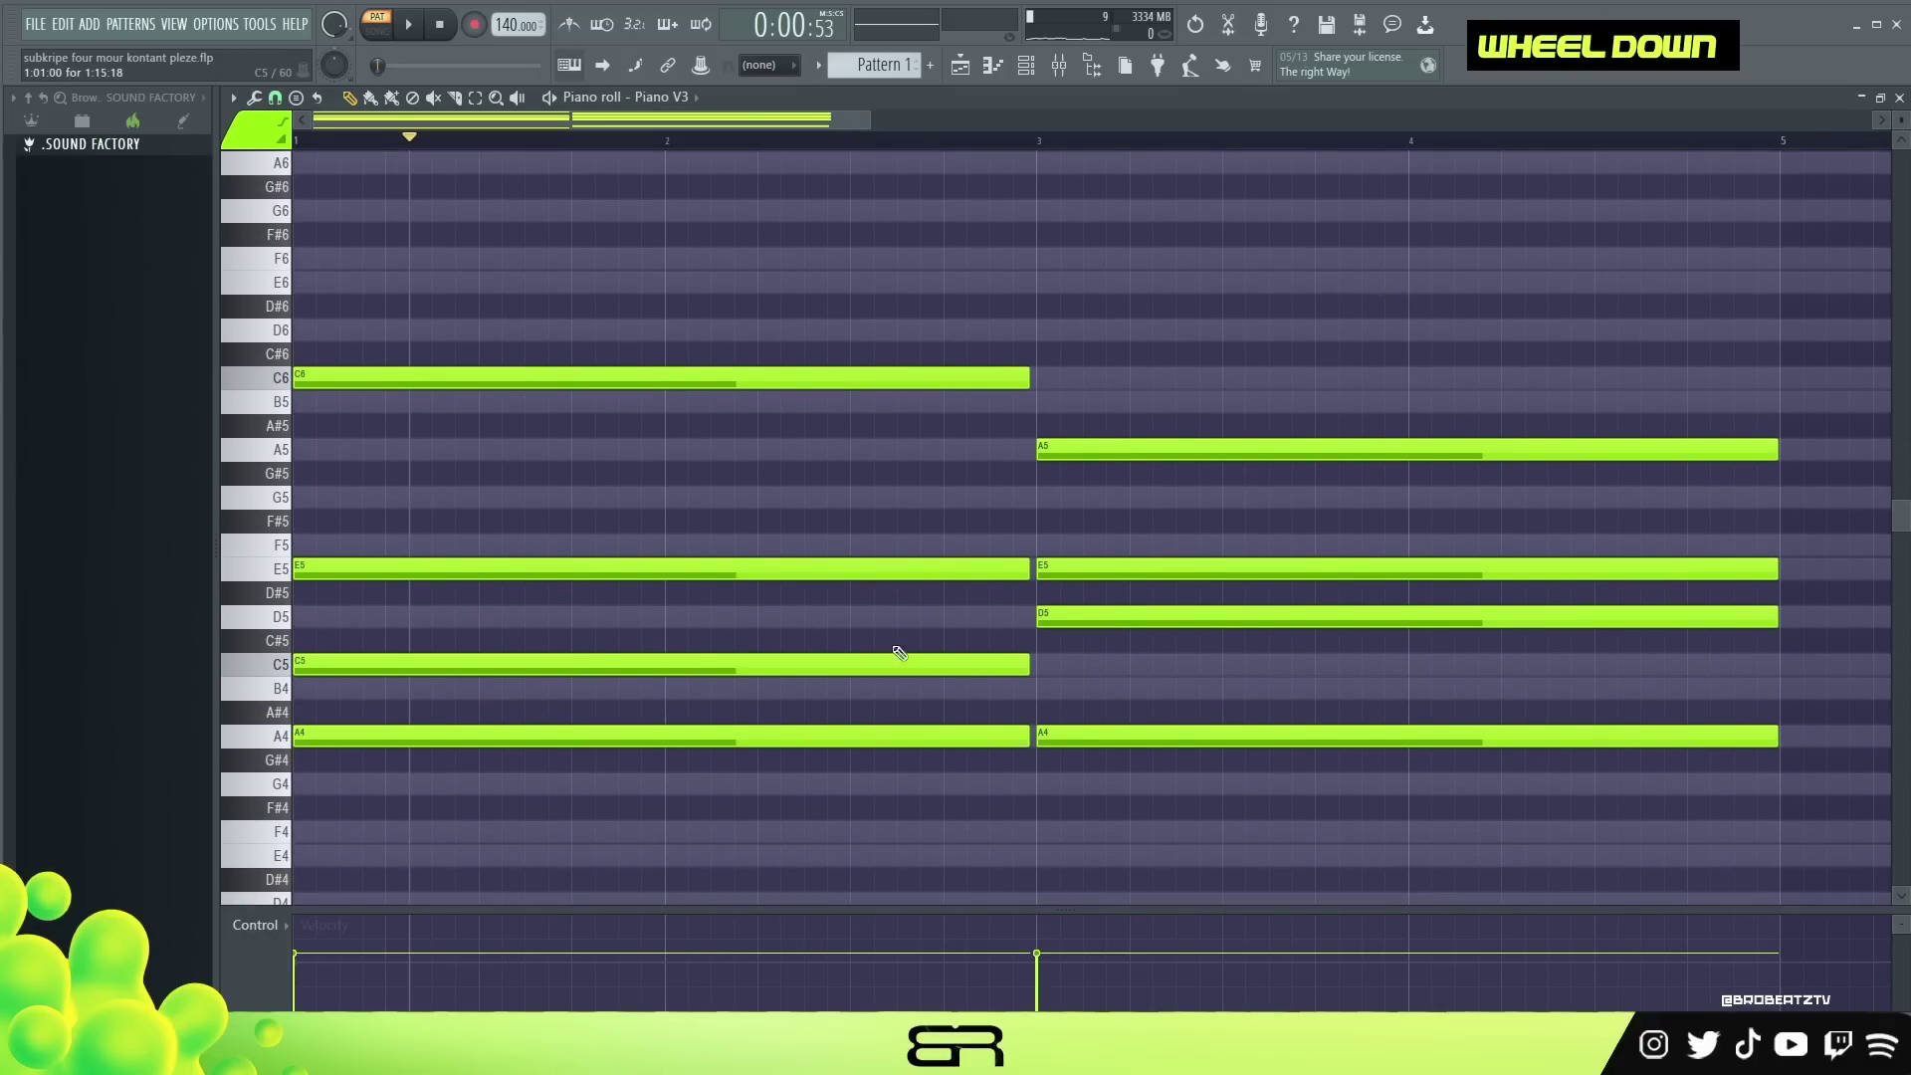
pyautogui.moveTo(542, 511); pyautogui.dragTo(661, 773)
pyautogui.keyDown('shift'); pyautogui.click(564, 737); pyautogui.keyUp('shift')
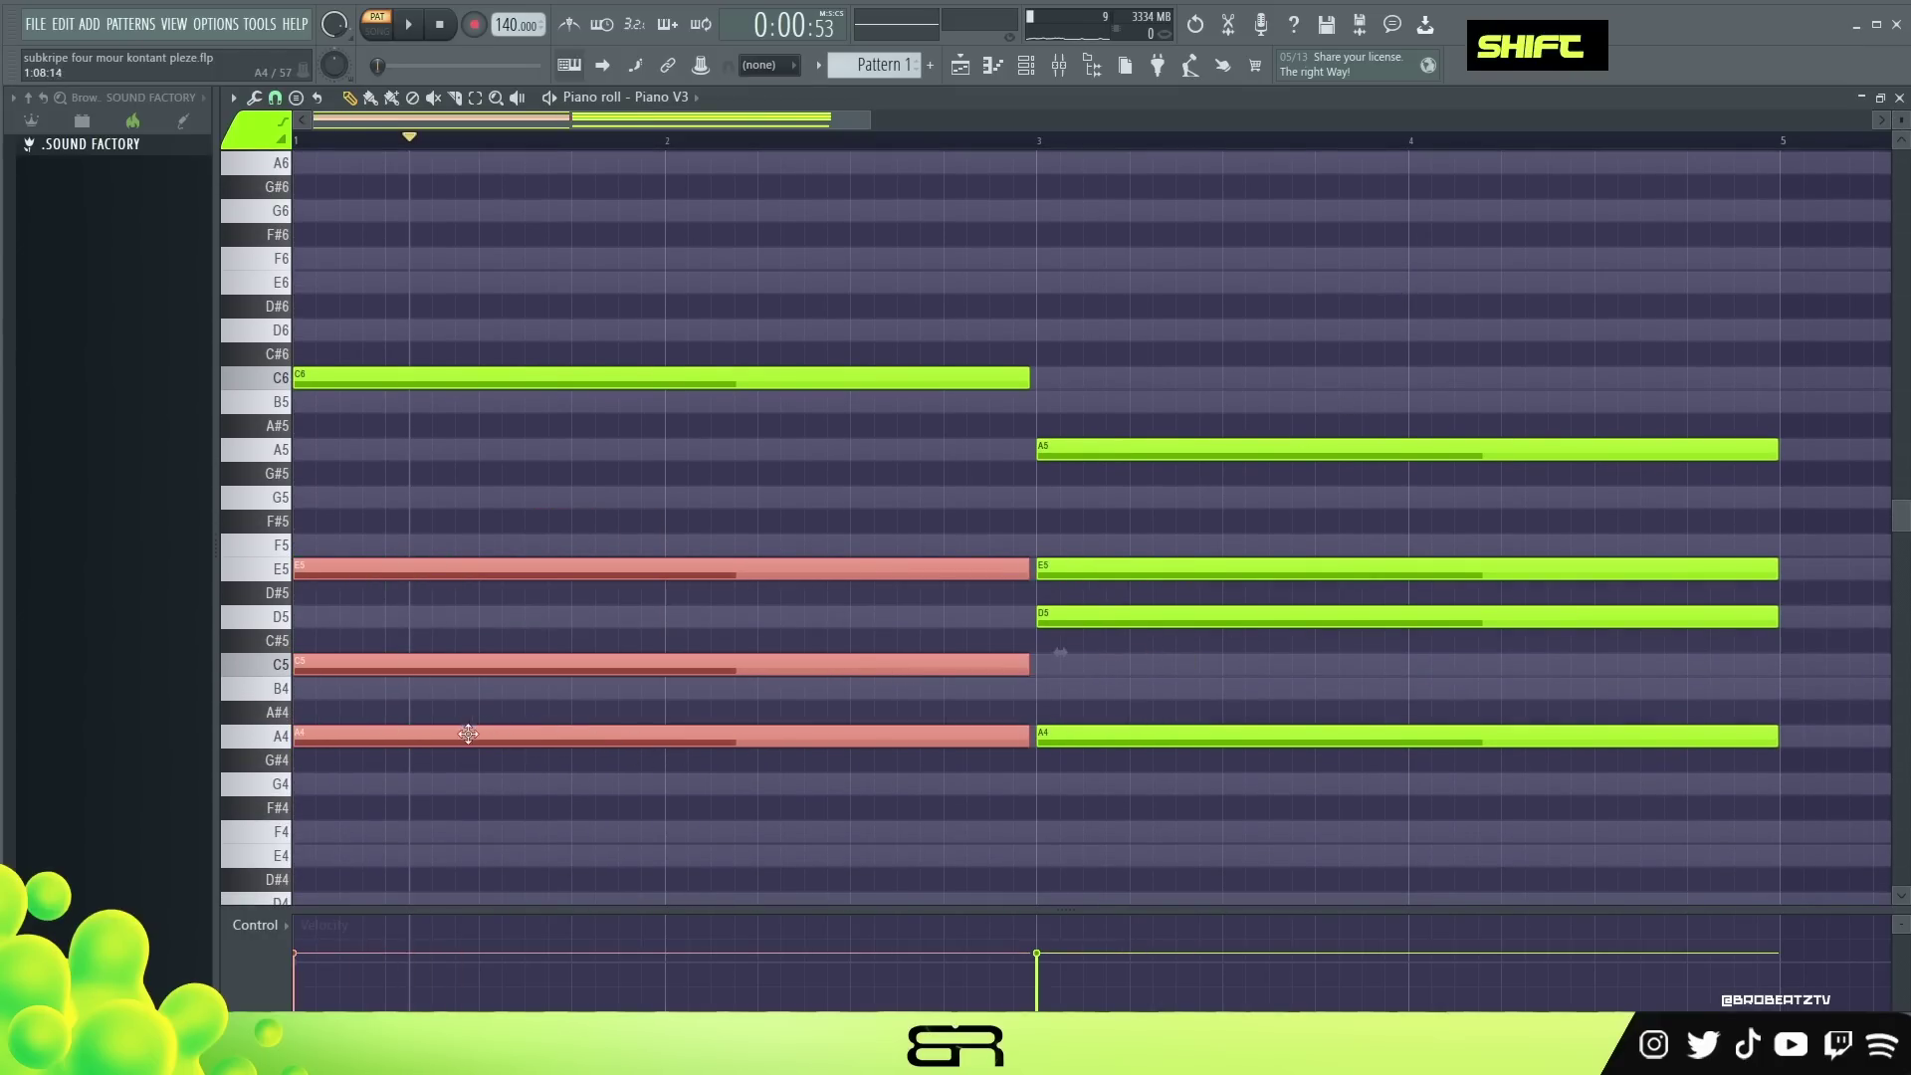
pyautogui.hotkey('ctrl', 'Up')
pyautogui.hotkey('ctrl', 'Up')
pyautogui.scroll(3, 577, 696)
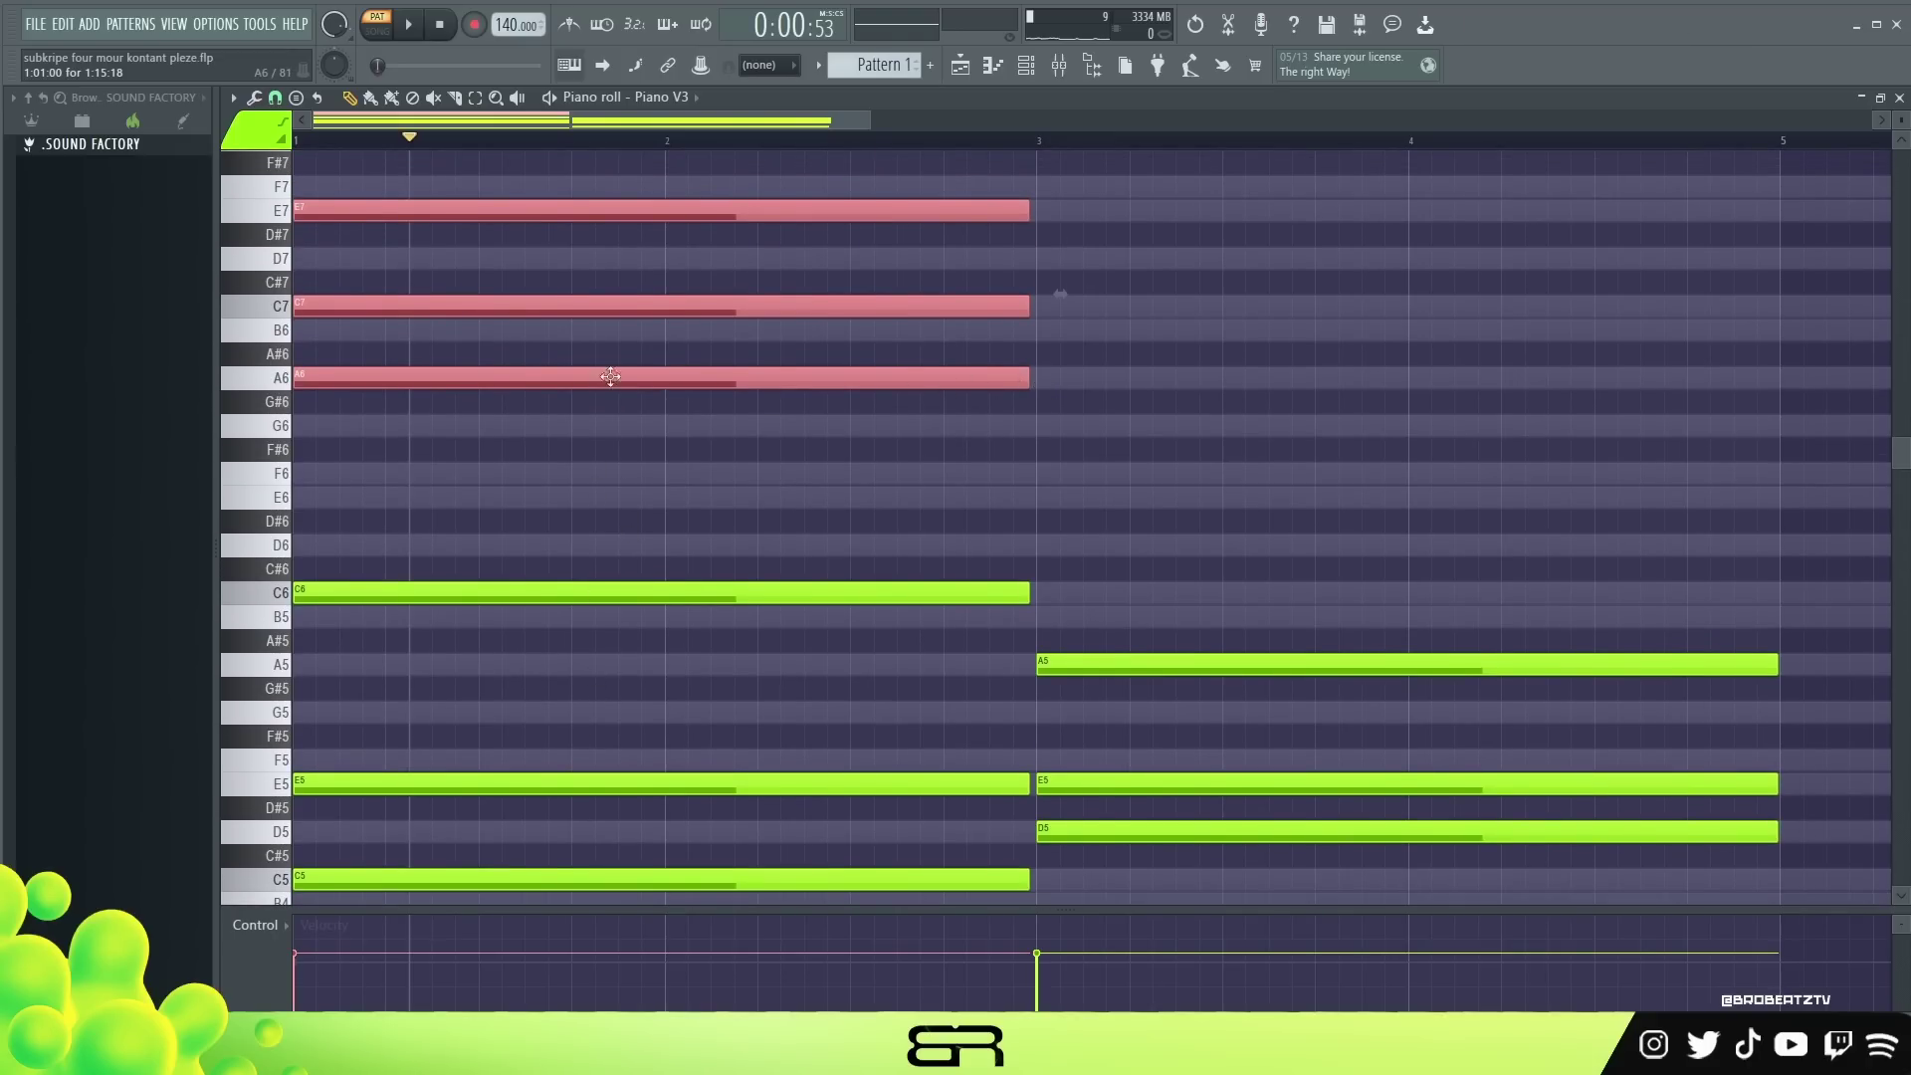
# Add D7 and B6 notes spanning the first chord to the stack of high notes.
pyautogui.rightClick(418, 273)
pyautogui.click(398, 258)
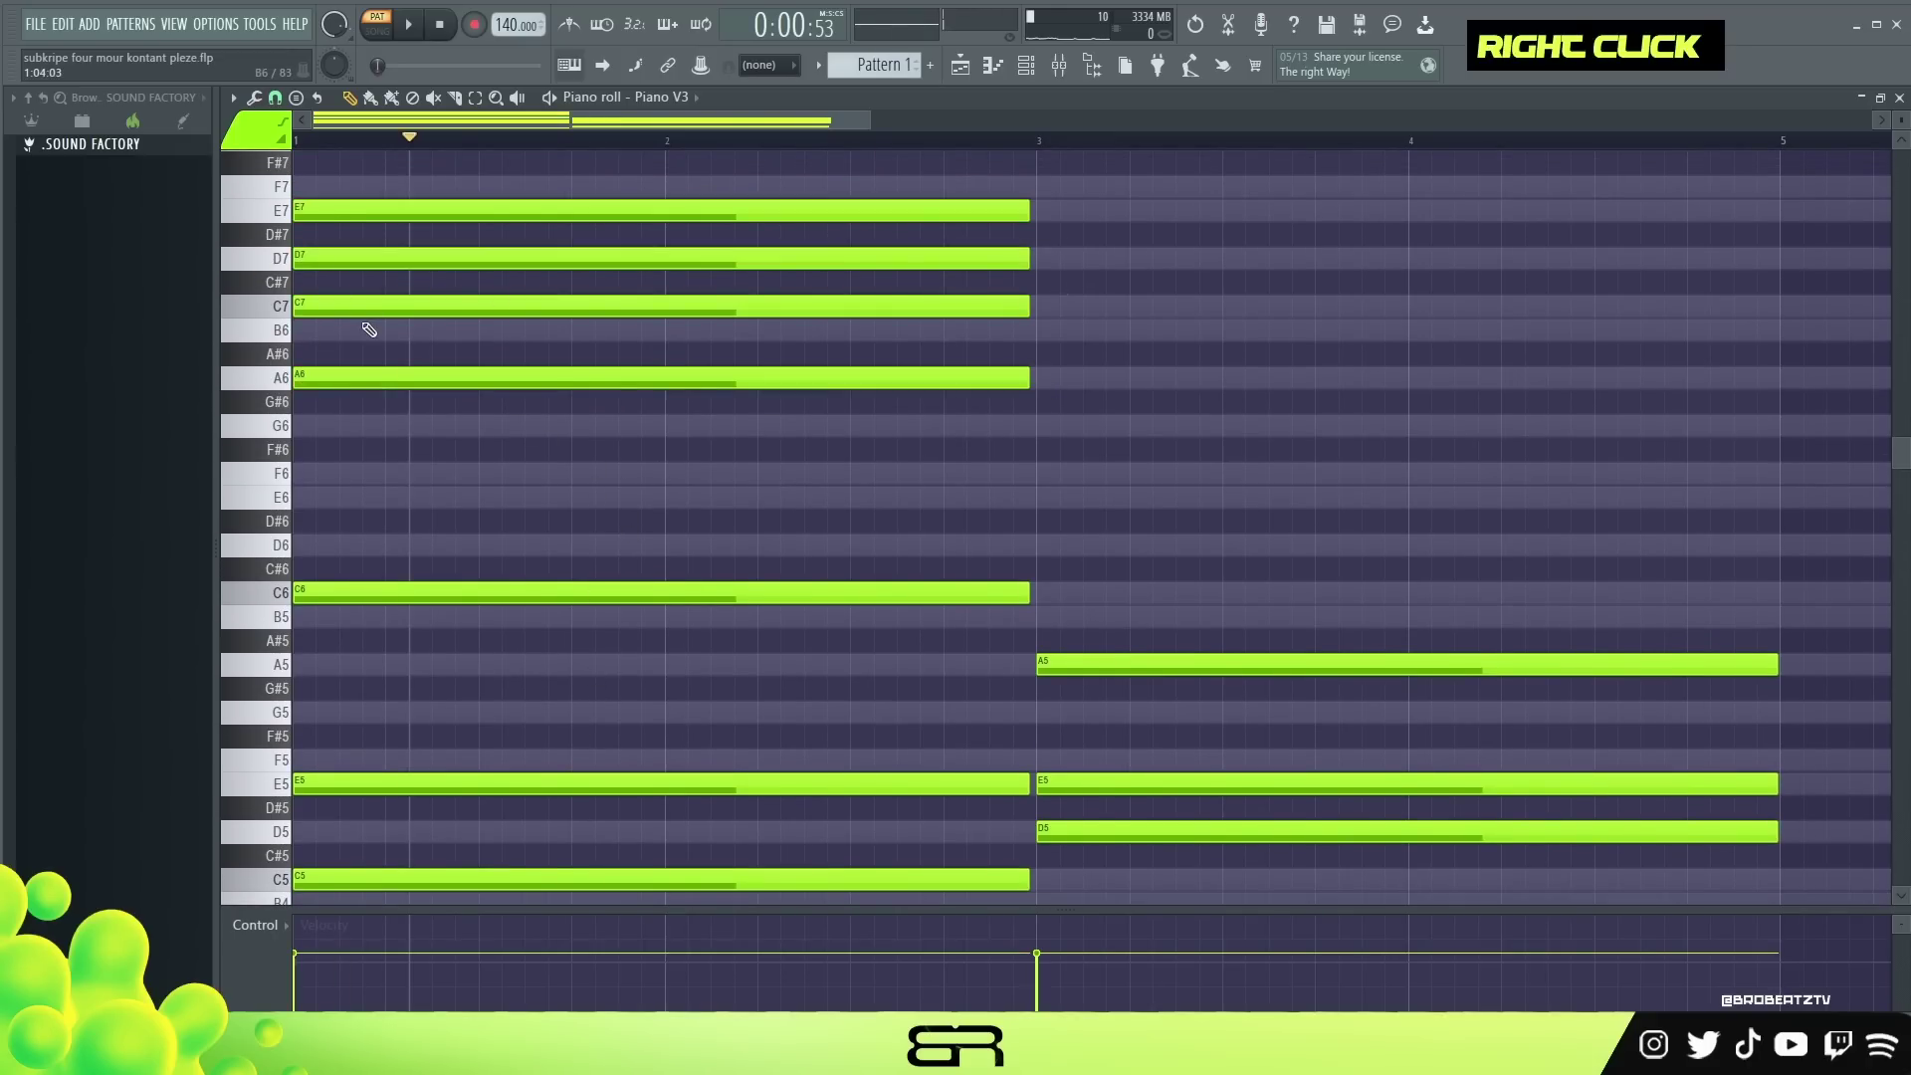
pyautogui.click(376, 330)
pyautogui.scroll(1, 497, 398)
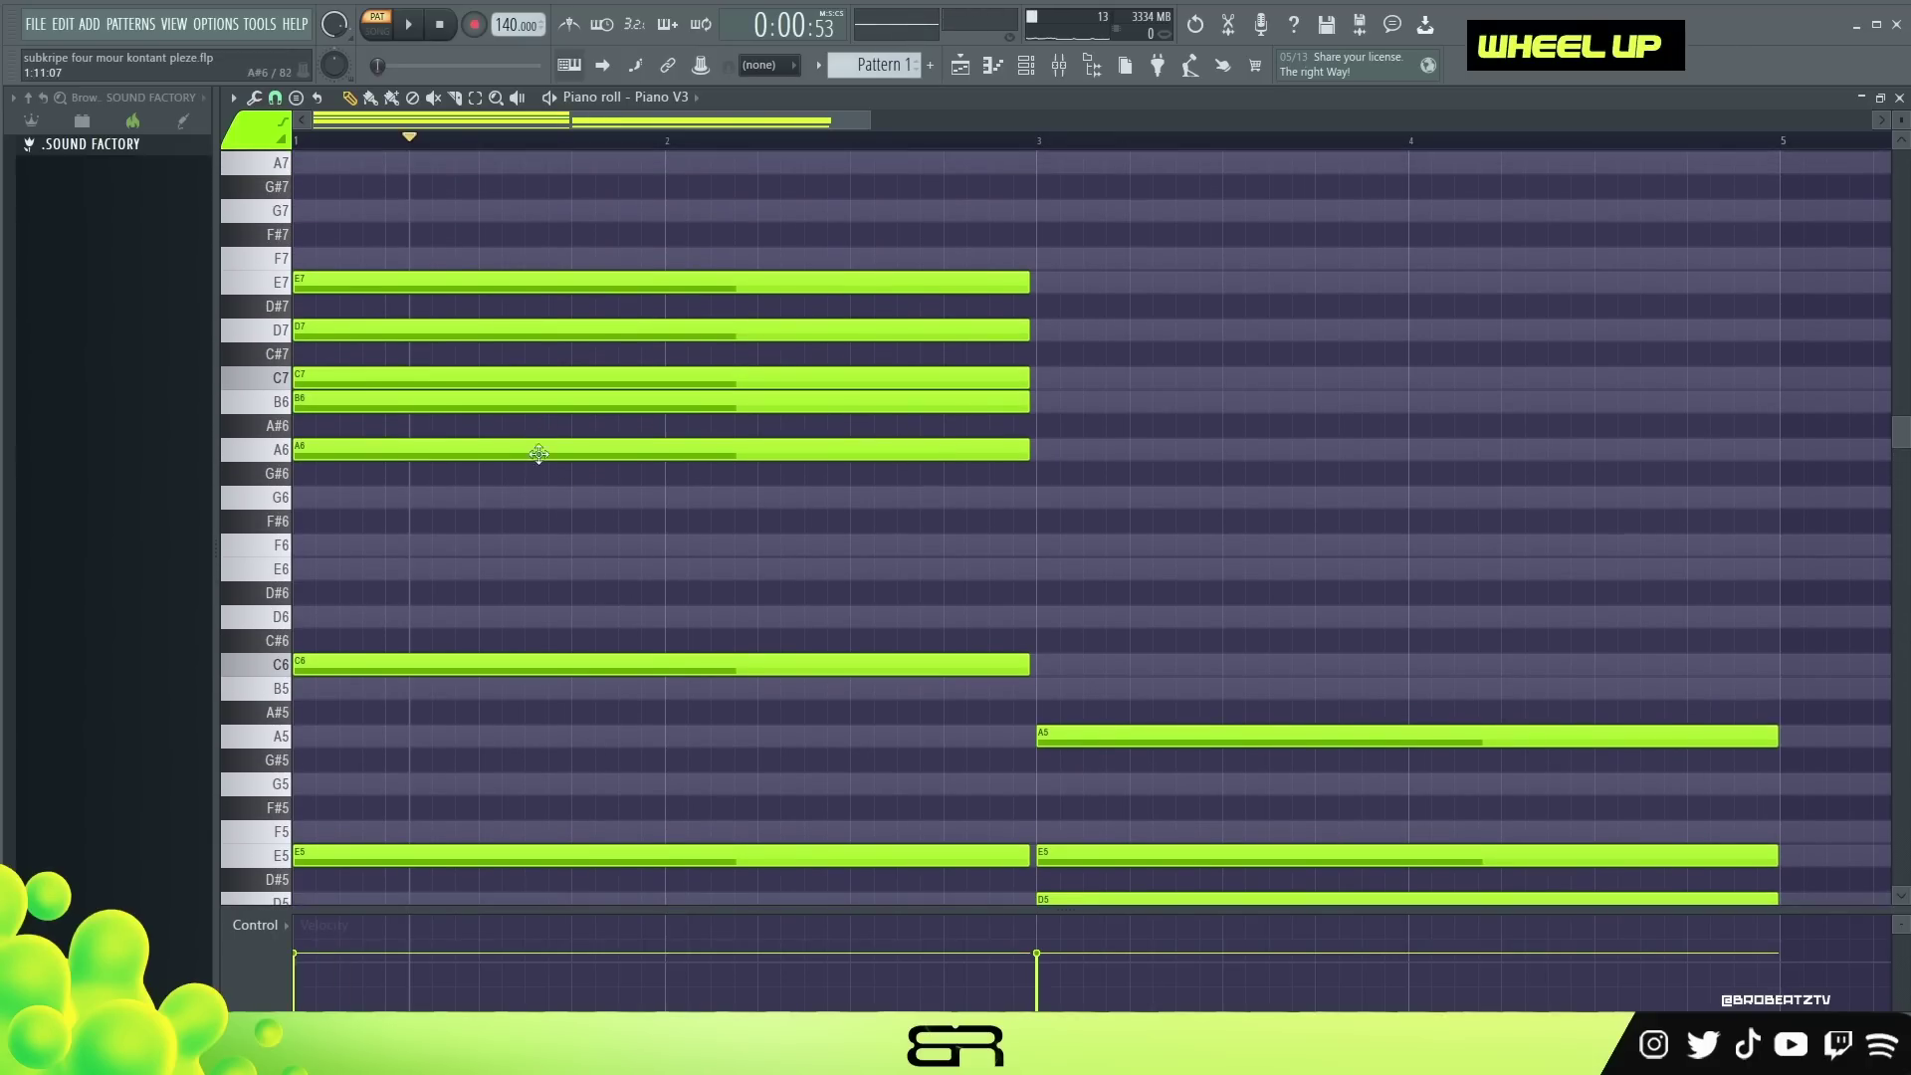
# Try extending the high note stack with copied G6 and F7 notes, and delete both copies.
pyautogui.keyDown('ctrl'); pyautogui.click(469, 450); pyautogui.keyUp('ctrl')
pyautogui.moveTo(384, 450); pyautogui.dragTo(329, 497)
pyautogui.keyDown('ctrl'); pyautogui.click(347, 285); pyautogui.keyUp('ctrl')
pyautogui.moveTo(347, 286); pyautogui.dragTo(342, 273)
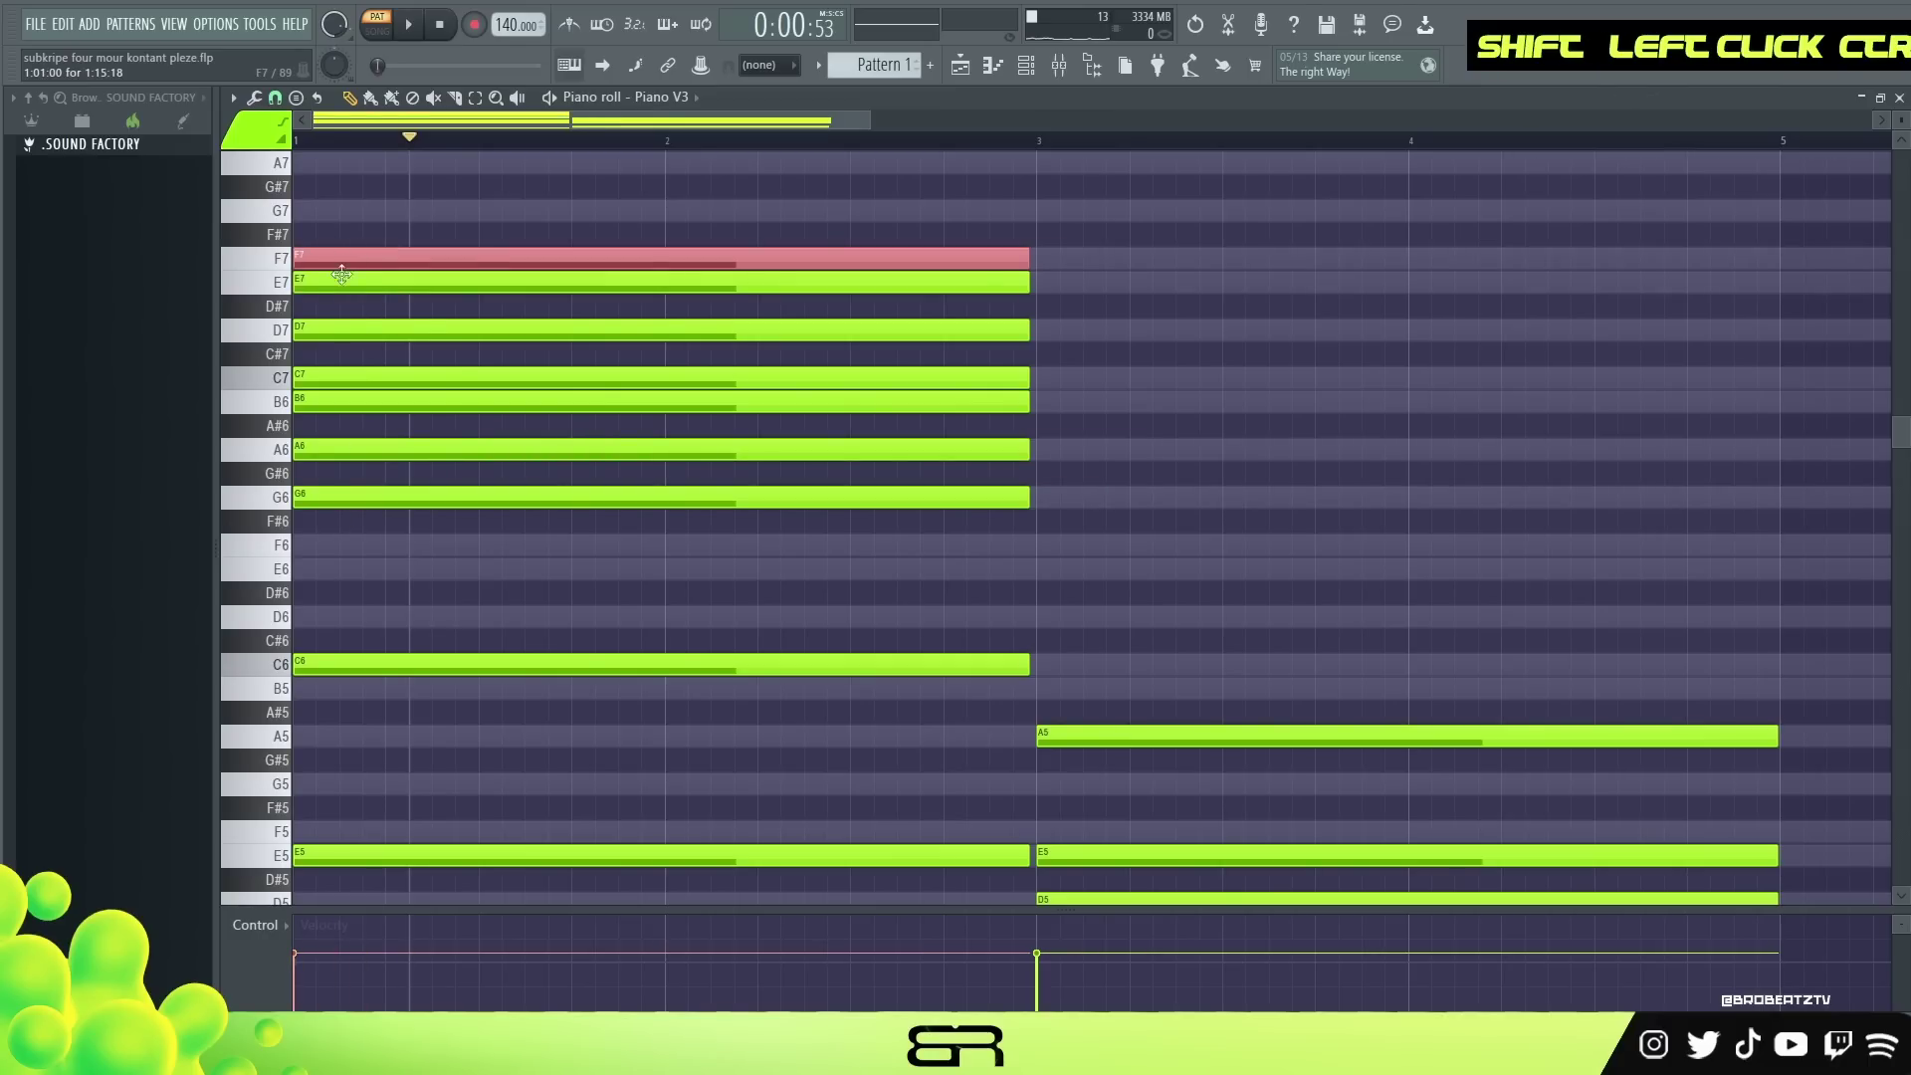
pyautogui.rightClick(411, 259)
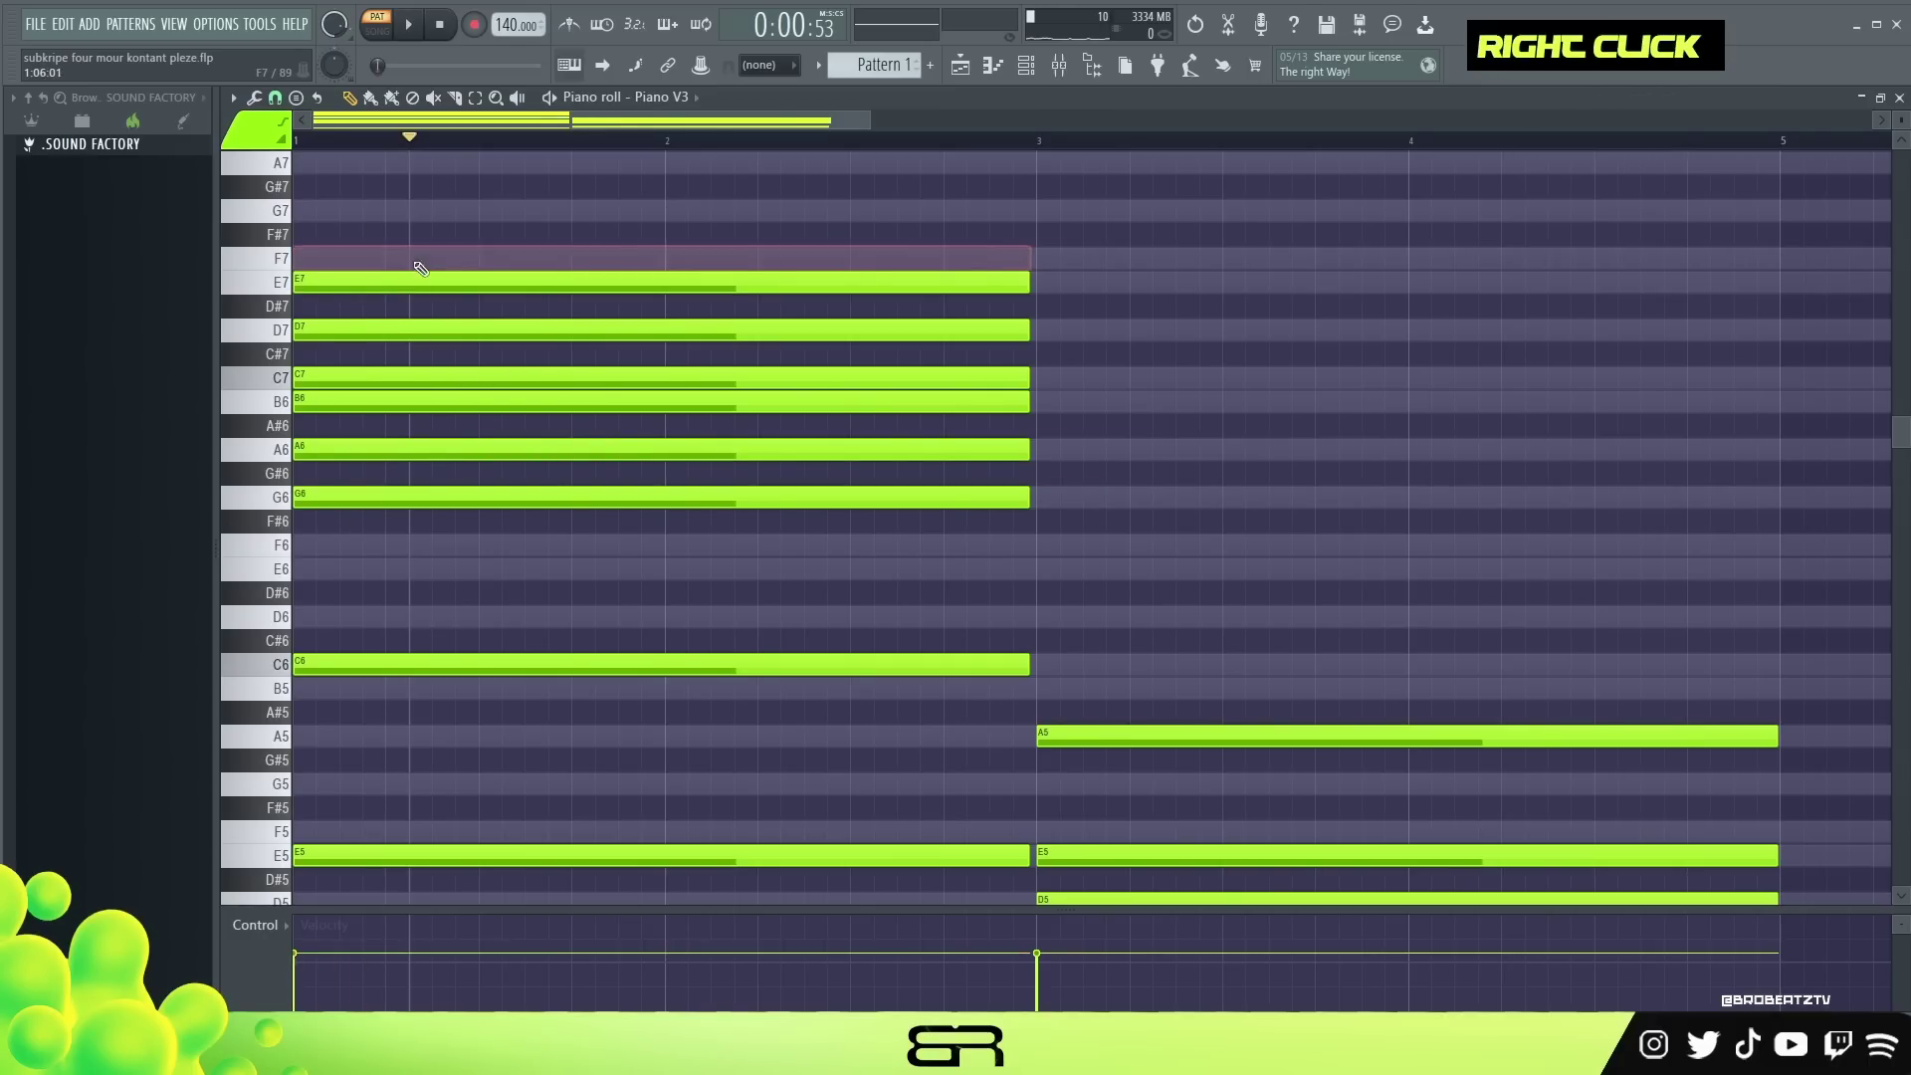
pyautogui.rightClick(397, 508)
# Shorten the five stacked high notes to one step each, move them to beat 2 of bar 2, and play the pattern.
pyautogui.keyDown('ctrl'); pyautogui.moveTo(464, 261); pyautogui.dragTo(536, 519); pyautogui.keyUp('ctrl')
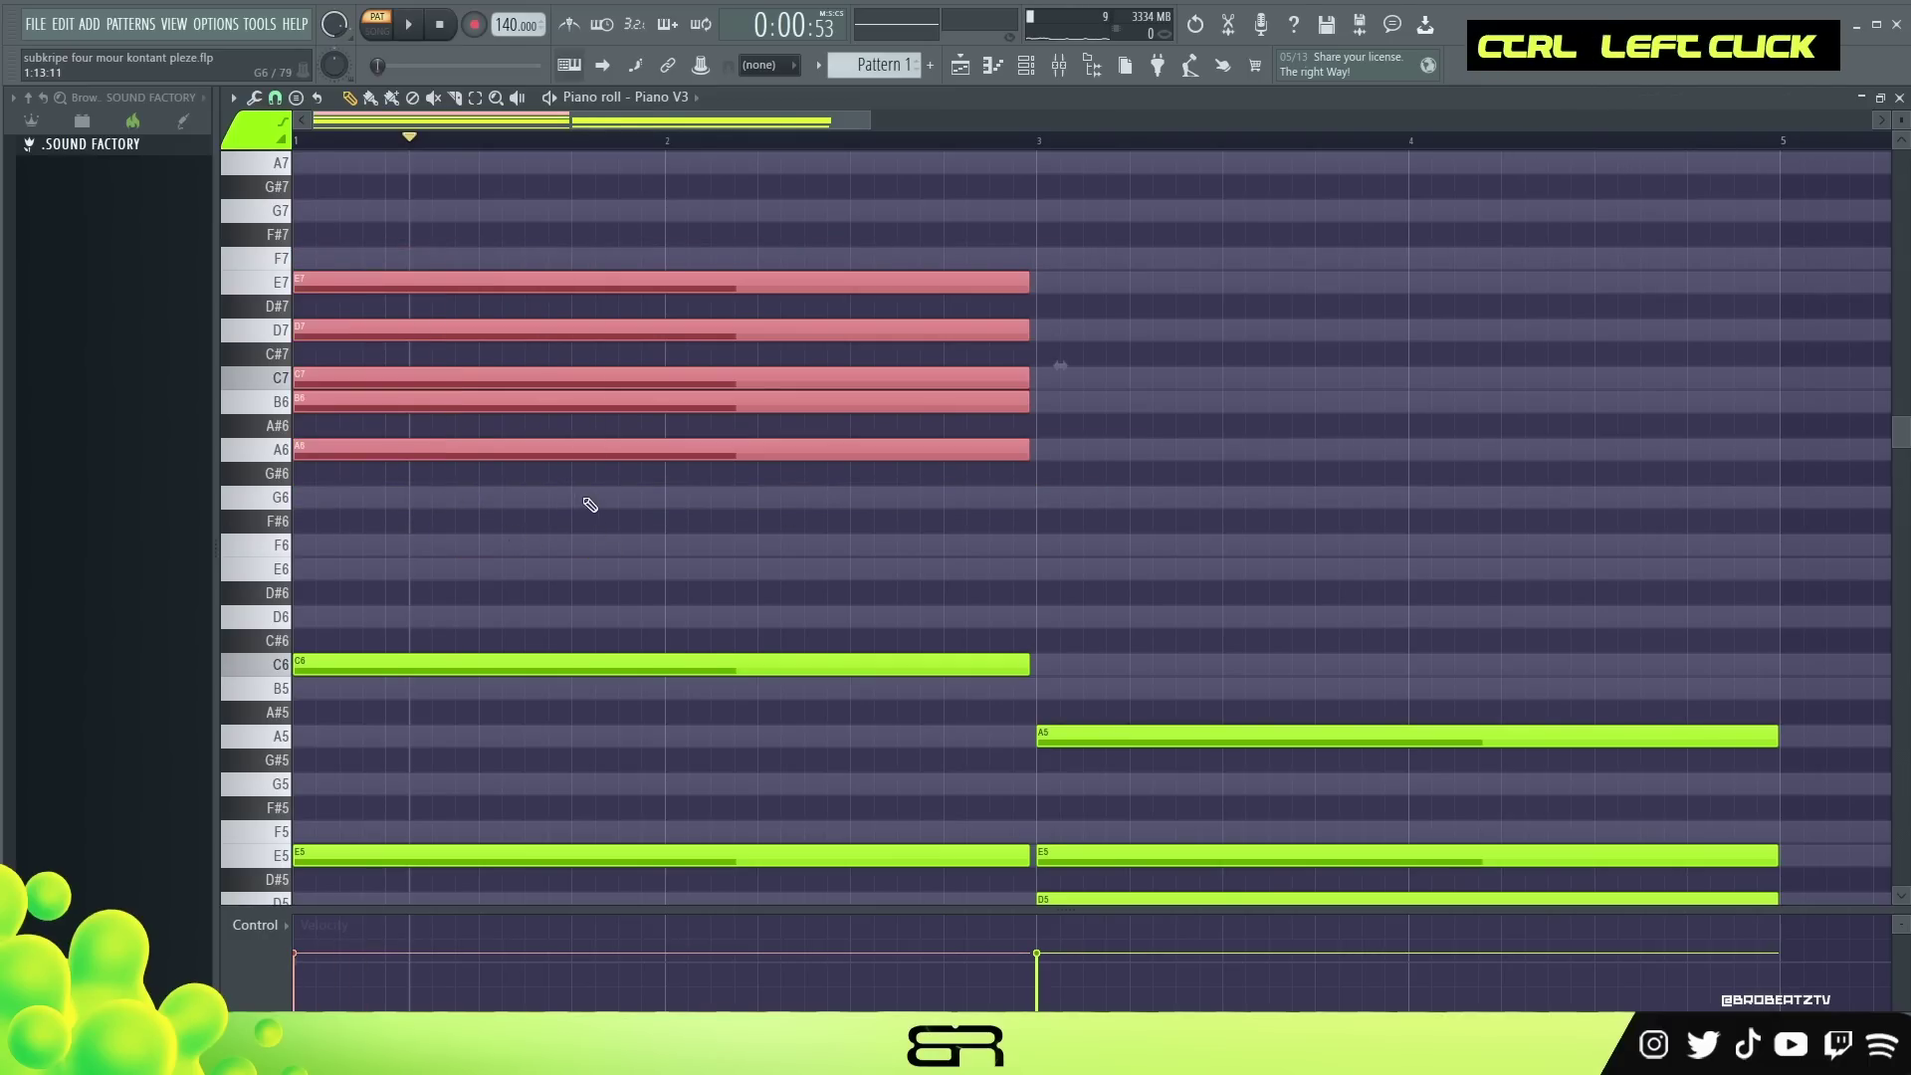
pyautogui.hotkey('shift', 'd')
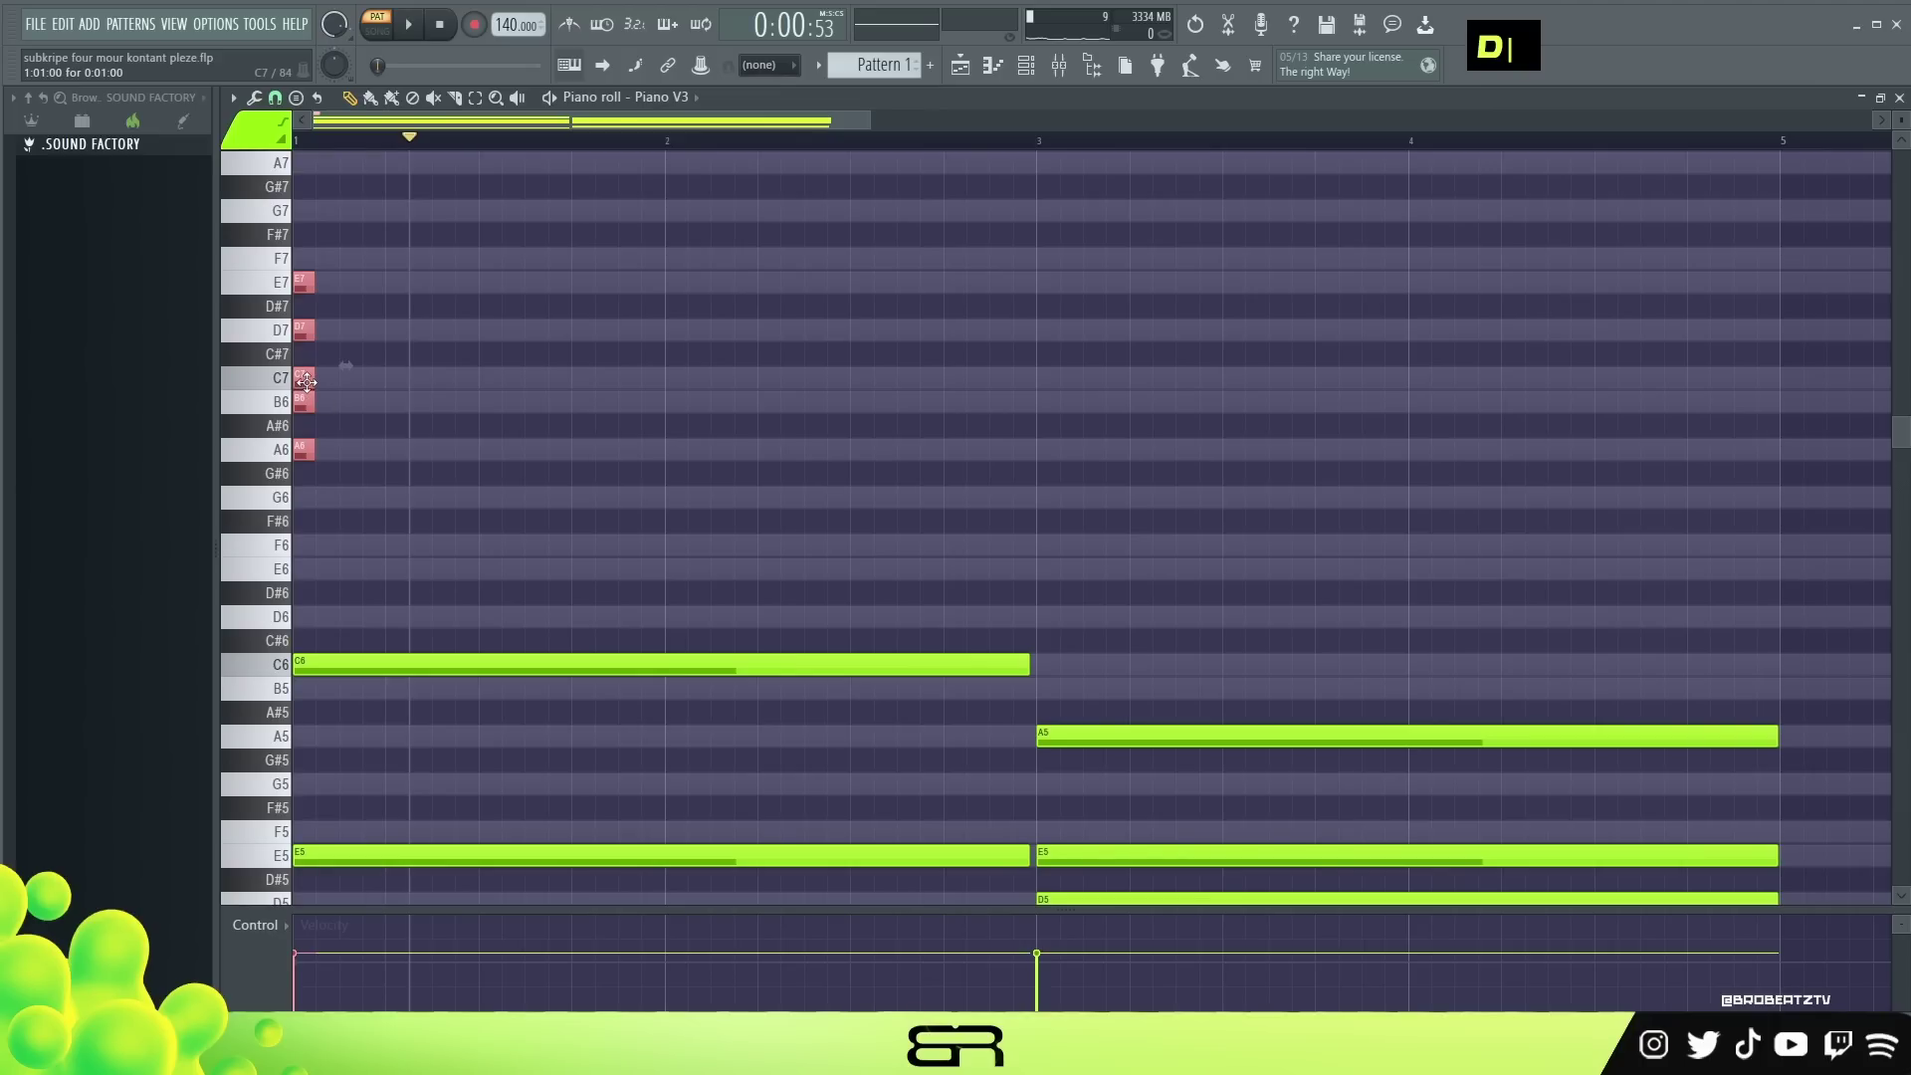
pyautogui.moveTo(306, 336); pyautogui.dragTo(768, 338)
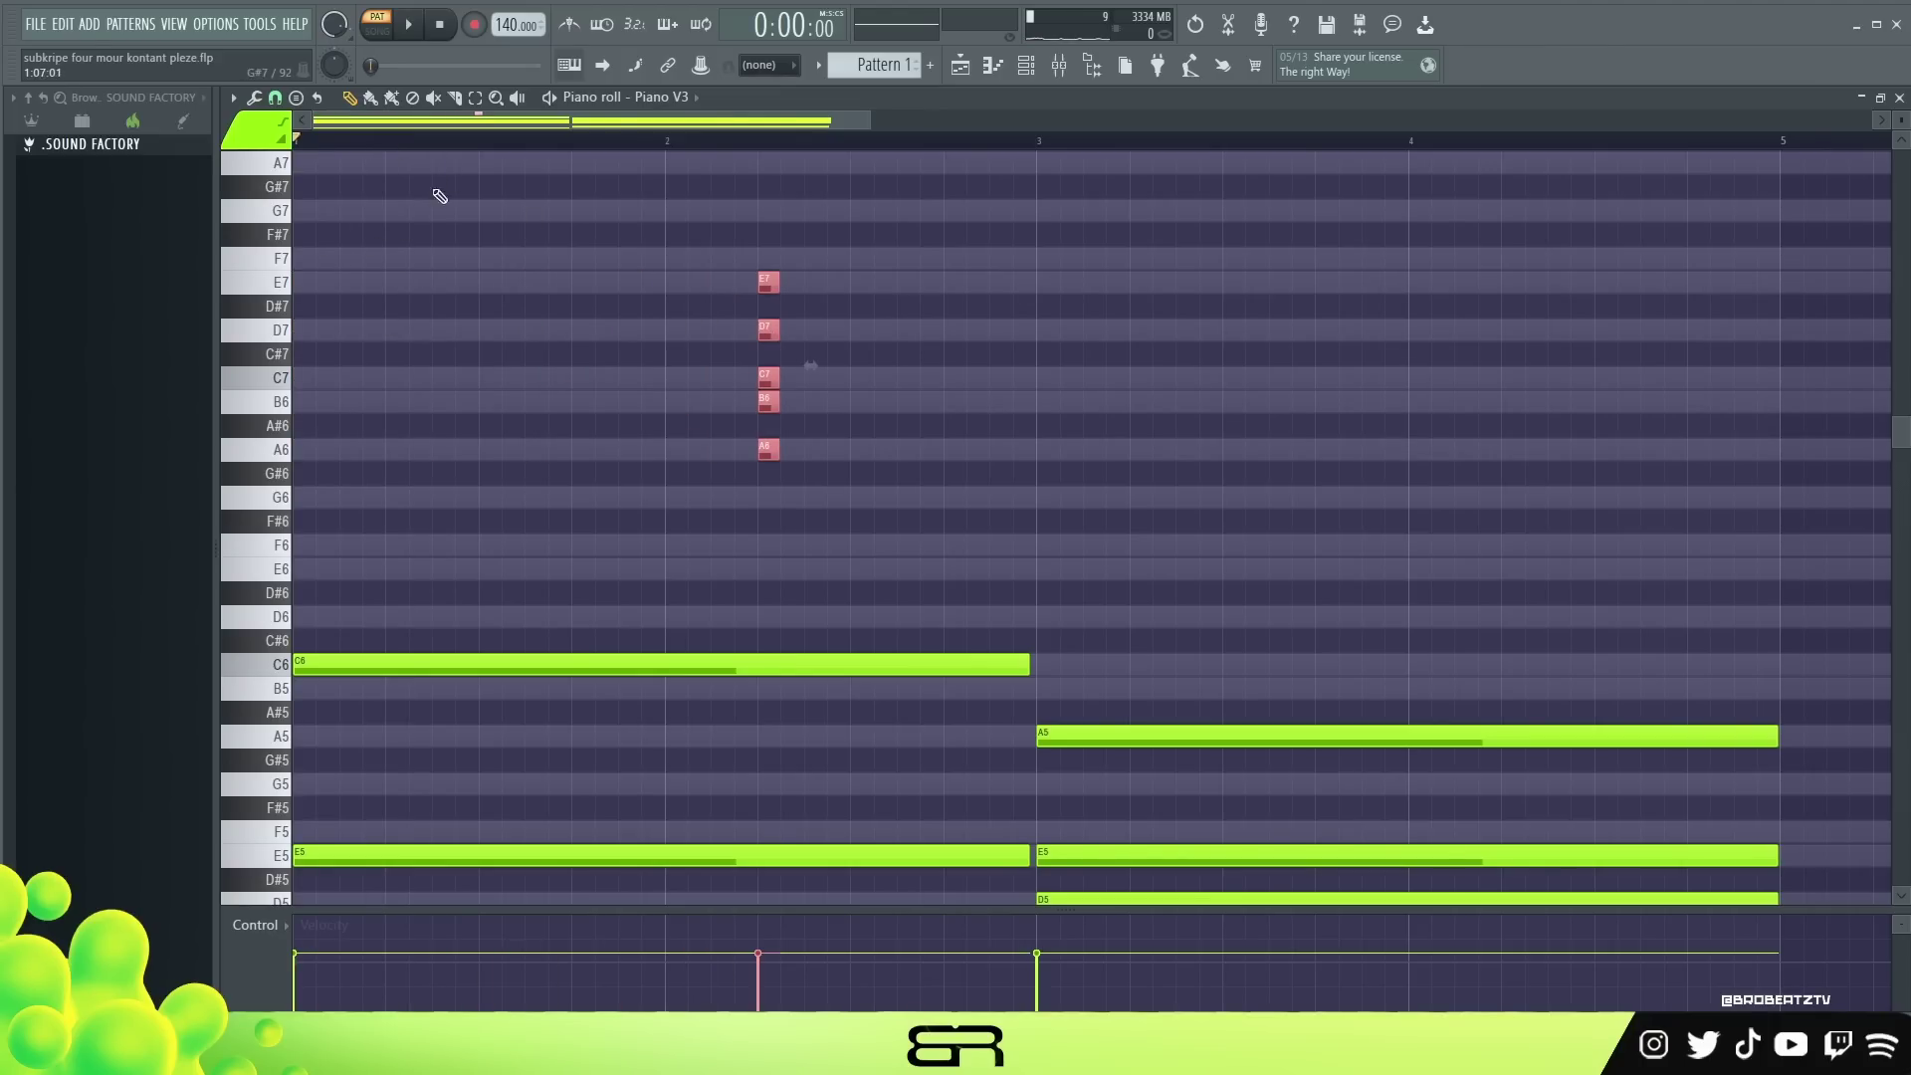
pyautogui.press('space')
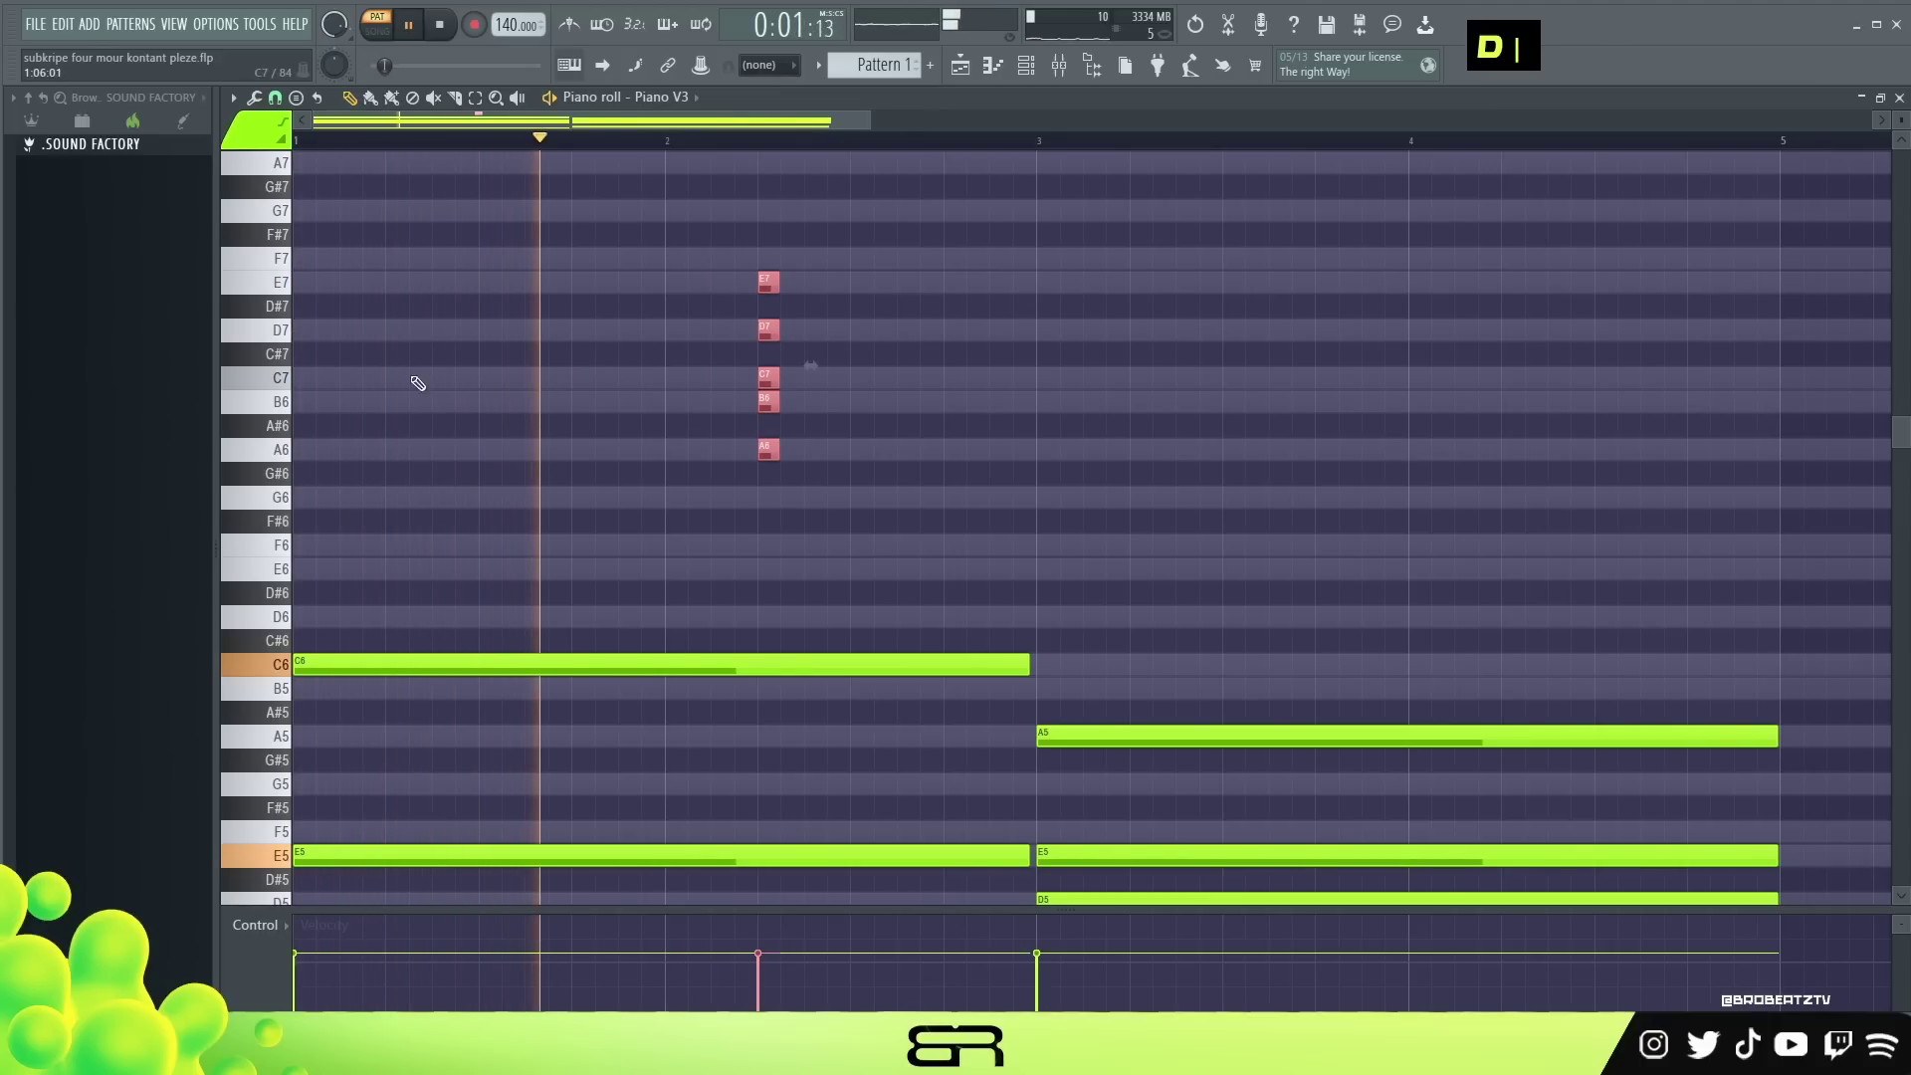
pyautogui.press('space')
pyautogui.press('space')
# Move the E7 note to step 14 of bar 1 and add a D7 note one step before it.
pyautogui.moveTo(768, 283); pyautogui.dragTo(605, 285)
pyautogui.keyDown('alt'); pyautogui.click(587, 329); pyautogui.keyUp('alt')
pyautogui.rightClick(588, 329)
pyautogui.click(587, 330)
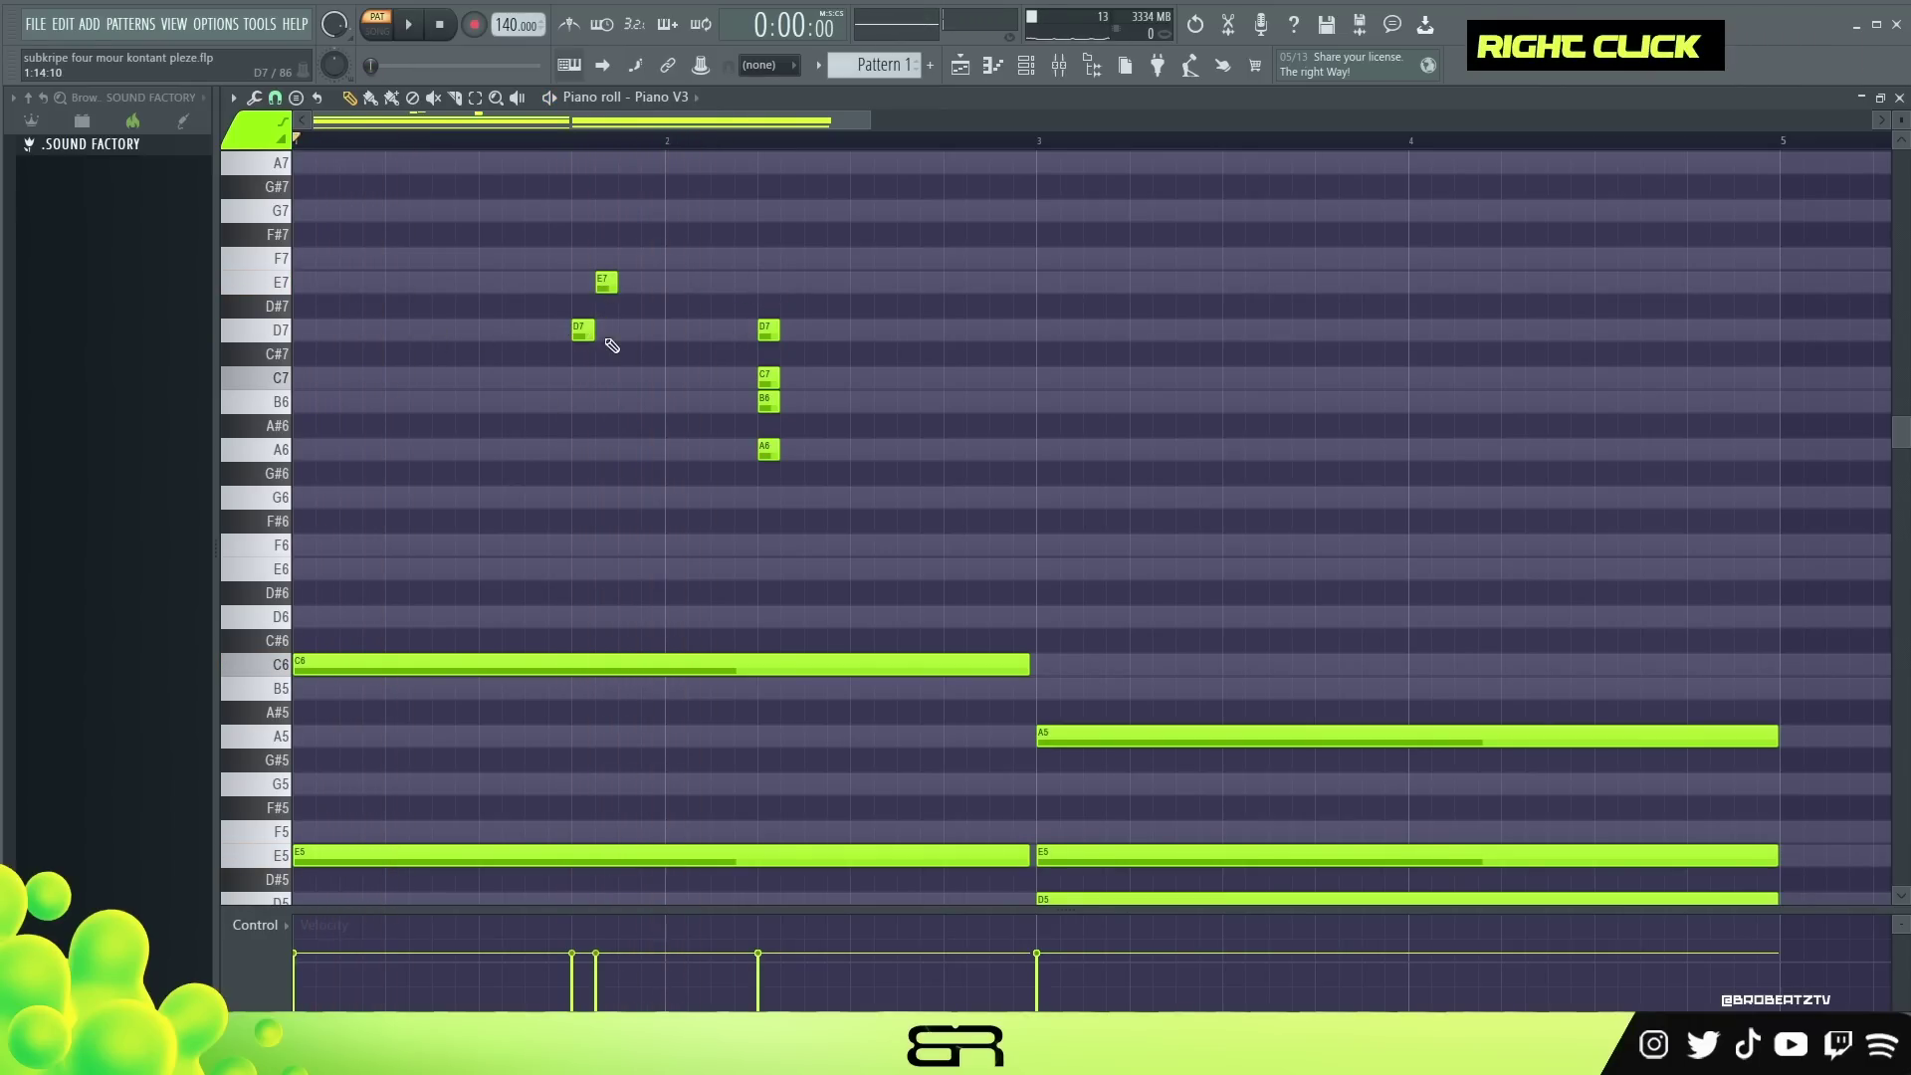
# Shorten the D7 grace note off the grid, shift E7 earlier to overlap it, and lengthen E7 to just over two steps.
pyautogui.click(275, 99)
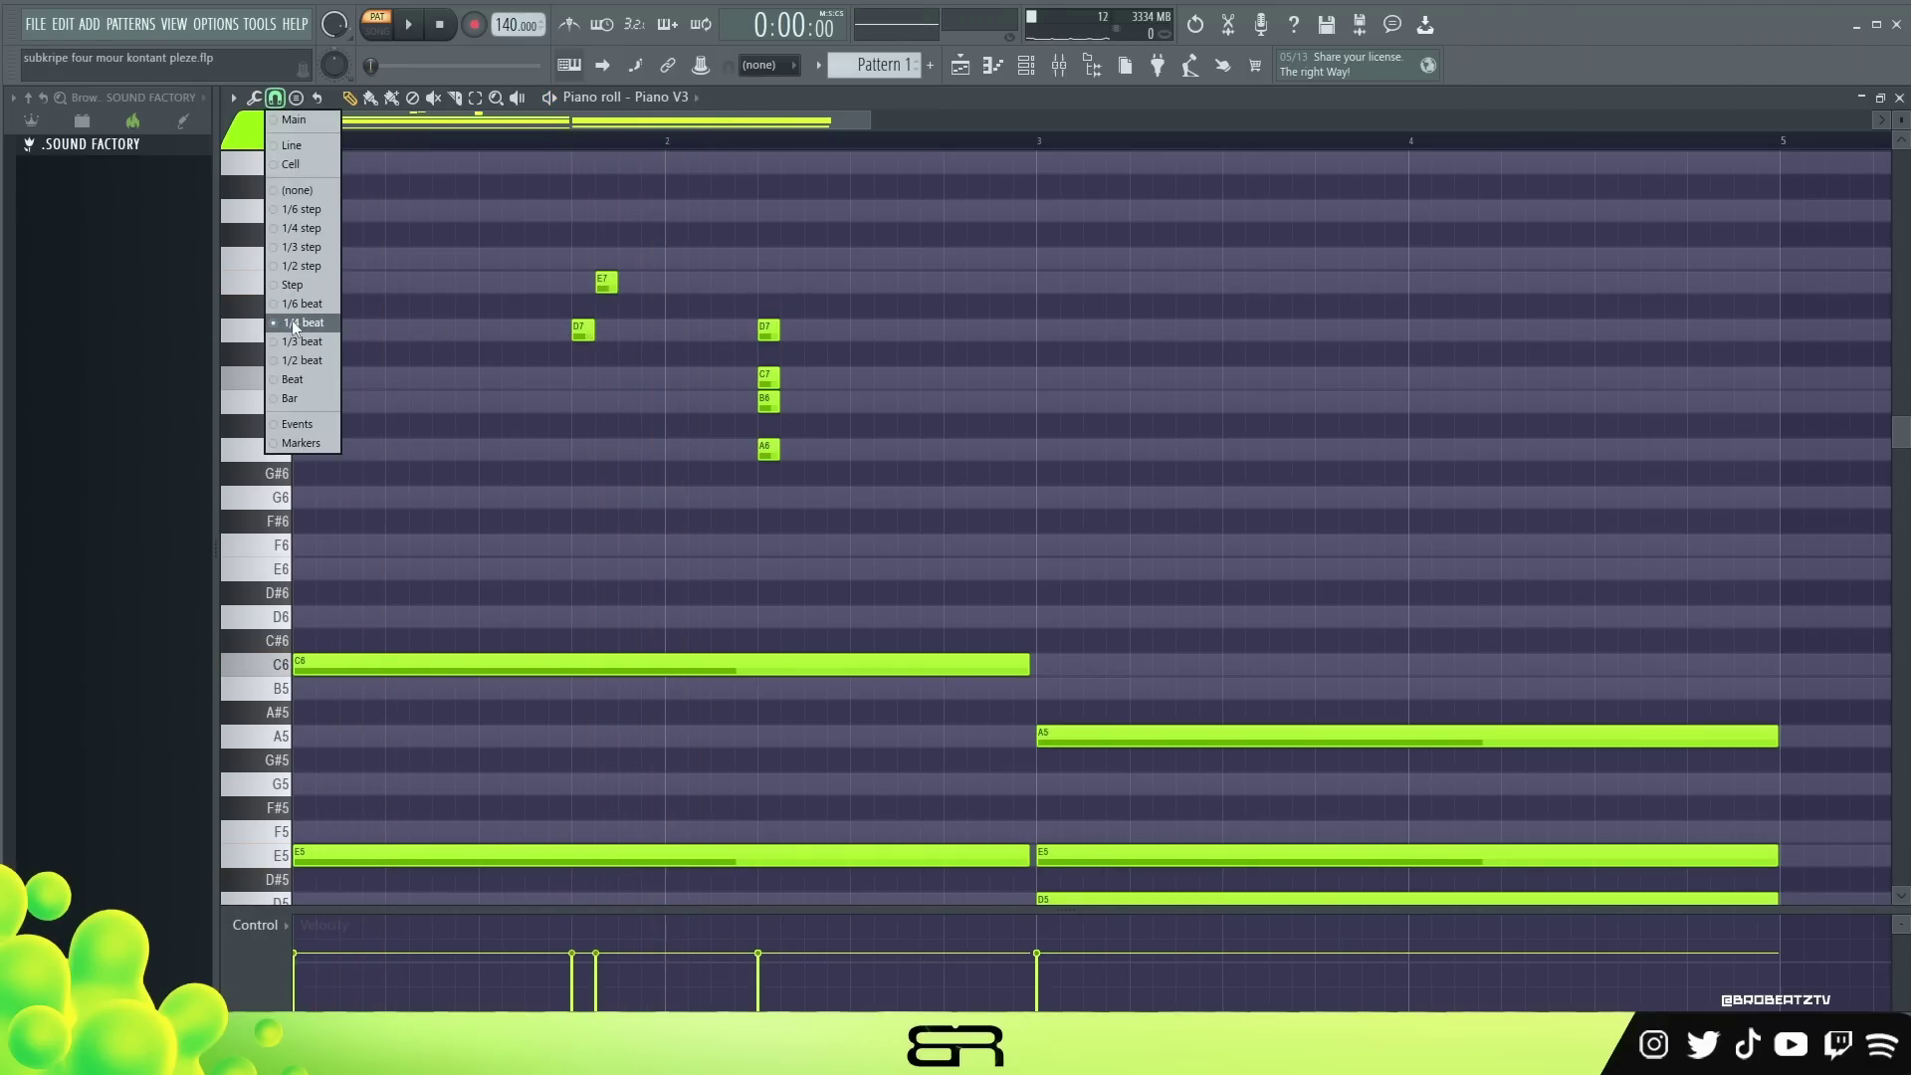
pyautogui.rightClick(576, 414)
pyautogui.keyDown('alt'); pyautogui.click(588, 334); pyautogui.keyUp('alt')
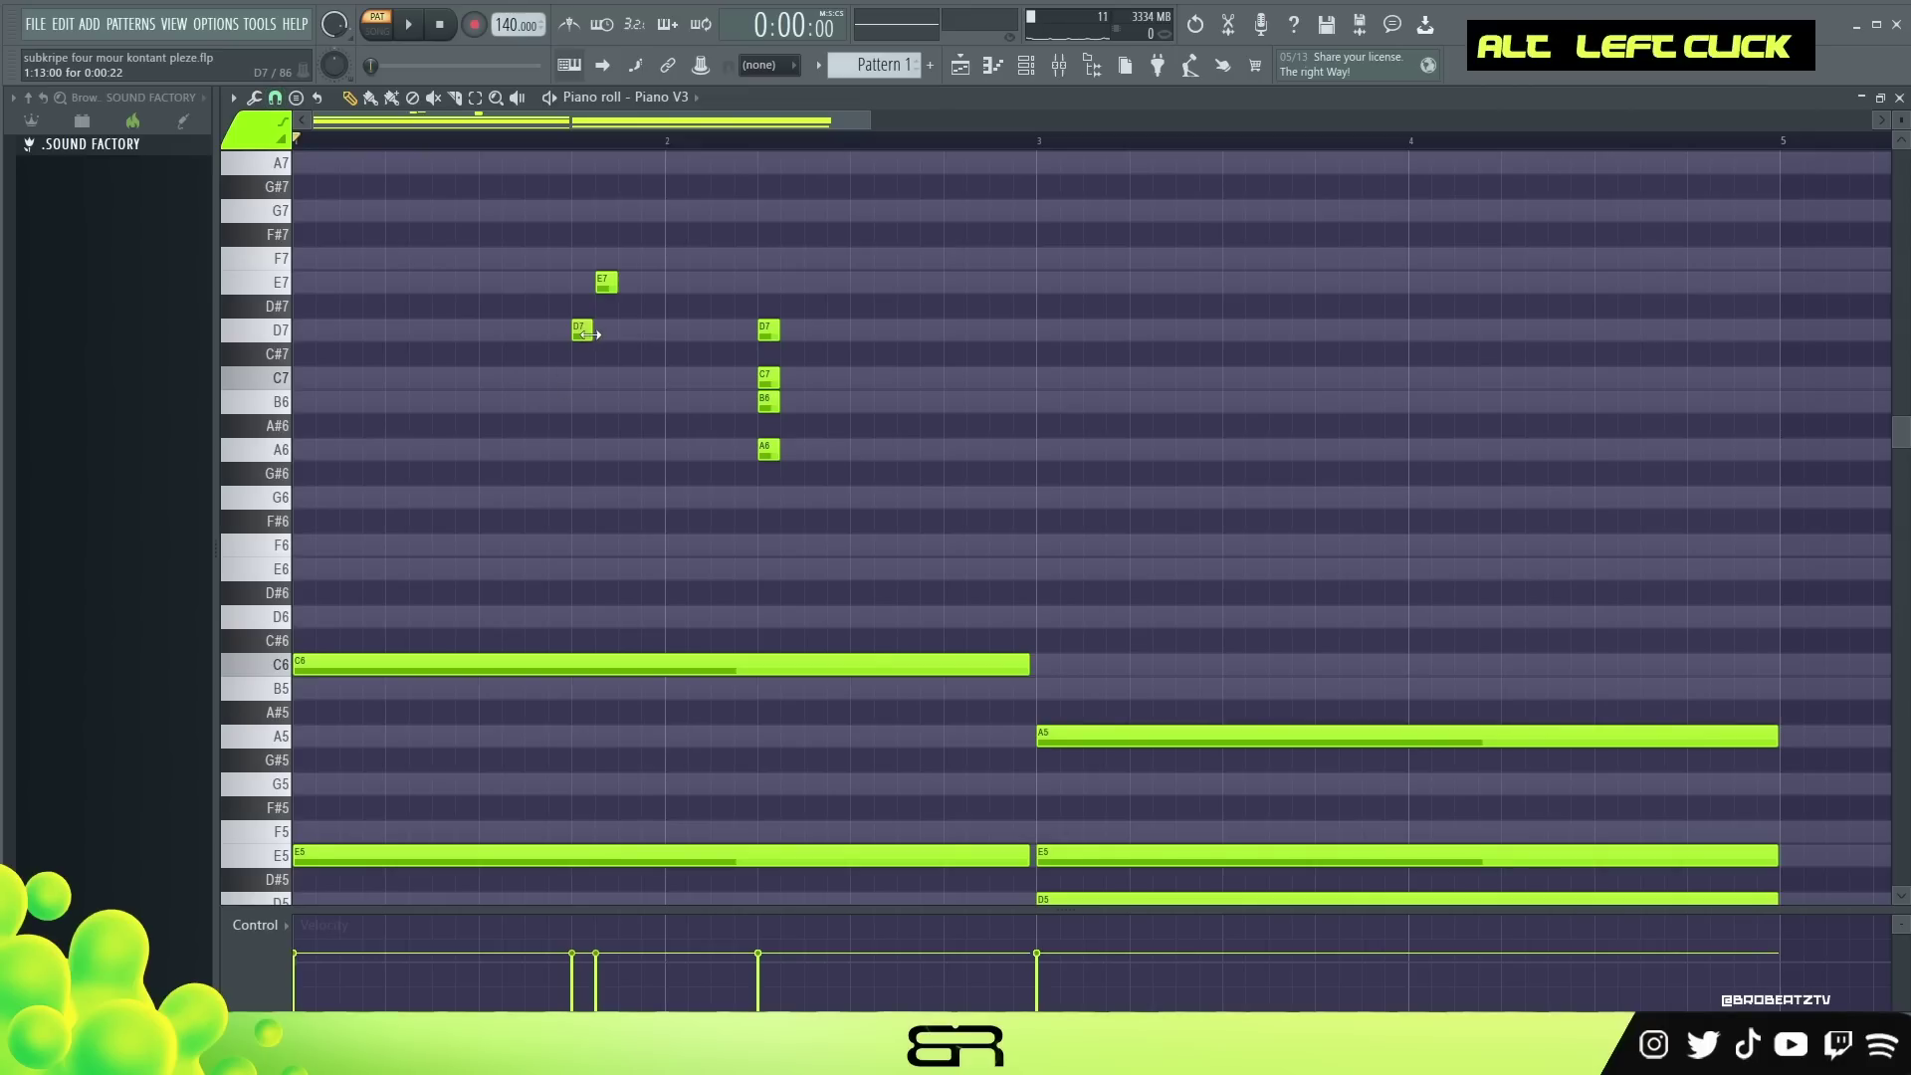
pyautogui.keyDown('alt'); pyautogui.click(599, 294); pyautogui.keyUp('alt')
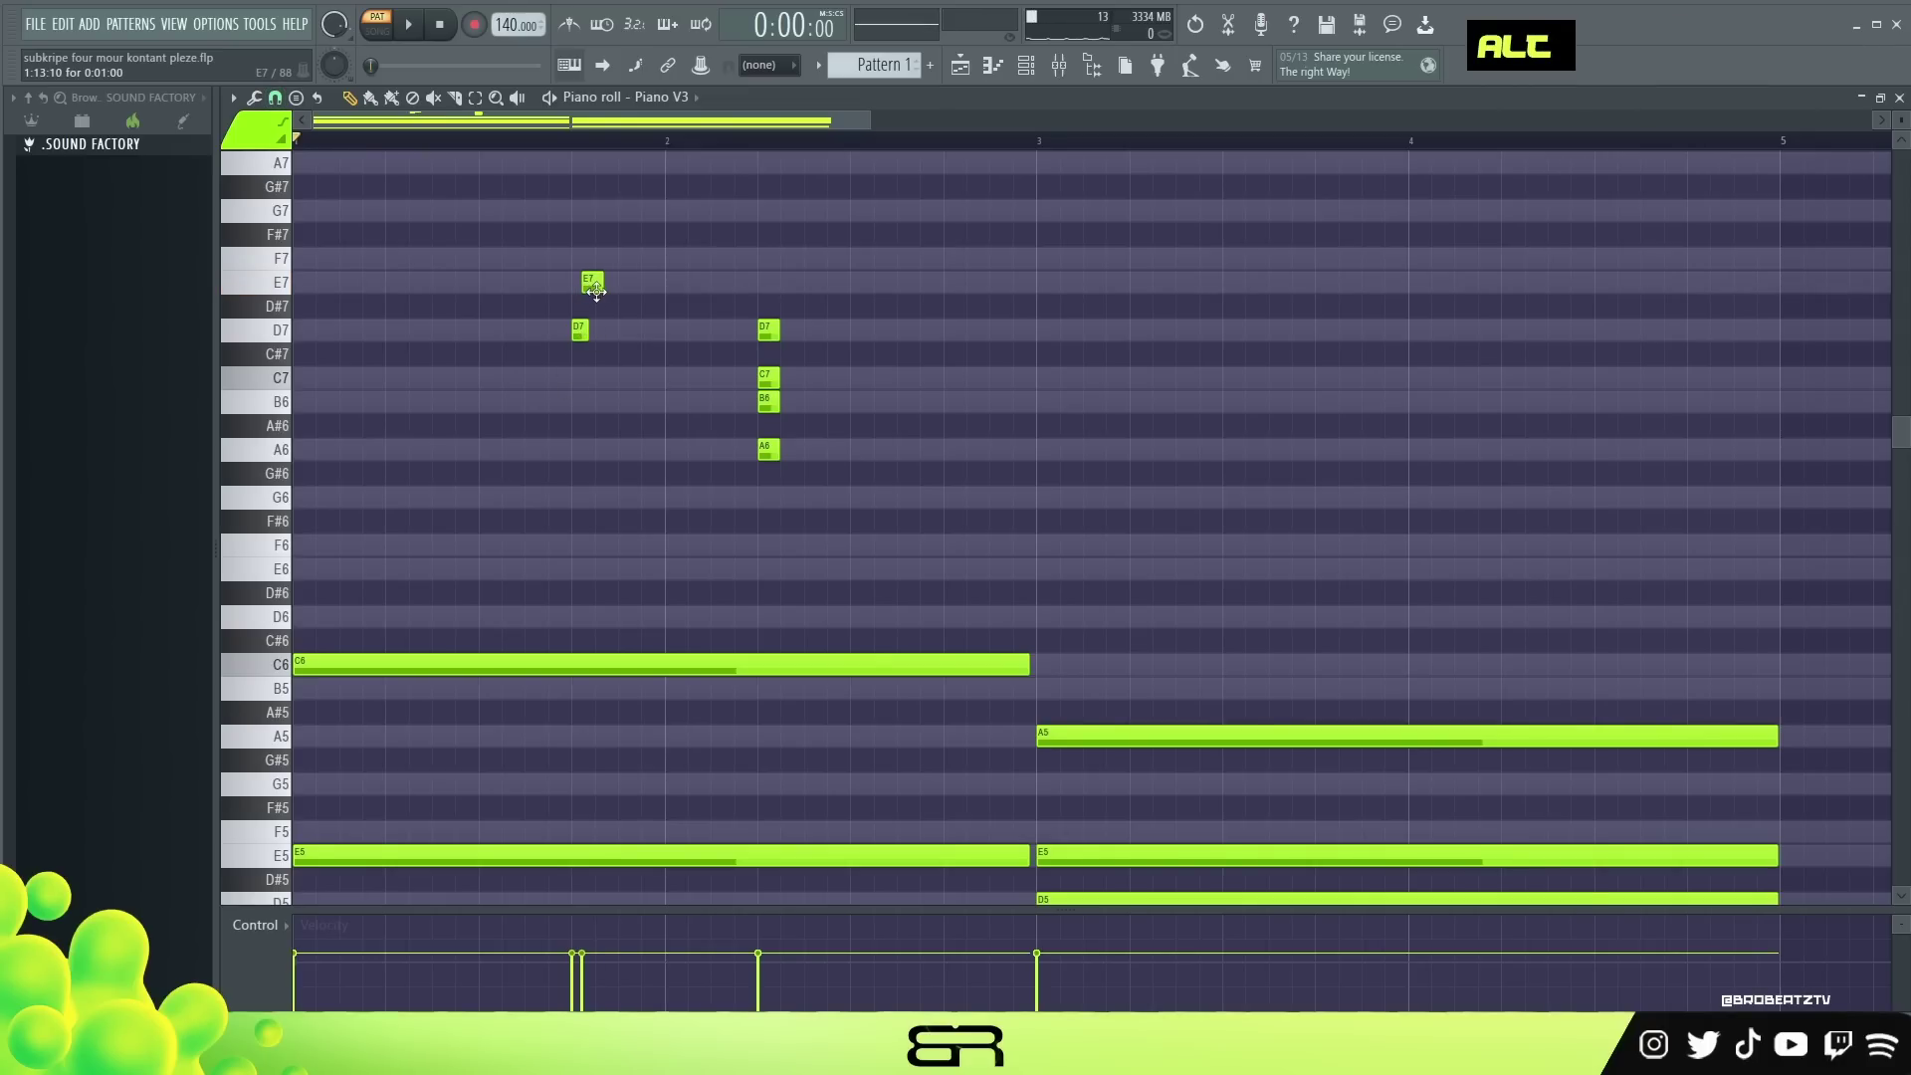
pyautogui.press('alt')
pyautogui.moveTo(622, 291); pyautogui.dragTo(562, 412)
pyautogui.rightClick(647, 324)
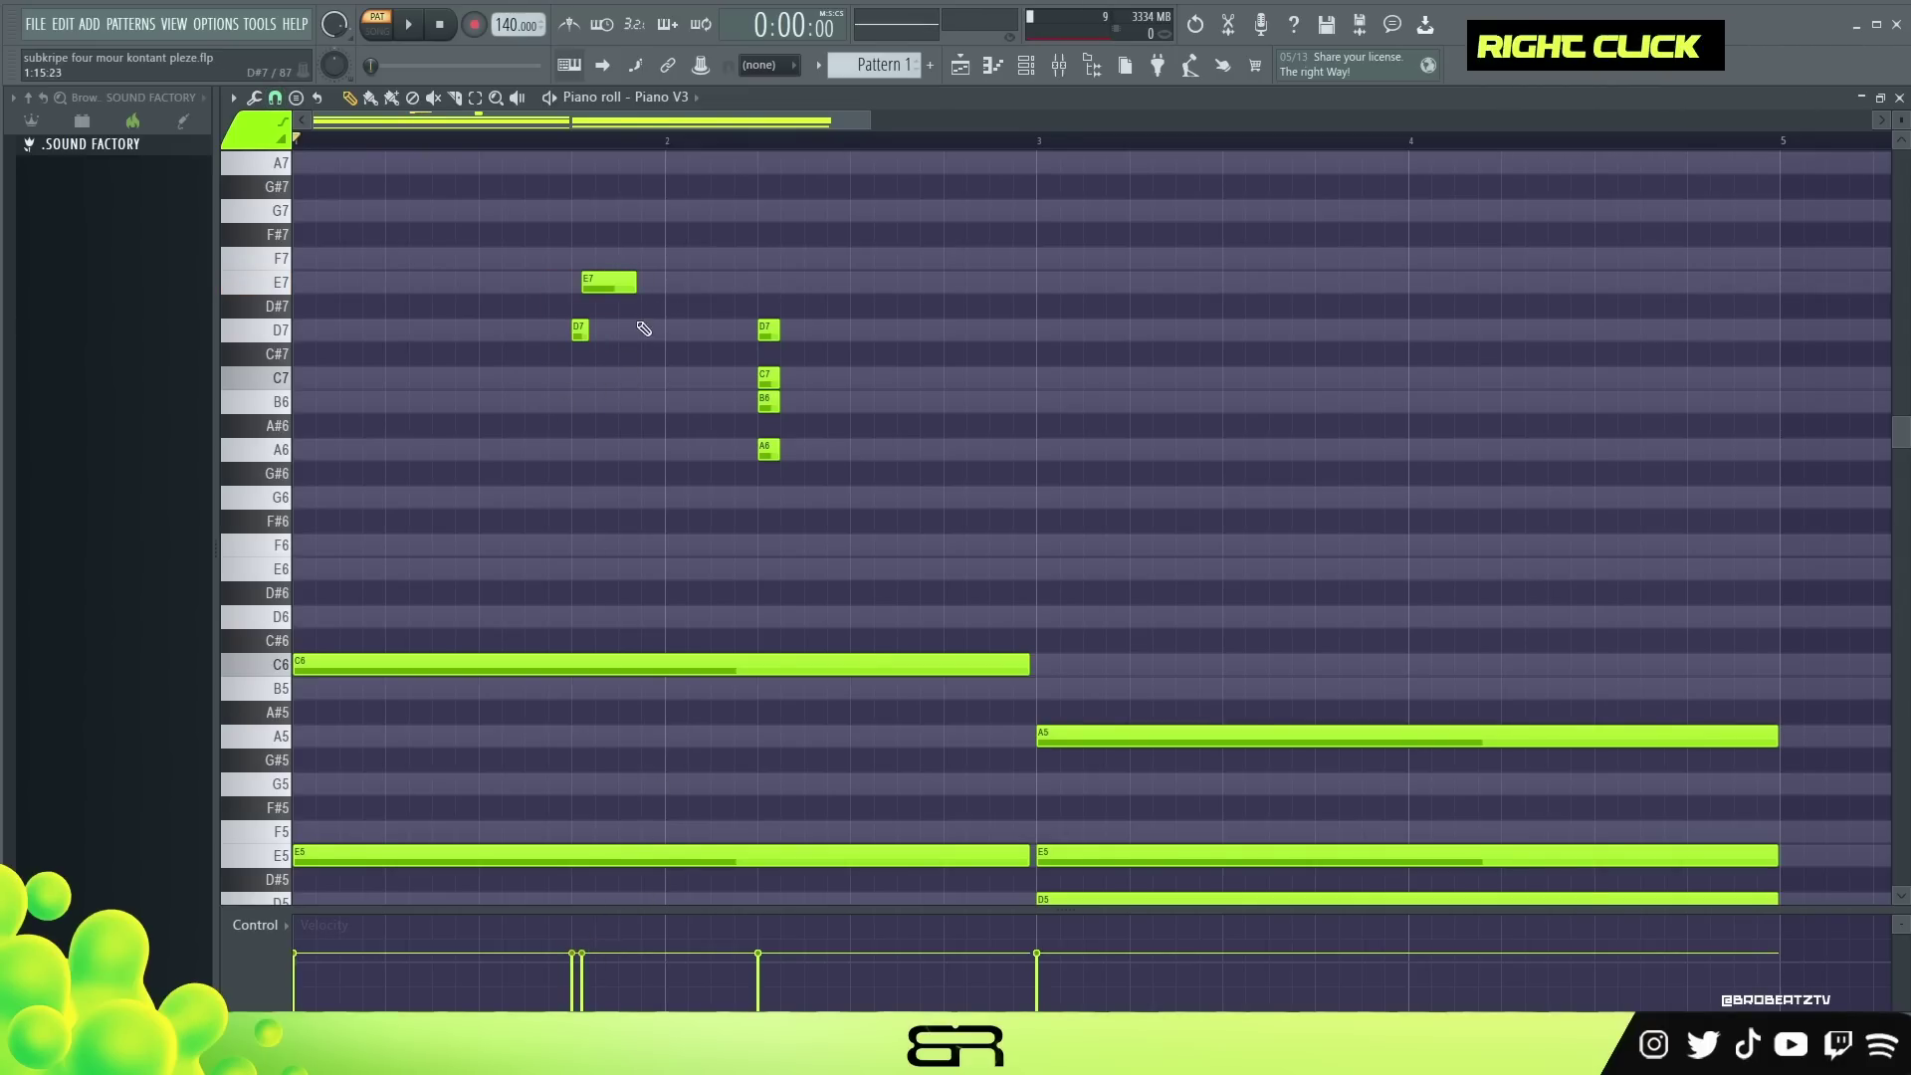
# Copy the short D7 note to step 15 of bar 1, nudge E7 slightly earlier, and play the melody.
pyautogui.keyDown('shift'); pyautogui.click(582, 326); pyautogui.keyUp('shift')
pyautogui.rightClick(661, 414)
pyautogui.press('space')
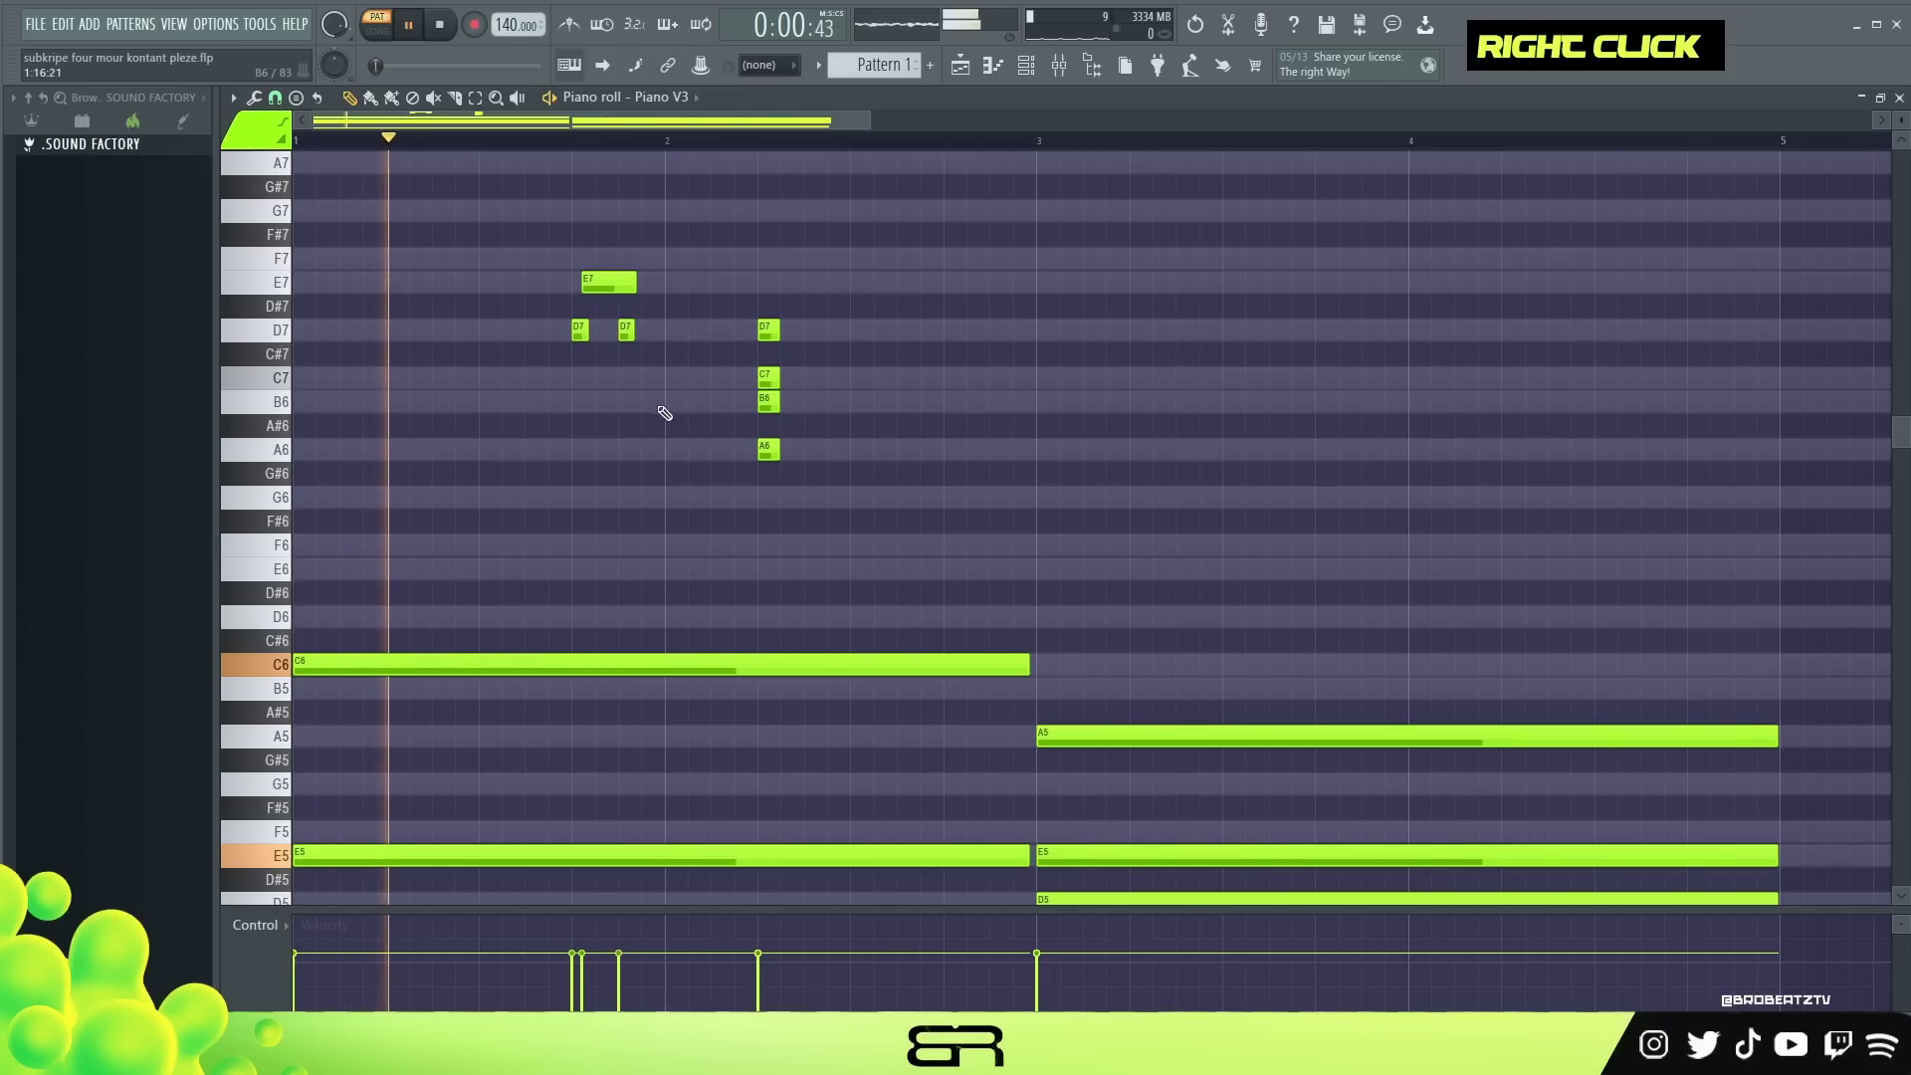
pyautogui.press('space')
pyautogui.keyDown('shift'); pyautogui.scroll(1, 624, 306); pyautogui.keyUp('shift')
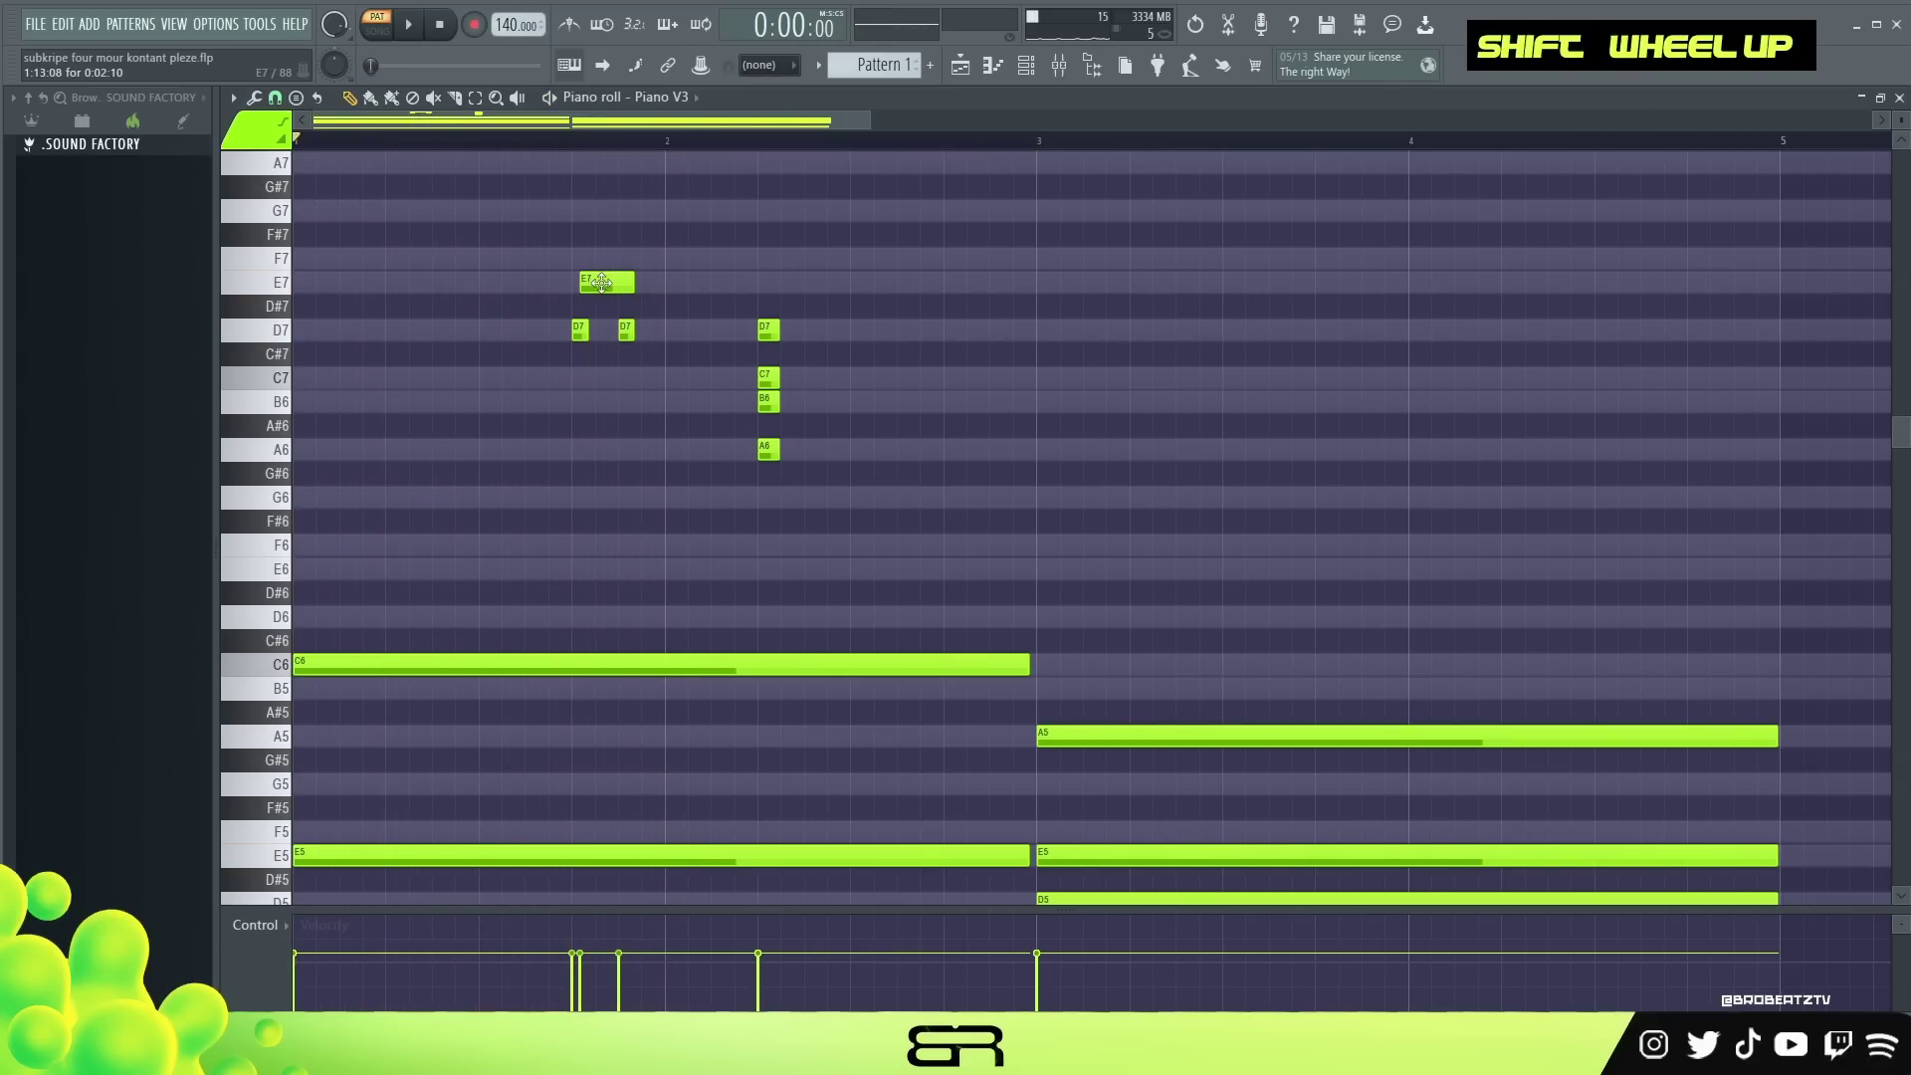
pyautogui.press('space')
pyautogui.press('space')
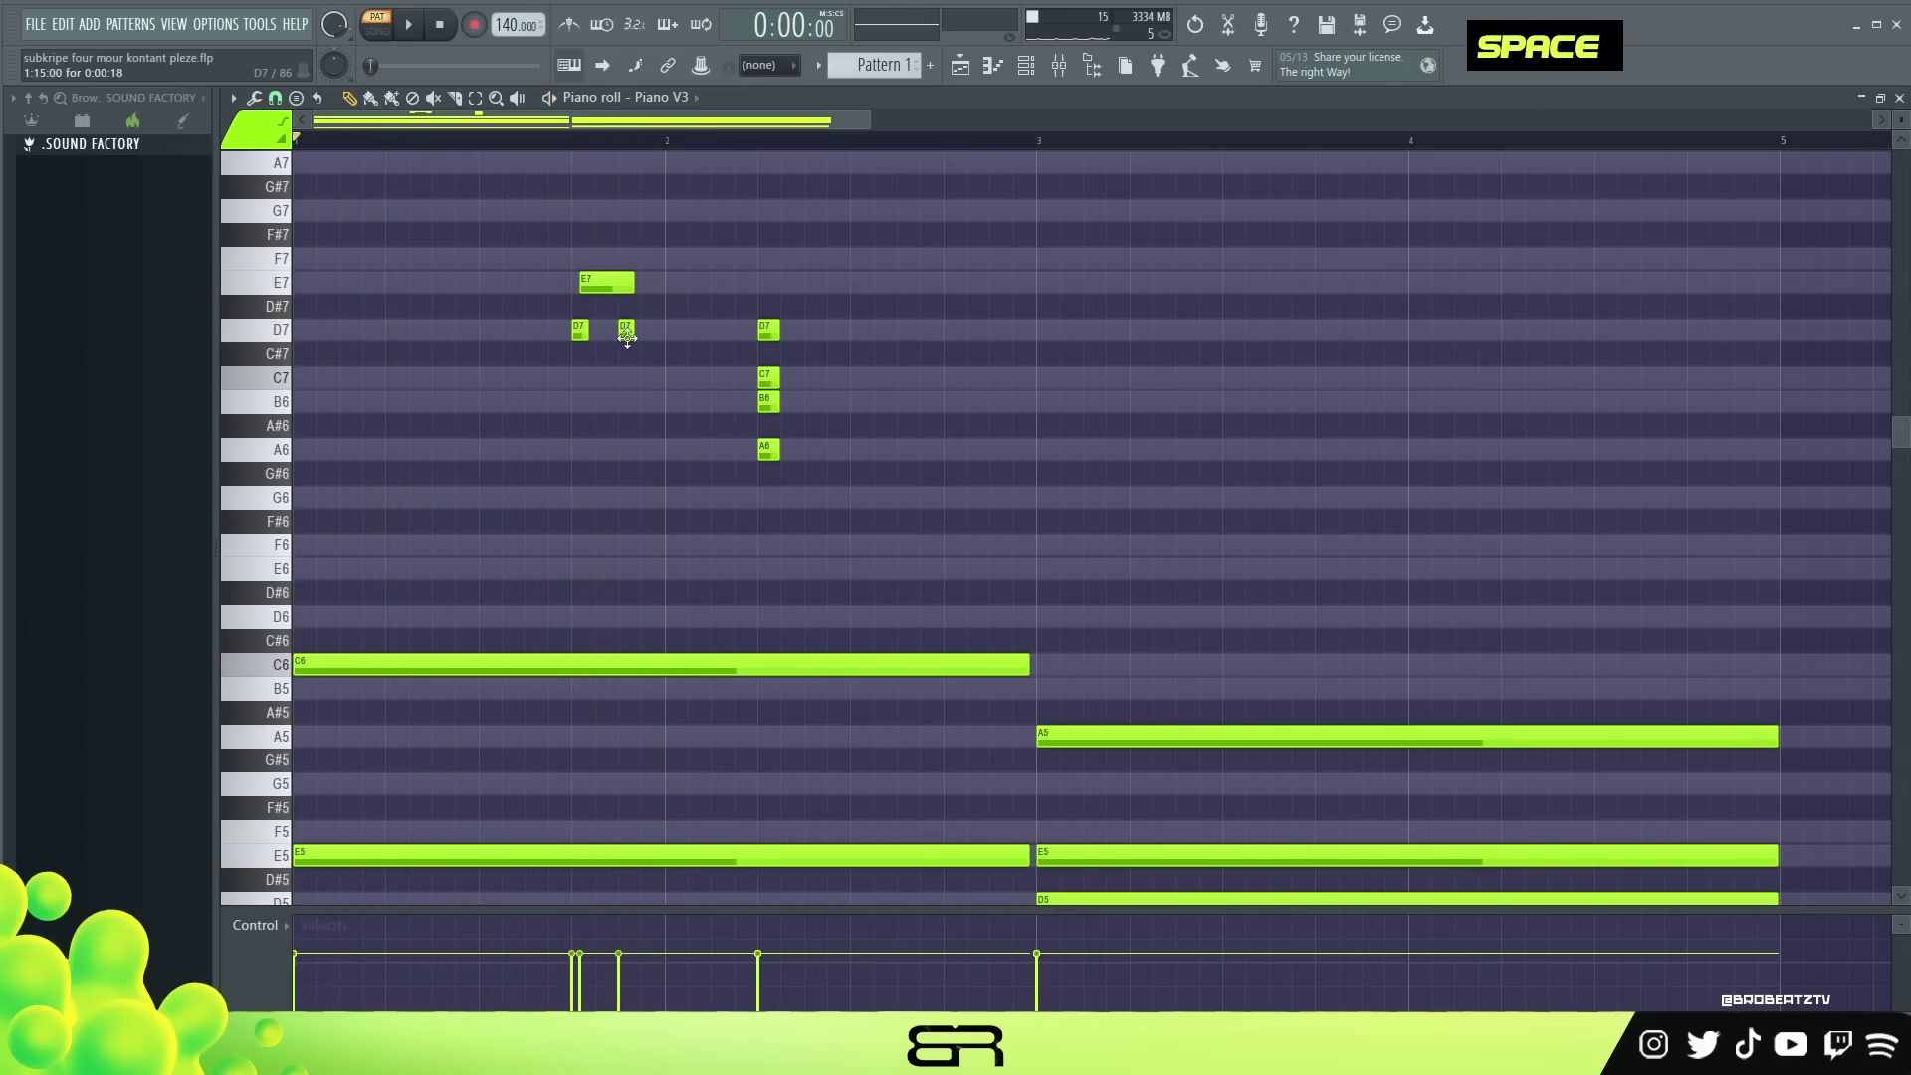
# Lengthen the second D7 and continue the run with longer C7 and B6 notes at the end of bar 1 and start of bar 2.
pyautogui.moveTo(634, 332); pyautogui.dragTo(644, 338)
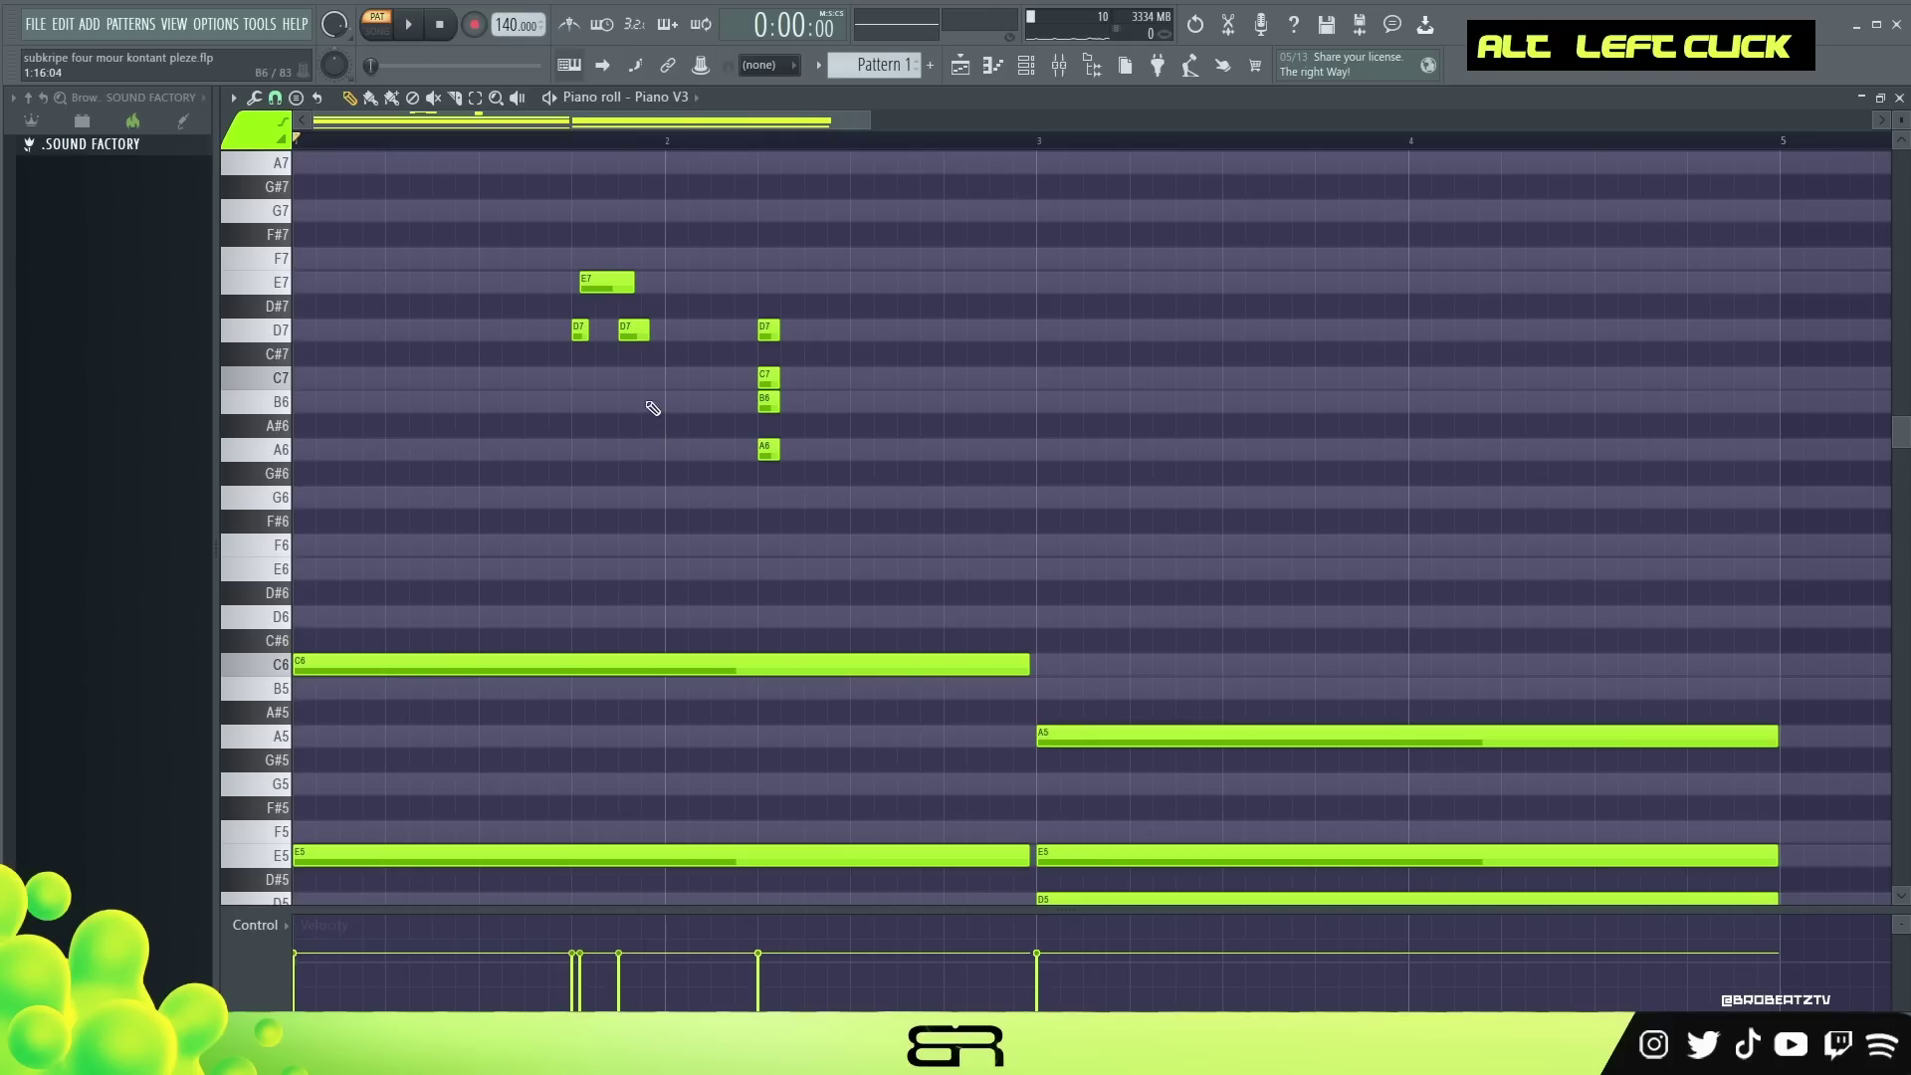
pyautogui.keyDown('ctrl'); pyautogui.moveTo(768, 344); pyautogui.dragTo(686, 376); pyautogui.keyUp('ctrl')
pyautogui.rightClick(670, 448)
pyautogui.press('space')
pyautogui.hotkey('ctrl', 'z')
pyautogui.press('space')
pyautogui.press('space')
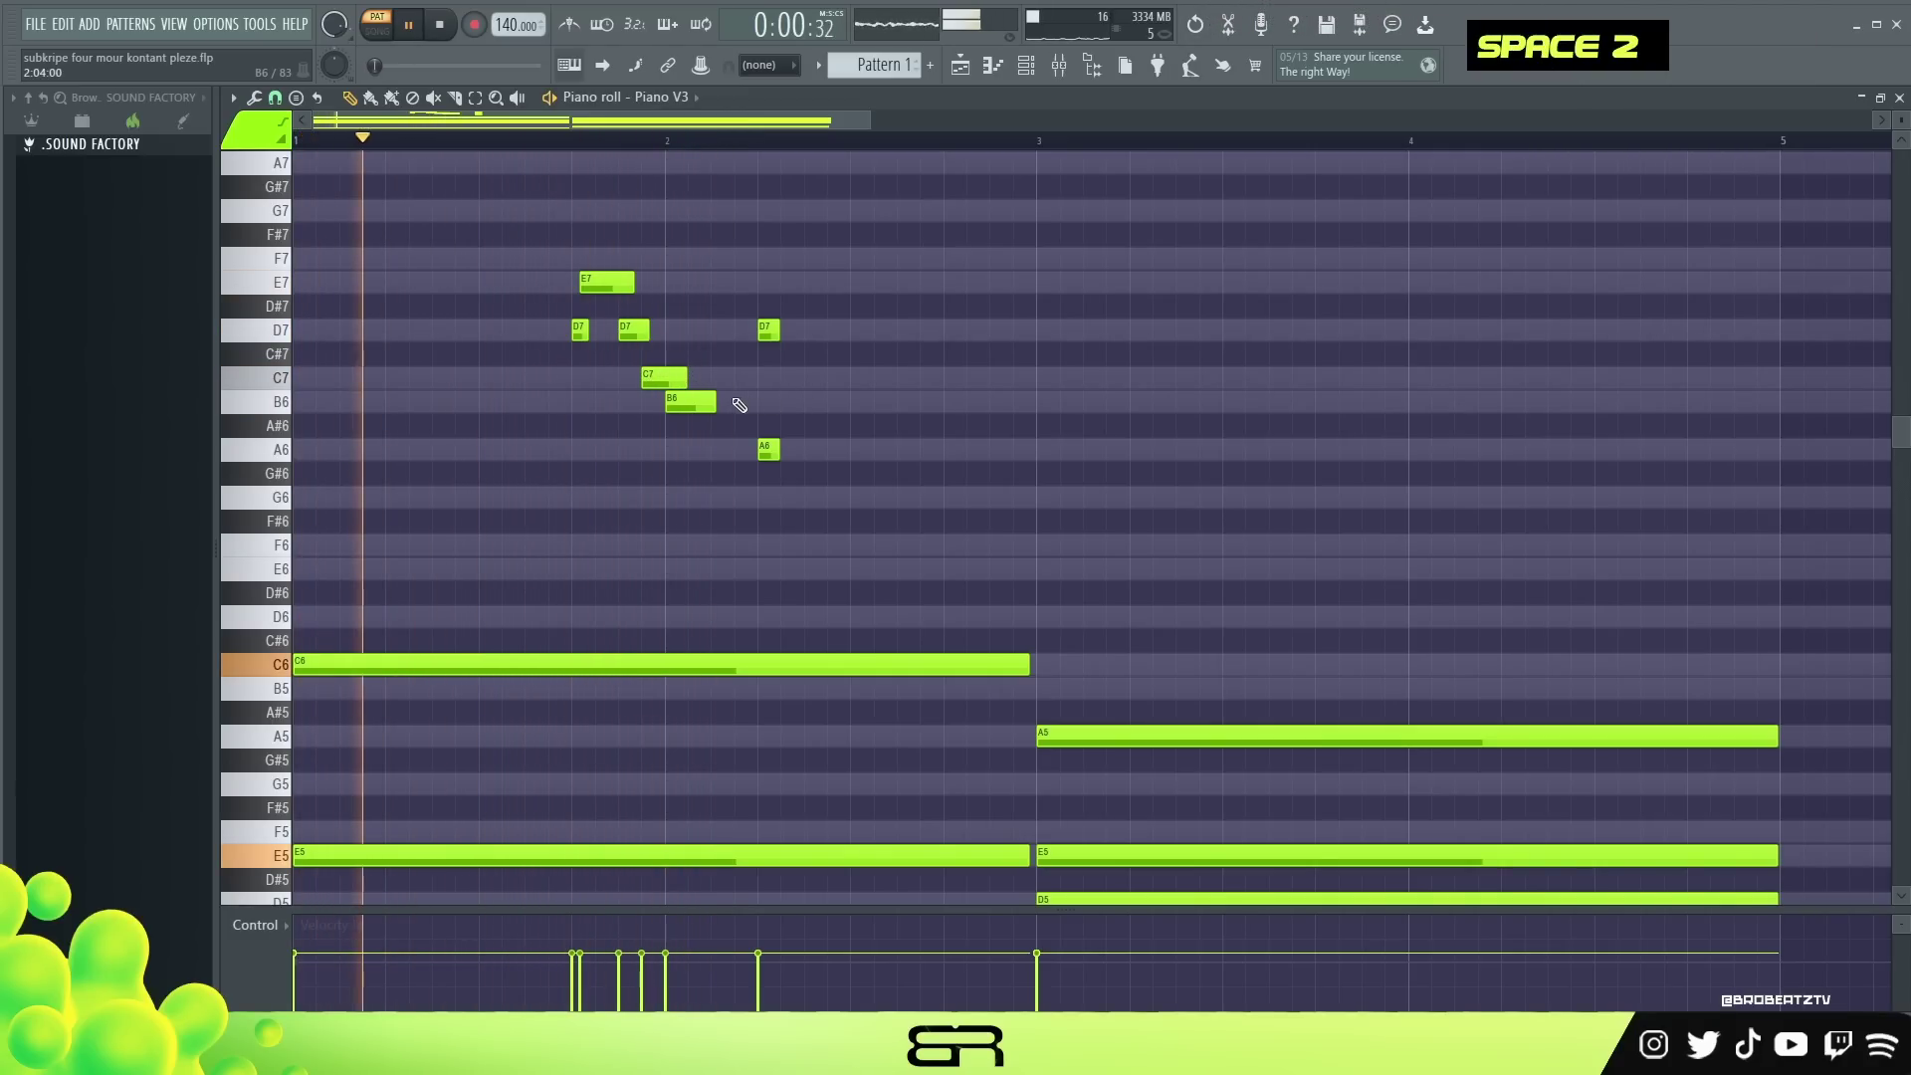
pyautogui.press('space')
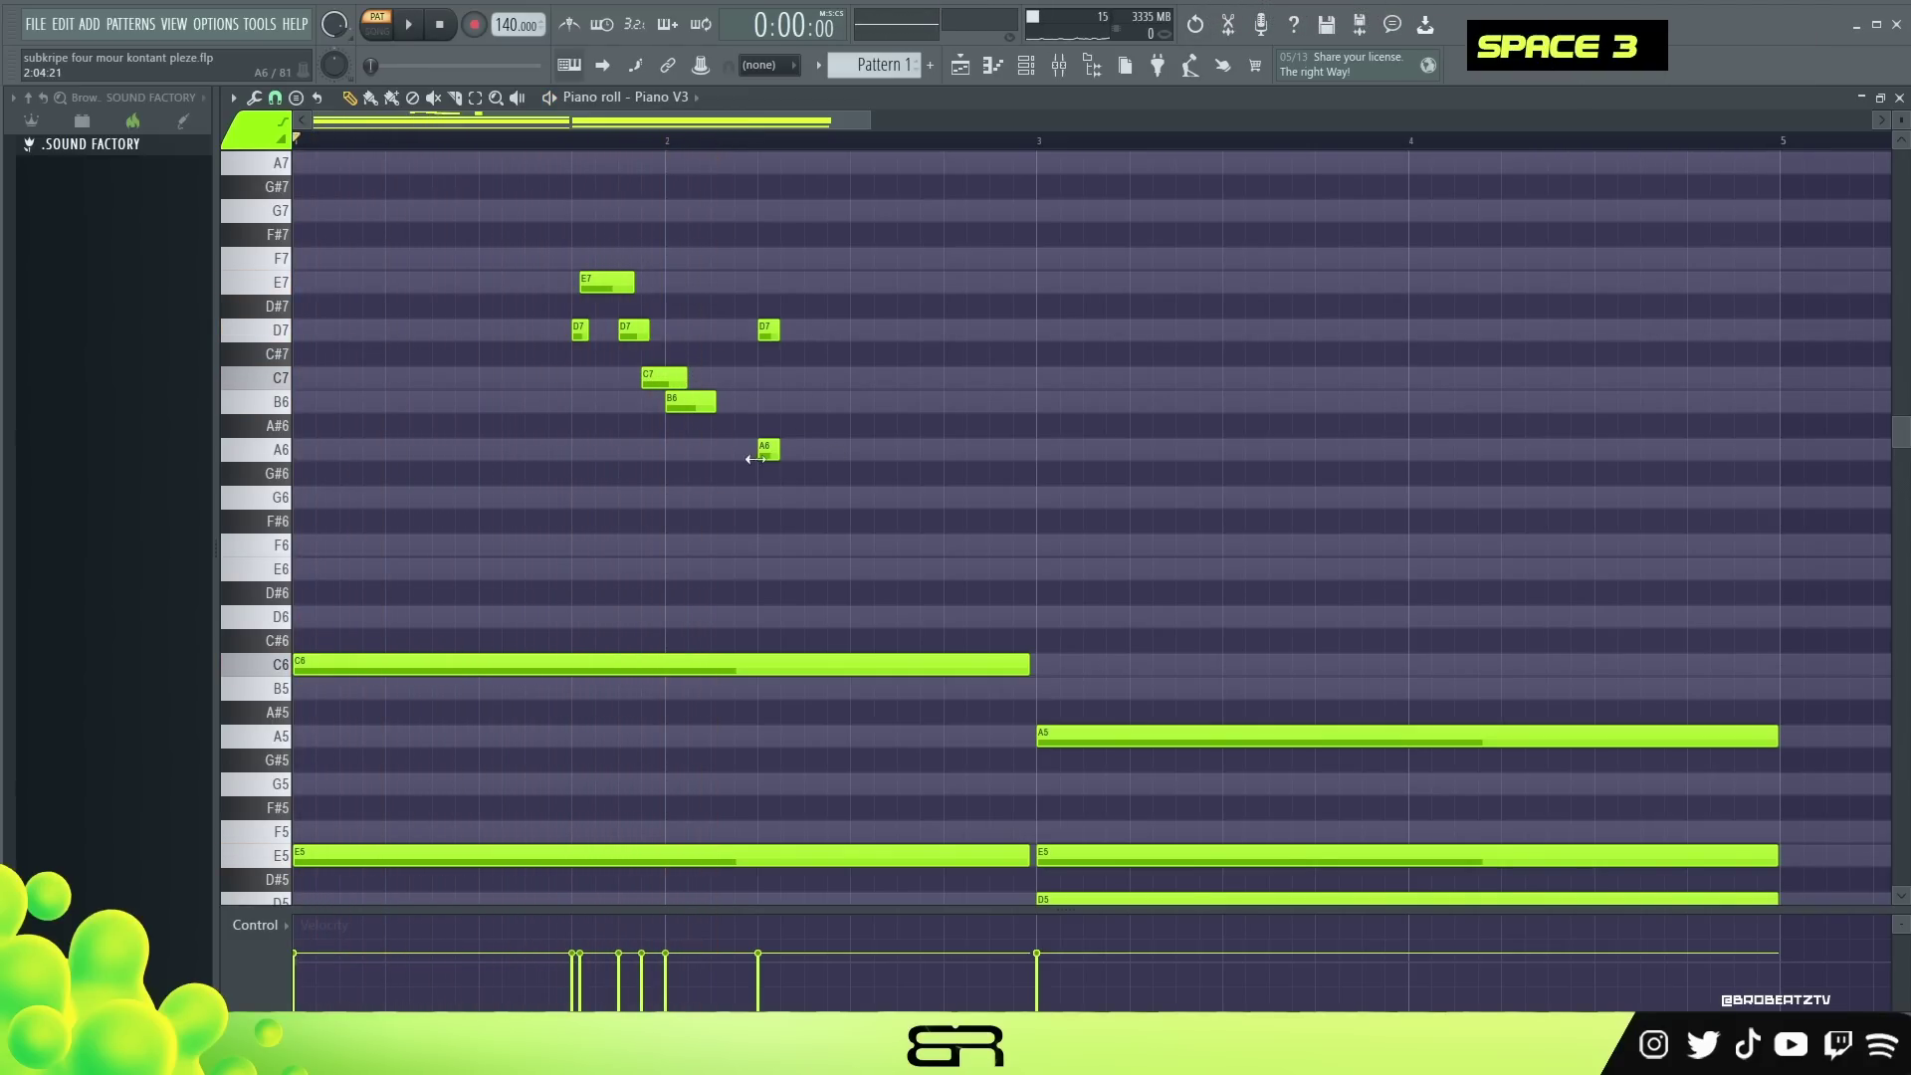
# Delete the leftover A6 and D7 notes in bar 2 and copy the B6 note down to G6 at beat 2.
pyautogui.rightClick(764, 450)
pyautogui.rightClick(768, 329)
pyautogui.press('space')
pyautogui.keyDown('ctrl'); pyautogui.click(690, 401); pyautogui.keyUp('ctrl')
pyautogui.keyDown('shift'); pyautogui.moveTo(691, 401); pyautogui.dragTo(673, 503); pyautogui.keyUp('shift')
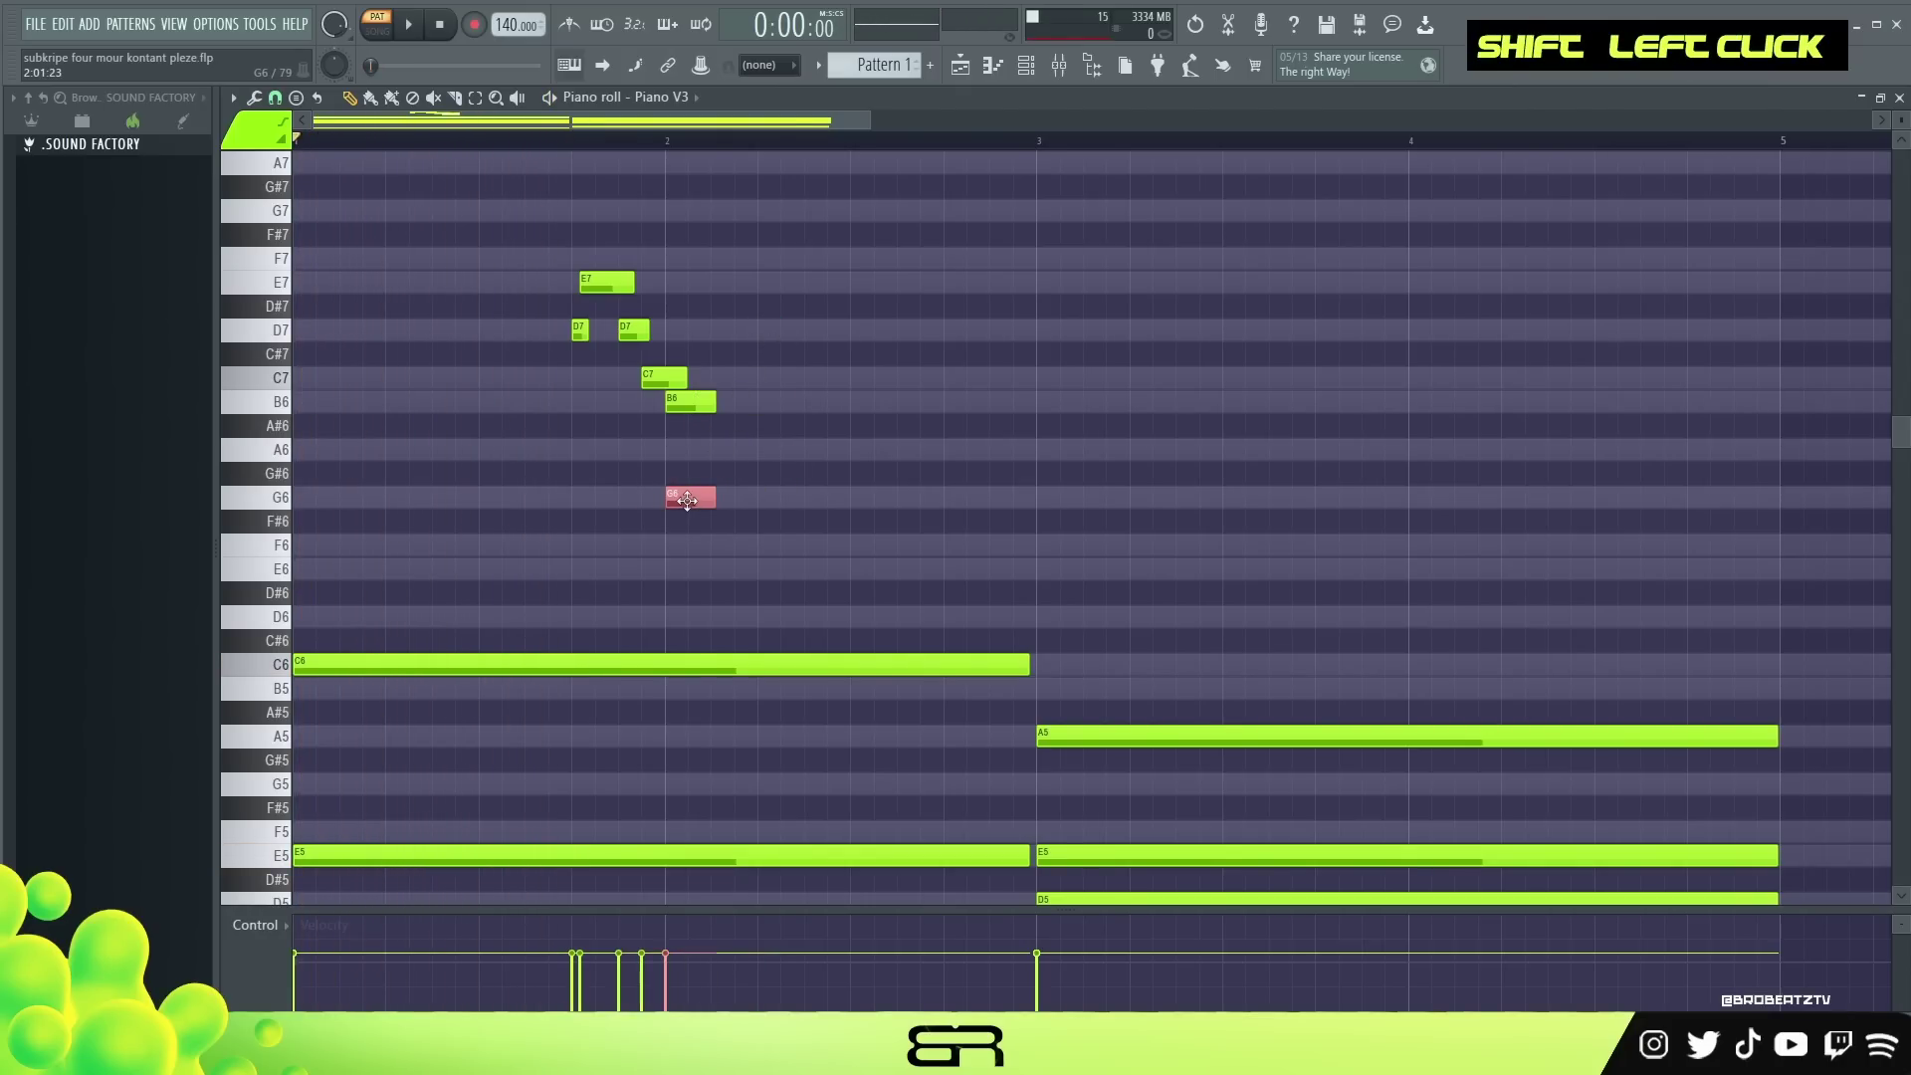
# Duplicate the G6 note one step later, lower the copy to G5, lengthen it to about seven steps, and play the pattern.
pyautogui.keyDown('shift'); pyautogui.moveTo(782, 500); pyautogui.dragTo(812, 503); pyautogui.keyUp('shift')
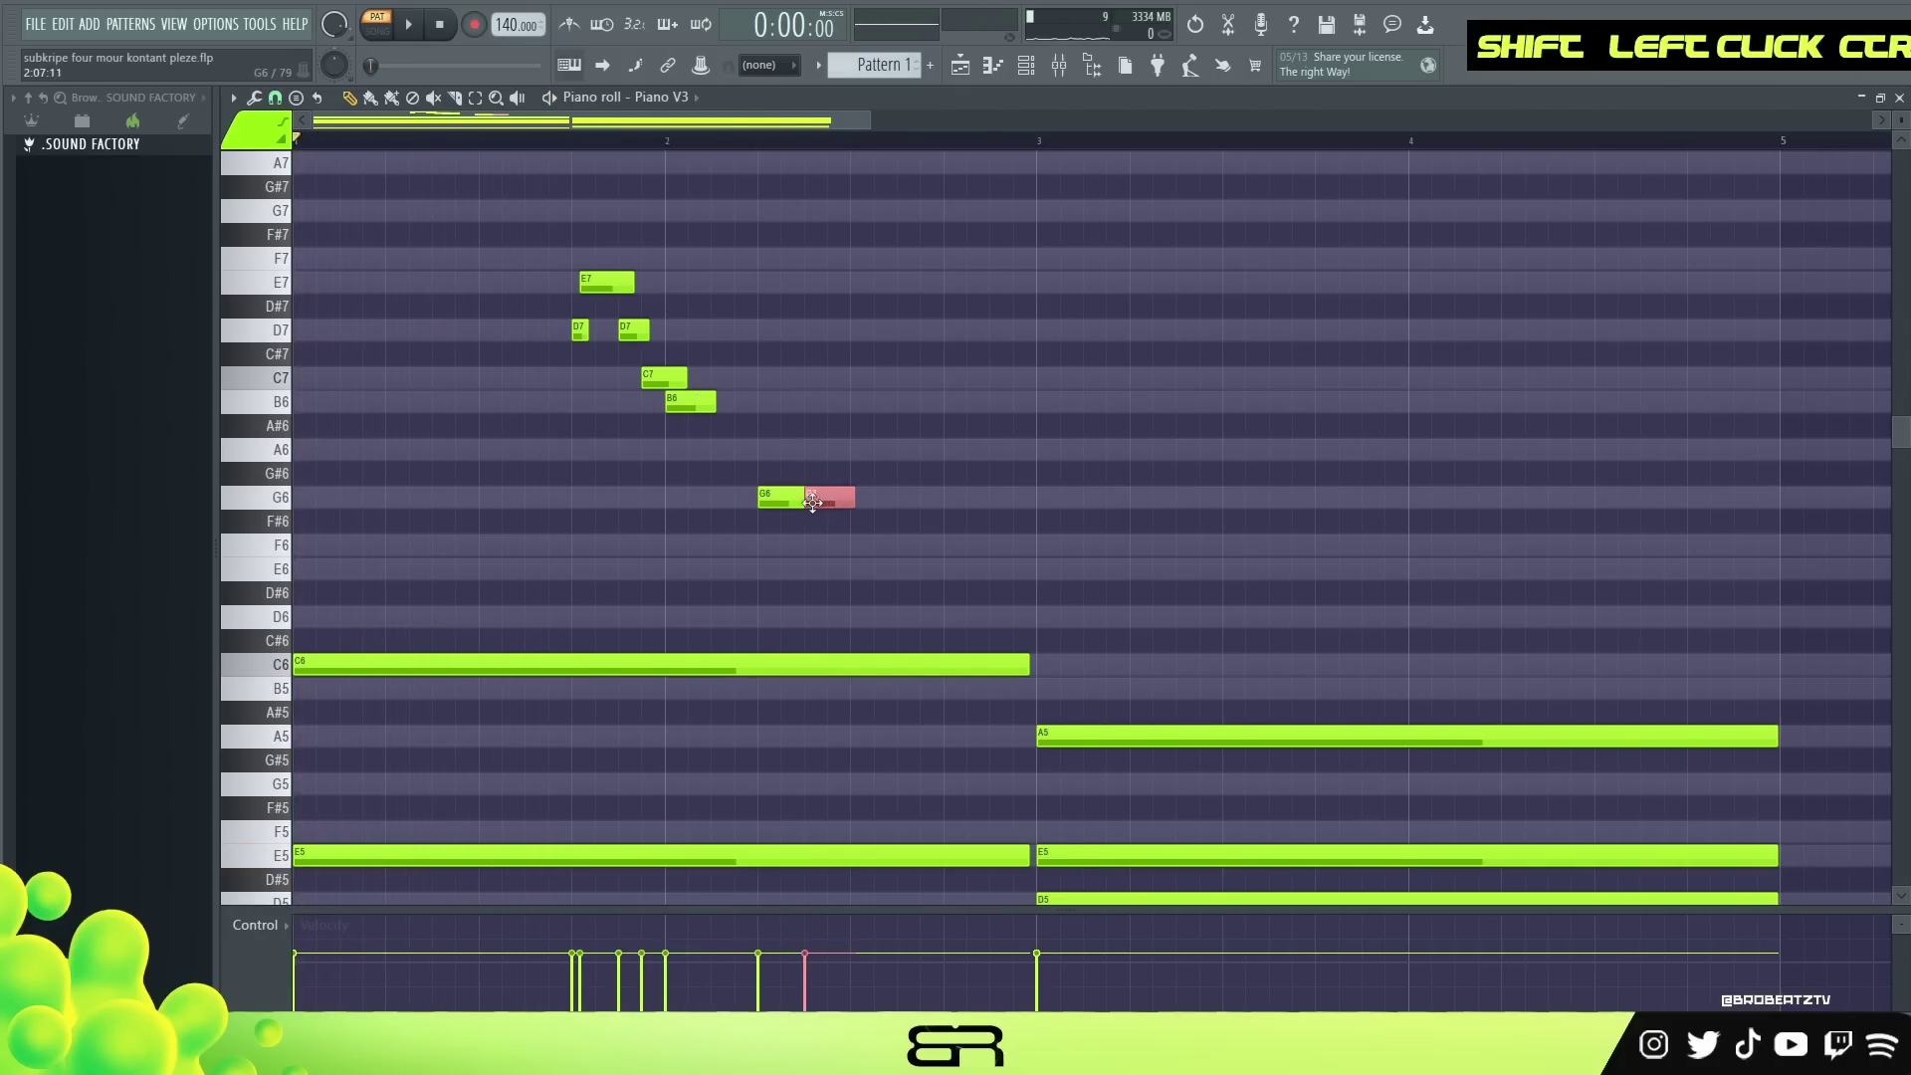
pyautogui.hotkey('ctrl', 'Down')
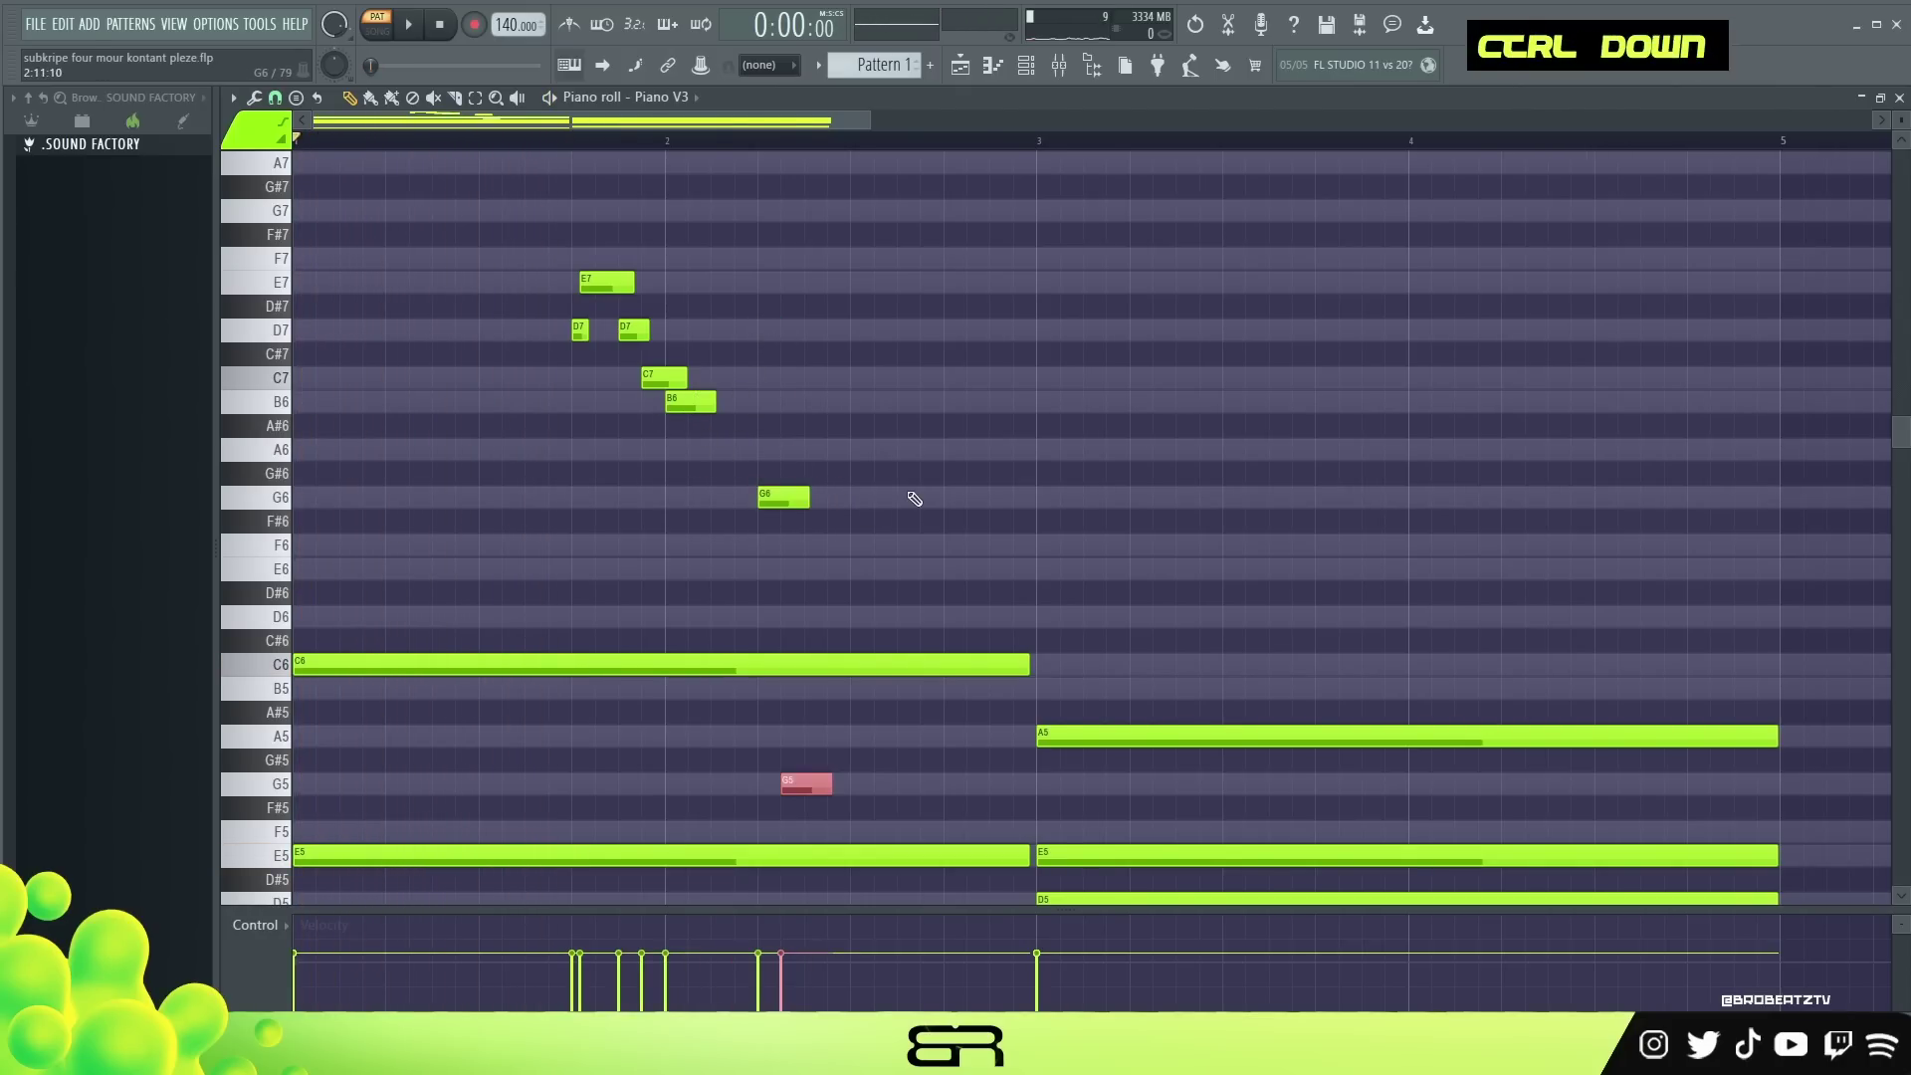
pyautogui.scroll(-2, 853, 629)
pyautogui.keyDown('alt'); pyautogui.moveTo(831, 642); pyautogui.dragTo(920, 654); pyautogui.keyUp('alt')
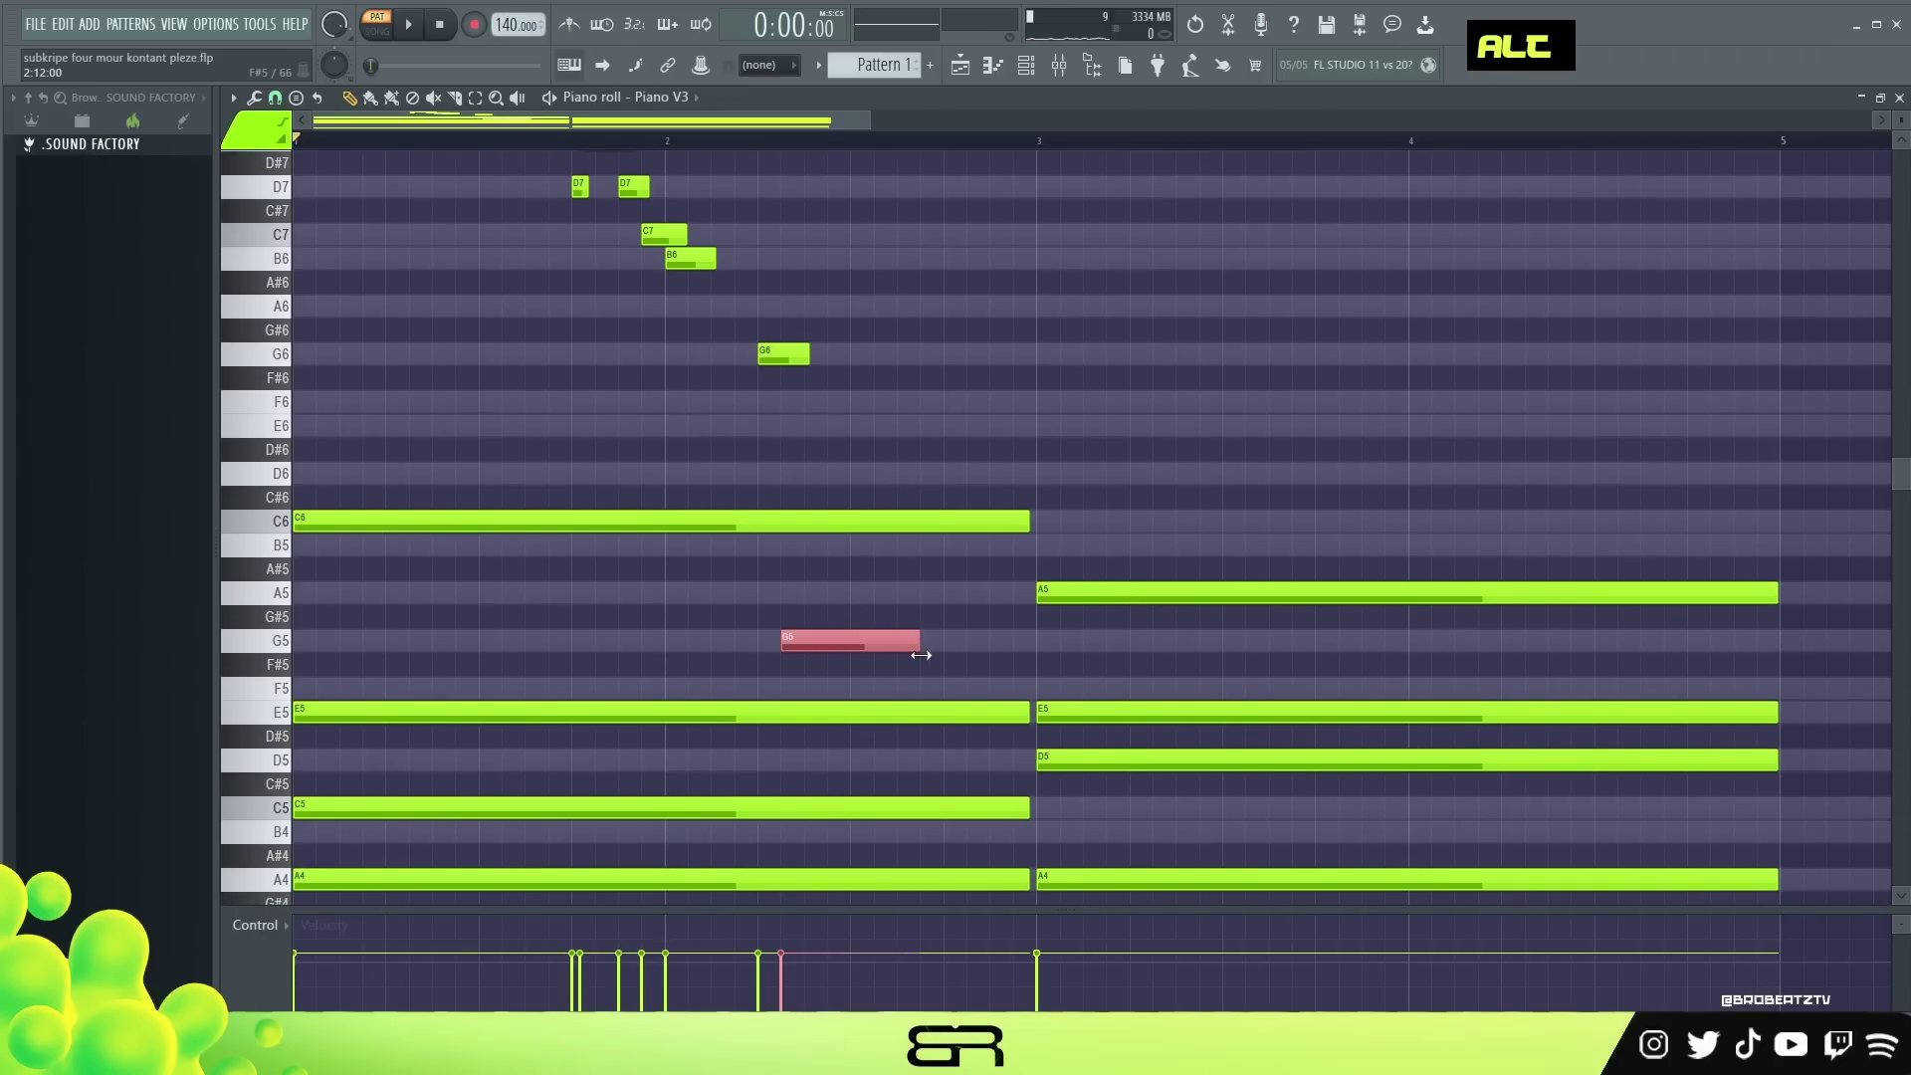
pyautogui.rightClick(955, 672)
pyautogui.press('space')
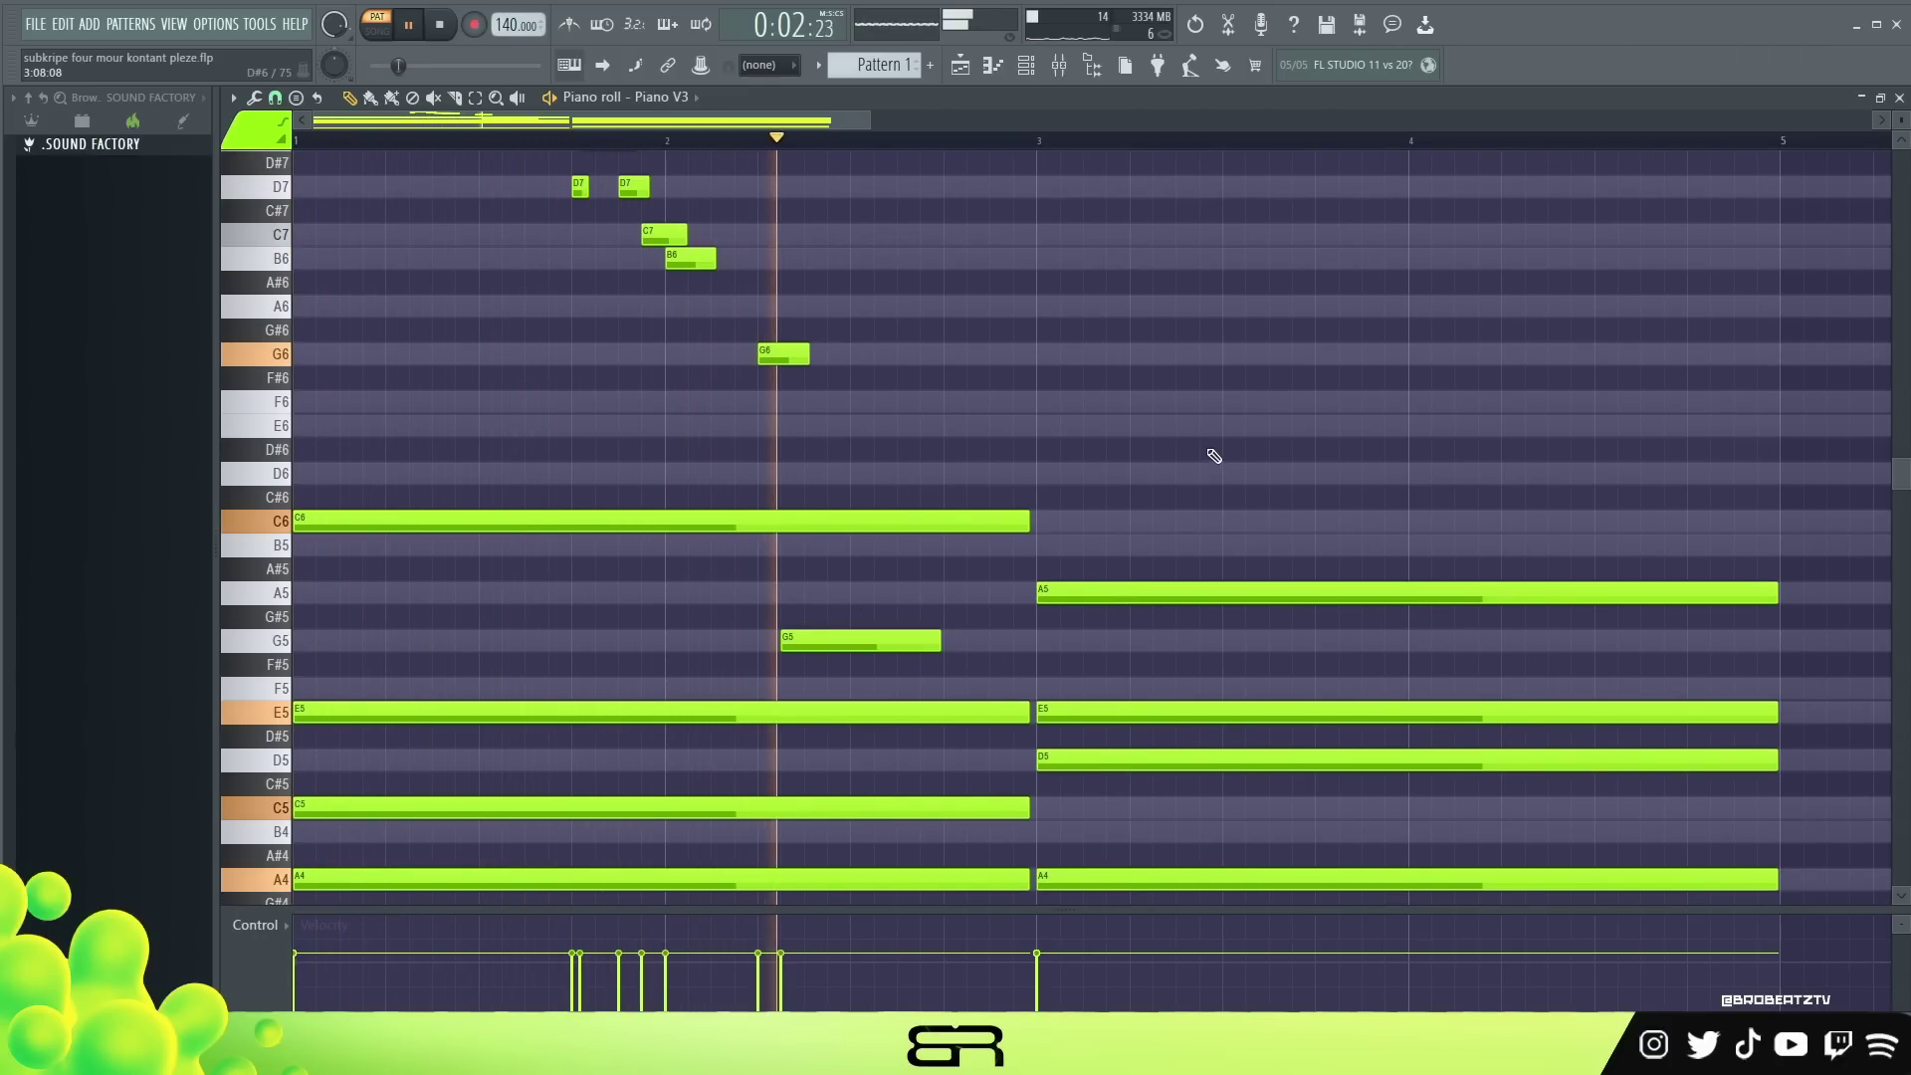
# Nudge the G5 note in bar 2 slightly earlier and play the pattern to check its timing.
pyautogui.press('space')
pyautogui.keyDown('shift'); pyautogui.scroll(2, 843, 644); pyautogui.keyUp('shift')
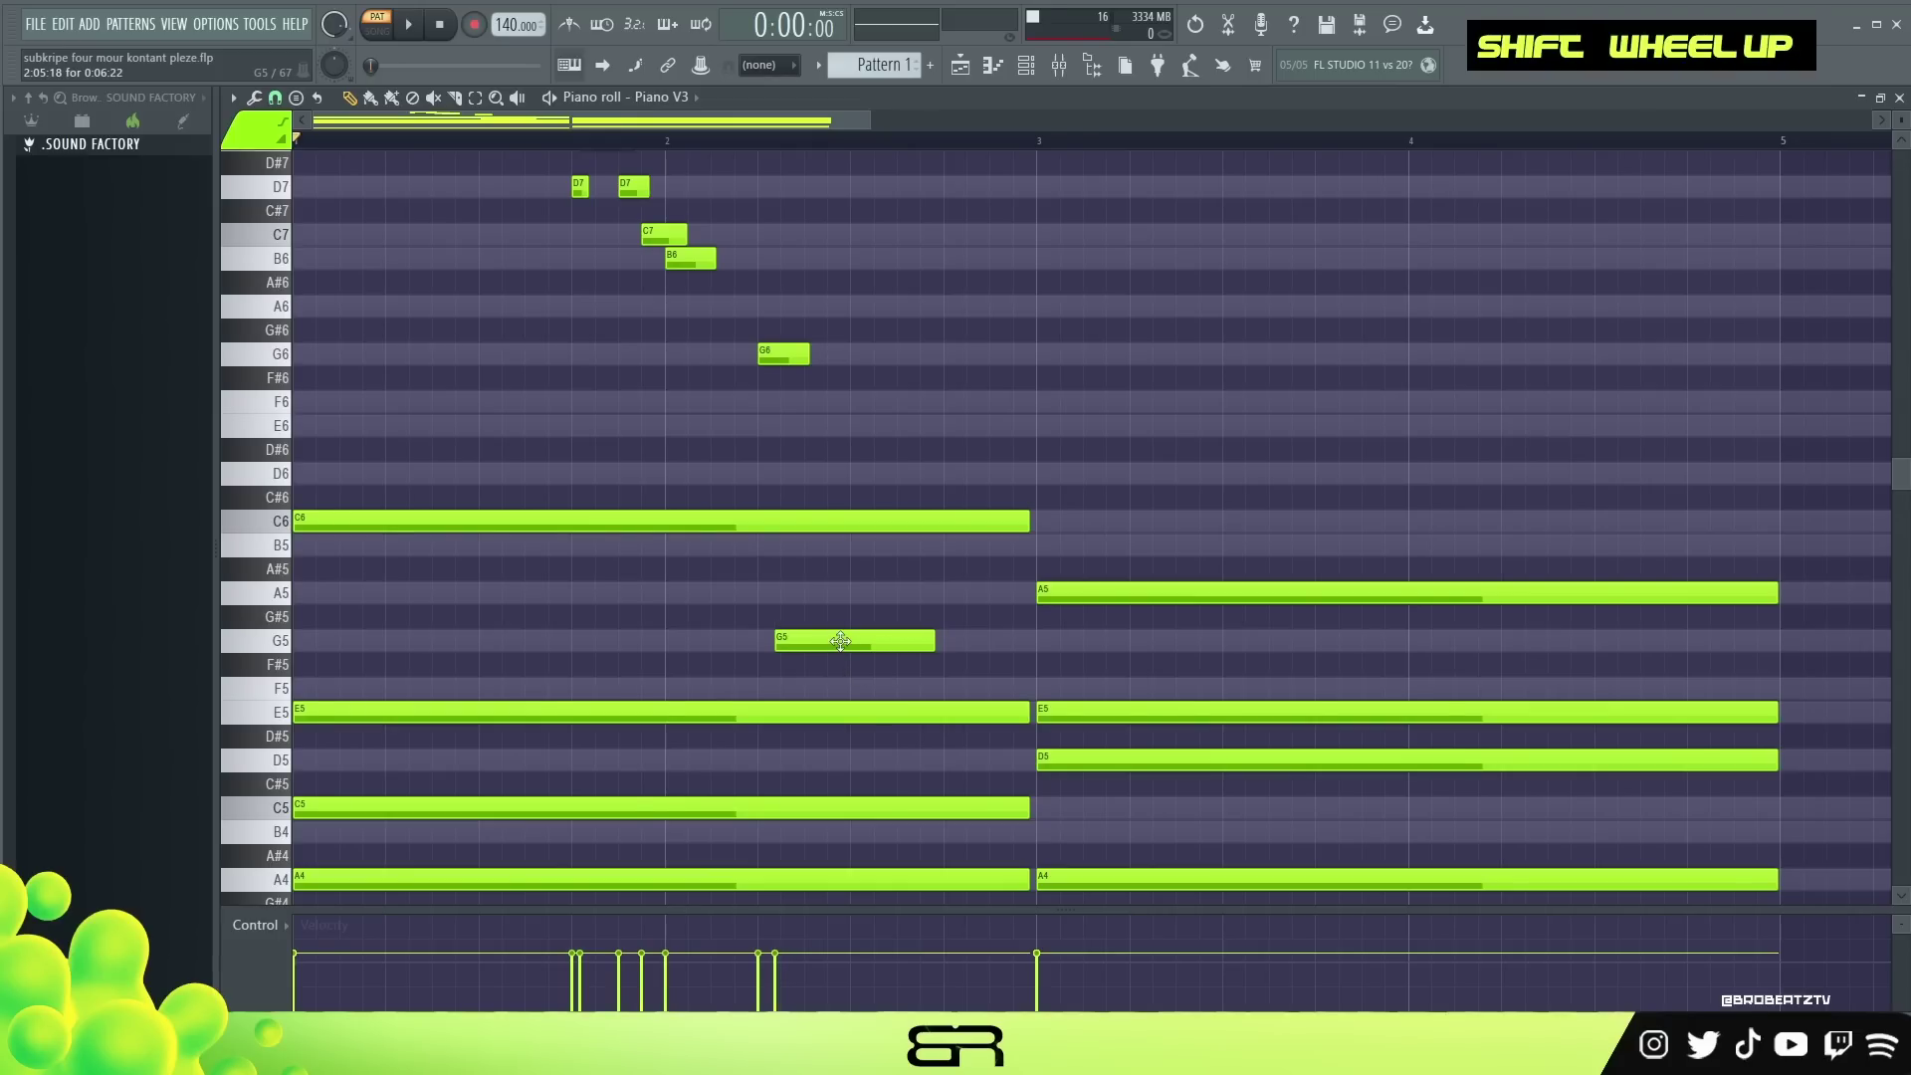
pyautogui.press('space')
pyautogui.rightClick(939, 439)
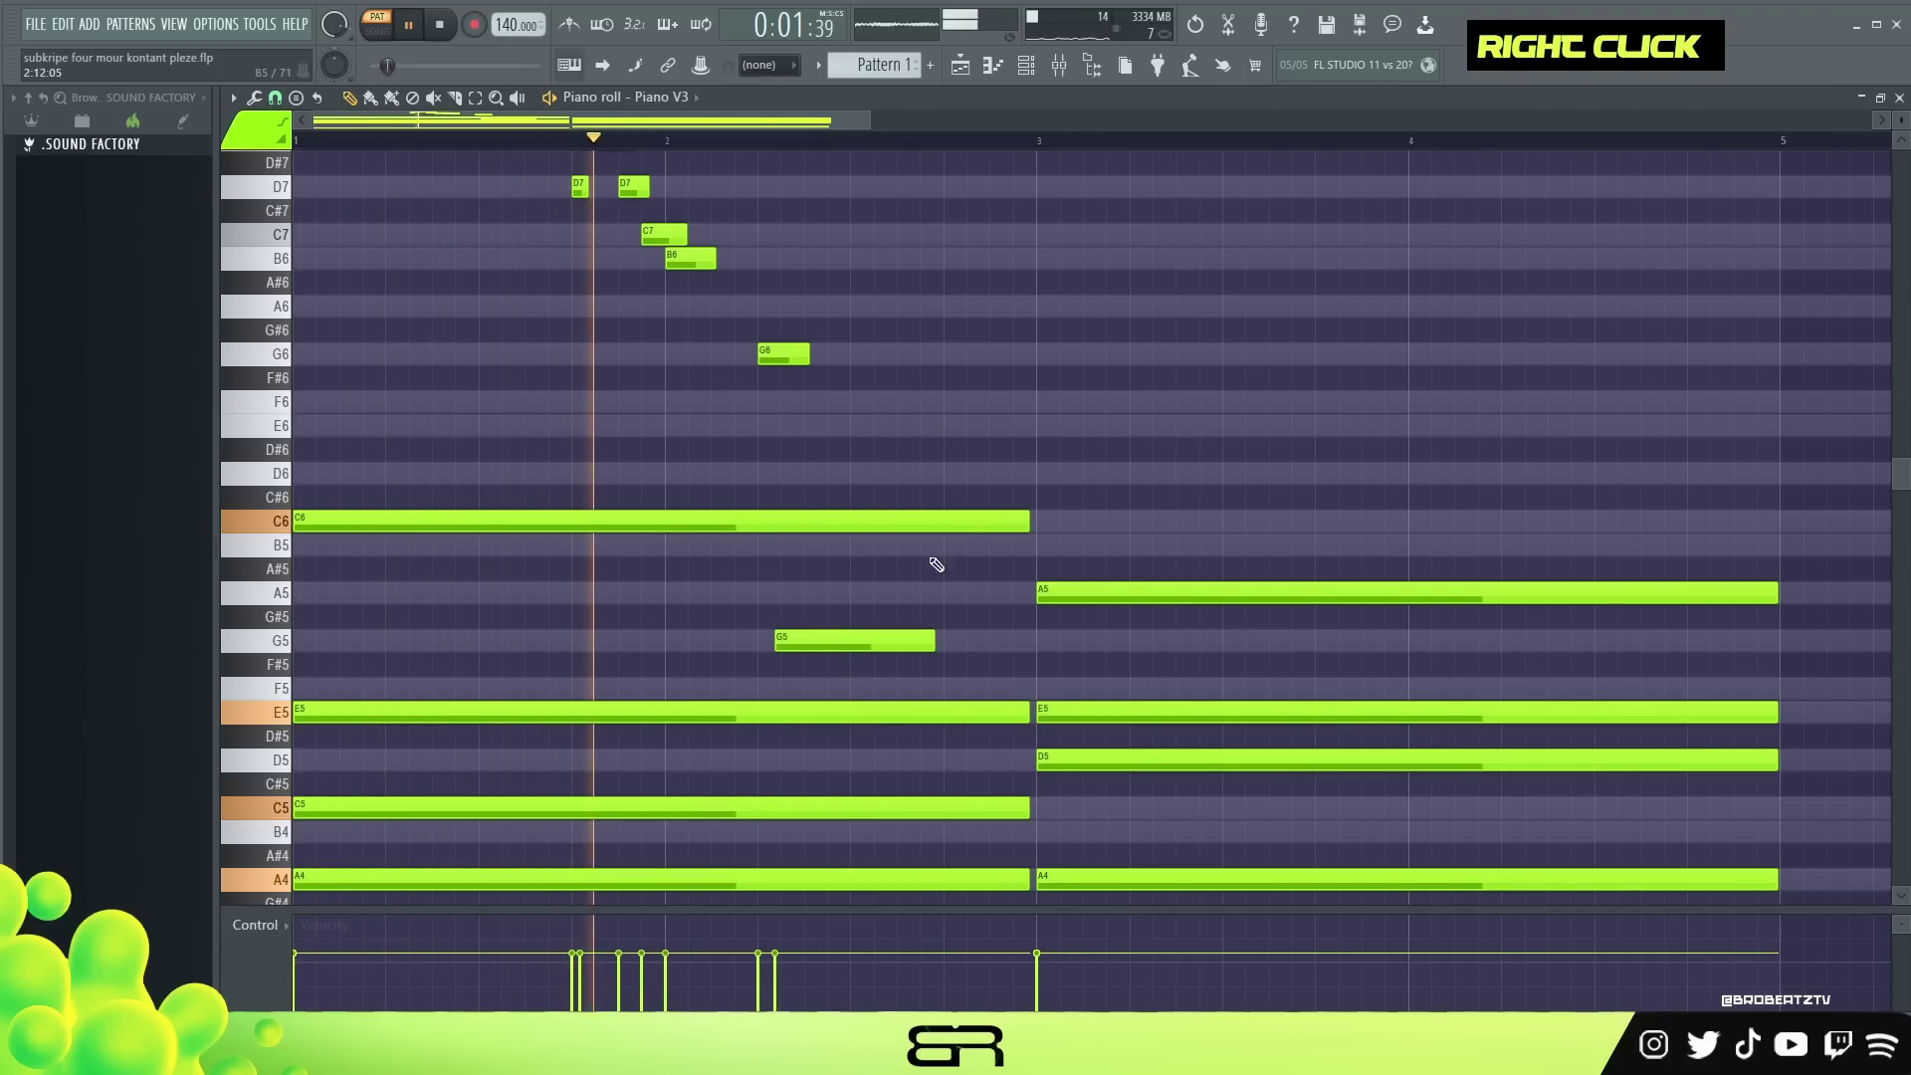
pyautogui.press('space')
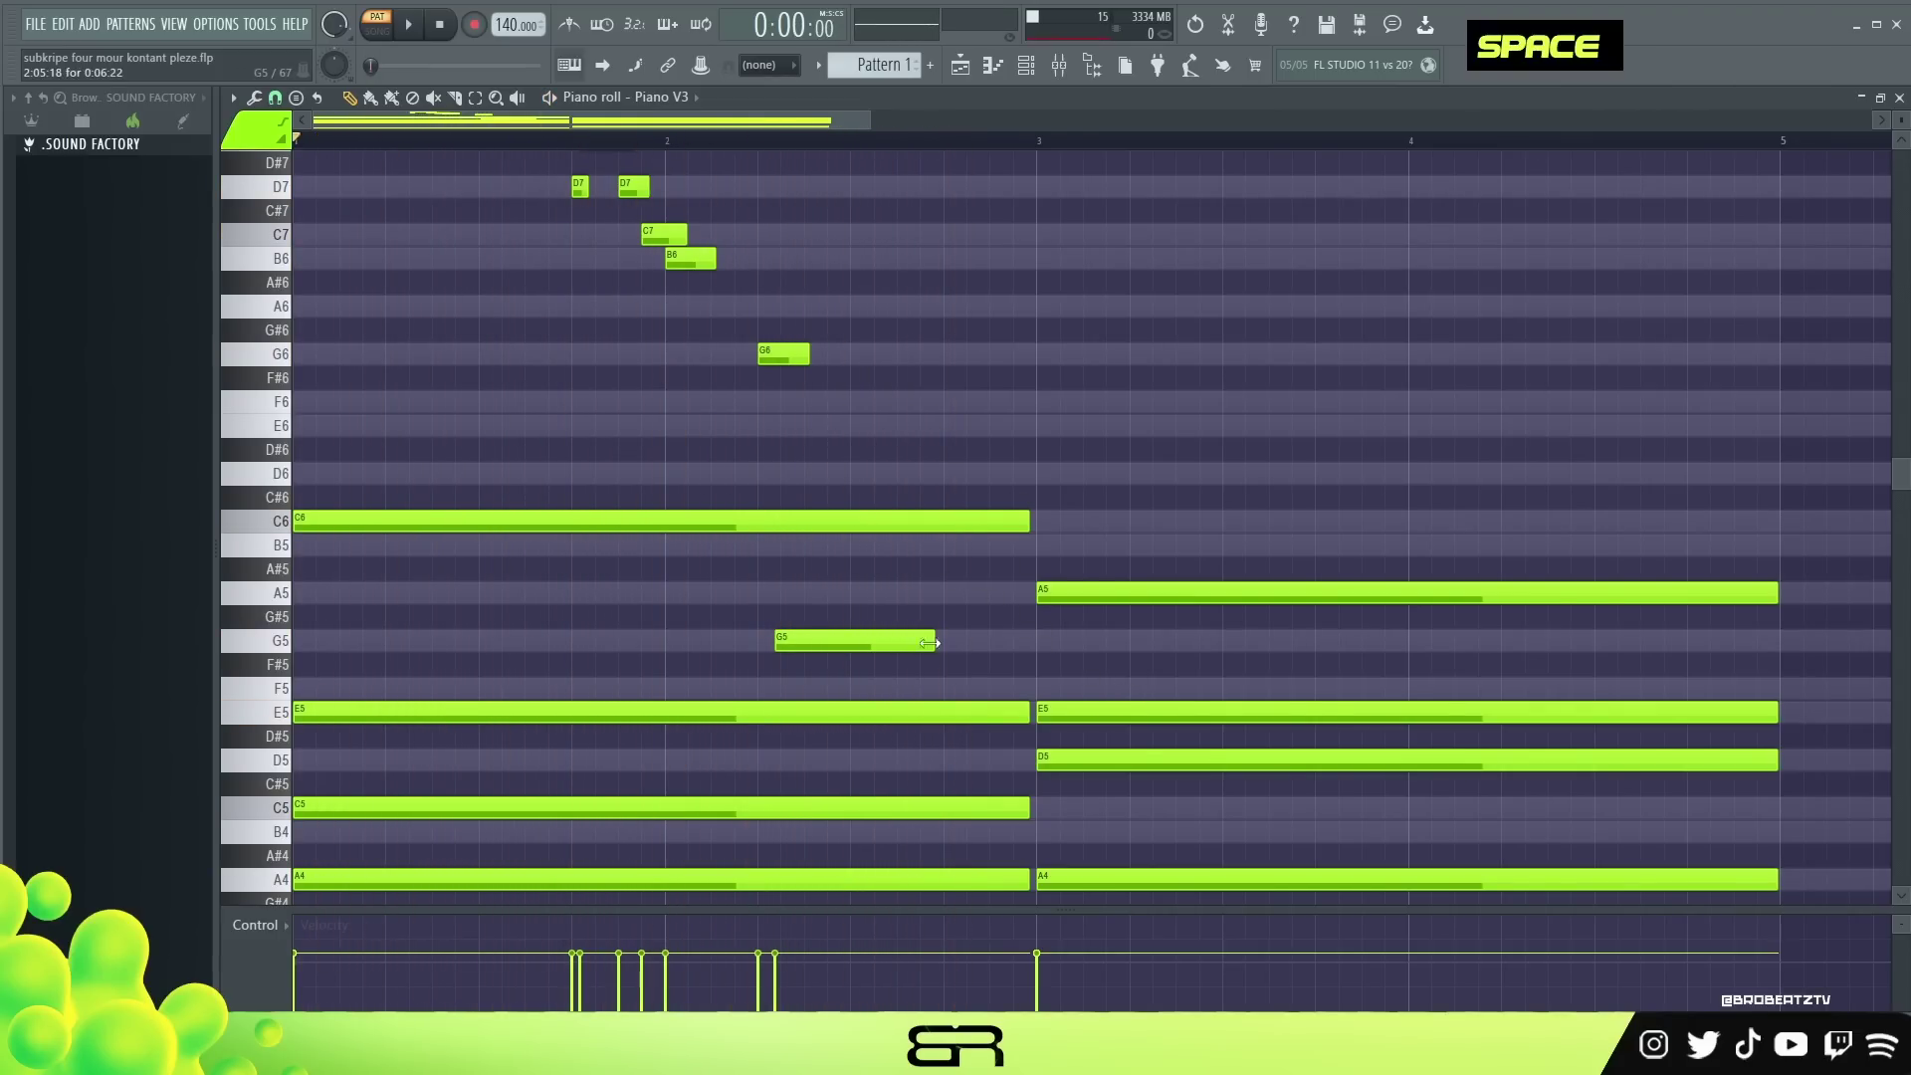
# Copy the G5 note in bar 2 down to D5 at beat 3, keeping its length, and play the pattern.
pyautogui.click(864, 689)
pyautogui.rightClick(889, 694)
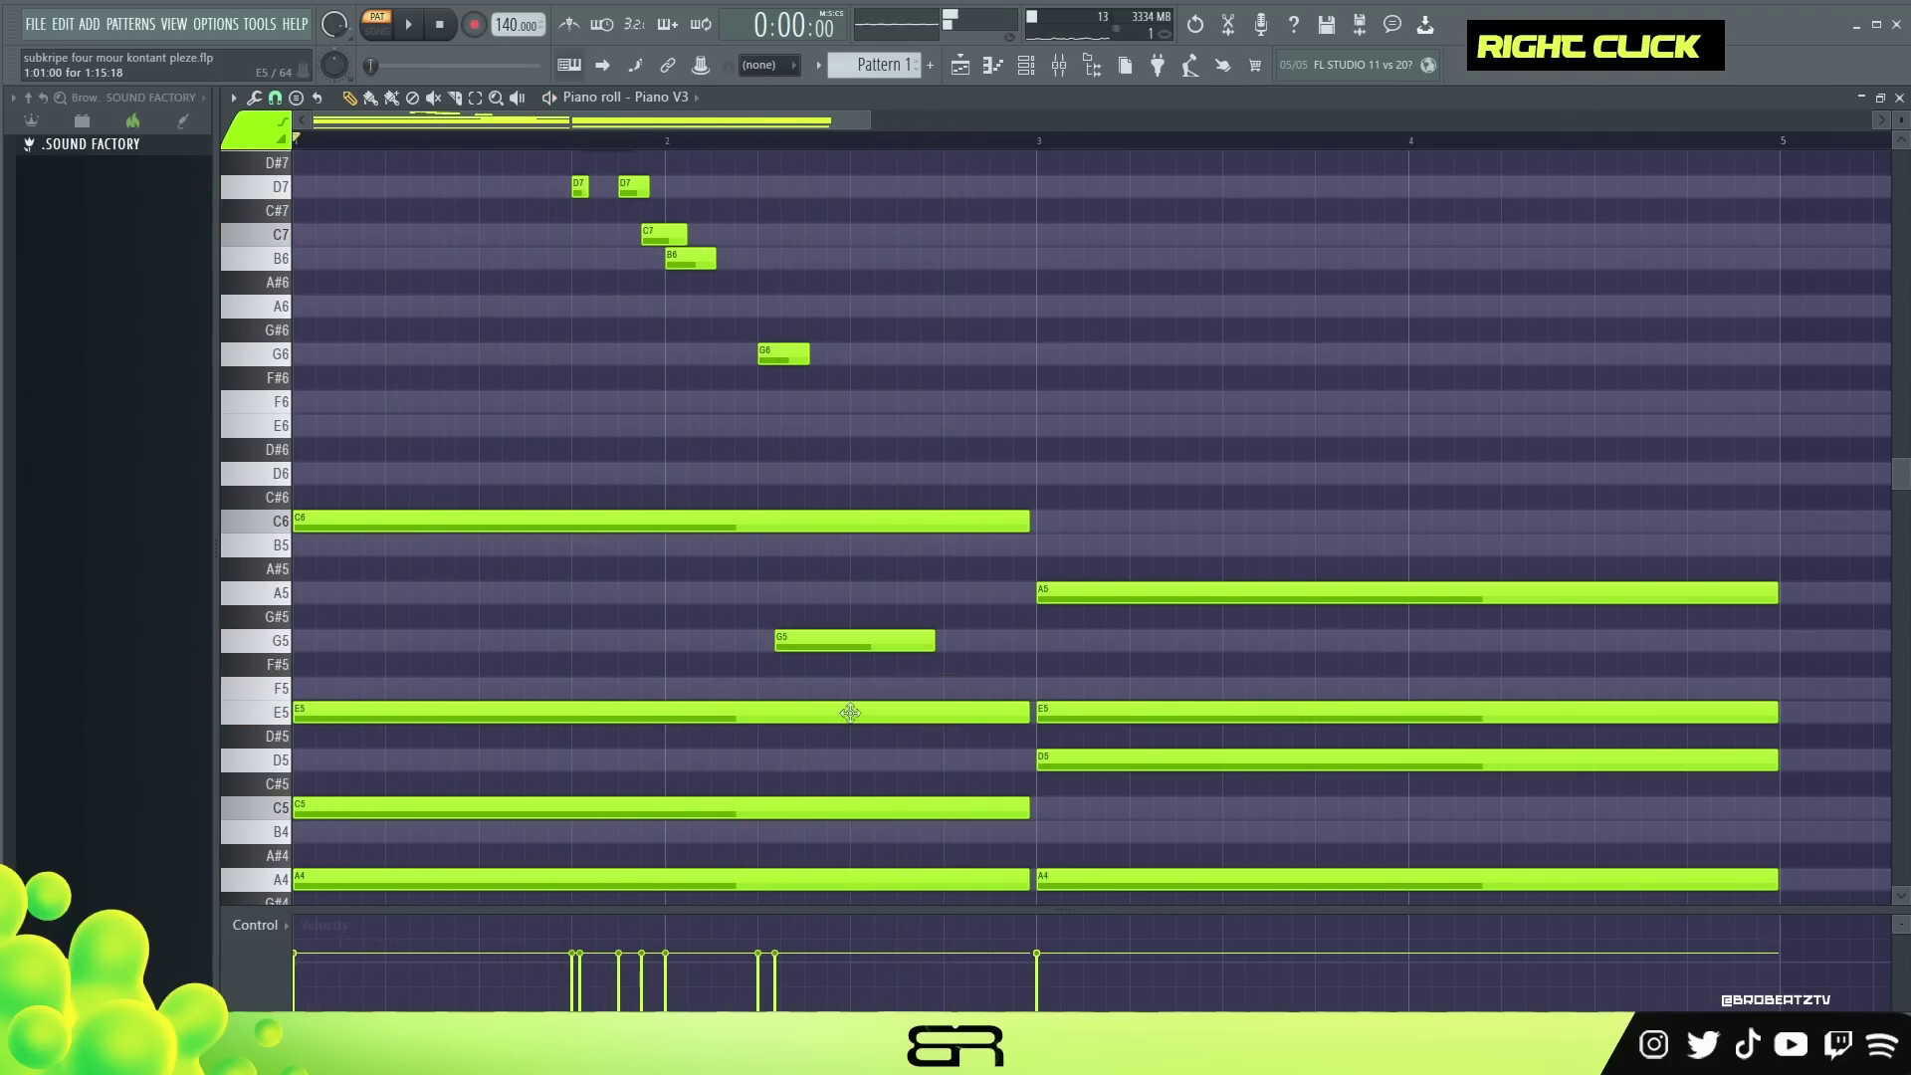
pyautogui.doubleClick(841, 642)
pyautogui.press('space')
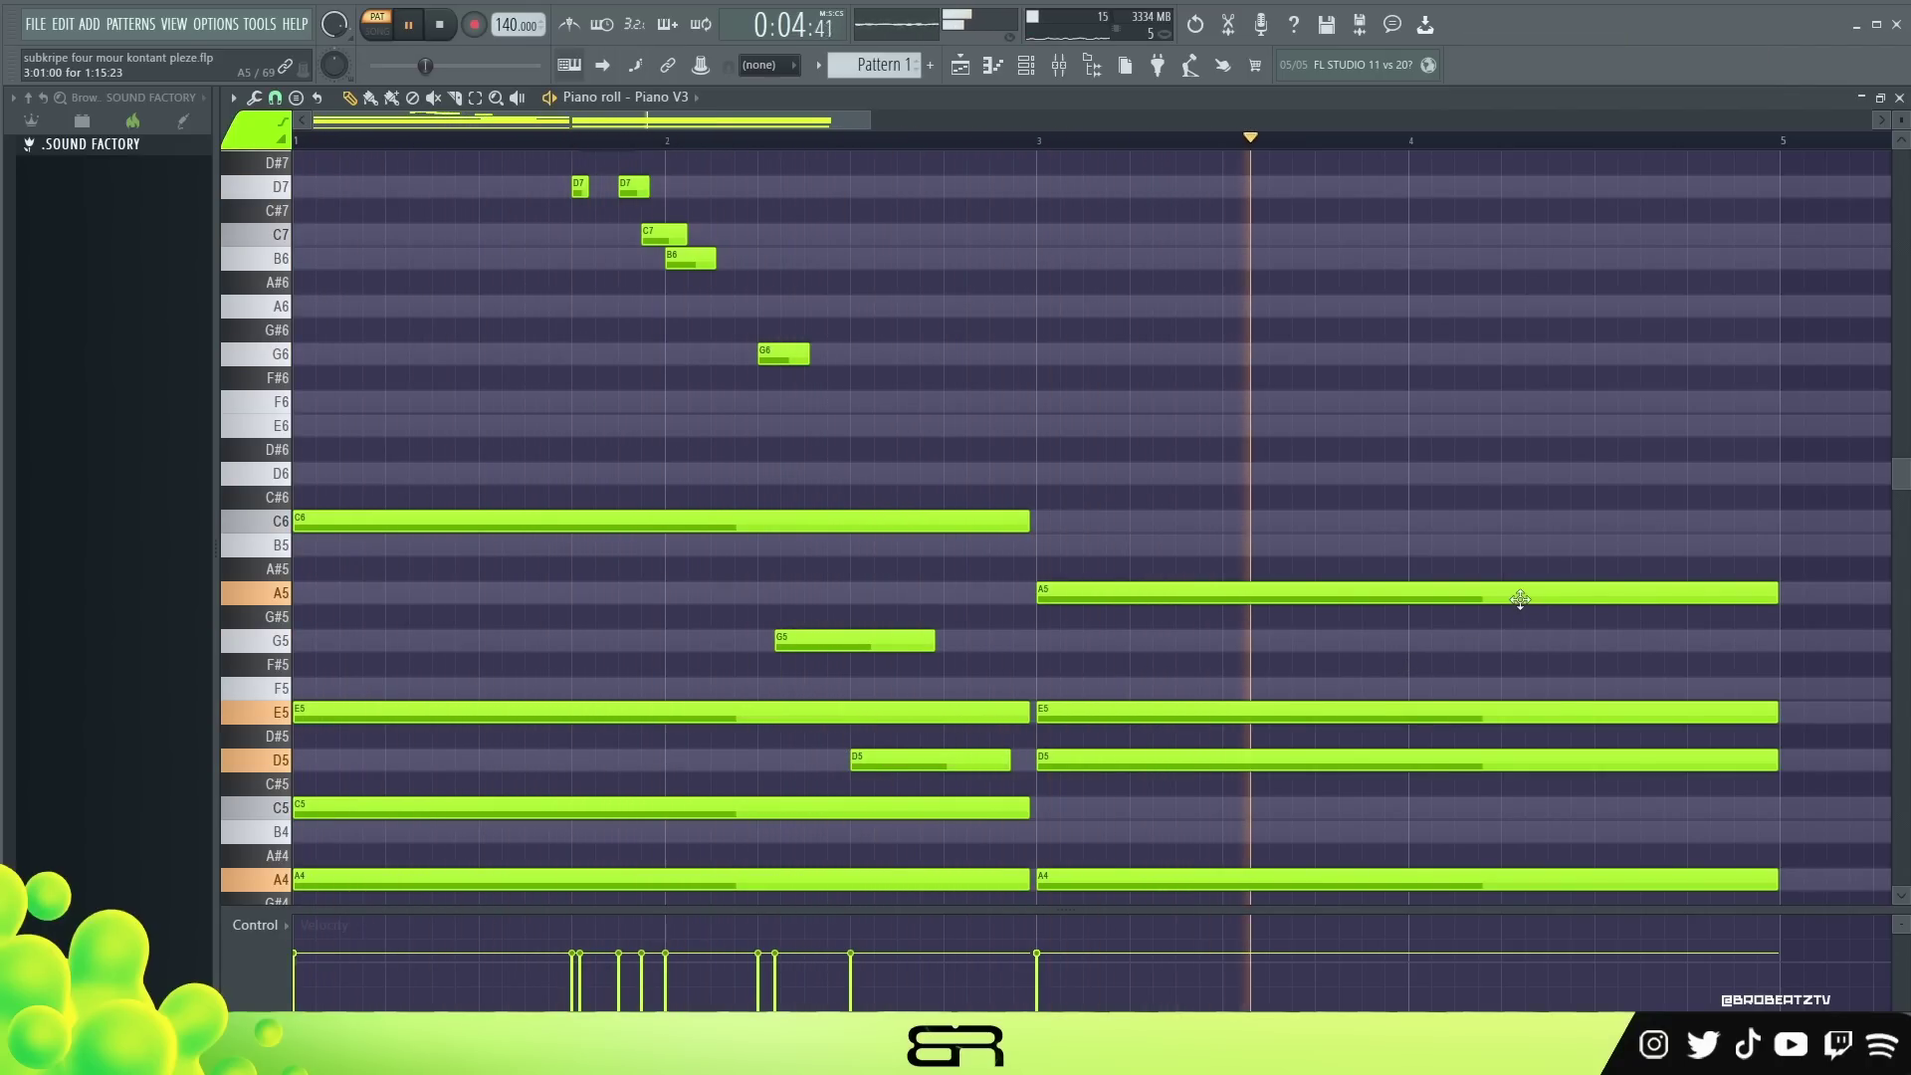
pyautogui.press('space')
pyautogui.moveTo(1163, 716); pyautogui.dragTo(1139, 716)
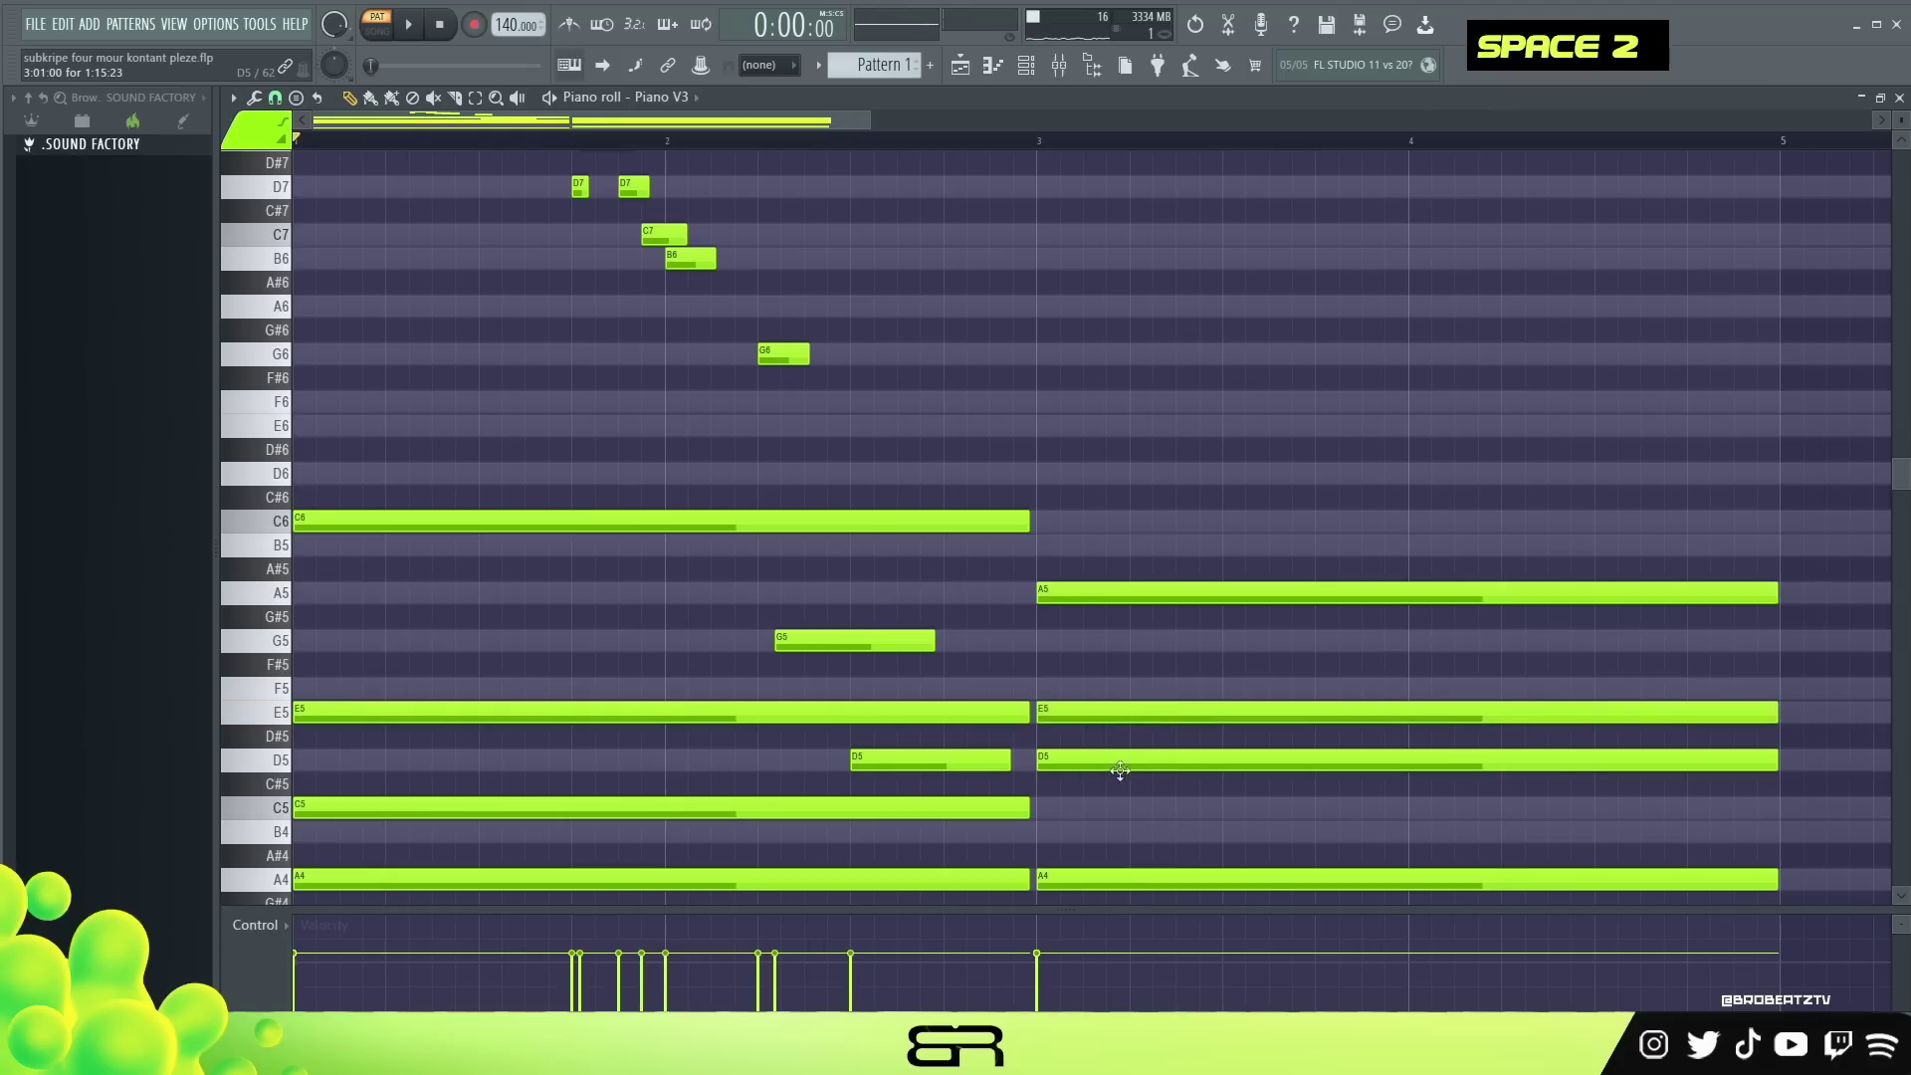
pyautogui.press('space')
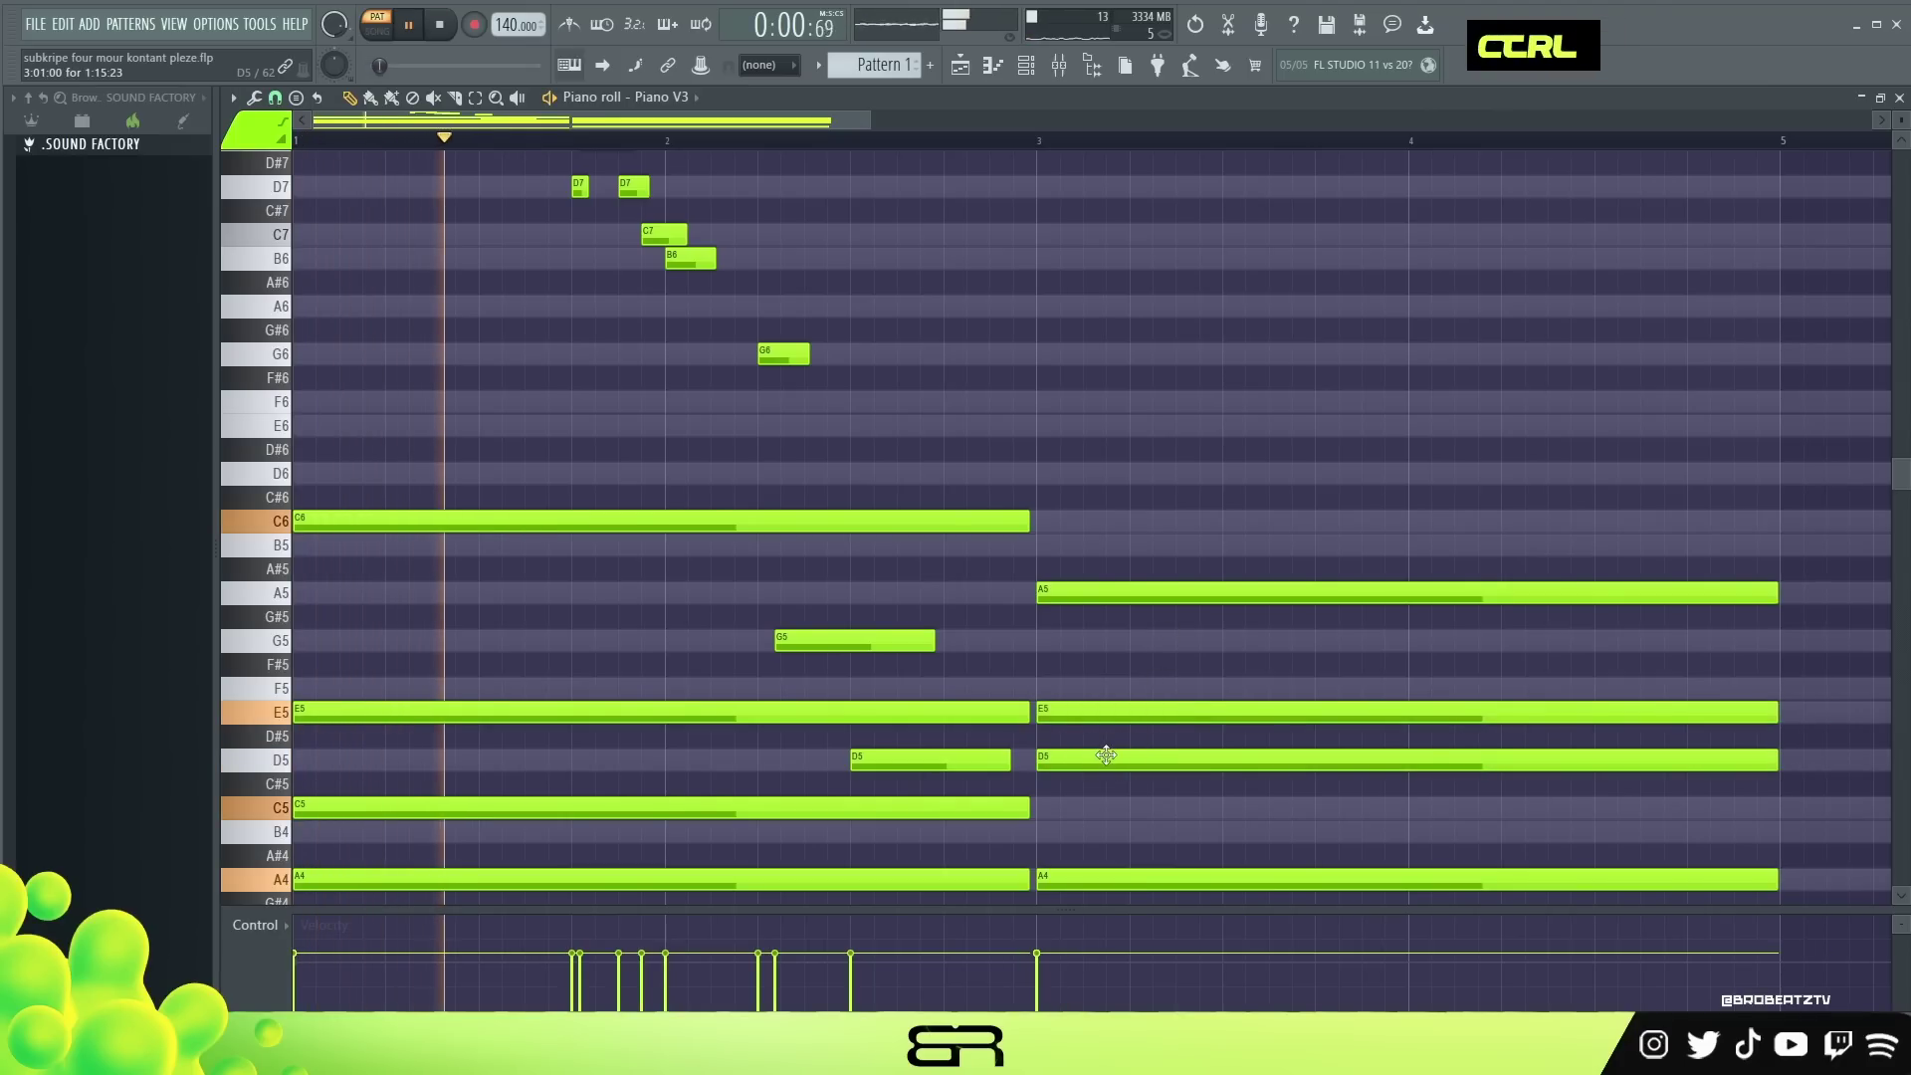
pyautogui.press('space')
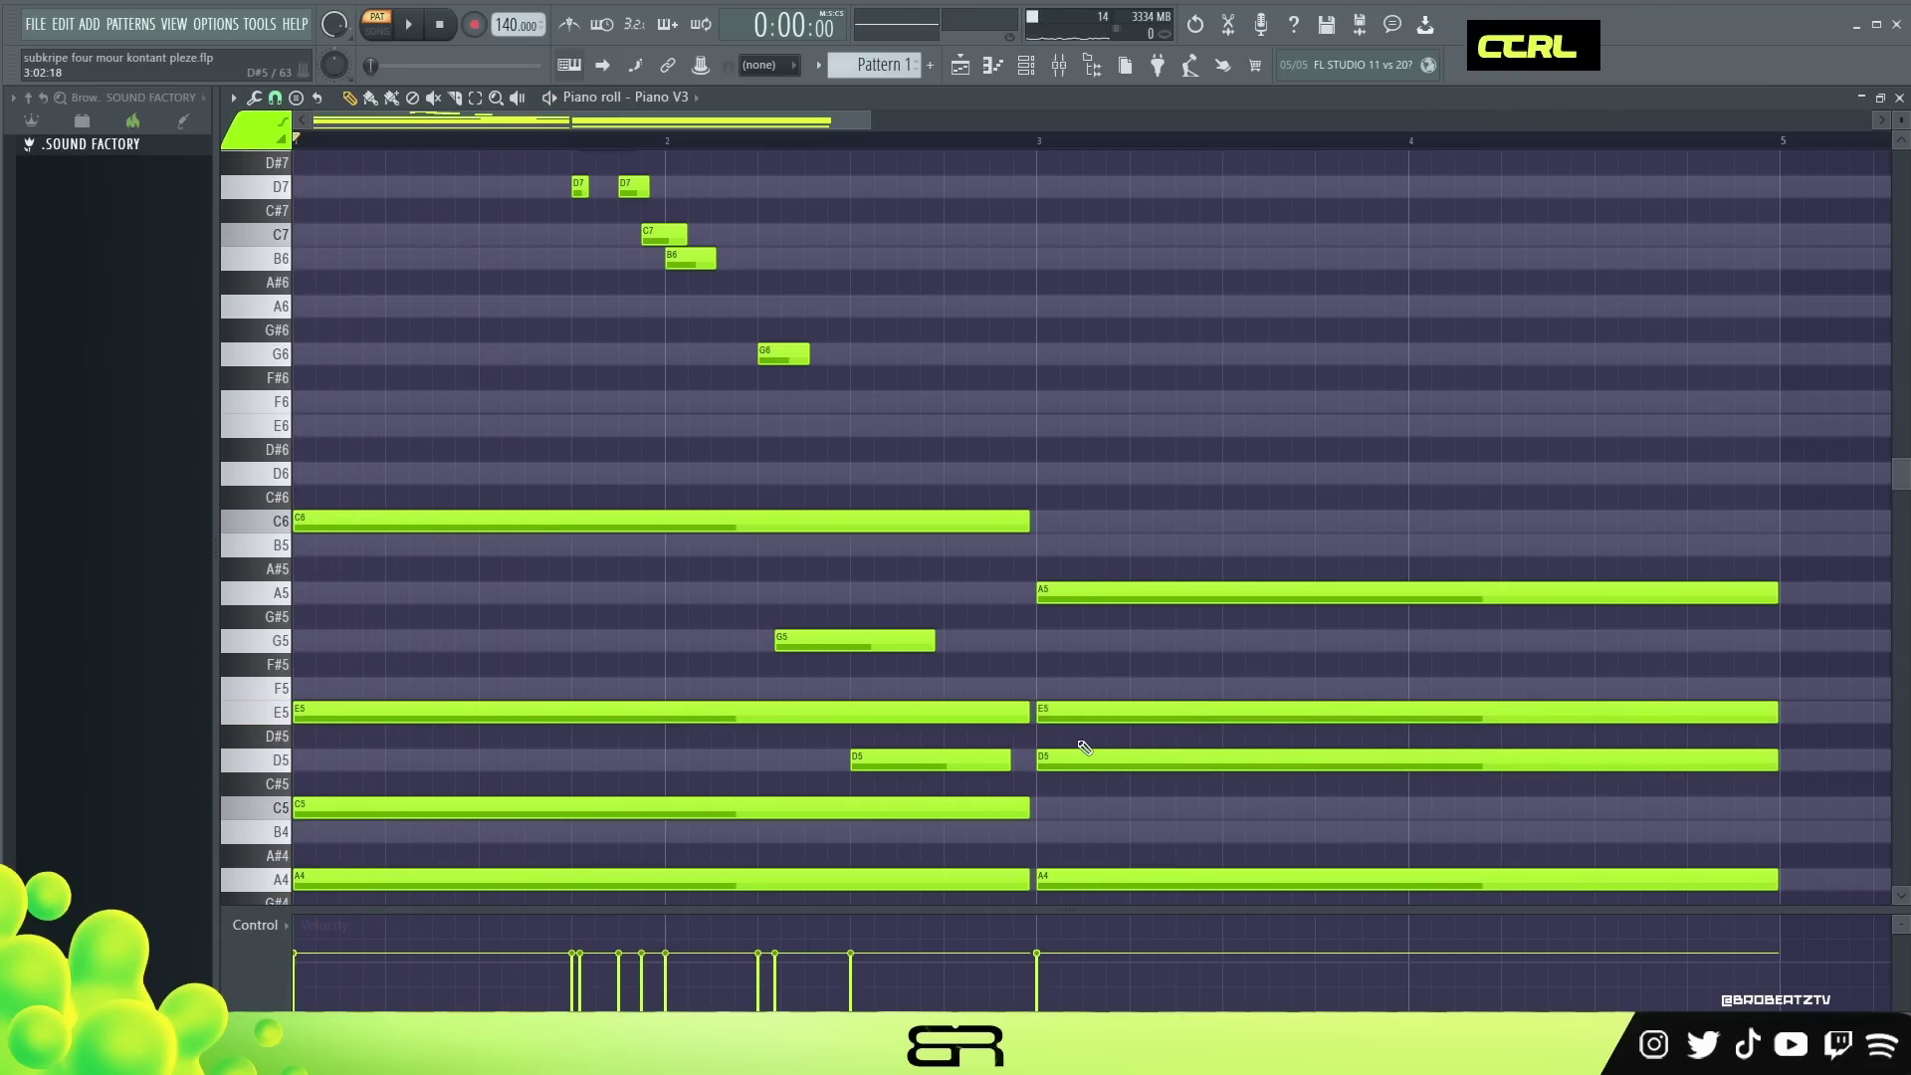
# Lower the velocity of the long D5 chord note in bar 3 and play the pattern.
pyautogui.keyDown('ctrl'); pyautogui.click(1095, 756); pyautogui.keyUp('ctrl')
pyautogui.keyDown('alt'); pyautogui.scroll(-3, 1106, 751); pyautogui.keyUp('alt')
pyautogui.press('space')
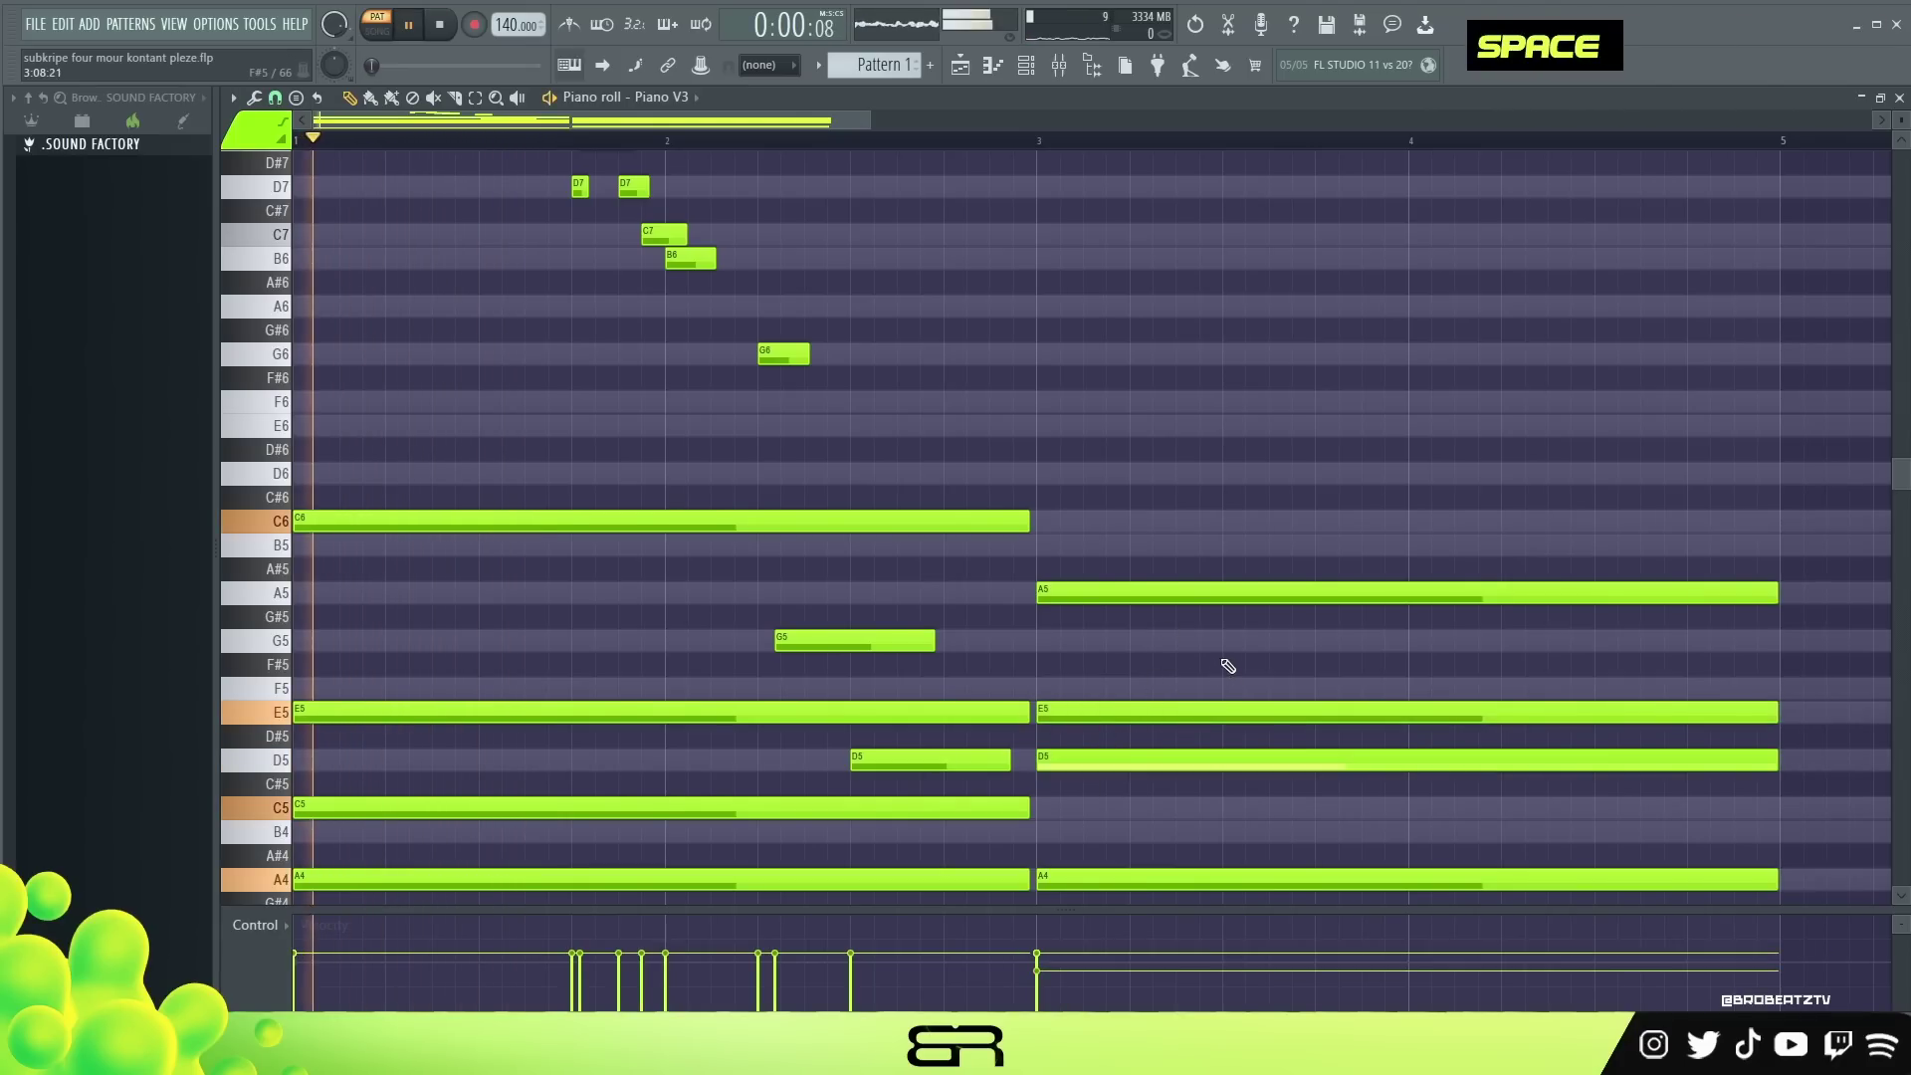
pyautogui.scroll(1, 1222, 657)
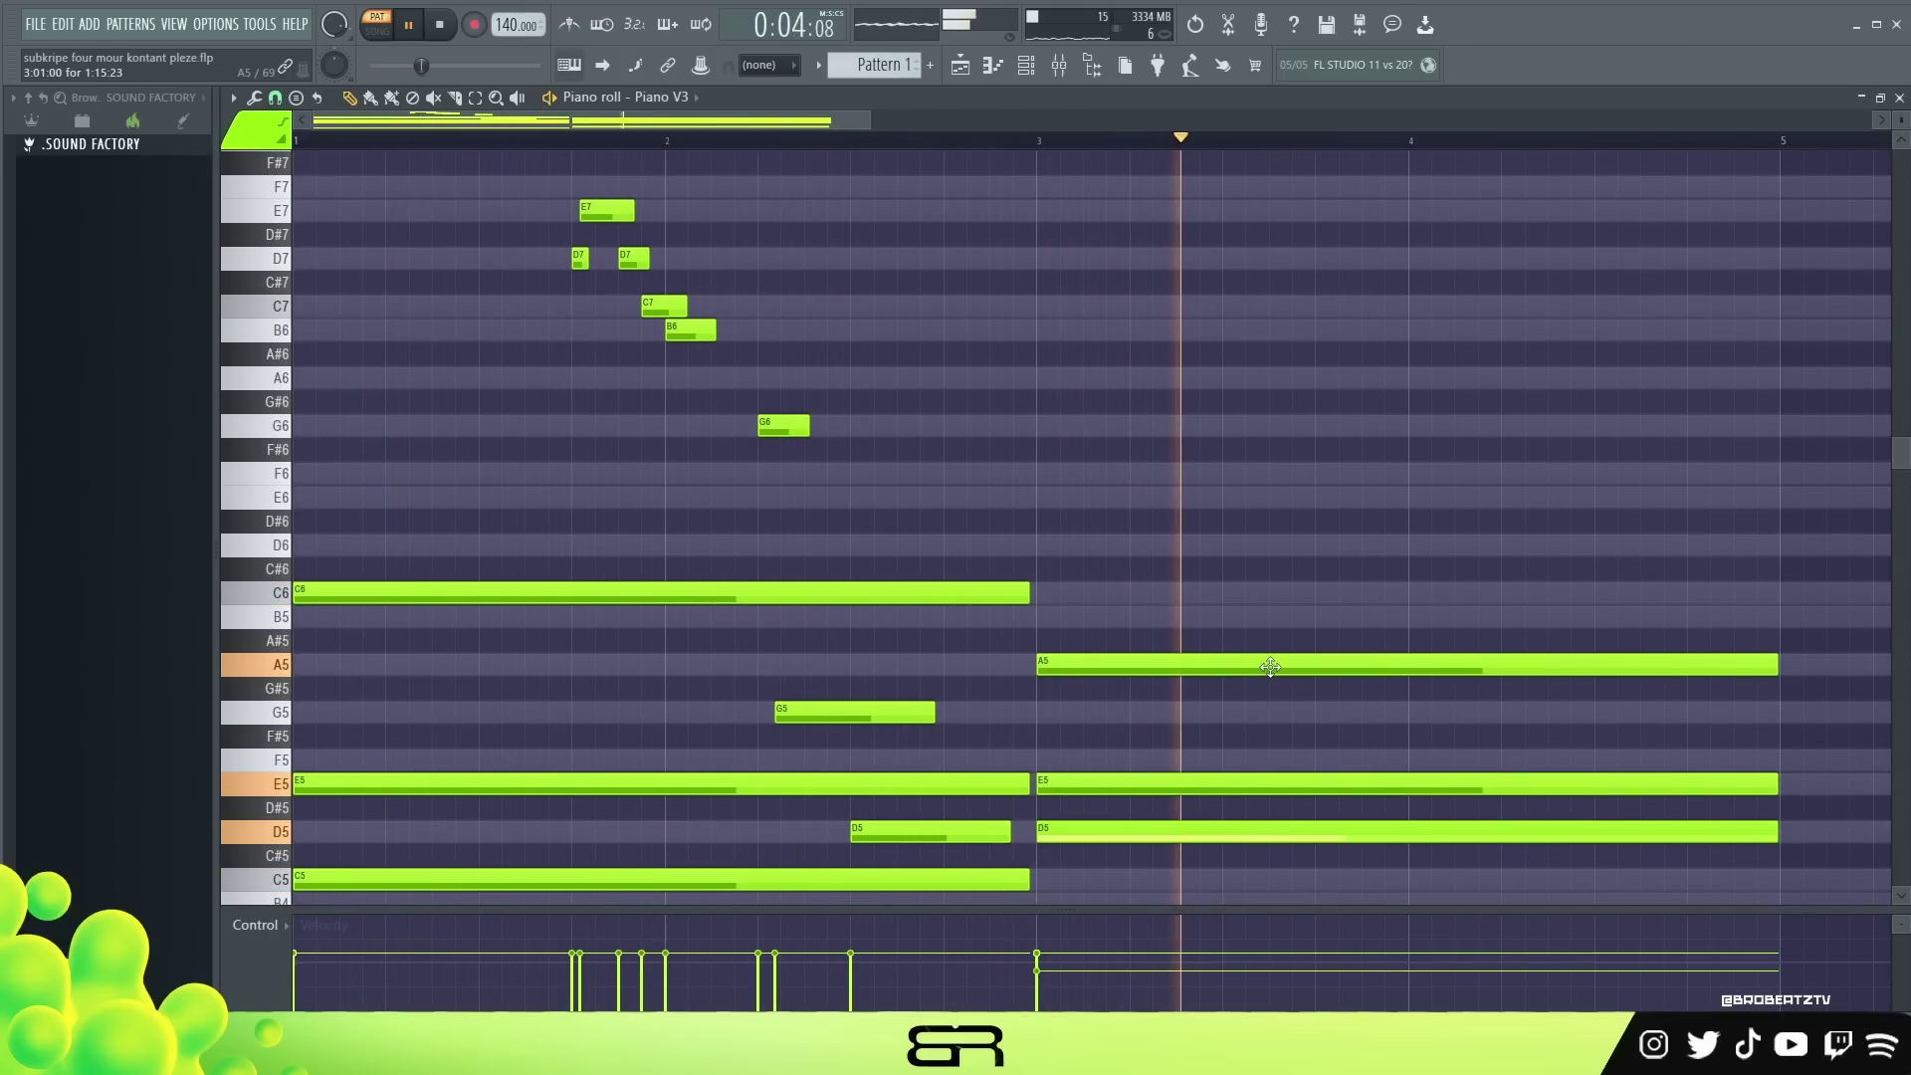
pyautogui.press('space')
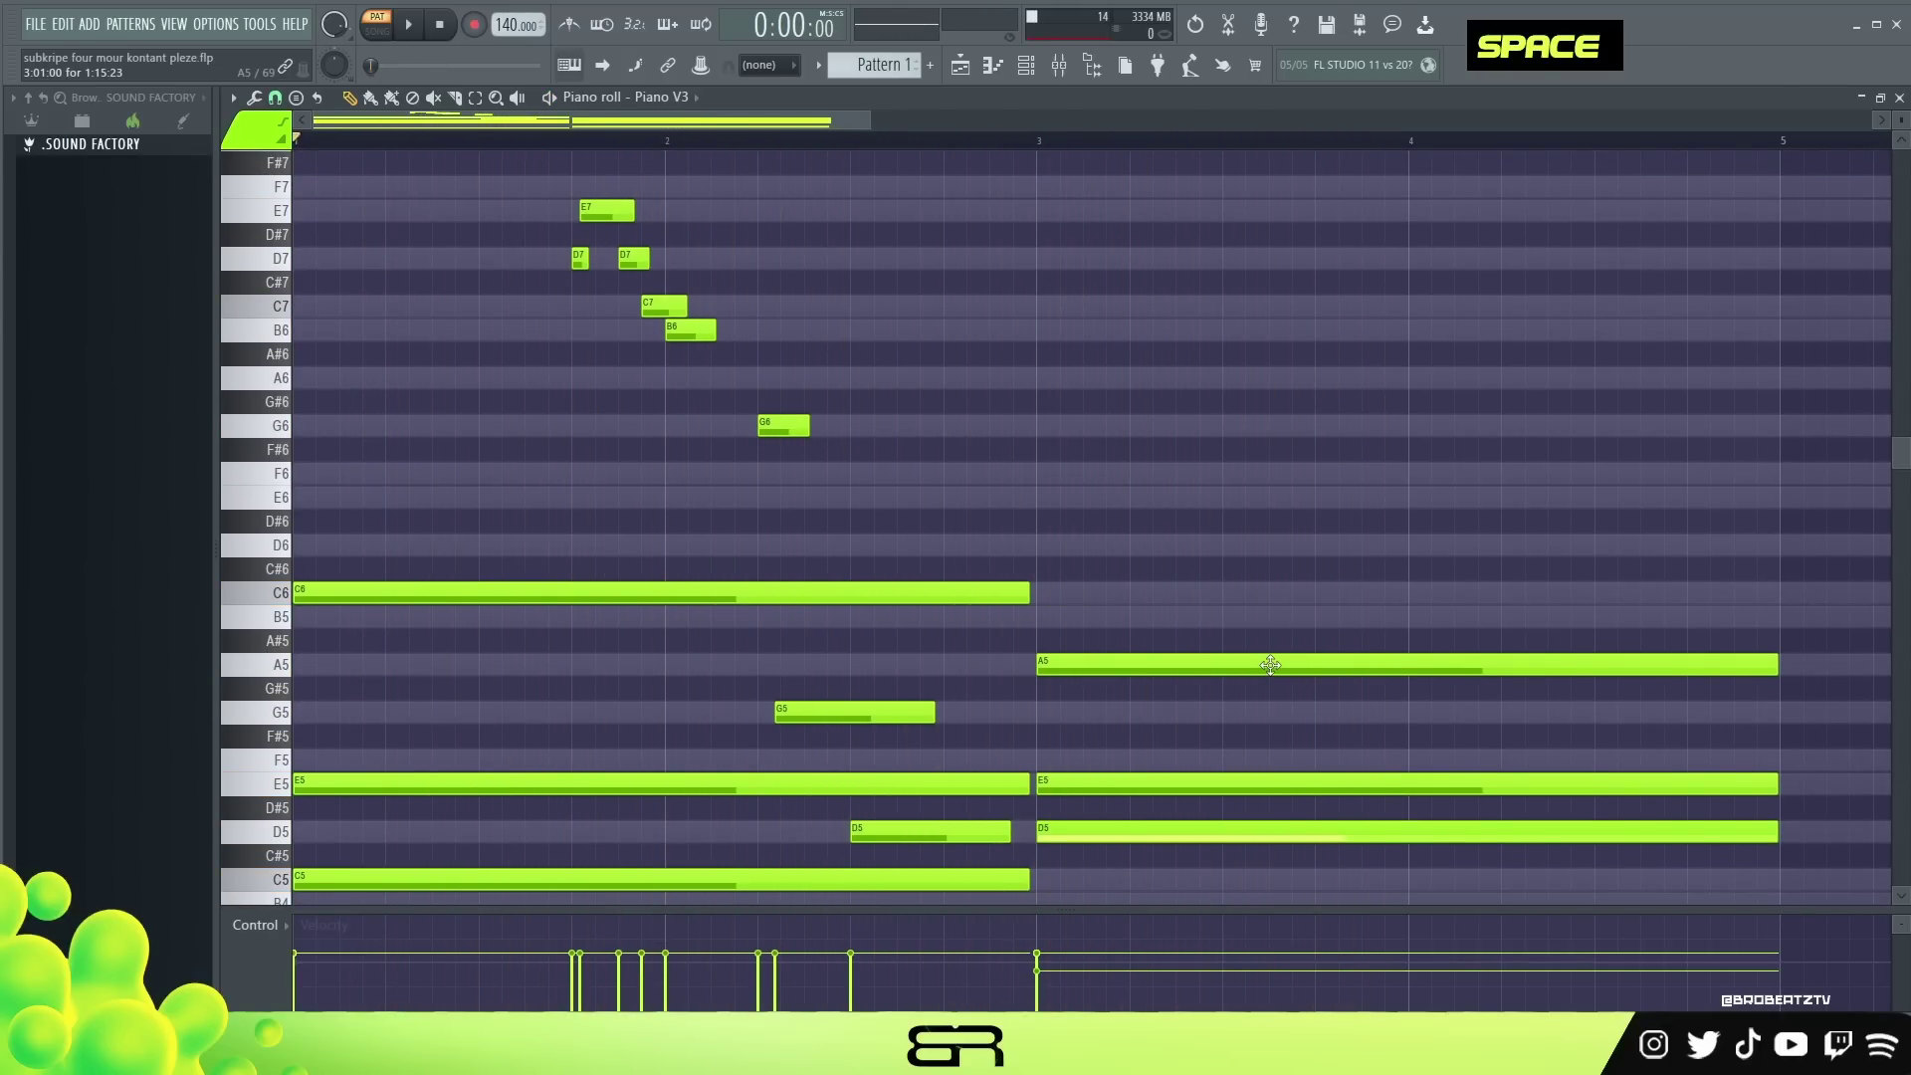
# Raise the long A5 chord note in bar 3 by one octave to A6.
pyautogui.keyDown('ctrl'); pyautogui.click(1139, 667); pyautogui.keyUp('ctrl')
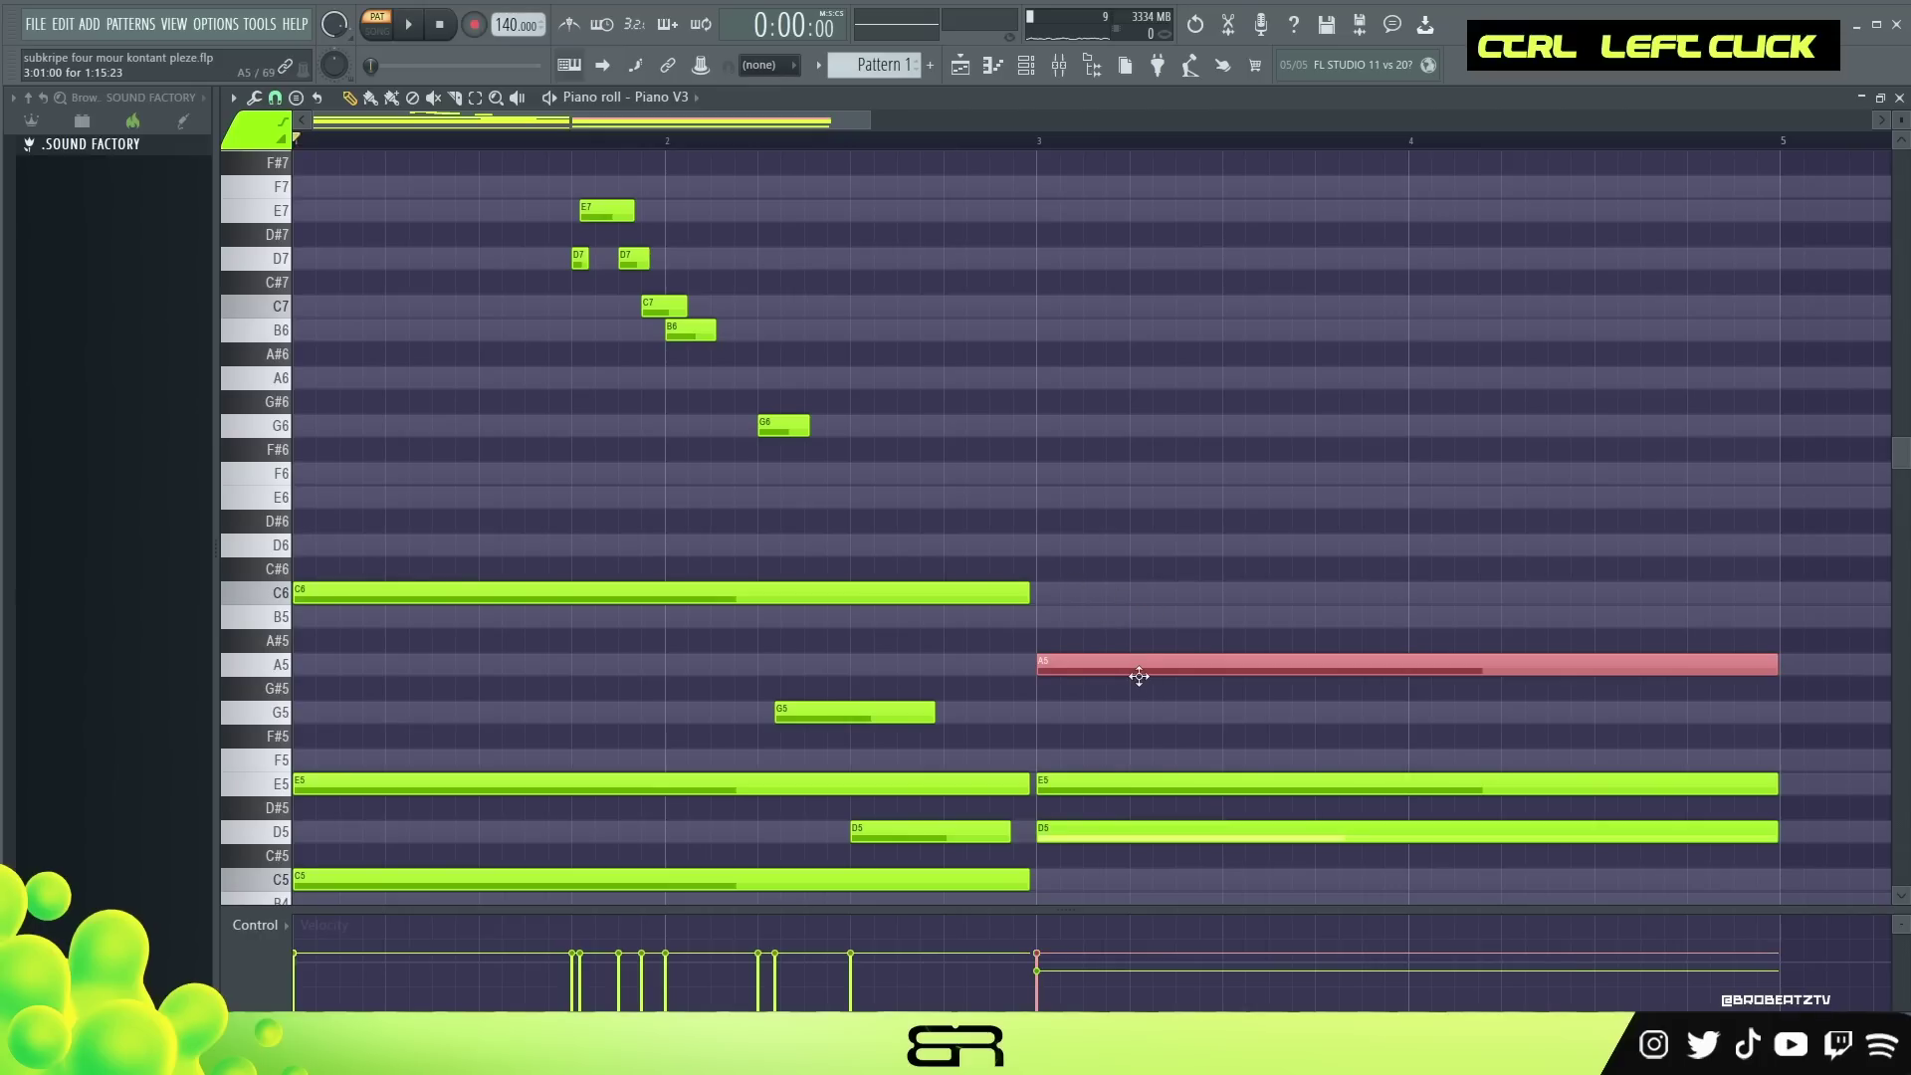
pyautogui.hotkey('ctrl', 'Up')
pyautogui.rightClick(1213, 630)
# Copy the G6 note from bar 2 to beat 2 of bar 4.
pyautogui.keyDown('ctrl'); pyautogui.click(786, 428); pyautogui.keyUp('ctrl')
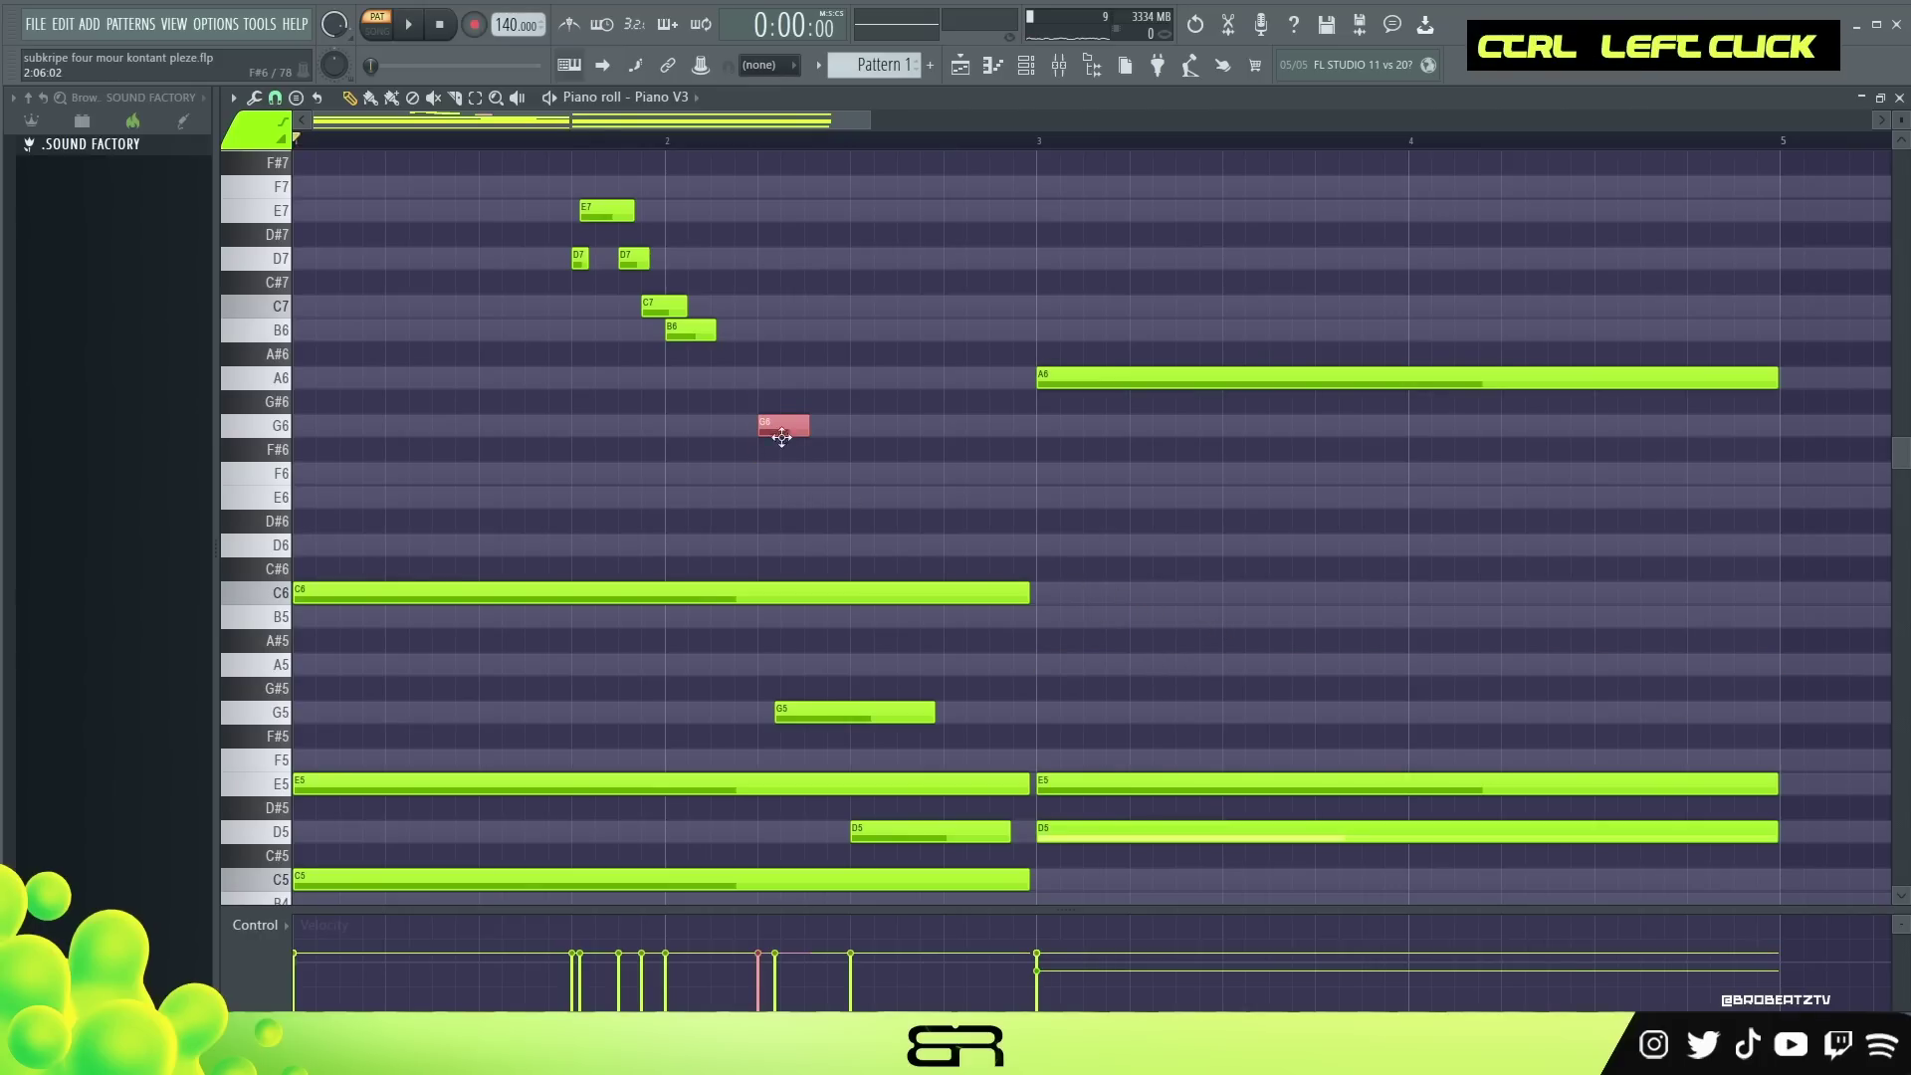
pyautogui.moveTo(1014, 438); pyautogui.dragTo(1314, 457)
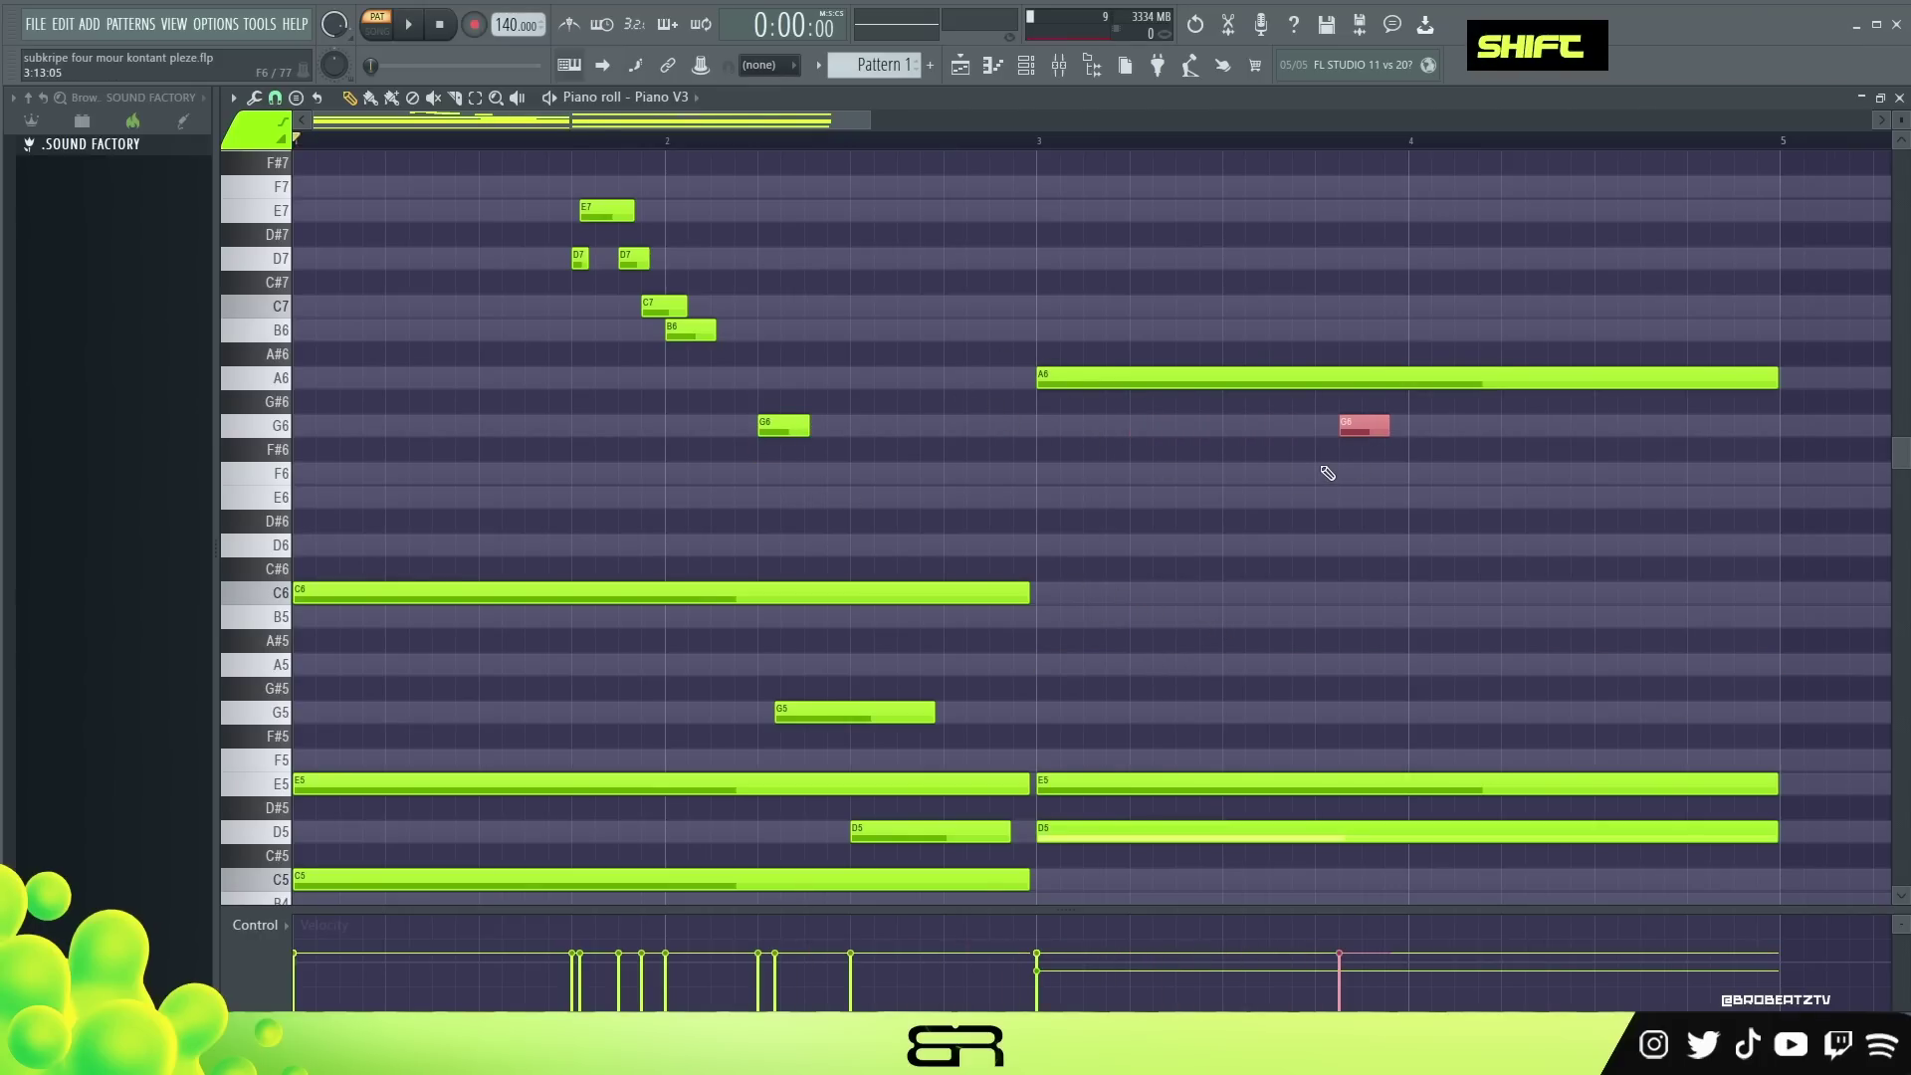
pyautogui.moveTo(1438, 428); pyautogui.dragTo(1582, 443)
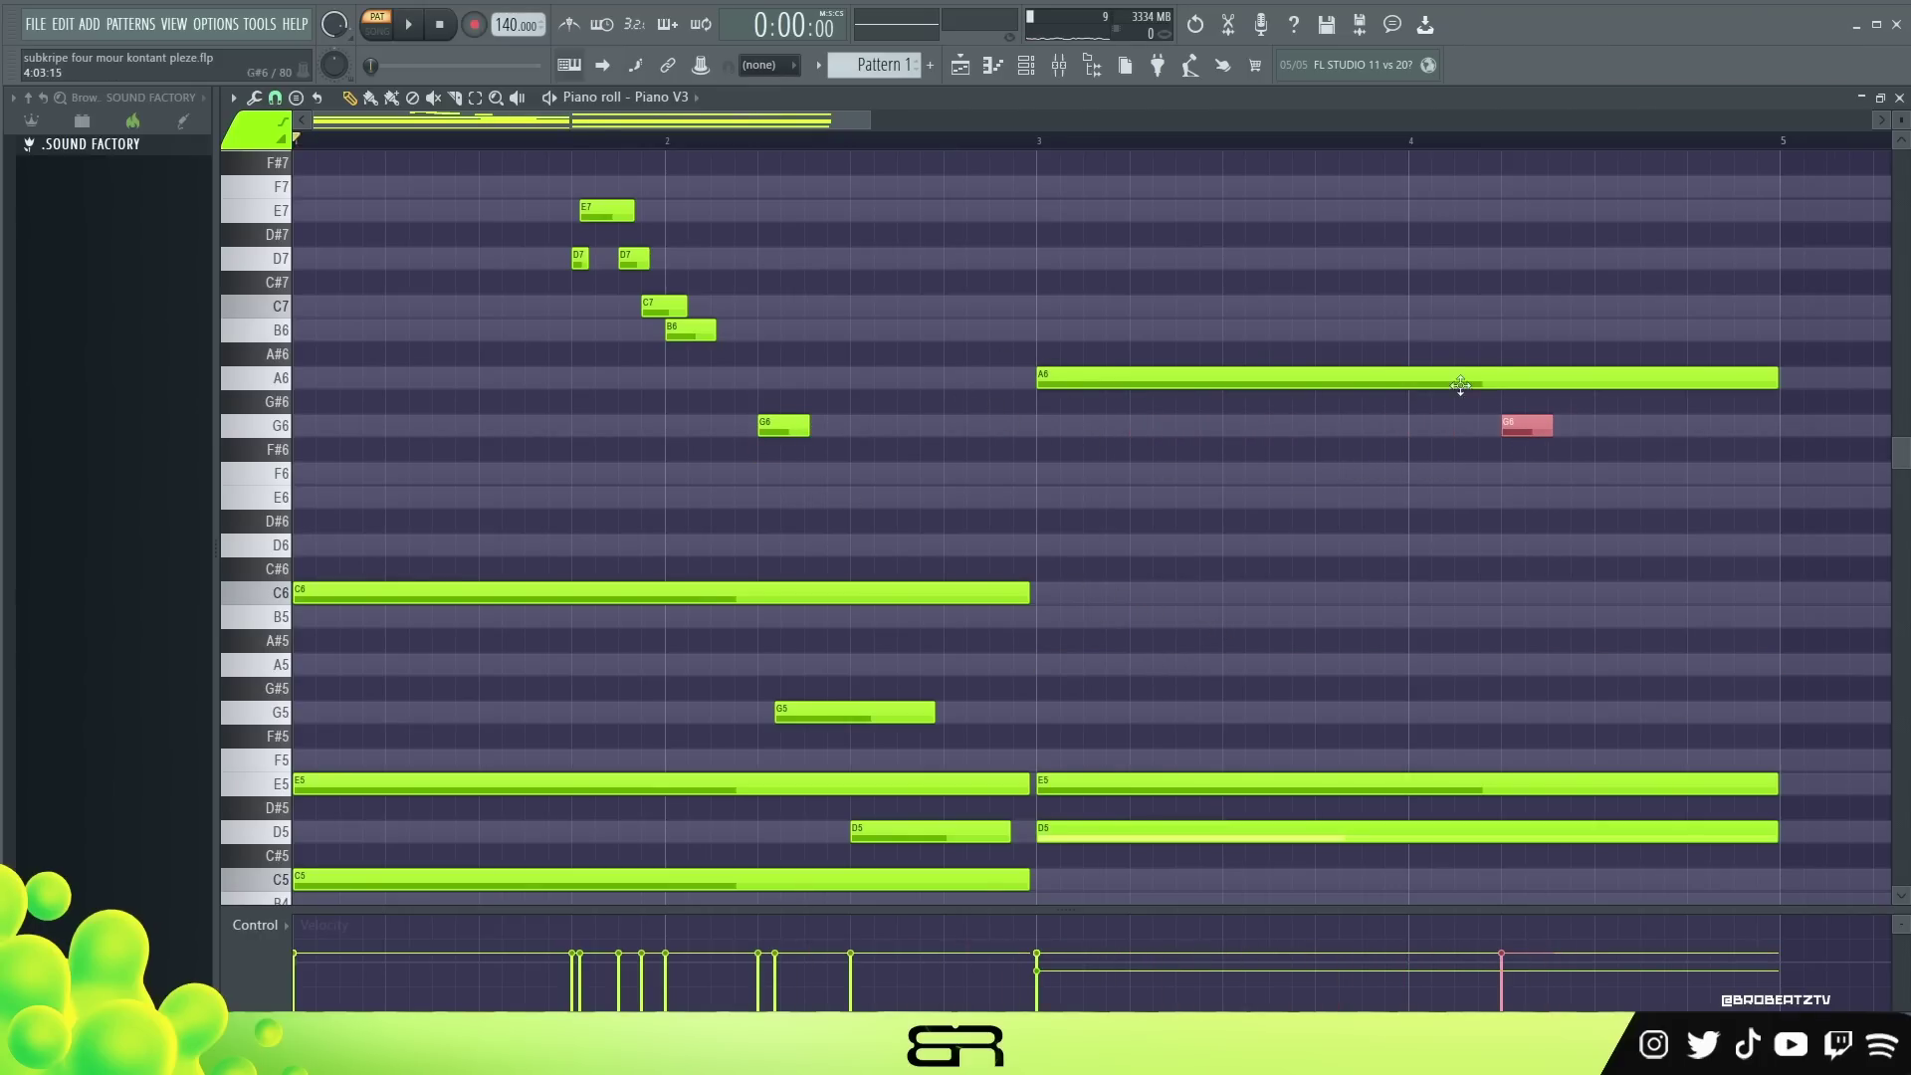
# Set the playback start just before bar 3 and play the second chord from there.
pyautogui.click(985, 139)
pyautogui.press('space')
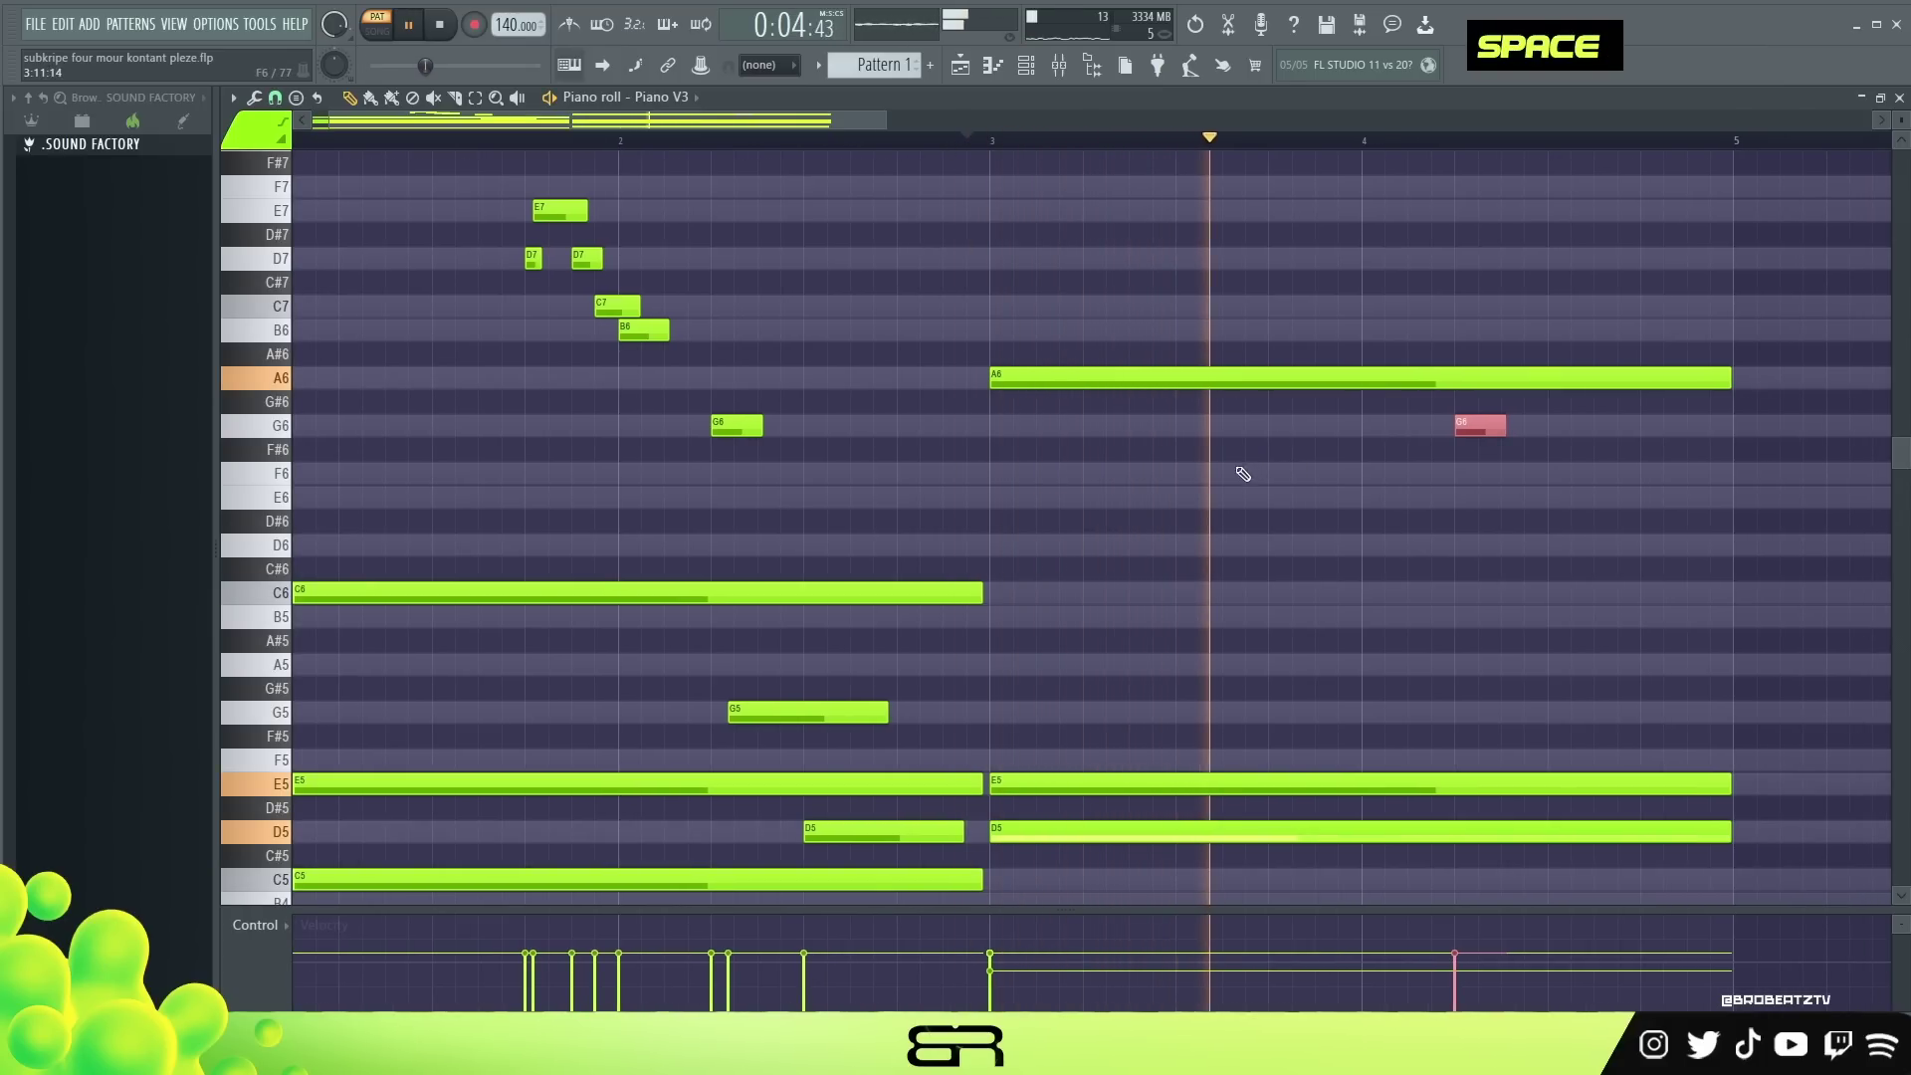
pyautogui.press('space')
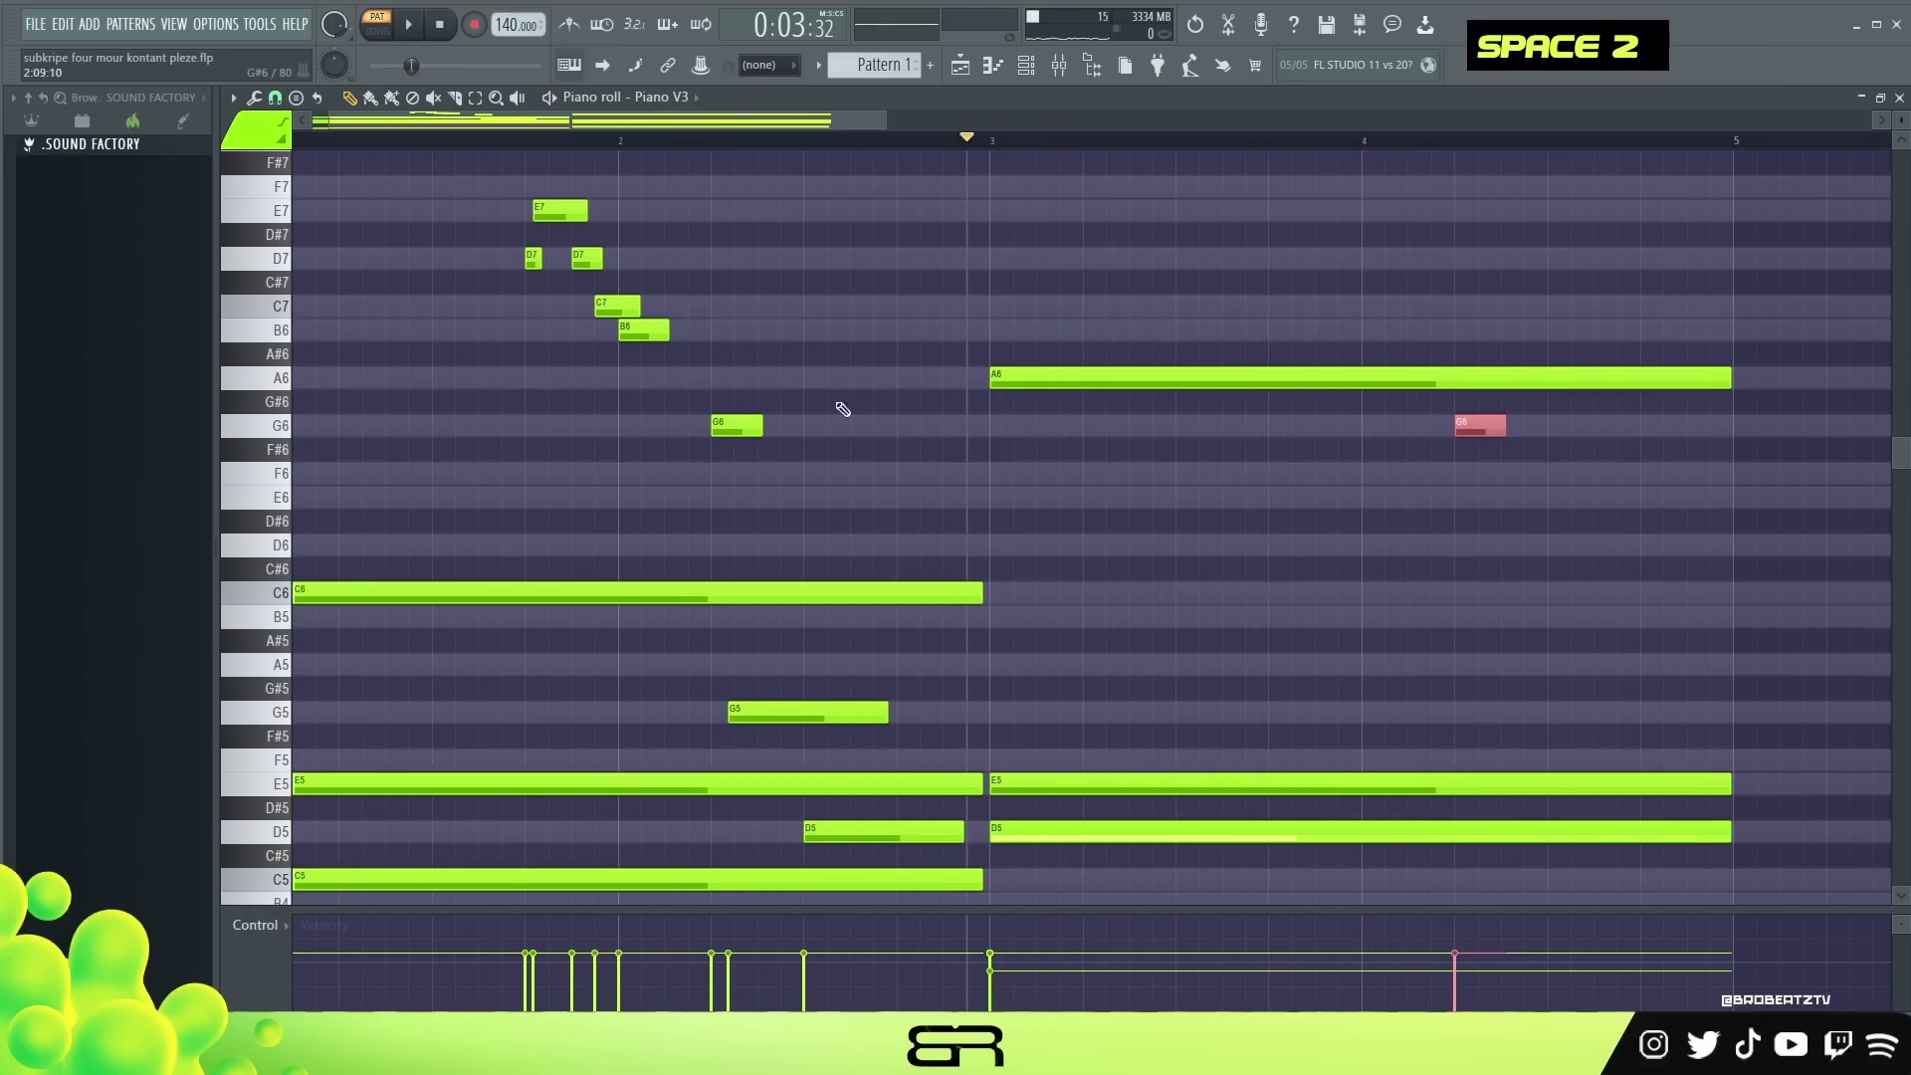
# Replace the lone G6 in bar 4 with copies of bar 2's G6, G5 and D5, and shorten the long D5 to end before its copy.
pyautogui.rightClick(1480, 425)
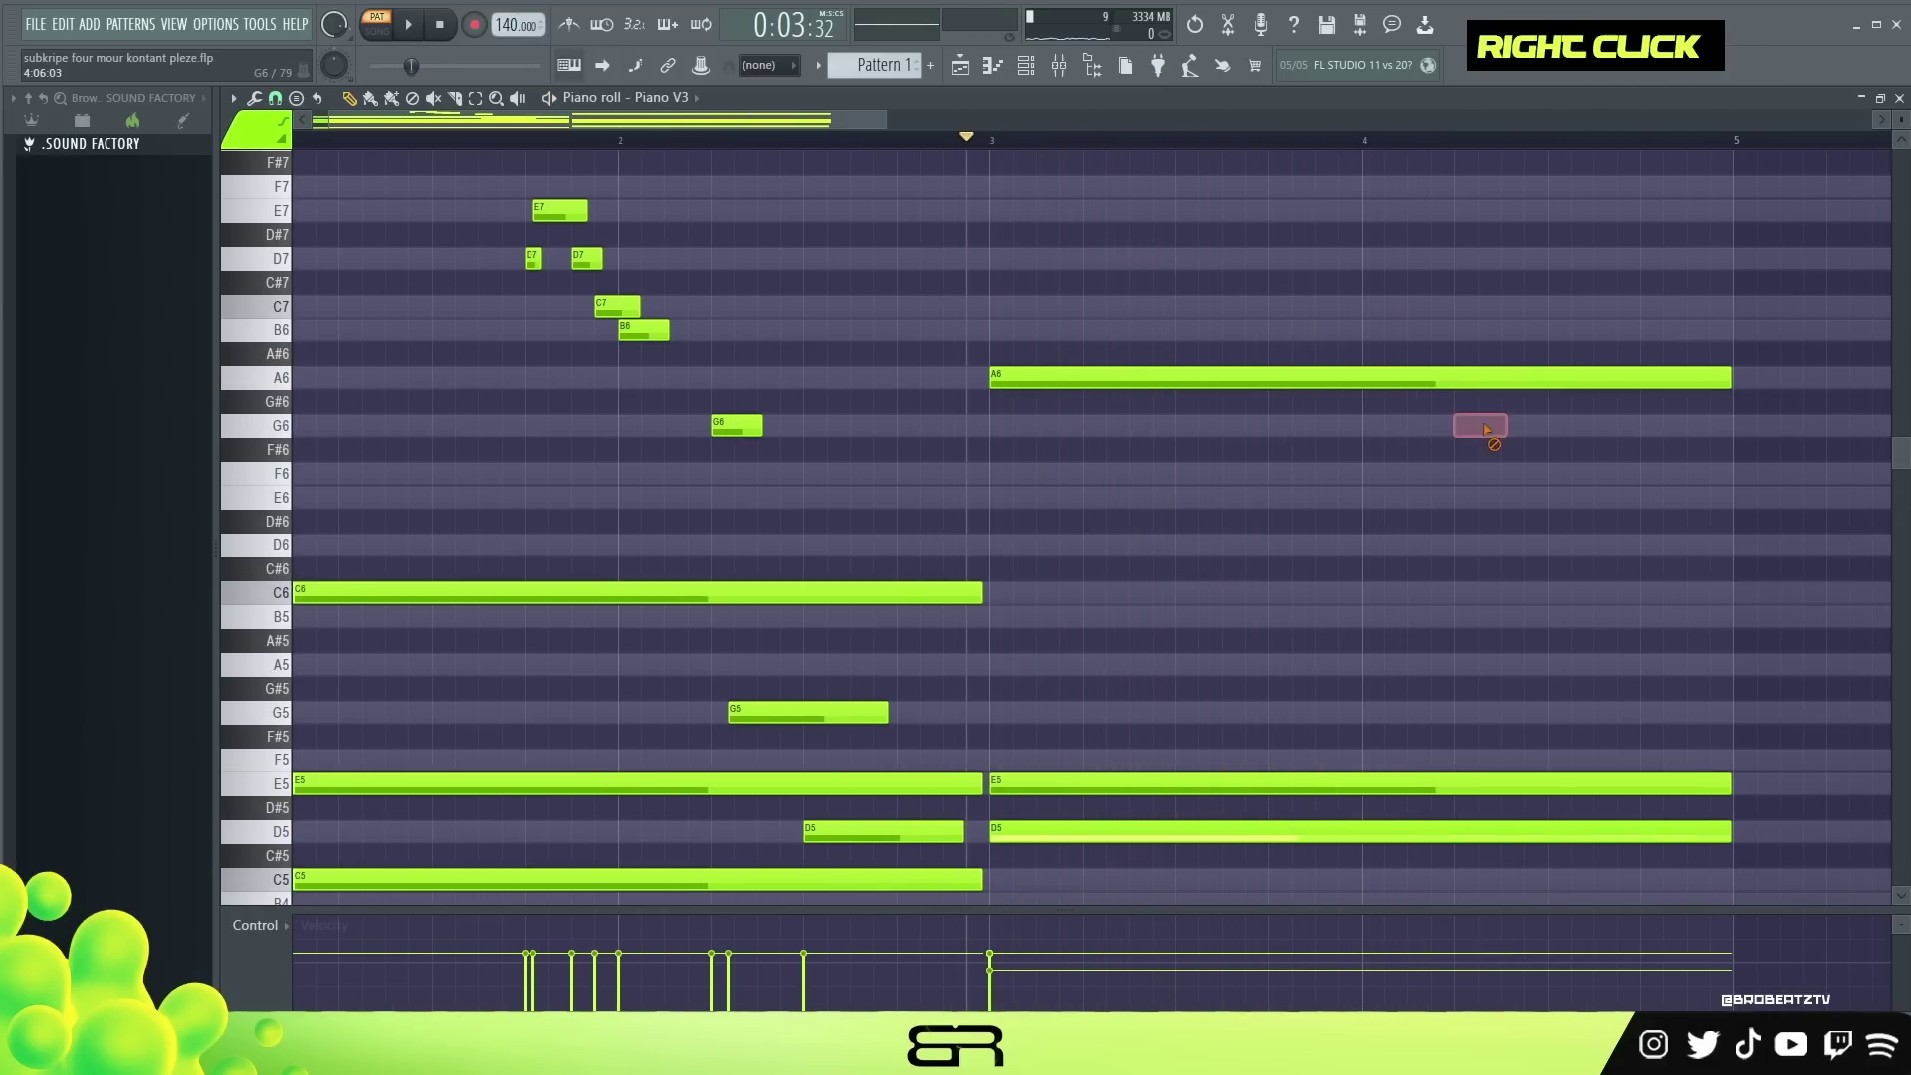
pyautogui.moveTo(779, 369); pyautogui.dragTo(742, 456)
pyautogui.keyDown('ctrl'); pyautogui.keyDown('shift'); pyautogui.click(793, 711); pyautogui.keyUp('shift'); pyautogui.keyUp('ctrl')
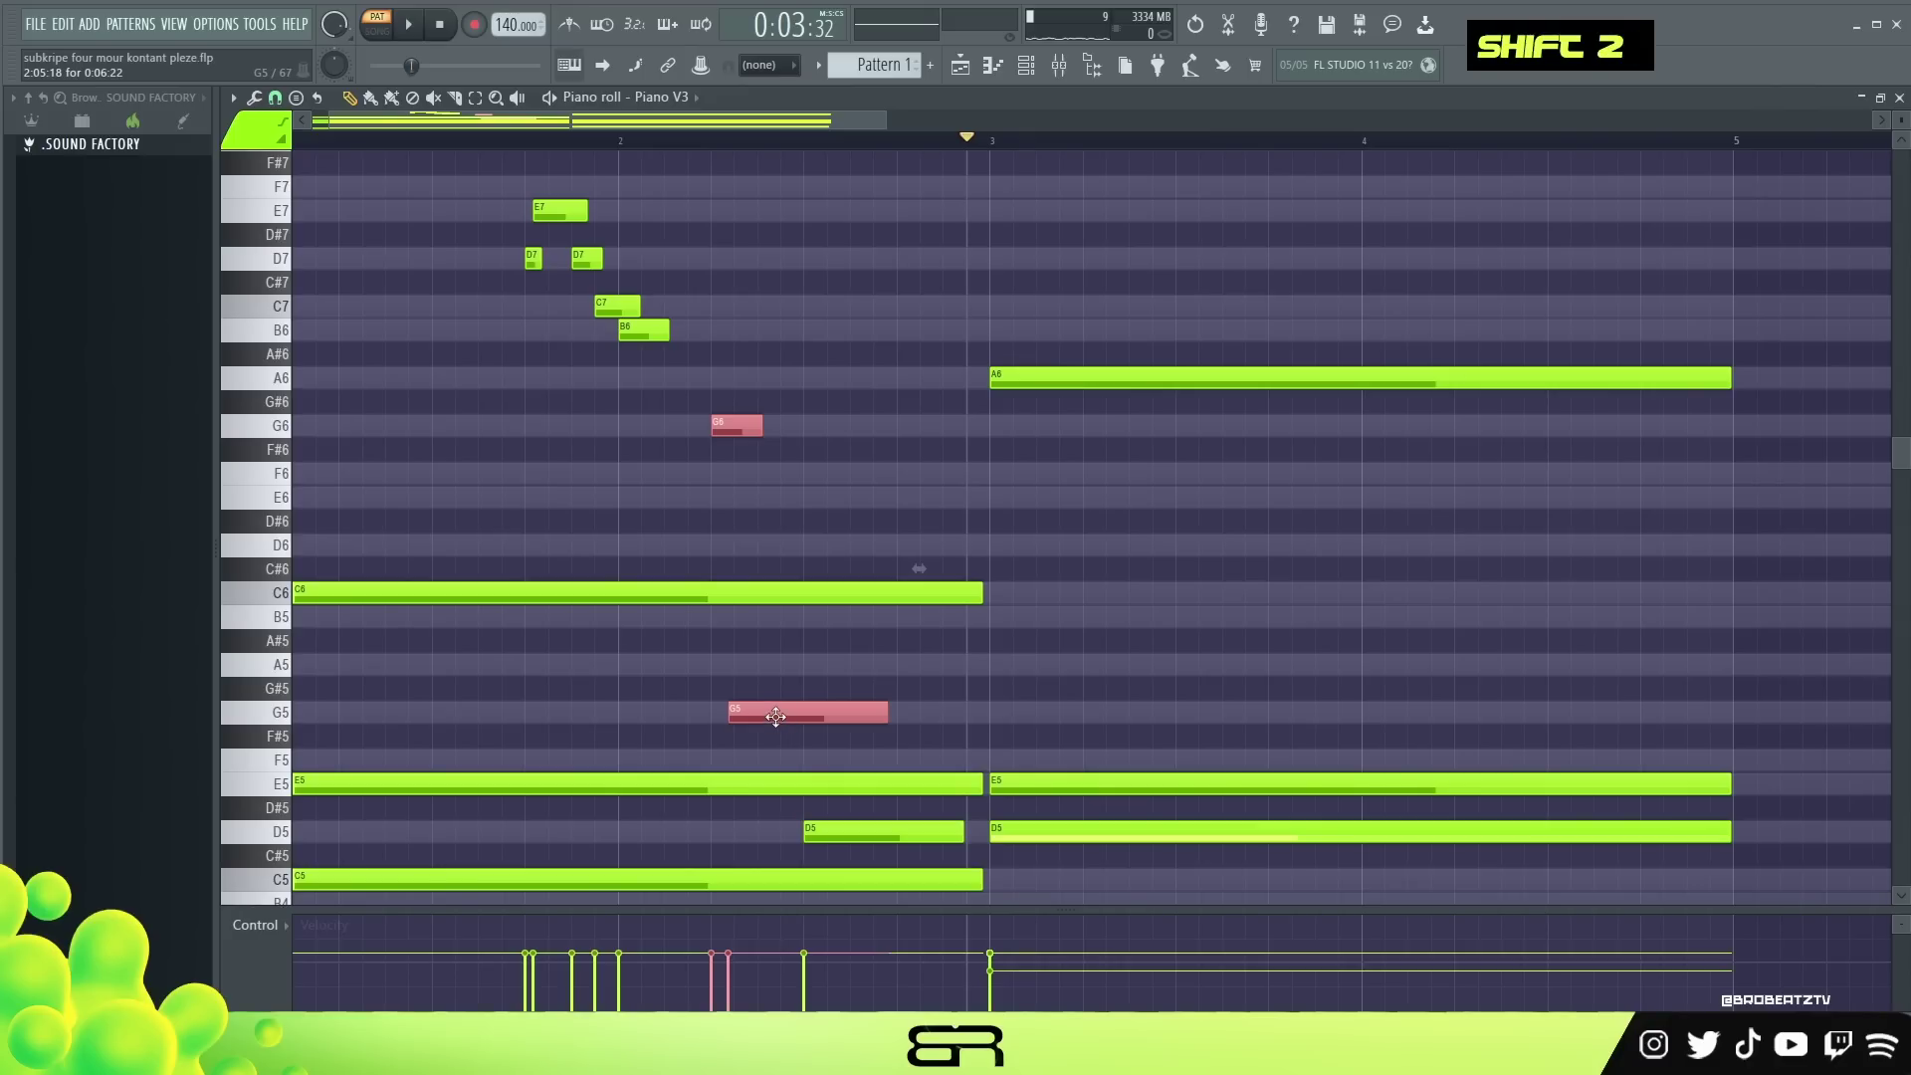
pyautogui.keyDown('ctrl'); pyautogui.keyDown('shift'); pyautogui.click(848, 830); pyautogui.keyUp('shift'); pyautogui.keyUp('ctrl')
pyautogui.keyDown('shift'); pyautogui.moveTo(727, 436); pyautogui.dragTo(1470, 436); pyautogui.keyUp('shift')
pyautogui.rightClick(1711, 704)
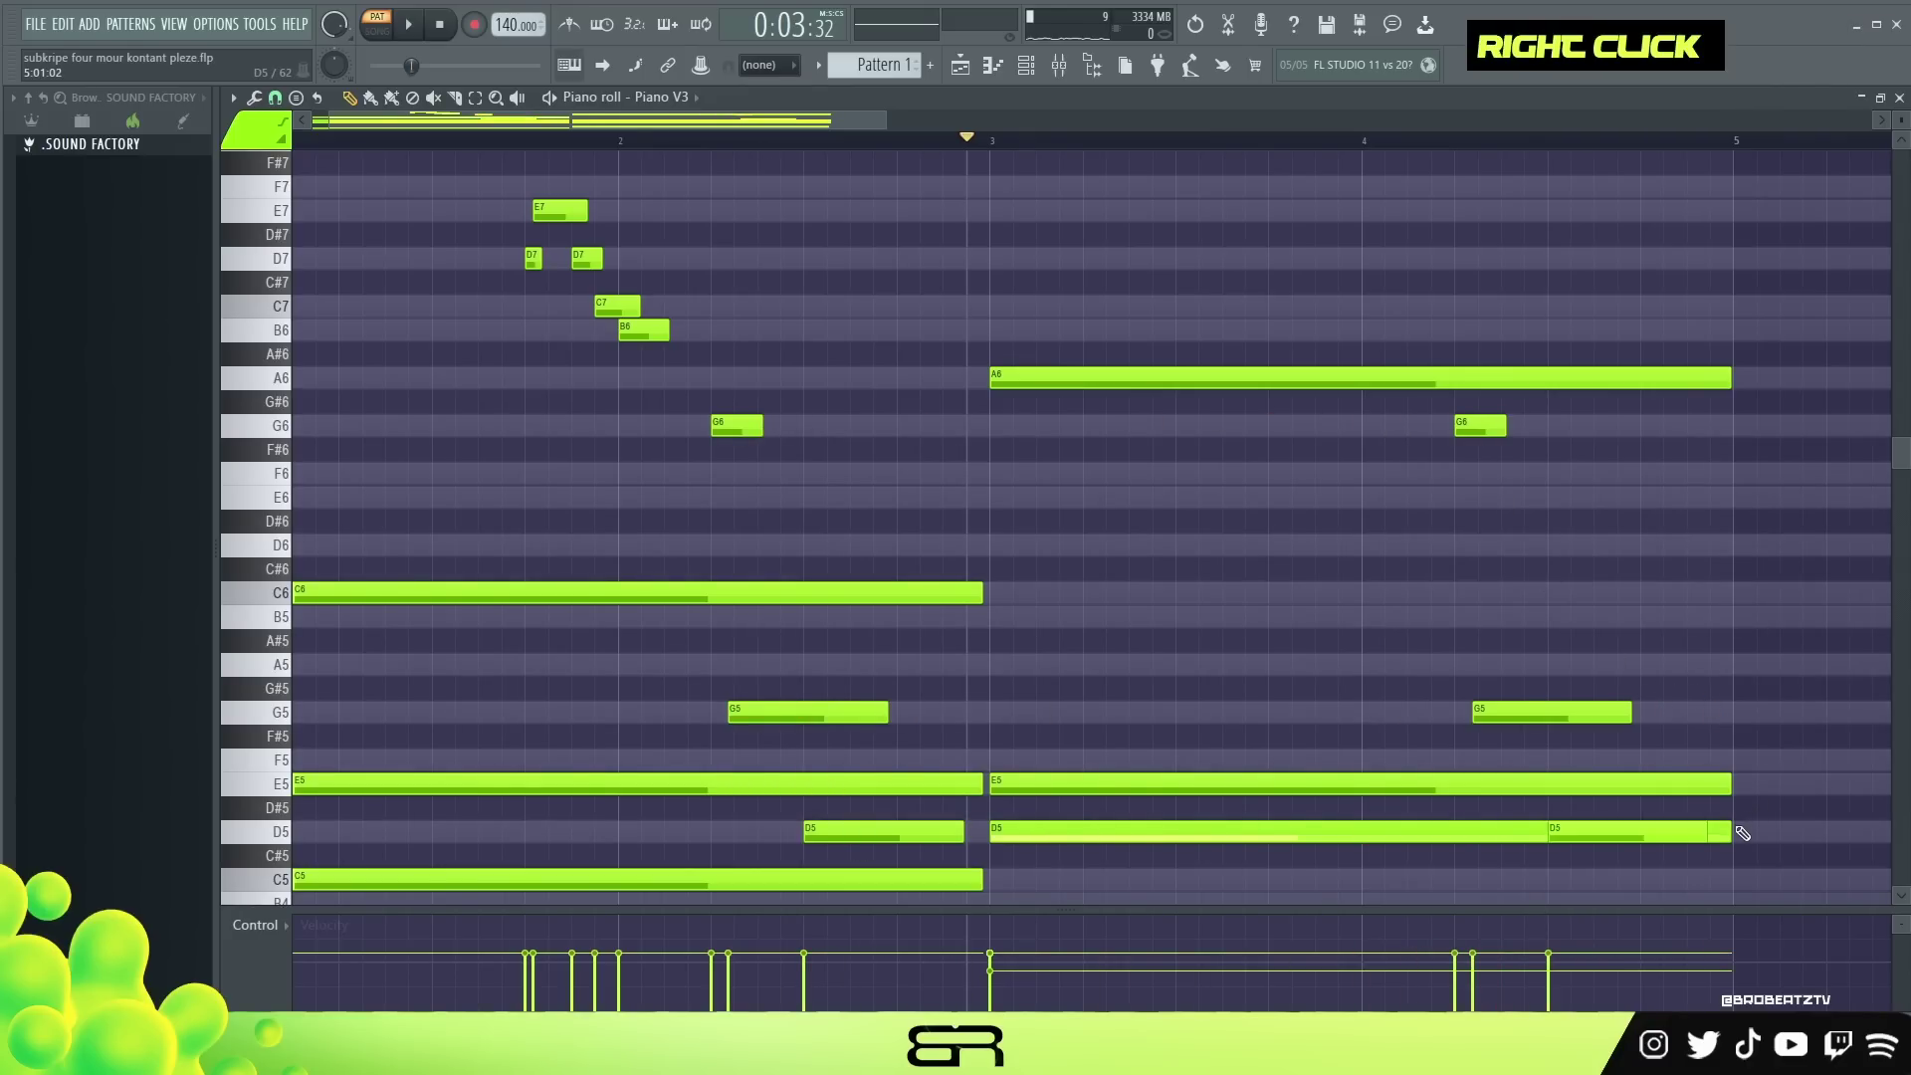
pyautogui.keyDown('alt'); pyautogui.moveTo(1729, 832); pyautogui.dragTo(1533, 859); pyautogui.keyUp('alt')
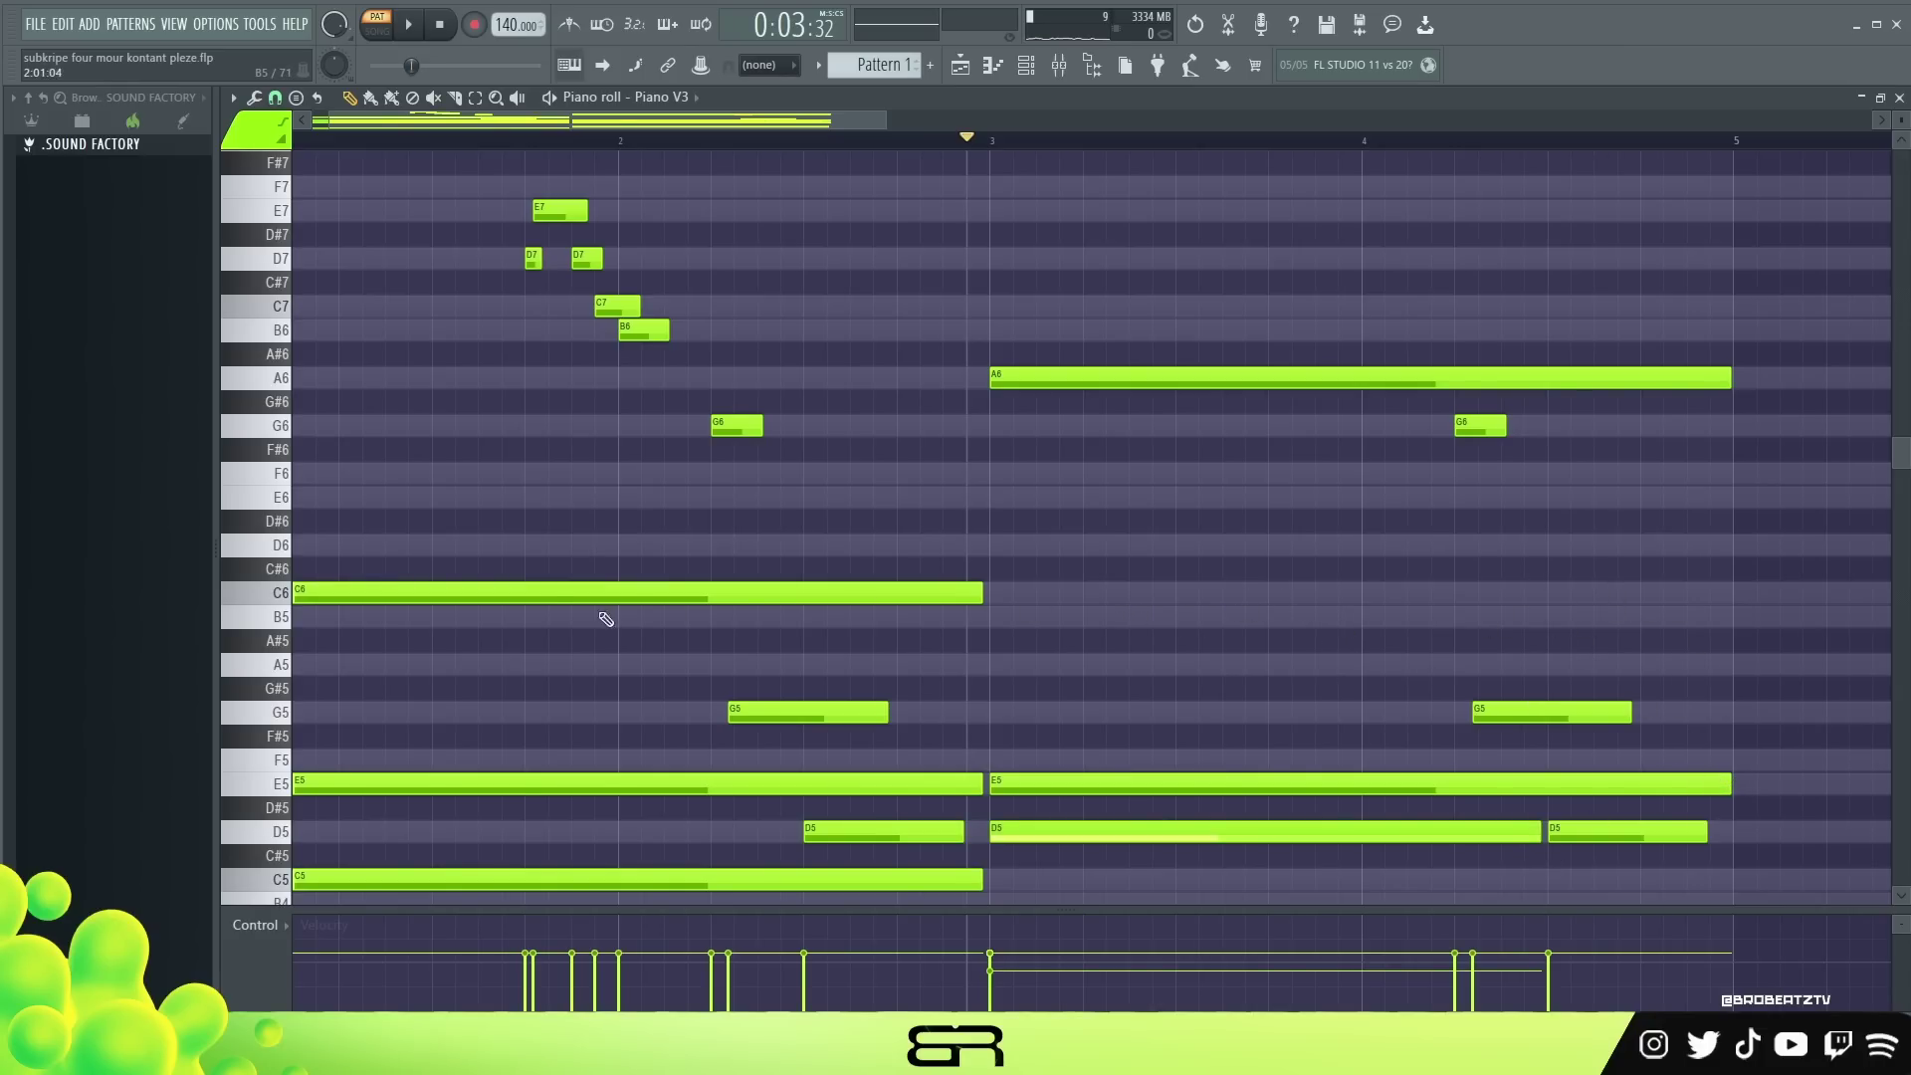
# Copy the long C6 note to step 3 of bar 4, shorten it to about three steps, and play it.
pyautogui.keyDown('ctrl'); pyautogui.click(497, 593); pyautogui.keyUp('ctrl')
pyautogui.keyDown('shift'); pyautogui.moveTo(498, 593); pyautogui.dragTo(1502, 597); pyautogui.keyUp('shift')
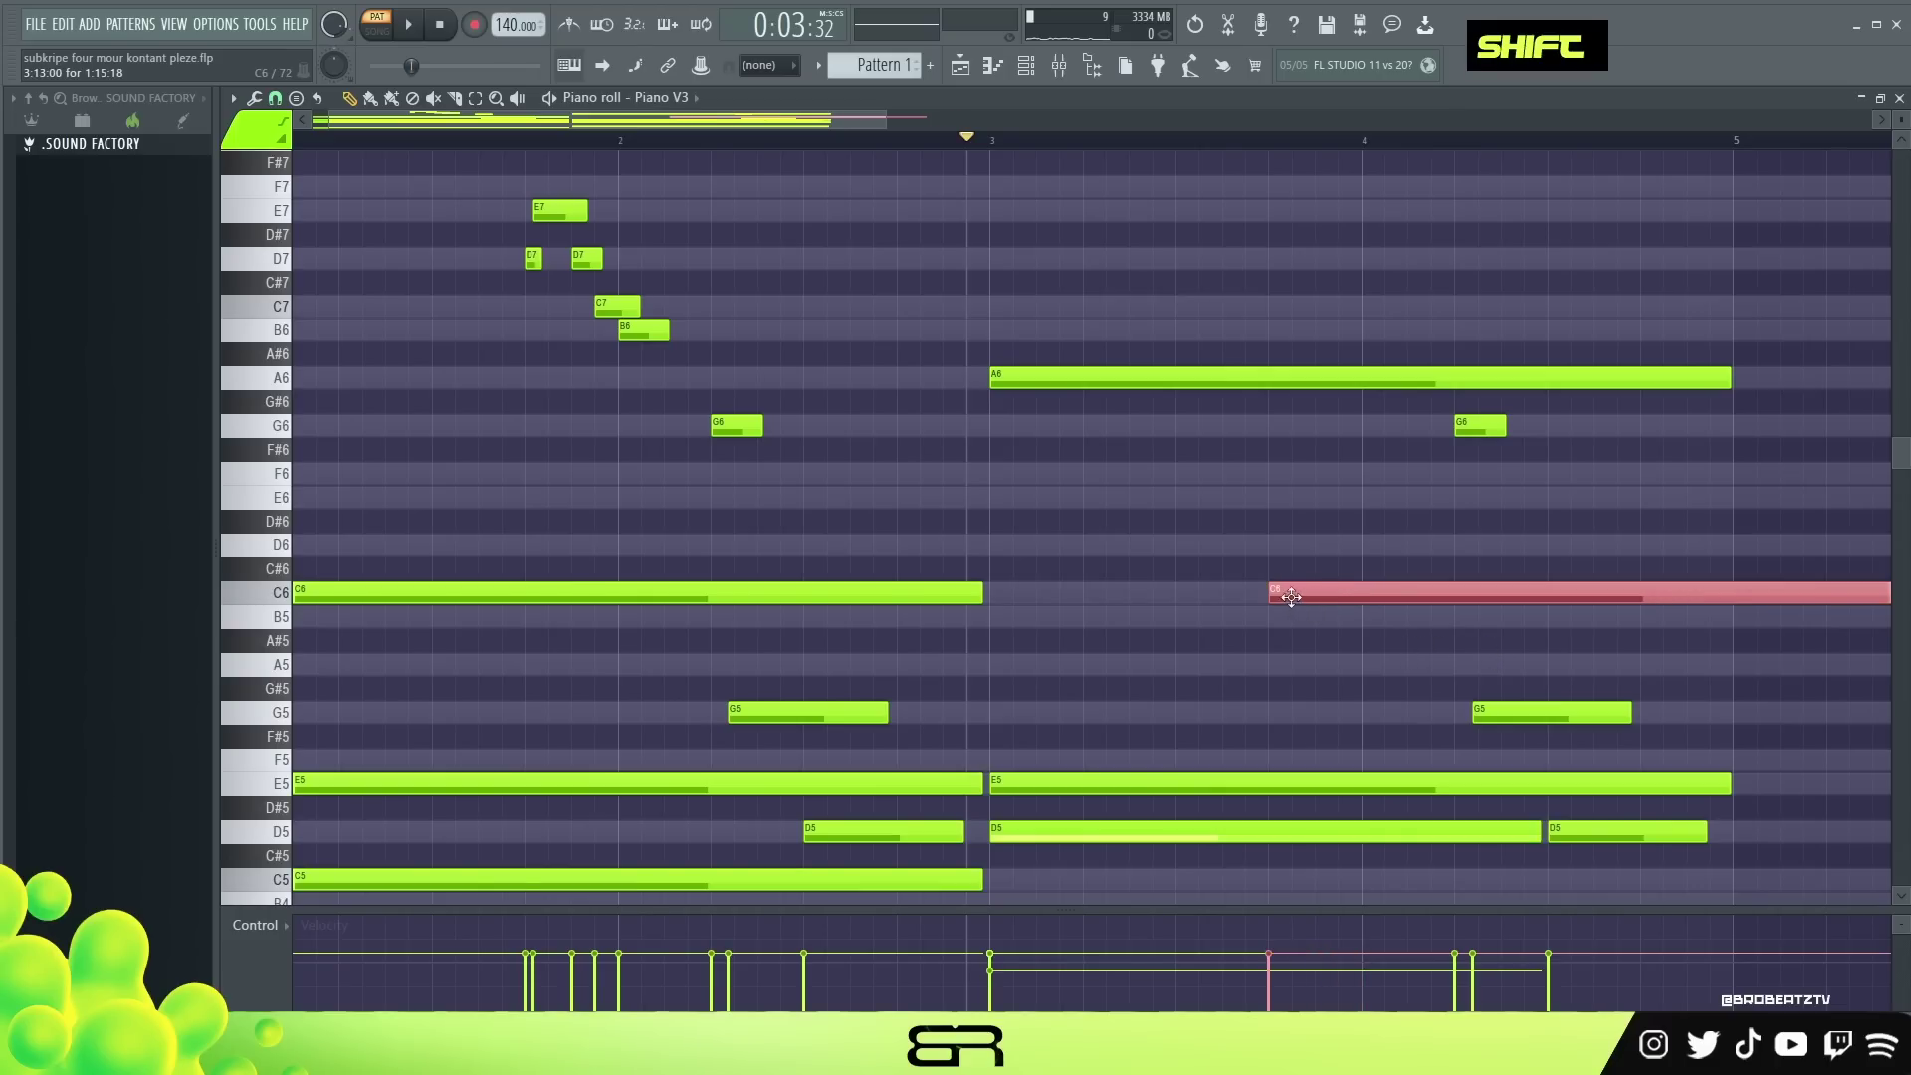
pyautogui.moveTo(1273, 595); pyautogui.dragTo(1272, 592)
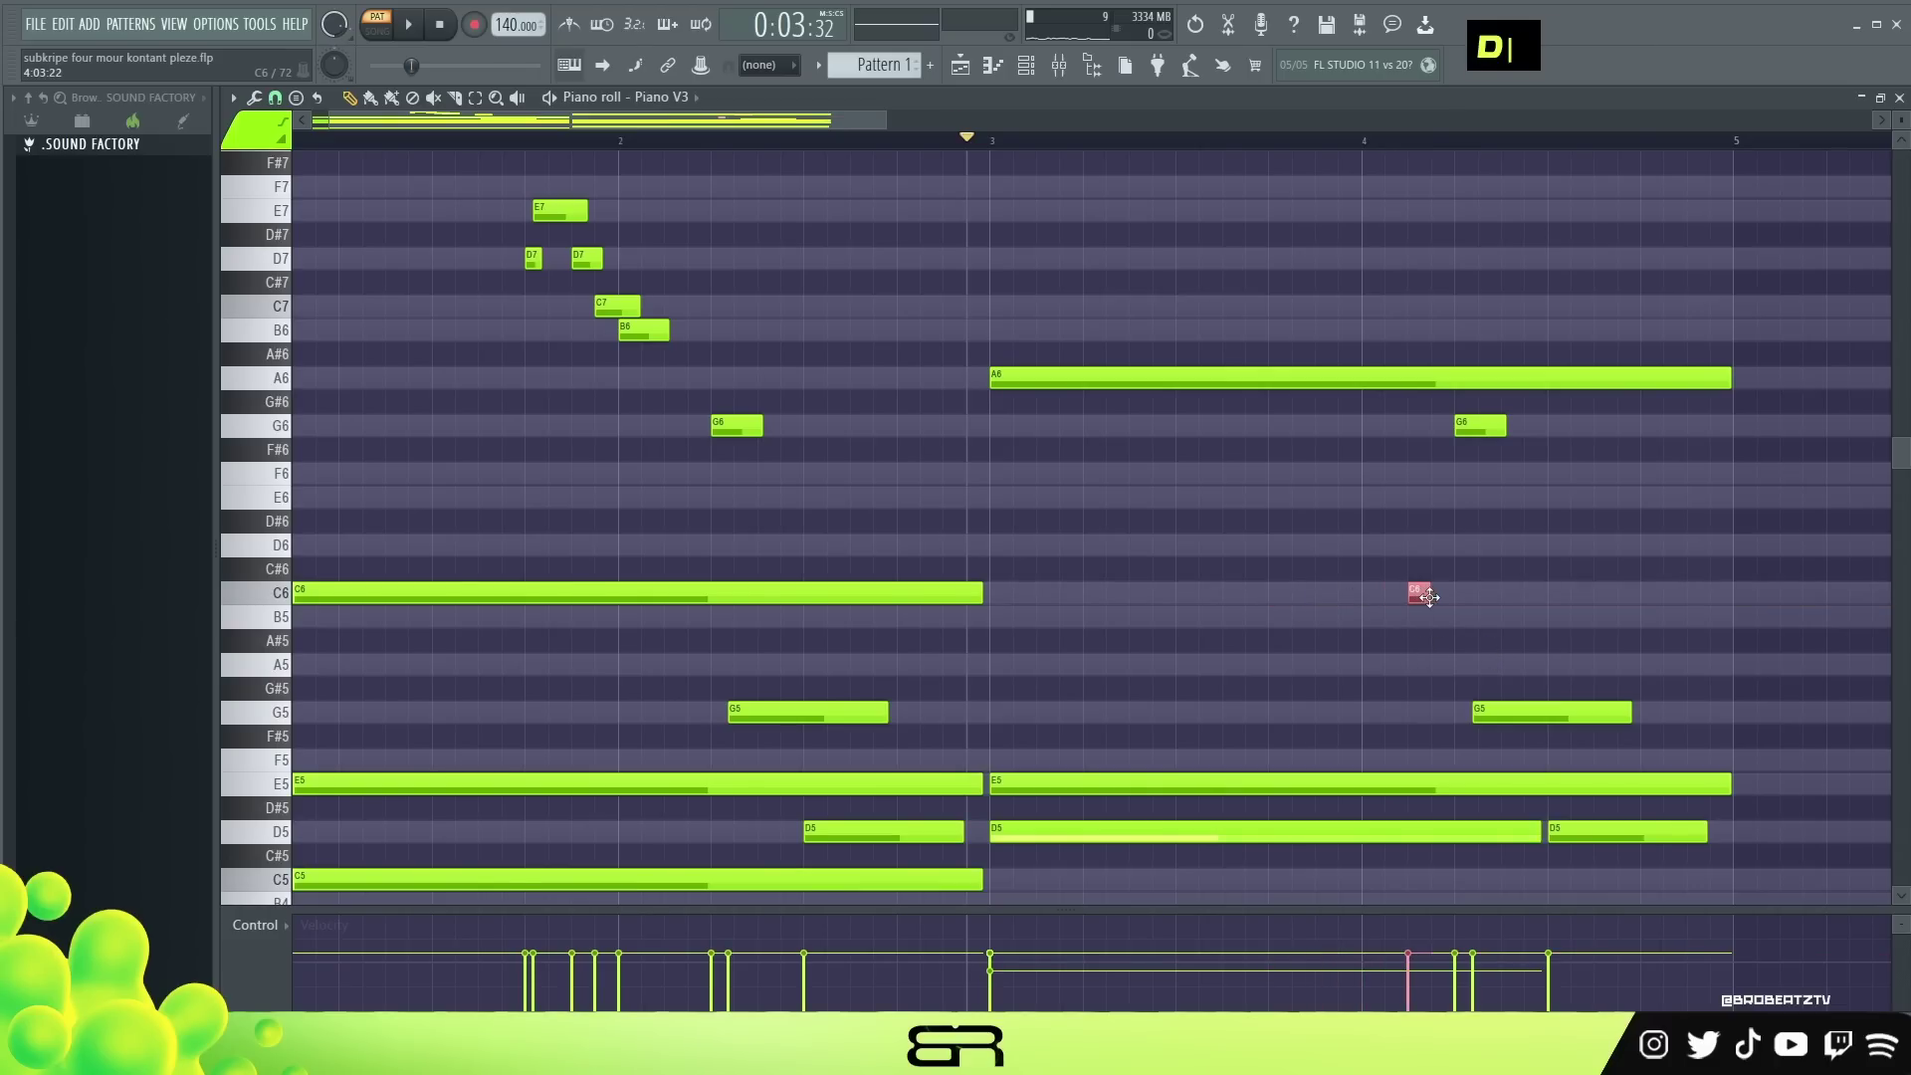
pyautogui.keyDown('alt'); pyautogui.moveTo(1429, 597); pyautogui.dragTo(1451, 600); pyautogui.keyUp('alt')
pyautogui.press('space')
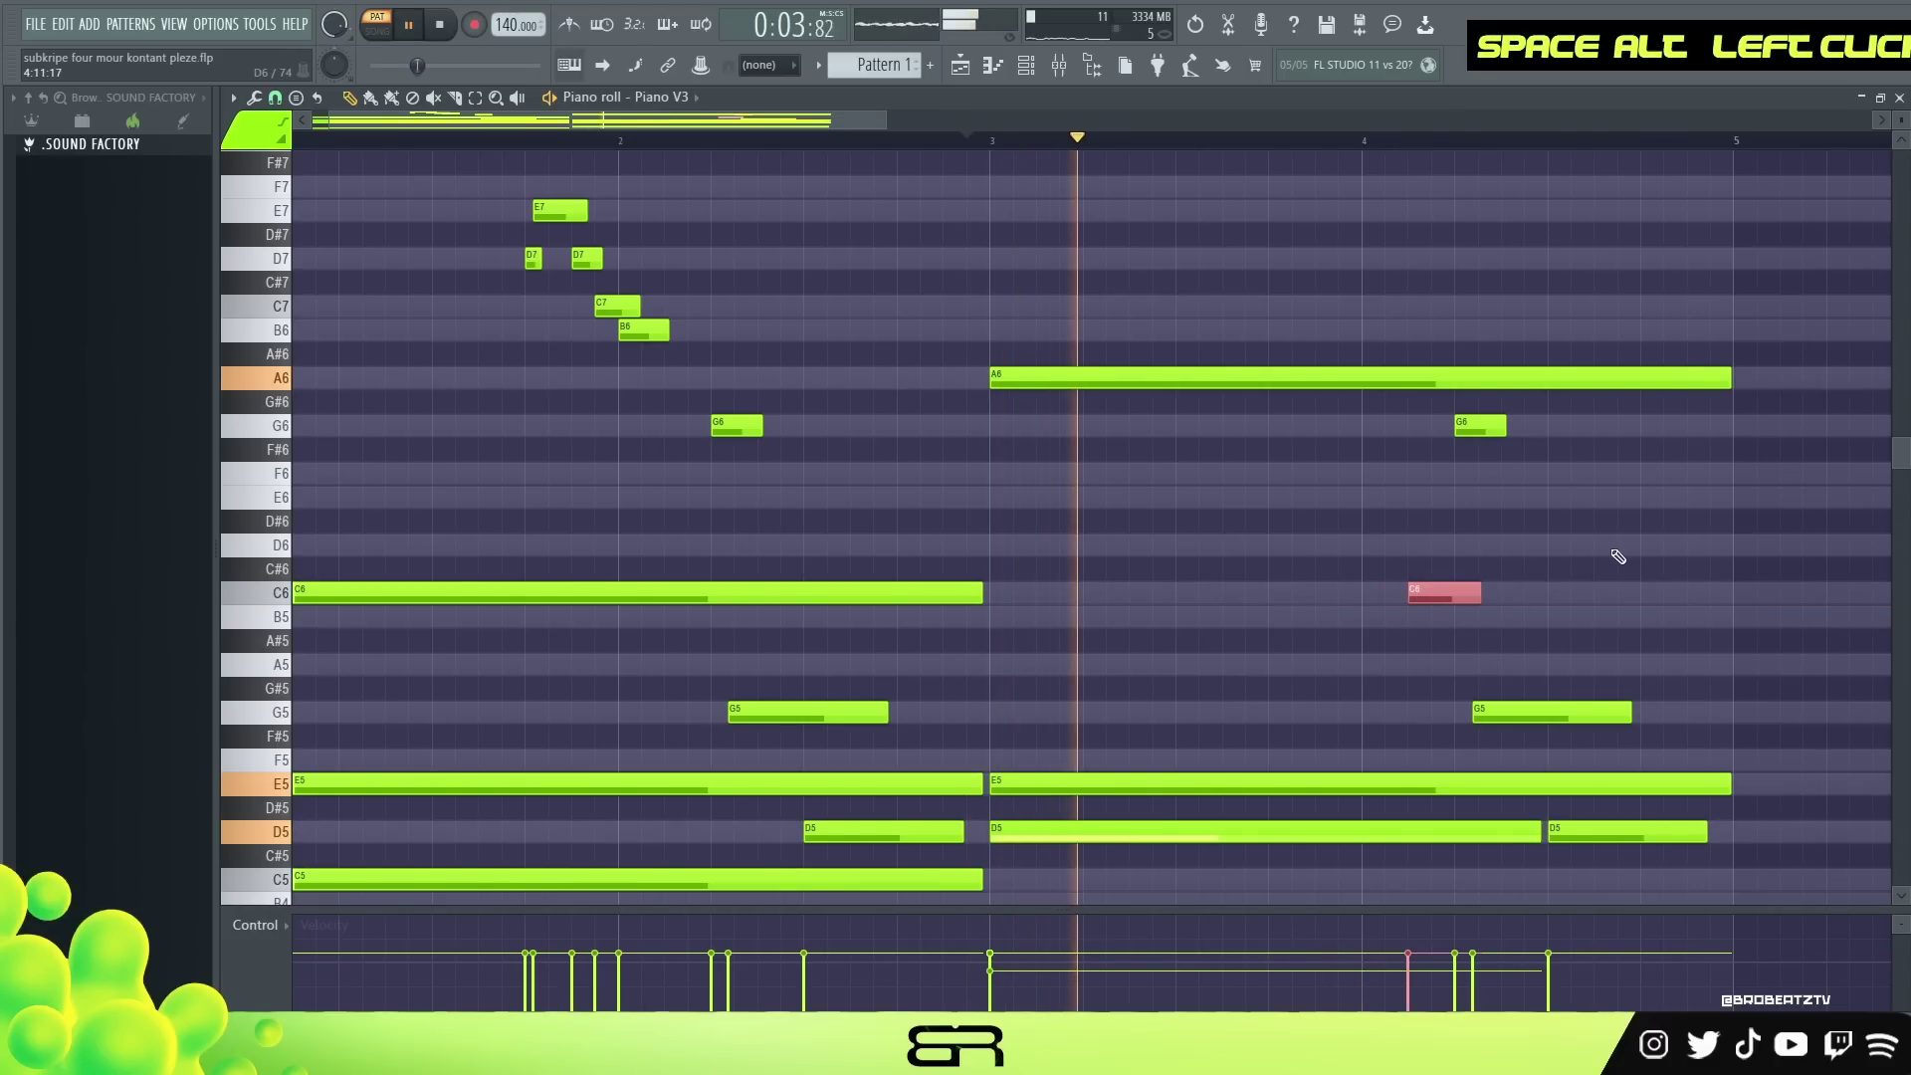
pyautogui.press('space')
# Nudge the long A6 and E5 in bar 3 and the long C6 in bar 1 slightly later, with A6 shifted further than E5.
pyautogui.keyDown('ctrl'); pyautogui.moveTo(1096, 350); pyautogui.dragTo(1090, 772); pyautogui.keyUp('ctrl')
pyautogui.keyDown('shift'); pyautogui.scroll(-1, 1098, 717); pyautogui.keyUp('shift')
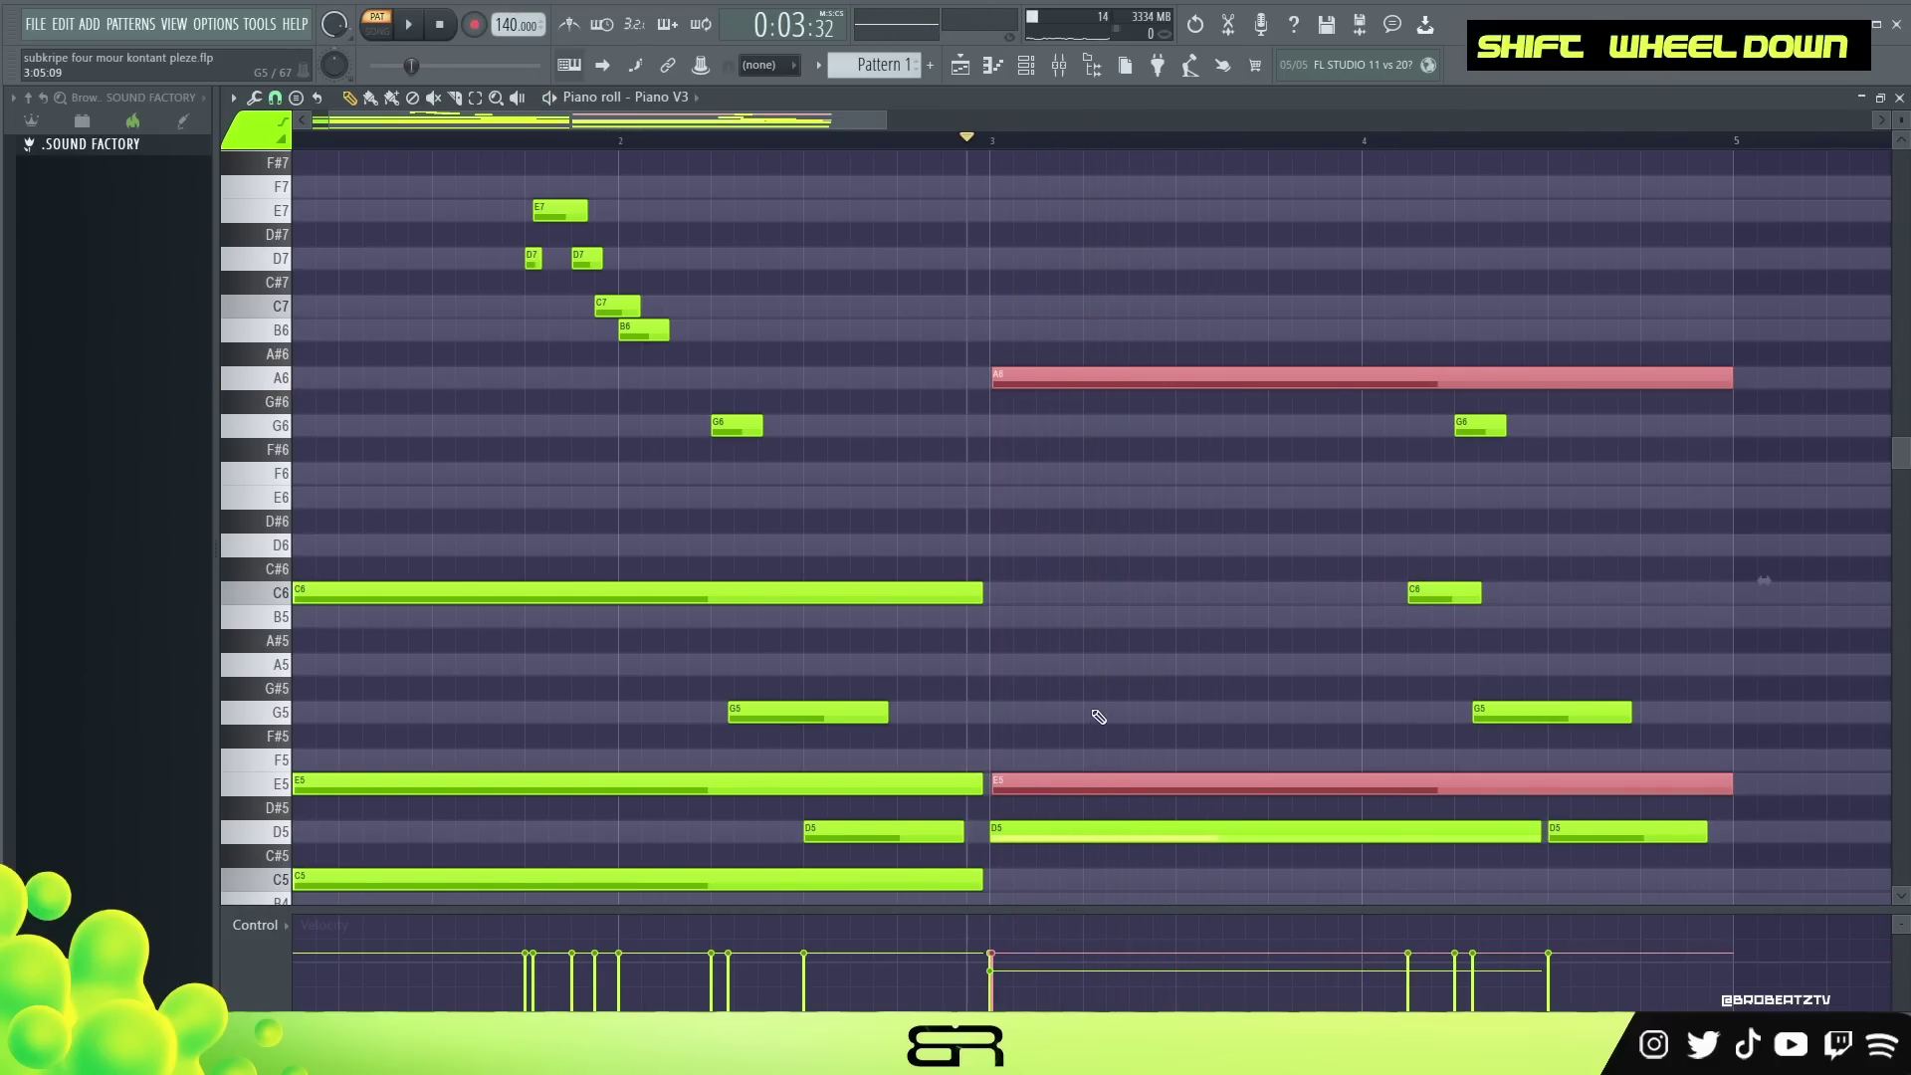
pyautogui.keyDown('shift'); pyautogui.scroll(-1, 1089, 378); pyautogui.keyUp('shift')
pyautogui.keyDown('ctrl'); pyautogui.click(554, 597); pyautogui.keyUp('ctrl')
pyautogui.keyDown('shift'); pyautogui.scroll(-1, 548, 637); pyautogui.keyUp('shift')
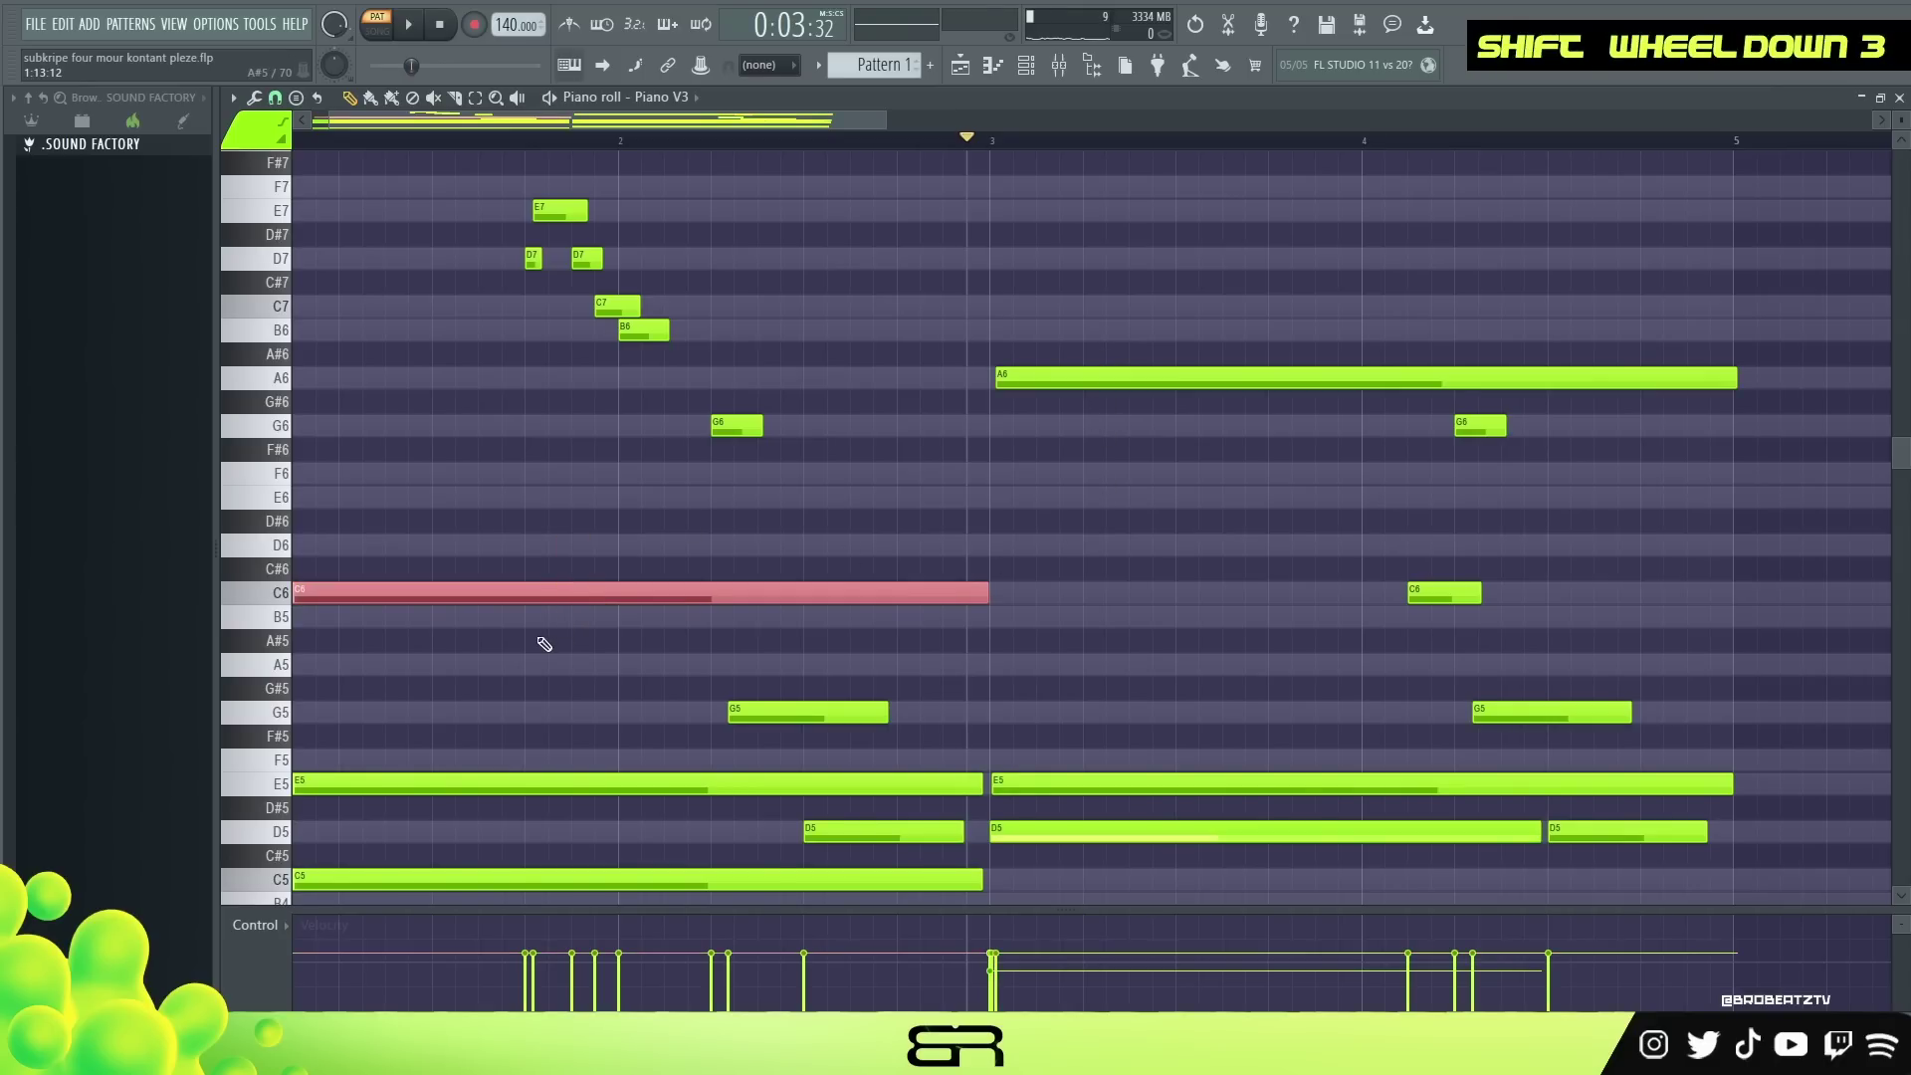
pyautogui.press('space')
pyautogui.rightClick(1174, 548)
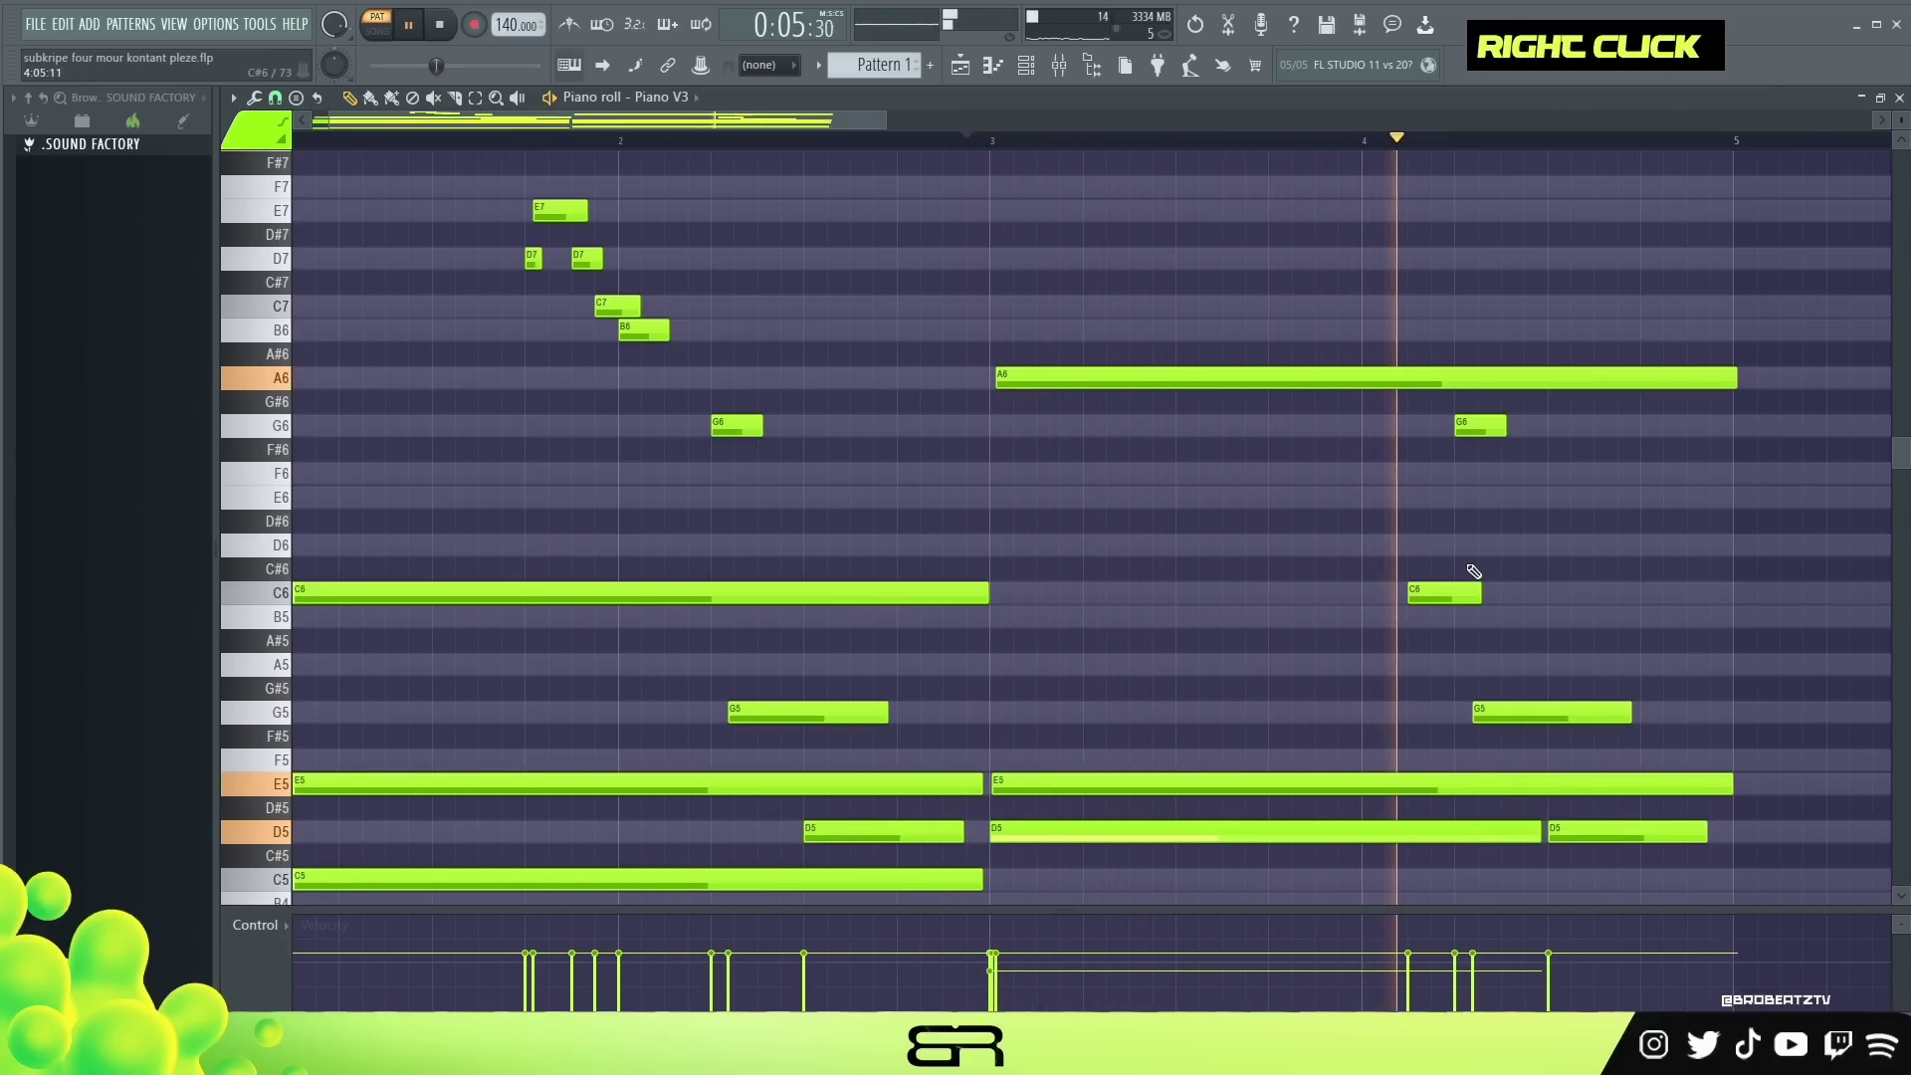
# Add a B5 note about three steps long at step 13 of bar 4, raise its velocity, and play it.
pyautogui.press('space')
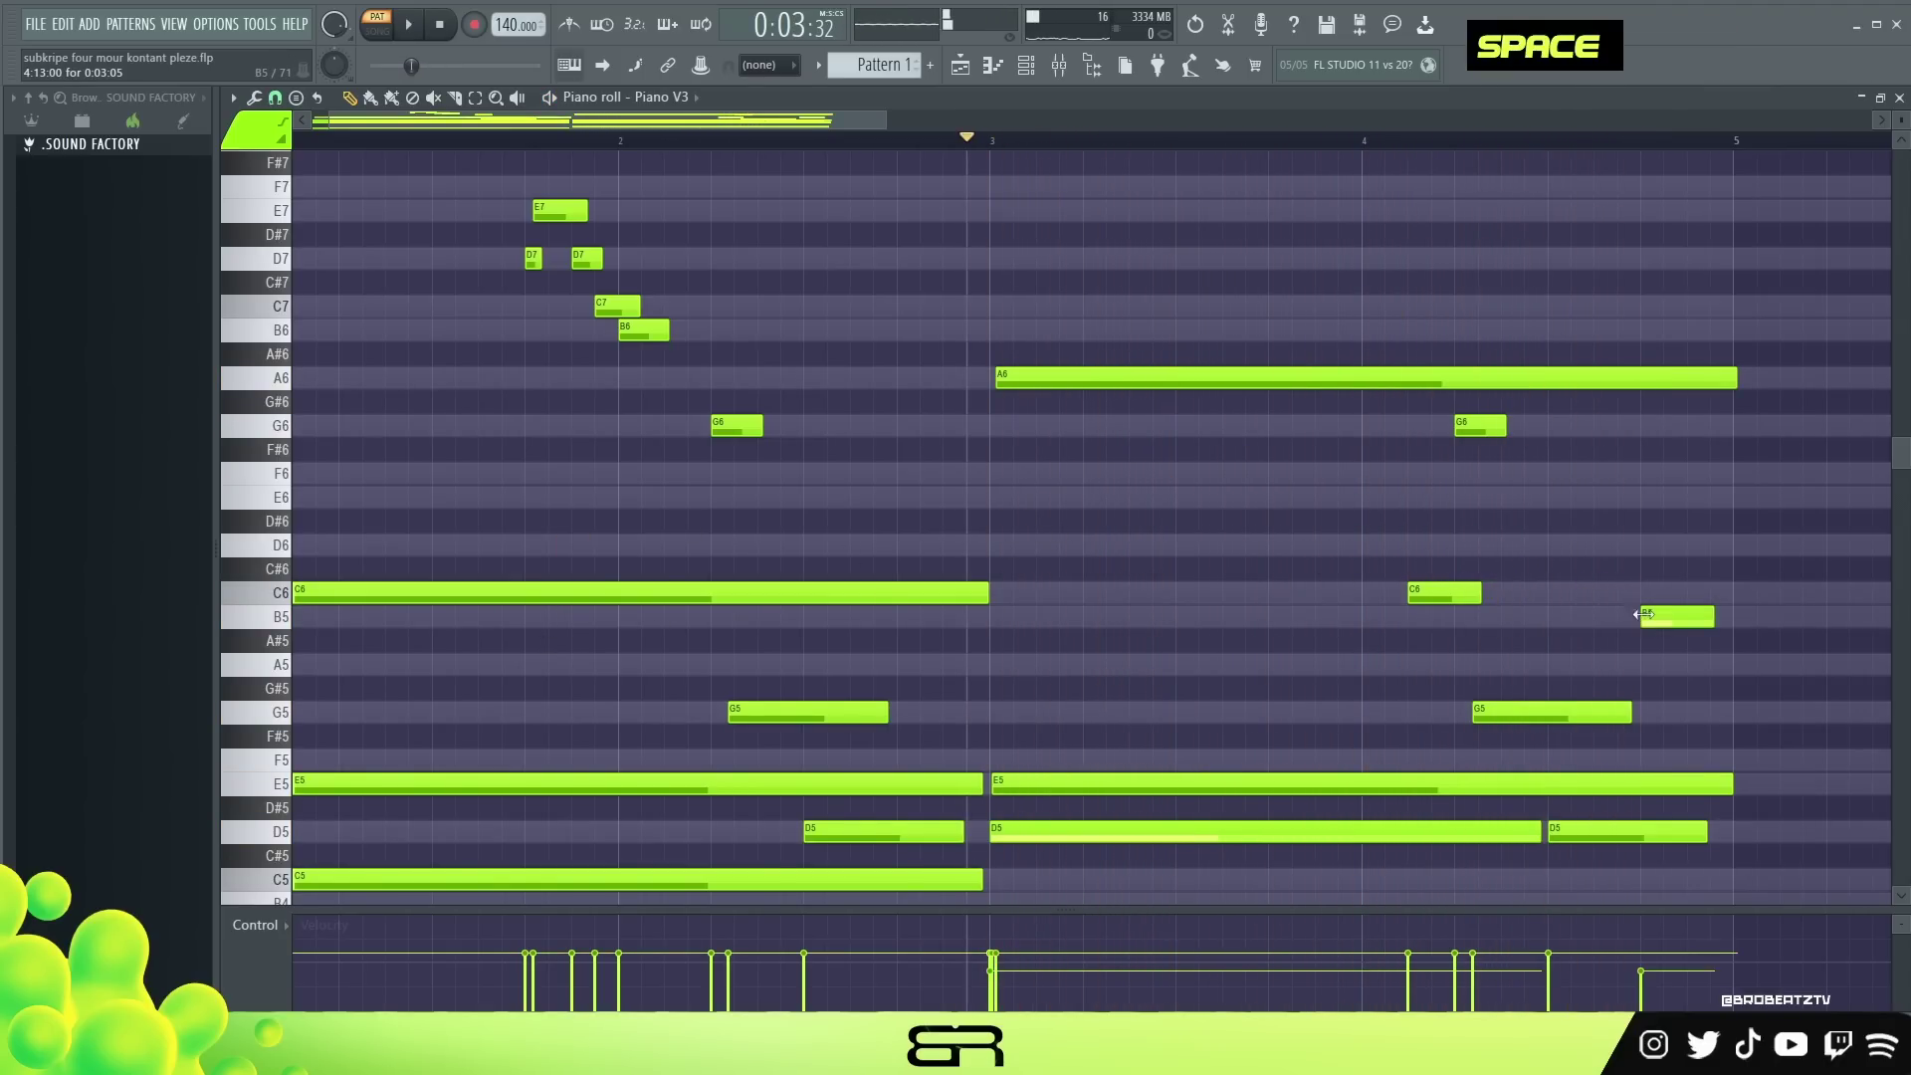
pyautogui.press('space')
pyautogui.keyDown('ctrl'); pyautogui.click(1652, 615); pyautogui.keyUp('ctrl')
pyautogui.keyDown('alt'); pyautogui.scroll(4, 1514, 601); pyautogui.keyUp('alt')
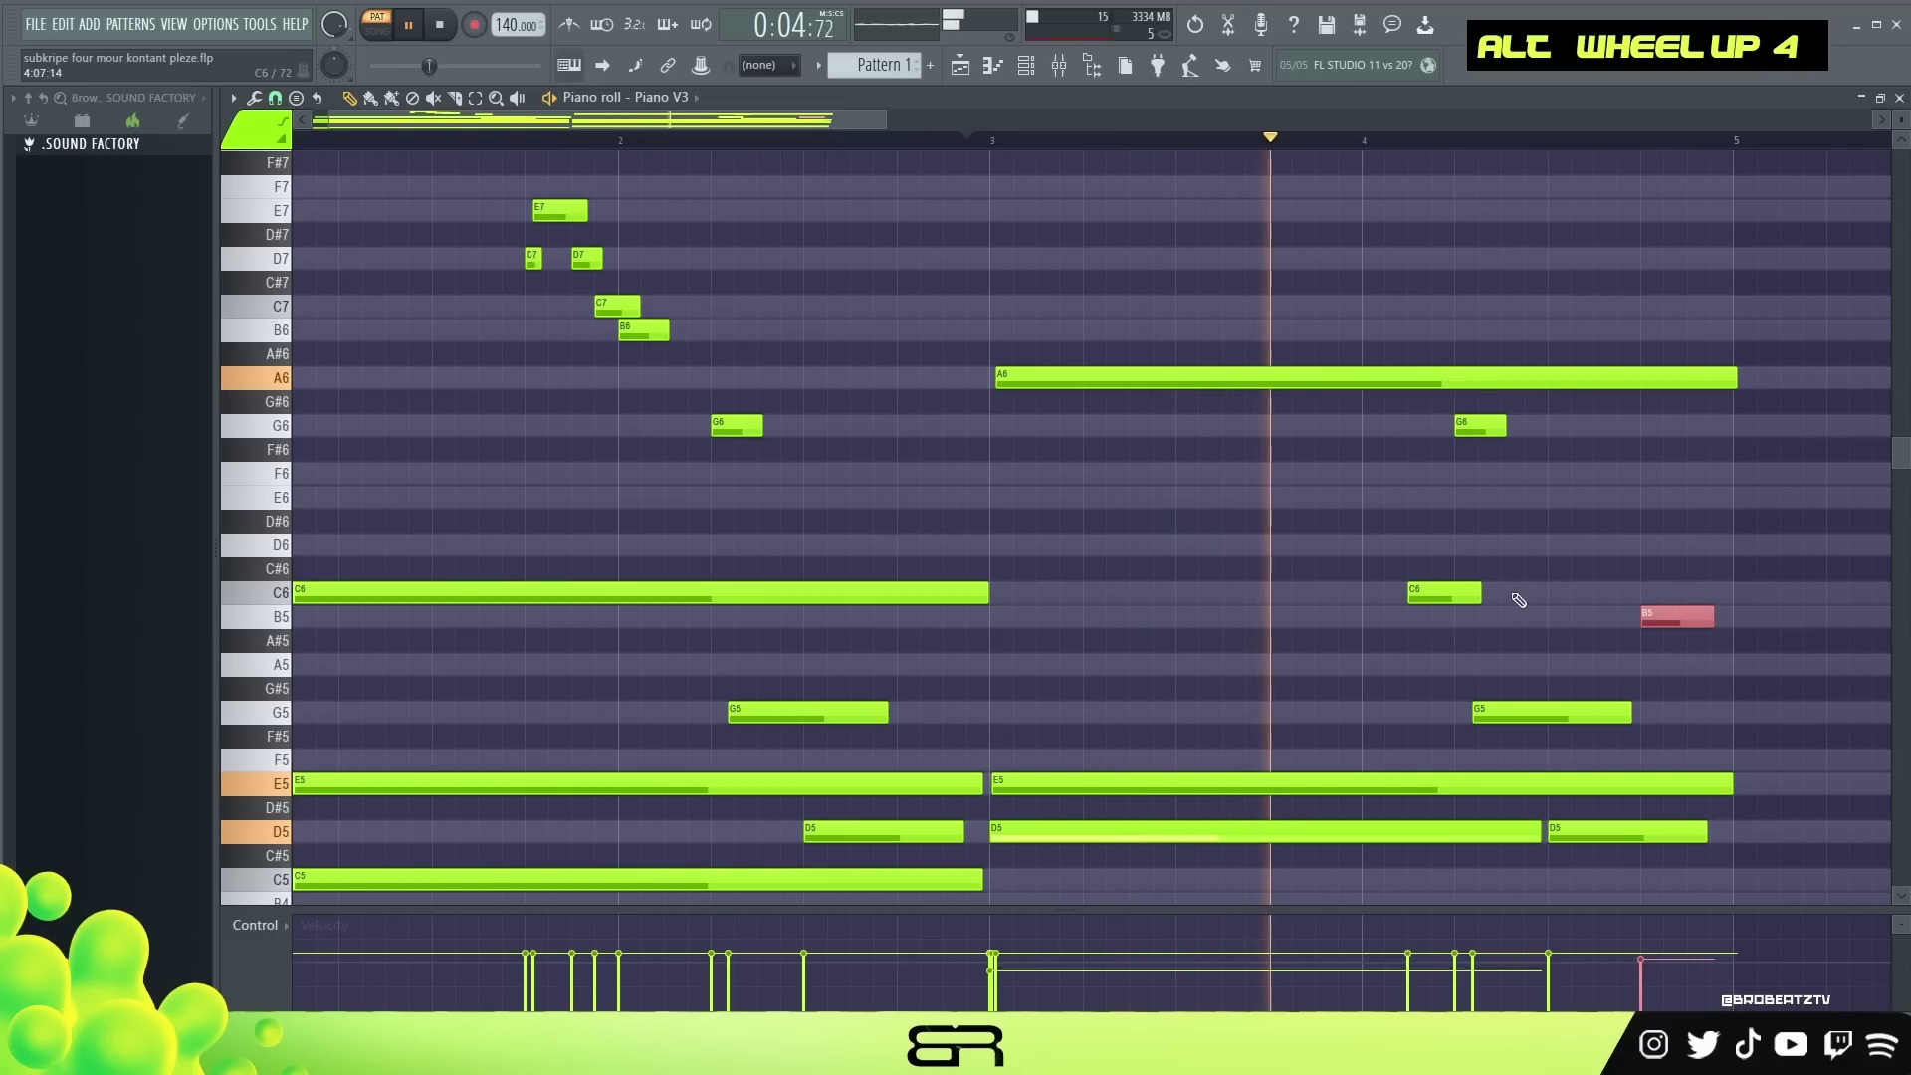
pyautogui.rightClick(1721, 701)
pyautogui.press('space')
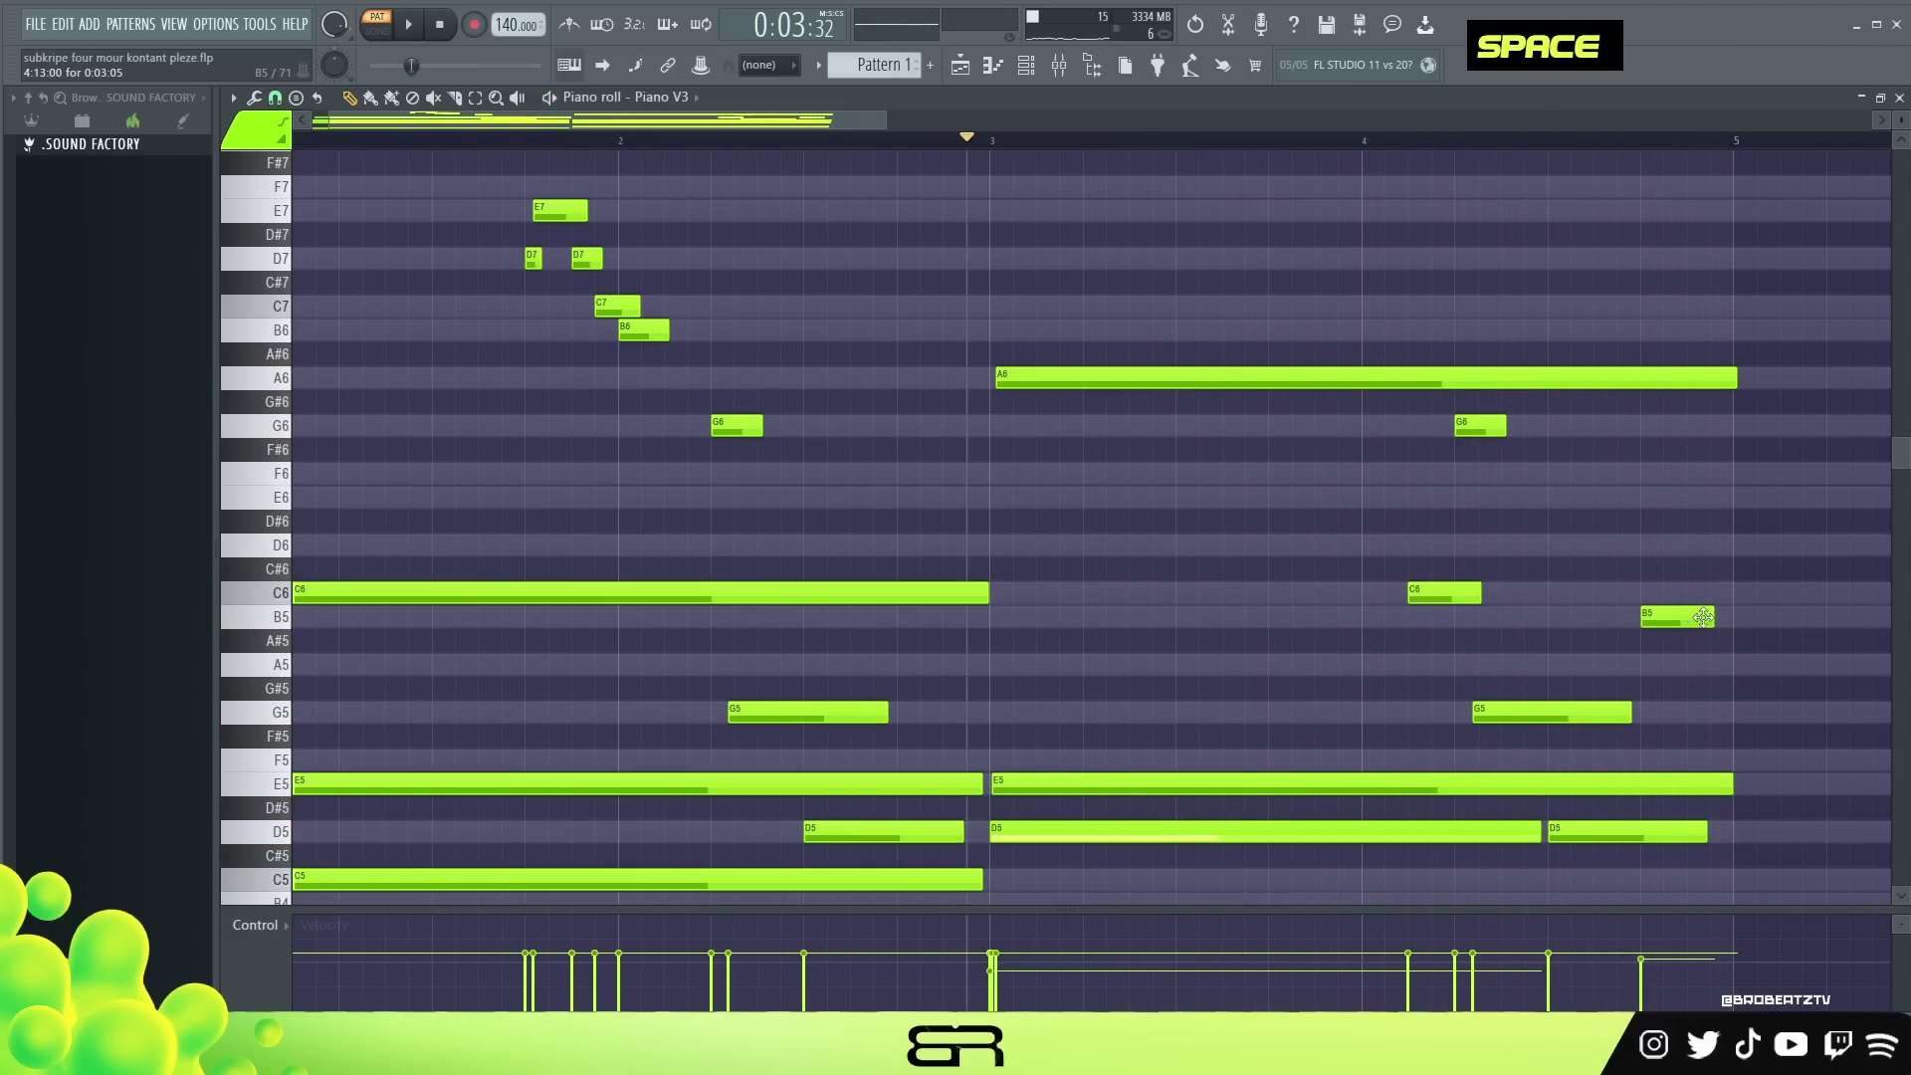
# Lengthen the B5 note to just before the end of bar 4 and trim the long A6 to end with it.
pyautogui.keyDown('alt'); pyautogui.moveTo(1713, 617); pyautogui.dragTo(1720, 619); pyautogui.keyUp('alt')
pyautogui.keyDown('alt'); pyautogui.moveTo(1736, 378); pyautogui.dragTo(1729, 379); pyautogui.keyUp('alt')
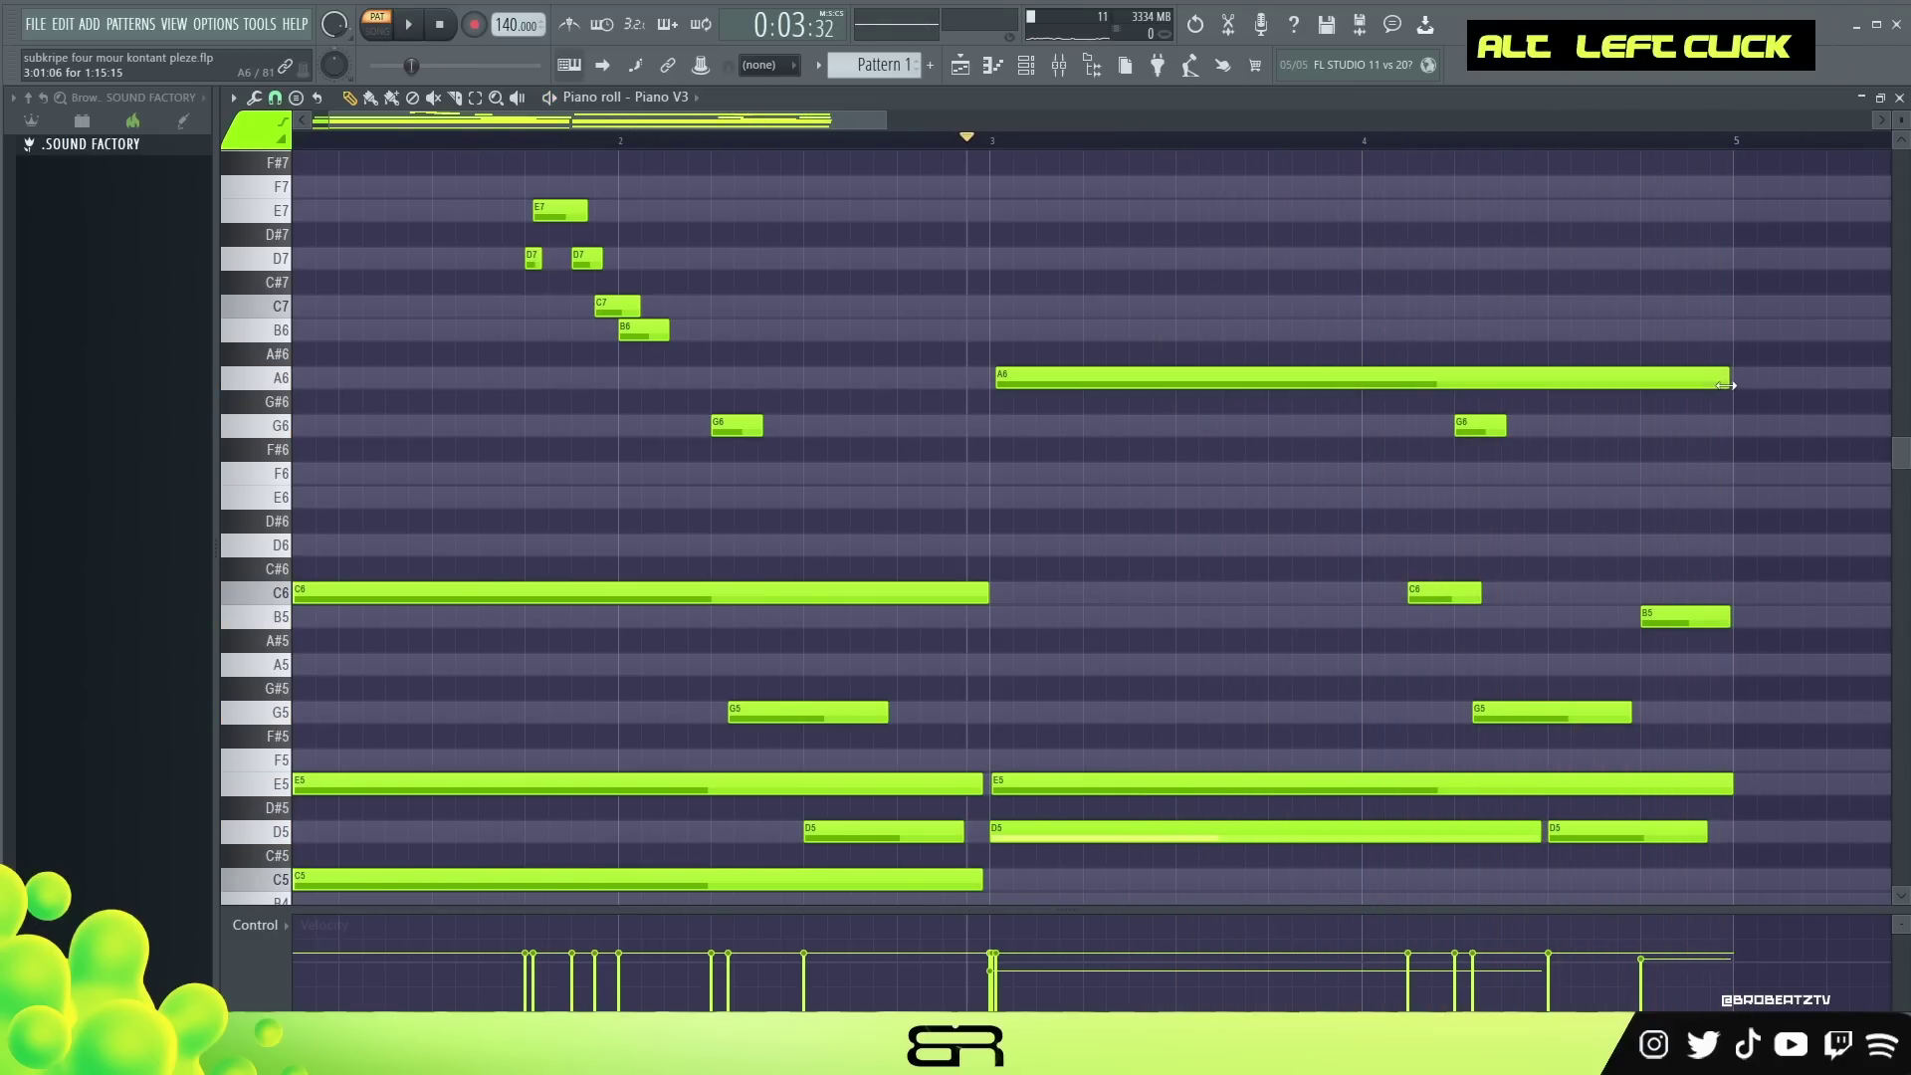
# Play the four-bar pattern from the start of bar 1 with all notes in view.
pyautogui.hscroll(-2, 412, 128)
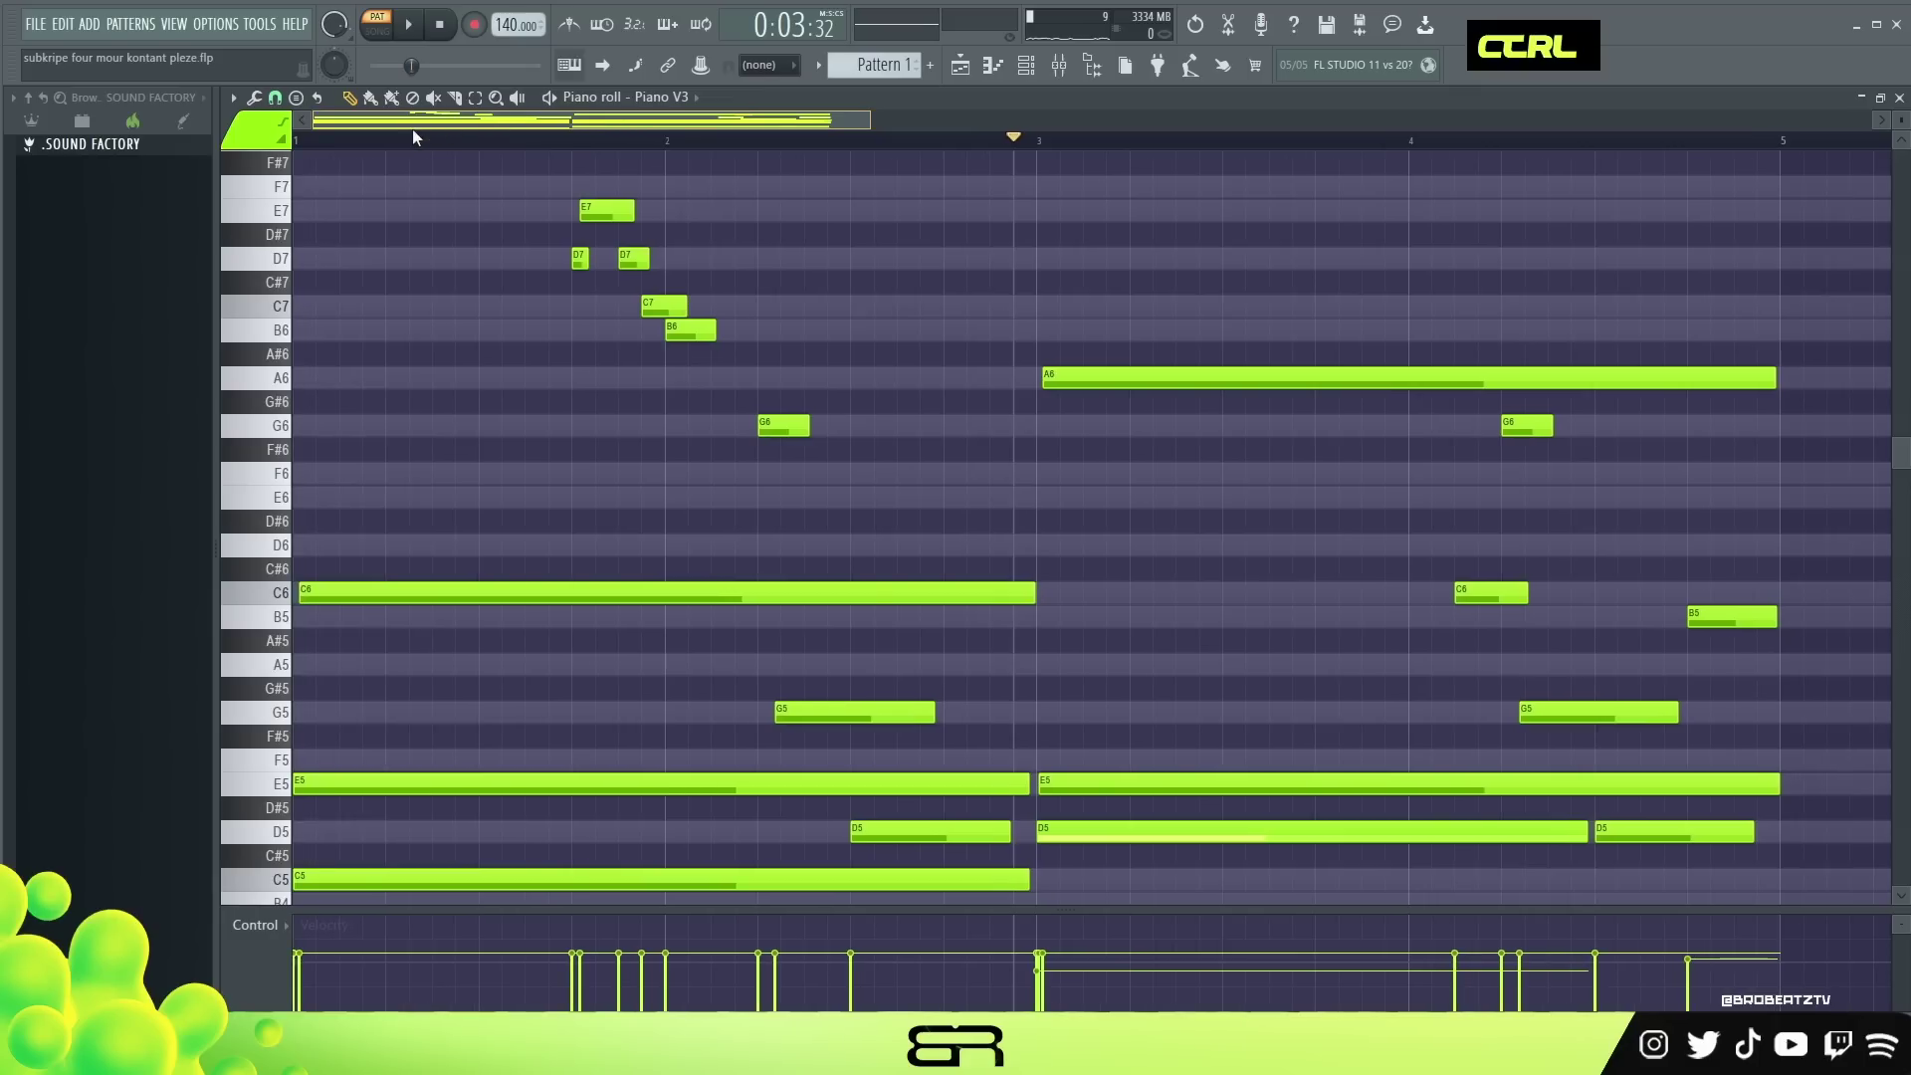
pyautogui.press('space')
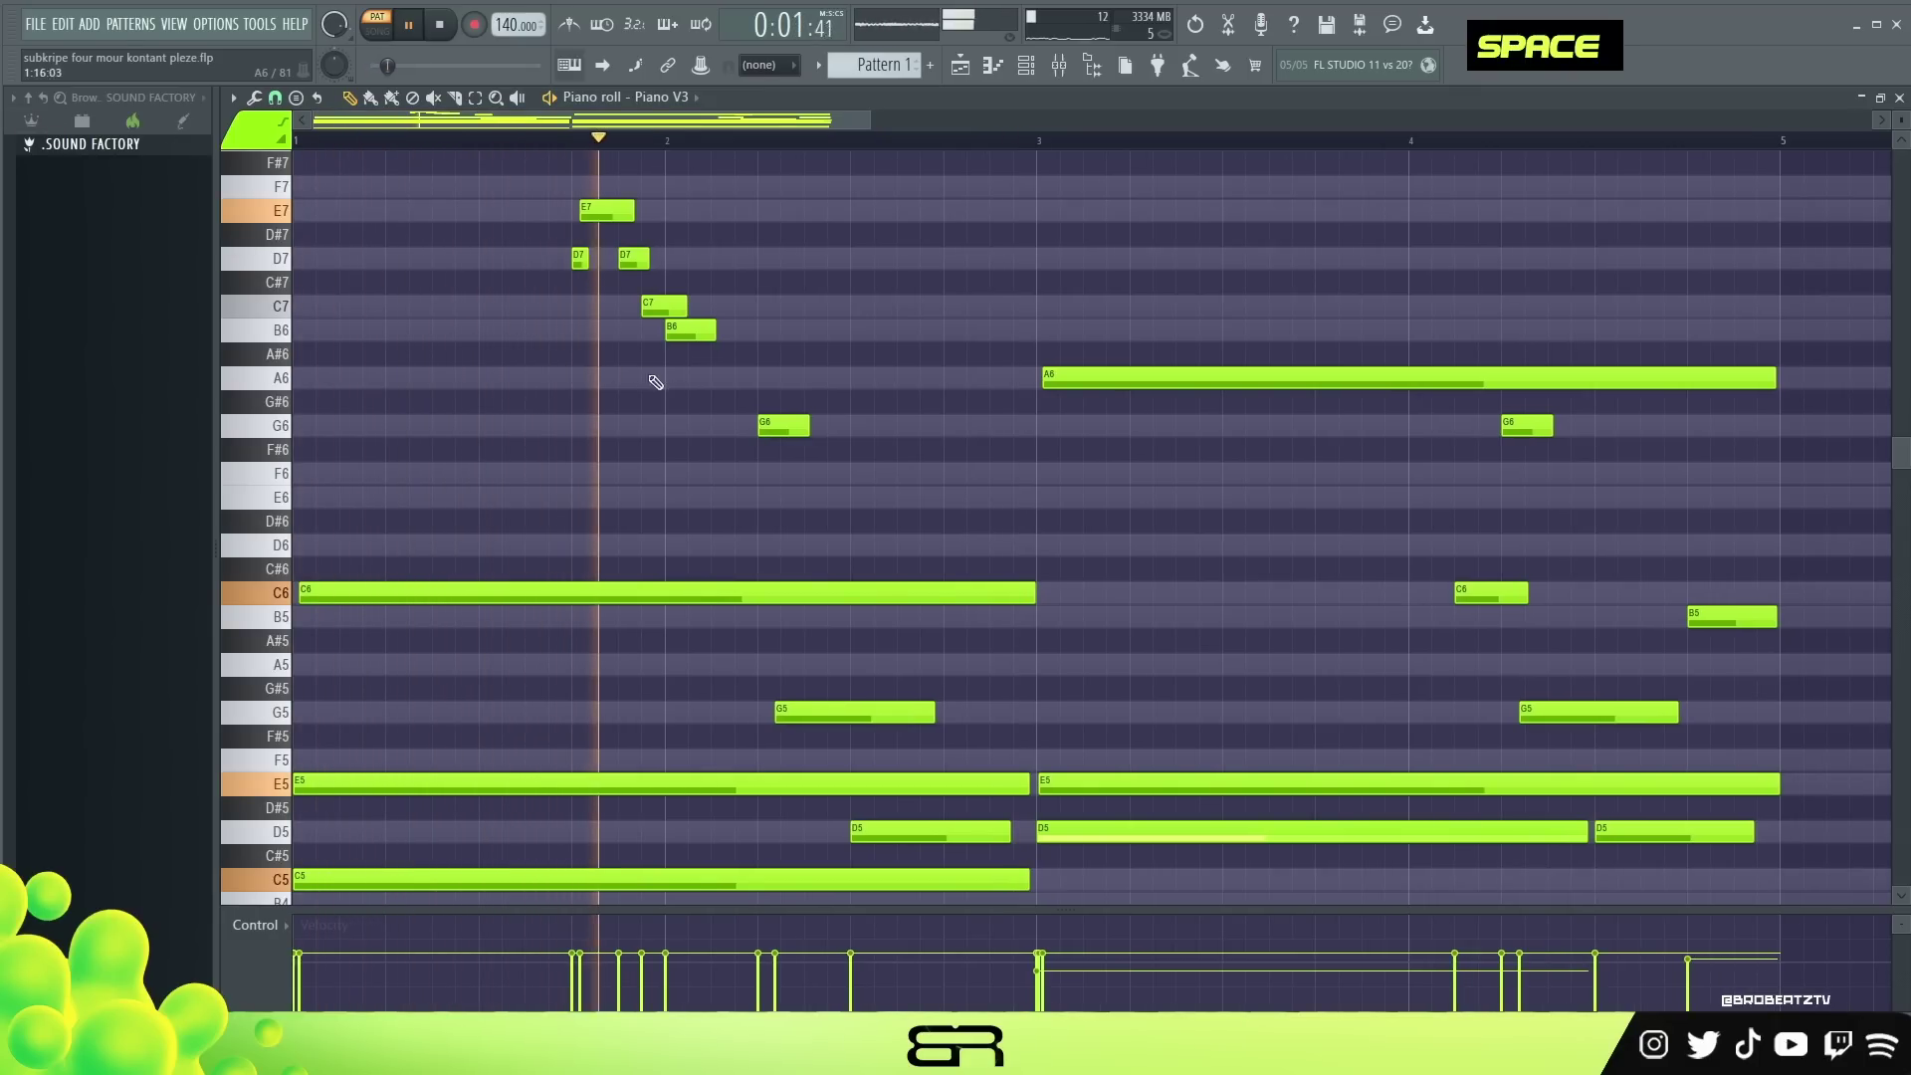
pyautogui.keyDown('ctrl'); pyautogui.rightClick(927, 395); pyautogui.keyUp('ctrl')
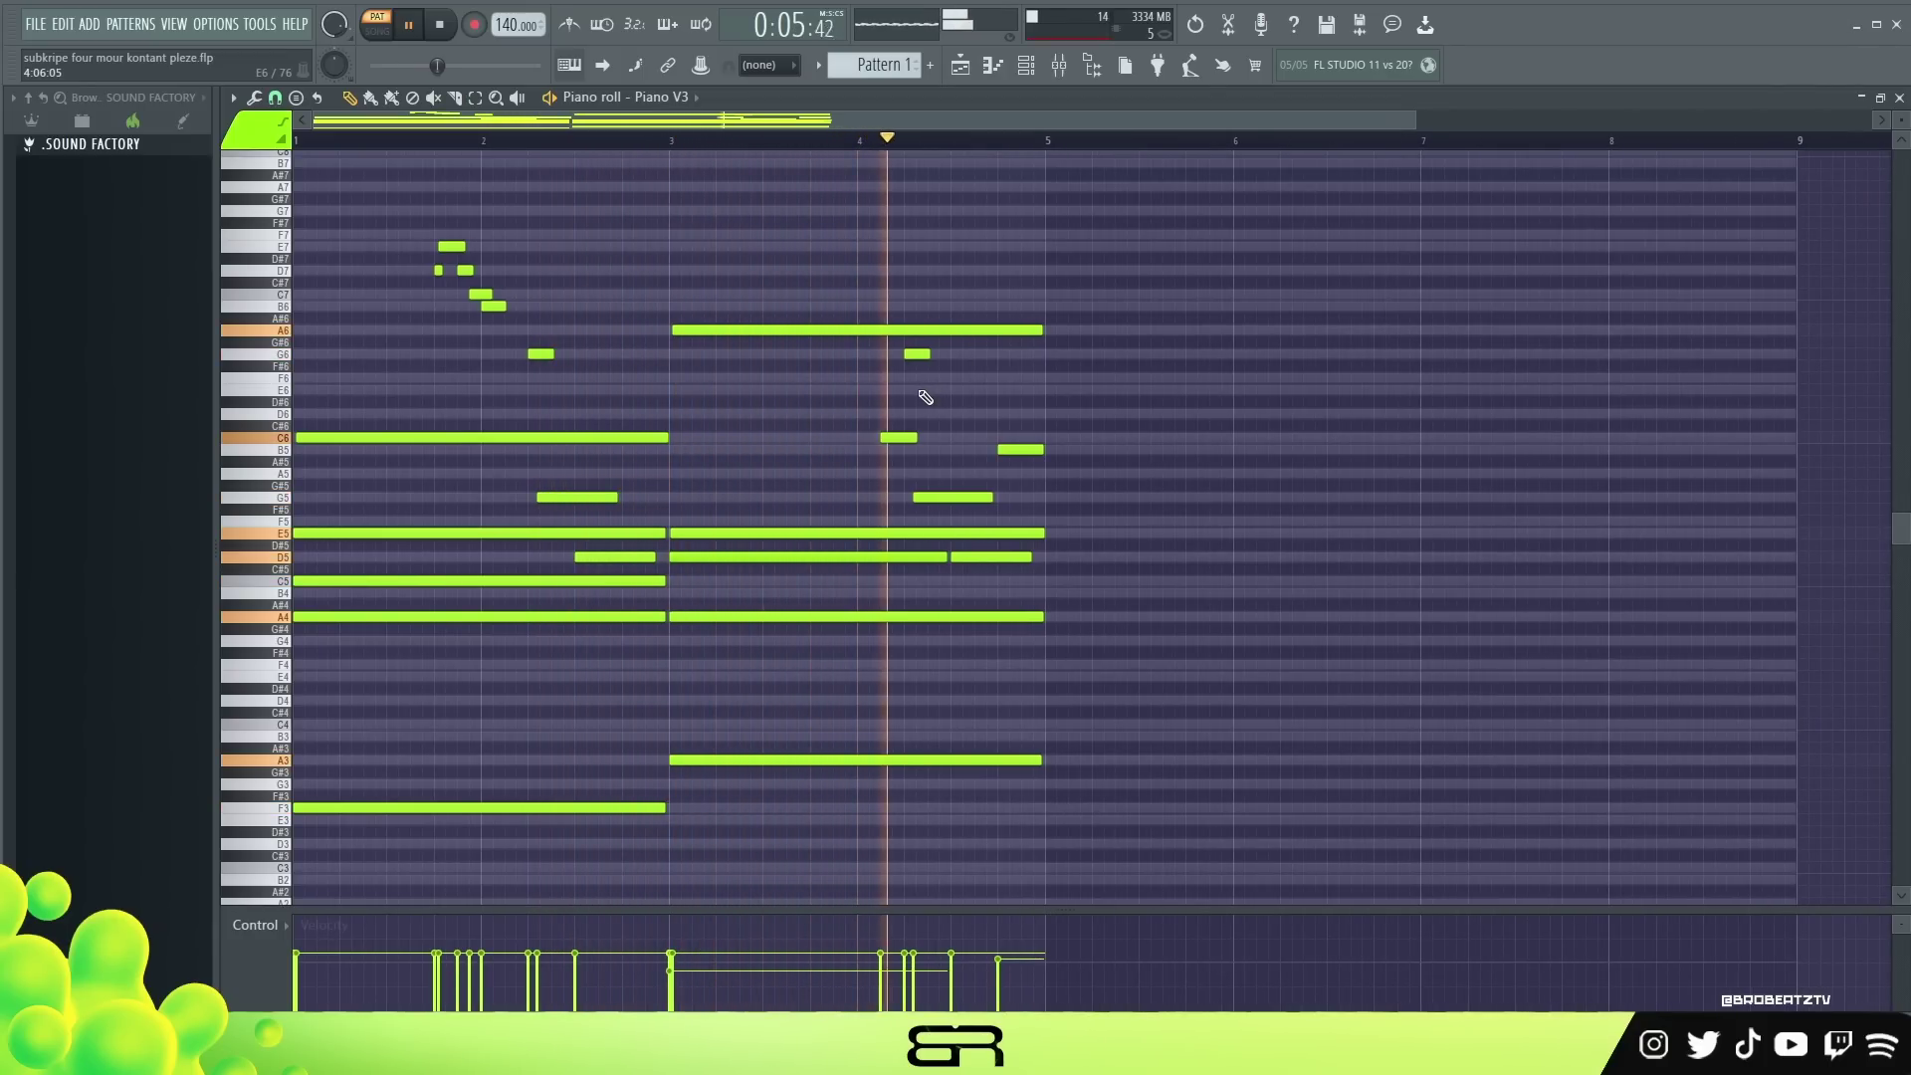
pyautogui.press('space')
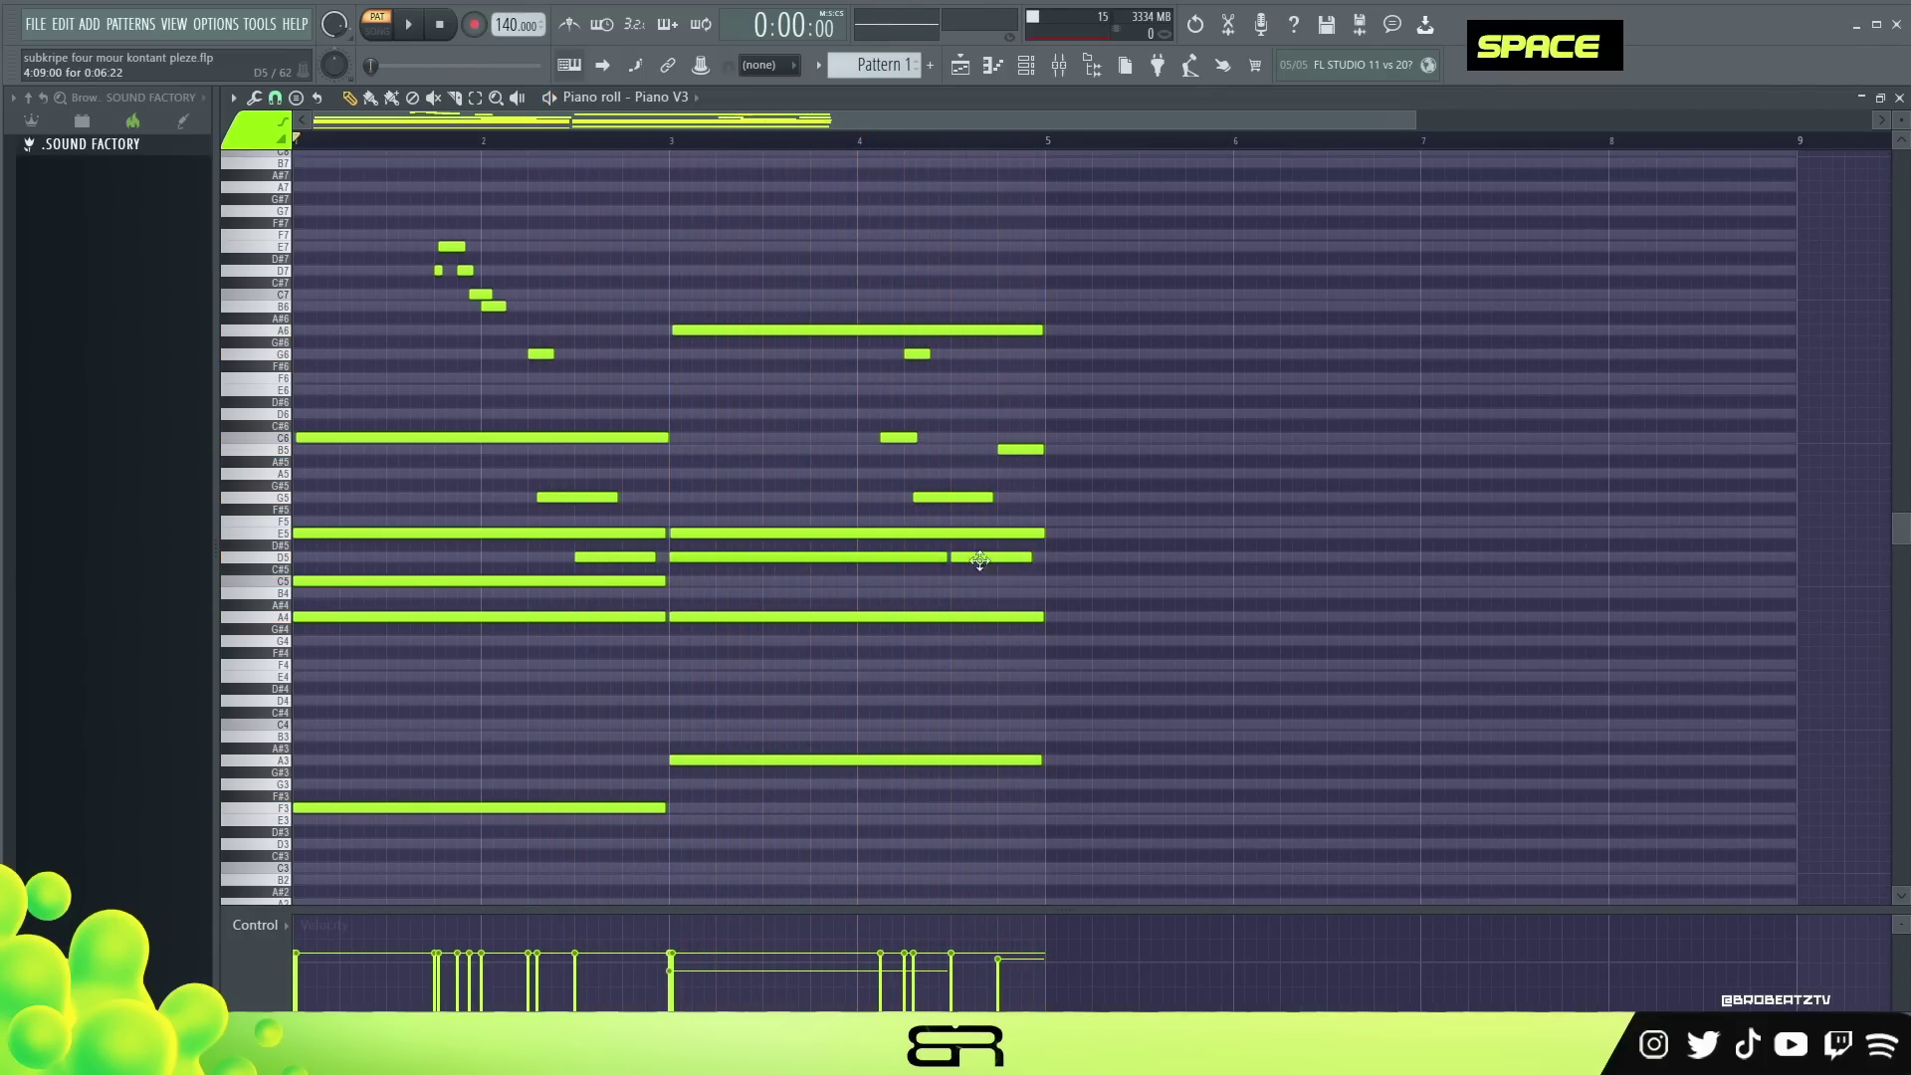
# Duplicate the four bars into bars 5 to 8 with a long B5 replacing C6 and no short melody notes in bars 5 and 6.
pyautogui.moveTo(792, 912); pyautogui.dragTo(875, 896)
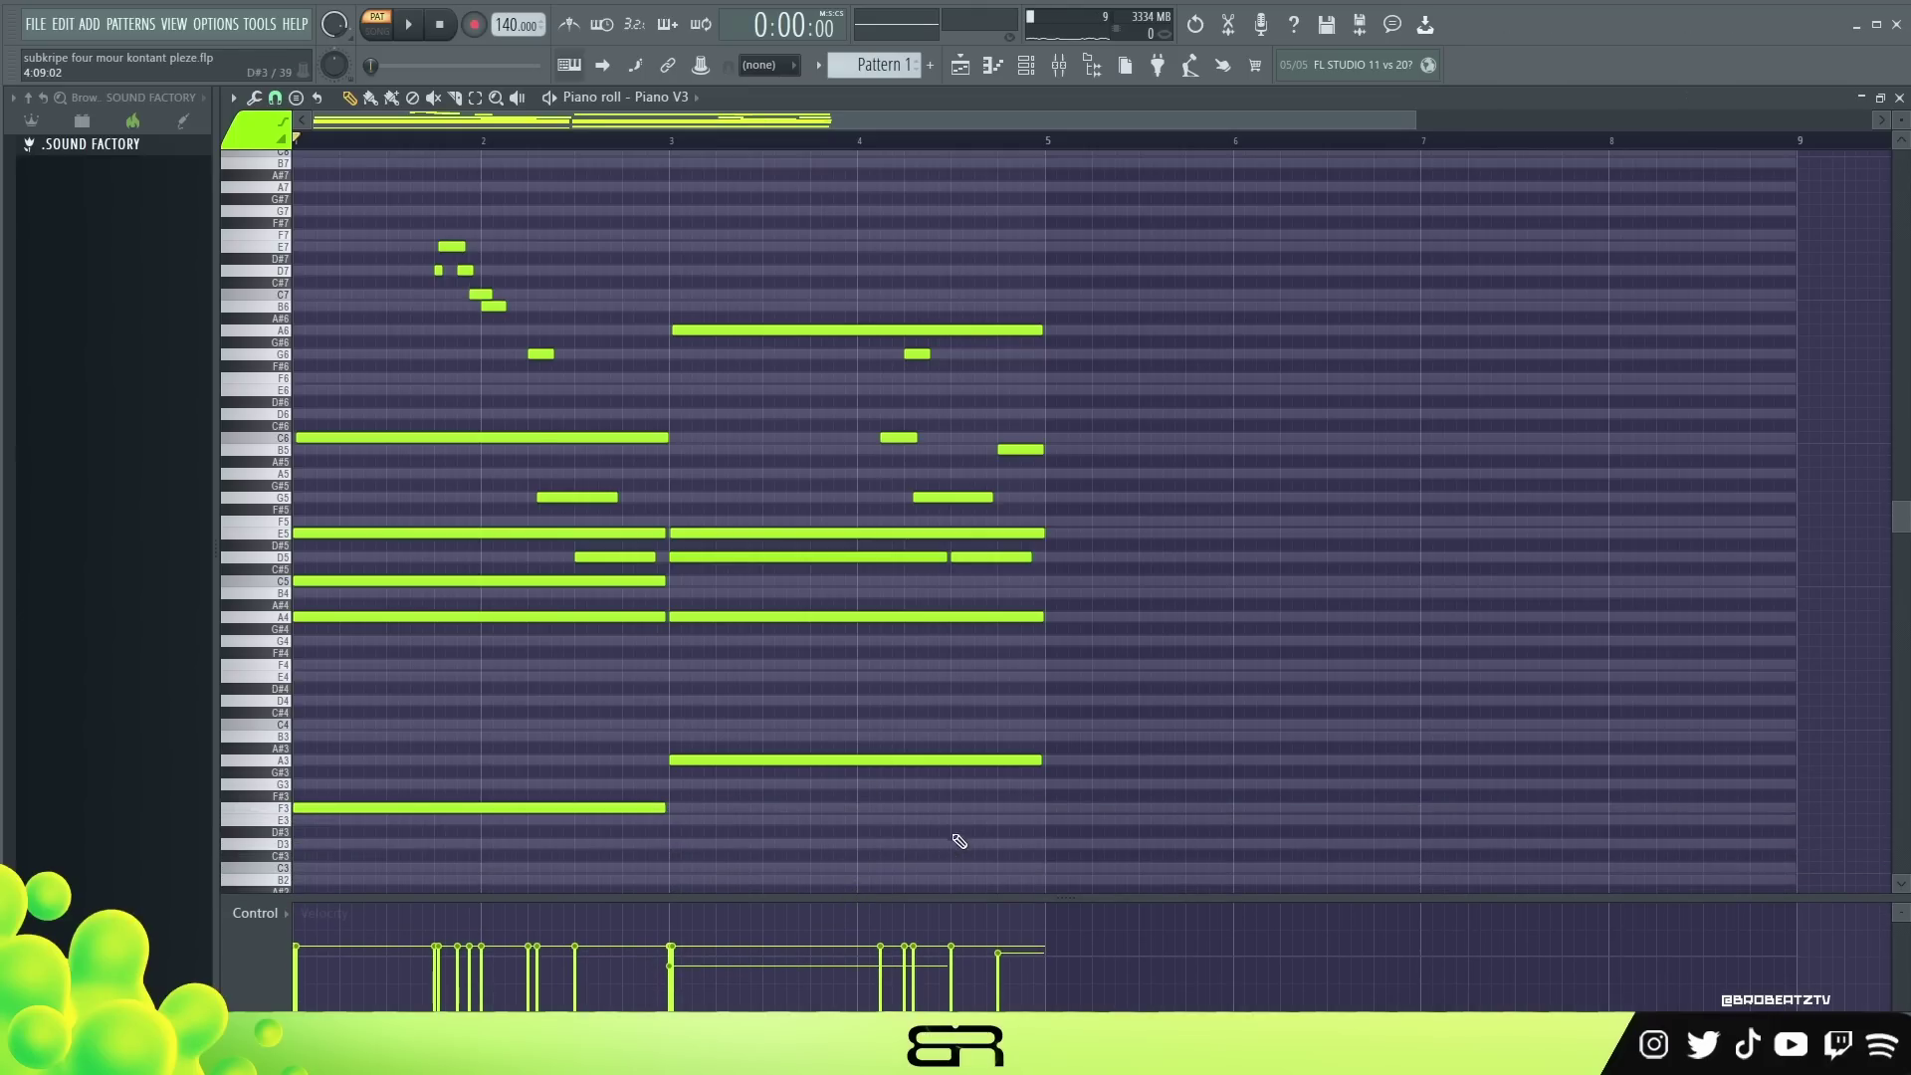
pyautogui.moveTo(376, 419); pyautogui.dragTo(414, 802)
pyautogui.moveTo(753, 287); pyautogui.dragTo(1119, 866)
pyautogui.moveTo(350, 436); pyautogui.dragTo(1109, 456)
pyautogui.rightClick(1132, 373)
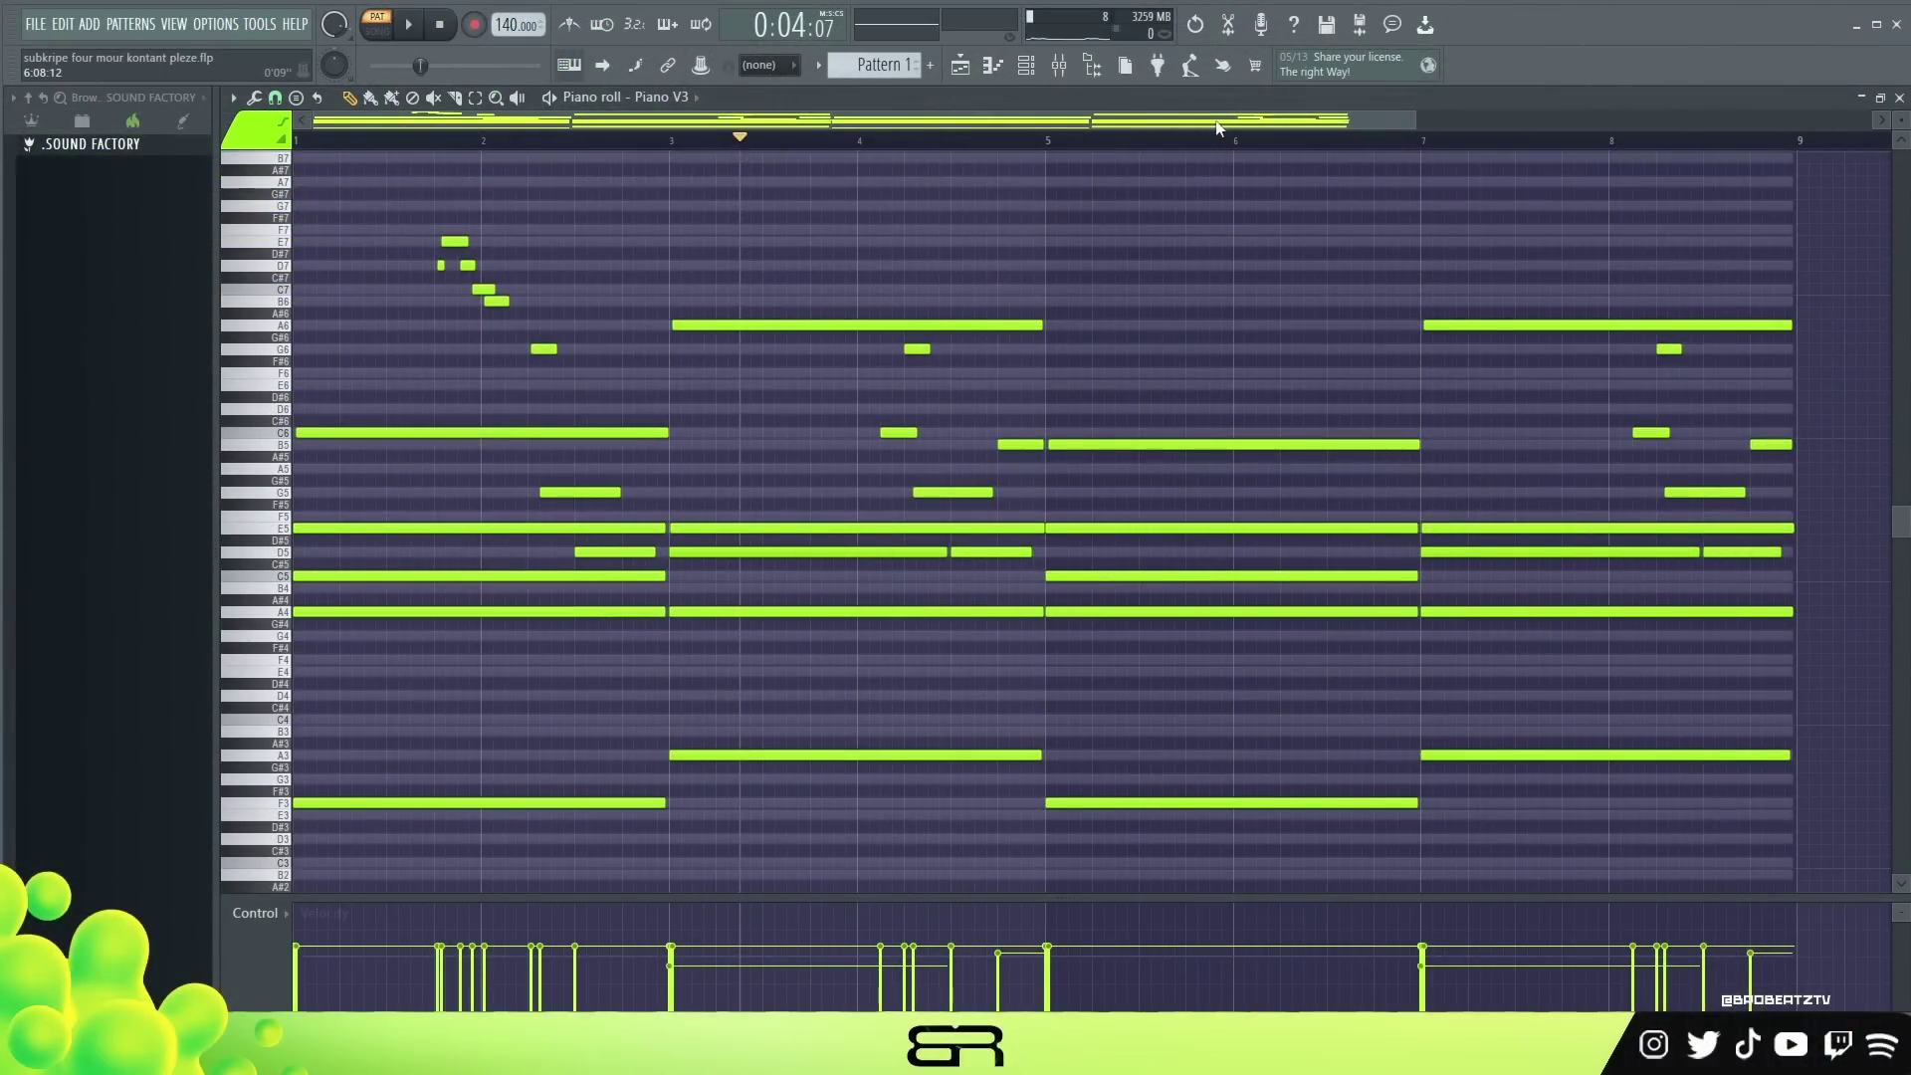
# Try the long B5 in bar 5 a semitone higher on C6, audition it, and return it to B5.
pyautogui.moveTo(1166, 407); pyautogui.dragTo(1164, 452)
pyautogui.moveTo(1262, 251); pyautogui.dragTo(1796, 823)
pyautogui.rightClick(1212, 327)
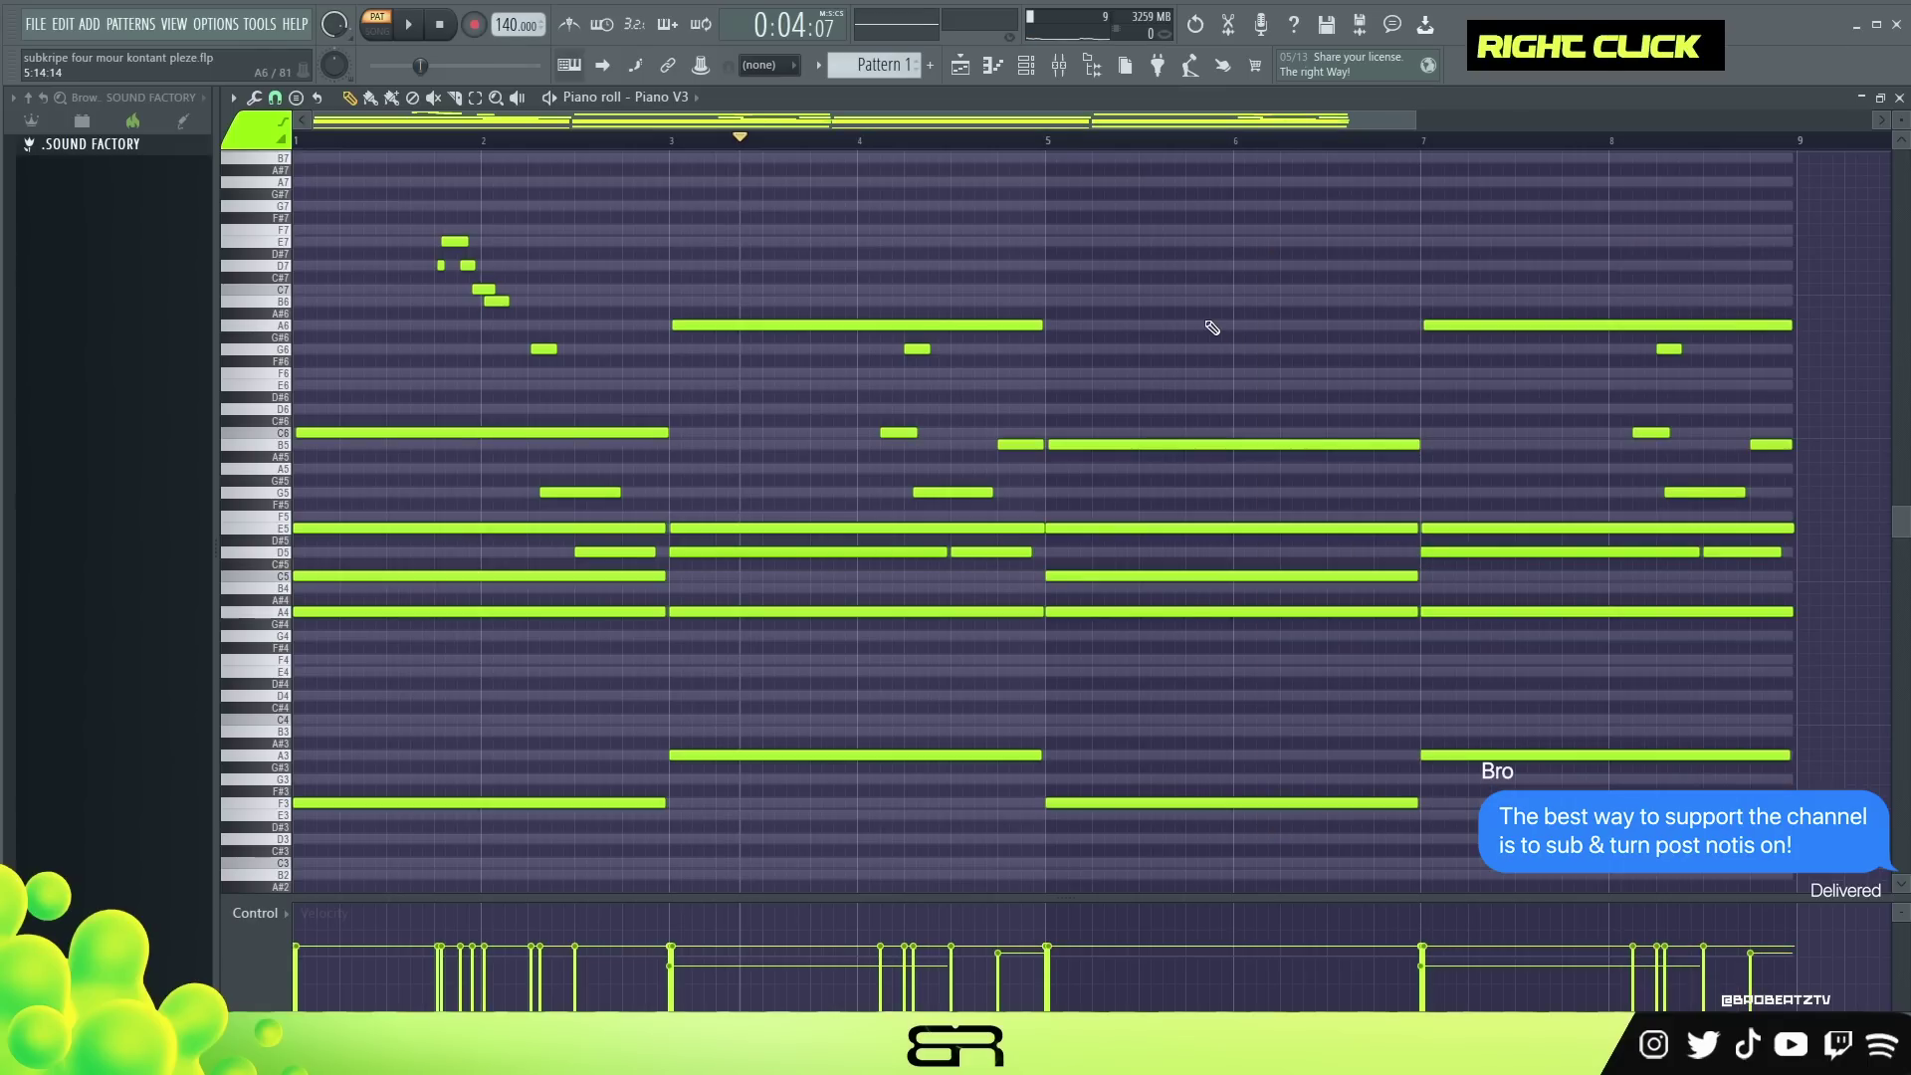
pyautogui.keyDown('alt'); pyautogui.rightClick(399, 428); pyautogui.keyUp('alt')
pyautogui.keyDown('alt'); pyautogui.rightClick(1218, 432); pyautogui.keyUp('alt')
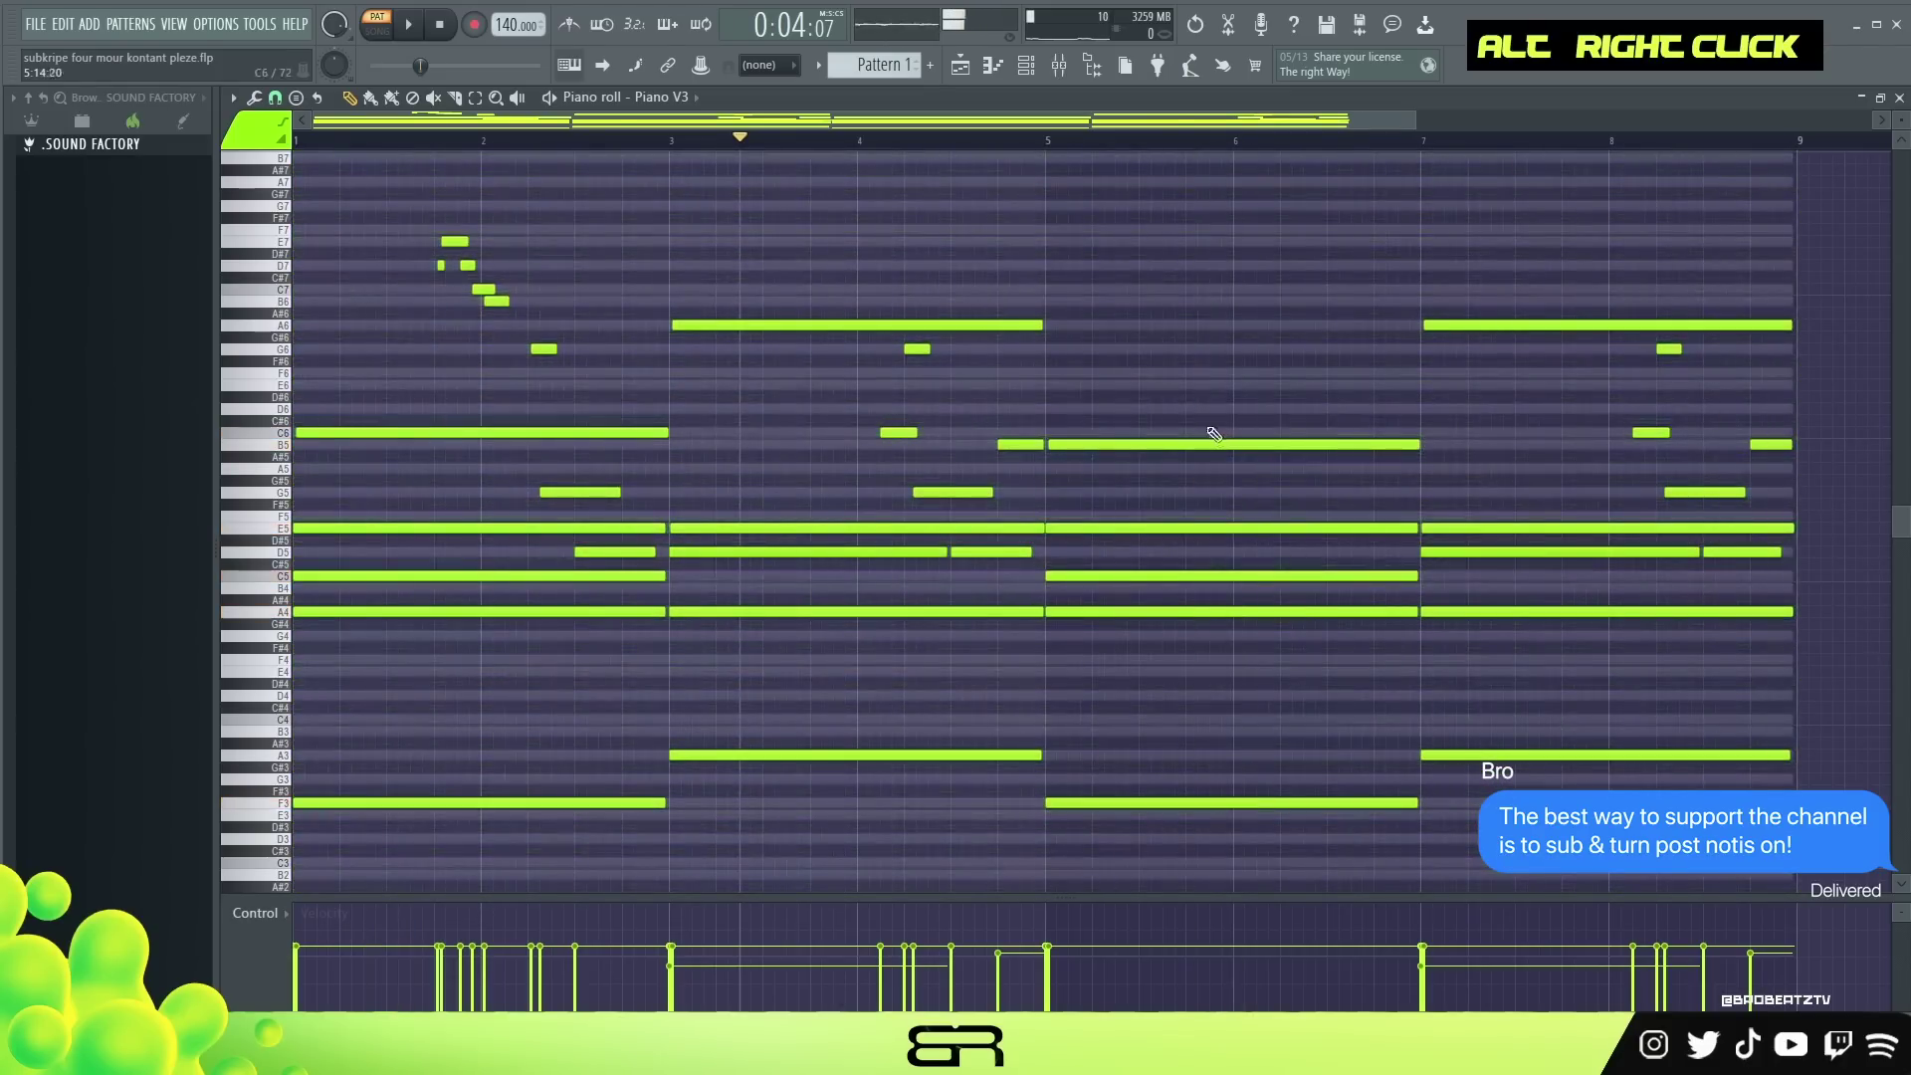
pyautogui.keyDown('ctrl'); pyautogui.moveTo(1209, 429); pyautogui.dragTo(1162, 481); pyautogui.keyUp('ctrl')
pyautogui.hotkey('shift', 'Up')
pyautogui.keyDown('alt'); pyautogui.rightClick(1215, 428); pyautogui.keyUp('alt')
pyautogui.keyDown('ctrl'); pyautogui.moveTo(1183, 394); pyautogui.dragTo(1189, 464); pyautogui.keyUp('ctrl')
pyautogui.hotkey('shift', 'Down')
pyautogui.rightClick(1169, 398)
# Open the second Piano V3 channel with the Cosmic Closet preset and audition it with a few notes.
pyautogui.click(1026, 66)
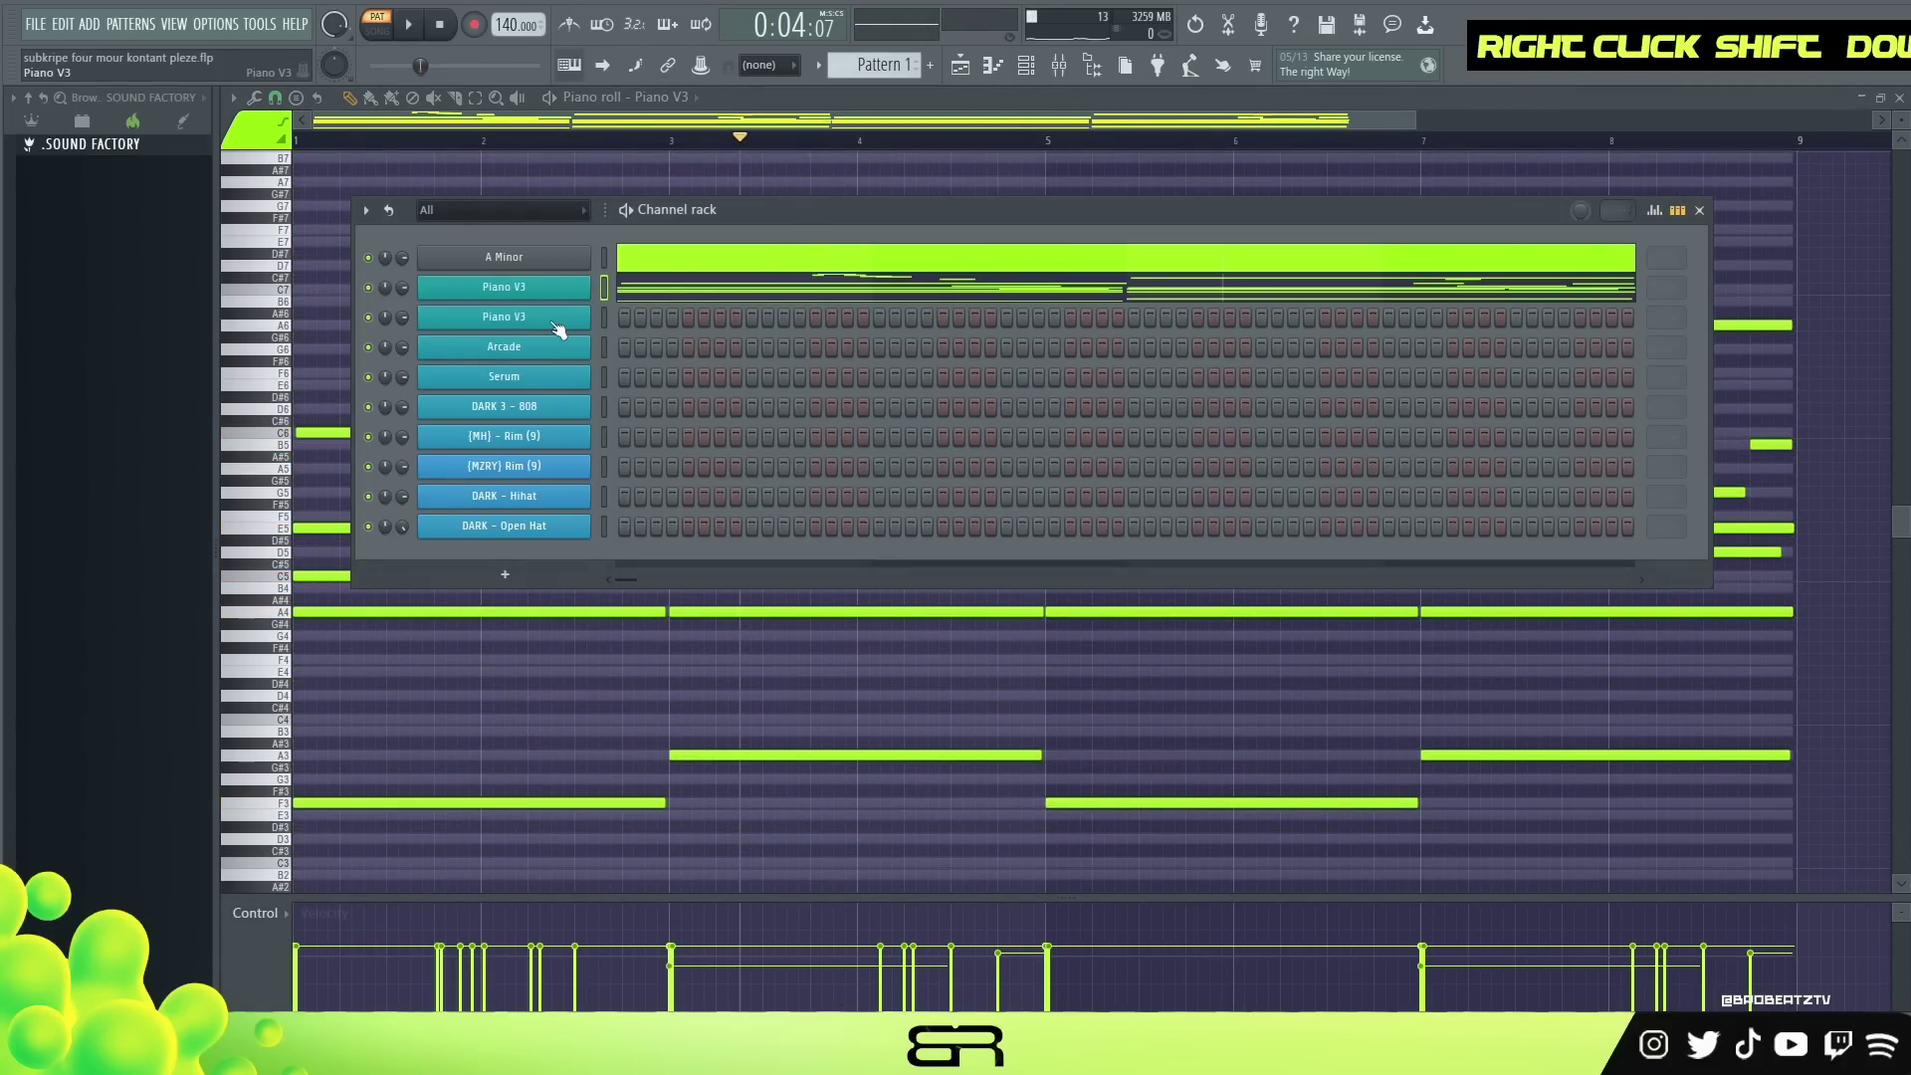
pyautogui.click(555, 318)
pyautogui.press('e')
pyautogui.press('s')
pyautogui.press('f')
pyautogui.press('s')
pyautogui.press('e')
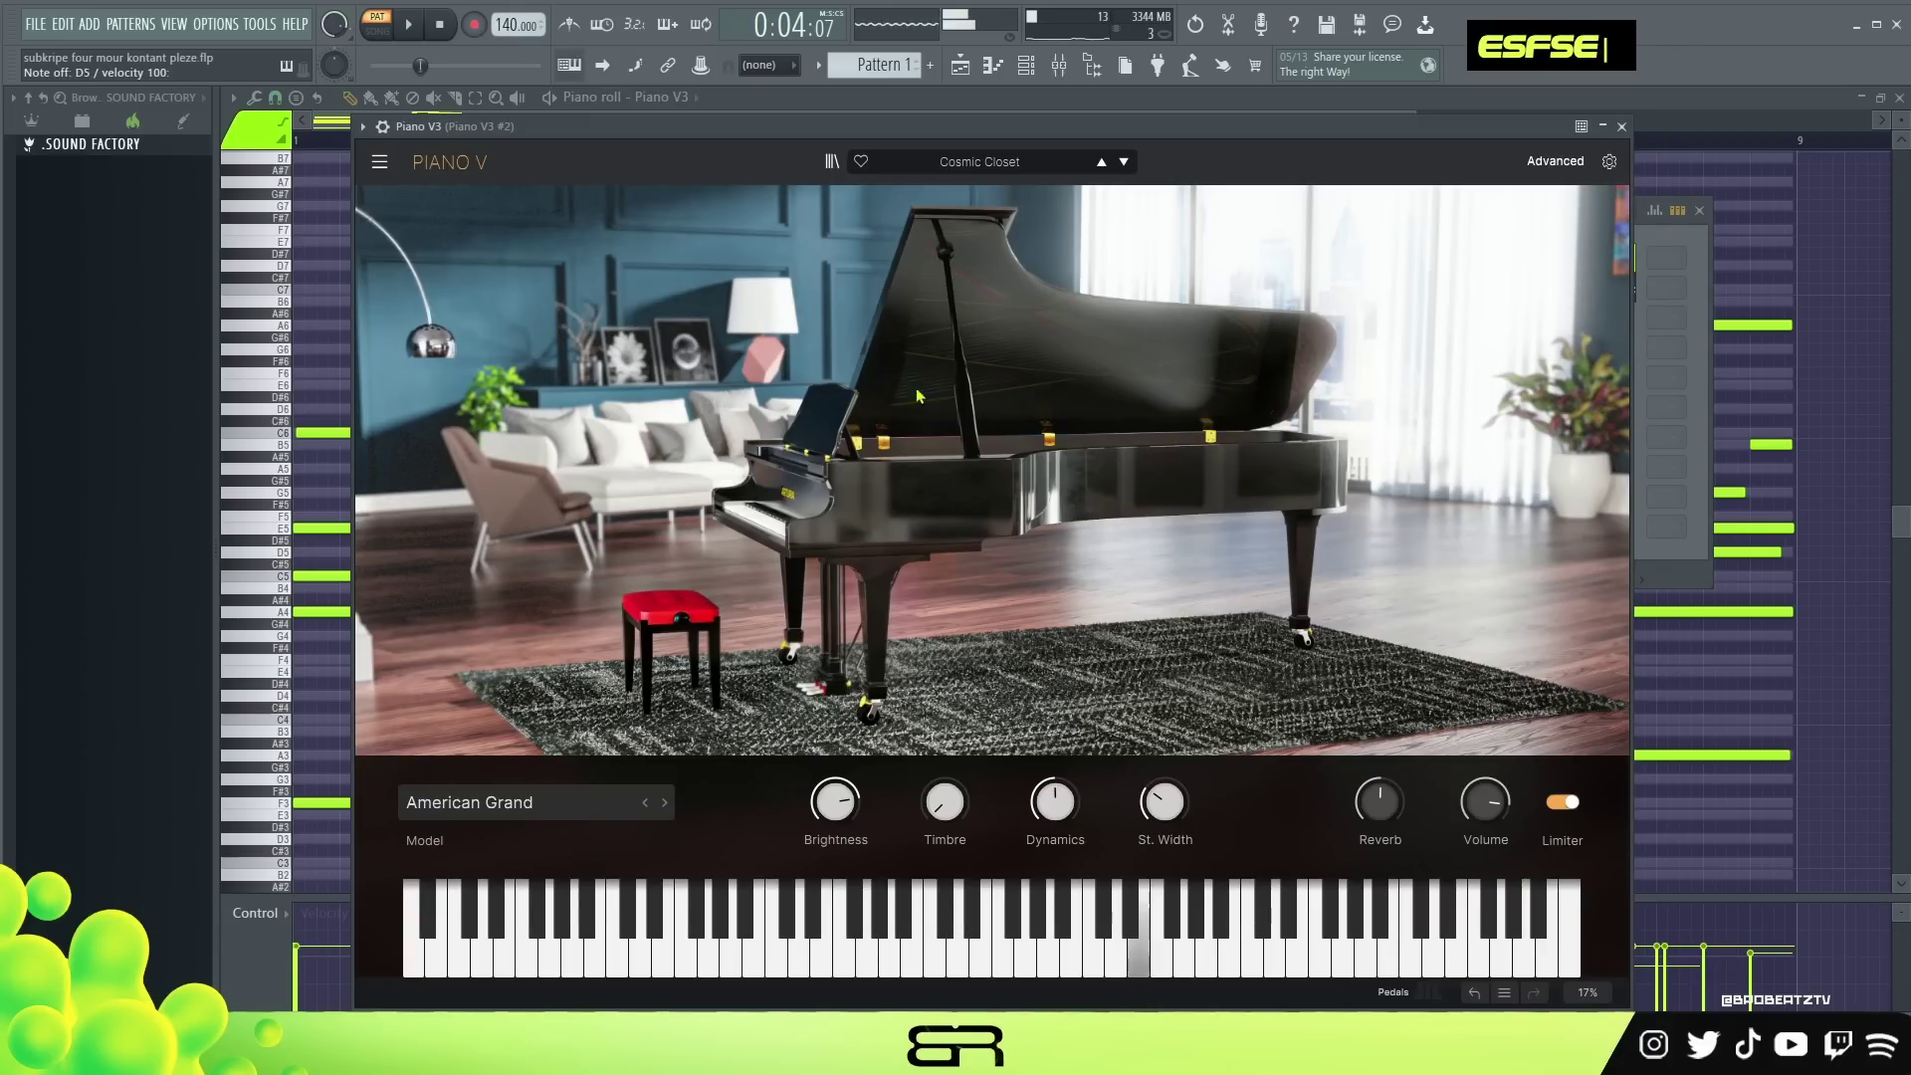
pyautogui.click(1674, 262)
pyautogui.doubleClick(843, 290)
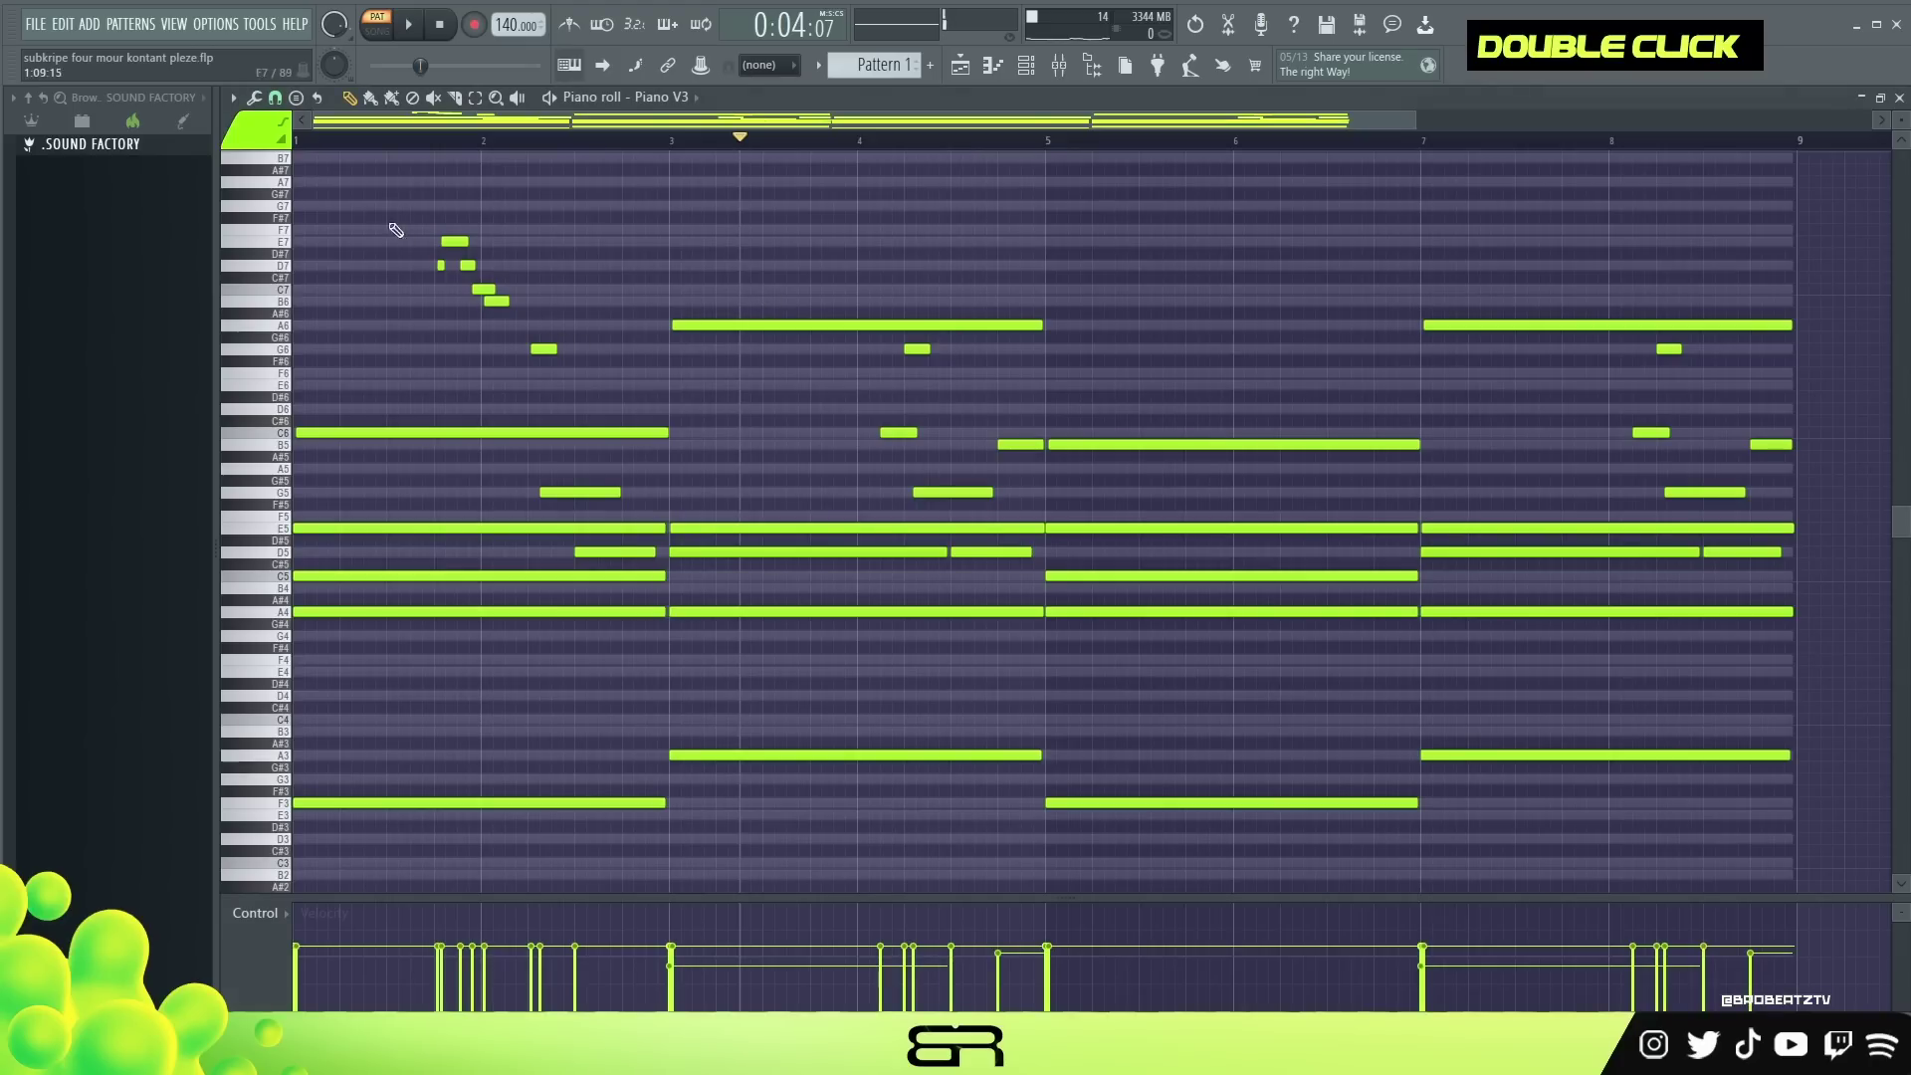
# Copy the short melody notes of bars 1, 2 and 4 into the second Piano V3's piano roll and raise them one octave.
pyautogui.moveTo(405, 235); pyautogui.dragTo(572, 355)
pyautogui.keyDown('ctrl'); pyautogui.keyDown('shift'); pyautogui.click(597, 487); pyautogui.keyUp('shift'); pyautogui.keyUp('ctrl')
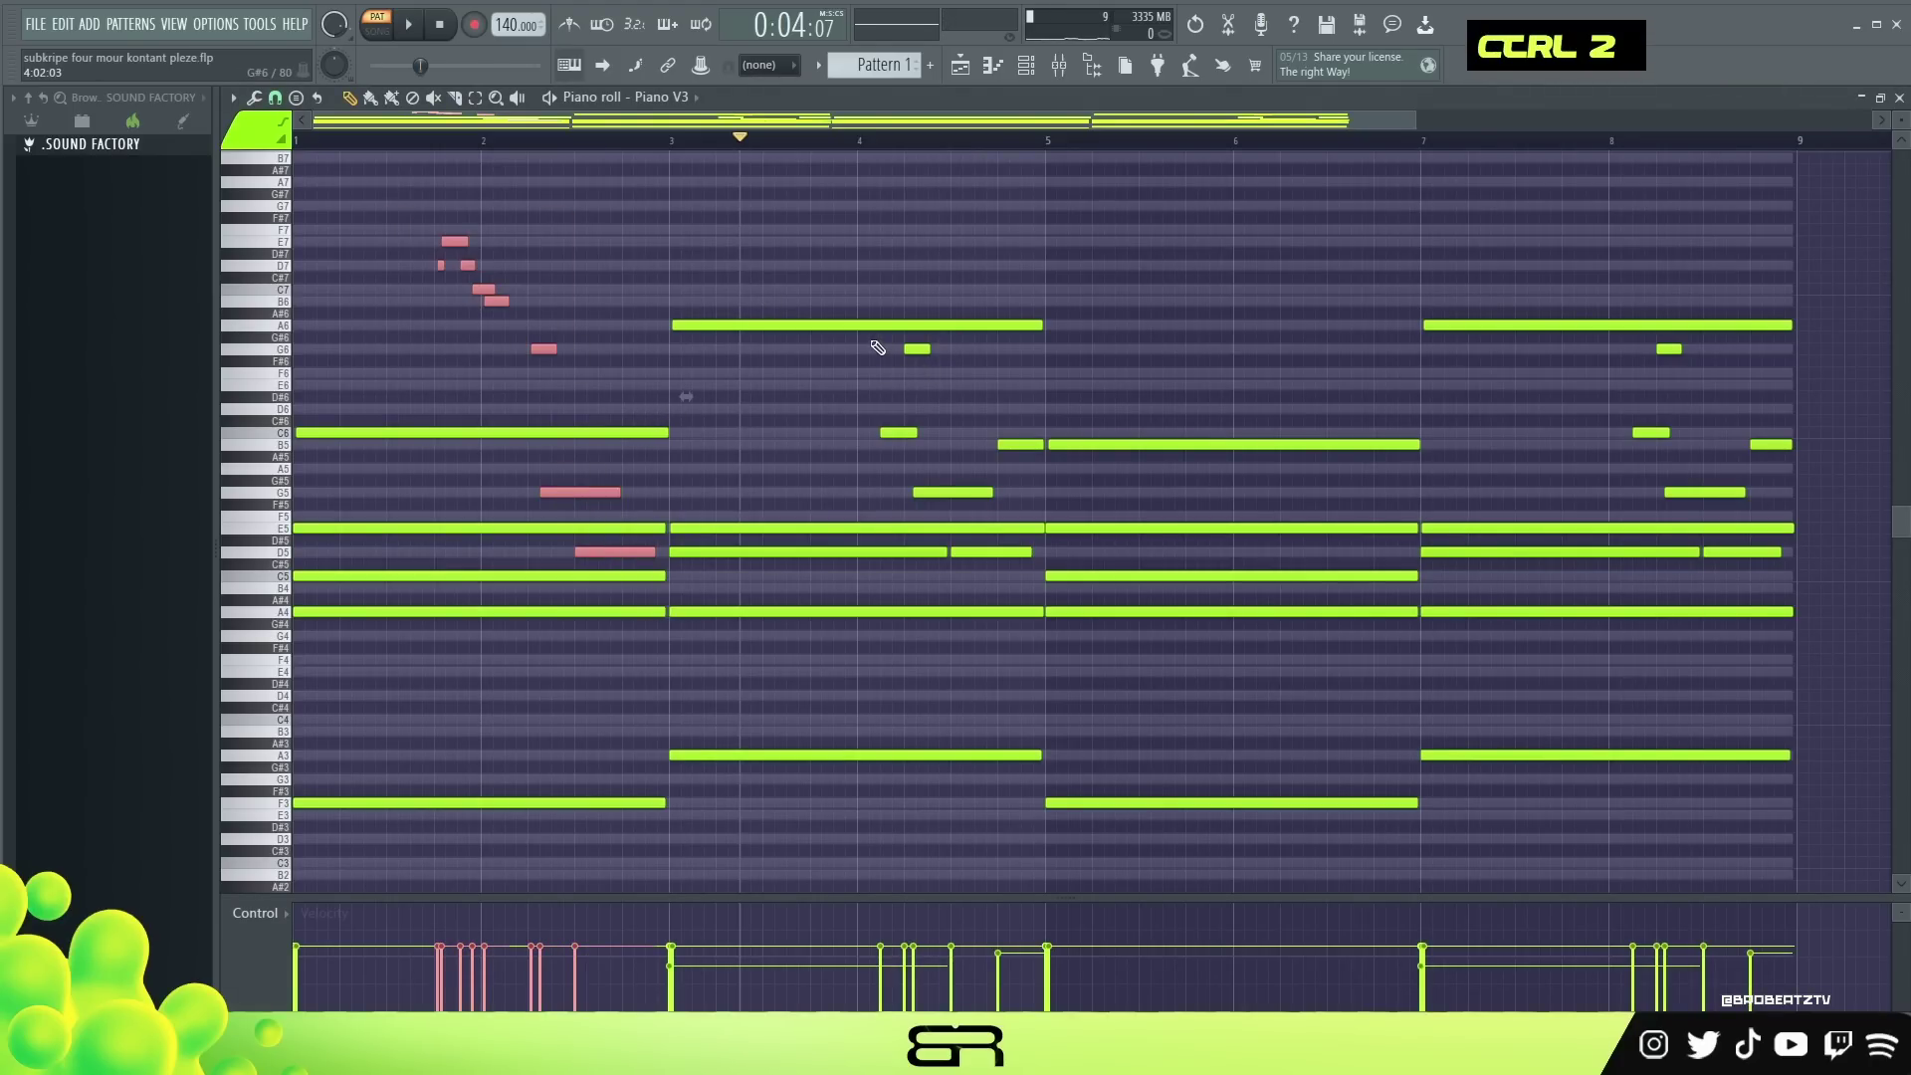
pyautogui.moveTo(877, 347); pyautogui.dragTo(1015, 502)
pyautogui.keyDown('ctrl'); pyautogui.keyDown('shift'); pyautogui.click(1008, 552); pyautogui.keyUp('shift'); pyautogui.keyUp('ctrl')
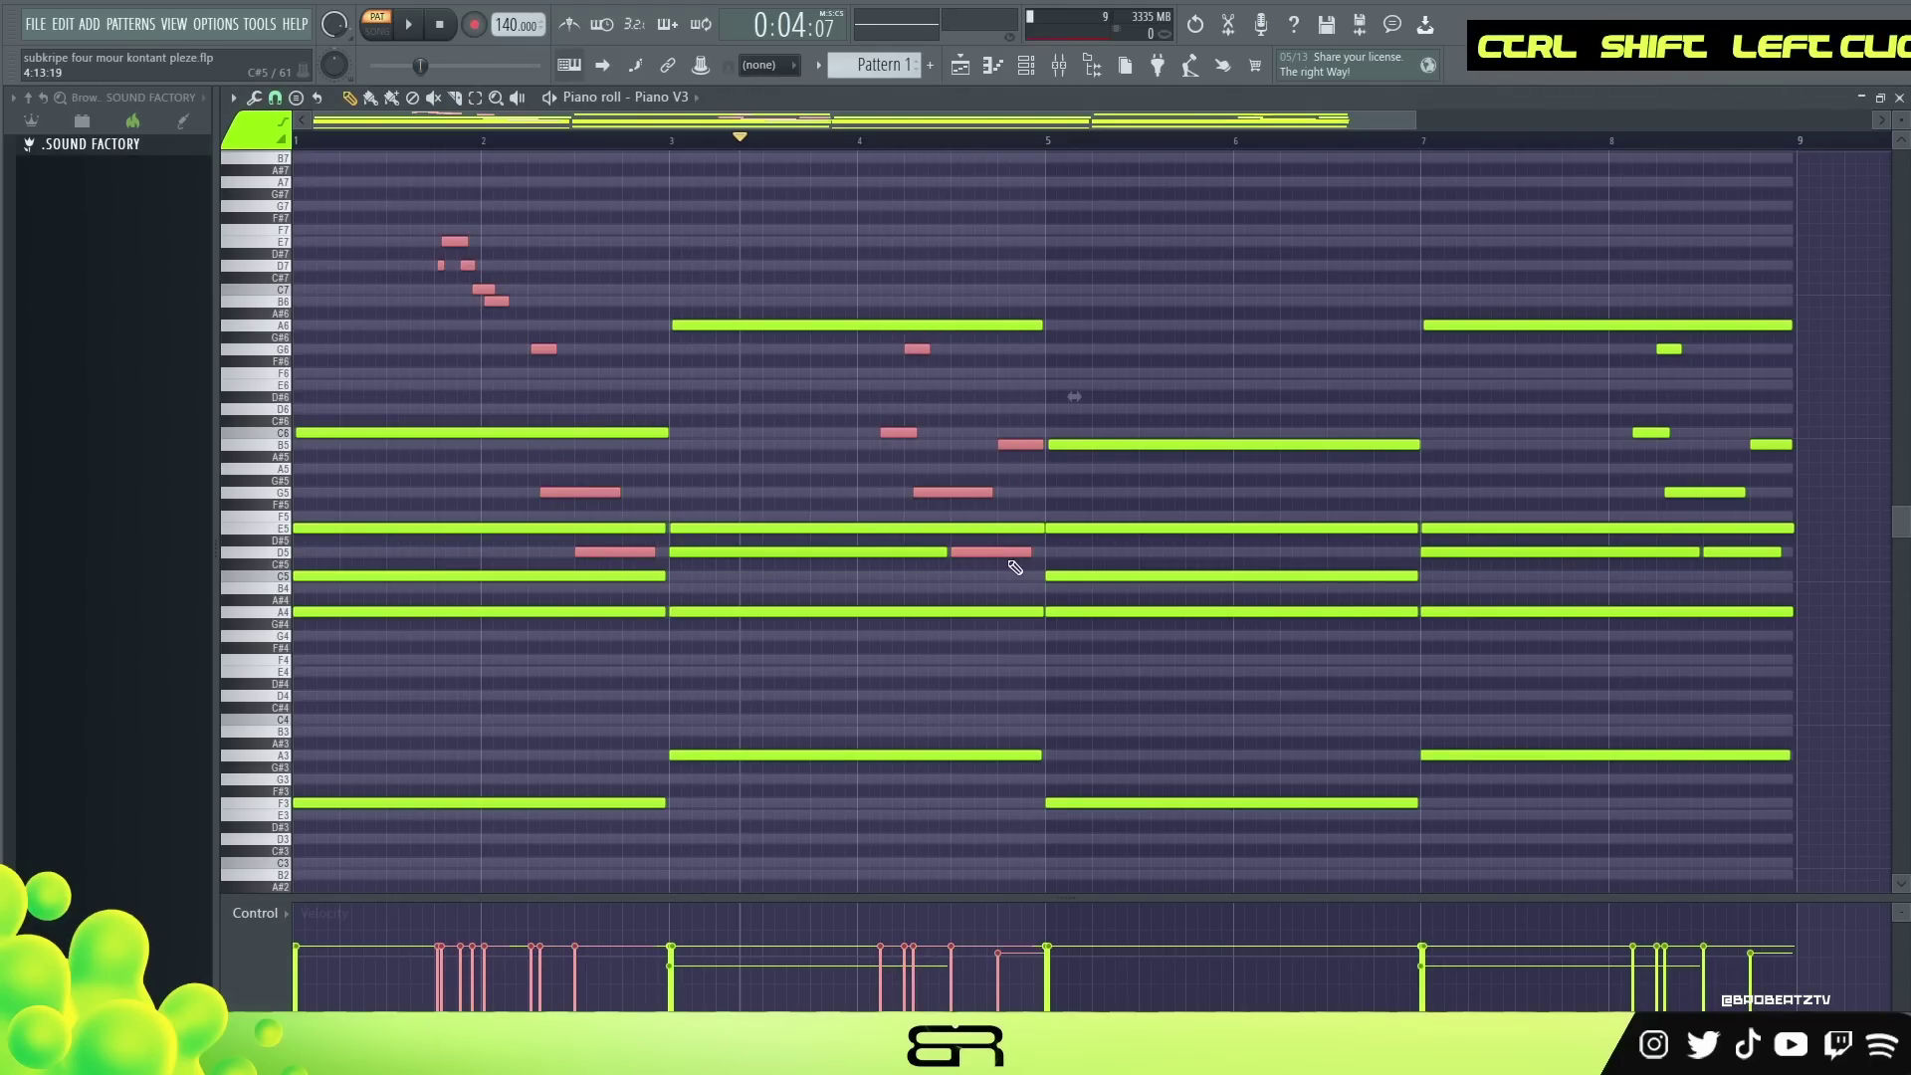
pyautogui.click(1029, 70)
pyautogui.rightClick(542, 321)
pyautogui.click(657, 315)
pyautogui.hotkey('ctrl', 'v')
pyautogui.hotkey('ctrl', 'Up')
pyautogui.scroll(3, 655, 430)
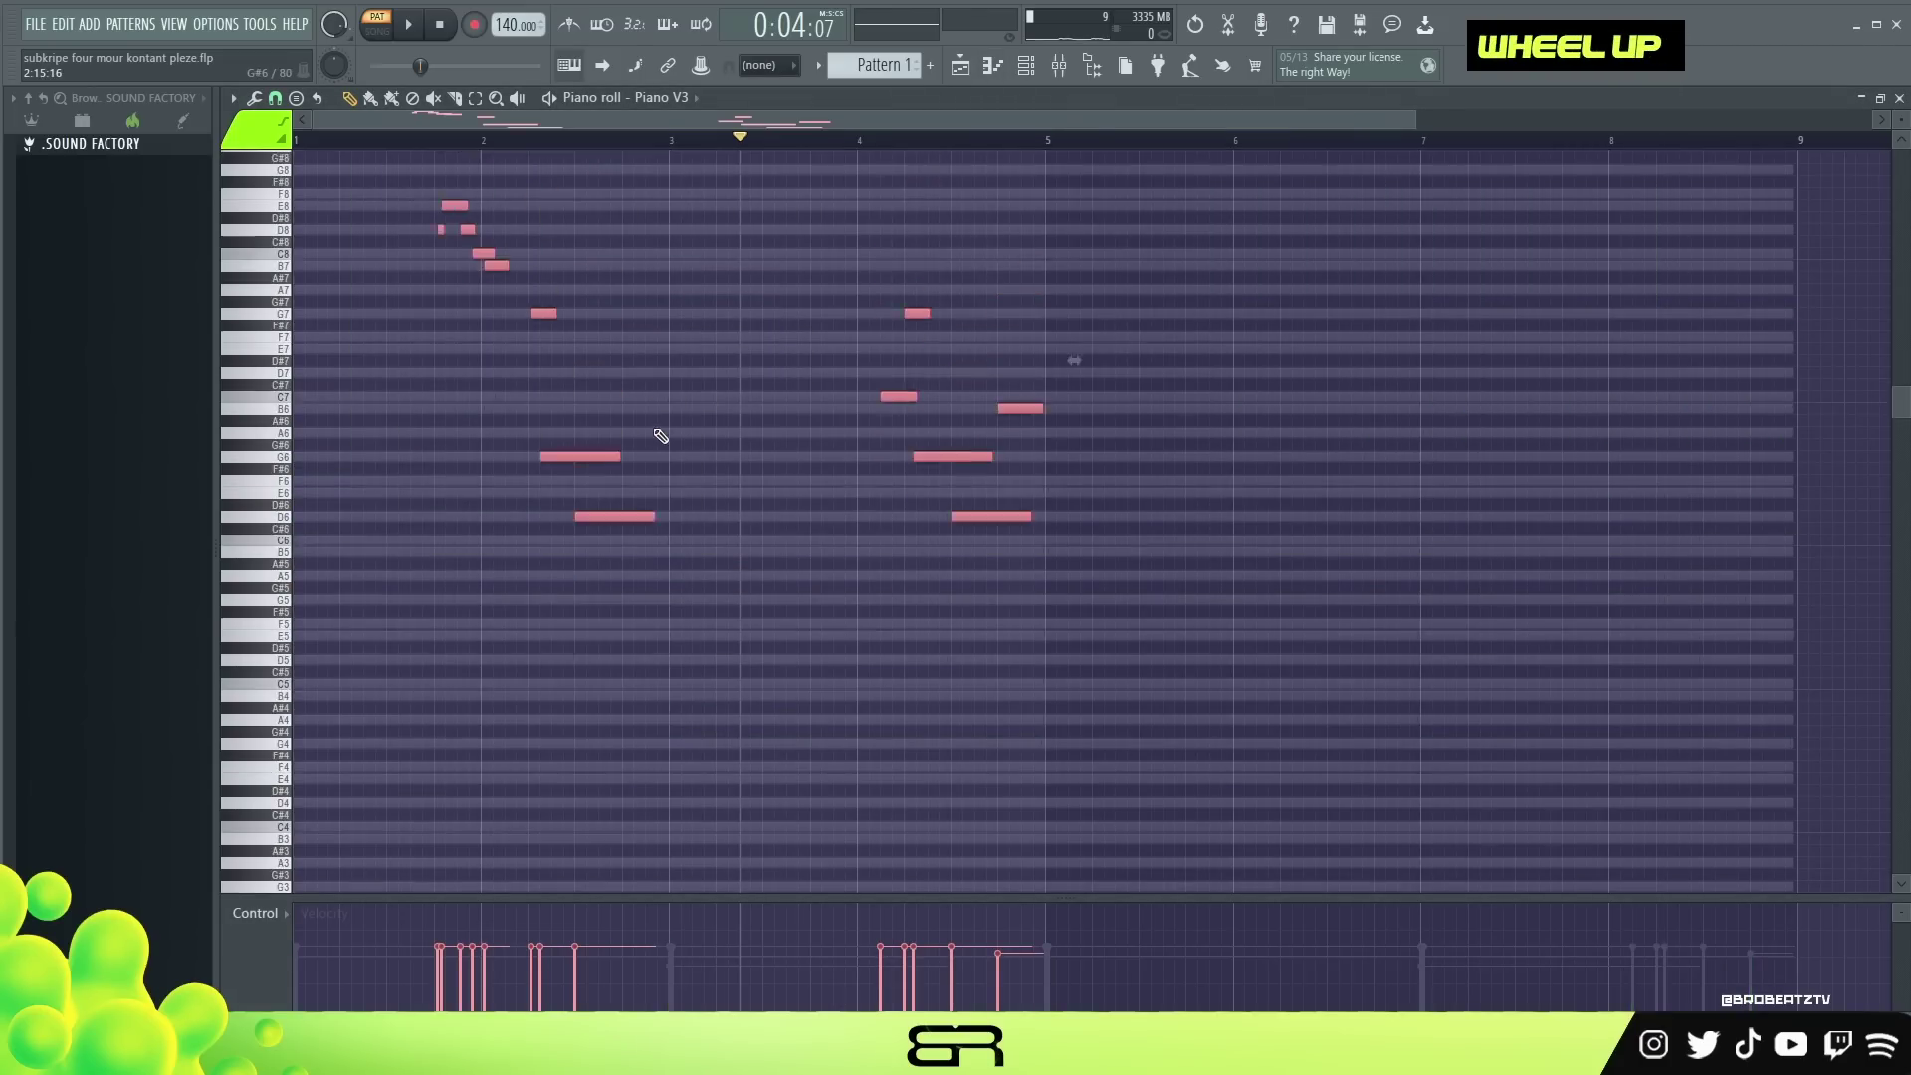
pyautogui.scroll(1, 661, 435)
pyautogui.scroll(1, 1898, 120)
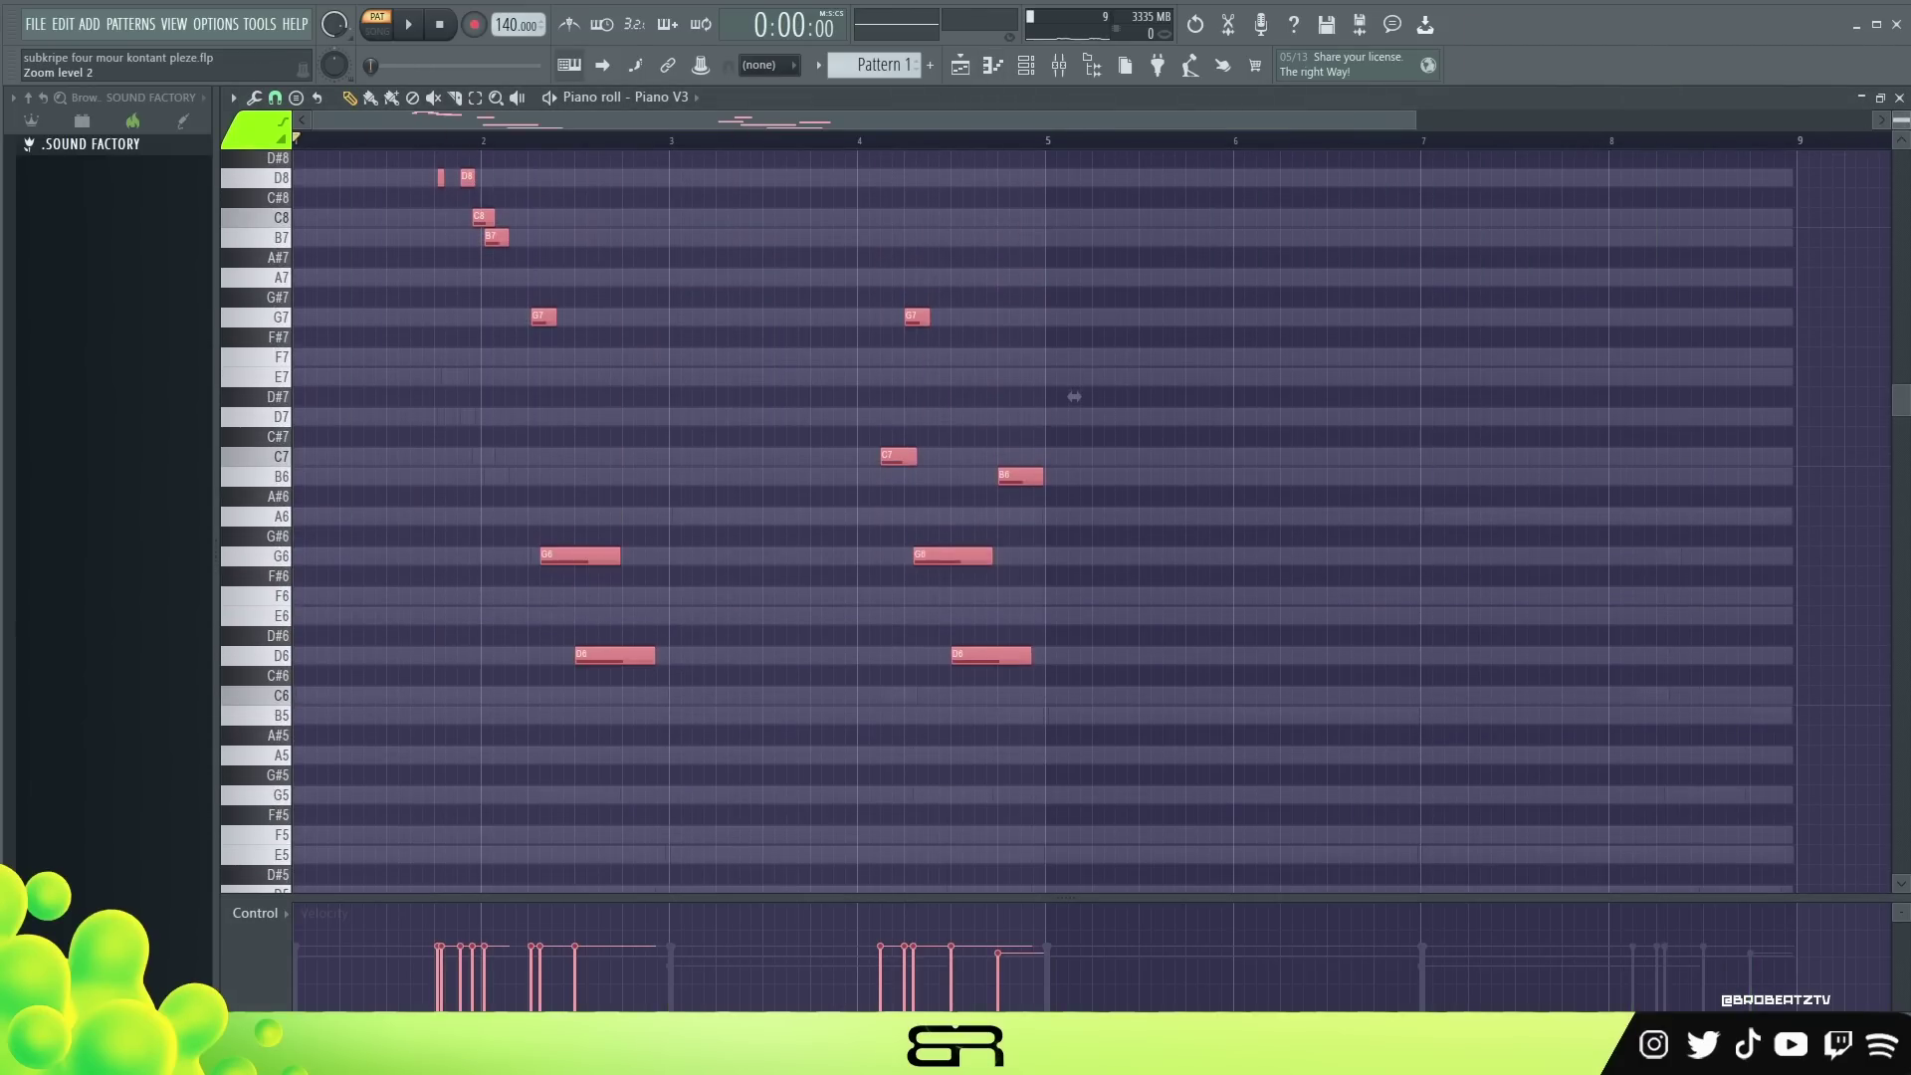
pyautogui.rightClick(964, 200)
# Play the copied melody and nudge the descending run from D8 to G7 in bars 1 and 2 slightly earlier.
pyautogui.scroll(1, 910, 220)
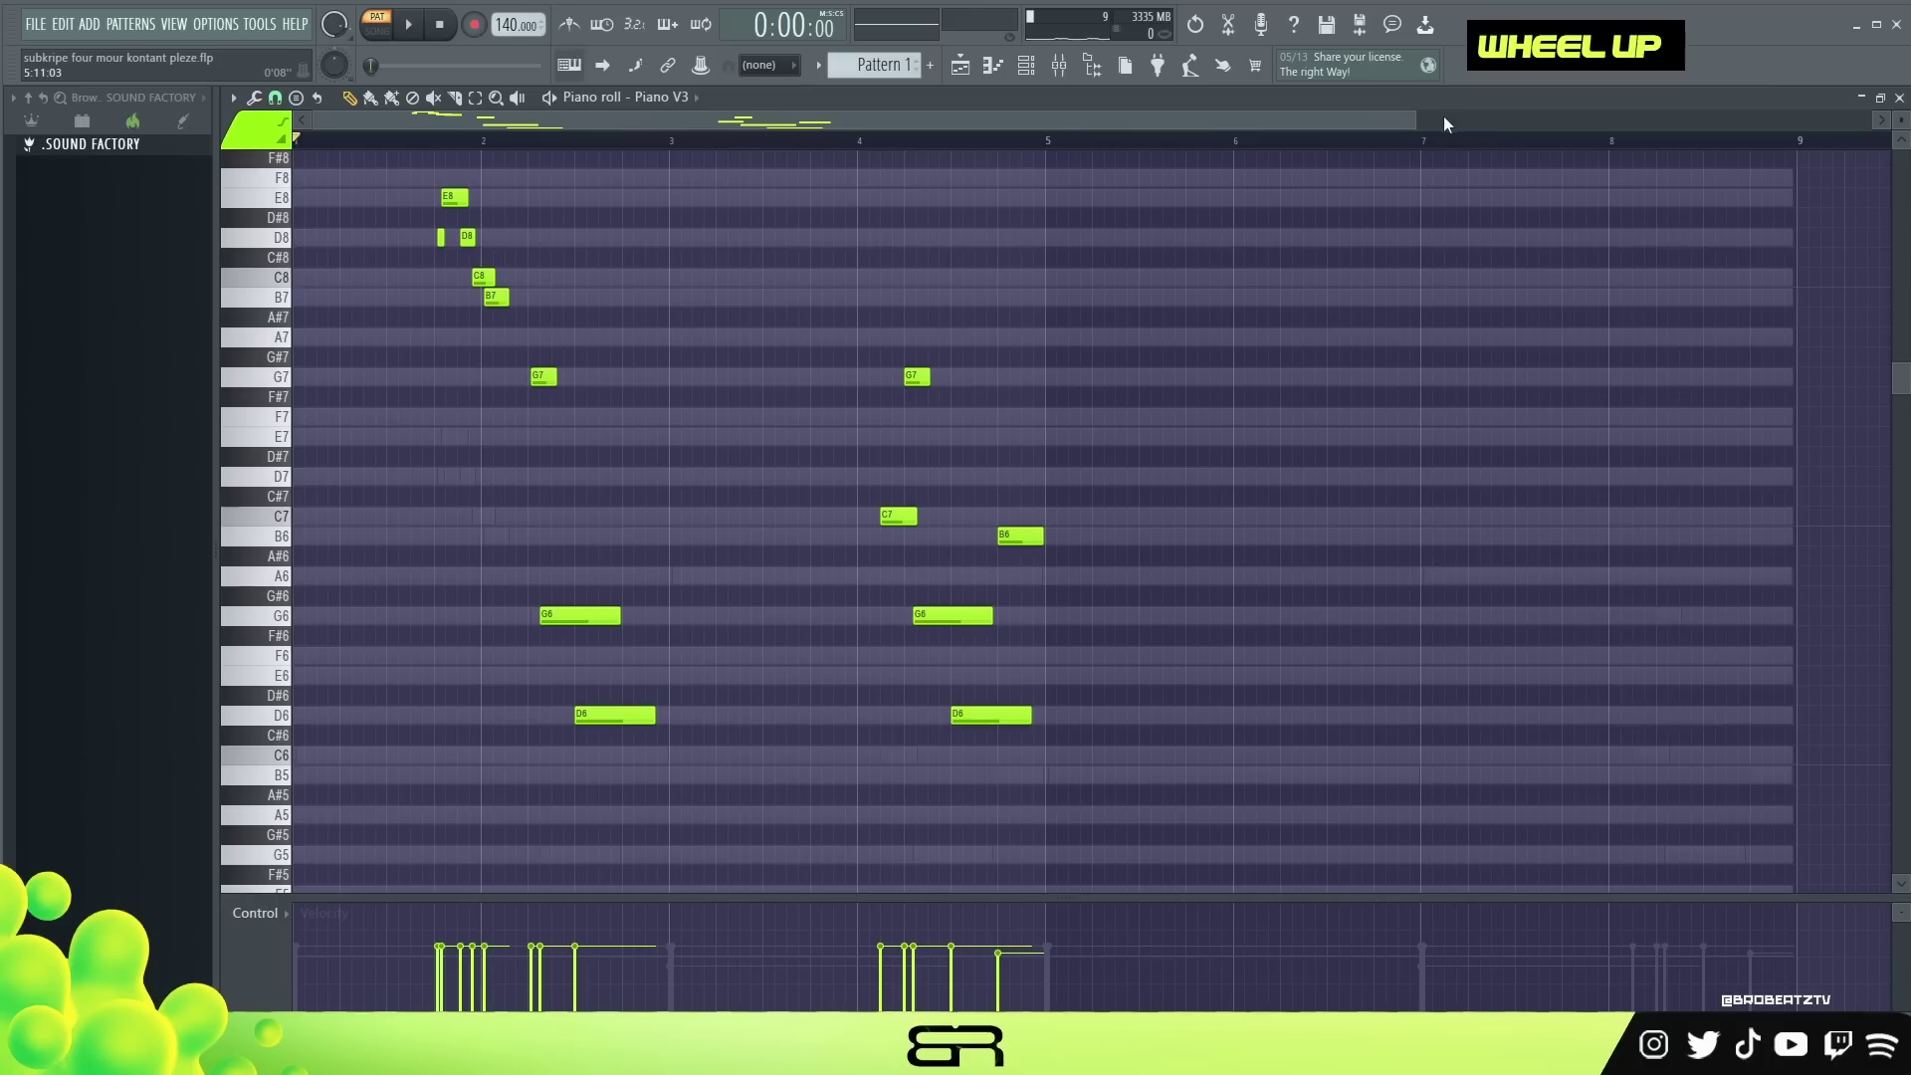
pyautogui.moveTo(1419, 122); pyautogui.dragTo(839, 121)
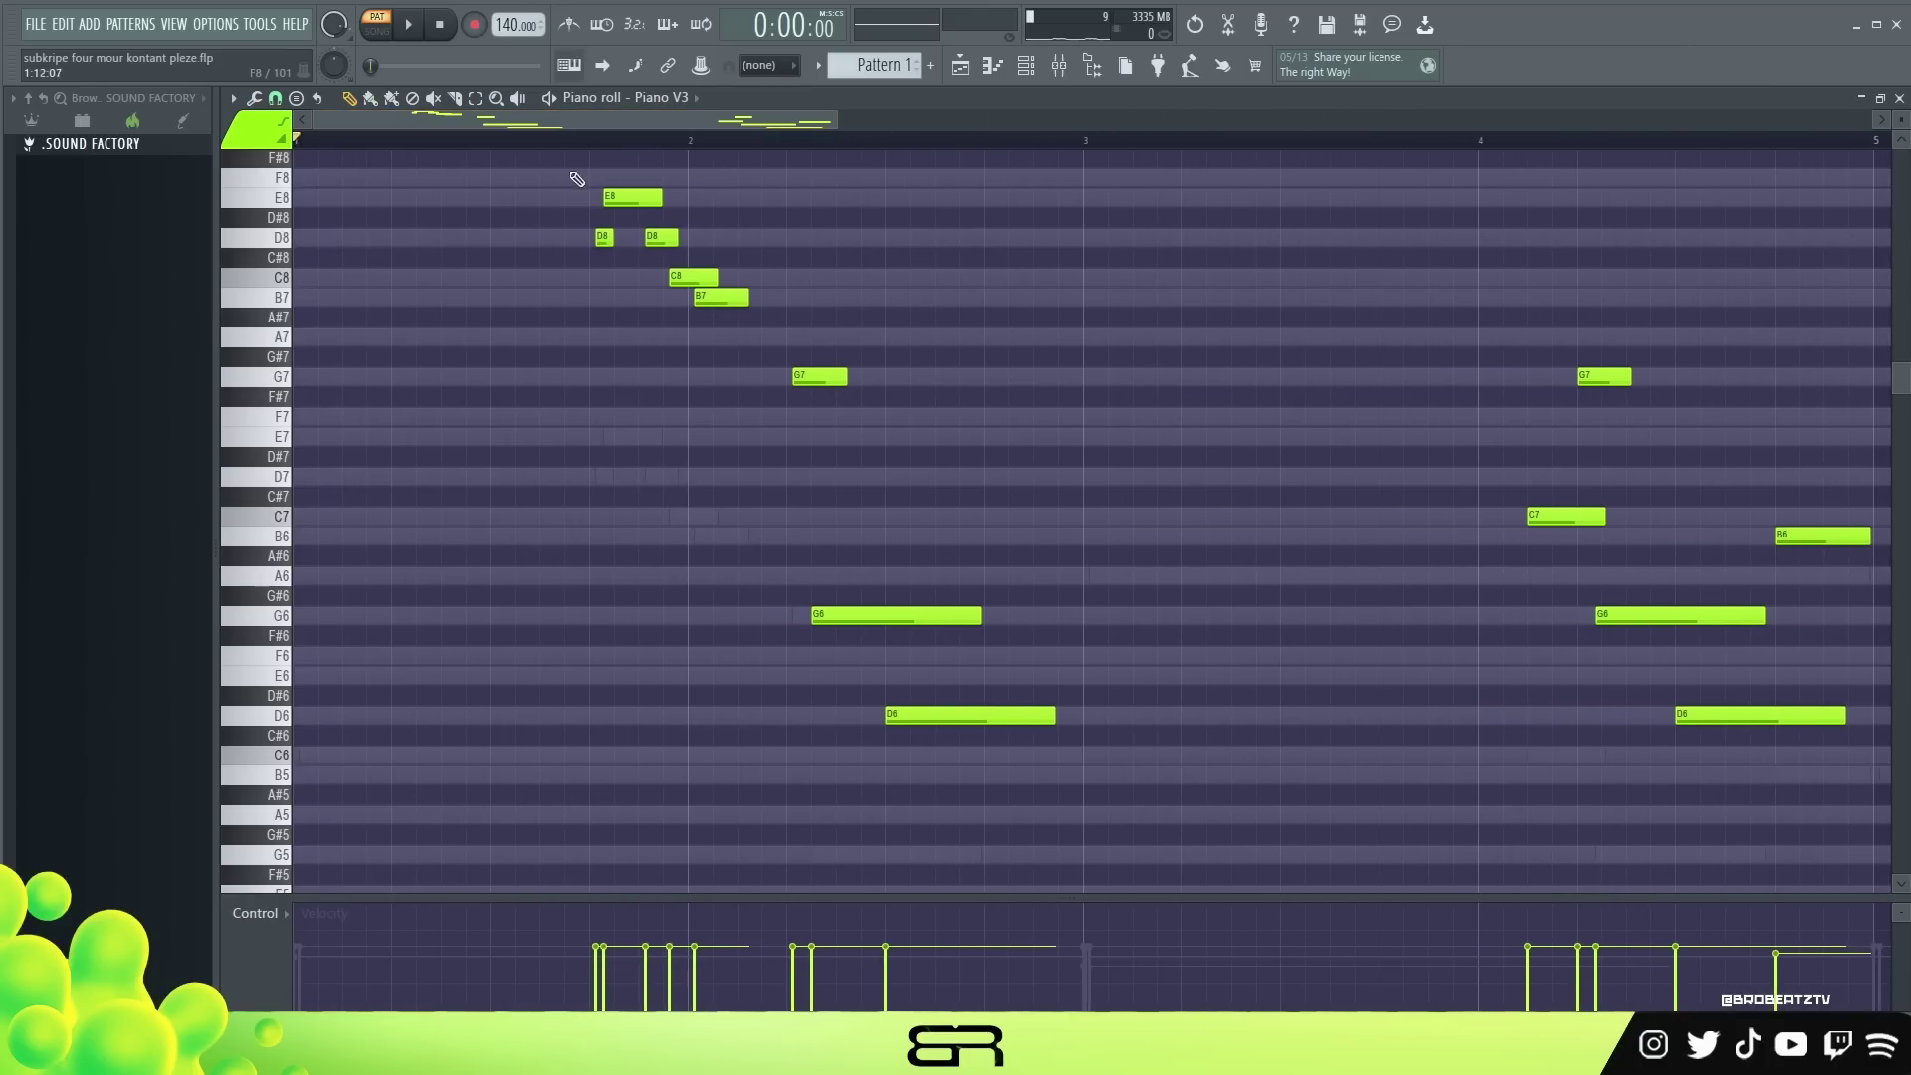
pyautogui.press('space')
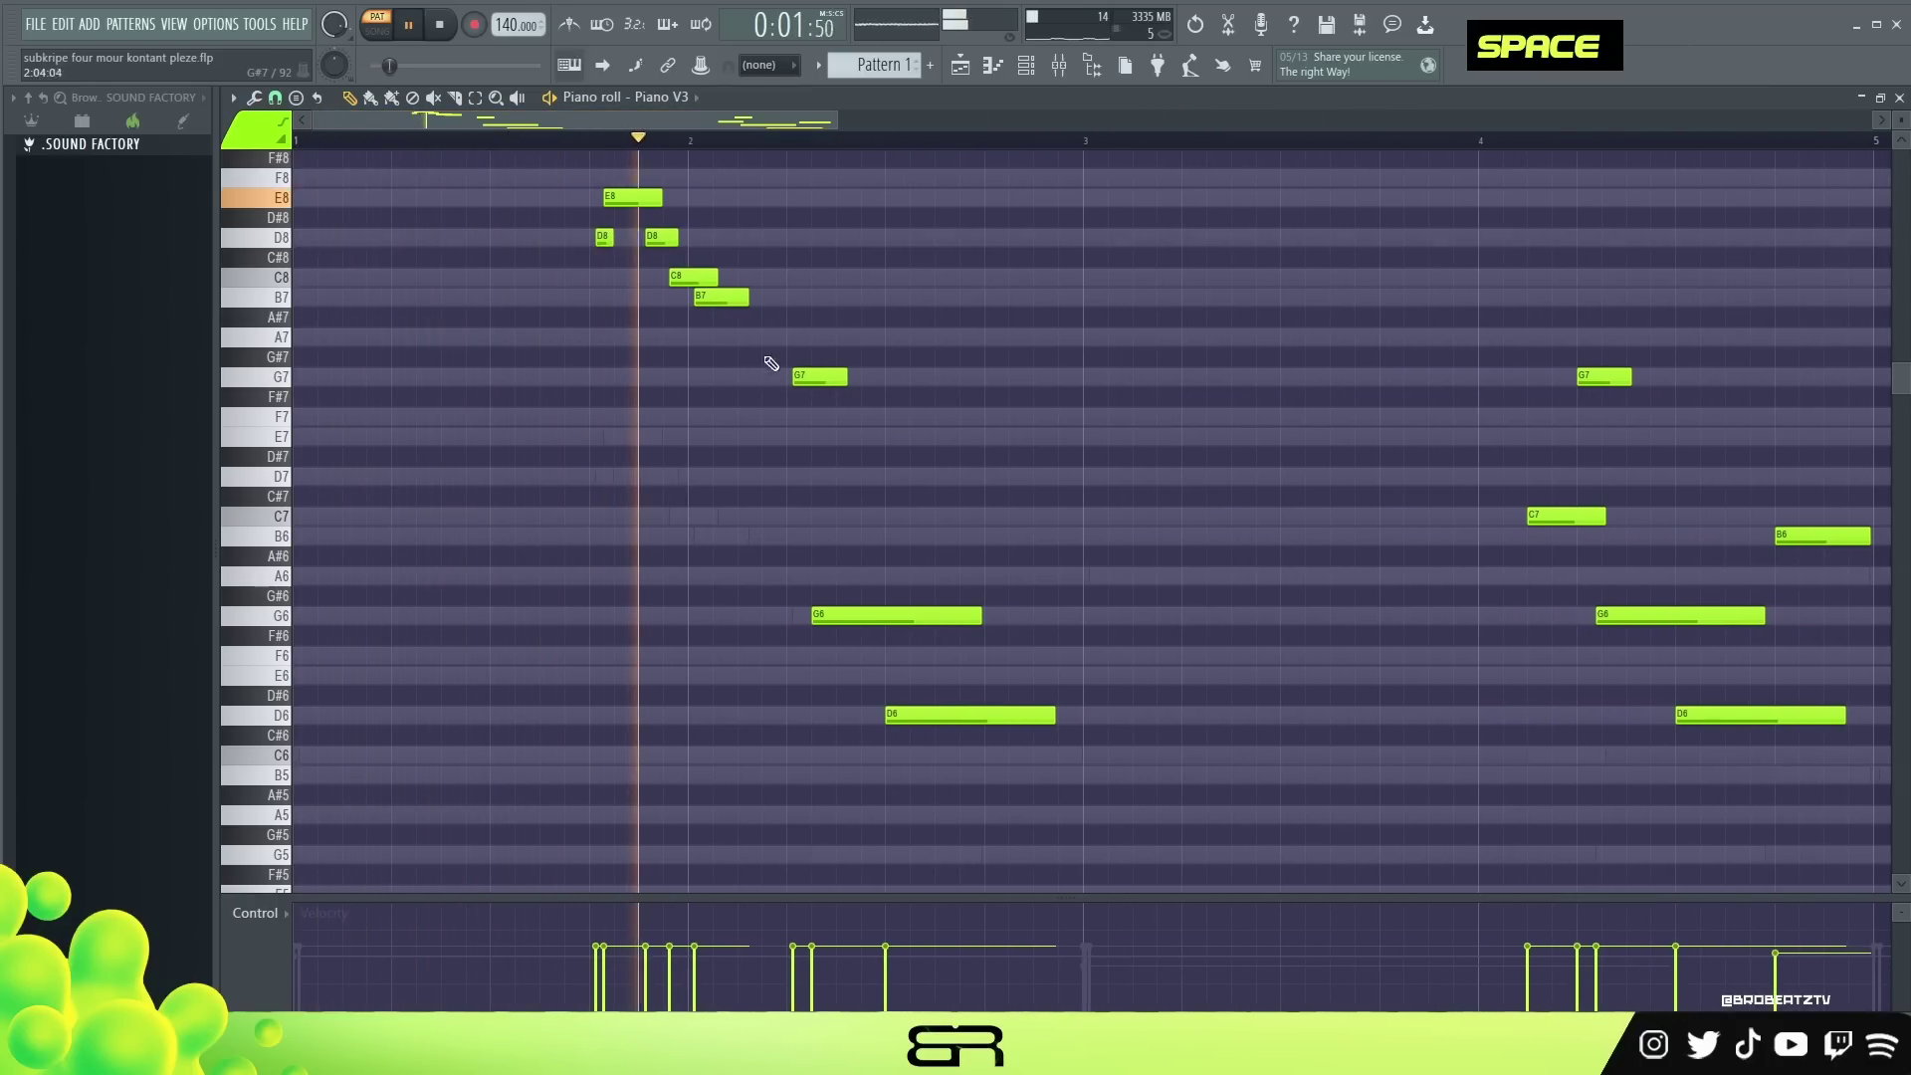
pyautogui.moveTo(525, 176); pyautogui.dragTo(1108, 767)
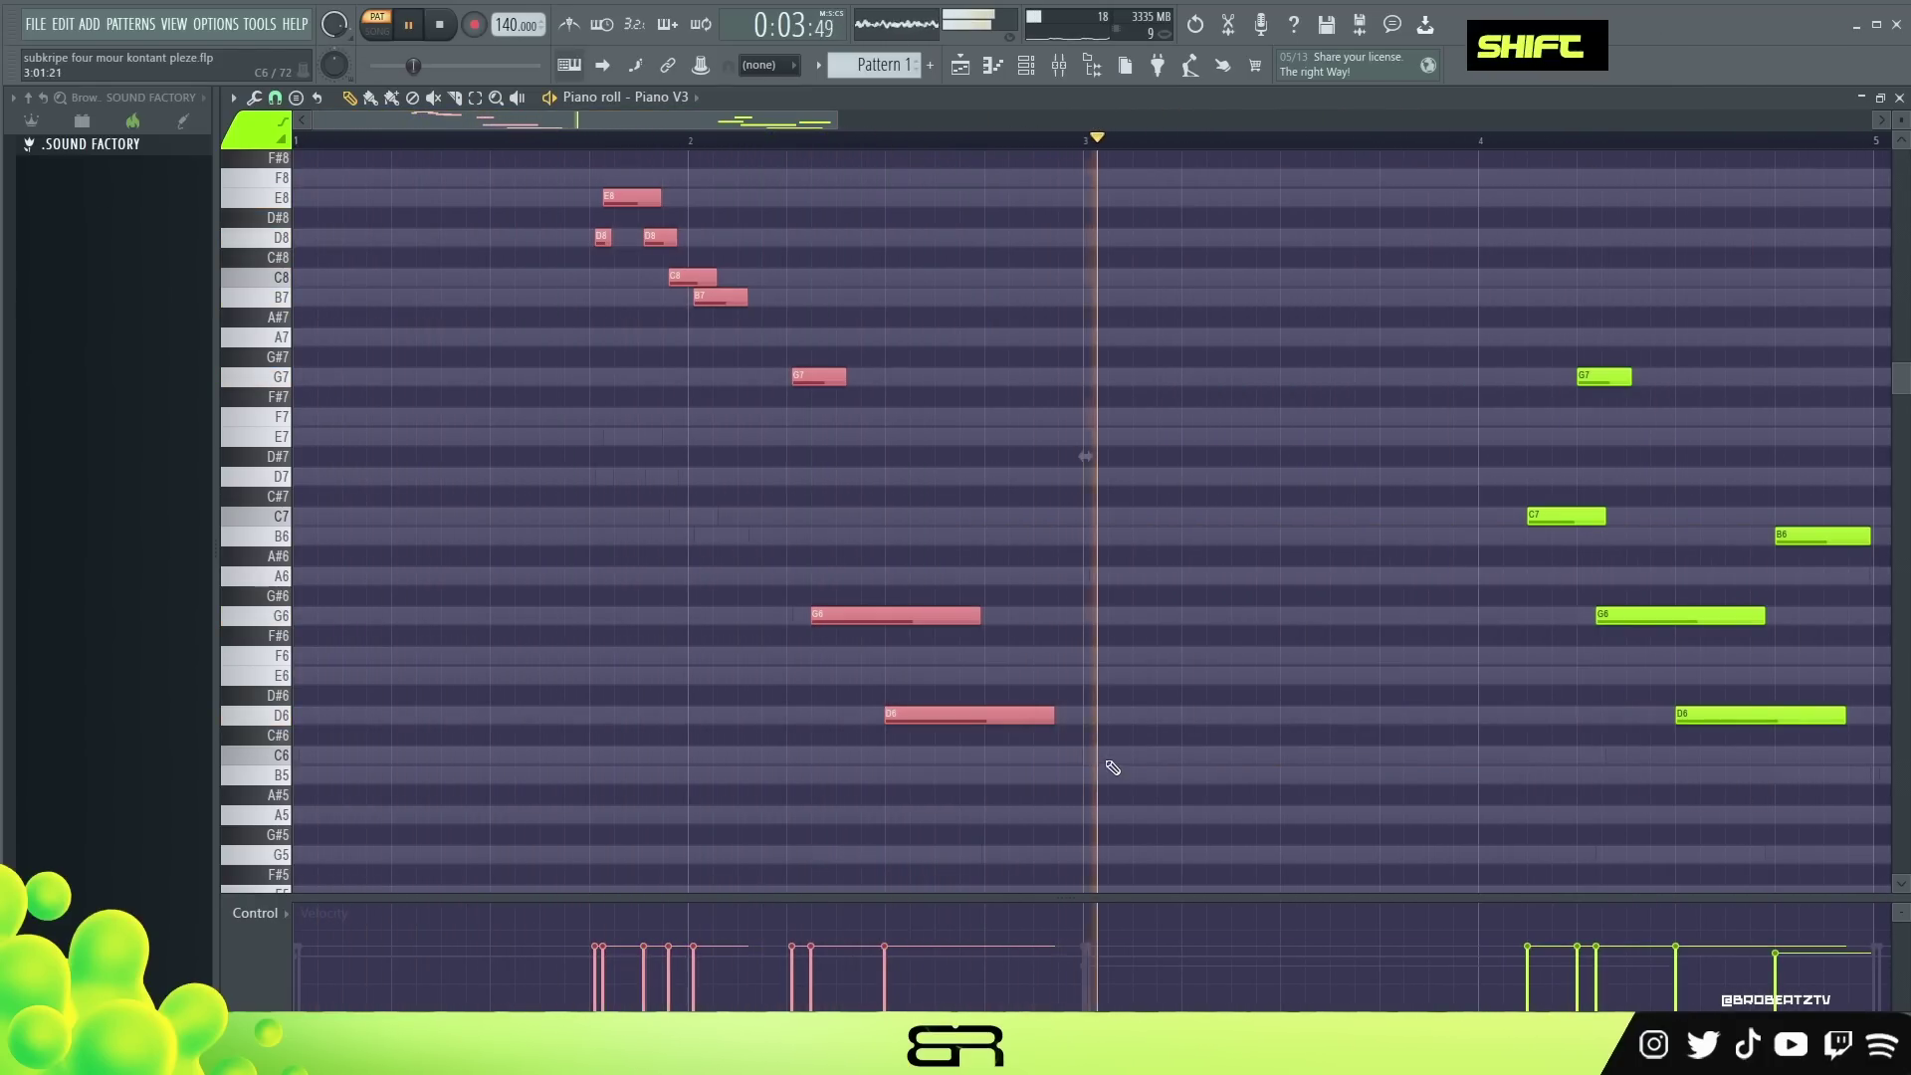
pyautogui.scroll(2, 1112, 768)
pyautogui.scroll(-1, 1113, 768)
pyautogui.scroll(3, 876, 423)
pyautogui.hotkey('shift', 'space')
pyautogui.hotkey('shift', 'space')
pyautogui.scroll(1, 876, 423)
pyautogui.rightClick(954, 442)
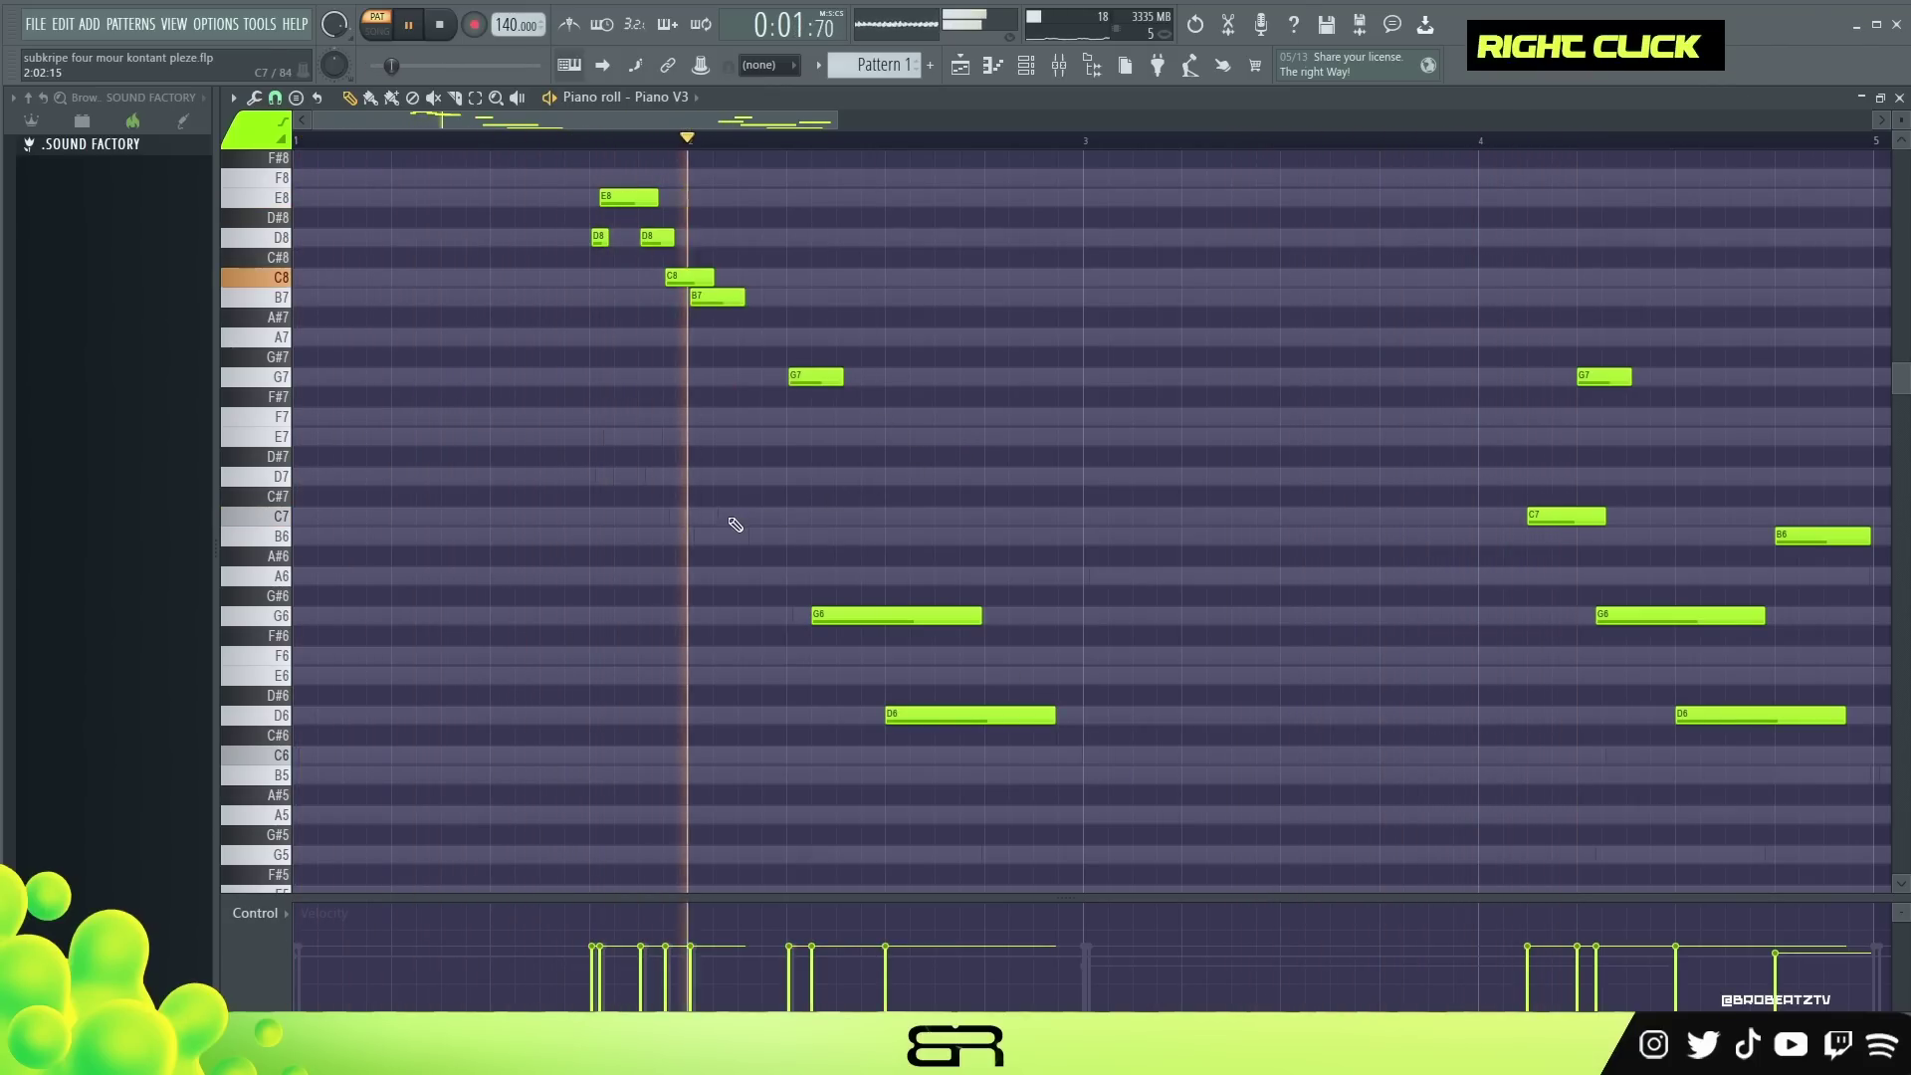
# Add a C6 about three steps long at the start of bar 1, followed by overlapping A6 and B6 notes of the same length.
pyautogui.press('space')
pyautogui.press('space')
pyautogui.press('space')
pyautogui.moveTo(335, 755); pyautogui.dragTo(311, 756)
pyautogui.press('space')
pyautogui.press('space')
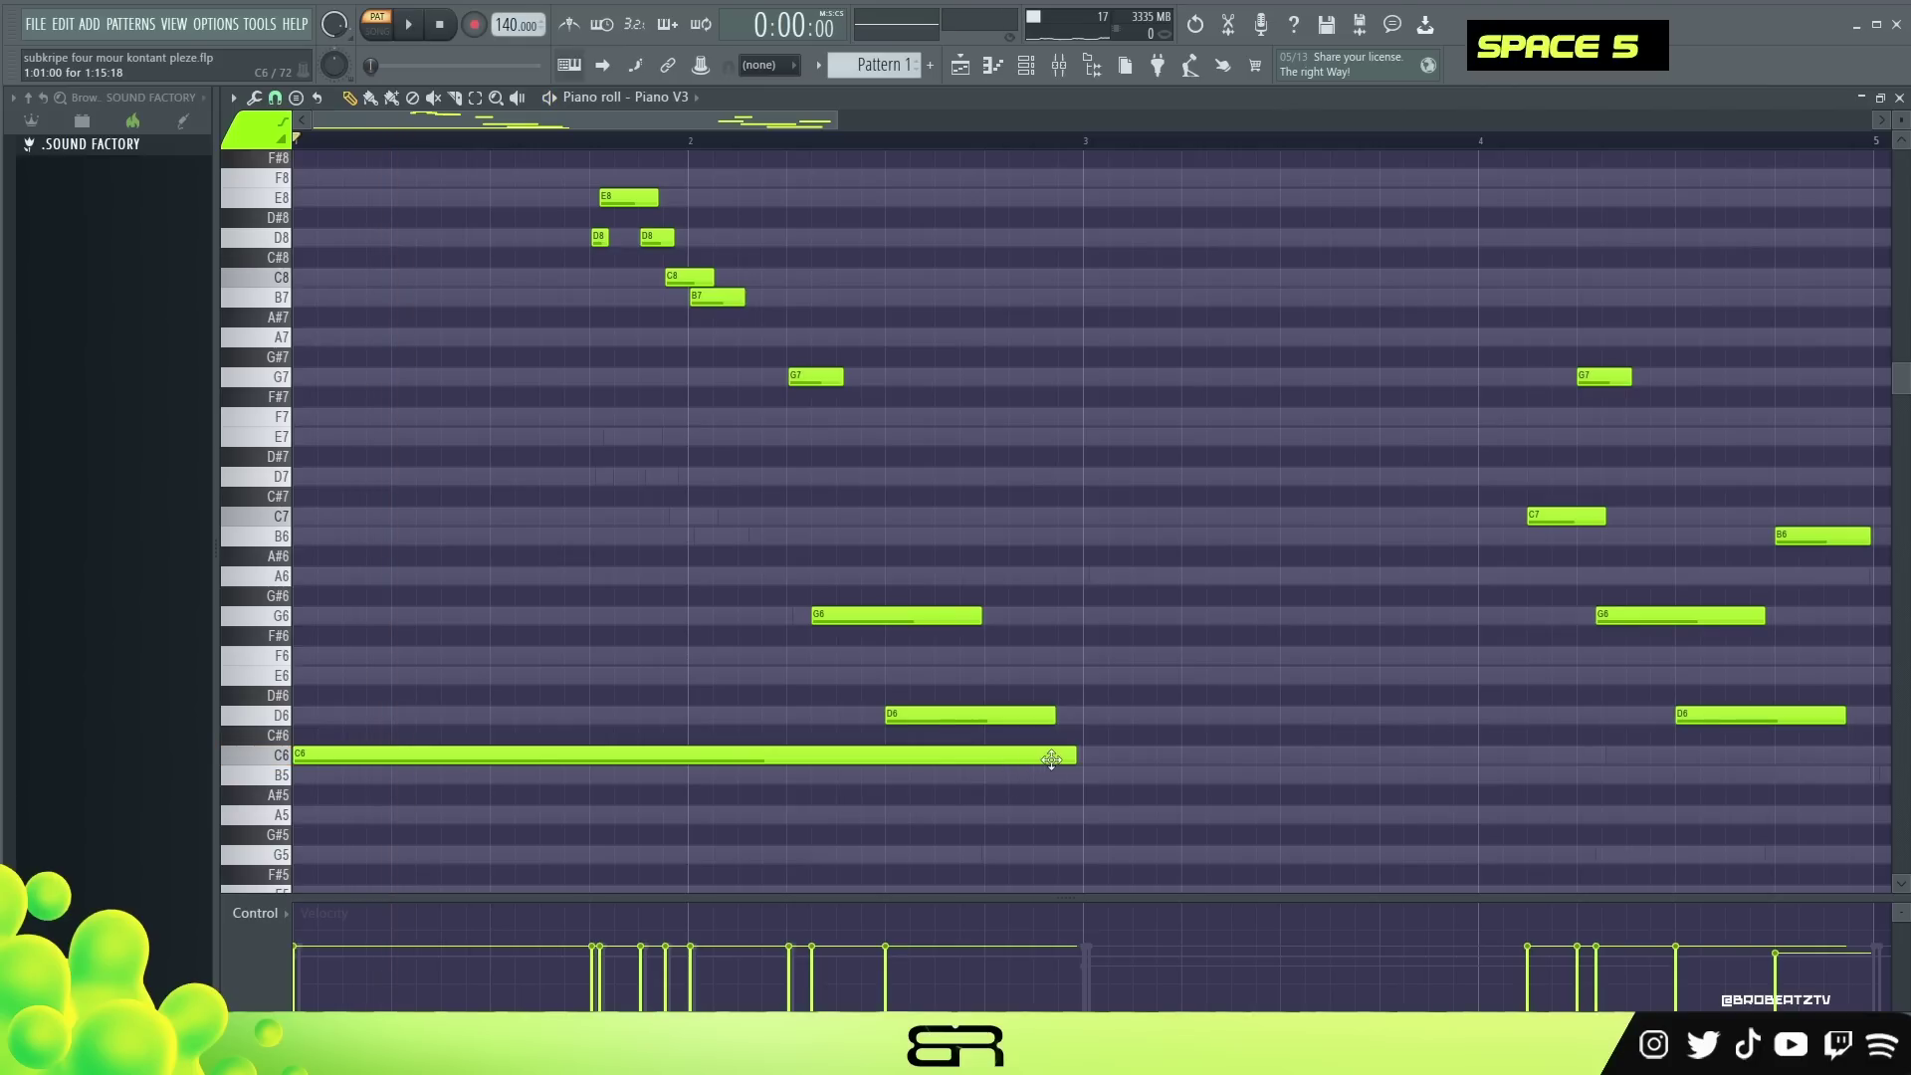
pyautogui.keyDown('alt'); pyautogui.click(1074, 758); pyautogui.keyUp('alt')
pyautogui.moveTo(1074, 758); pyautogui.dragTo(378, 771)
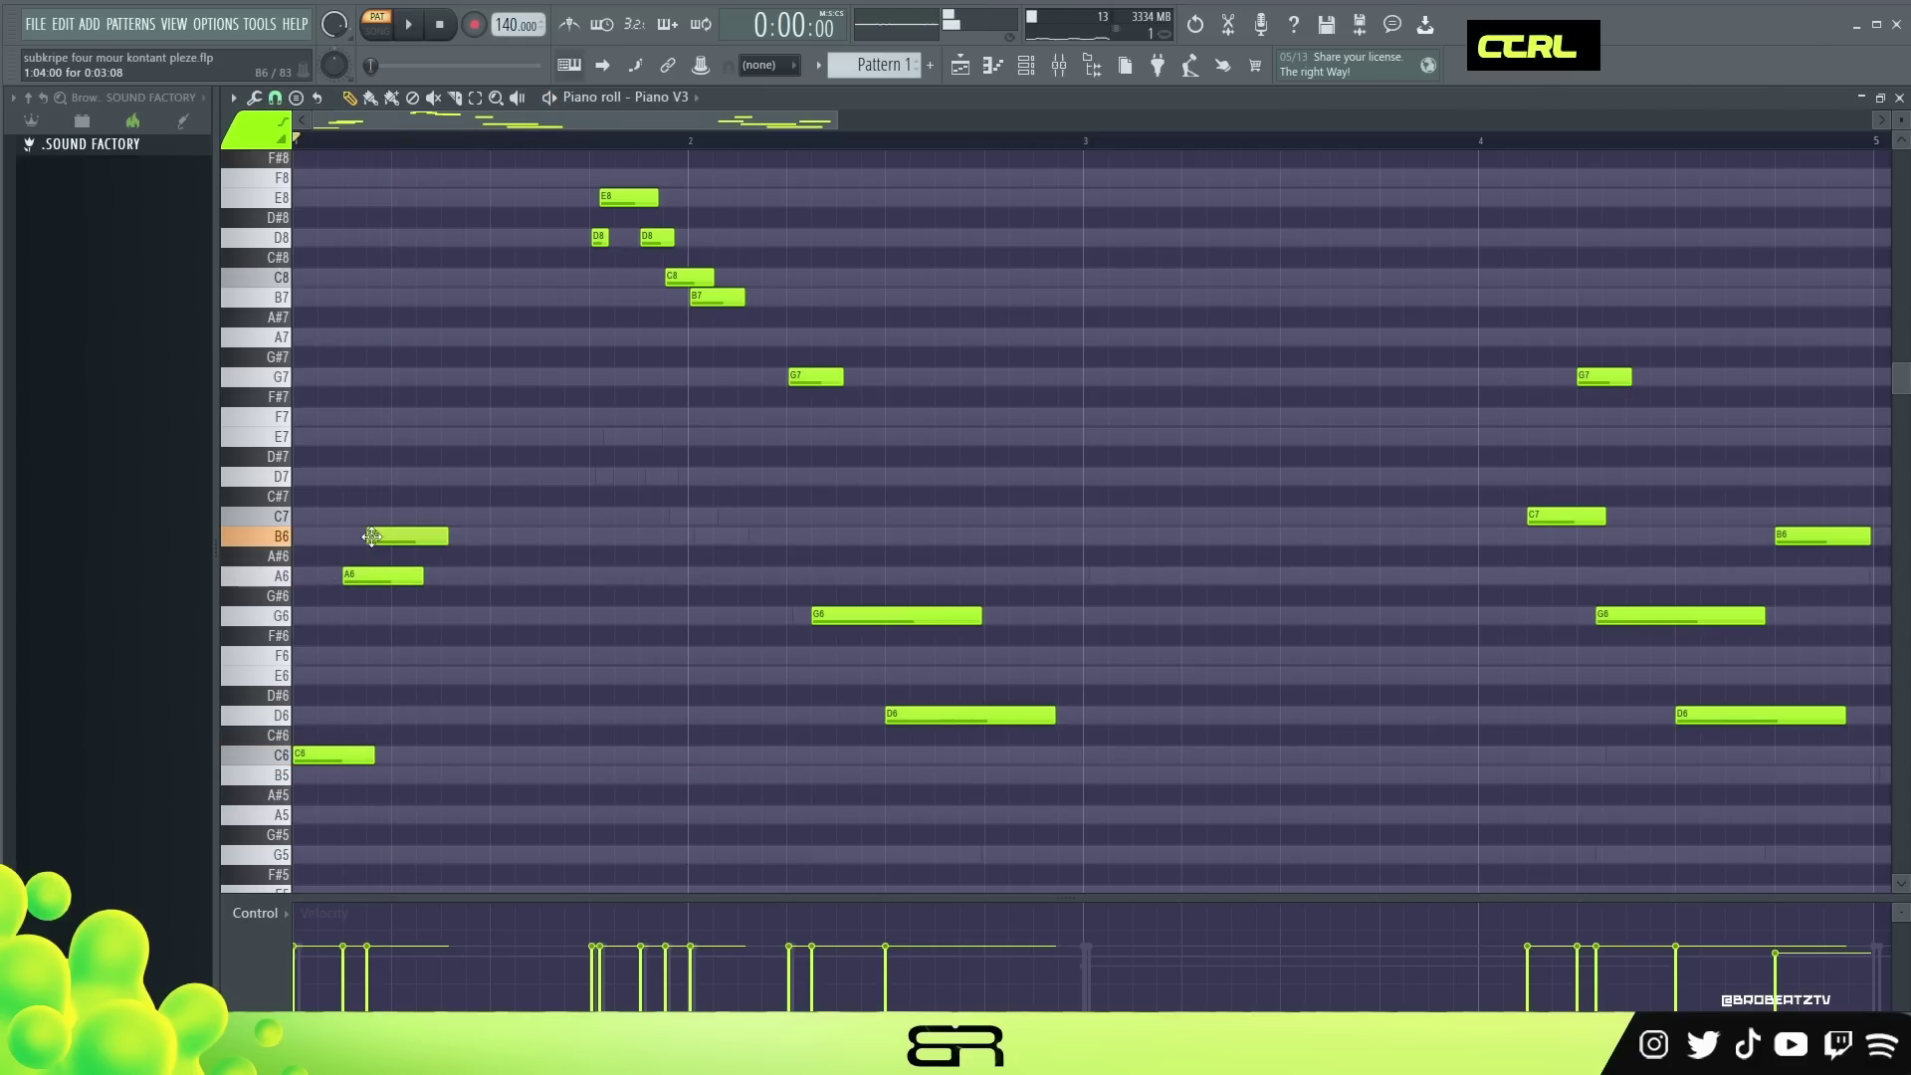
# Move the bar 1 B6 one step later to step 5 and play the rising phrase.
pyautogui.press('space')
pyautogui.press('space')
pyautogui.moveTo(416, 537); pyautogui.dragTo(437, 539)
pyautogui.press('space')
pyautogui.press('space')
pyautogui.press('space')
pyautogui.press('space')
# Copy the E8 an octave down to E7 at step 9 of bar 1, lengthen it to about ten steps, and play it.
pyautogui.keyDown('ctrl'); pyautogui.click(627, 197); pyautogui.keyUp('ctrl')
pyautogui.moveTo(627, 197); pyautogui.dragTo(478, 197)
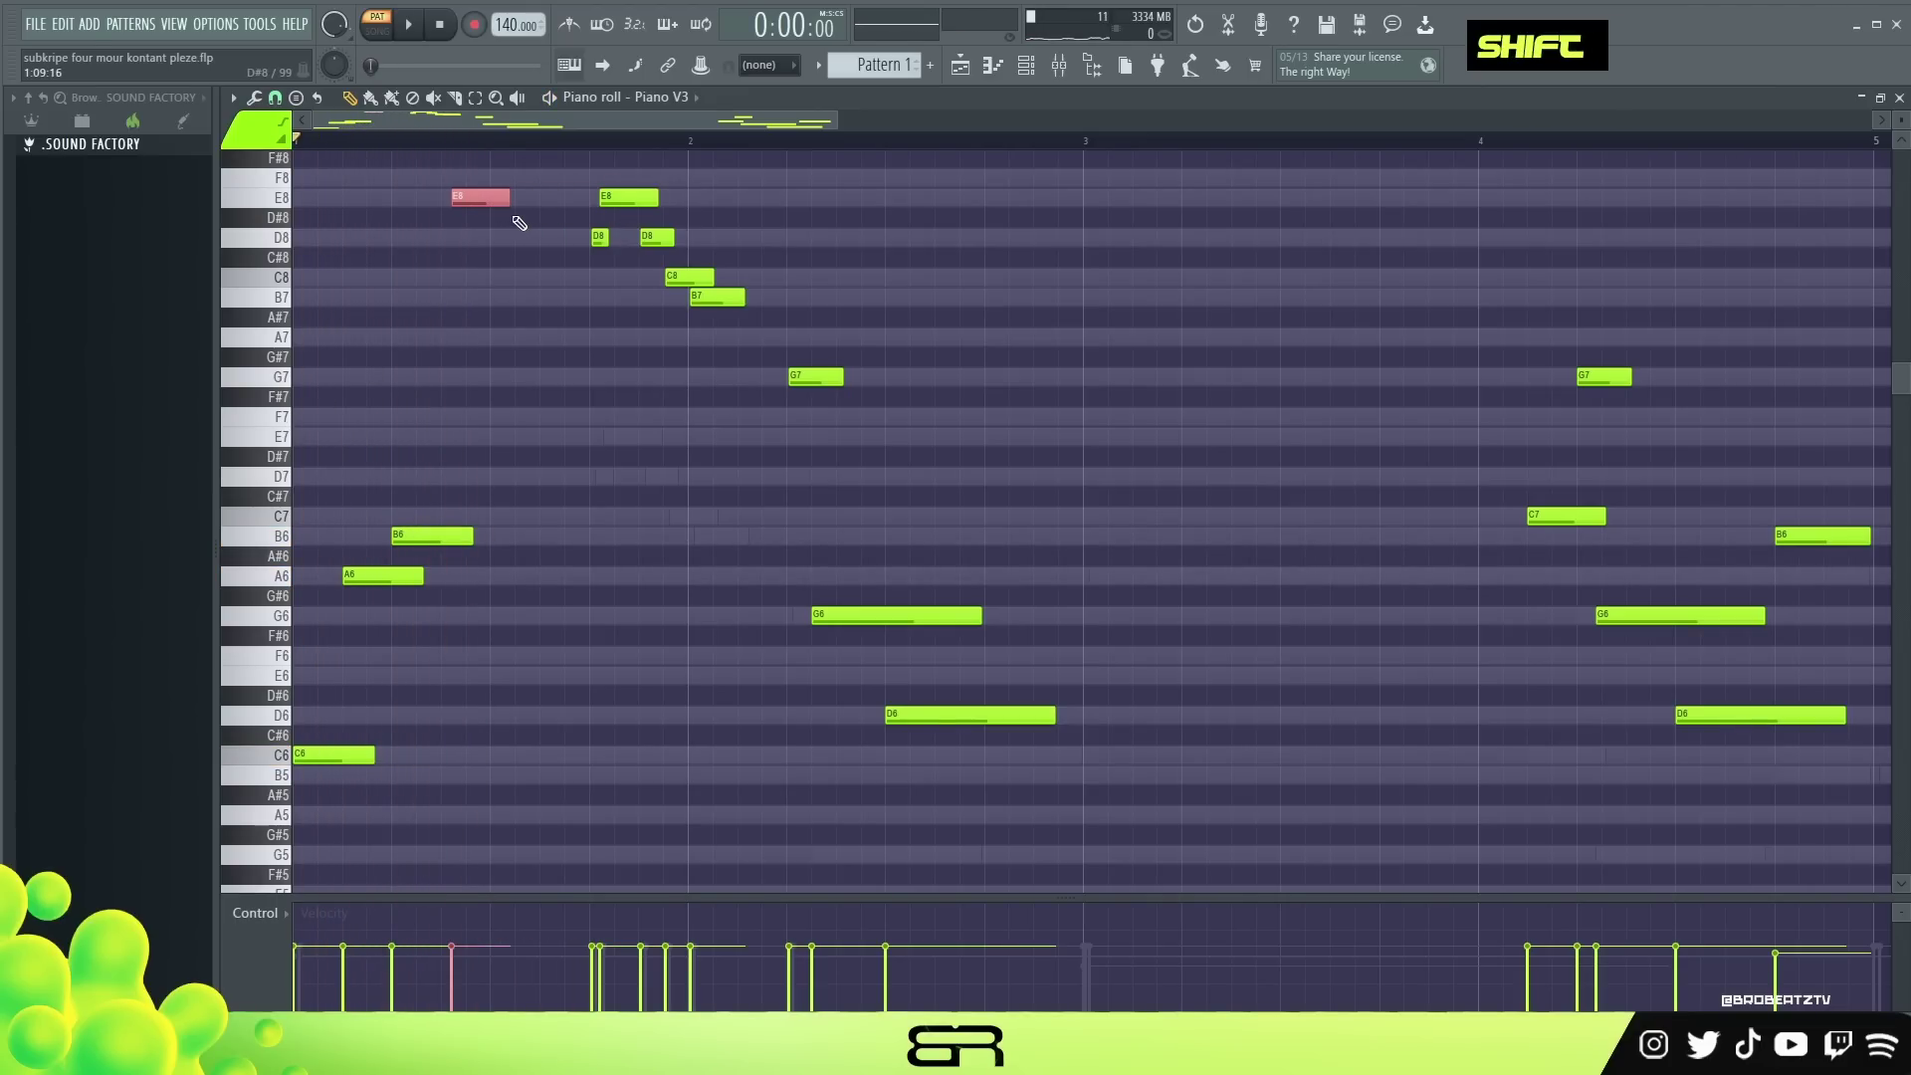
pyautogui.hotkey('ctrl', 'Down')
pyautogui.moveTo(519, 442); pyautogui.dragTo(710, 461)
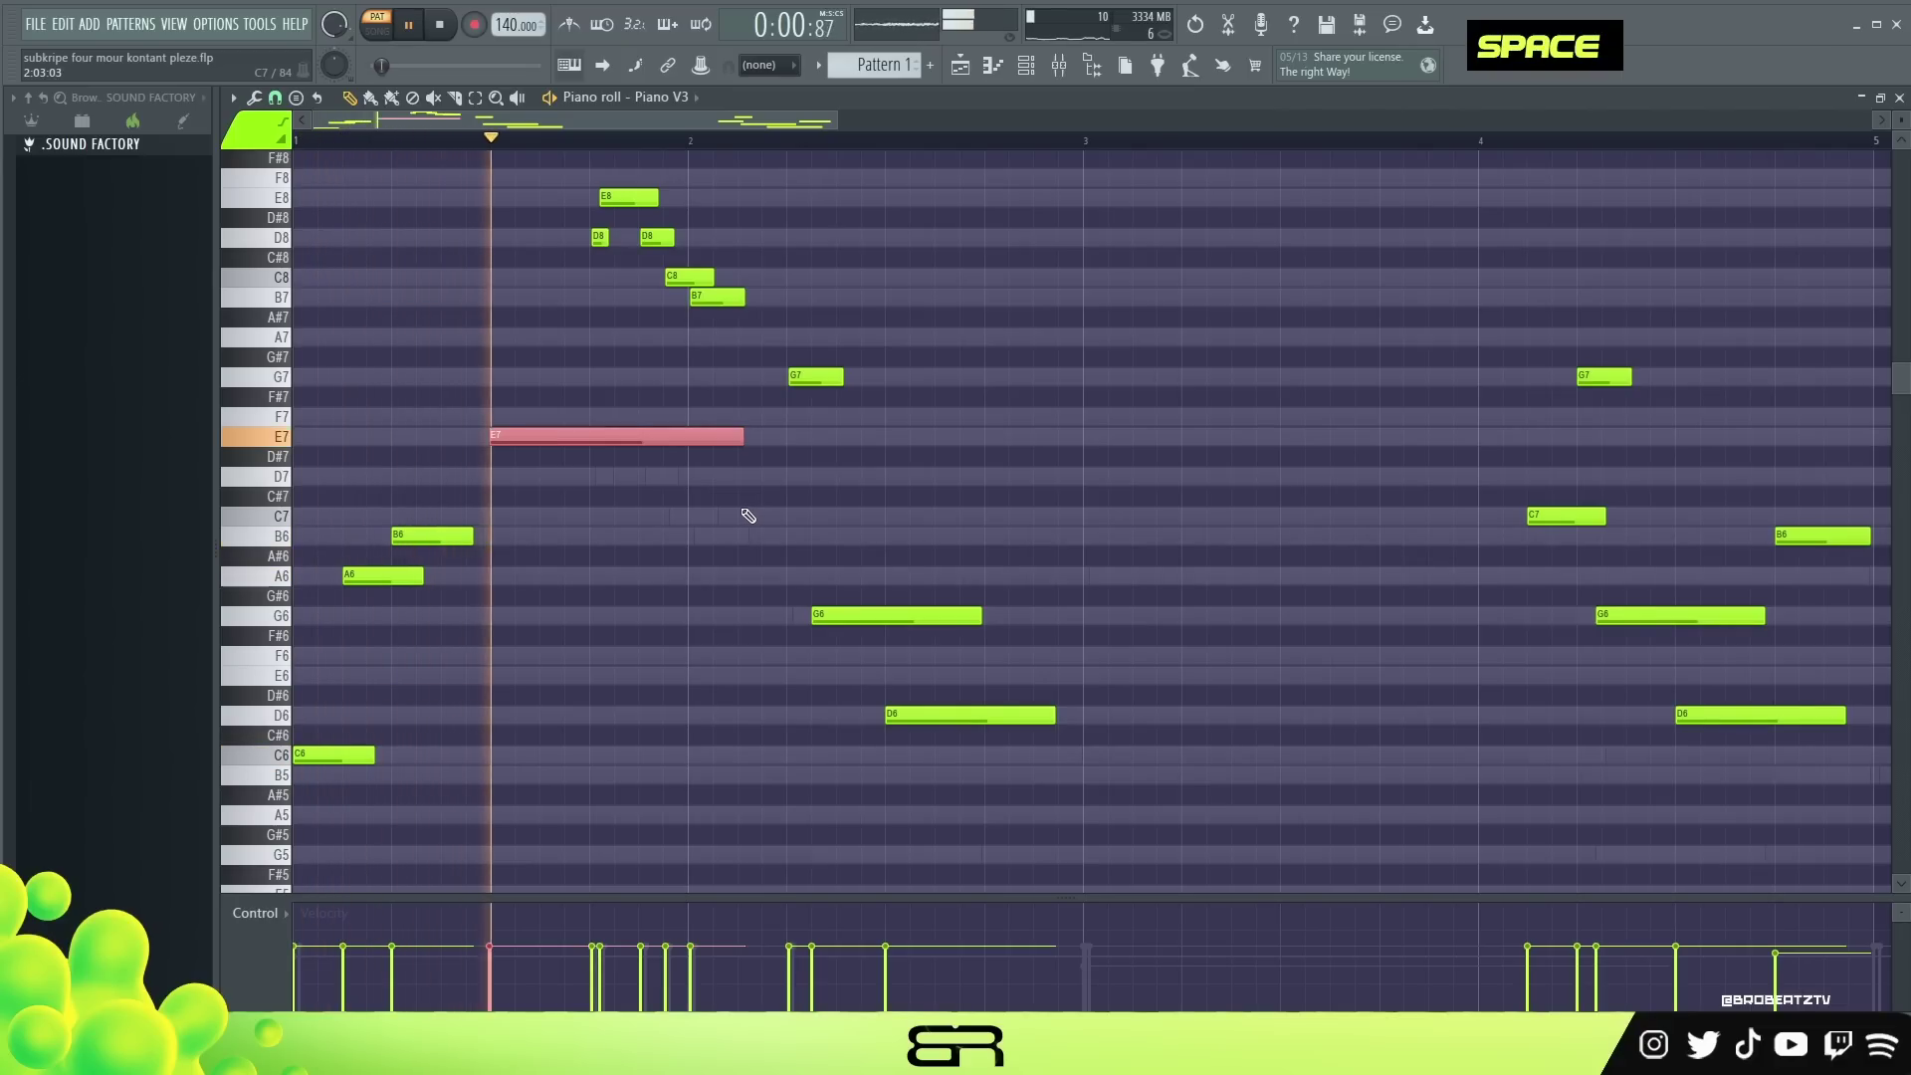
pyautogui.rightClick(1006, 558)
pyautogui.press('space')
pyautogui.press('space')
# Lengthen the B7 and G7 in bar 2 and shorten the G6 there to about three steps.
pyautogui.rightClick(896, 529)
pyautogui.press('space')
pyautogui.moveTo(739, 306); pyautogui.dragTo(815, 302)
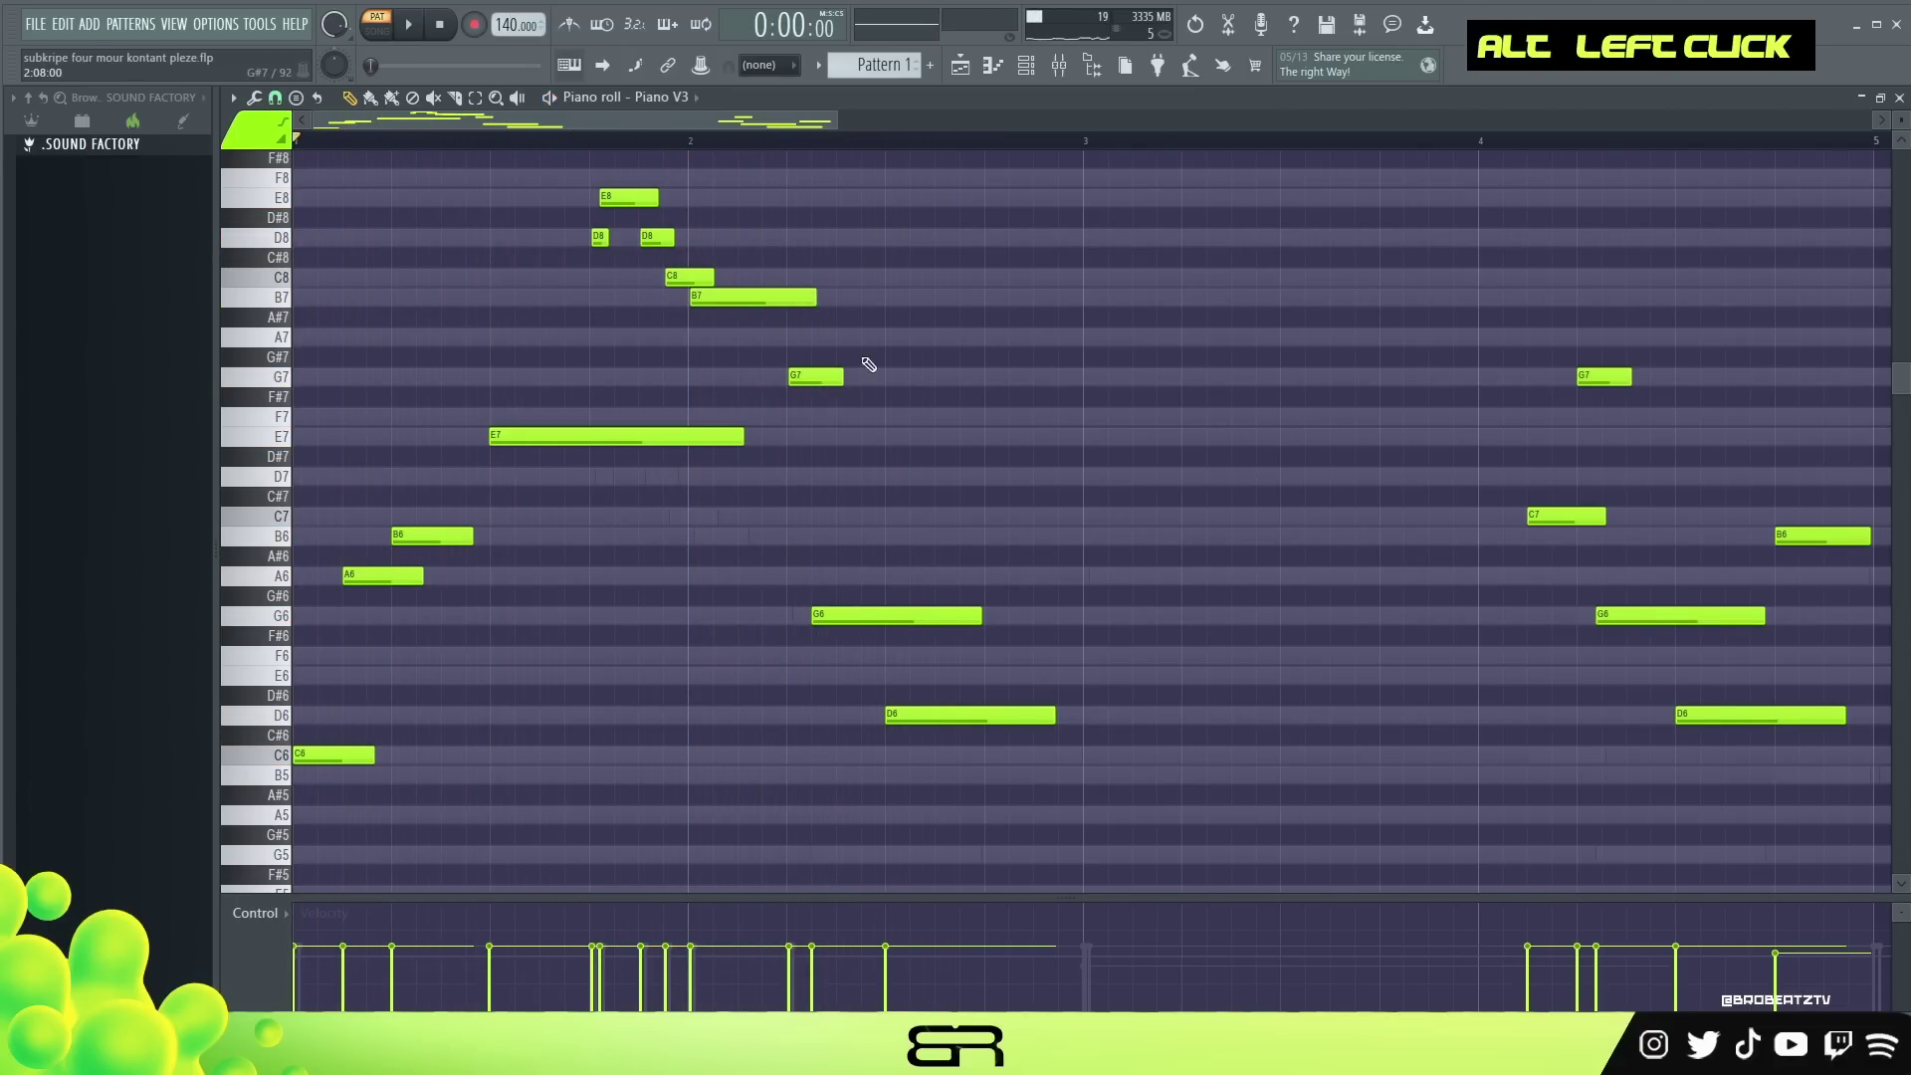
pyautogui.moveTo(980, 617); pyautogui.dragTo(889, 622)
pyautogui.press('space')
# Copy the D6 to E6 at the start of bar 3 and duplicate the A6, B6 and E7 of bar 1 into bar 3.
pyautogui.keyDown('ctrl'); pyautogui.click(952, 716); pyautogui.keyUp('ctrl')
pyautogui.moveTo(948, 727); pyautogui.dragTo(1132, 698)
pyautogui.moveTo(489, 520)
pyautogui.mouseDown()
pyautogui.moveTo(382, 591)
pyautogui.moveTo(1214, 577)
pyautogui.moveTo(1162, 581)
pyautogui.mouseUp()
pyautogui.press('space')
pyautogui.keyDown('ctrl'); pyautogui.keyDown('shift'); pyautogui.click(503, 437); pyautogui.keyUp('shift'); pyautogui.keyUp('ctrl')
pyautogui.rightClick(1294, 593)
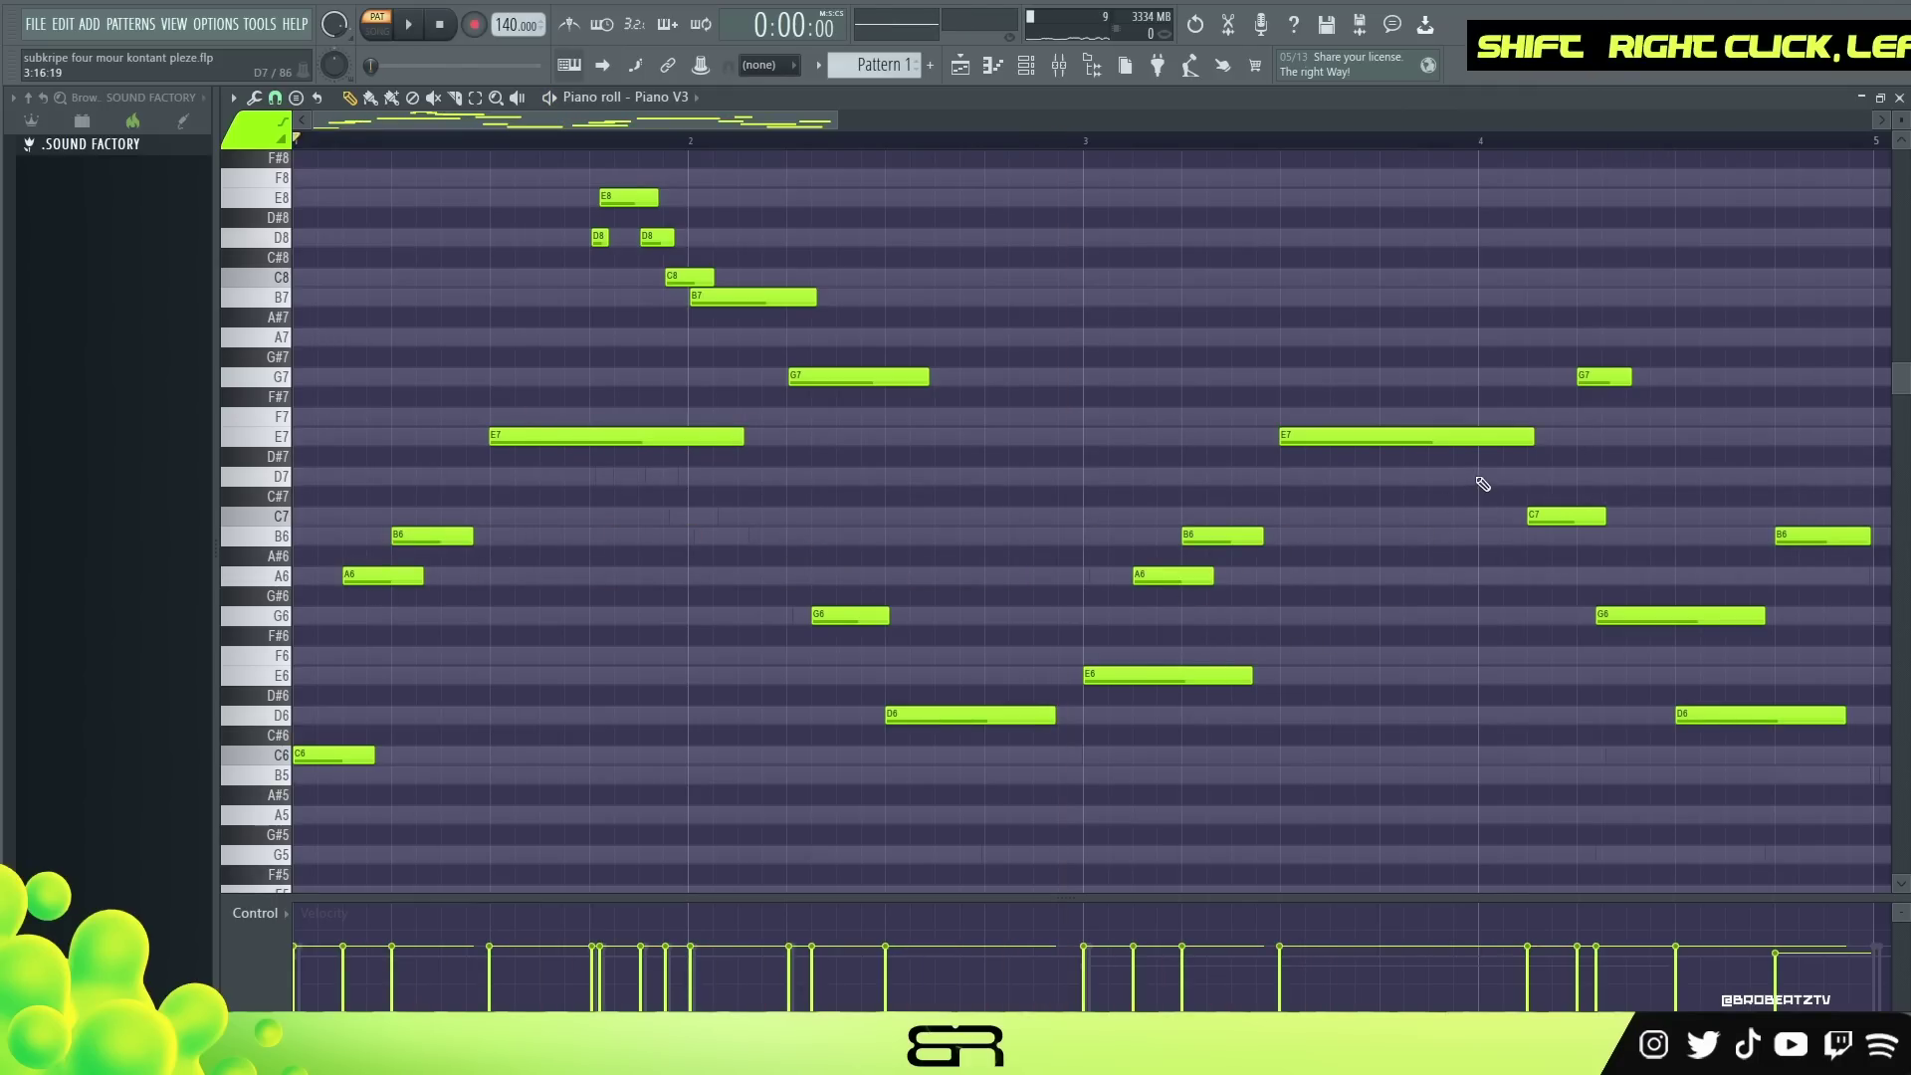
# Lengthen the C7 and G7 in bar 4 to about seven steps each while the pattern plays.
pyautogui.press('space')
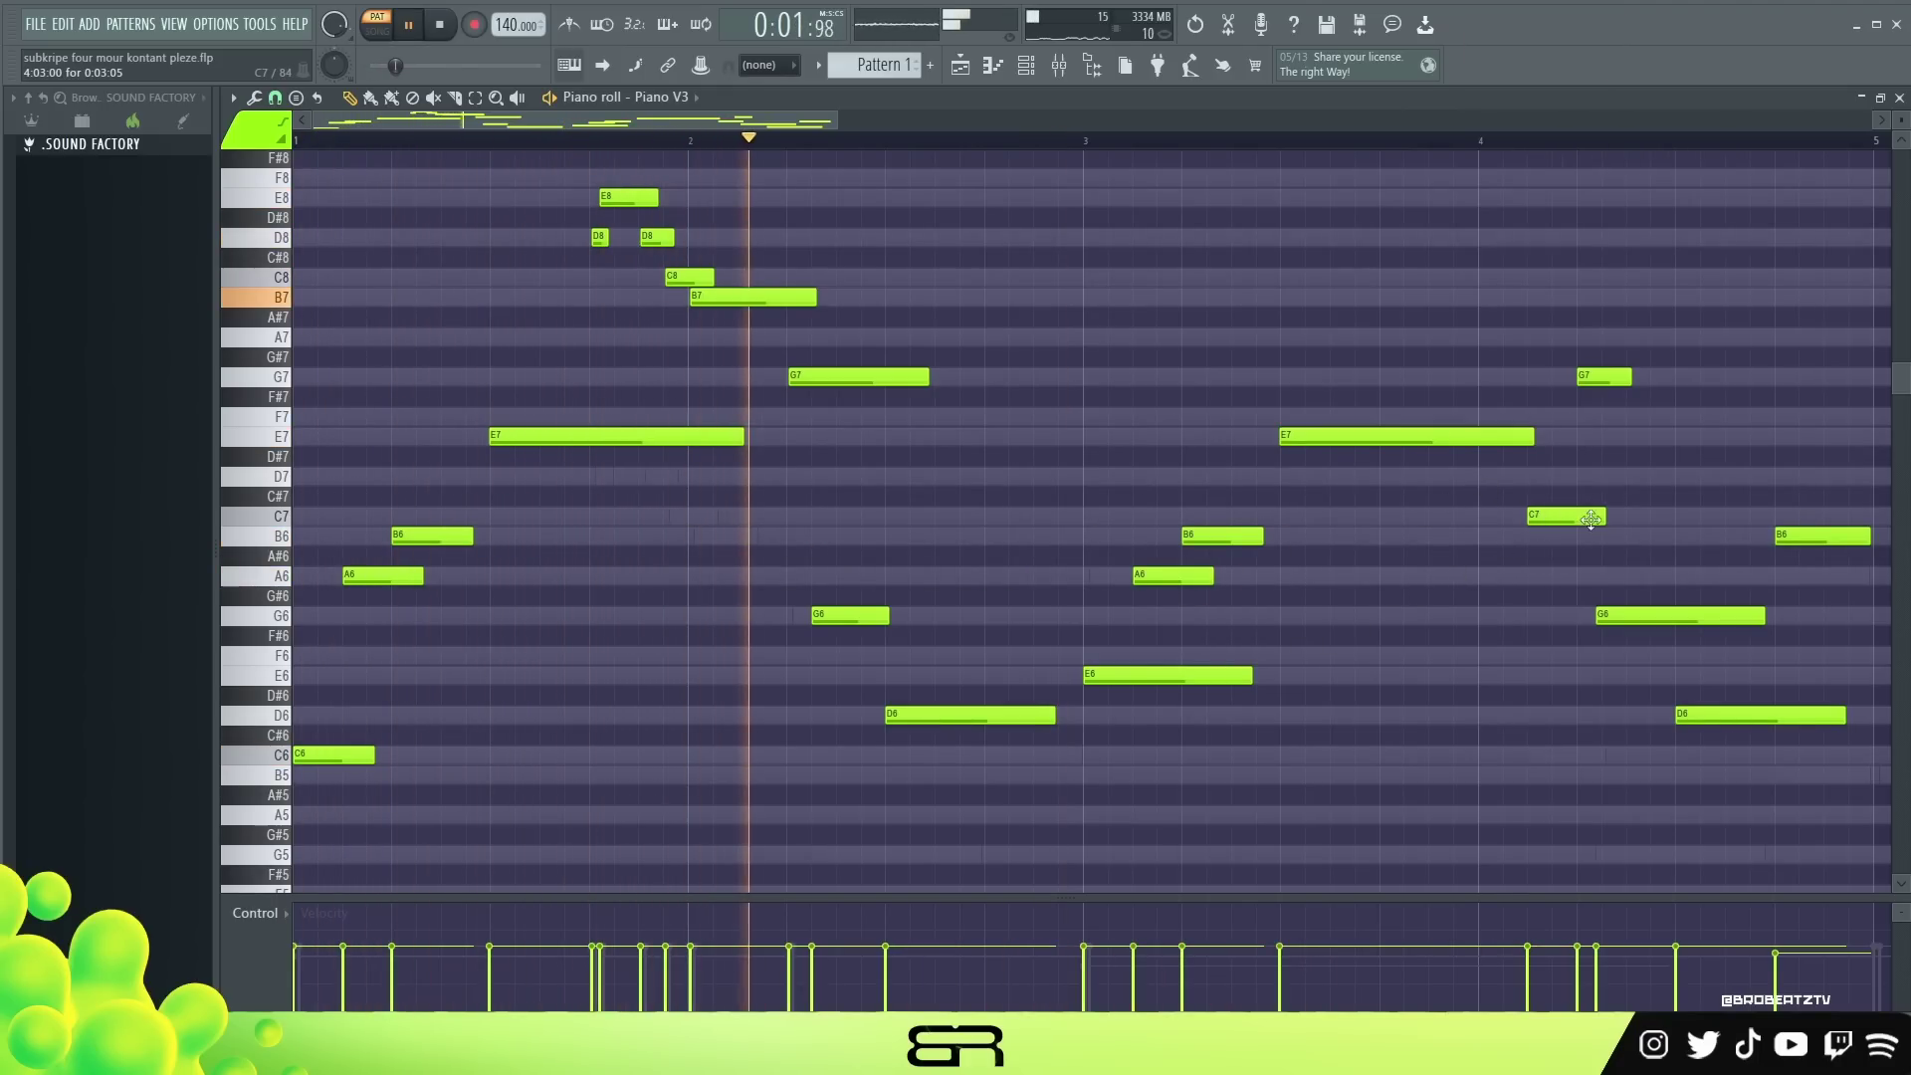
pyautogui.moveTo(1604, 517); pyautogui.dragTo(1706, 517)
pyautogui.moveTo(1628, 379); pyautogui.dragTo(1752, 379)
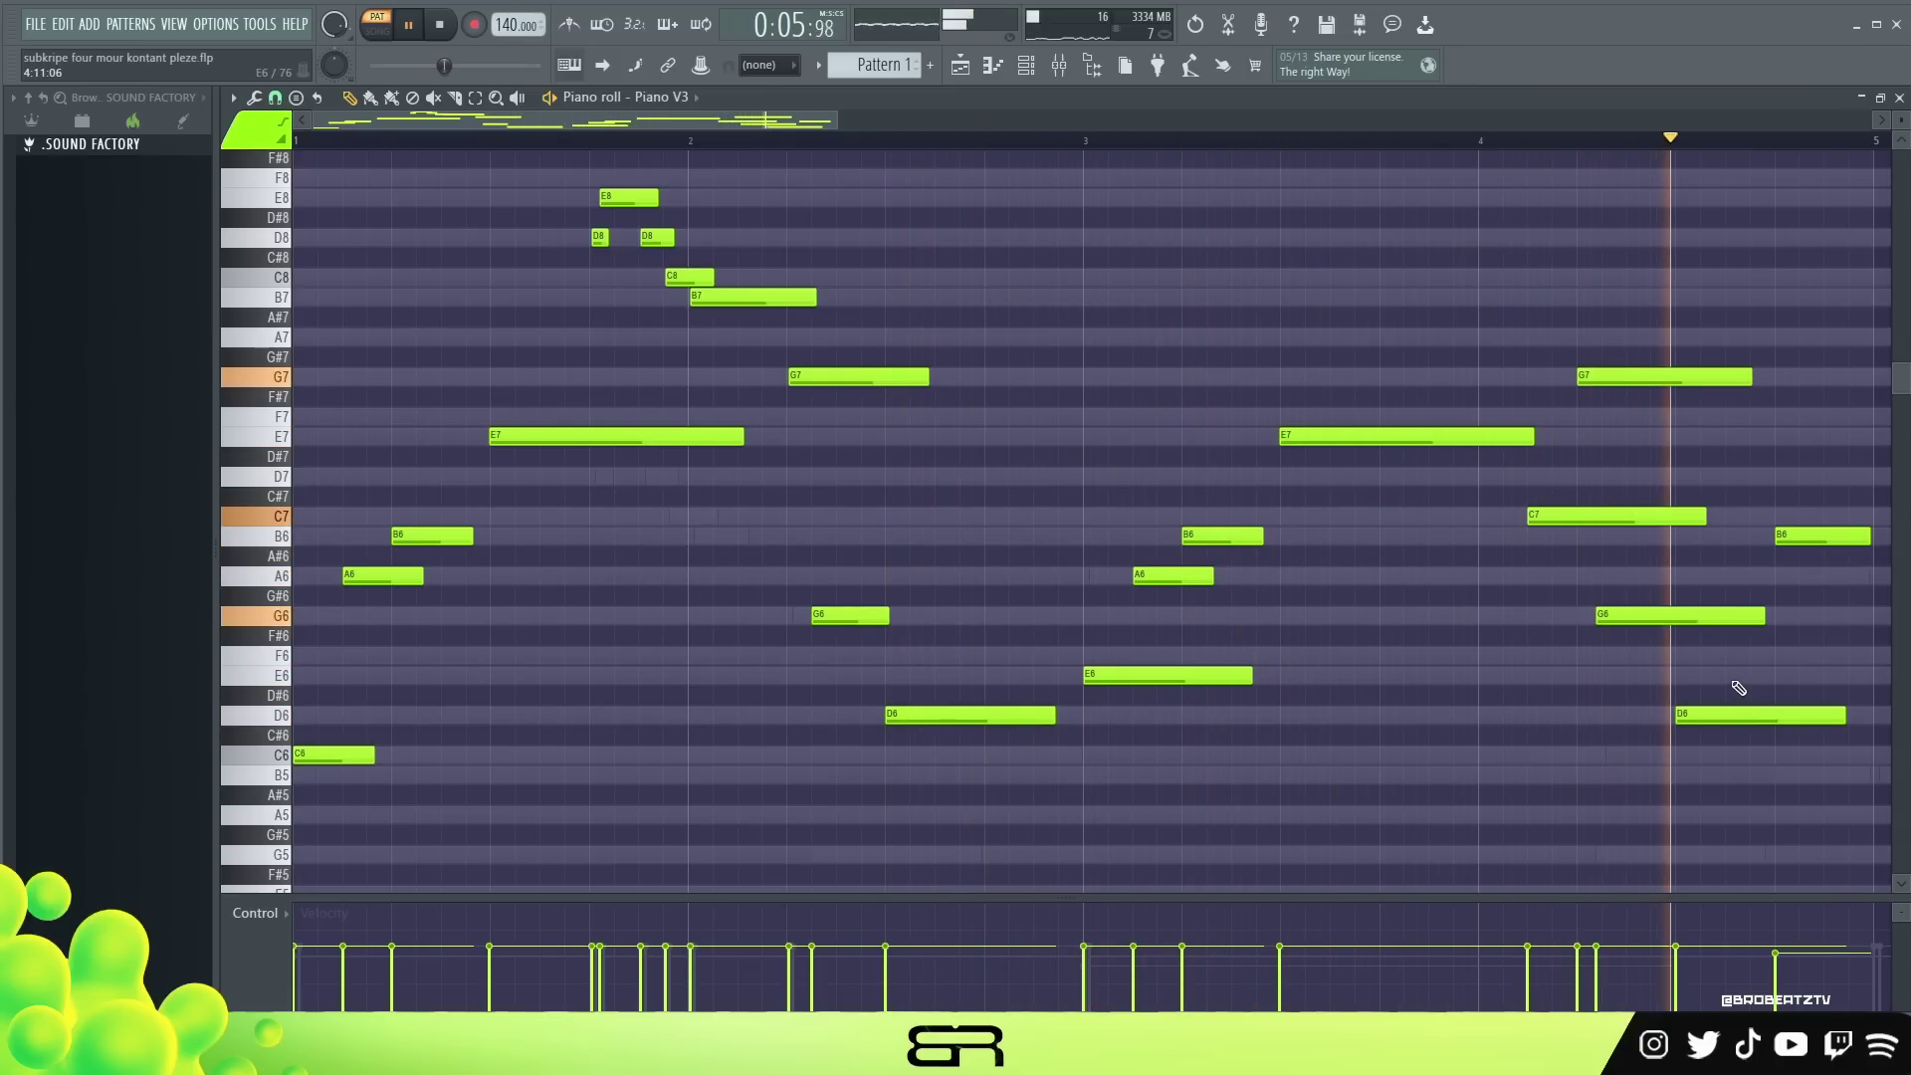
pyautogui.press('space')
# Duplicate the whole four-bar counter-melody into bars 5 to 8.
pyautogui.scroll(-3, 1194, 162)
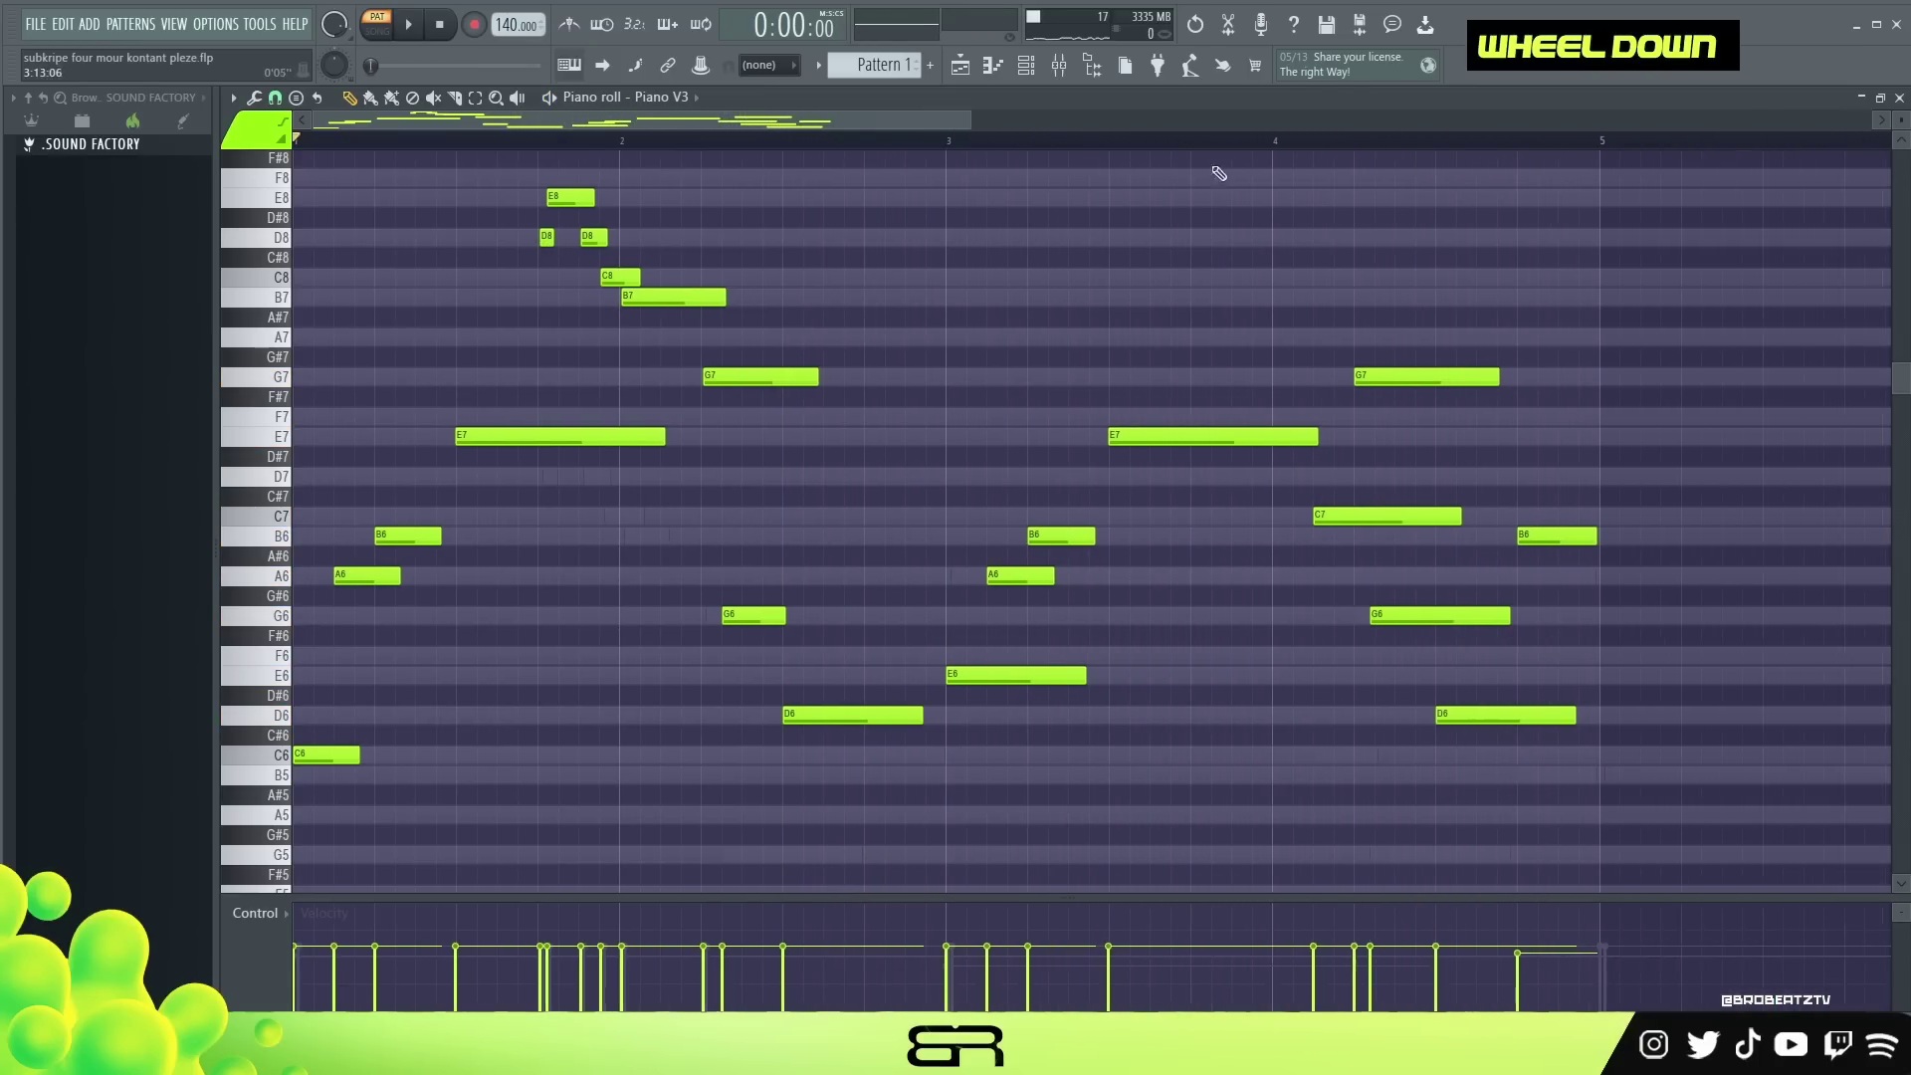
pyautogui.hotkey('ctrl', 'a')
pyautogui.keyDown('shift'); pyautogui.moveTo(311, 762); pyautogui.dragTo(1568, 763); pyautogui.keyUp('shift')
pyautogui.rightClick(1573, 786)
# Extend the last B6 of bar 4 into bar 5 and trim the final B6 just before the end of bar 8.
pyautogui.keyDown('alt'); pyautogui.moveTo(1550, 537); pyautogui.dragTo(1604, 540); pyautogui.keyUp('alt')
pyautogui.moveTo(961, 122); pyautogui.dragTo(1420, 179)
pyautogui.keyDown('alt'); pyautogui.moveTo(1695, 538); pyautogui.dragTo(1689, 537); pyautogui.keyUp('alt')
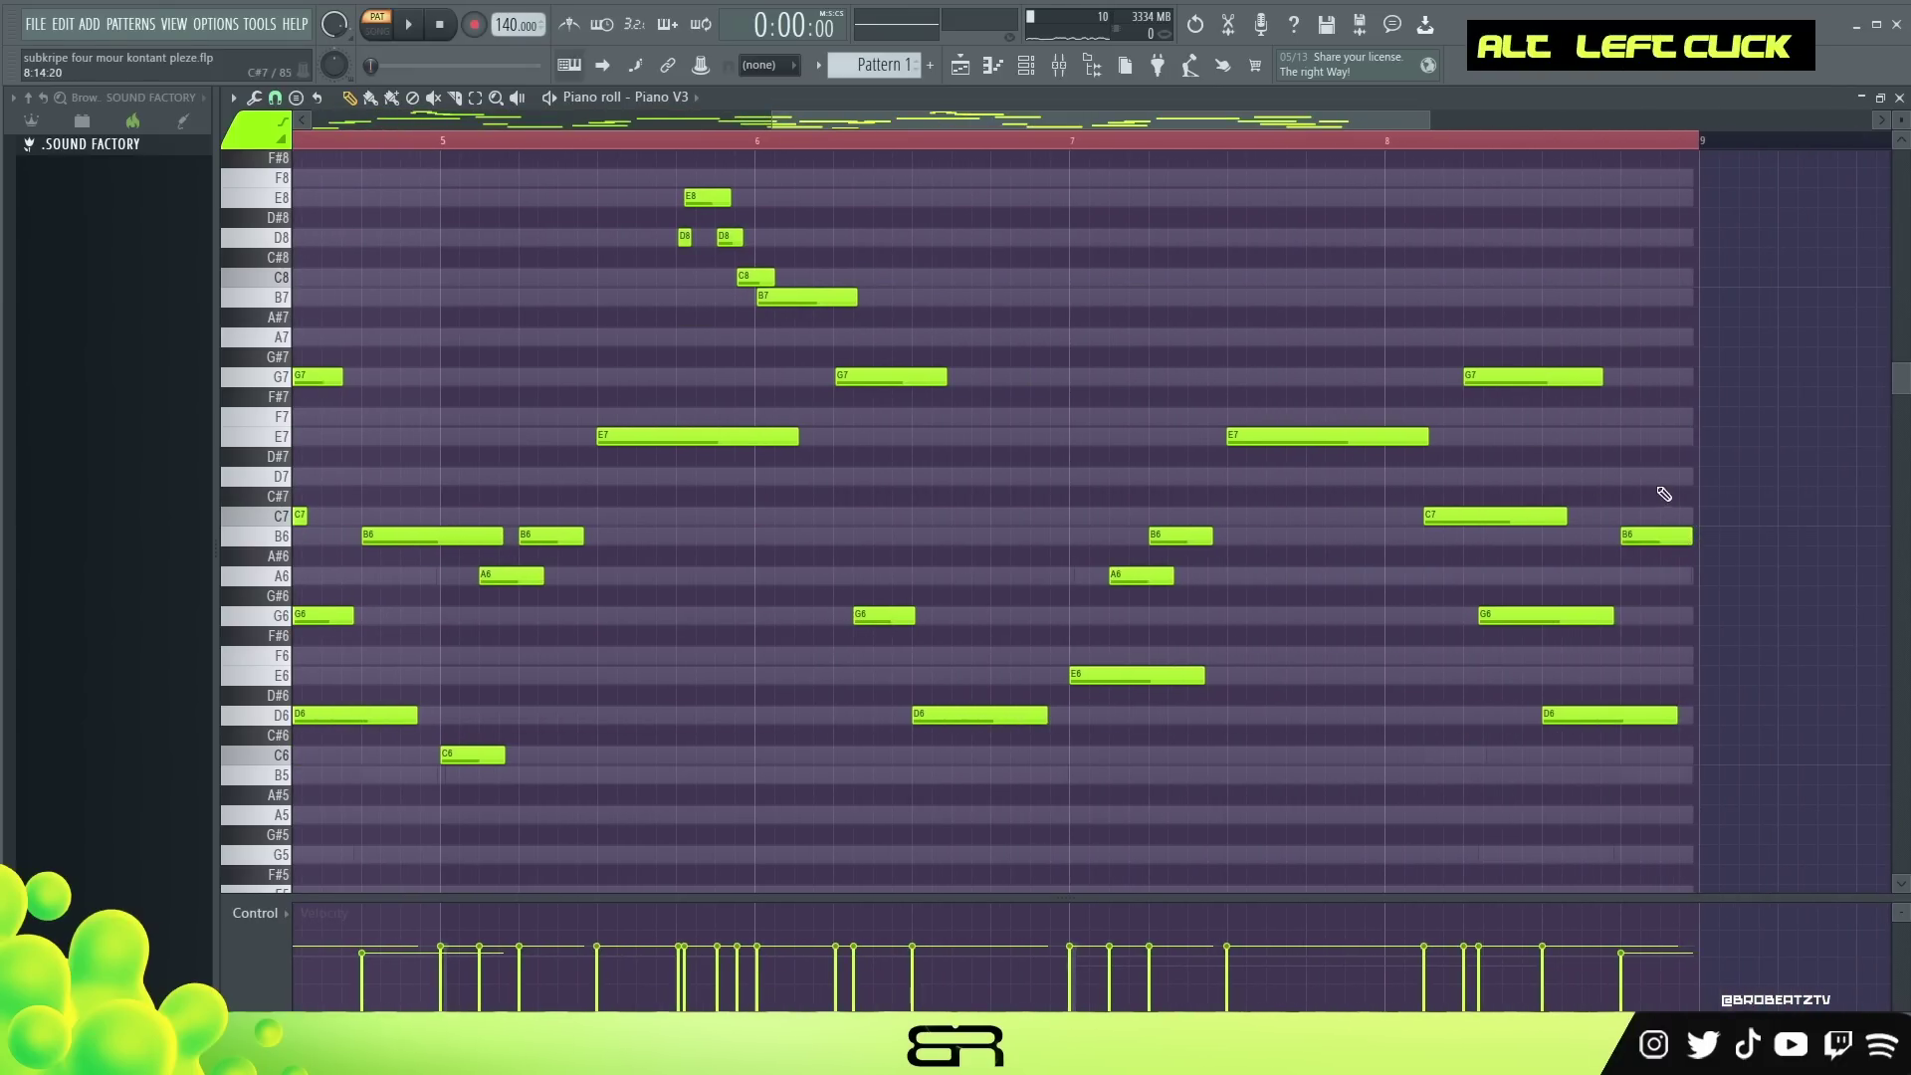
pyautogui.keyDown('ctrl'); pyautogui.rightClick(1025, 414); pyautogui.keyUp('ctrl')
# Lengthen the E6, A6 and B6 in bar 3 together and extend the bar 3 E7 further into bar 4.
pyautogui.press('space')
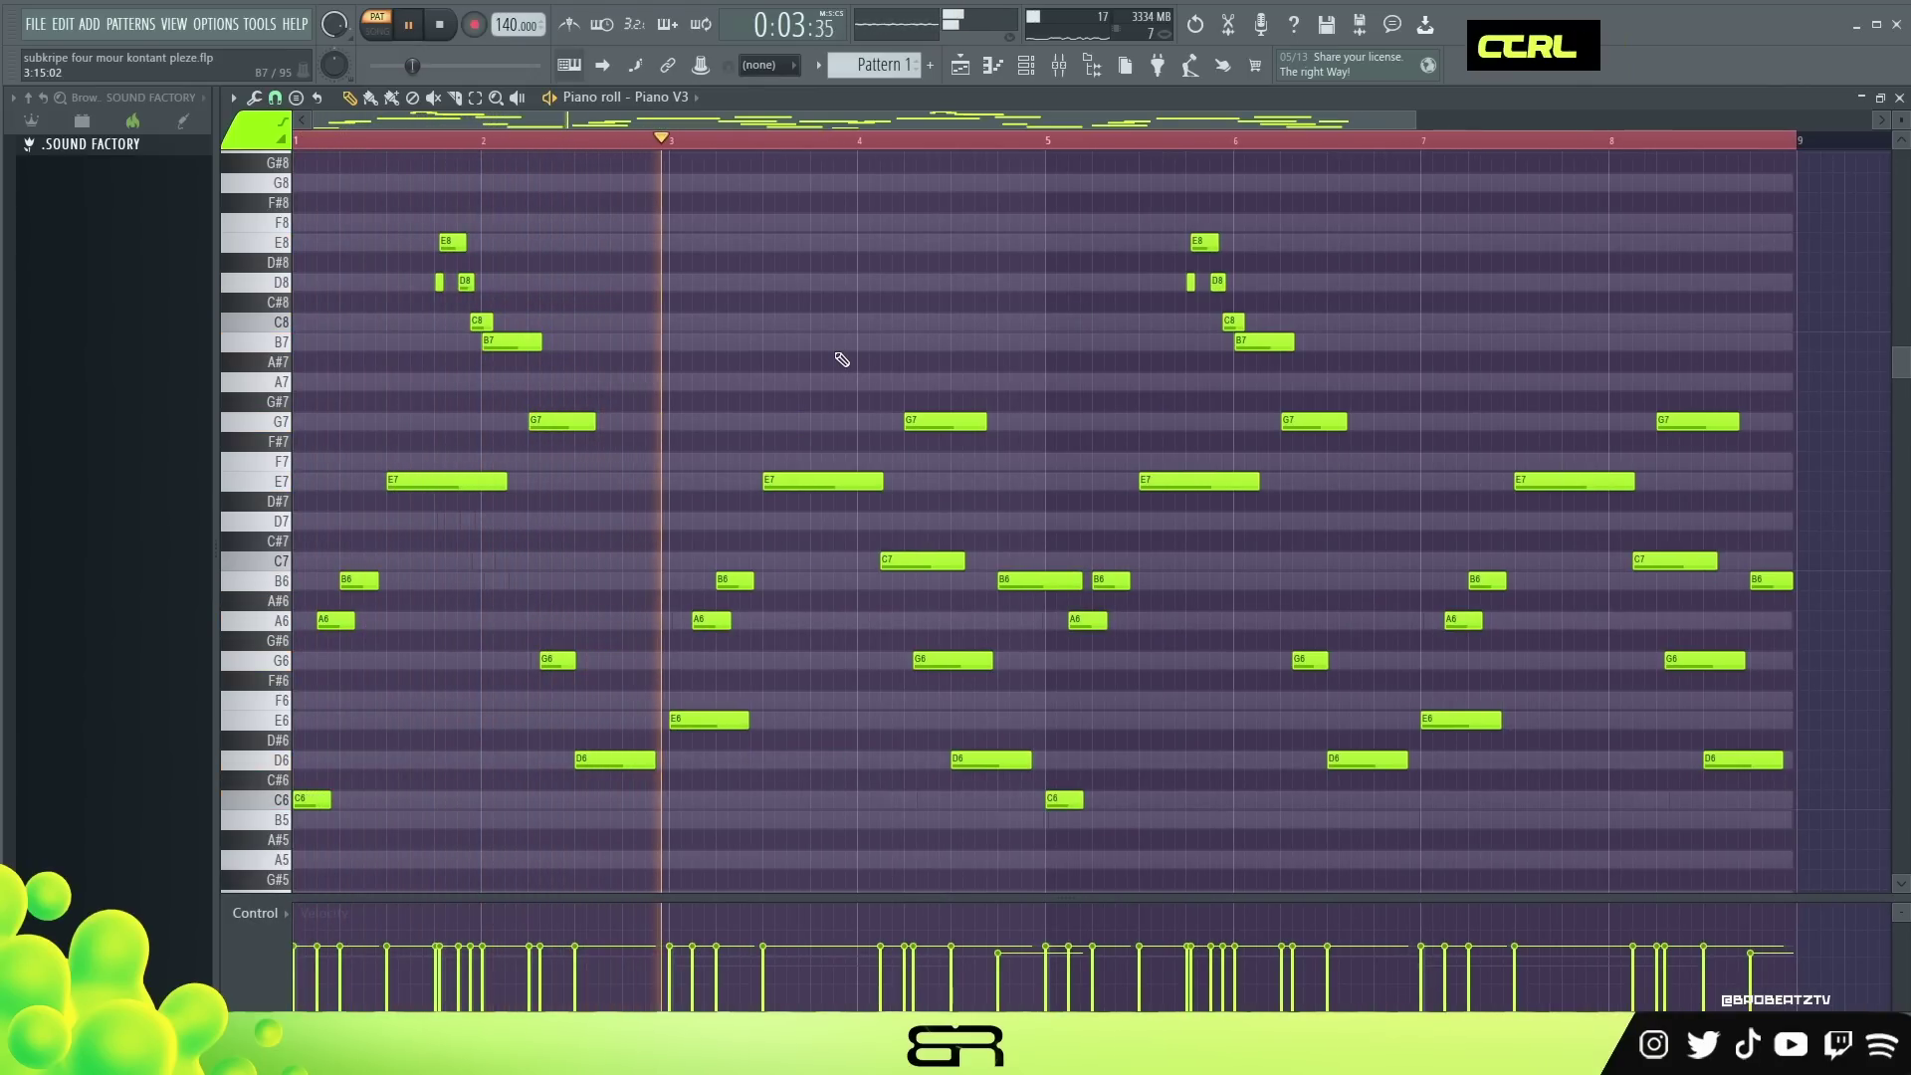
pyautogui.moveTo(805, 569); pyautogui.dragTo(689, 732)
pyautogui.moveTo(752, 583); pyautogui.dragTo(791, 583)
pyautogui.rightClick(824, 580)
pyautogui.press('space')
pyautogui.moveTo(877, 484); pyautogui.dragTo(940, 483)
# Lengthen the C6, A6 and B6 at the start of bar 1 together to about six steps each.
pyautogui.moveTo(405, 550); pyautogui.dragTo(321, 650)
pyautogui.keyDown('ctrl'); pyautogui.keyDown('shift'); pyautogui.click(314, 799); pyautogui.keyUp('shift'); pyautogui.keyUp('ctrl')
pyautogui.moveTo(329, 799); pyautogui.dragTo(364, 799)
pyautogui.rightClick(461, 835)
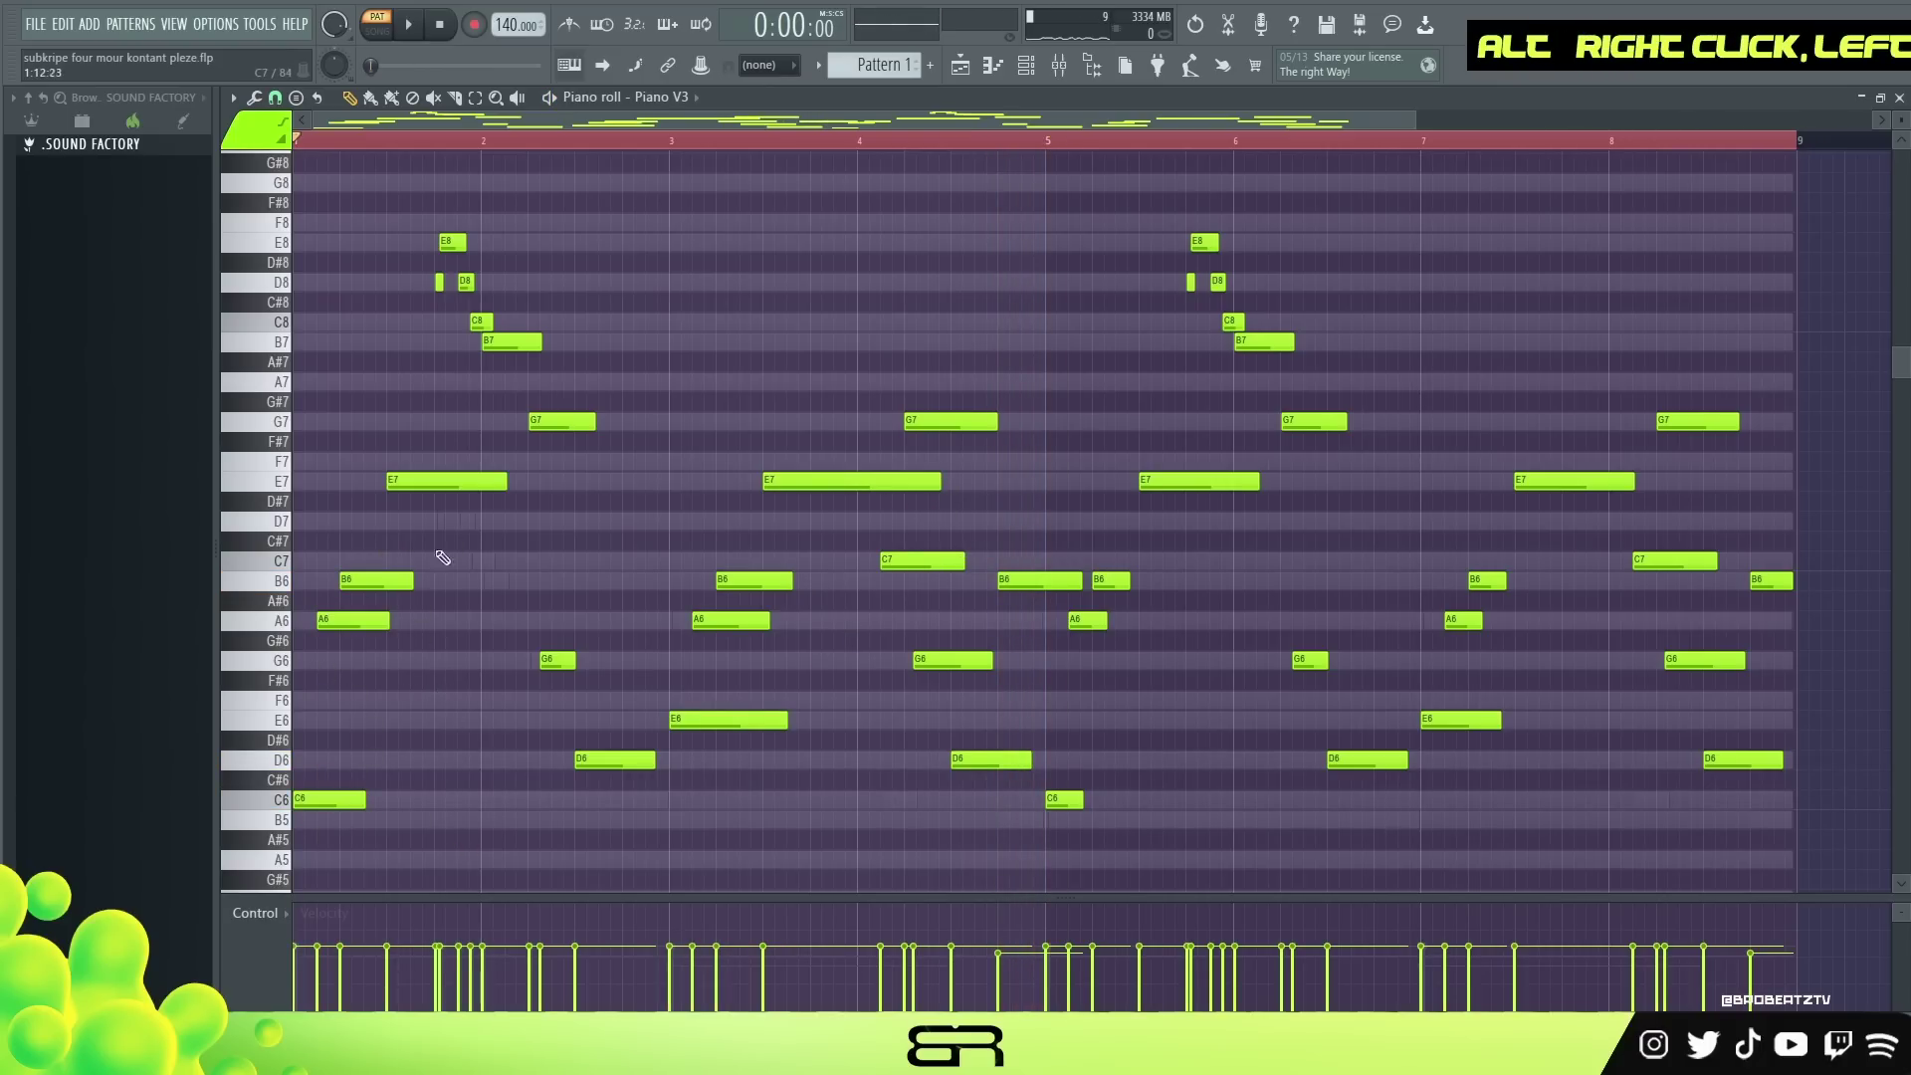
# Play the loop and lengthen the G6 in bar 2 to about six steps.
pyautogui.press('space')
pyautogui.moveTo(574, 660); pyautogui.dragTo(607, 660)
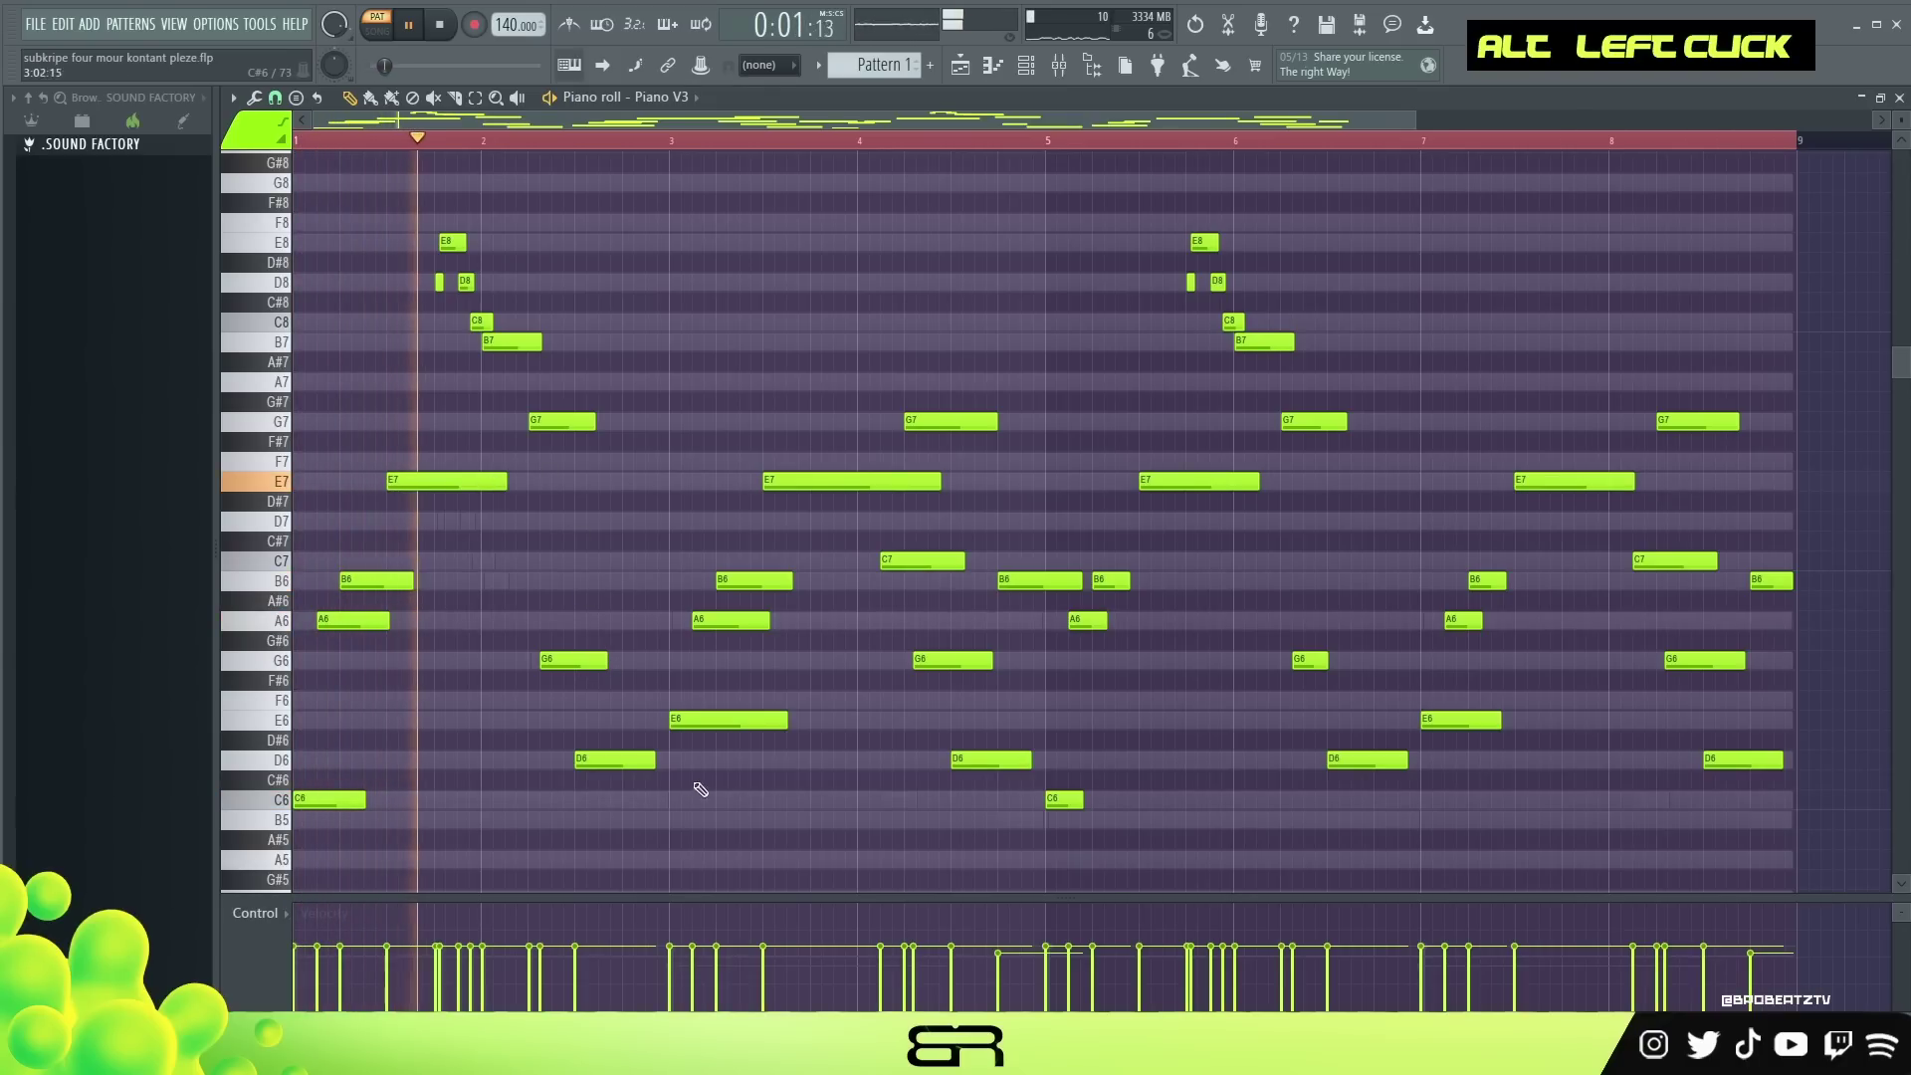
pyautogui.keyDown('ctrl'); pyautogui.click(572, 653); pyautogui.keyUp('ctrl')
pyautogui.rightClick(806, 533)
pyautogui.press('space')
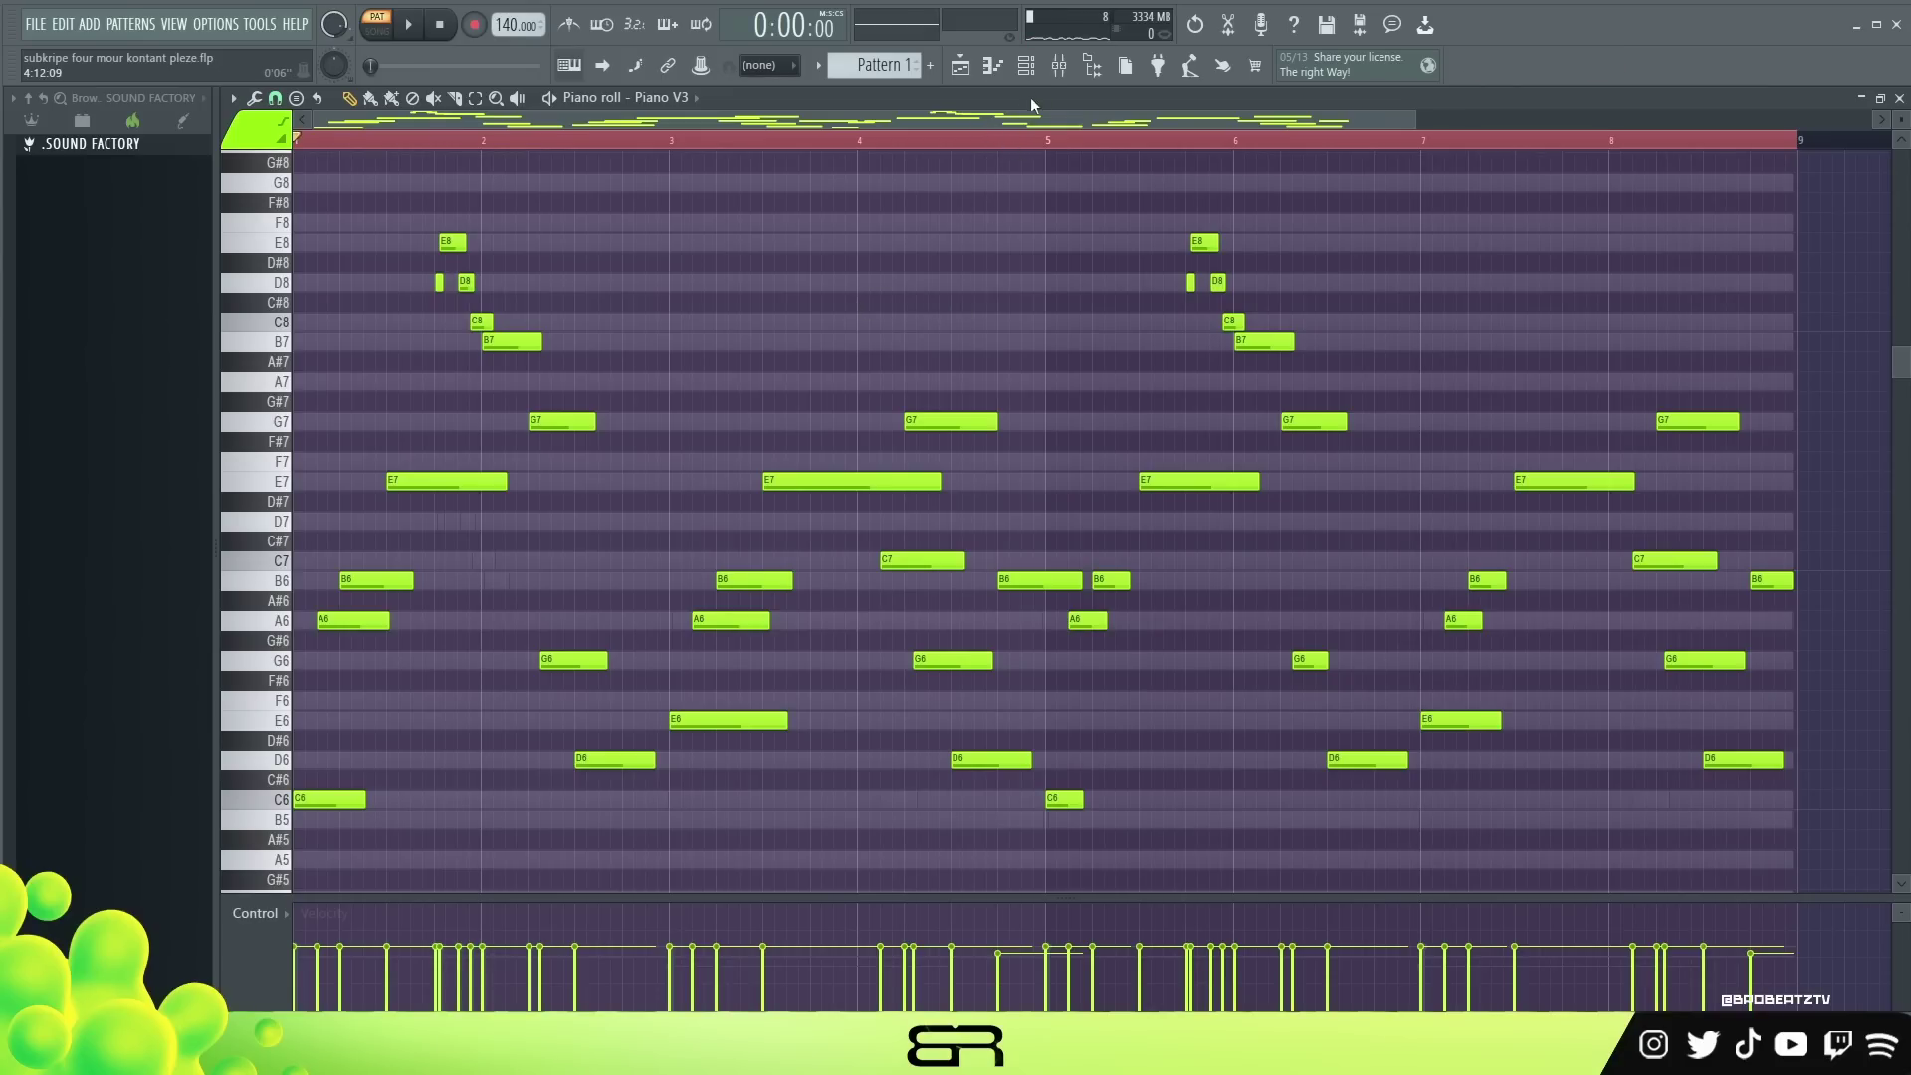
# Add Arcade notes: A4 in bar 2, C5 at the end of bars 4 and 8, G4 and A5 in bar 6, F4 in bar 8.
pyautogui.doubleClick(967, 187)
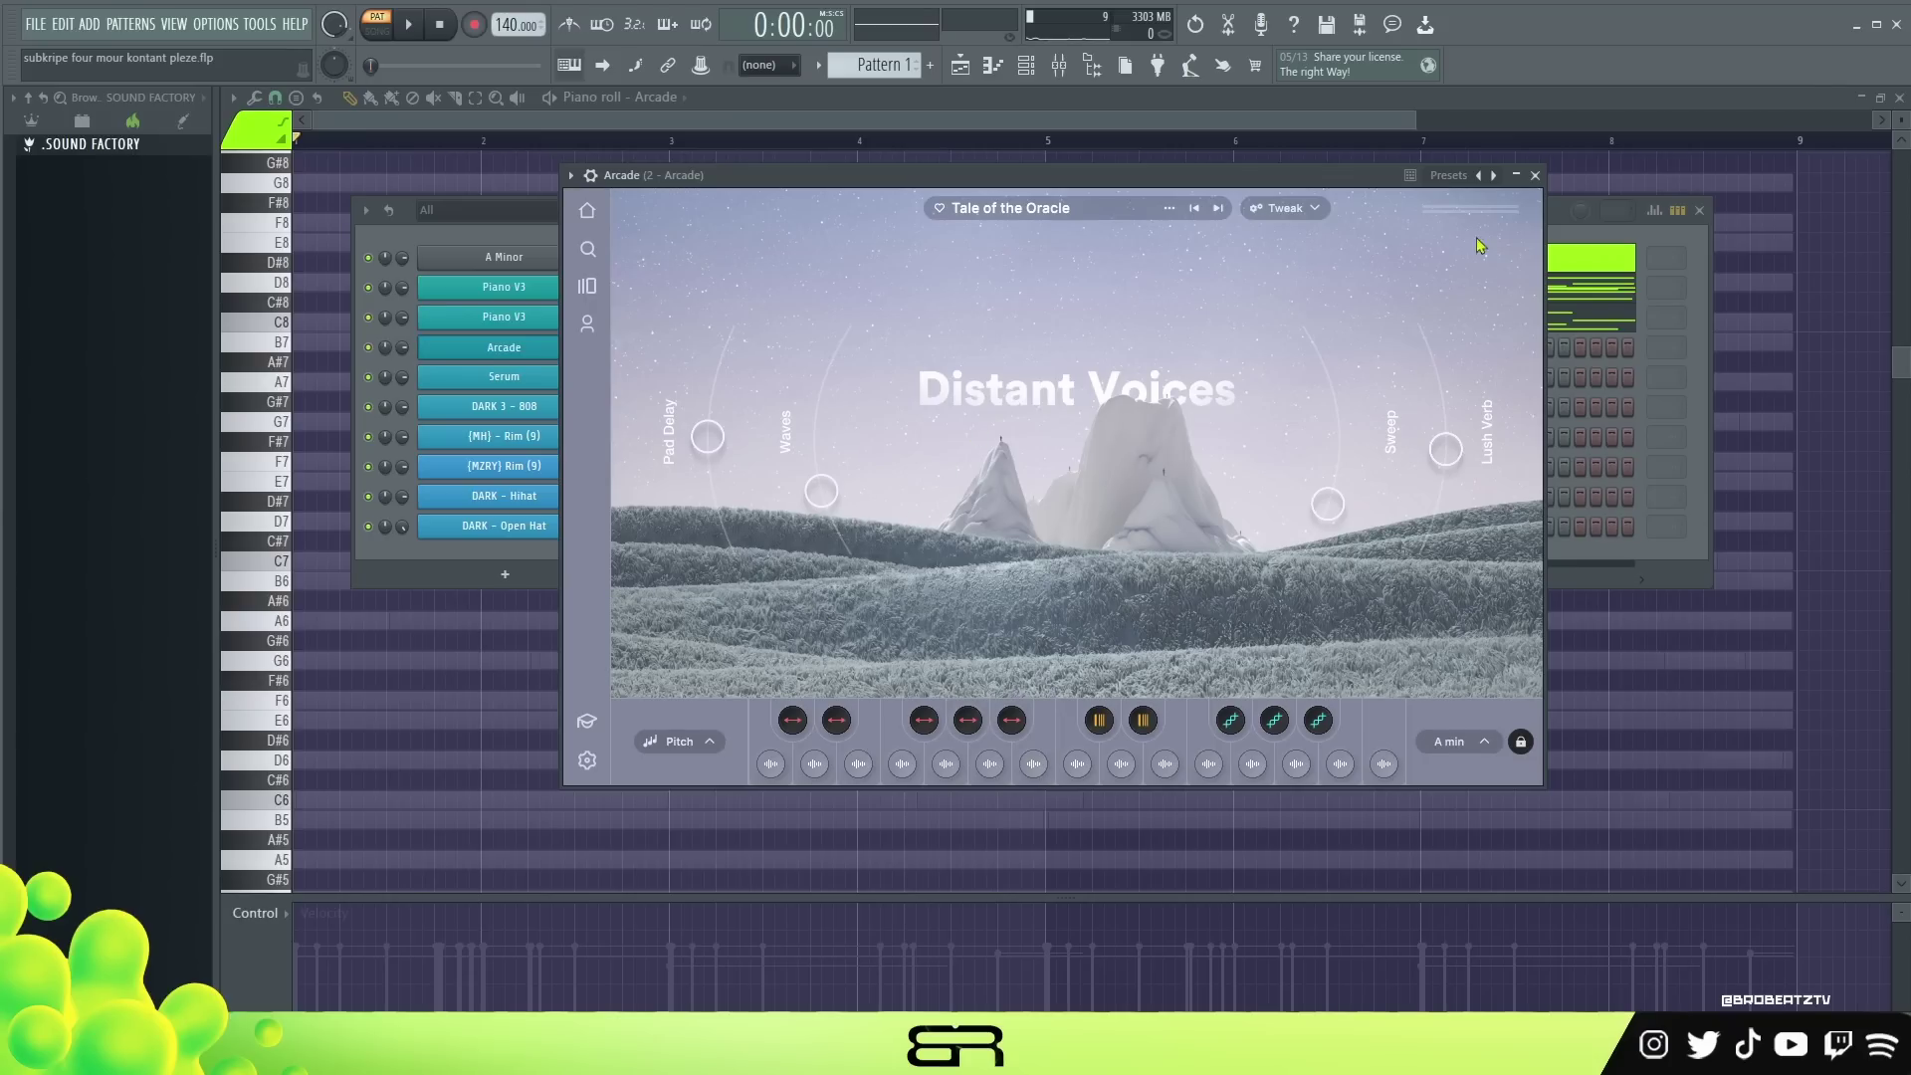
pyautogui.click(708, 129)
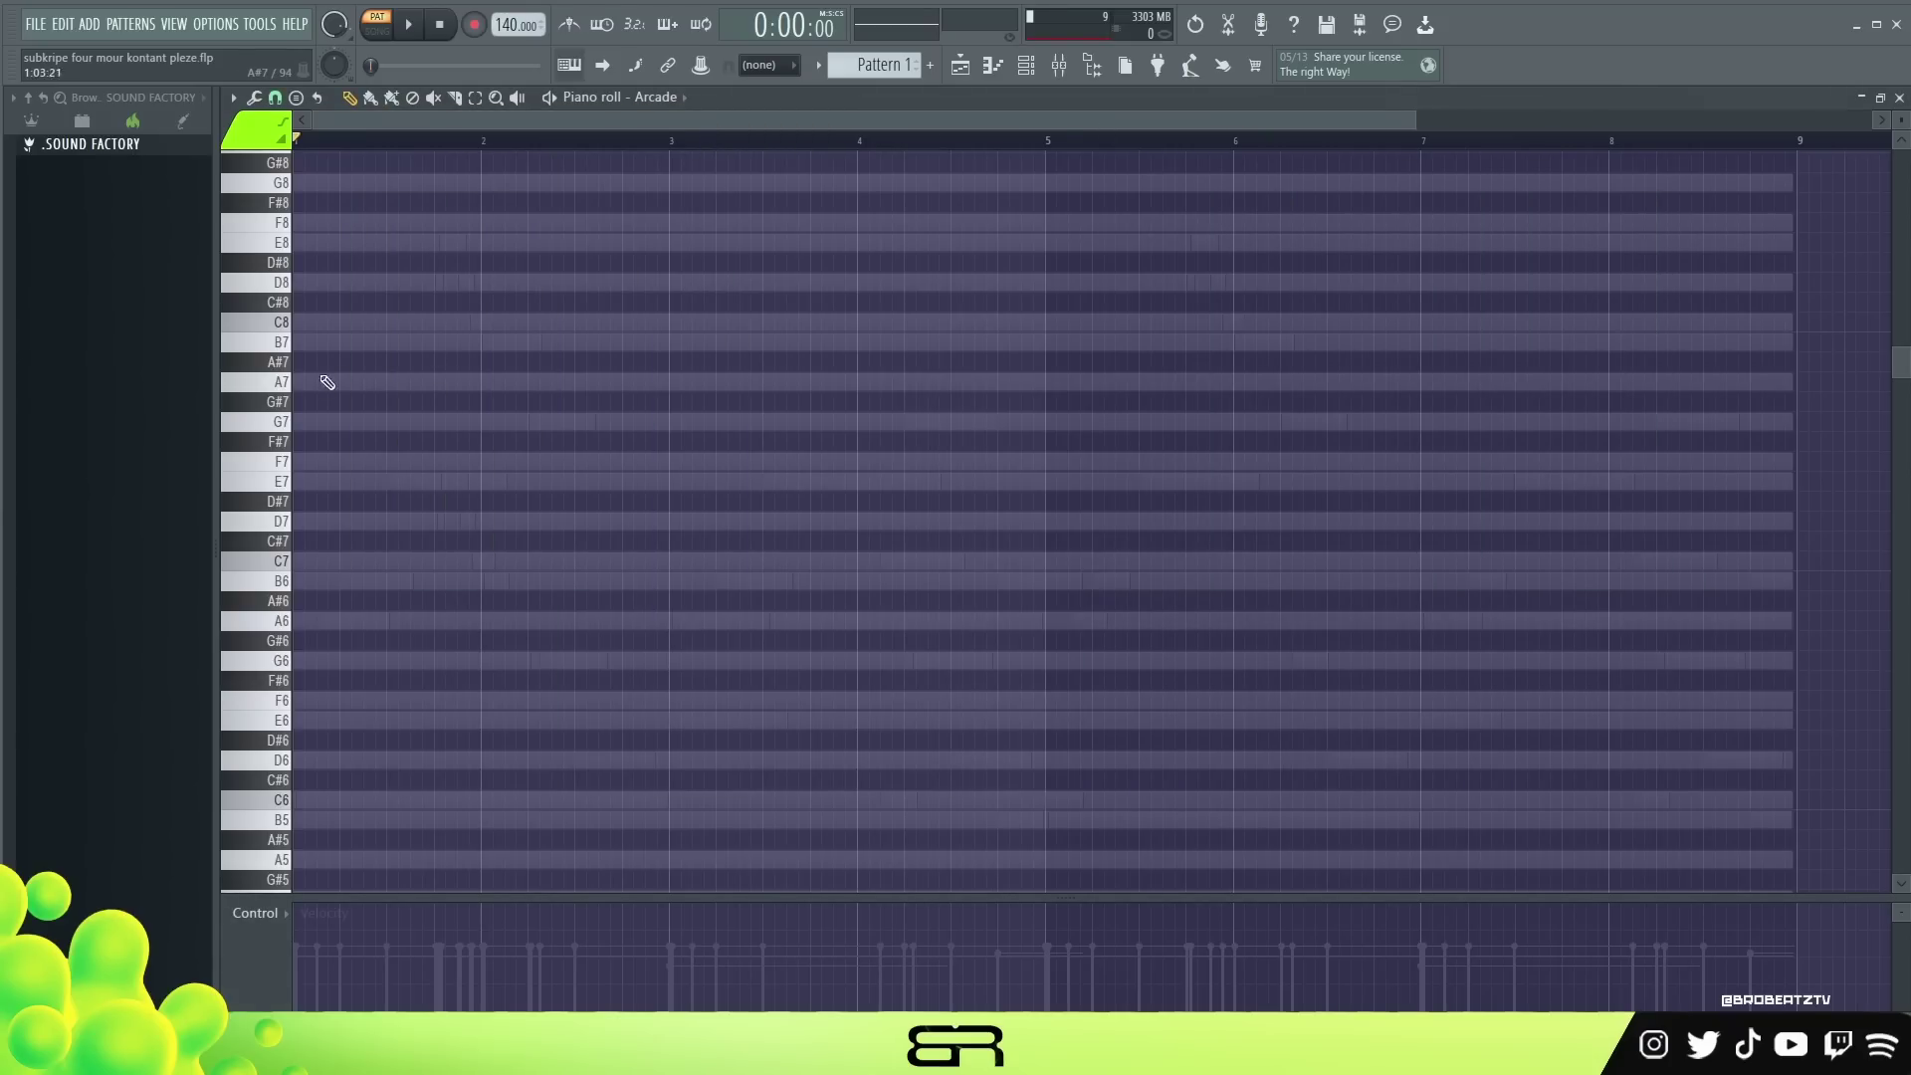
pyautogui.scroll(-4, 278, 640)
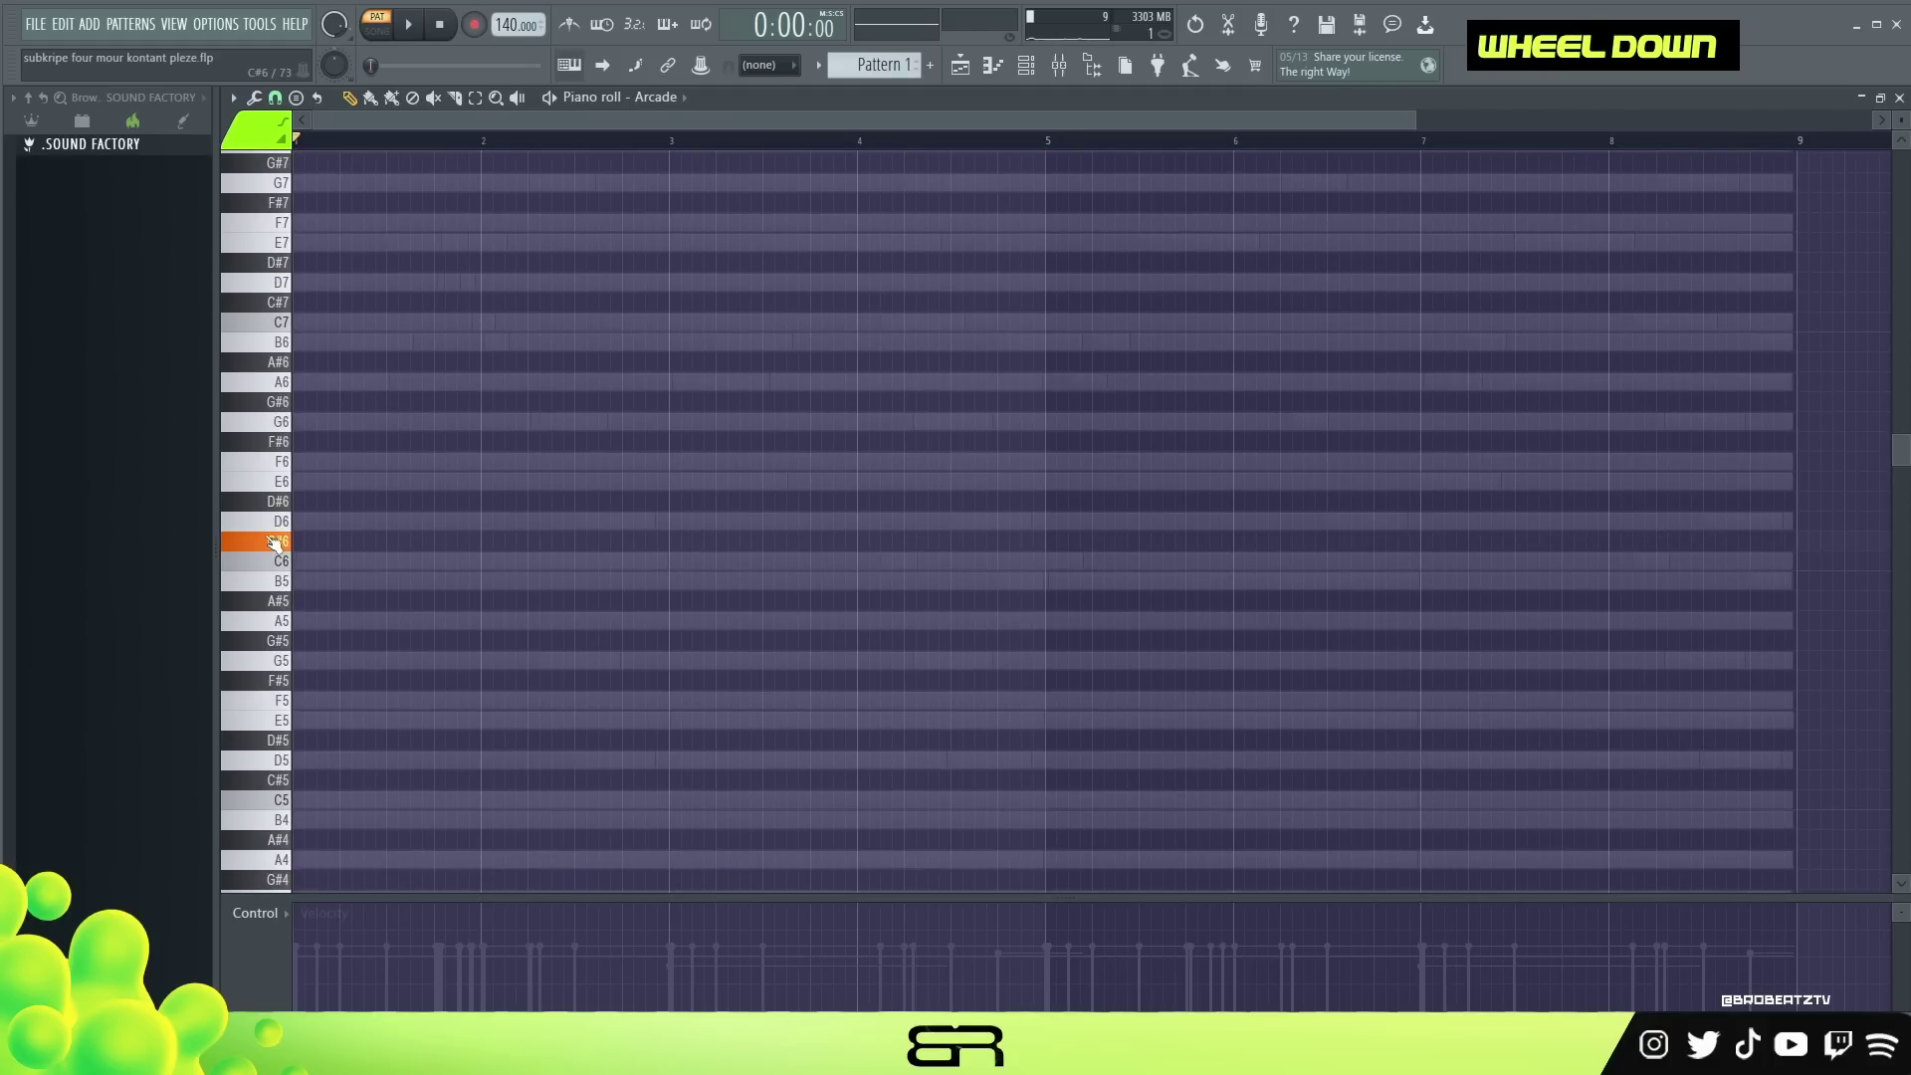
pyautogui.scroll(-3, 280, 583)
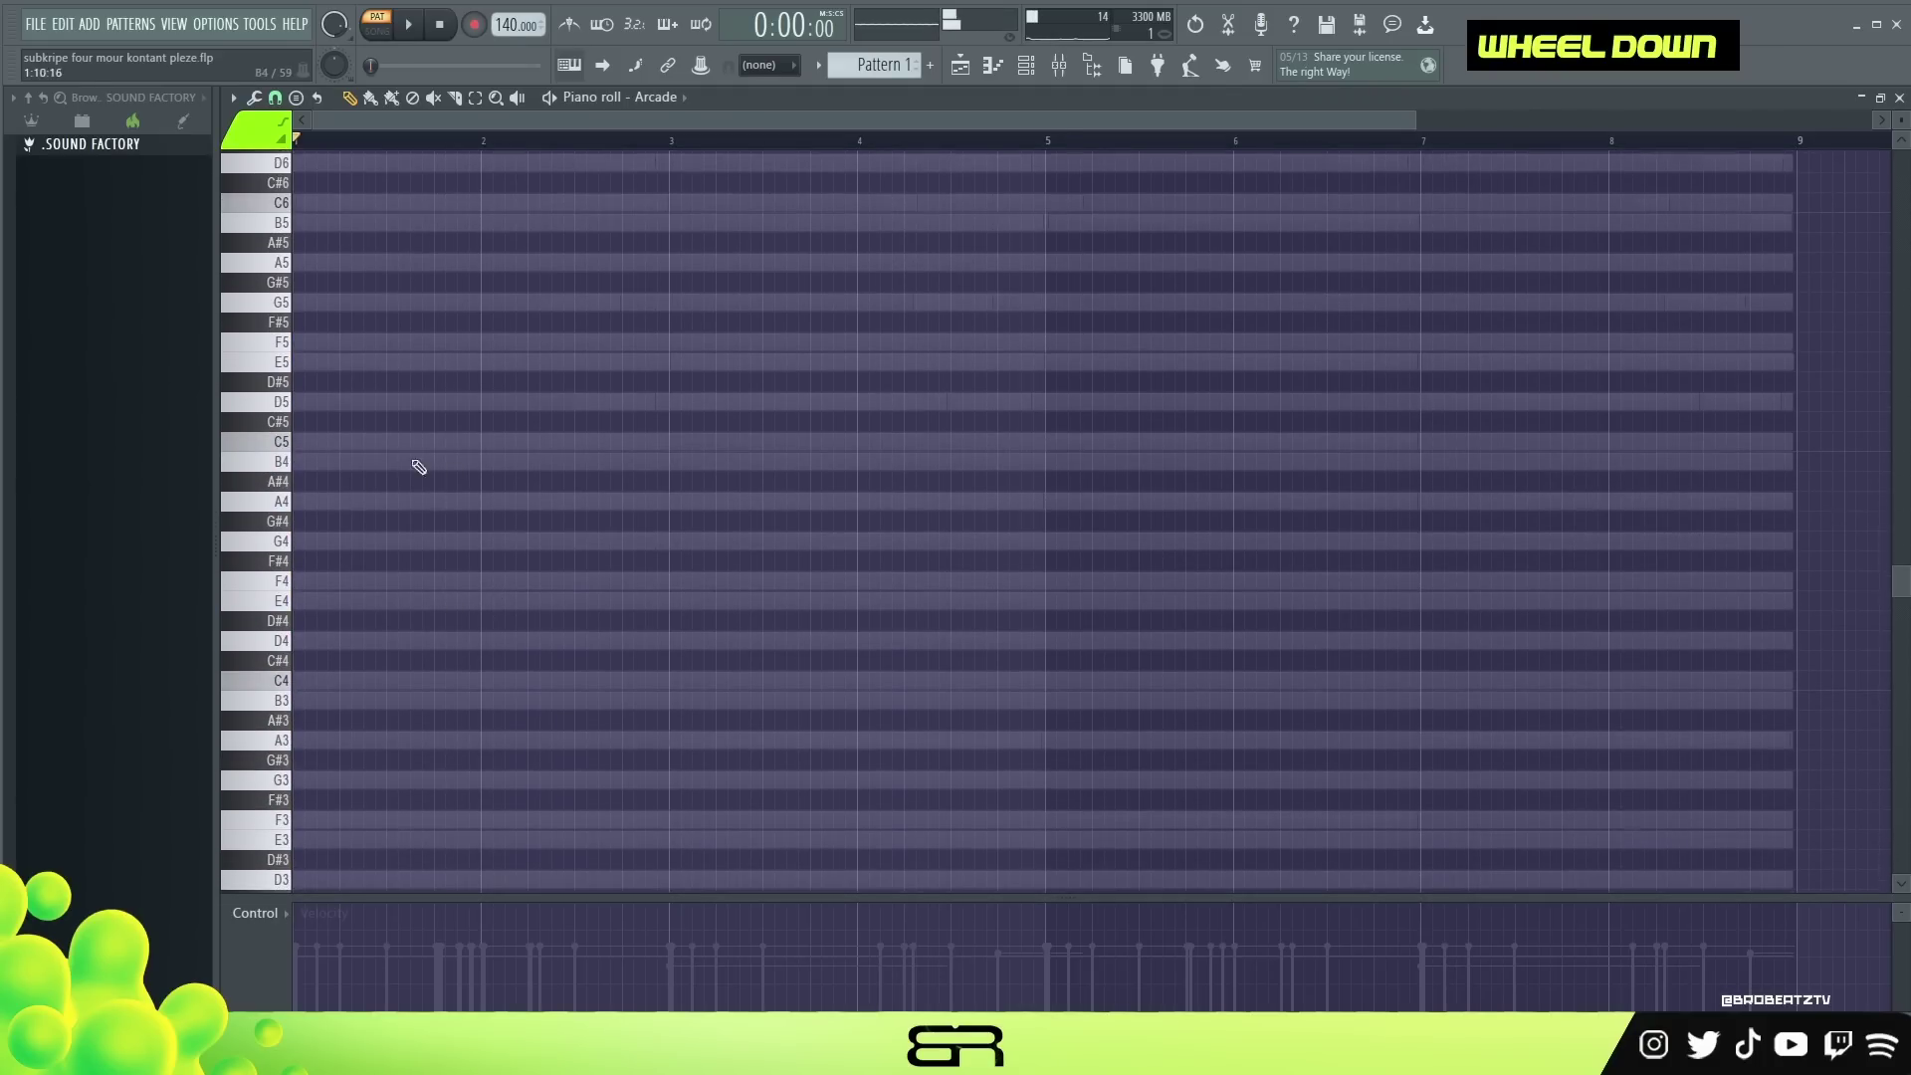
pyautogui.scroll(-1, 427, 537)
pyautogui.moveTo(367, 567); pyautogui.dragTo(670, 636)
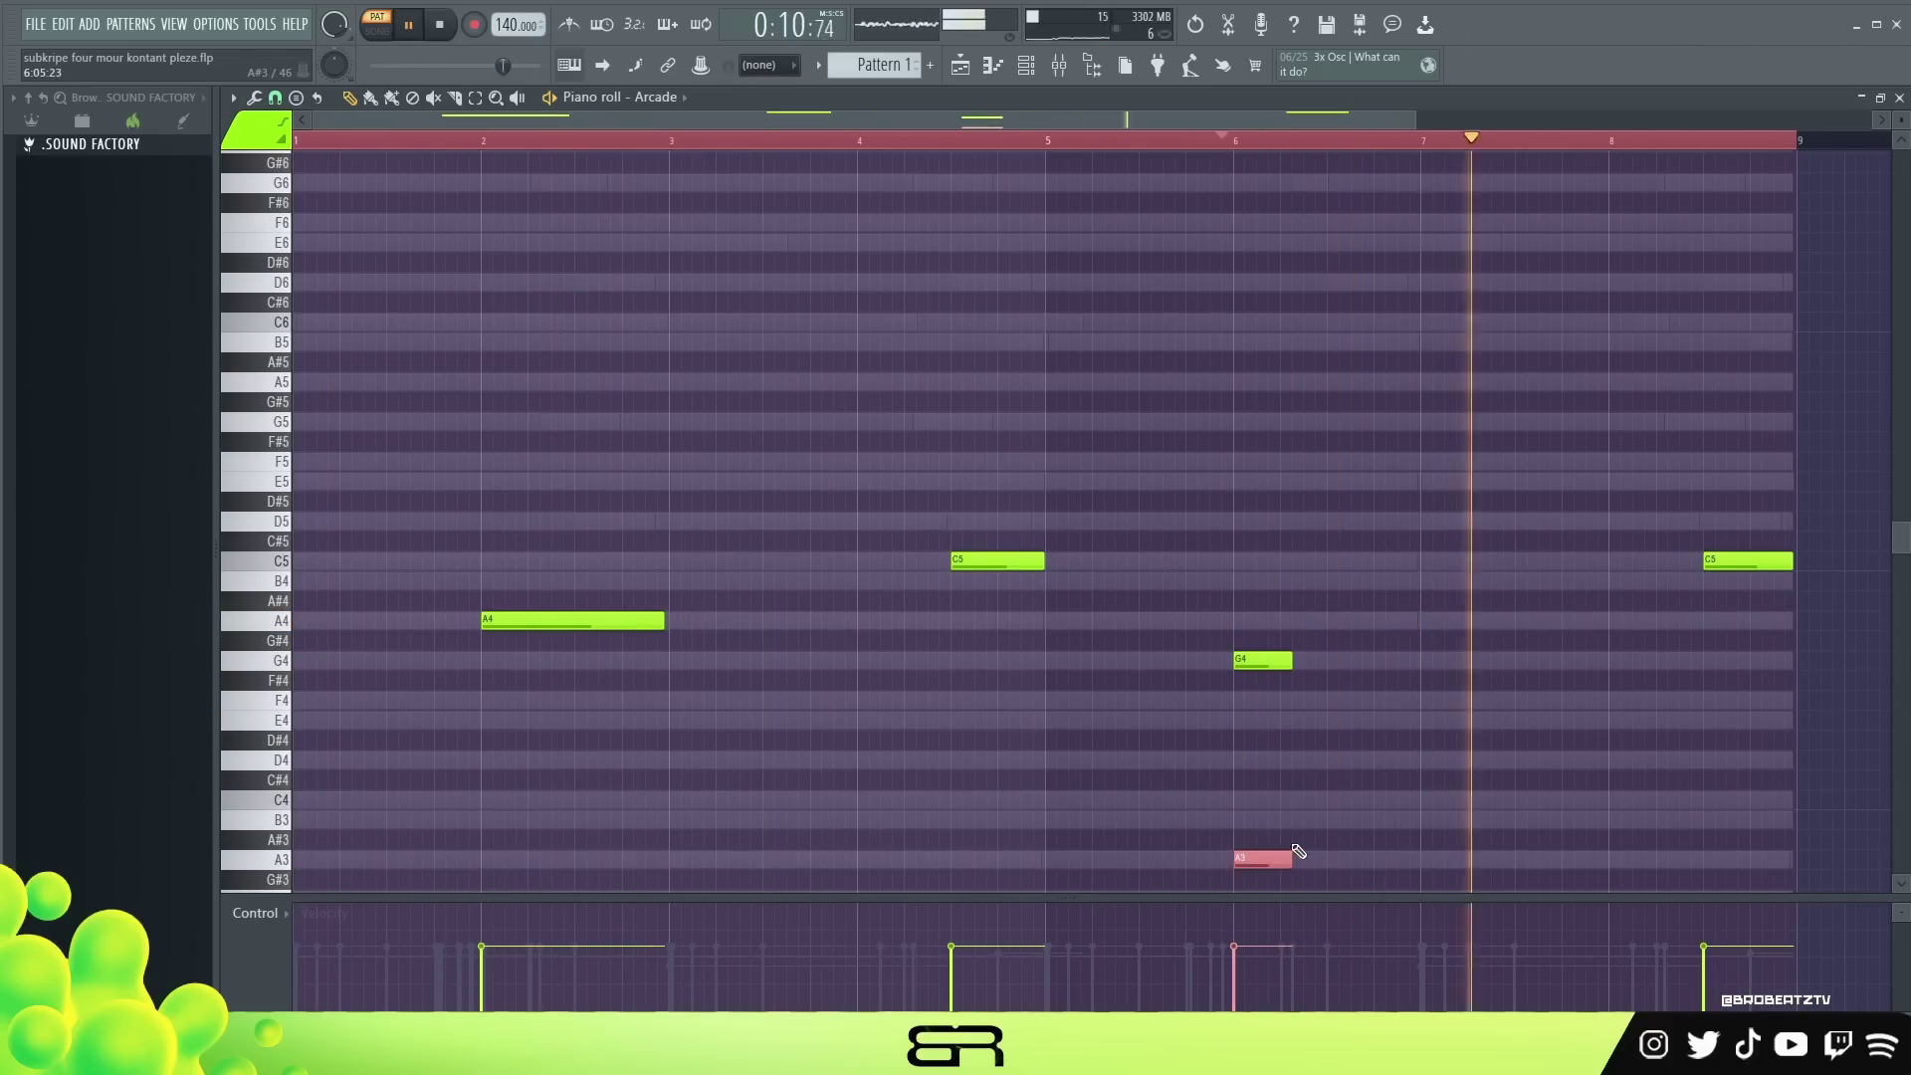
pyautogui.click(1270, 519)
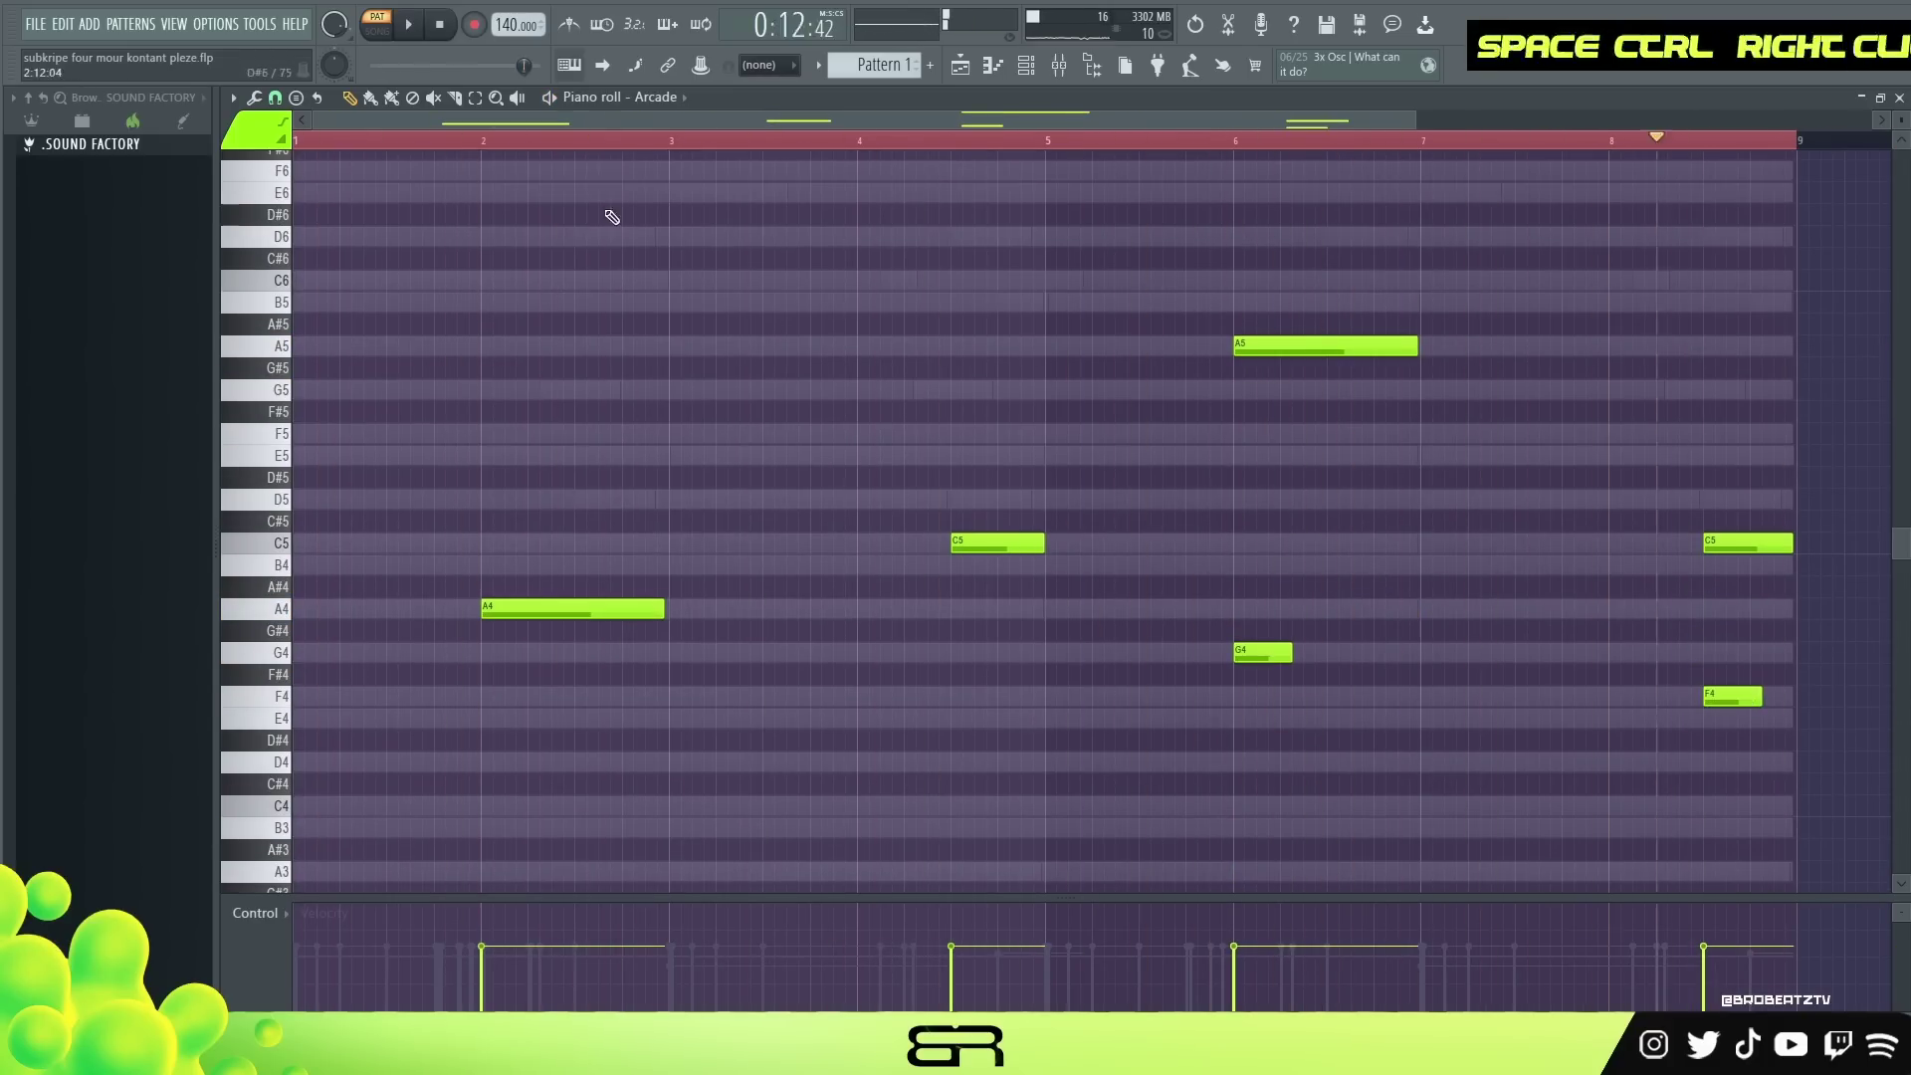
pyautogui.press('space')
pyautogui.doubleClick(435, 144)
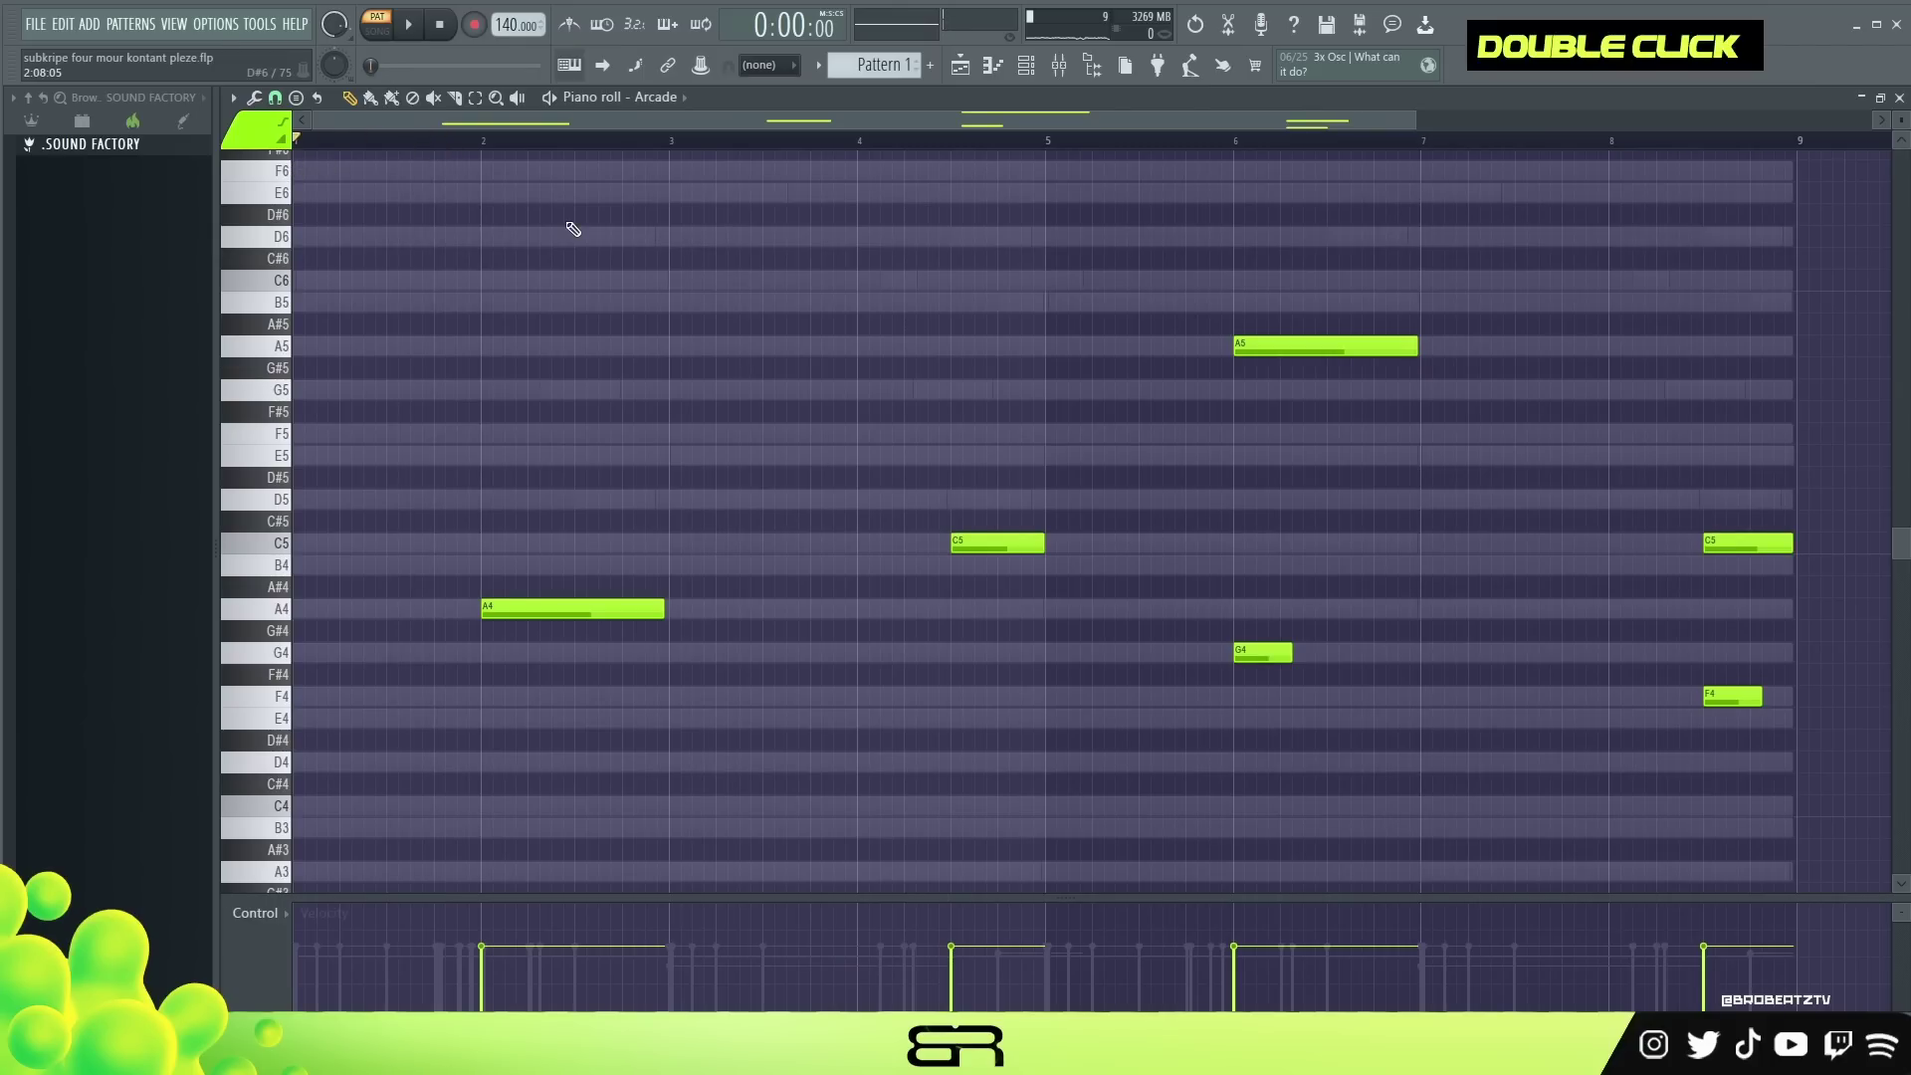
pyautogui.press('space')
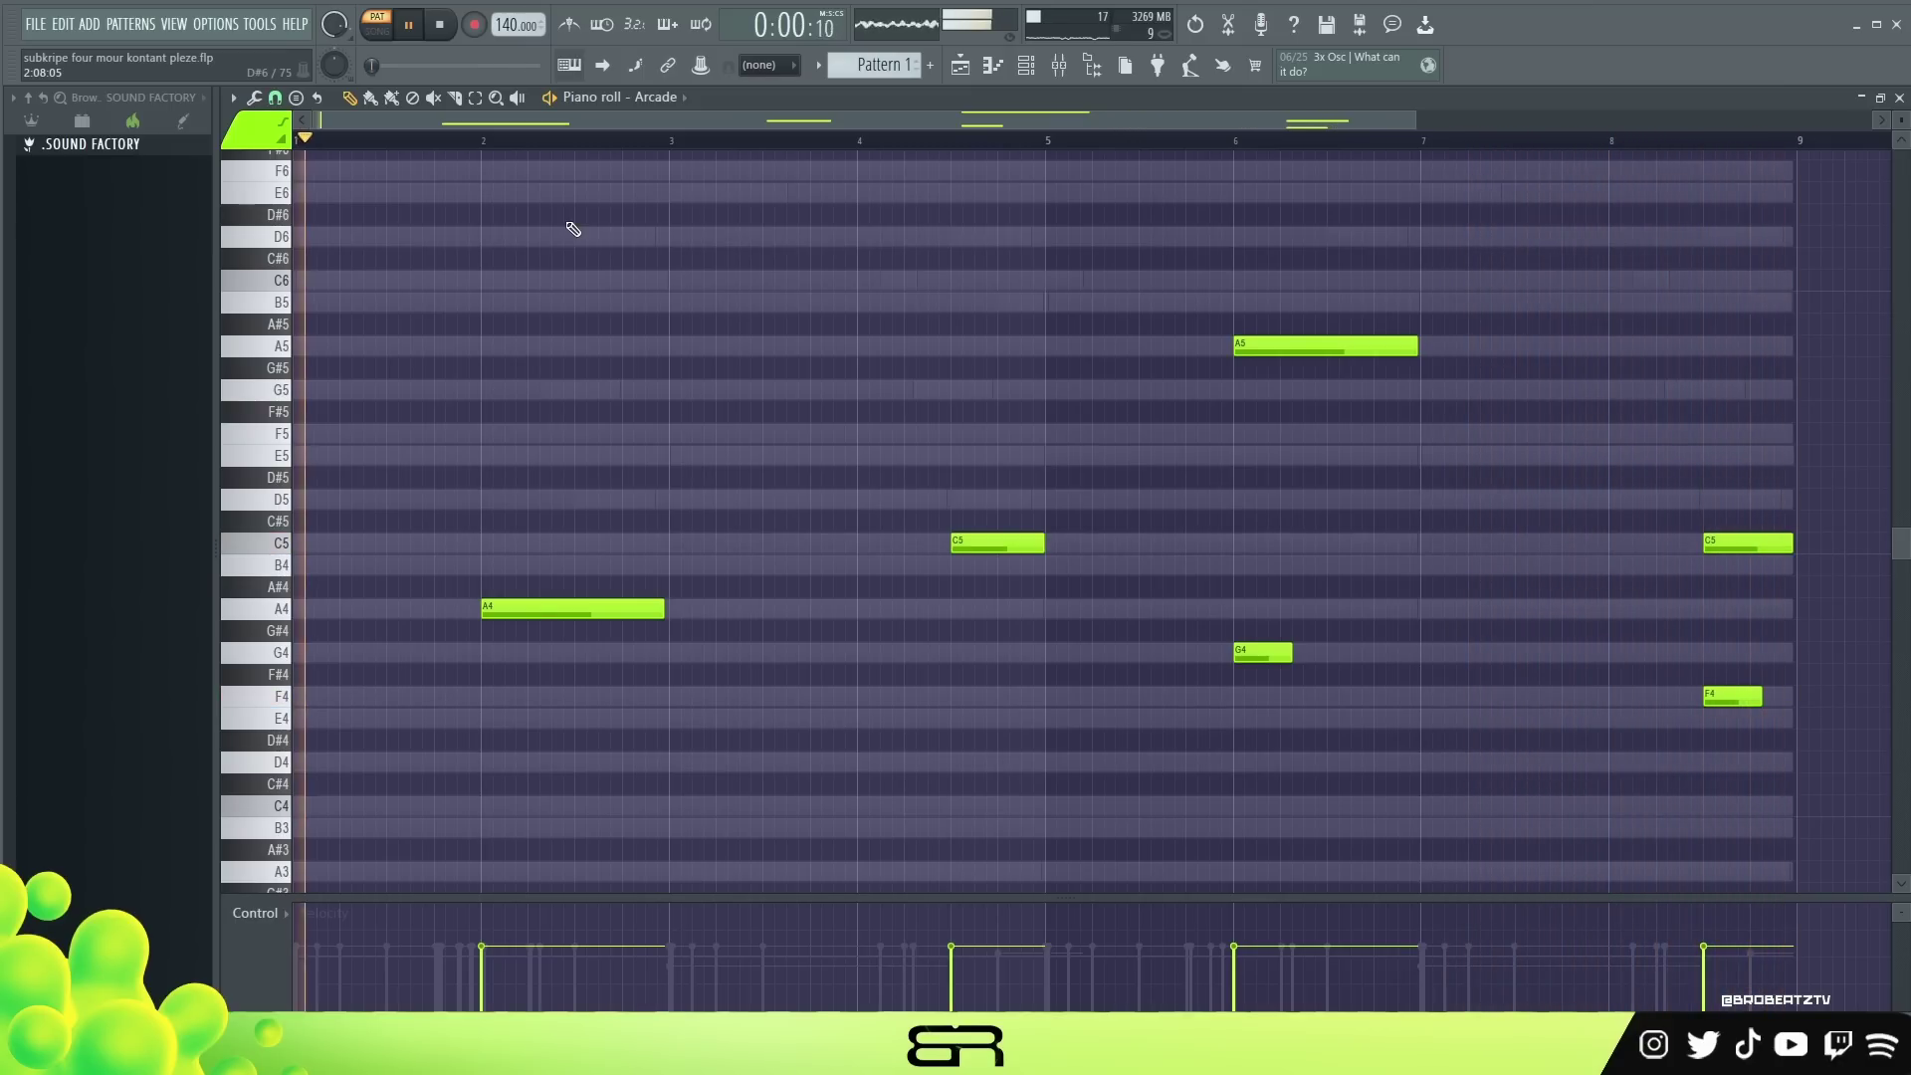
pyautogui.click(441, 26)
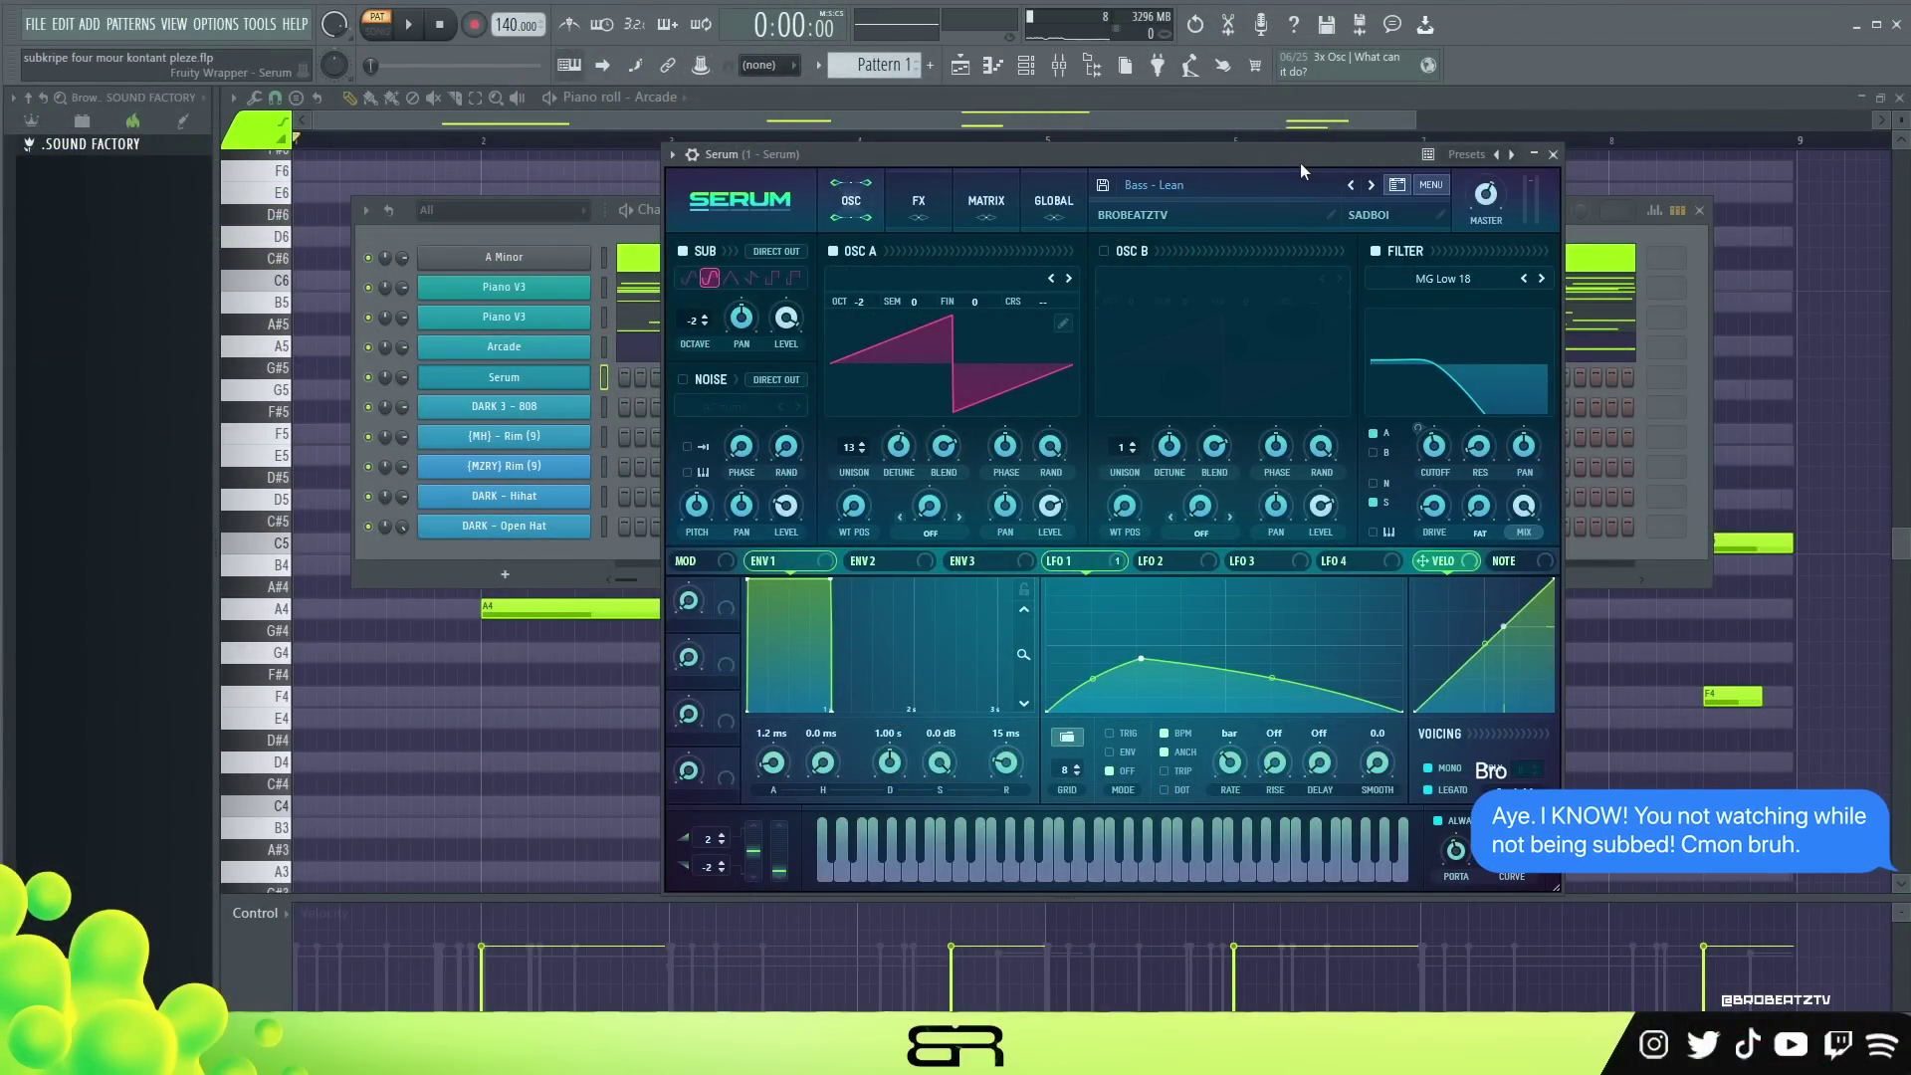
# Copy the F3 and A3 bass notes of bars 1 to 4 from the first Piano V3 channel.
pyautogui.moveTo(1330, 157); pyautogui.dragTo(1365, 157)
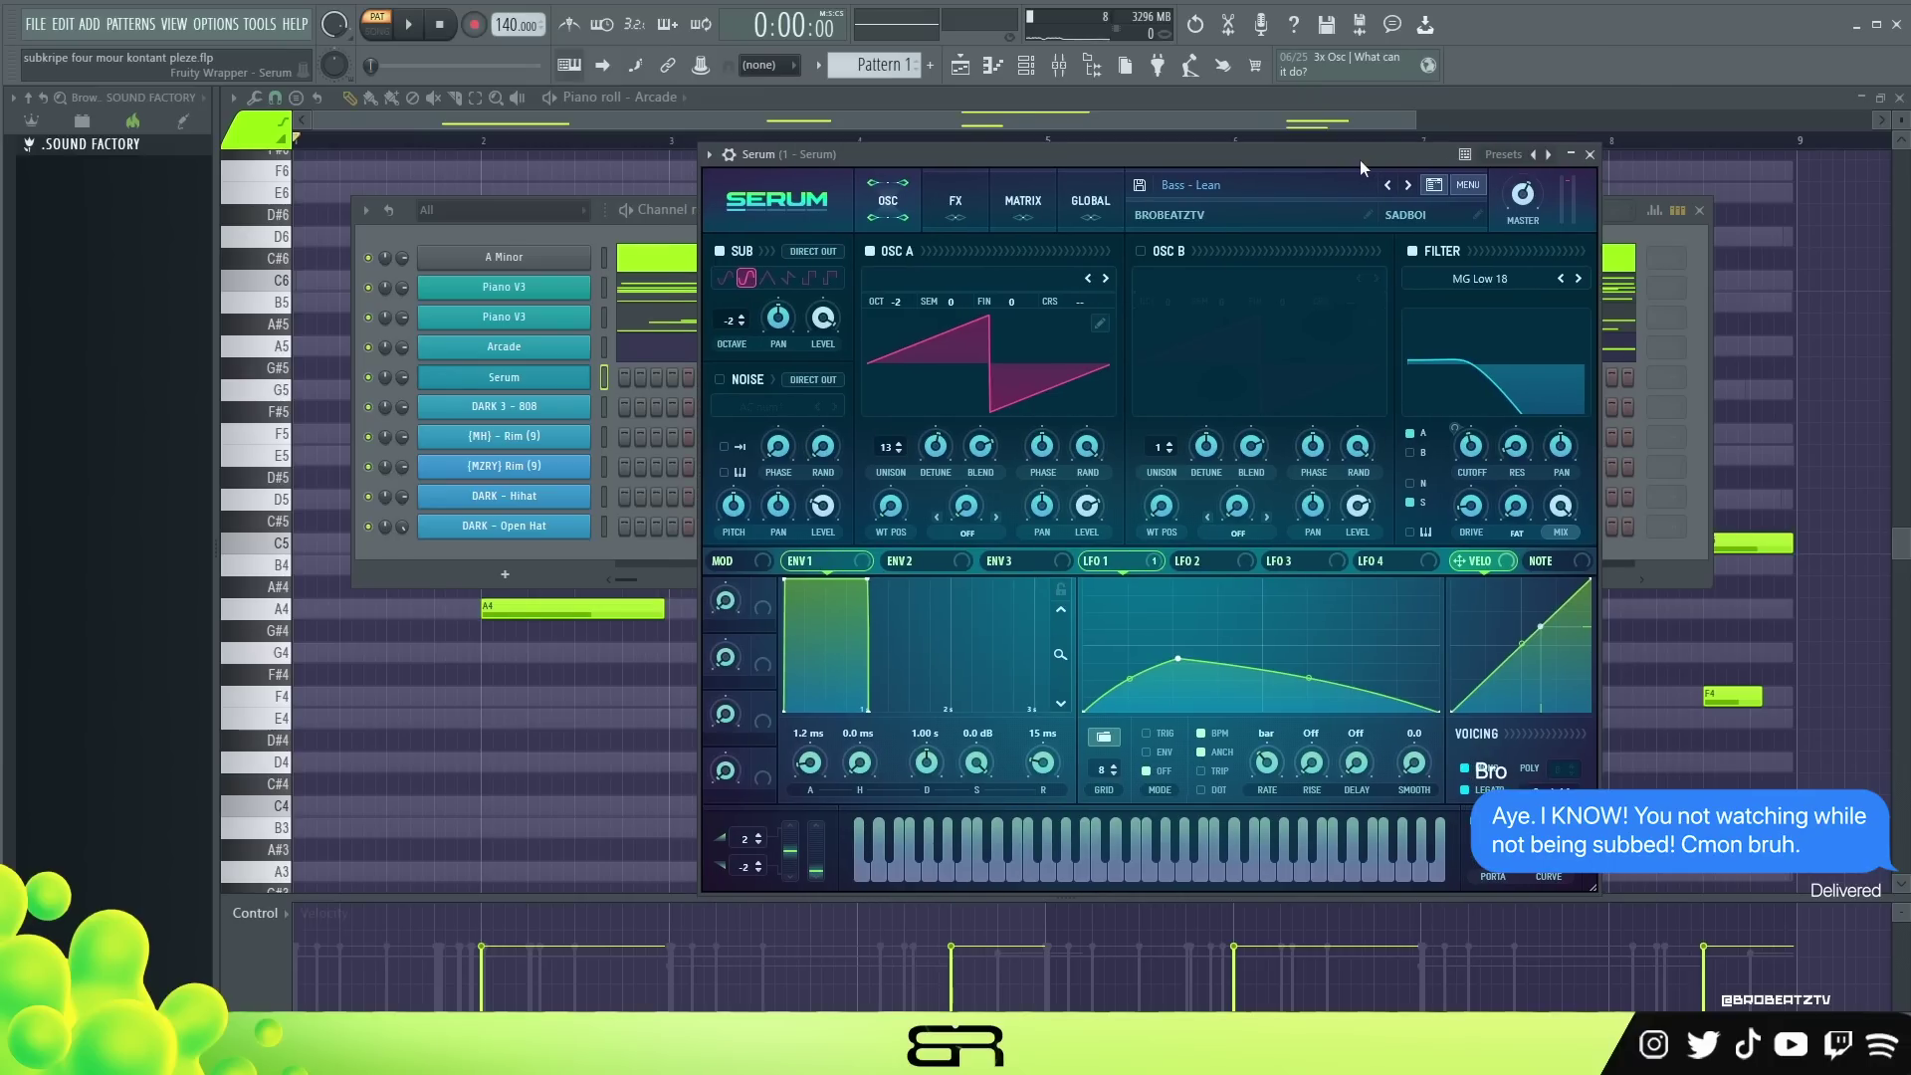
pyautogui.rightClick(560, 382)
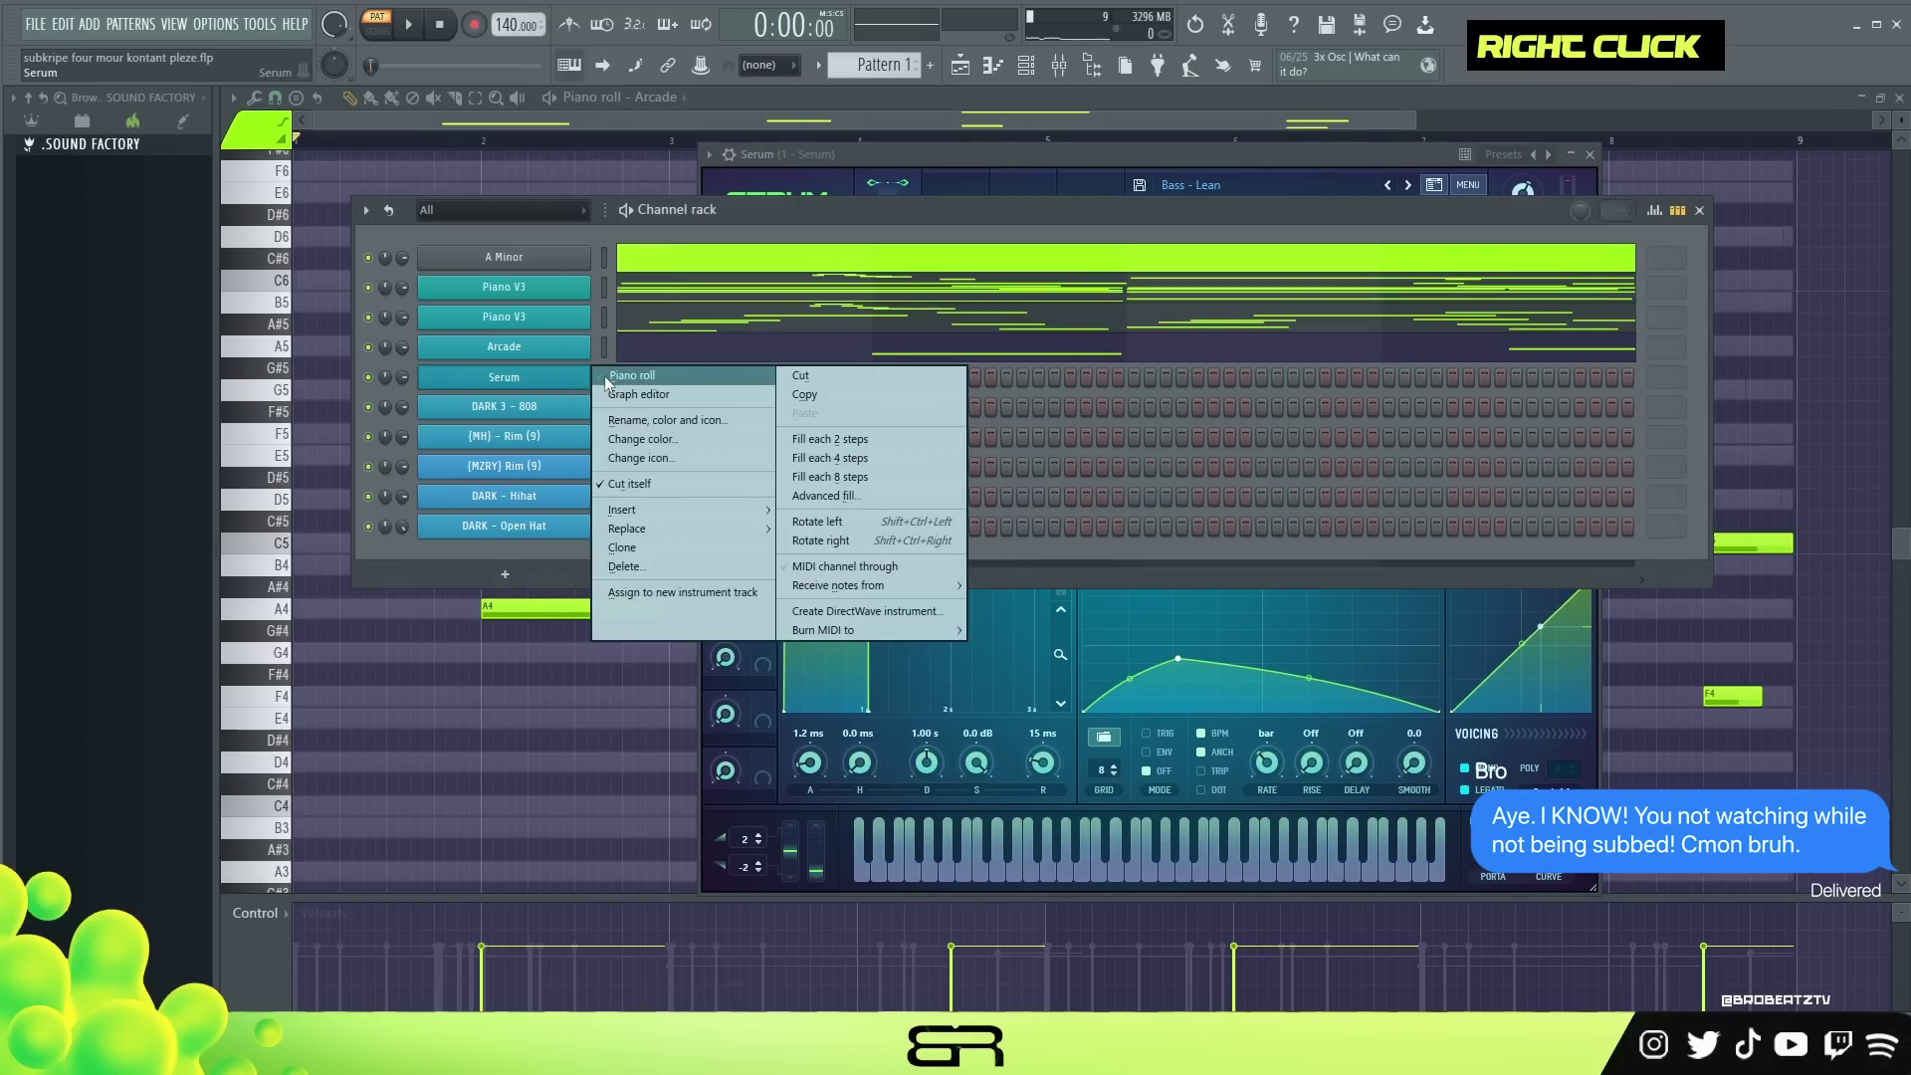
pyautogui.click(627, 376)
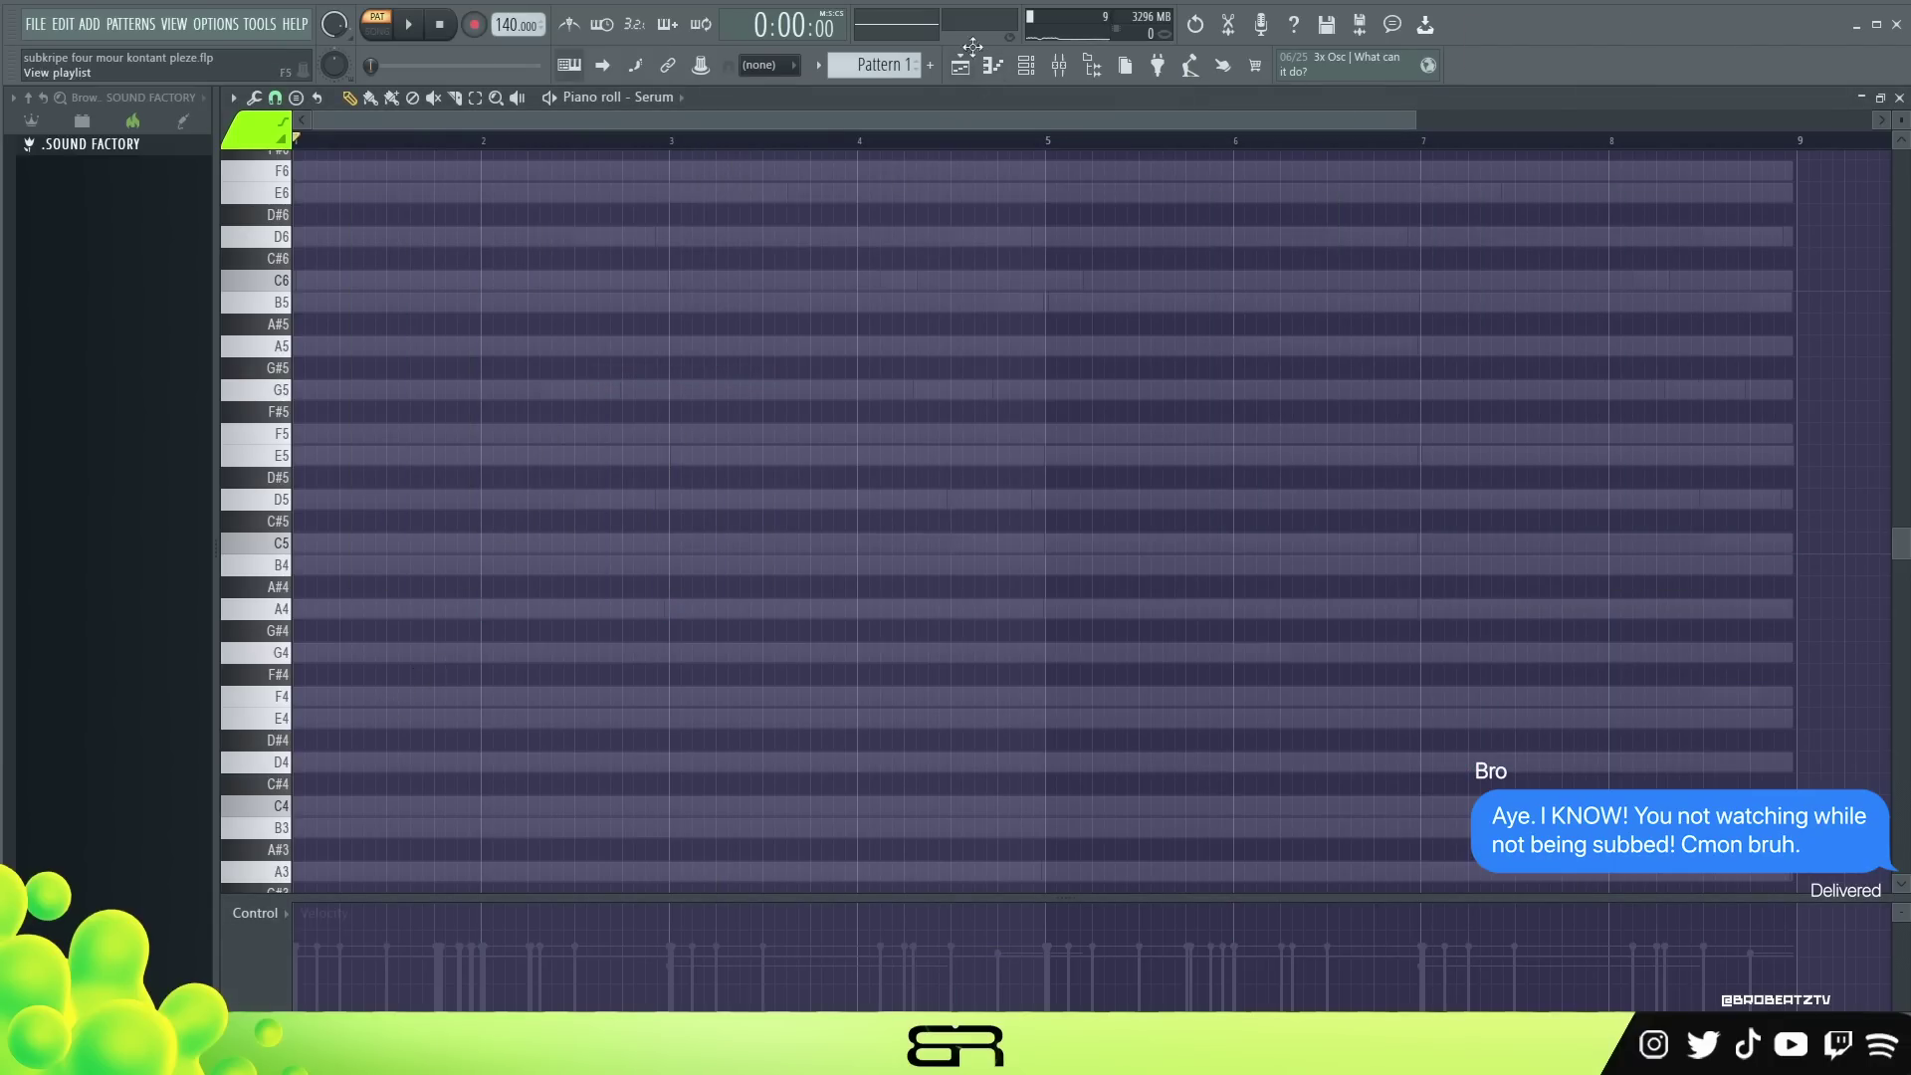
pyautogui.click(1035, 68)
pyautogui.click(834, 282)
pyautogui.scroll(-3, 831, 627)
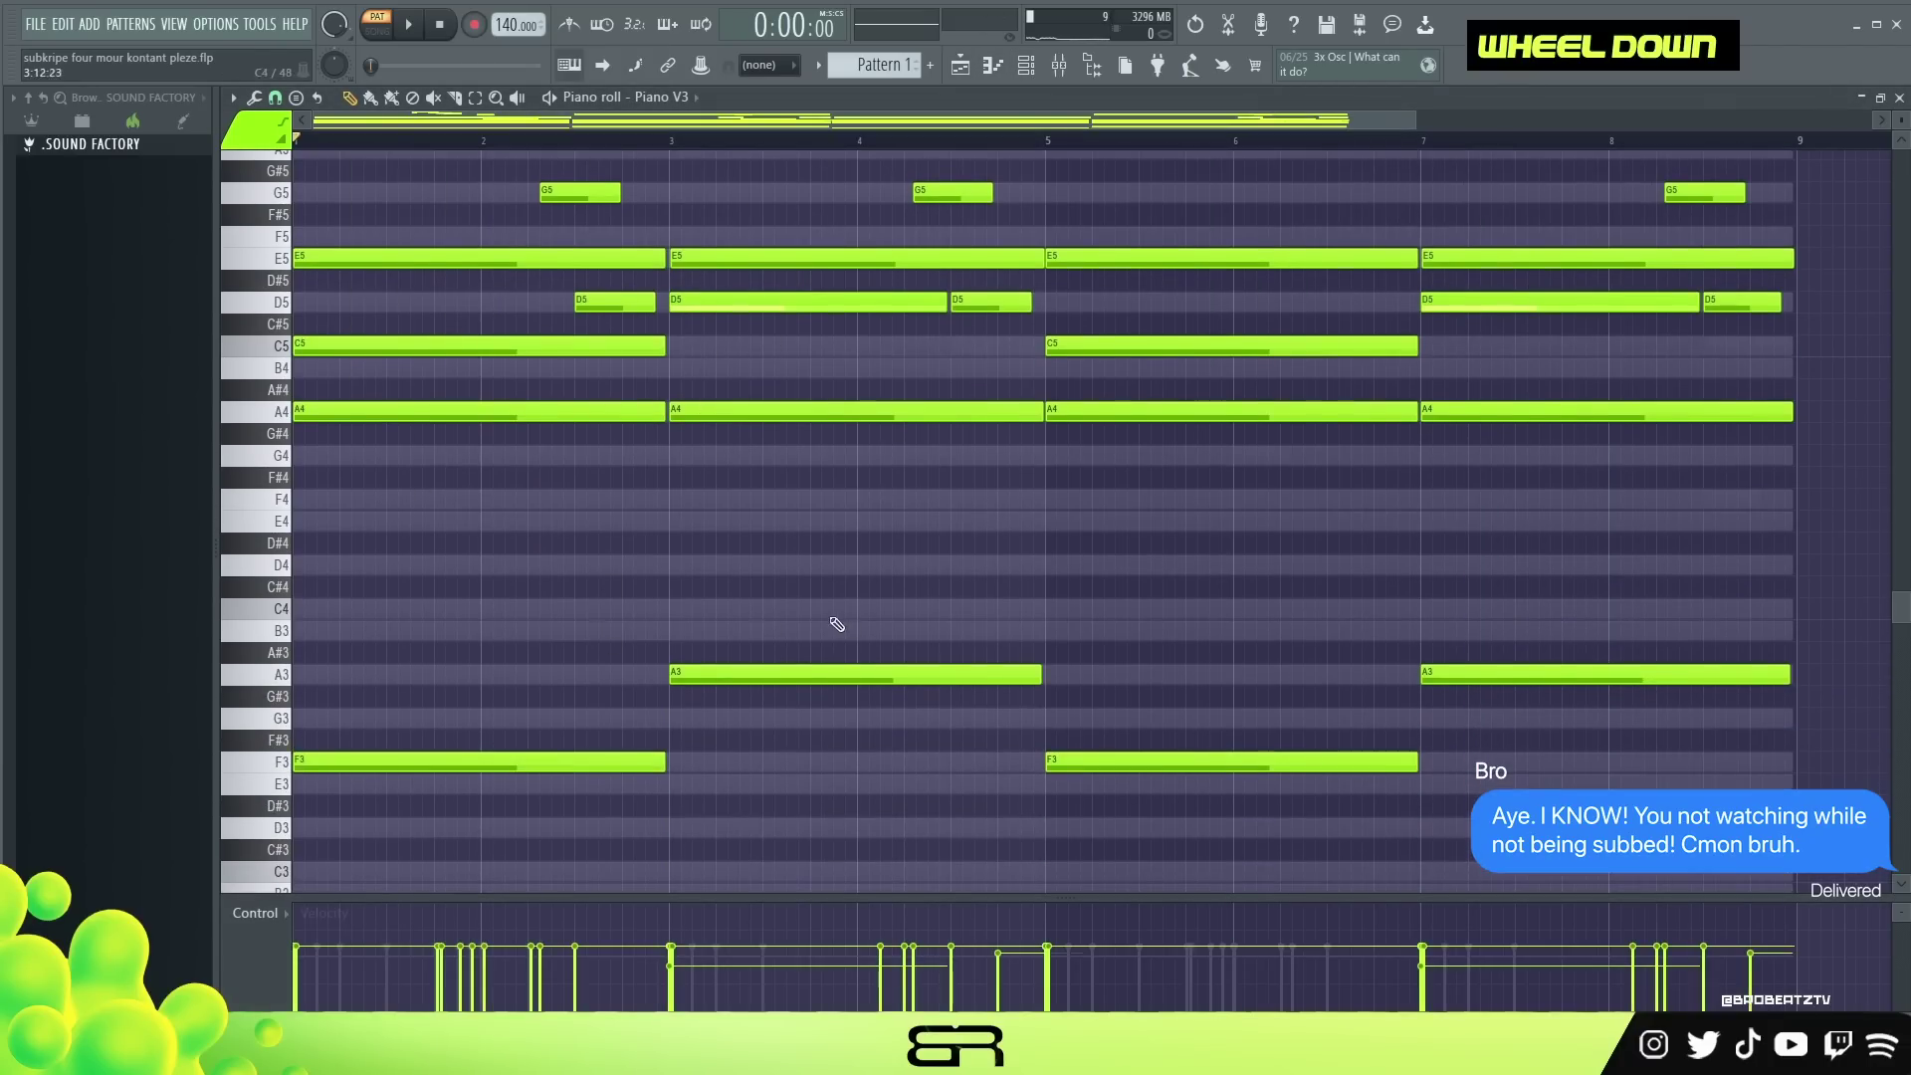
pyautogui.moveTo(831, 627); pyautogui.dragTo(486, 763)
pyautogui.hotkey('ctrl', 'c')
# Paste the copied F3 and A3 notes into the Serum channel's piano roll and play them.
pyautogui.press('F6')
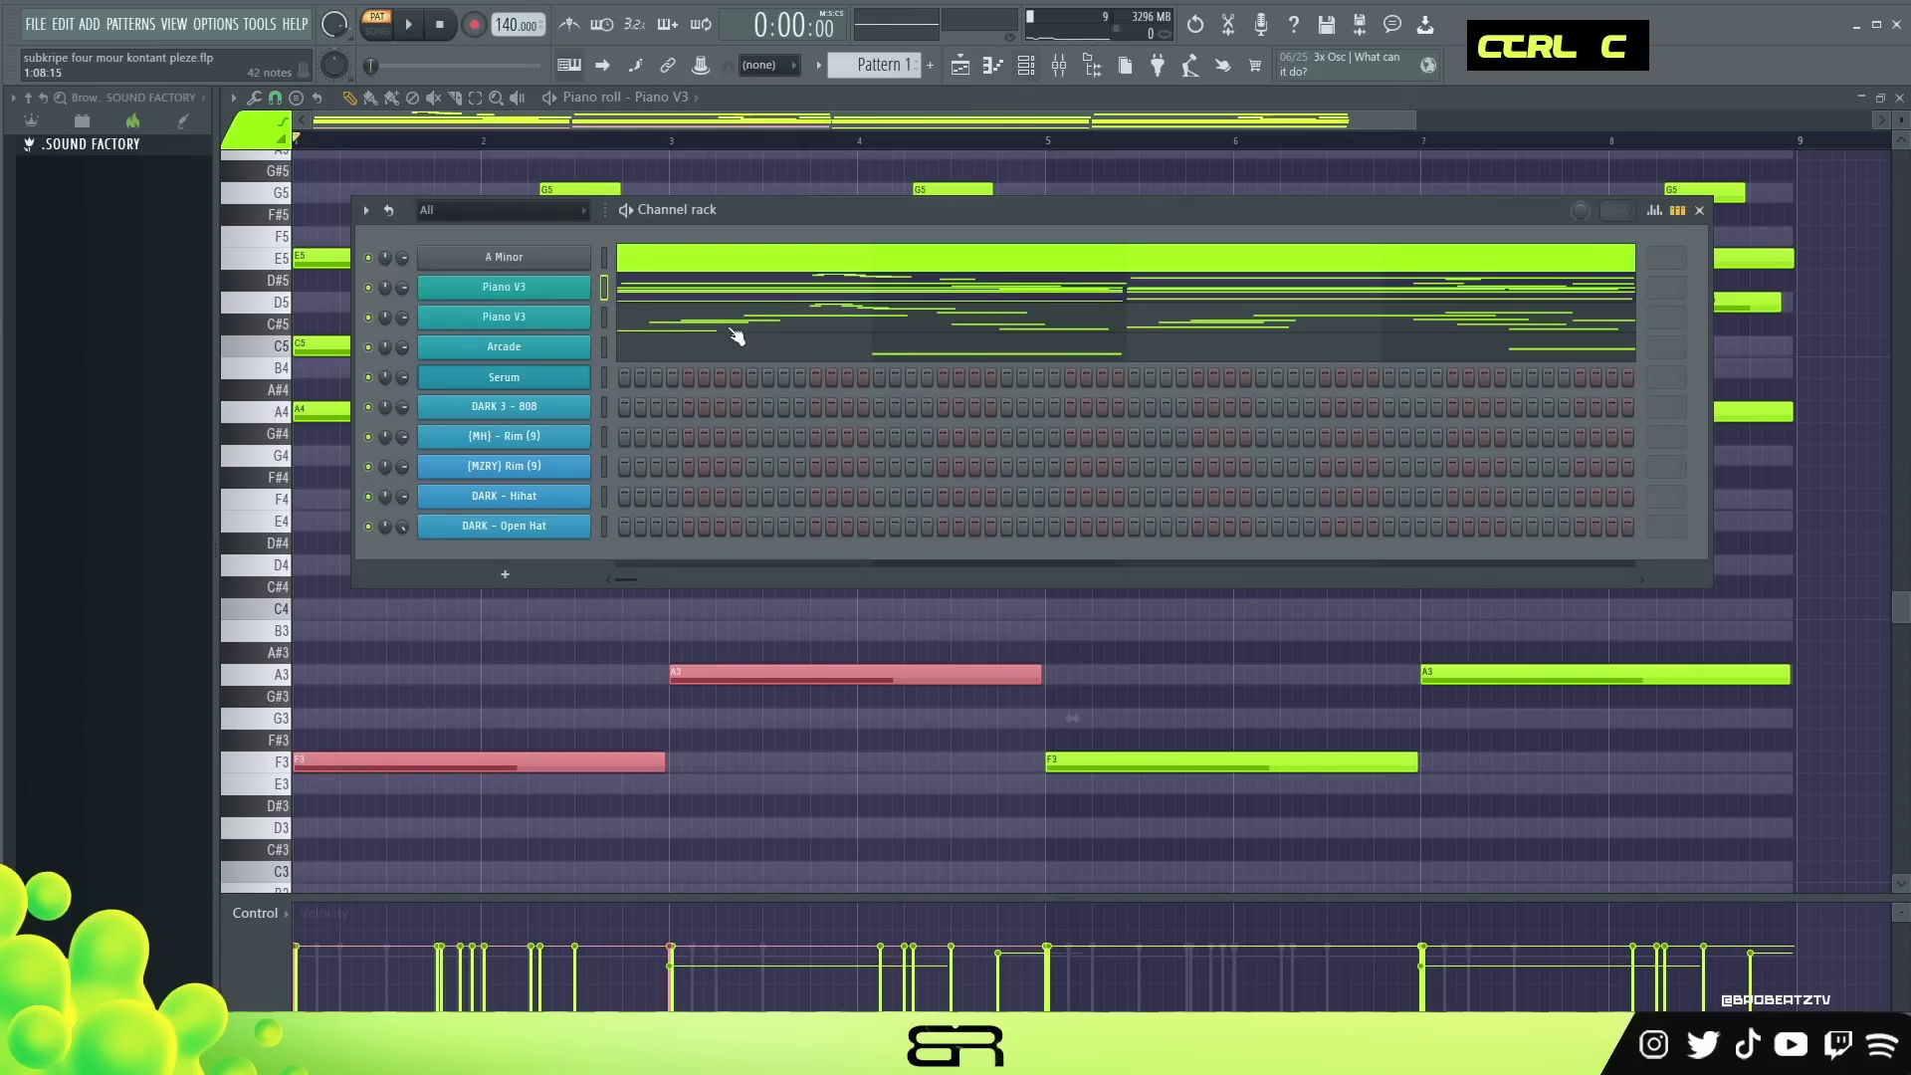
pyautogui.rightClick(557, 388)
pyautogui.click(645, 376)
pyautogui.hotkey('ctrl', 'v')
pyautogui.press('space')
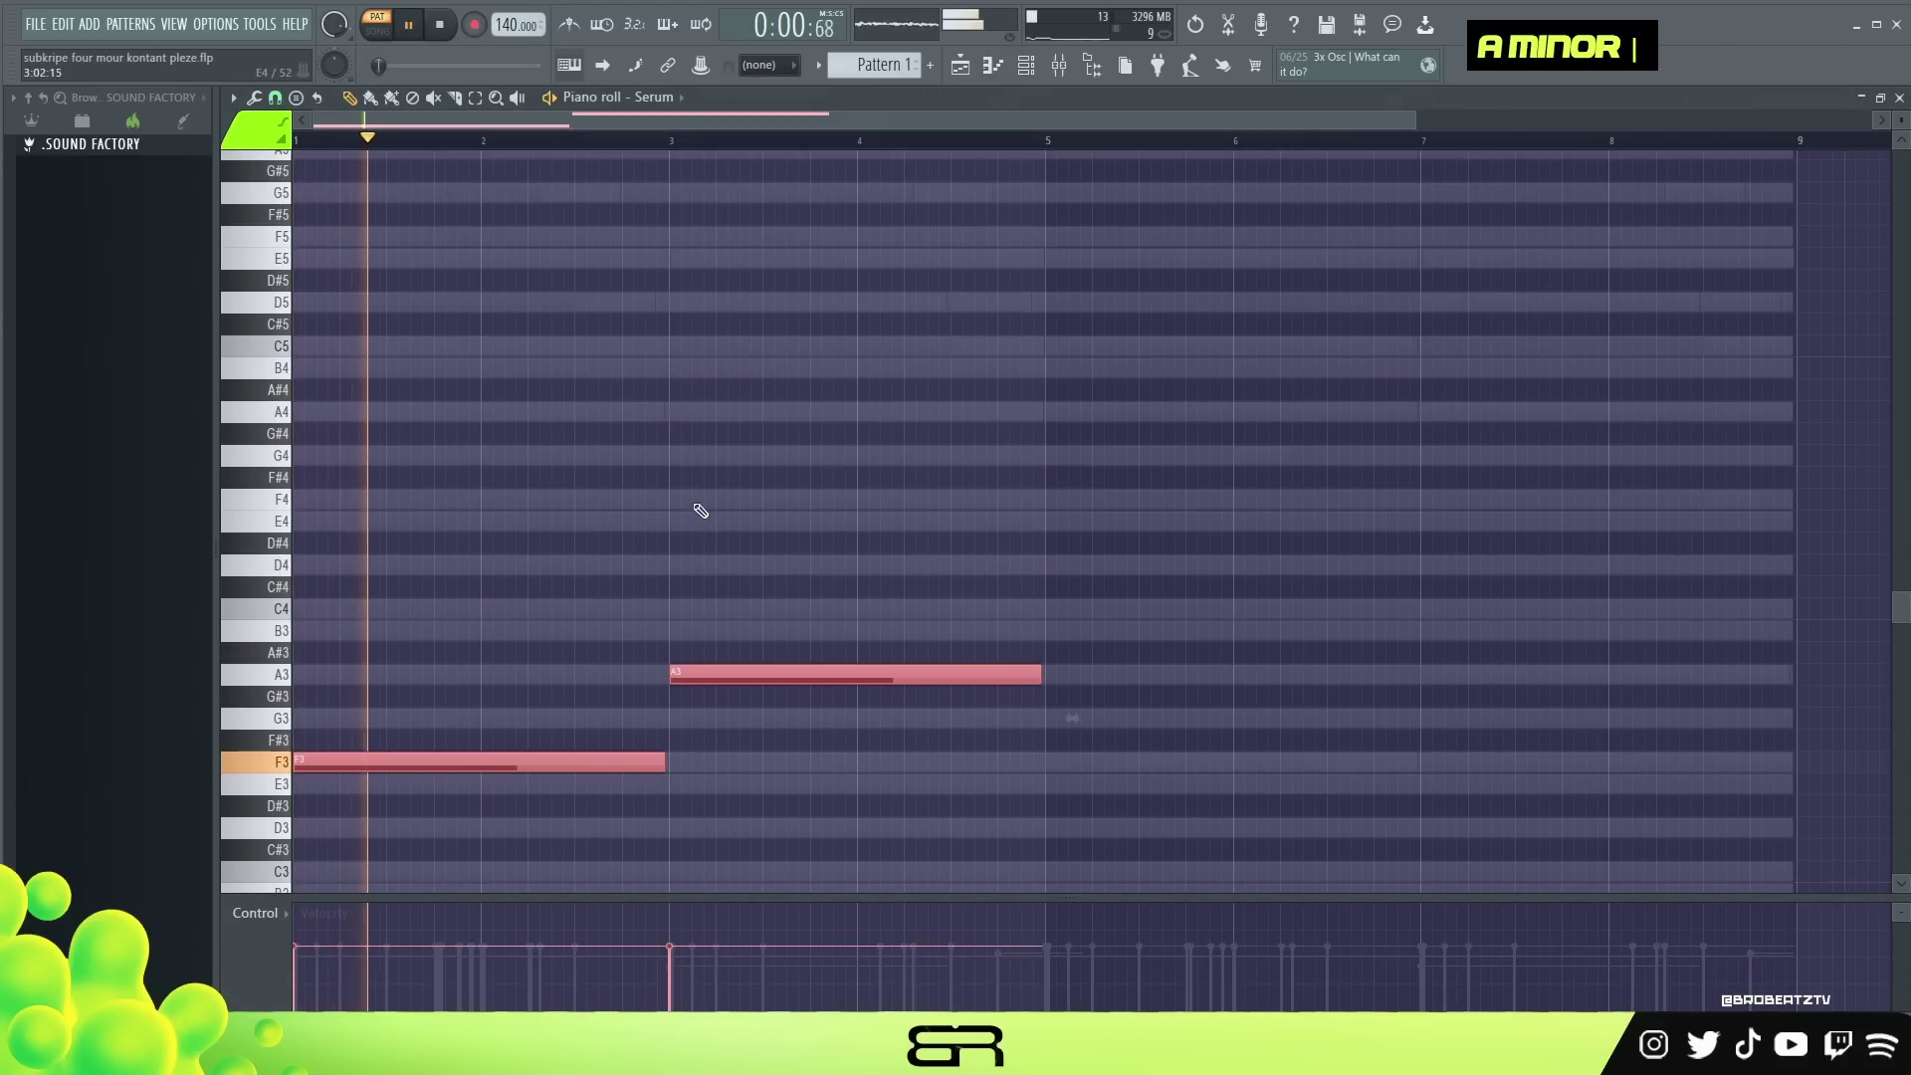
# Raise the Serum bass notes an octave to F4 and A4 and repeat them through bars 5 to 8.
pyautogui.hotkey('ctrl', 'Up')
pyautogui.moveTo(498, 499); pyautogui.dragTo(1248, 500)
pyautogui.click(1202, 453)
# Raise the velocity of all the Serum bass notes and play the loop.
pyautogui.hotkey('ctrl', 'a')
pyautogui.keyDown('alt'); pyautogui.scroll(3, 1101, 487); pyautogui.keyUp('alt')
pyautogui.press('space')
pyautogui.press('space')
# Copy the four Serum notes into the DARK 3 - 808 piano roll and discard their lengths.
pyautogui.hotkey('ctrl', 'c')
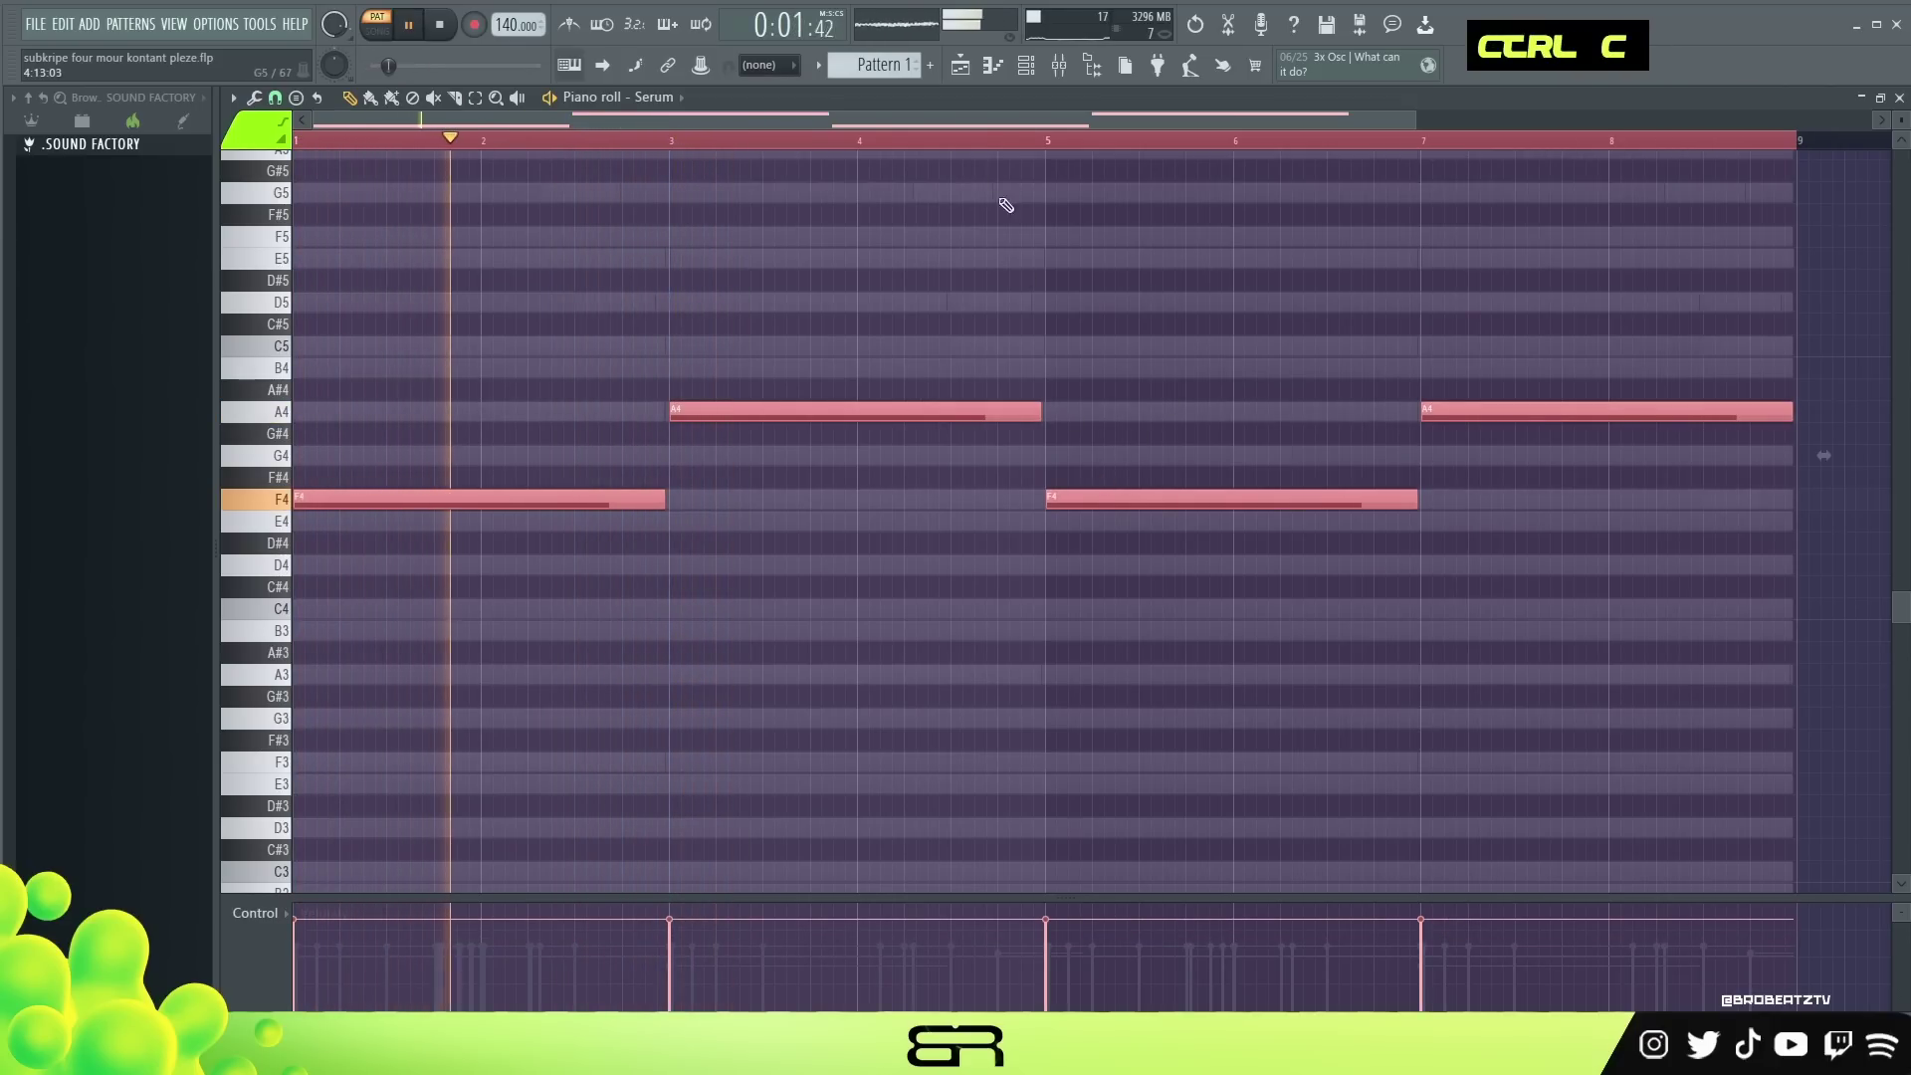
pyautogui.press('space')
pyautogui.click(1024, 72)
pyautogui.rightClick(557, 399)
pyautogui.click(641, 405)
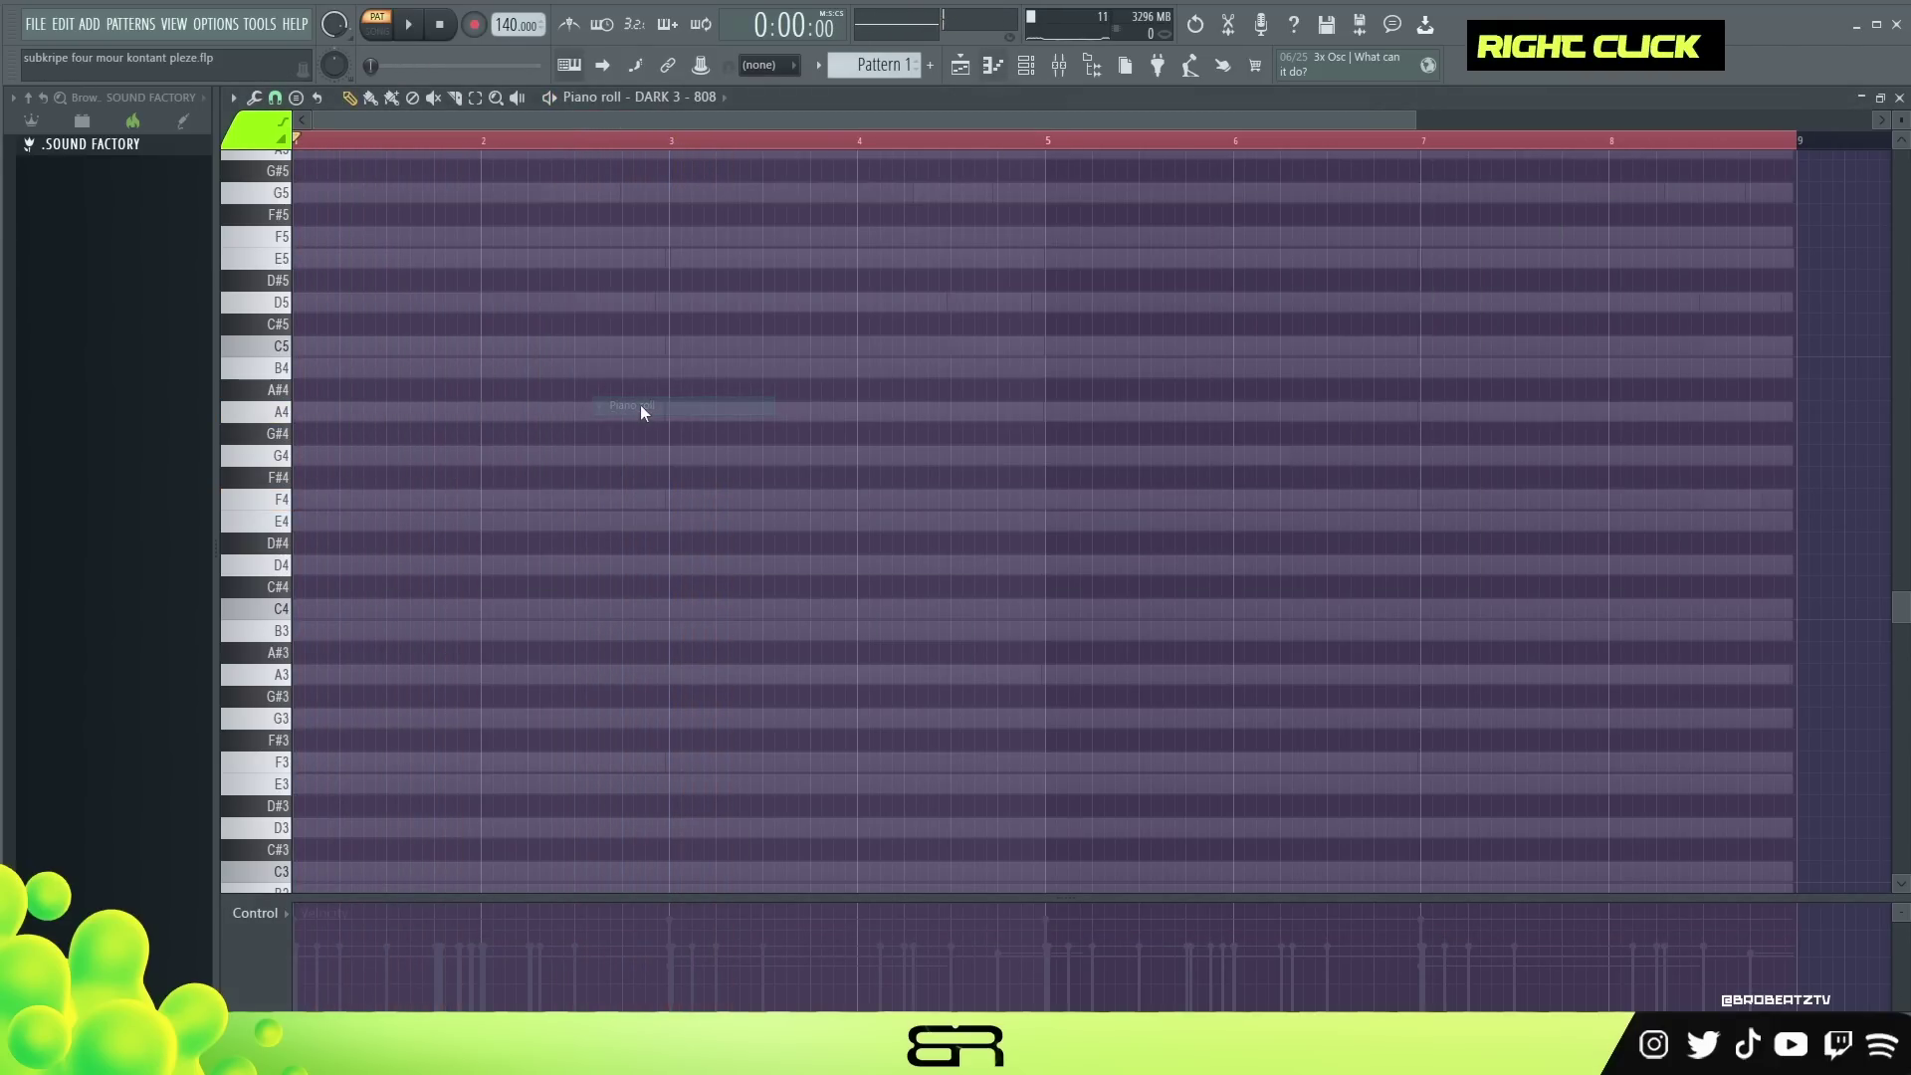
pyautogui.hotkey('ctrl', 'v')
pyautogui.press('d')
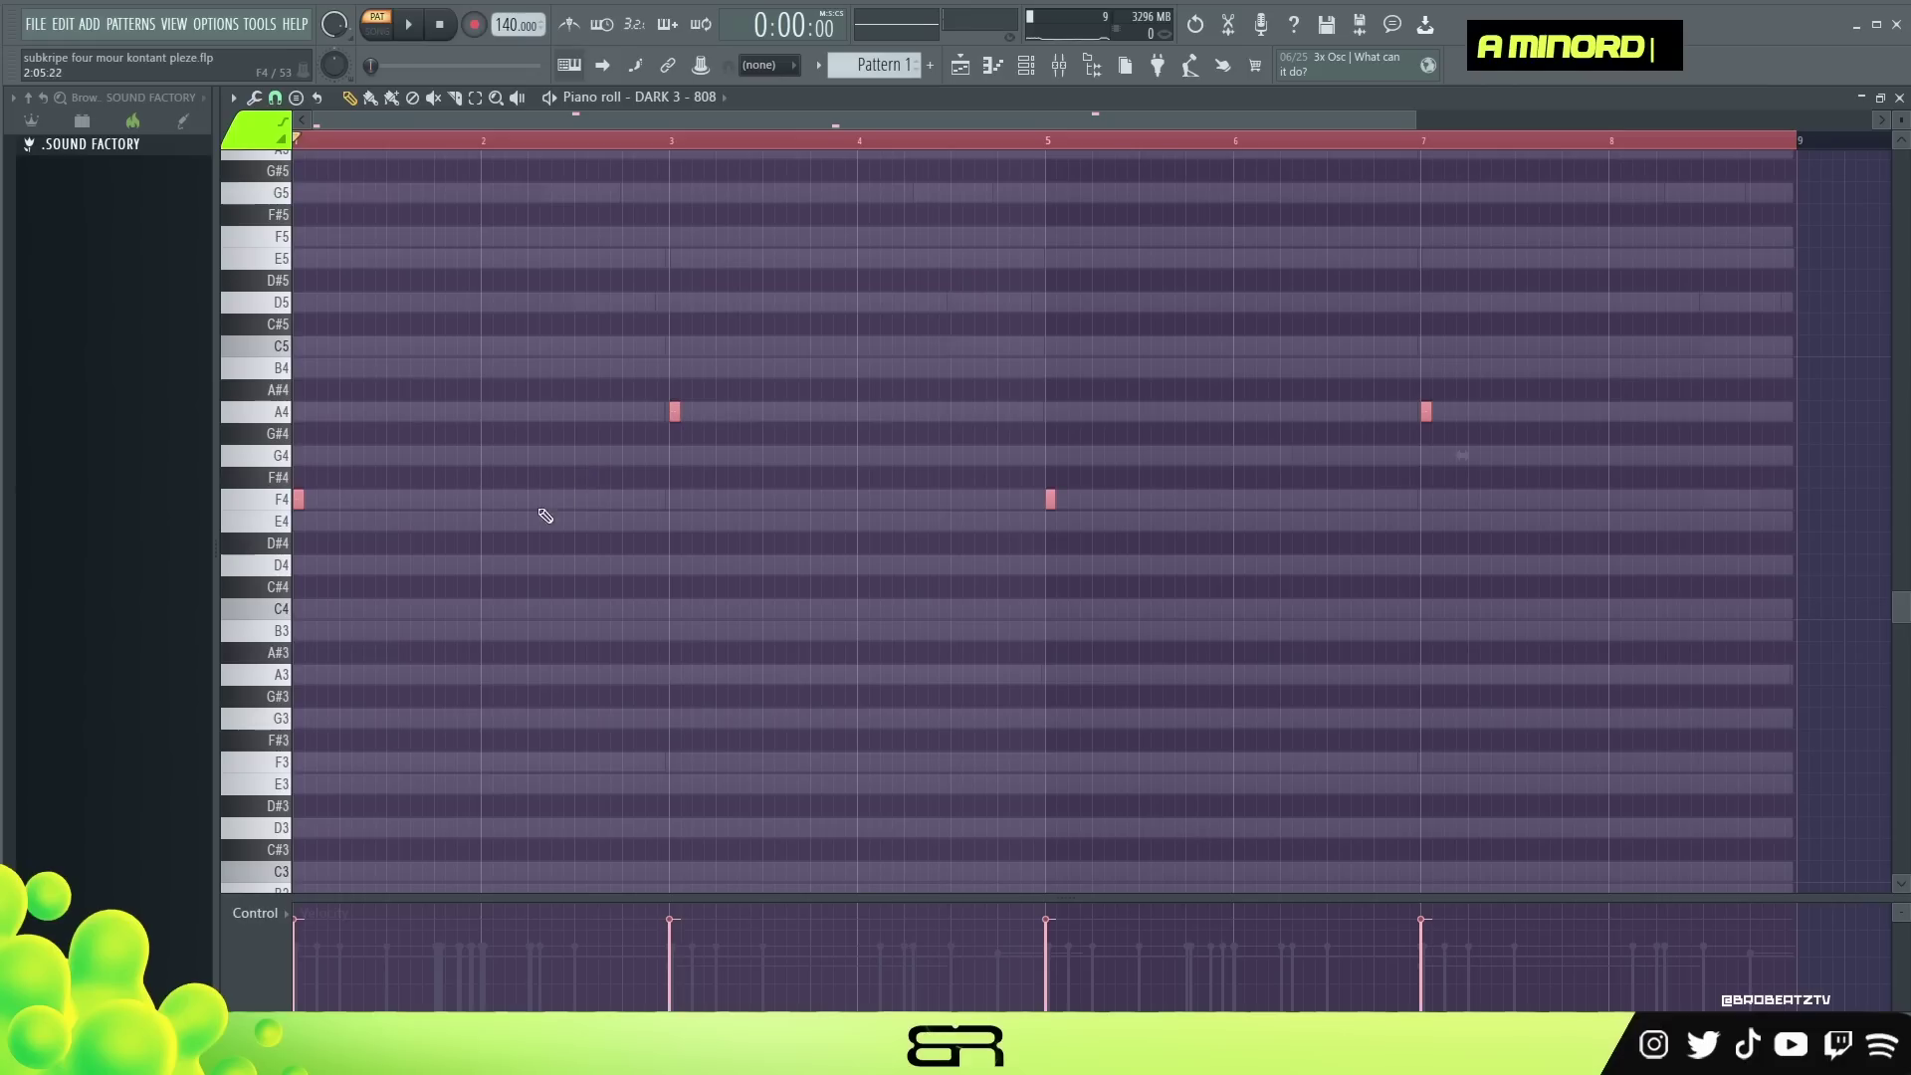
# Duplicate the four short 808 notes six steps later with the snap set to 1/2 beat.
pyautogui.moveTo(298, 498); pyautogui.dragTo(372, 498)
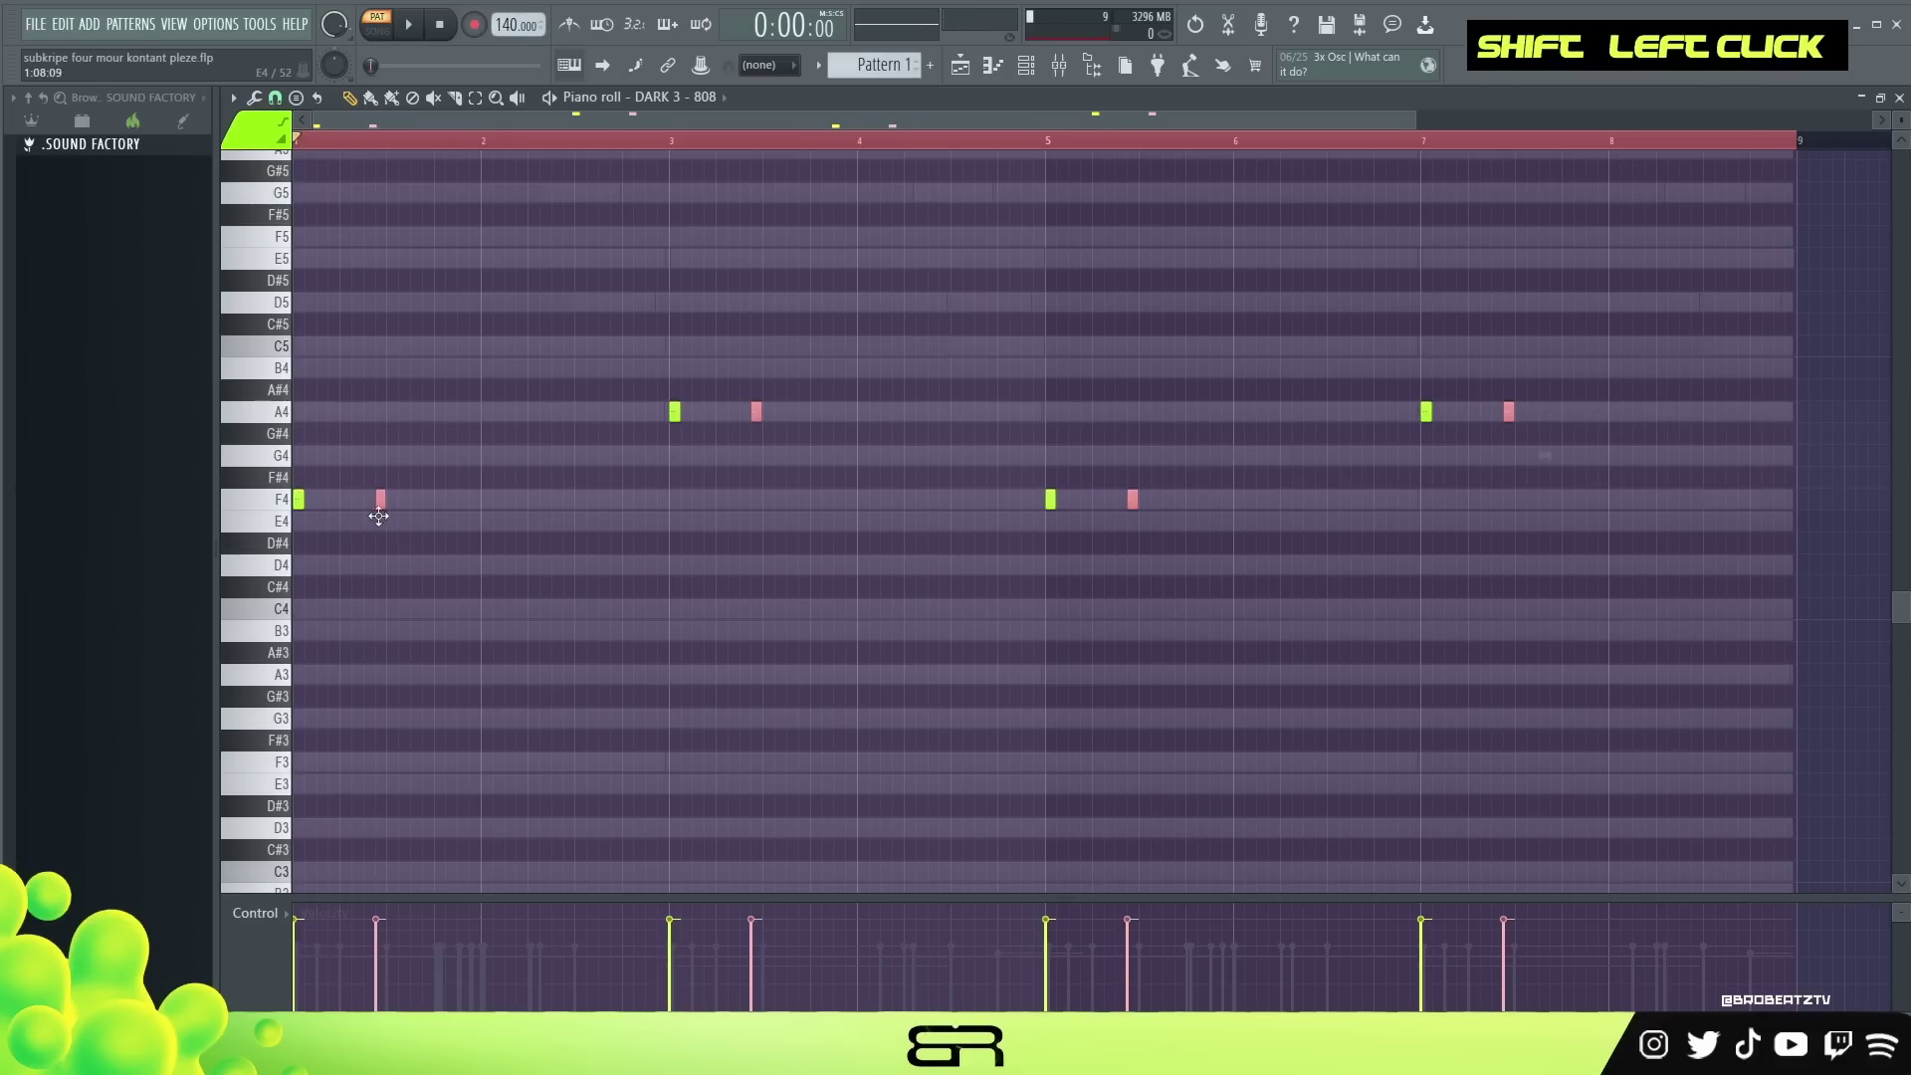
pyautogui.click(277, 101)
pyautogui.click(306, 370)
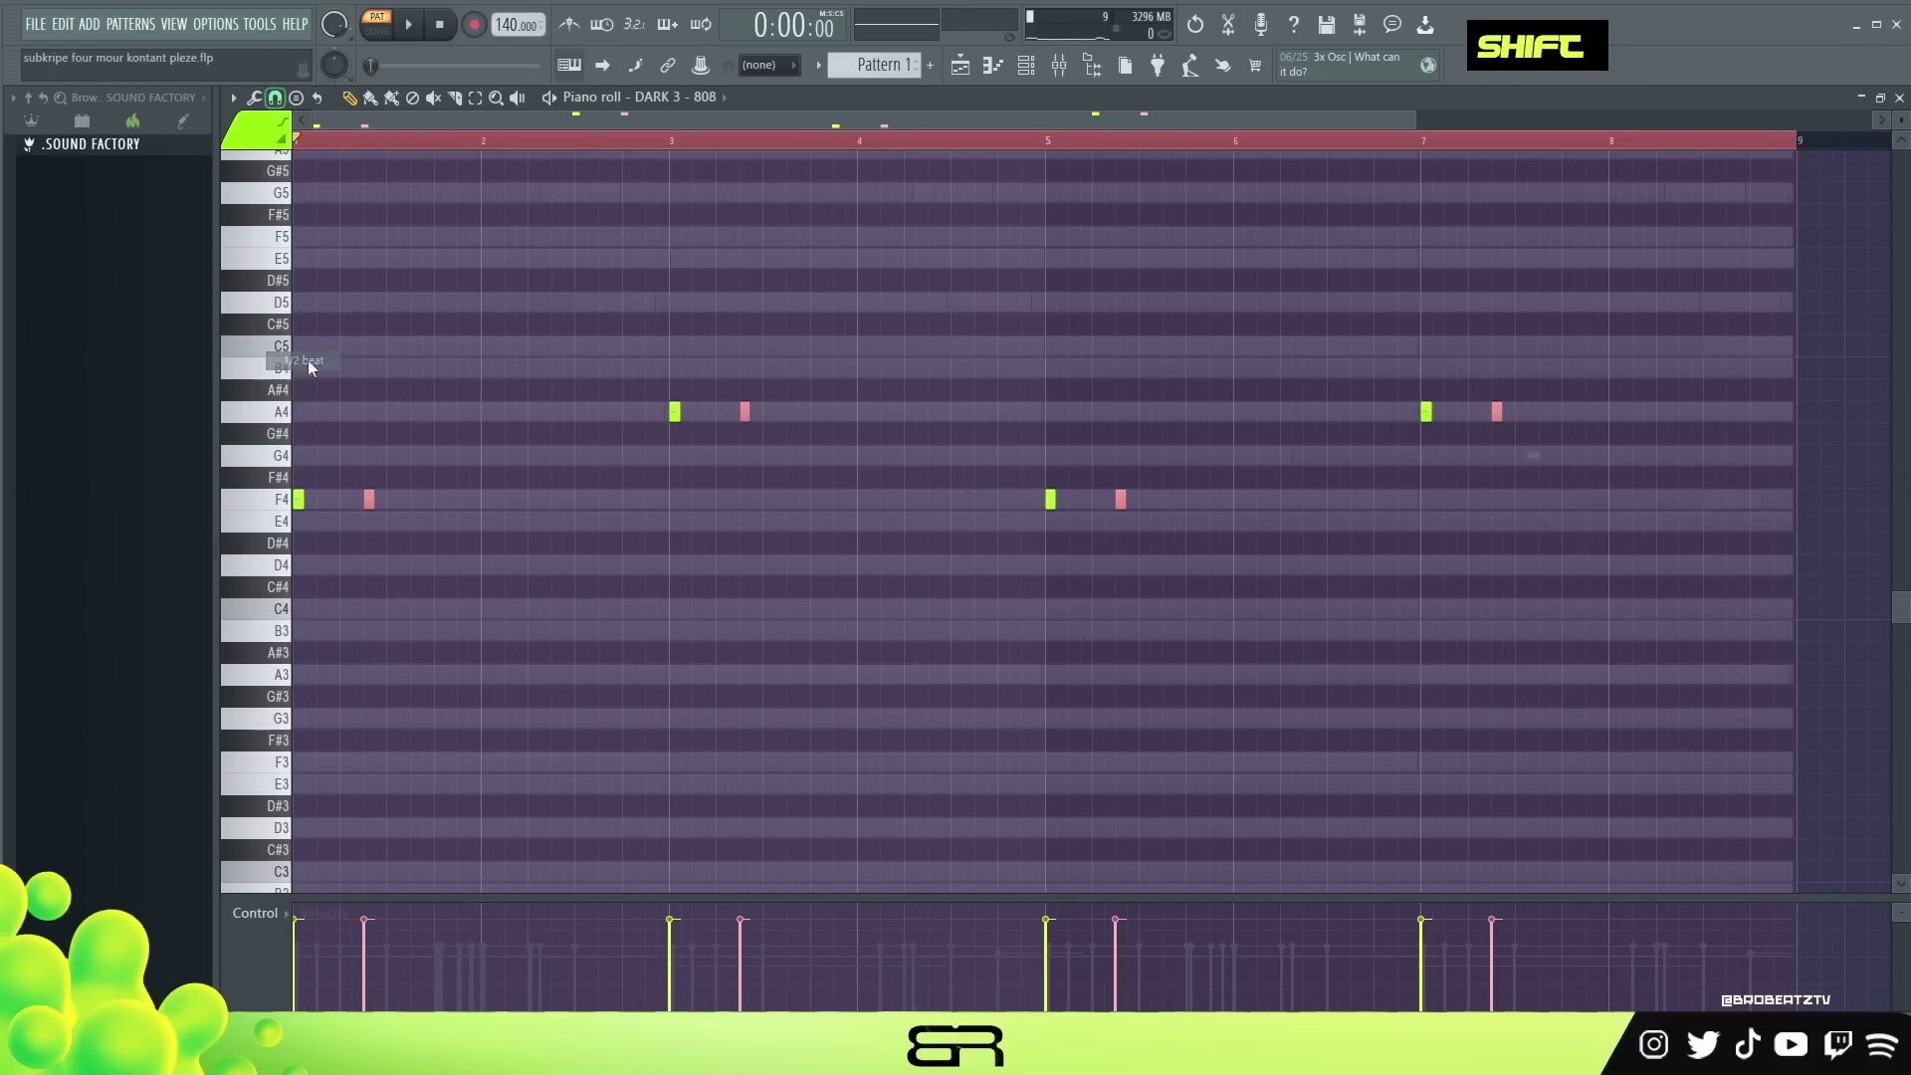
# Select all eight 808 notes, duplicate them five beats later, and play the result.
pyautogui.moveTo(854, 356); pyautogui.dragTo(484, 555)
pyautogui.moveTo(1580, 316); pyautogui.dragTo(244, 619)
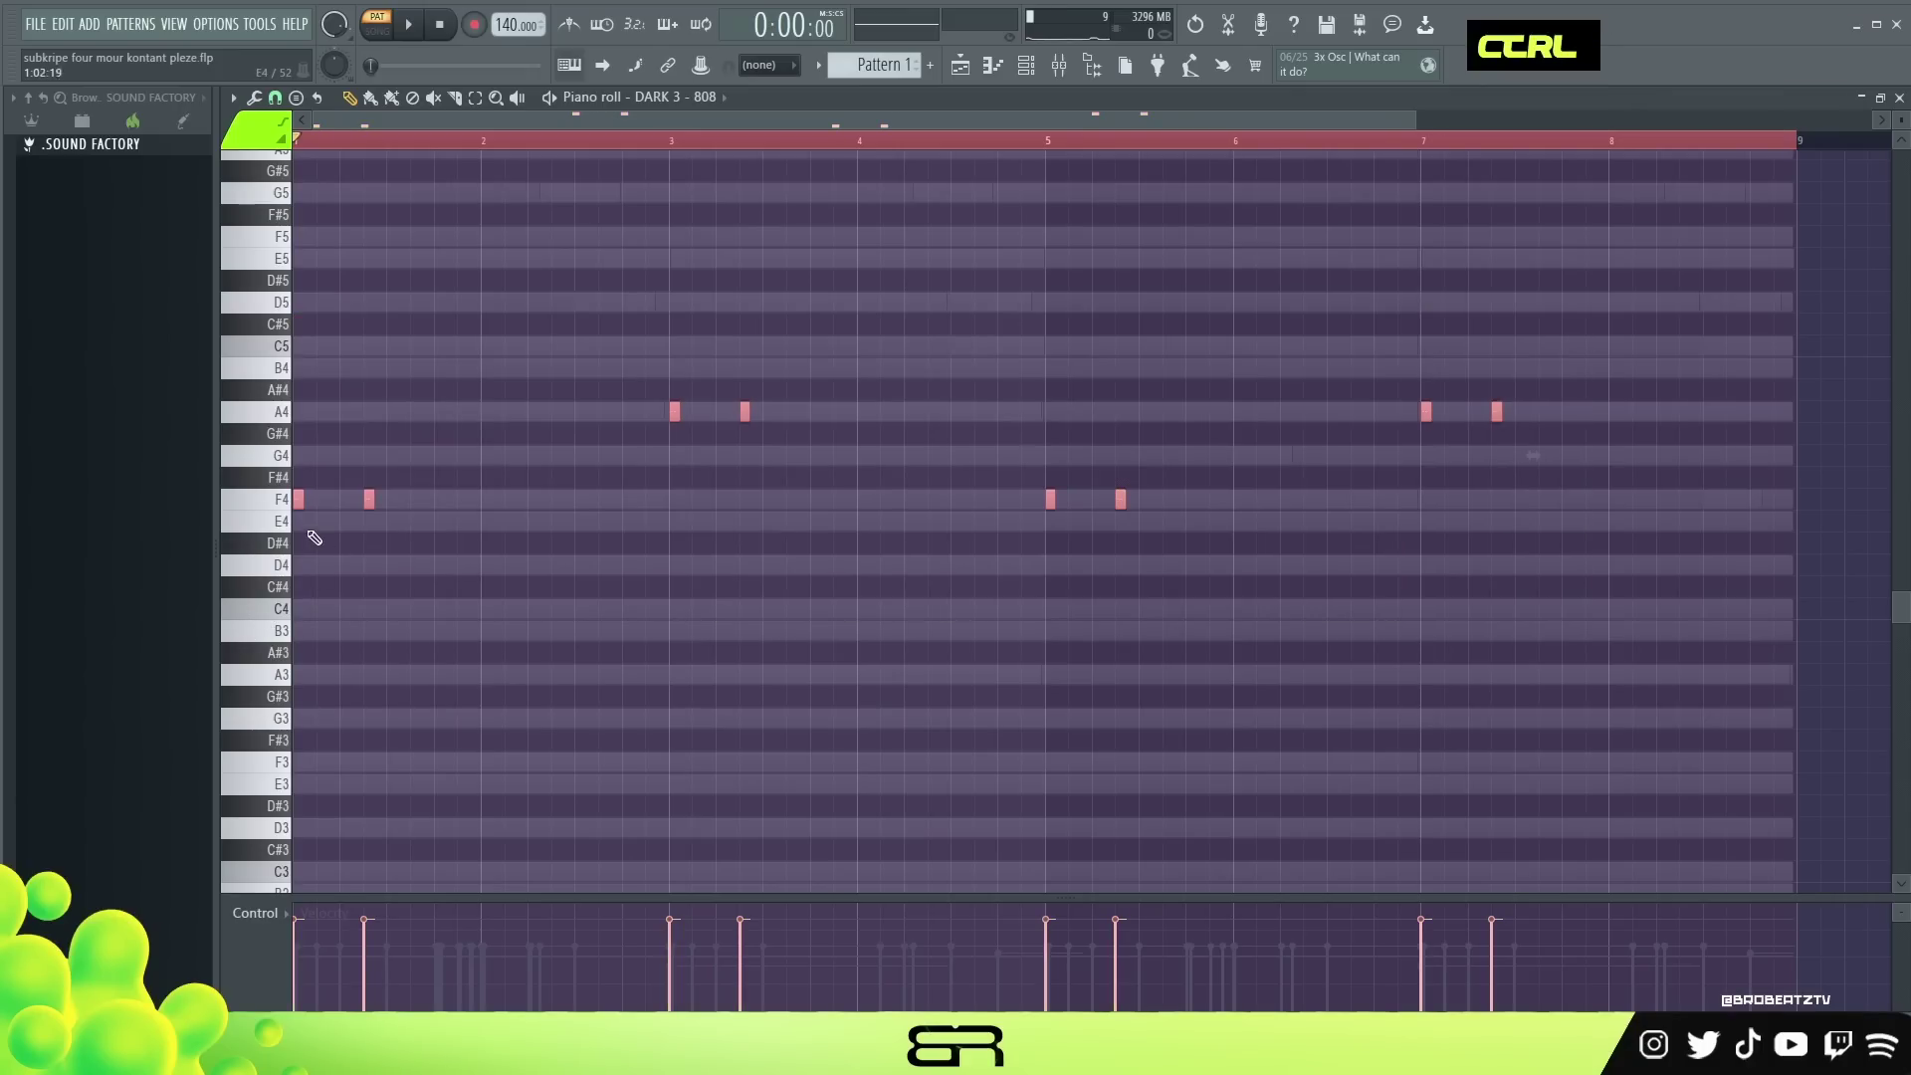
pyautogui.keyDown('shift'); pyautogui.moveTo(296, 503); pyautogui.dragTo(523, 510); pyautogui.keyUp('shift')
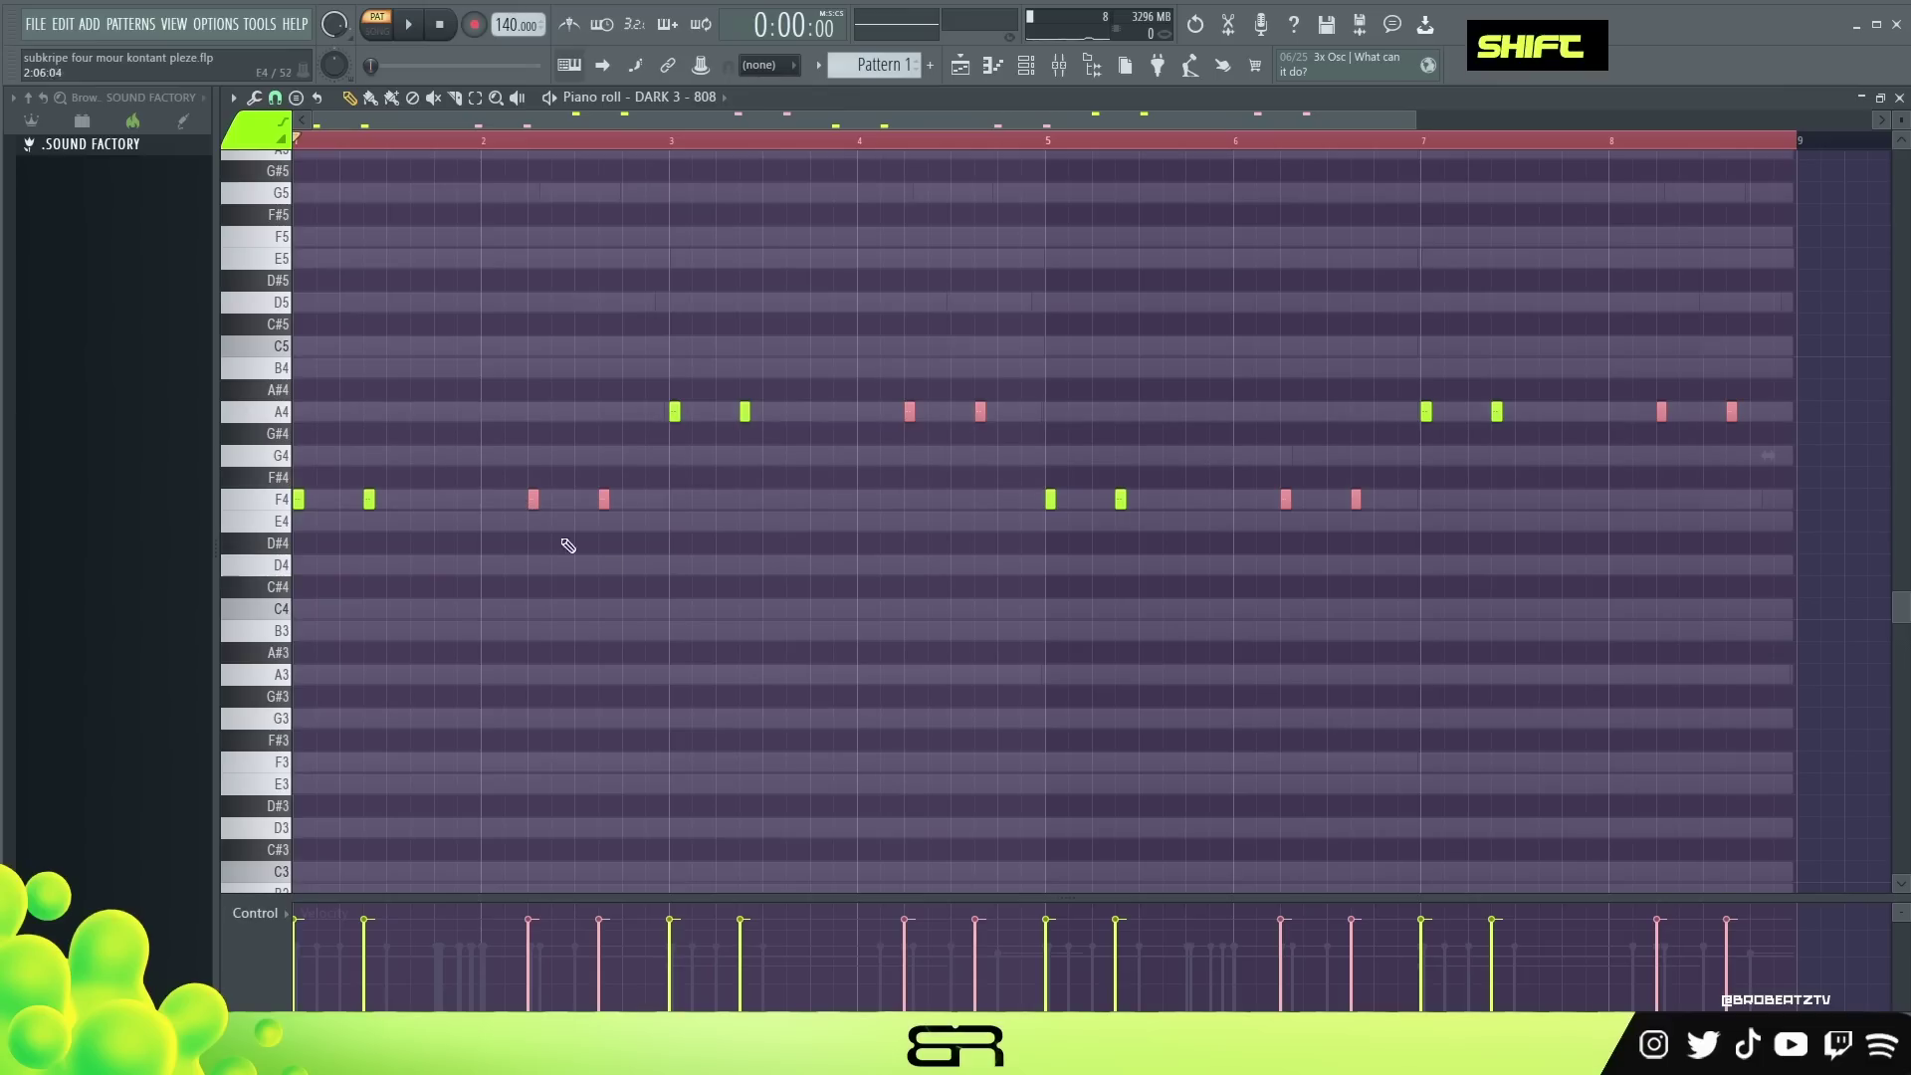
pyautogui.press('space')
pyautogui.press('space')
# Raise all the 808 notes an octave to F5 and A5 and increase their velocity to the maximum.
pyautogui.press('F6')
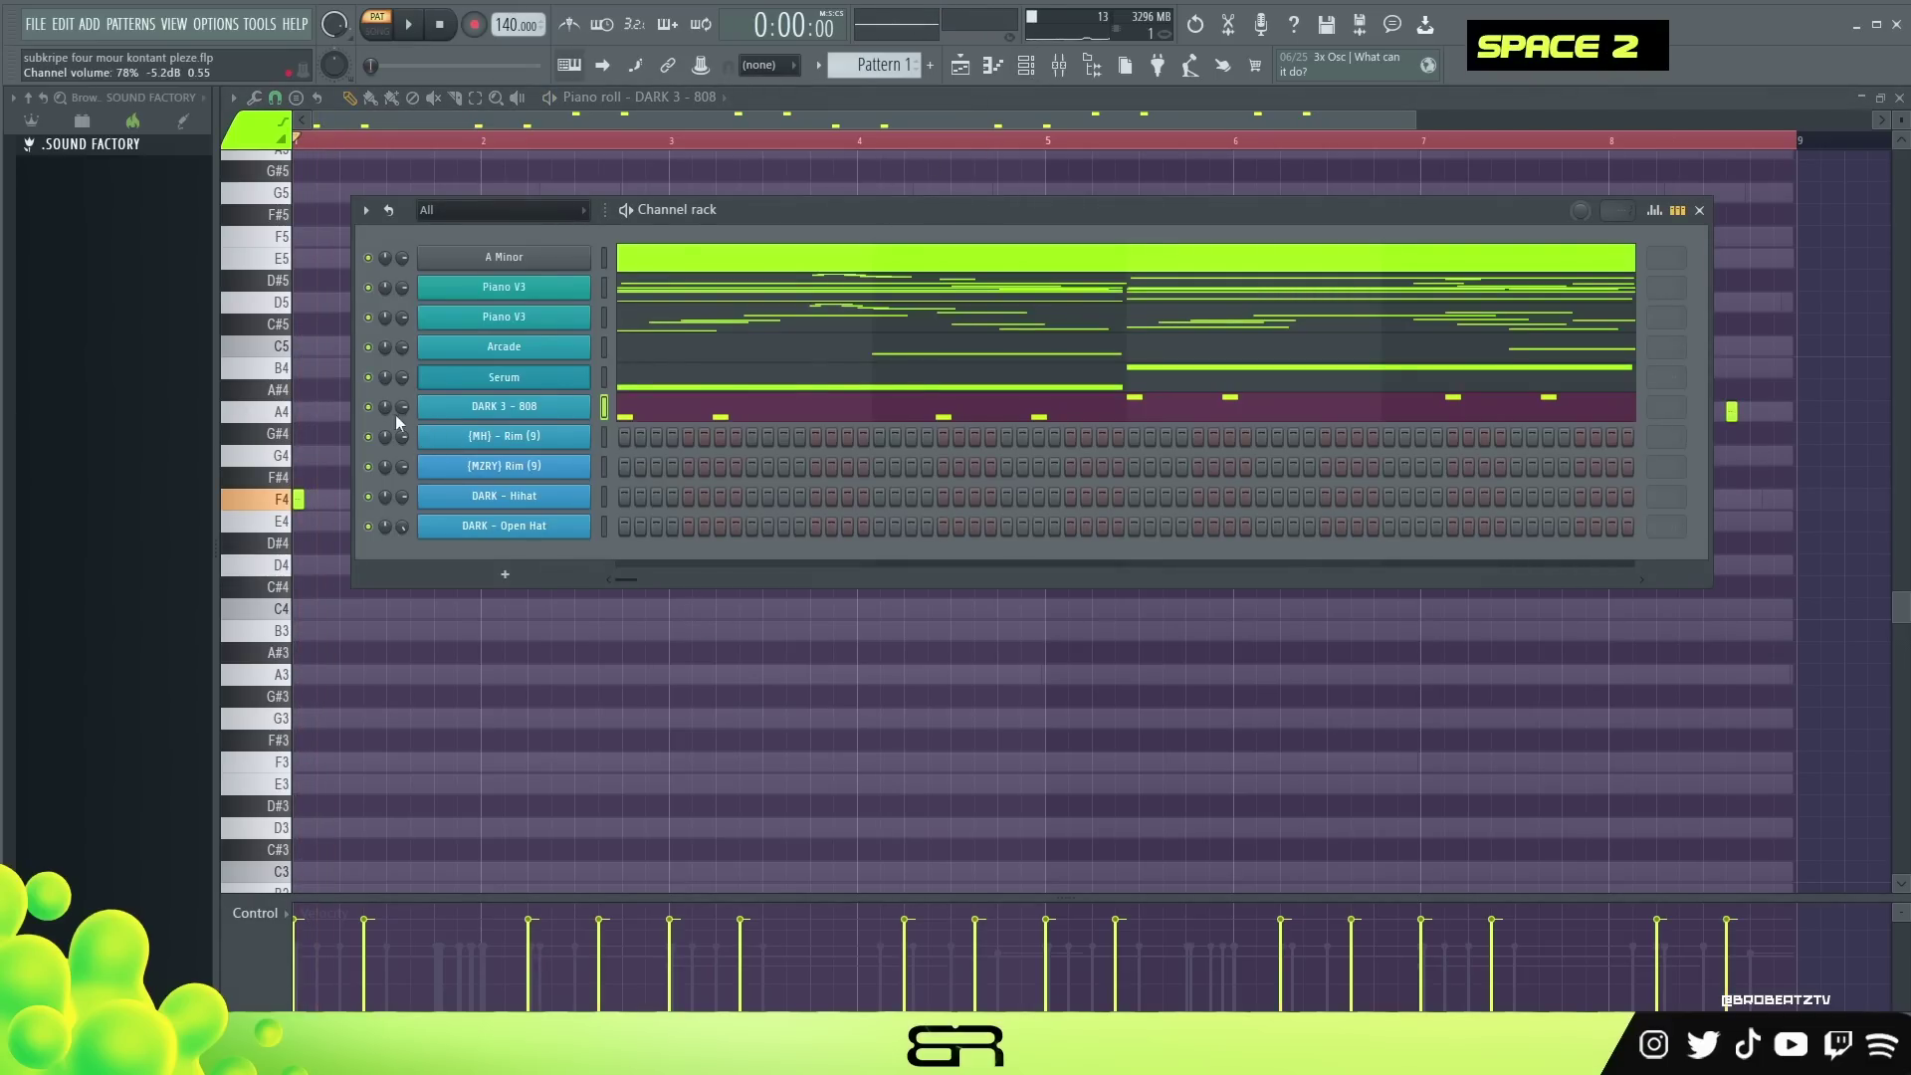
pyautogui.rightClick(320, 376)
pyautogui.hotkey('ctrl', 'Up')
pyautogui.hotkey('ctrl', 'a')
pyautogui.press('space')
pyautogui.scroll(3, 468, 477)
pyautogui.keyDown('alt'); pyautogui.scroll(2, 518, 562); pyautogui.keyUp('alt')
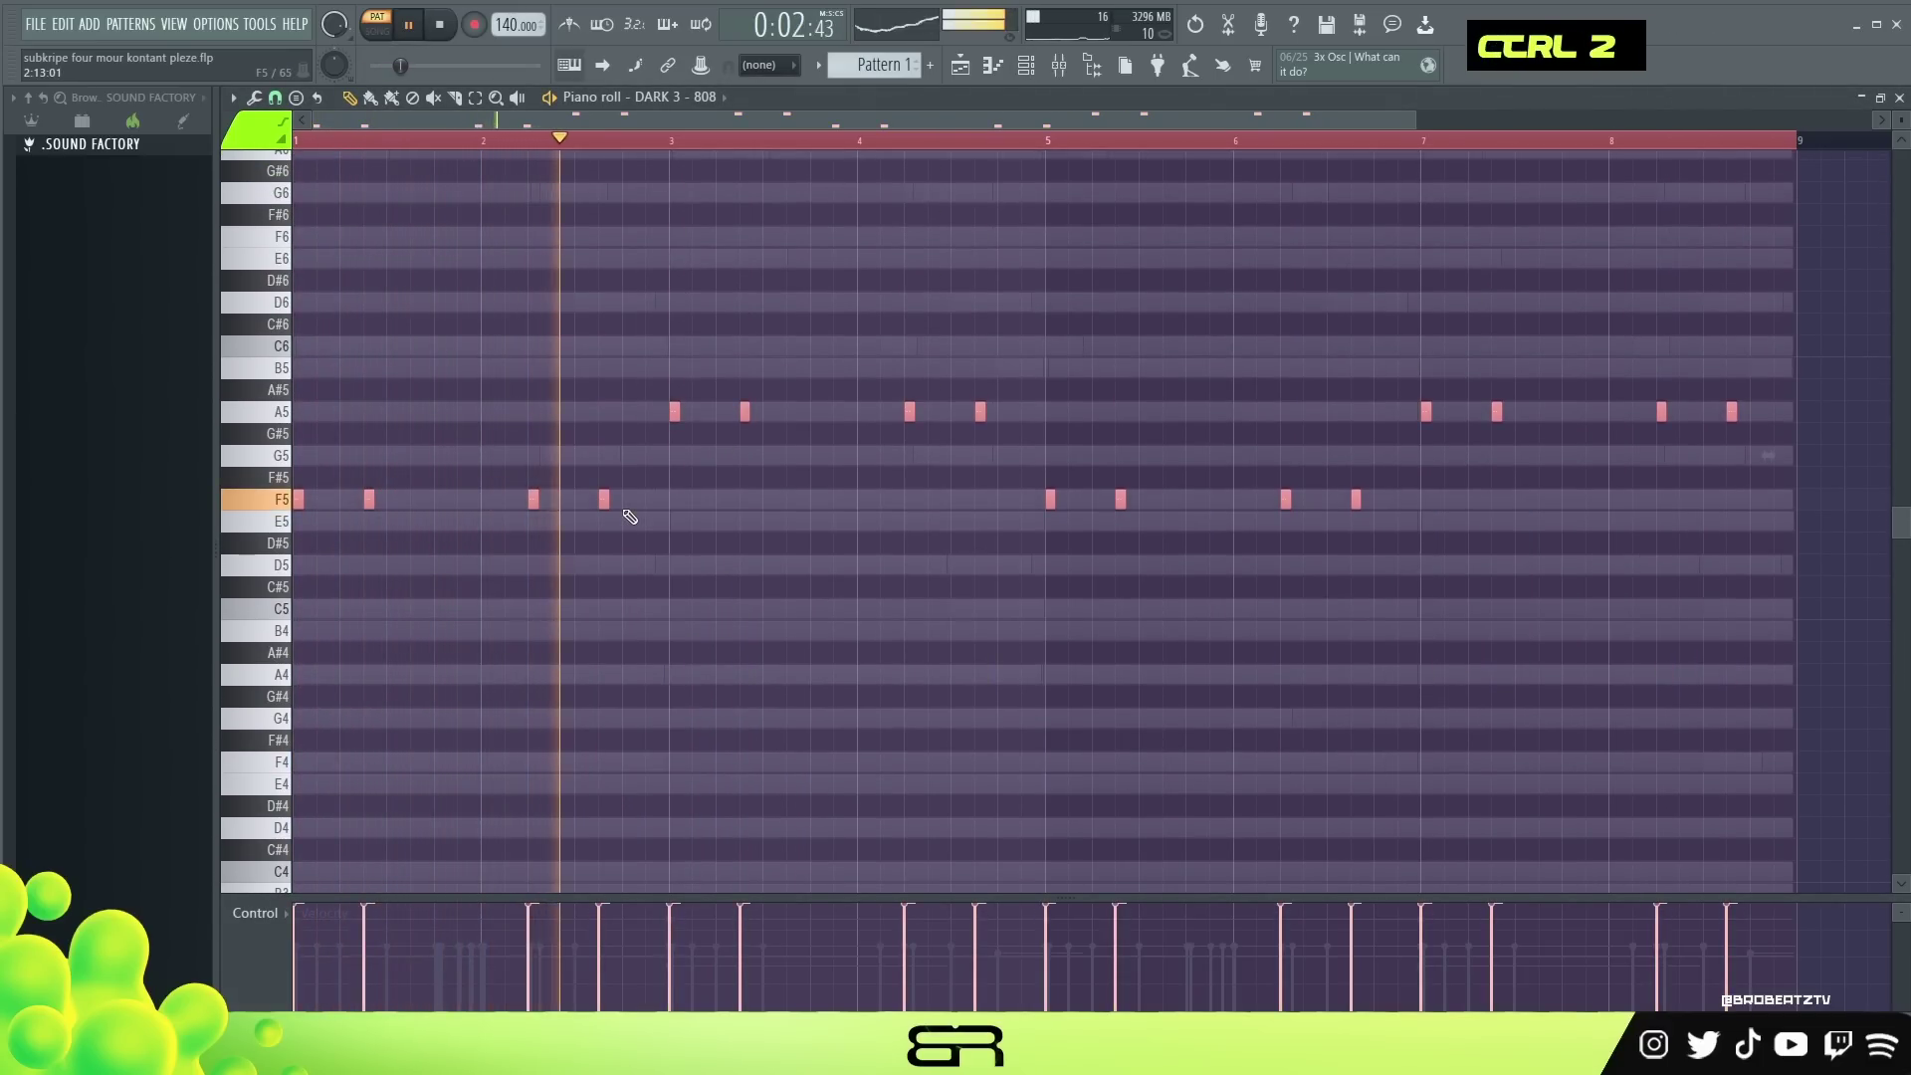
# Apply quick legato to the 808 notes so each one extends to the start of the following note.
pyautogui.hotkey('ctrl', 'l')
pyautogui.rightClick(900, 546)
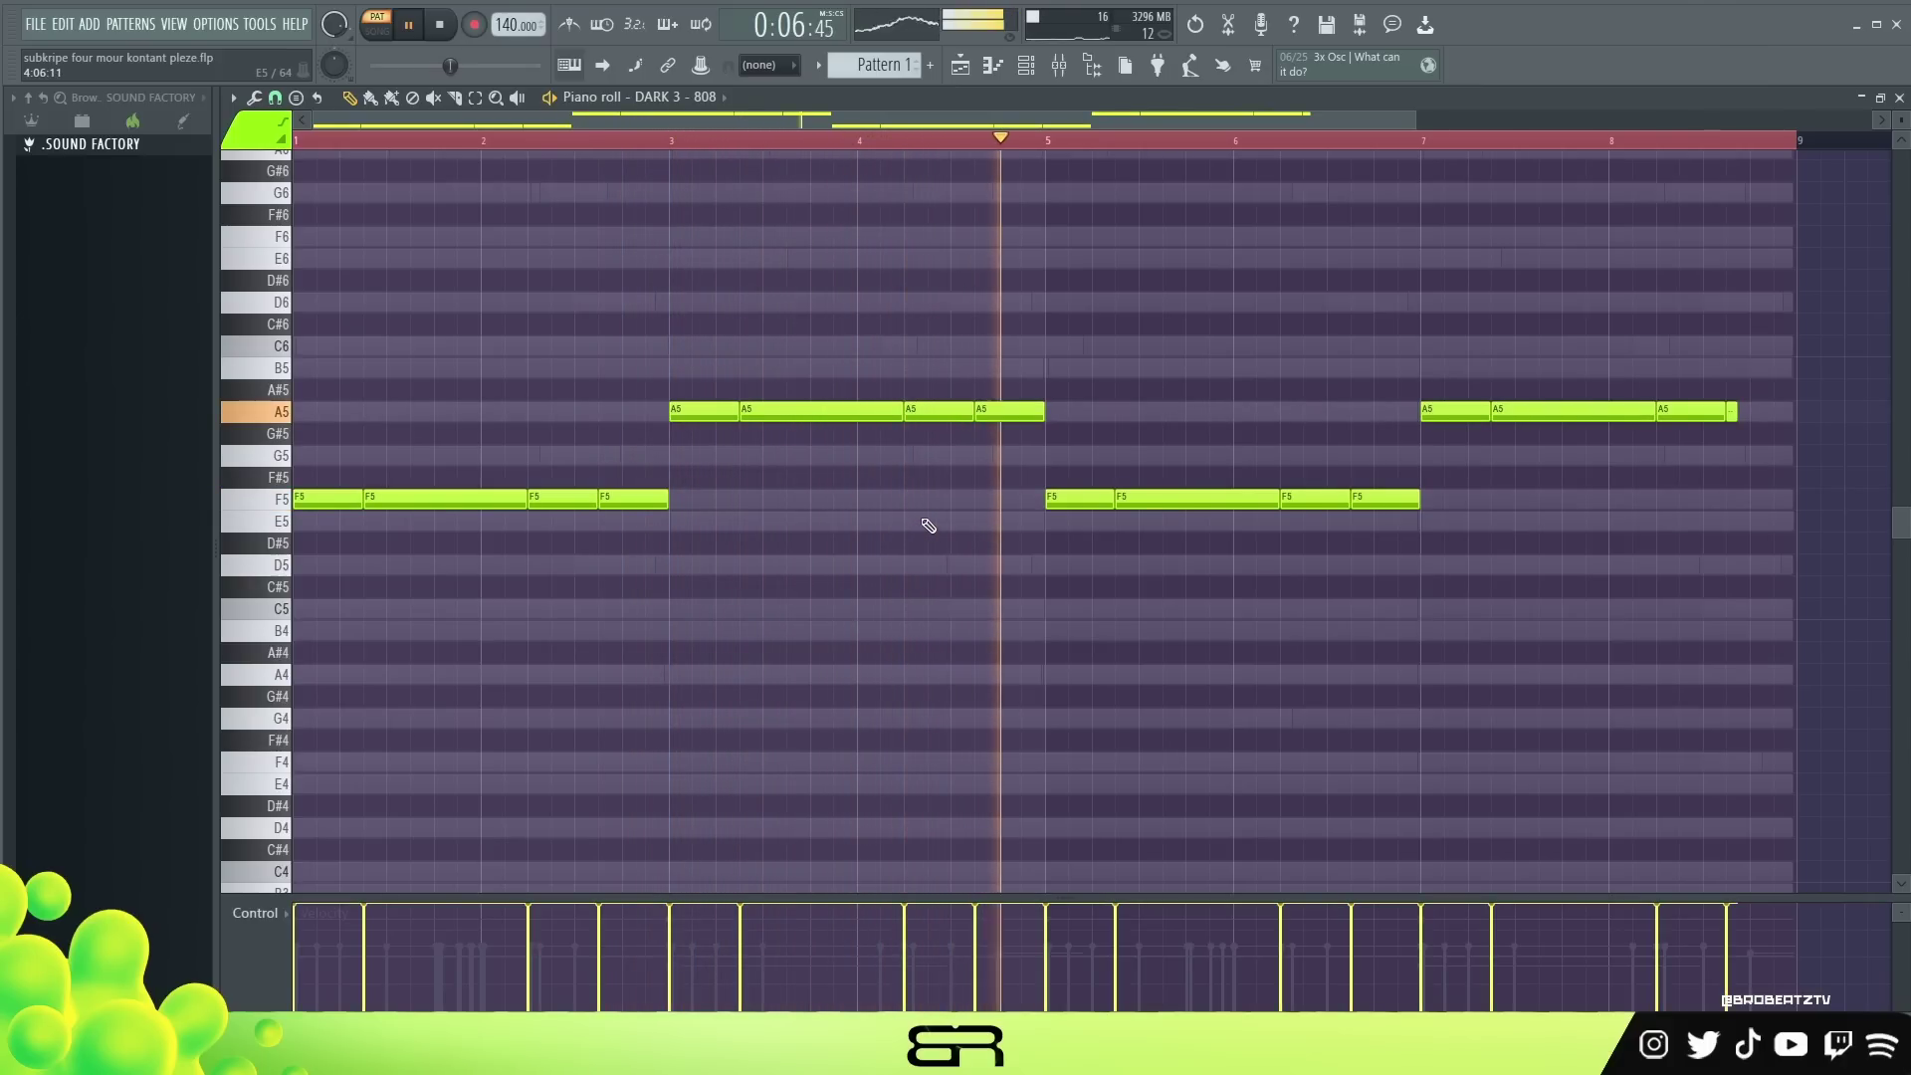
pyautogui.press('space')
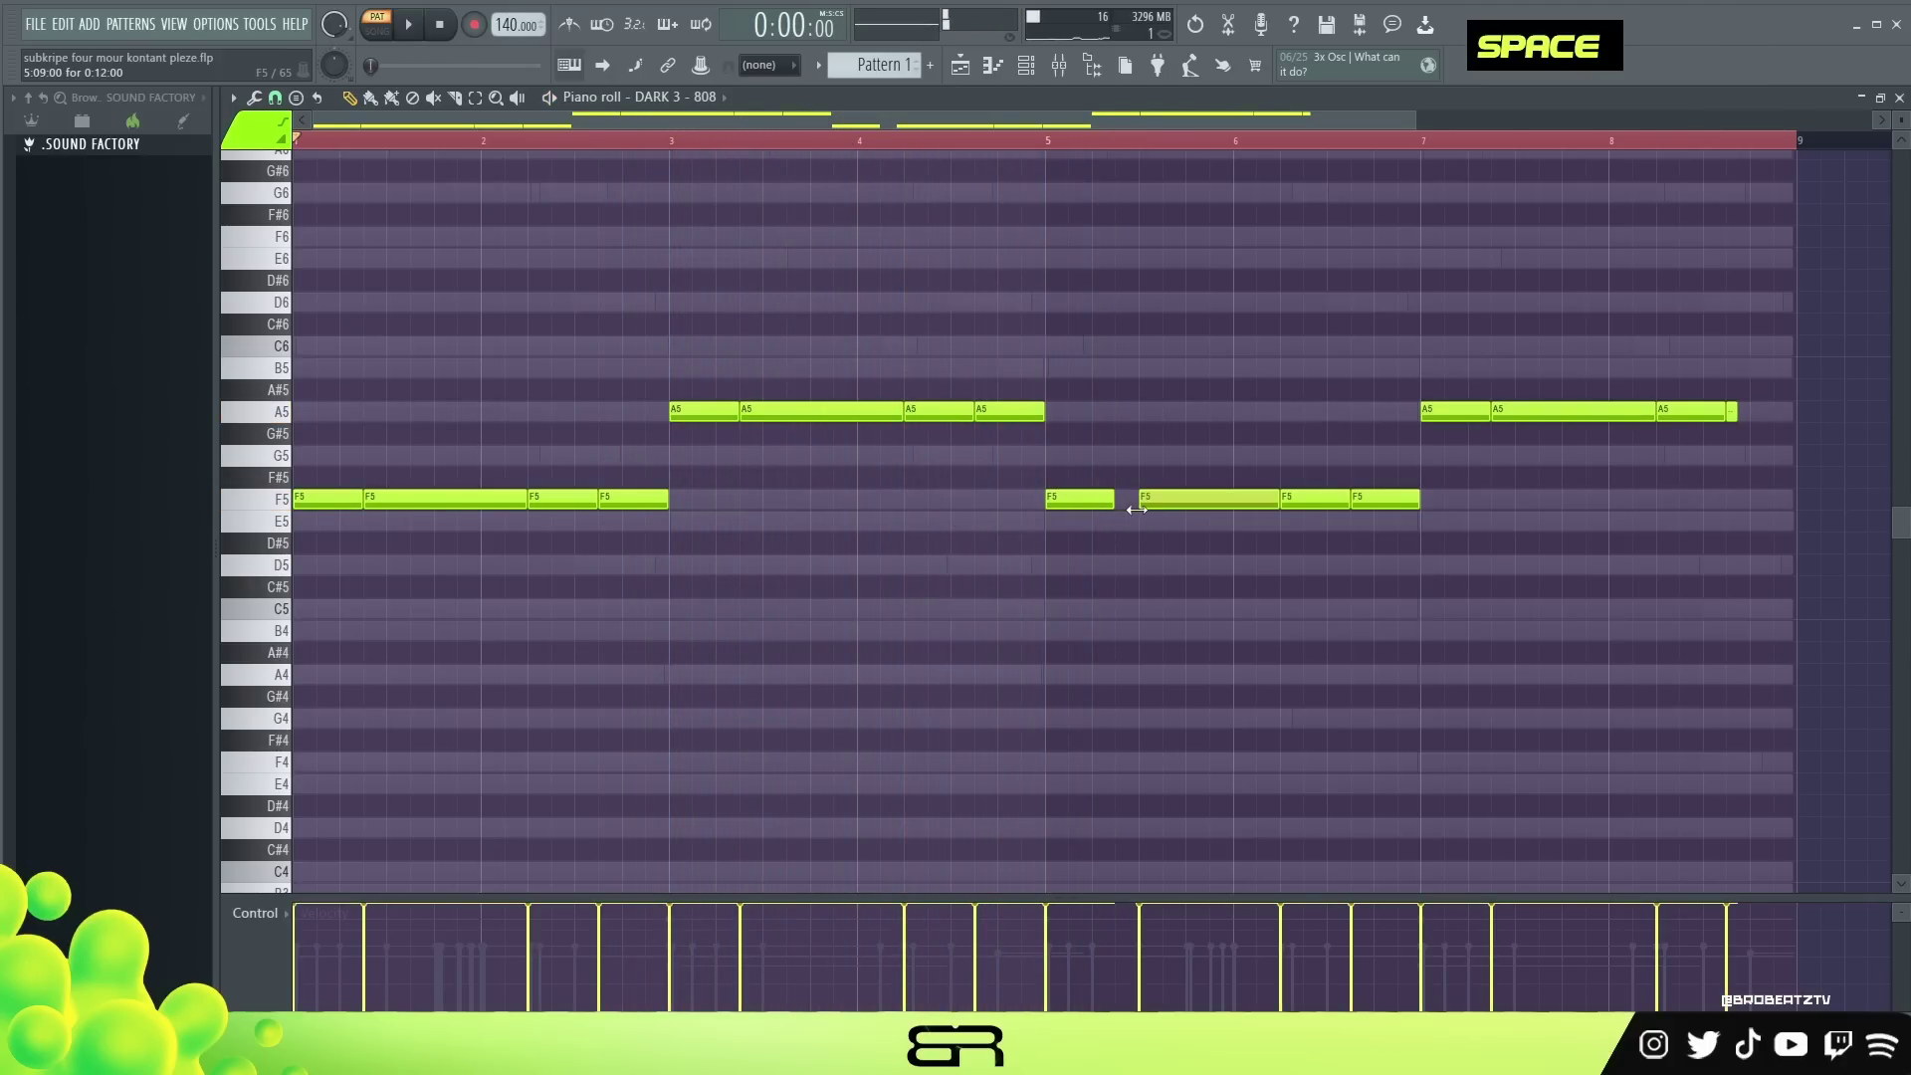
# Turn bar 5's second 808 F5 into two short hits at steps 9 and 13, and extend the final A5 to the end of bar 8.
pyautogui.keyDown('ctrl'); pyautogui.click(1275, 499); pyautogui.keyUp('ctrl')
pyautogui.moveTo(1279, 499); pyautogui.dragTo(1176, 523)
pyautogui.rightClick(1259, 603)
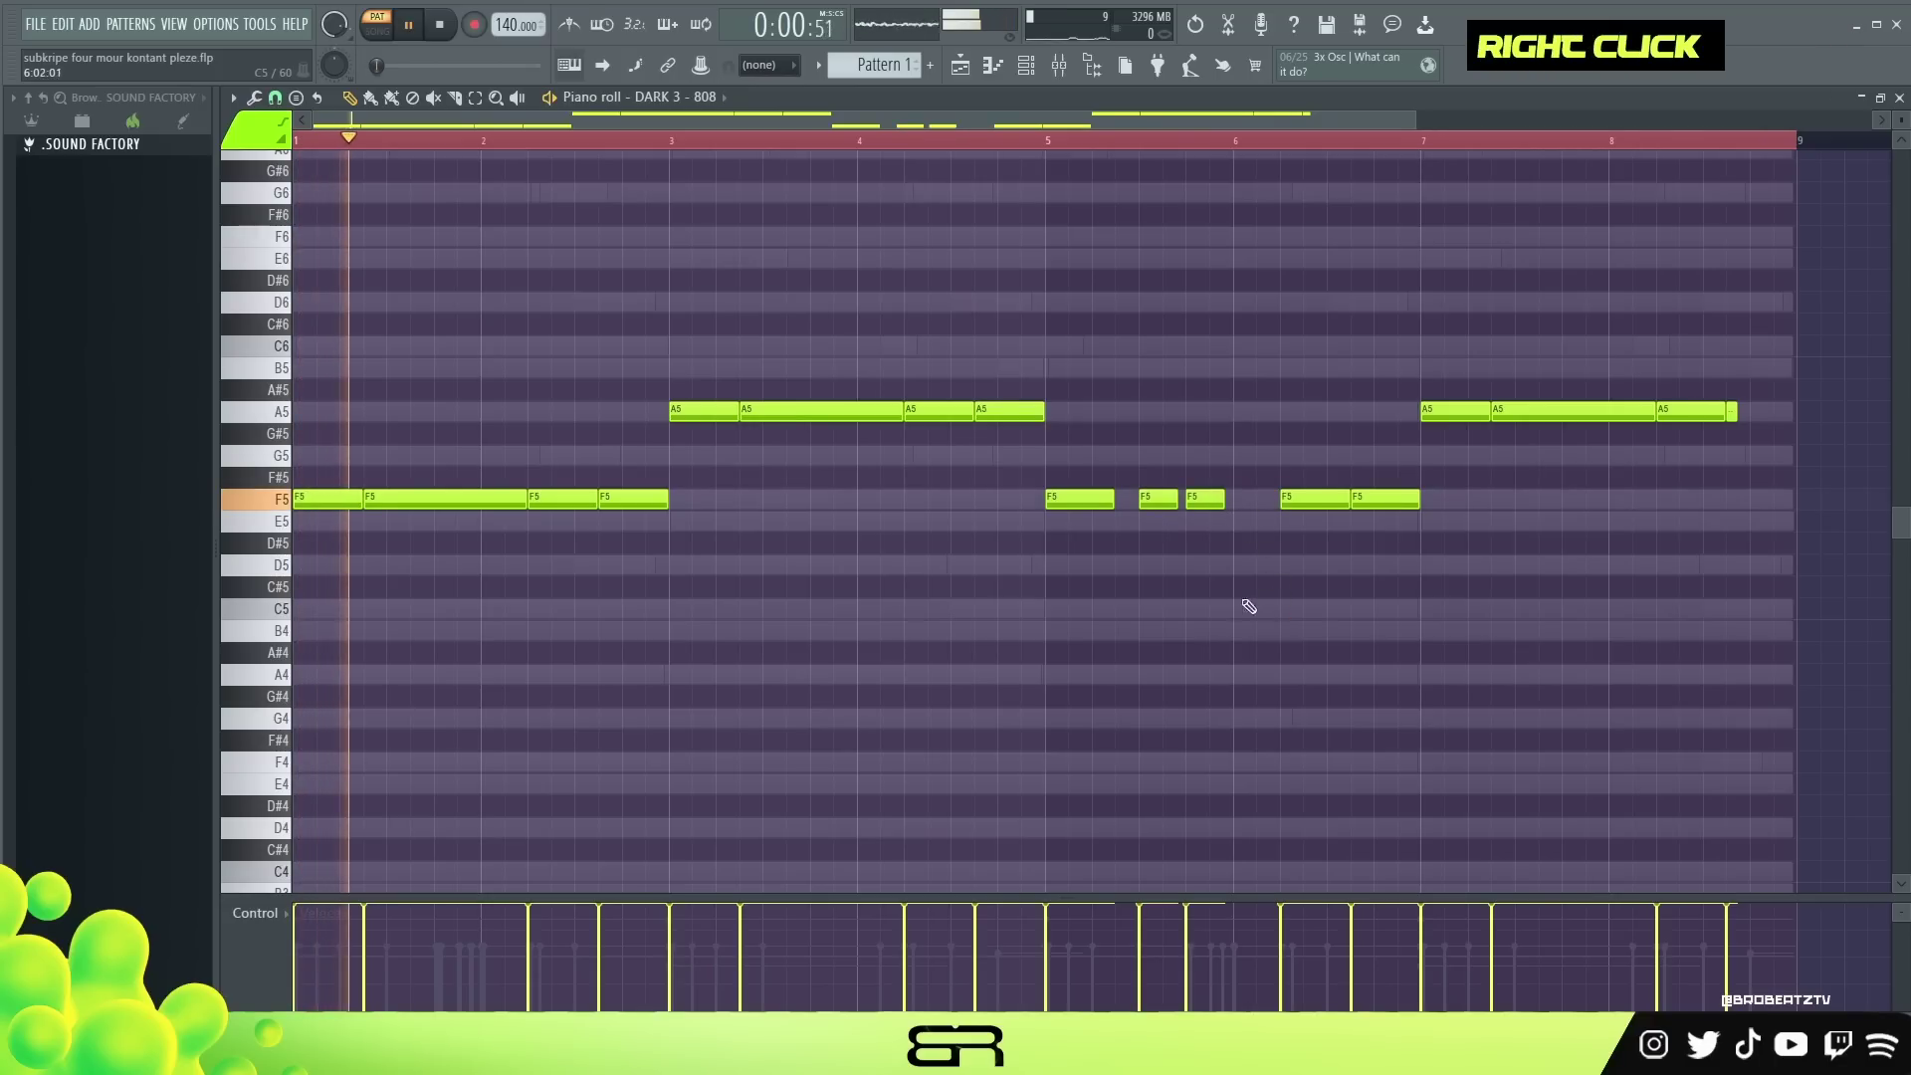
pyautogui.moveTo(1735, 415); pyautogui.dragTo(1792, 417)
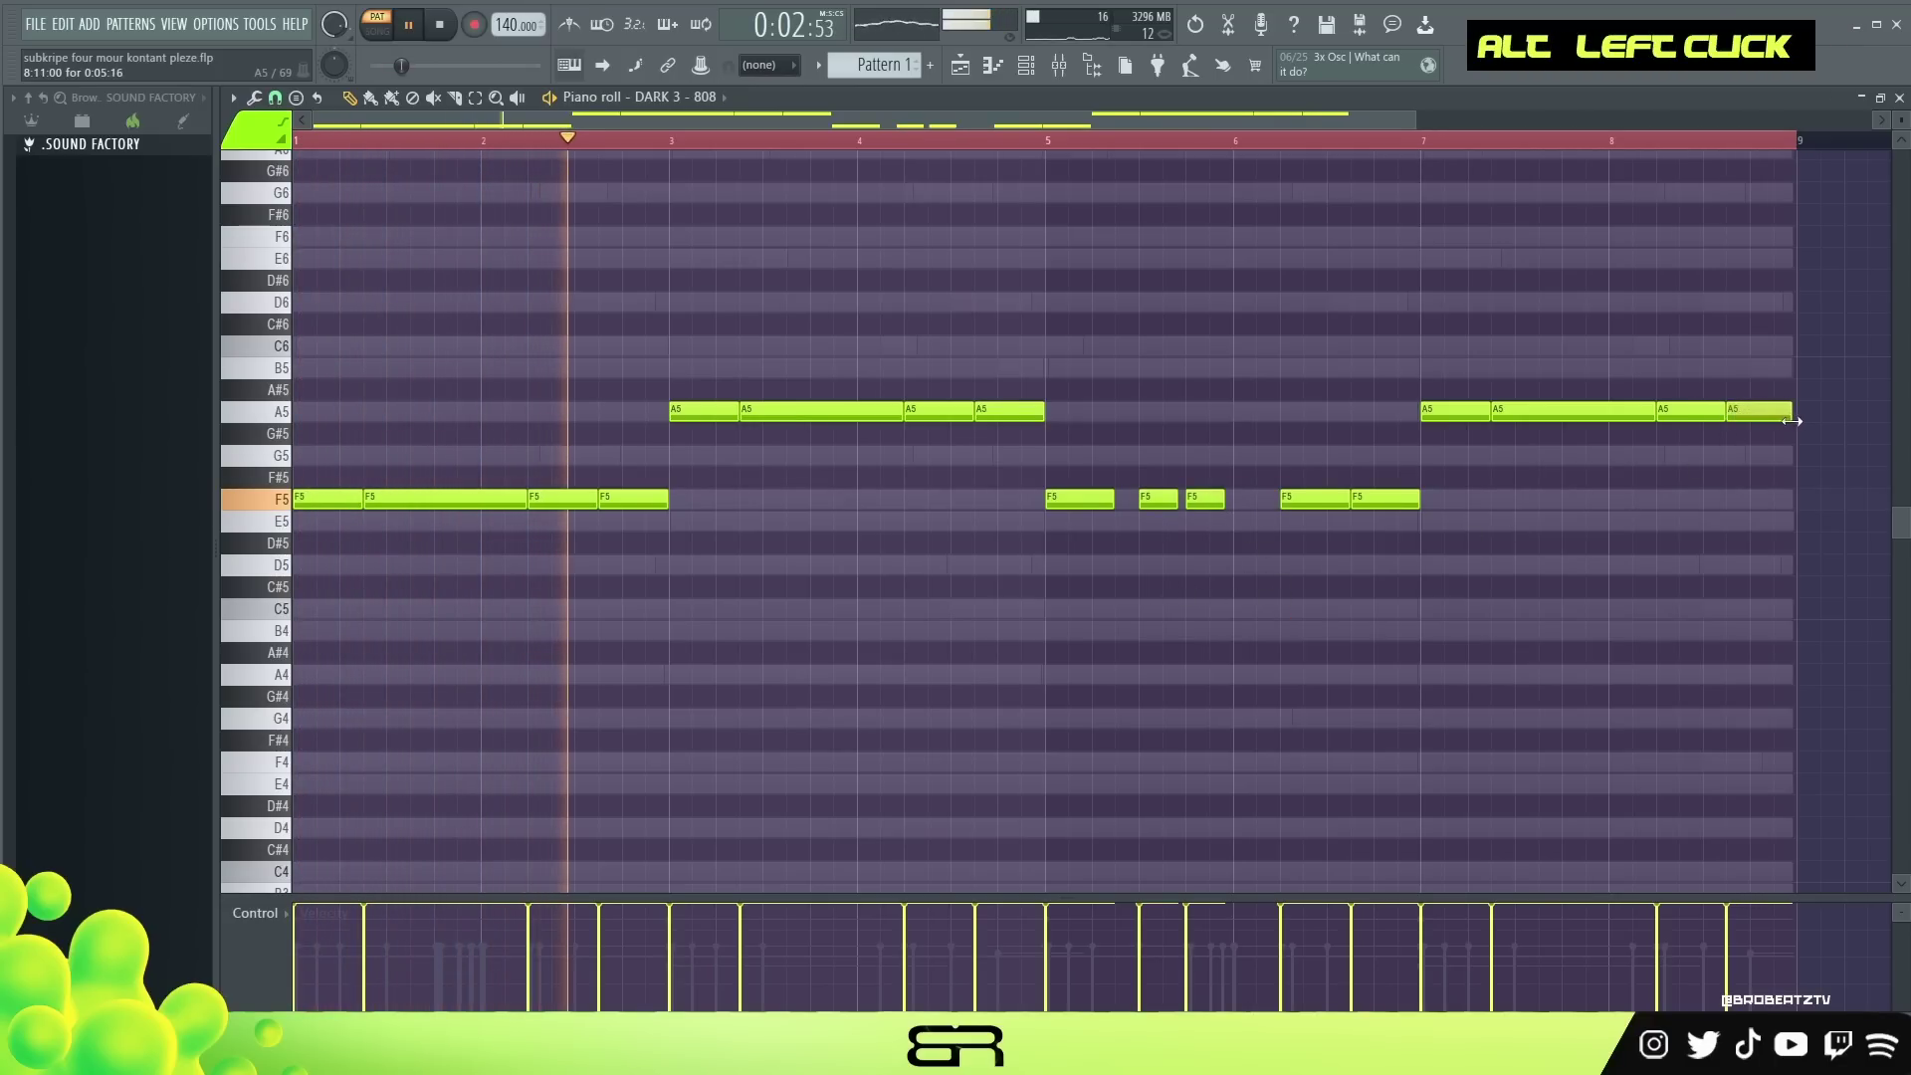
# Try a slightly lower velocity on all the 808 notes while the loop plays.
pyautogui.hotkey('ctrl', 'a')
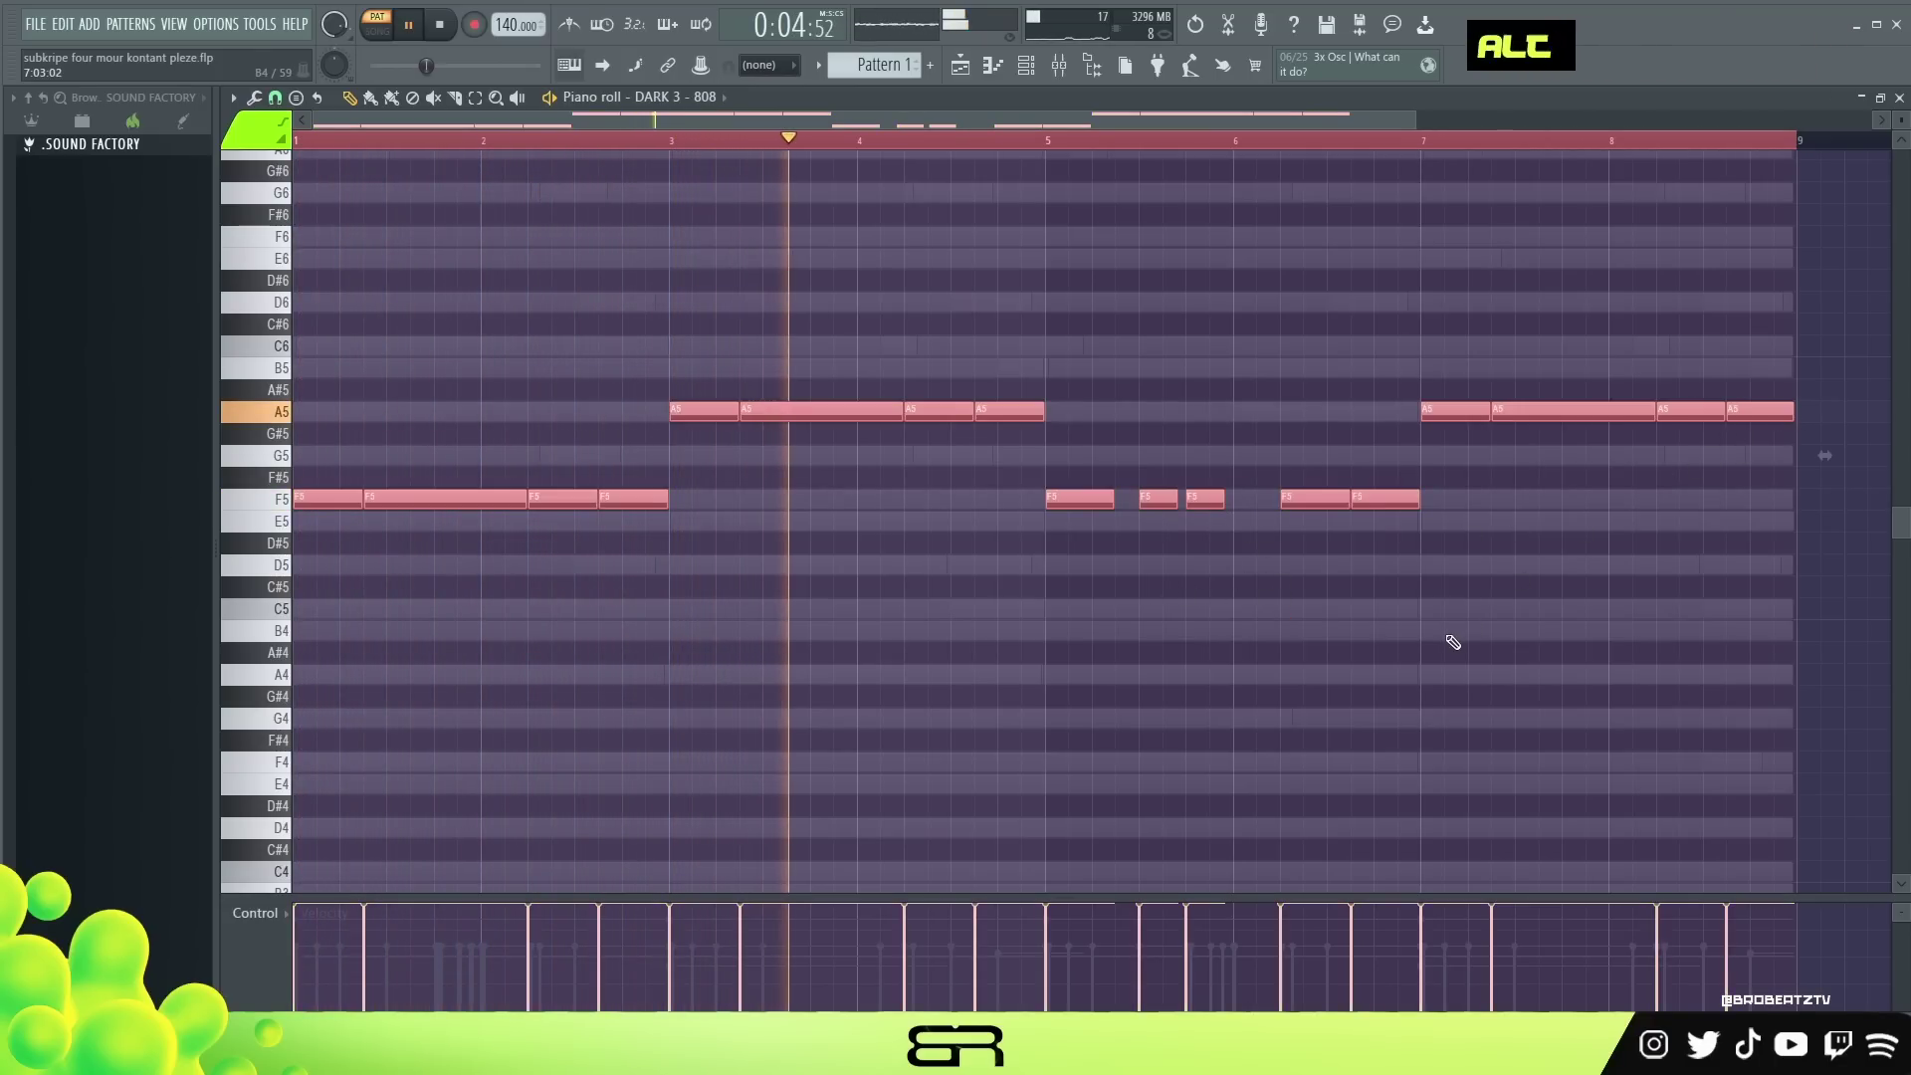
pyautogui.keyDown('alt'); pyautogui.scroll(-2, 1453, 642); pyautogui.keyUp('alt')
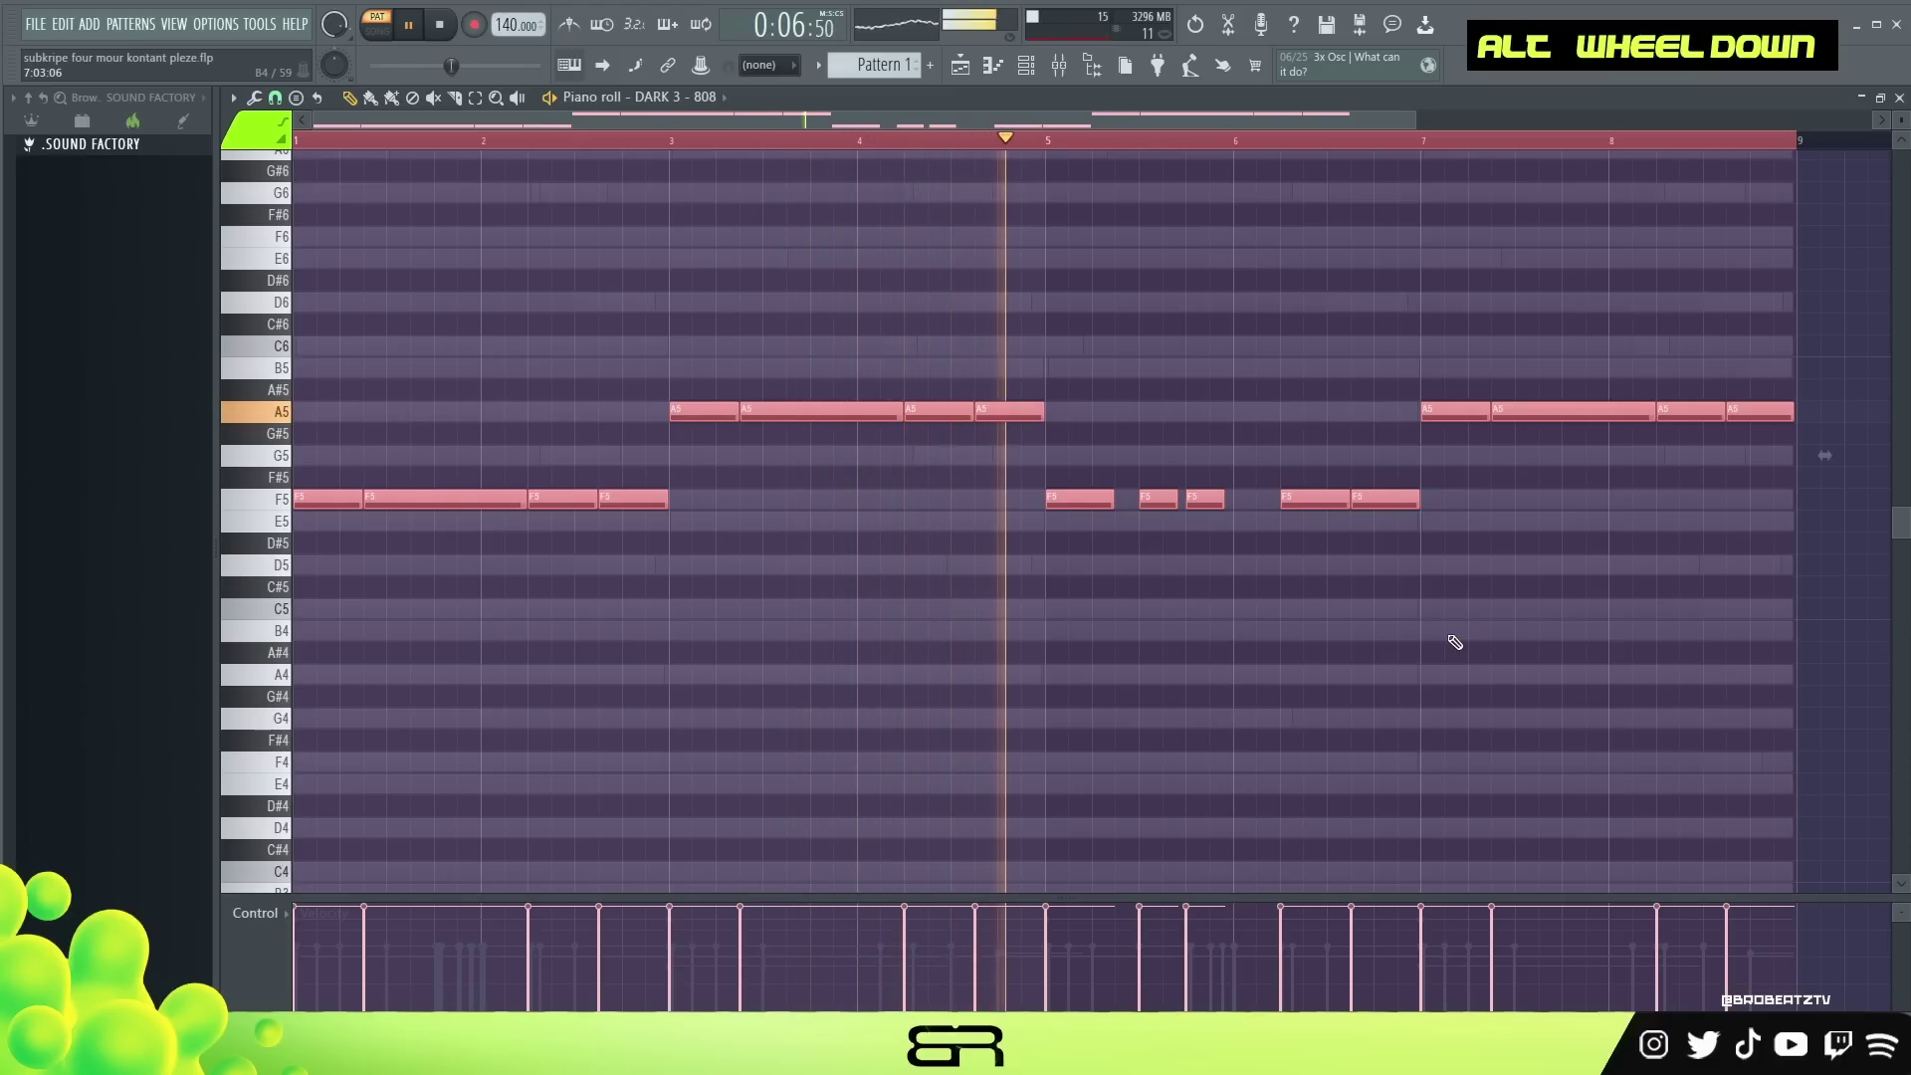
pyautogui.keyDown('alt'); pyautogui.scroll(2, 1453, 642); pyautogui.keyUp('alt')
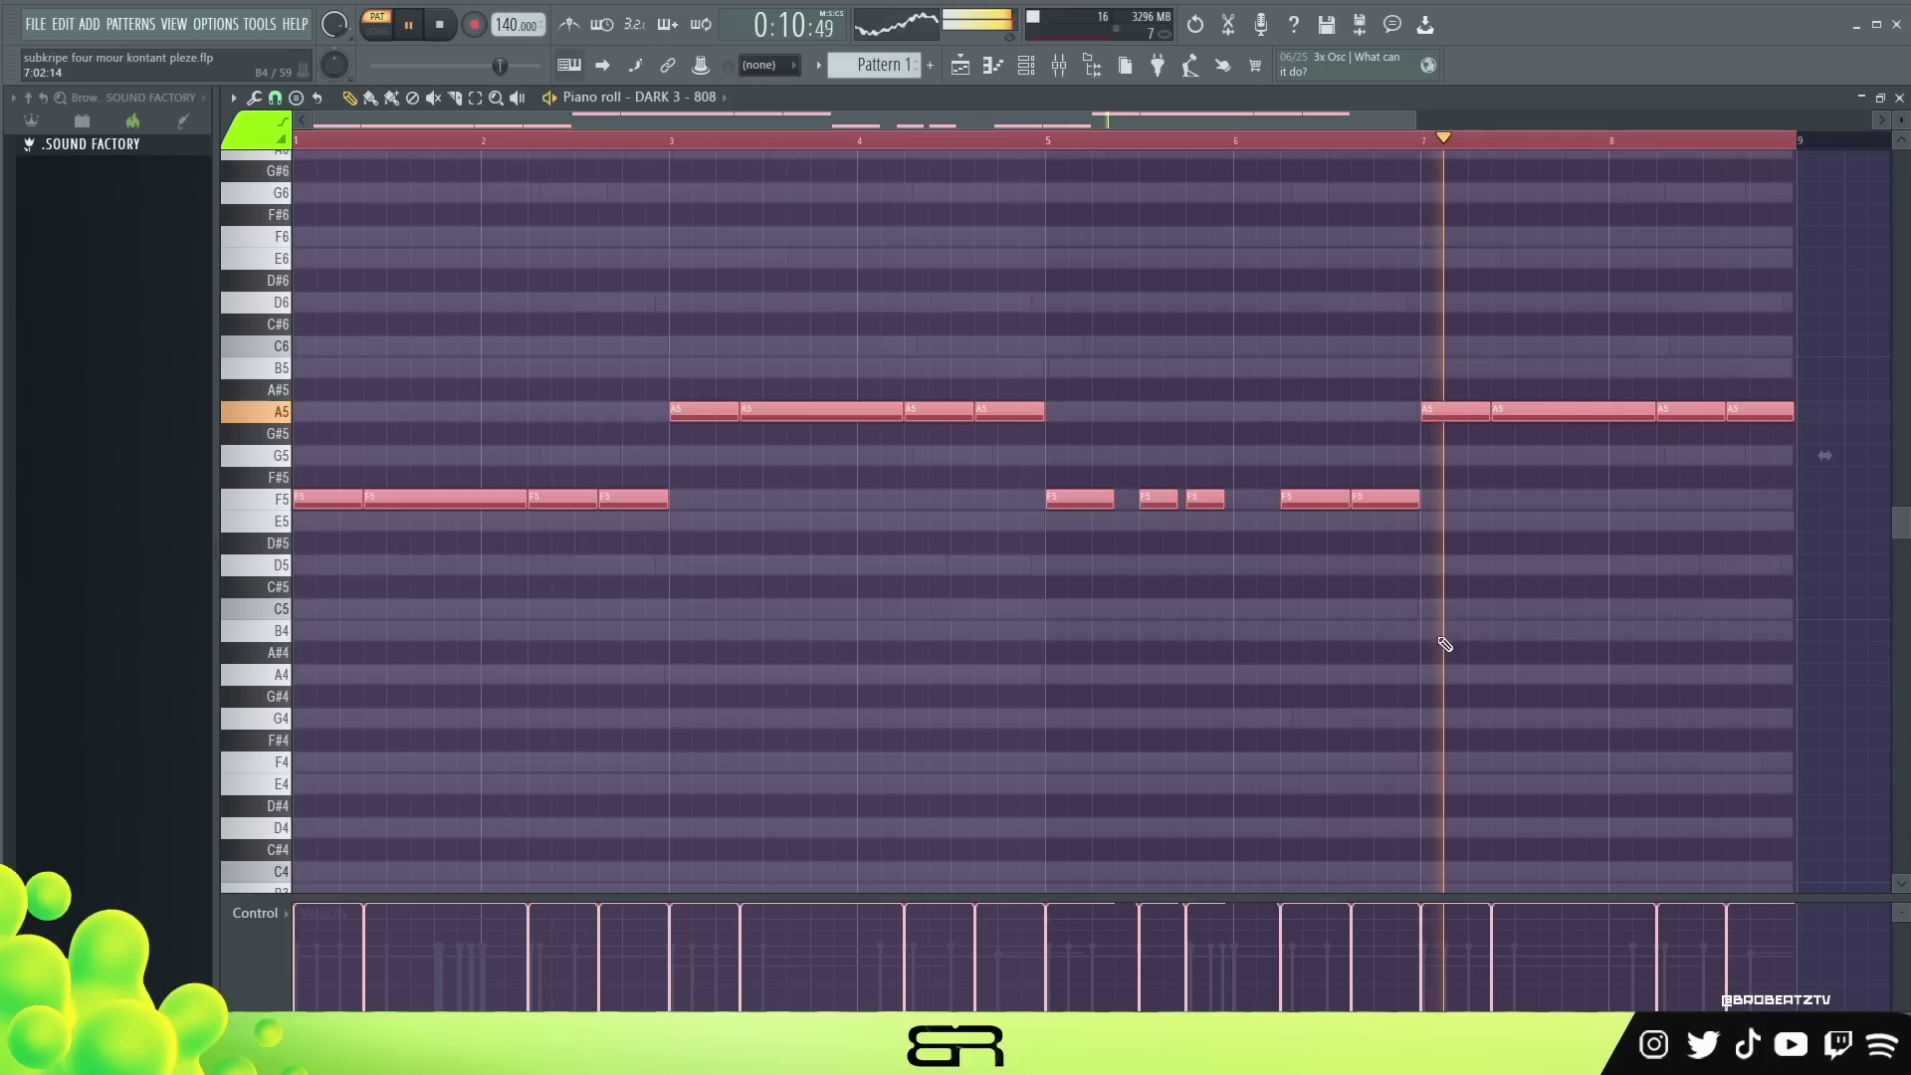
pyautogui.rightClick(1443, 649)
pyautogui.press('space')
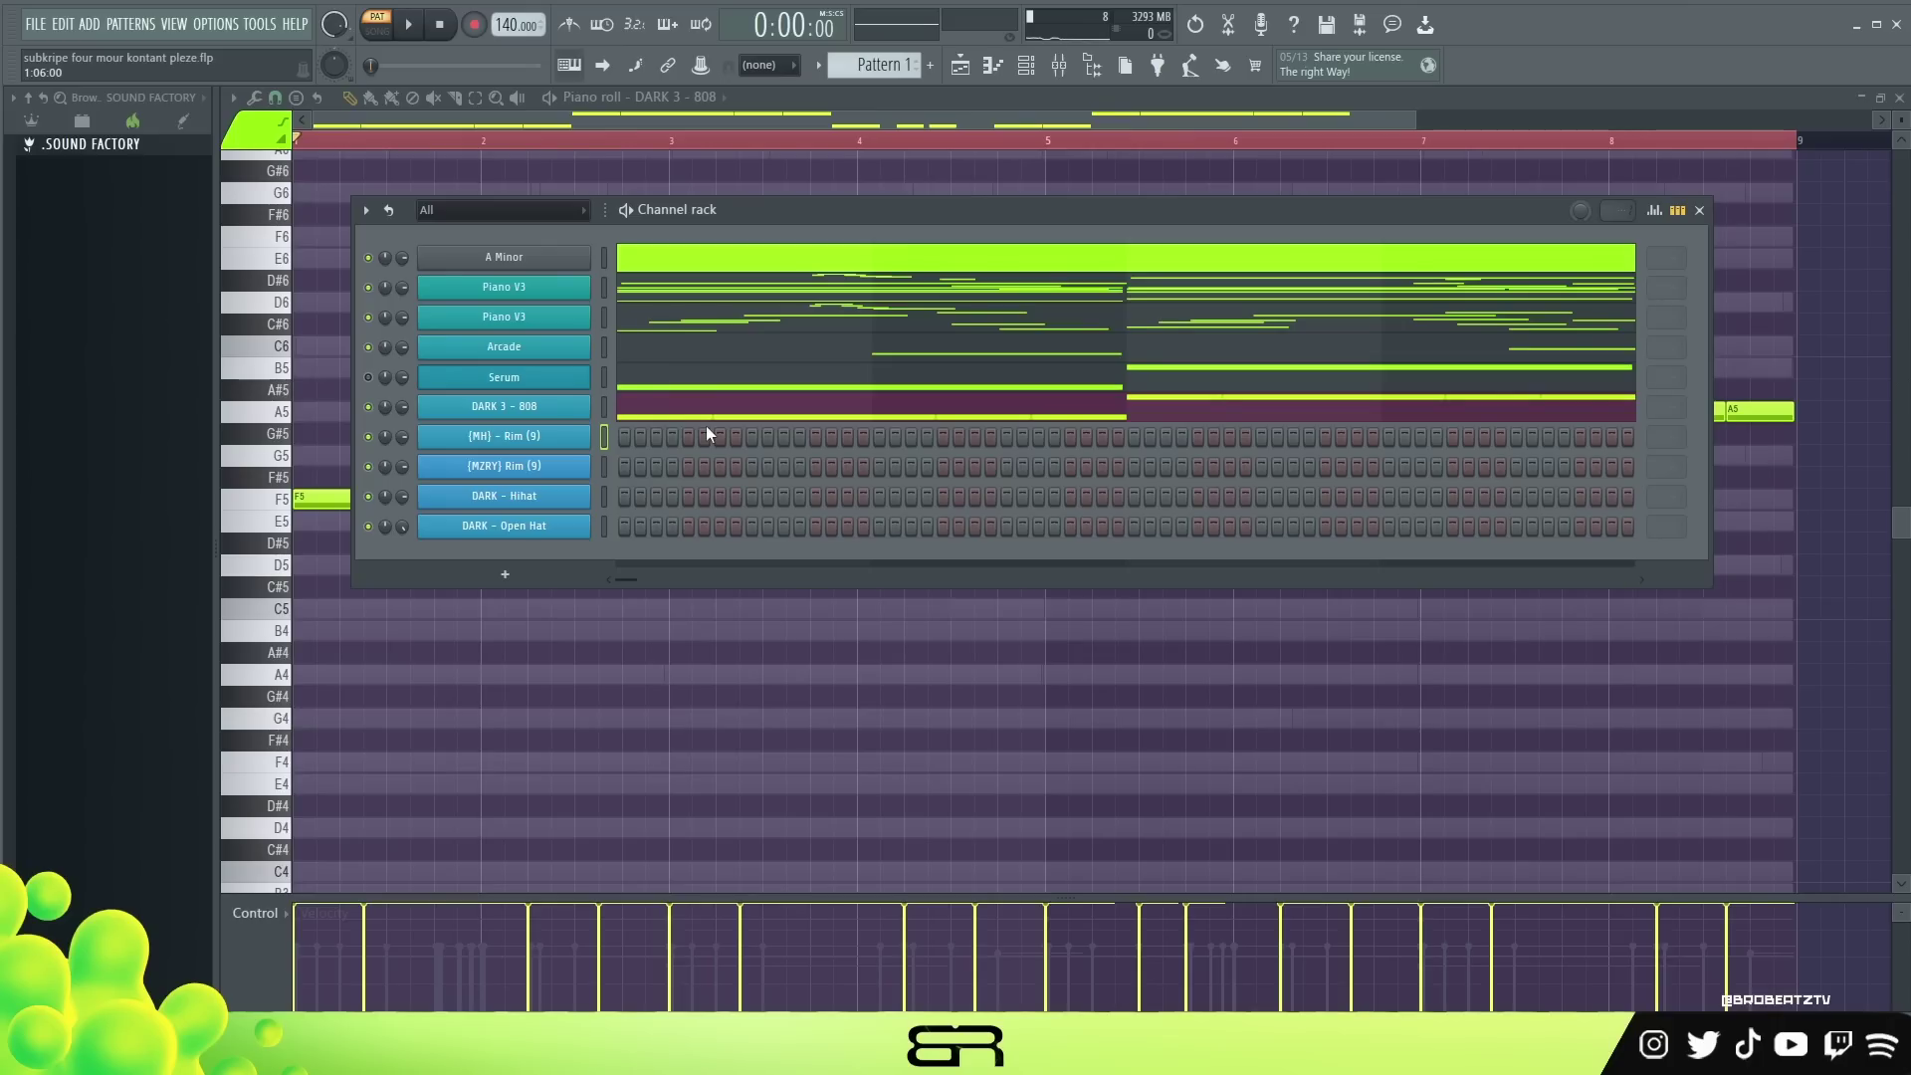
# Program [MH] - Rim (9) hits on steps 9, 15 and 25 and play the pattern.
pyautogui.click(847, 437)
pyautogui.rightClick(863, 437)
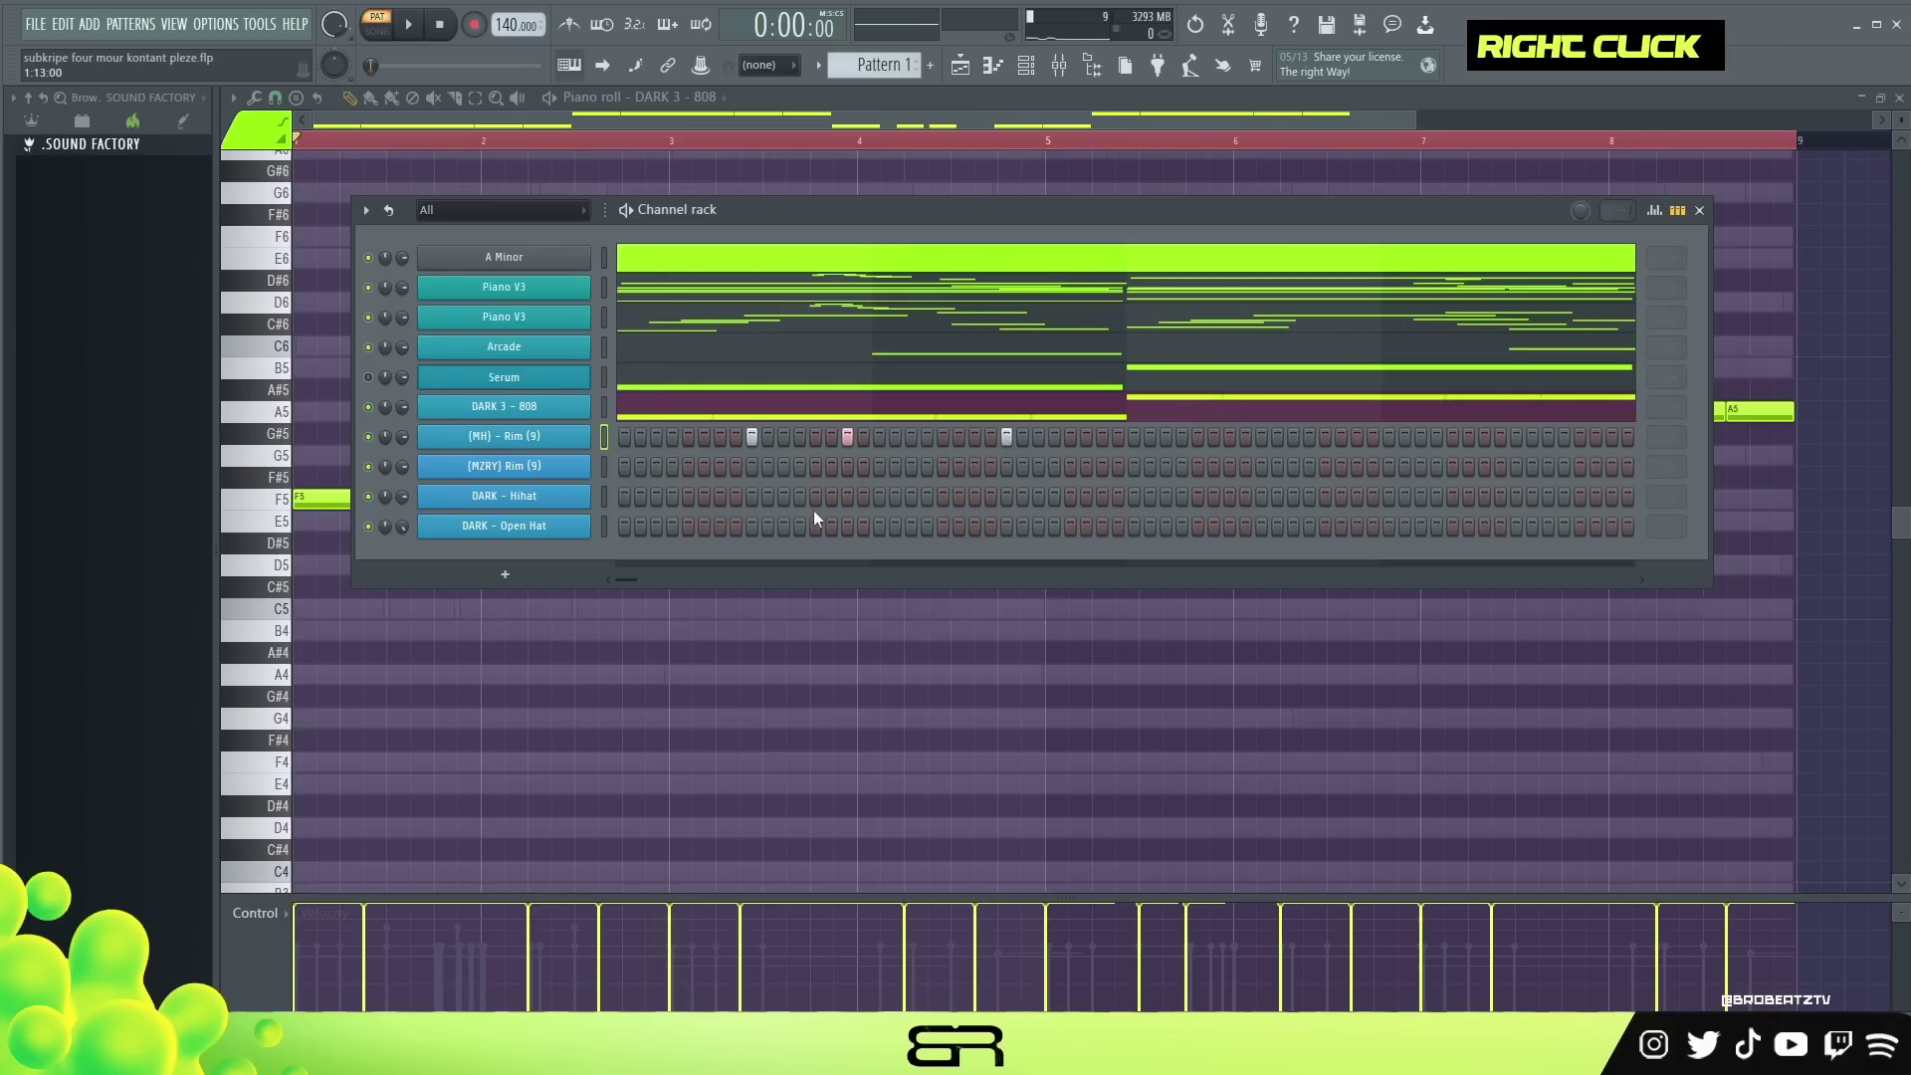
pyautogui.press('space')
pyautogui.press('space')
# Add DARK - Hihat hits on steps 7 and 13 and play the pattern.
pyautogui.click(720, 497)
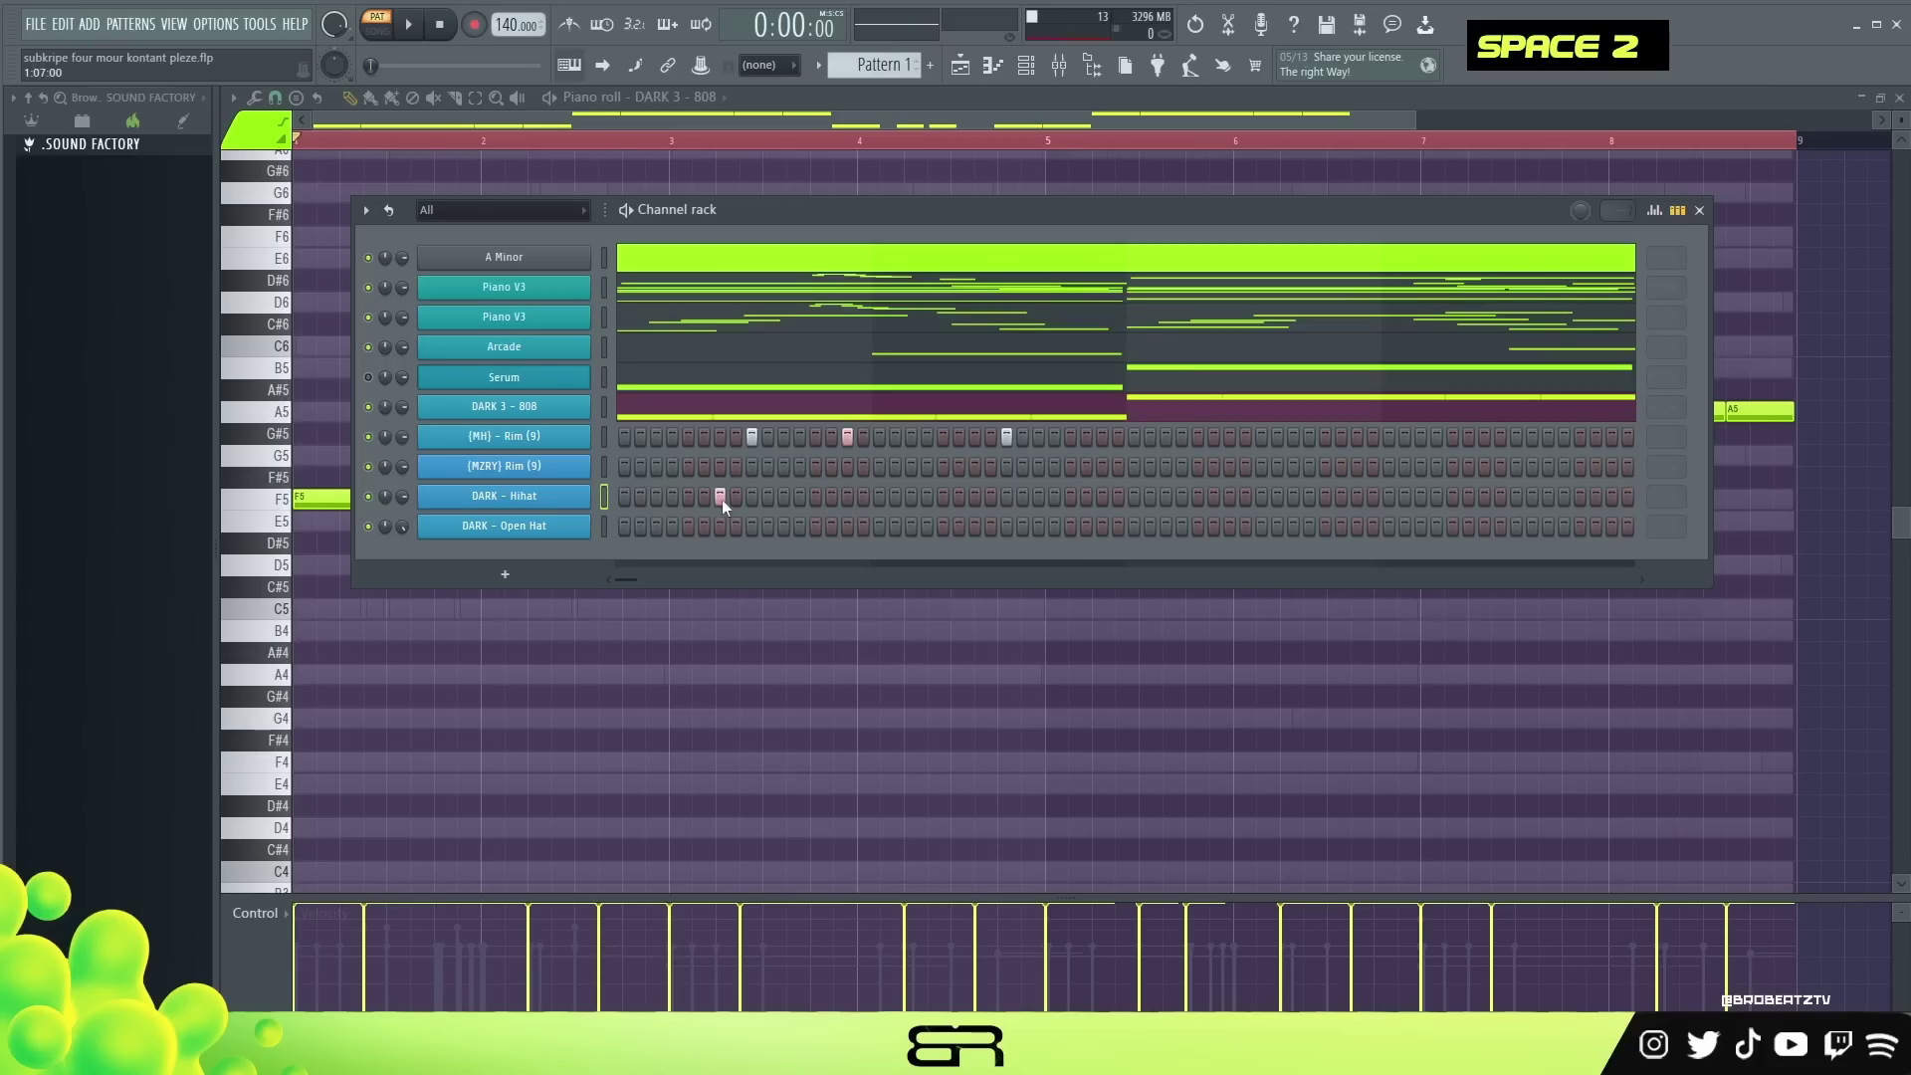
pyautogui.click(816, 496)
pyautogui.press('space')
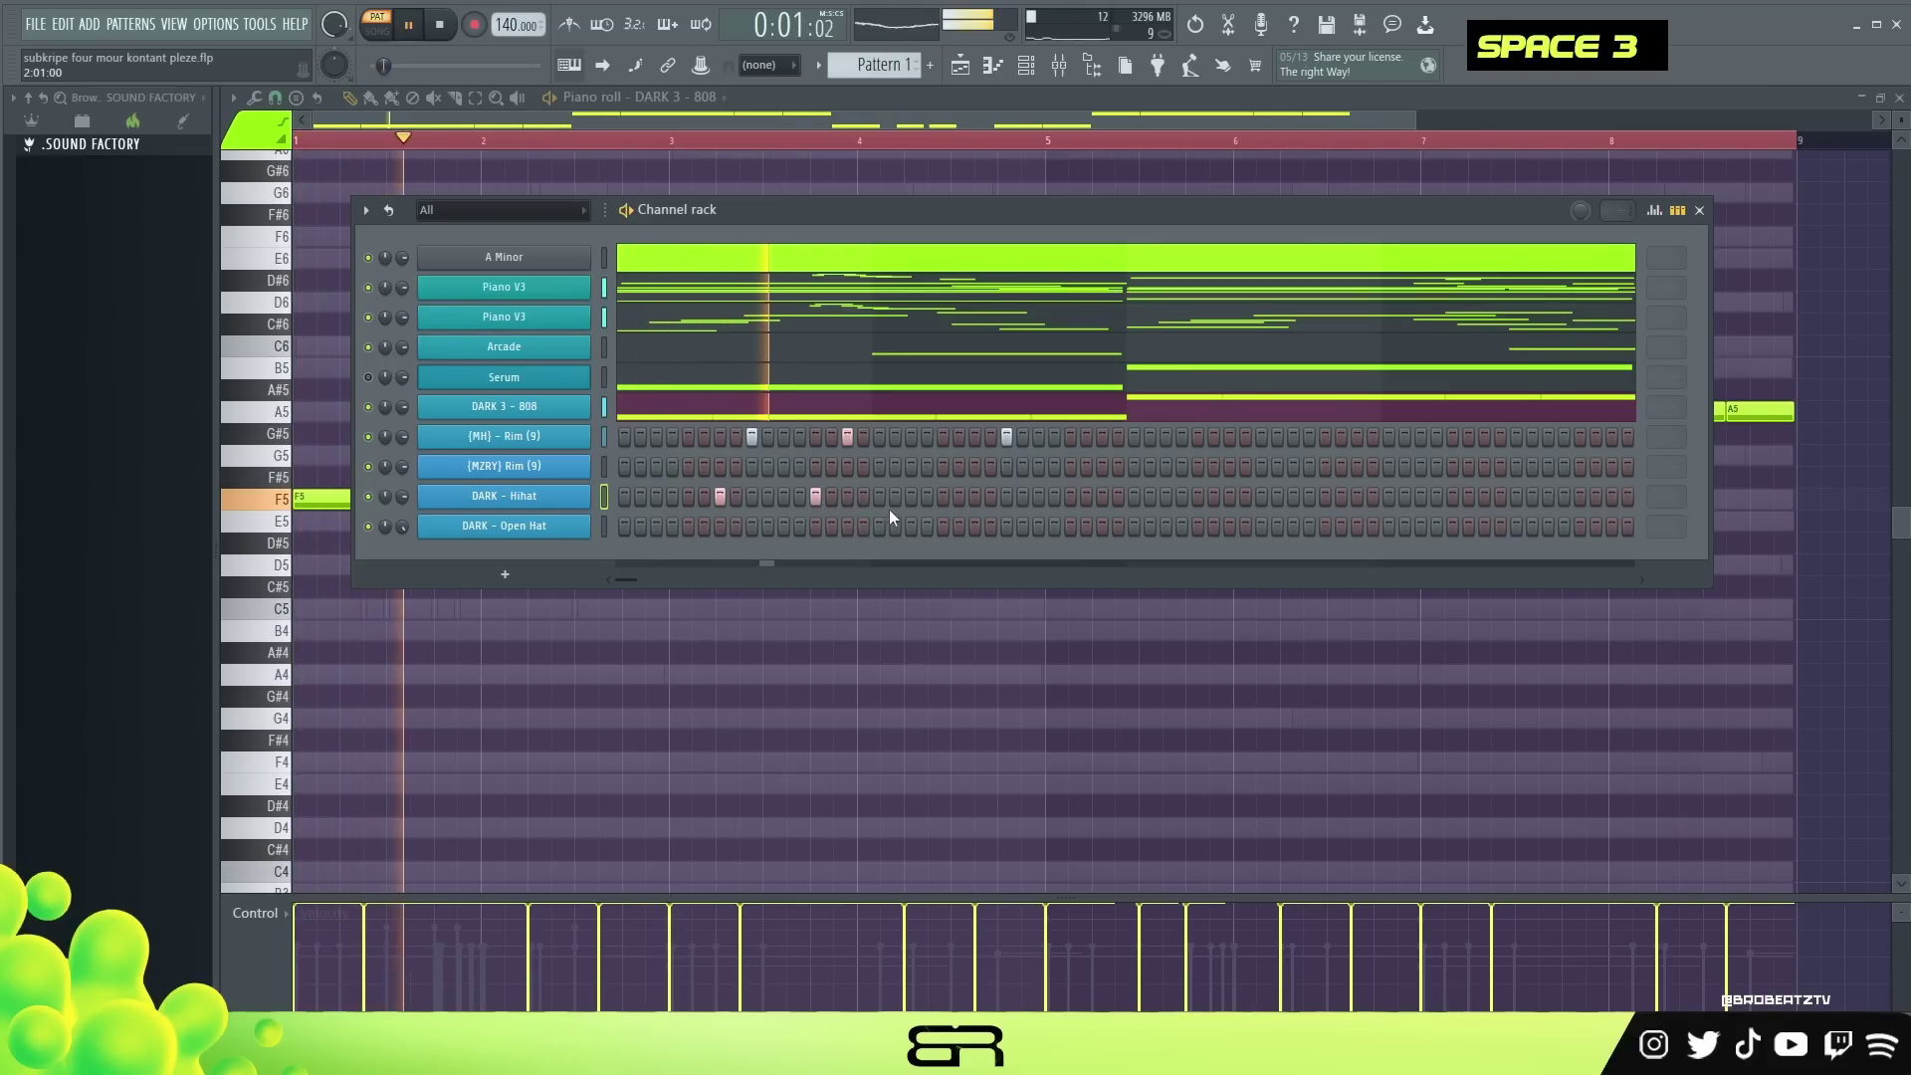
# Try a DARK - Open Hat hit in the pattern, remove it, and clear both DARK - Hihat hits.
pyautogui.click(960, 526)
pyautogui.rightClick(960, 528)
pyautogui.press('space')
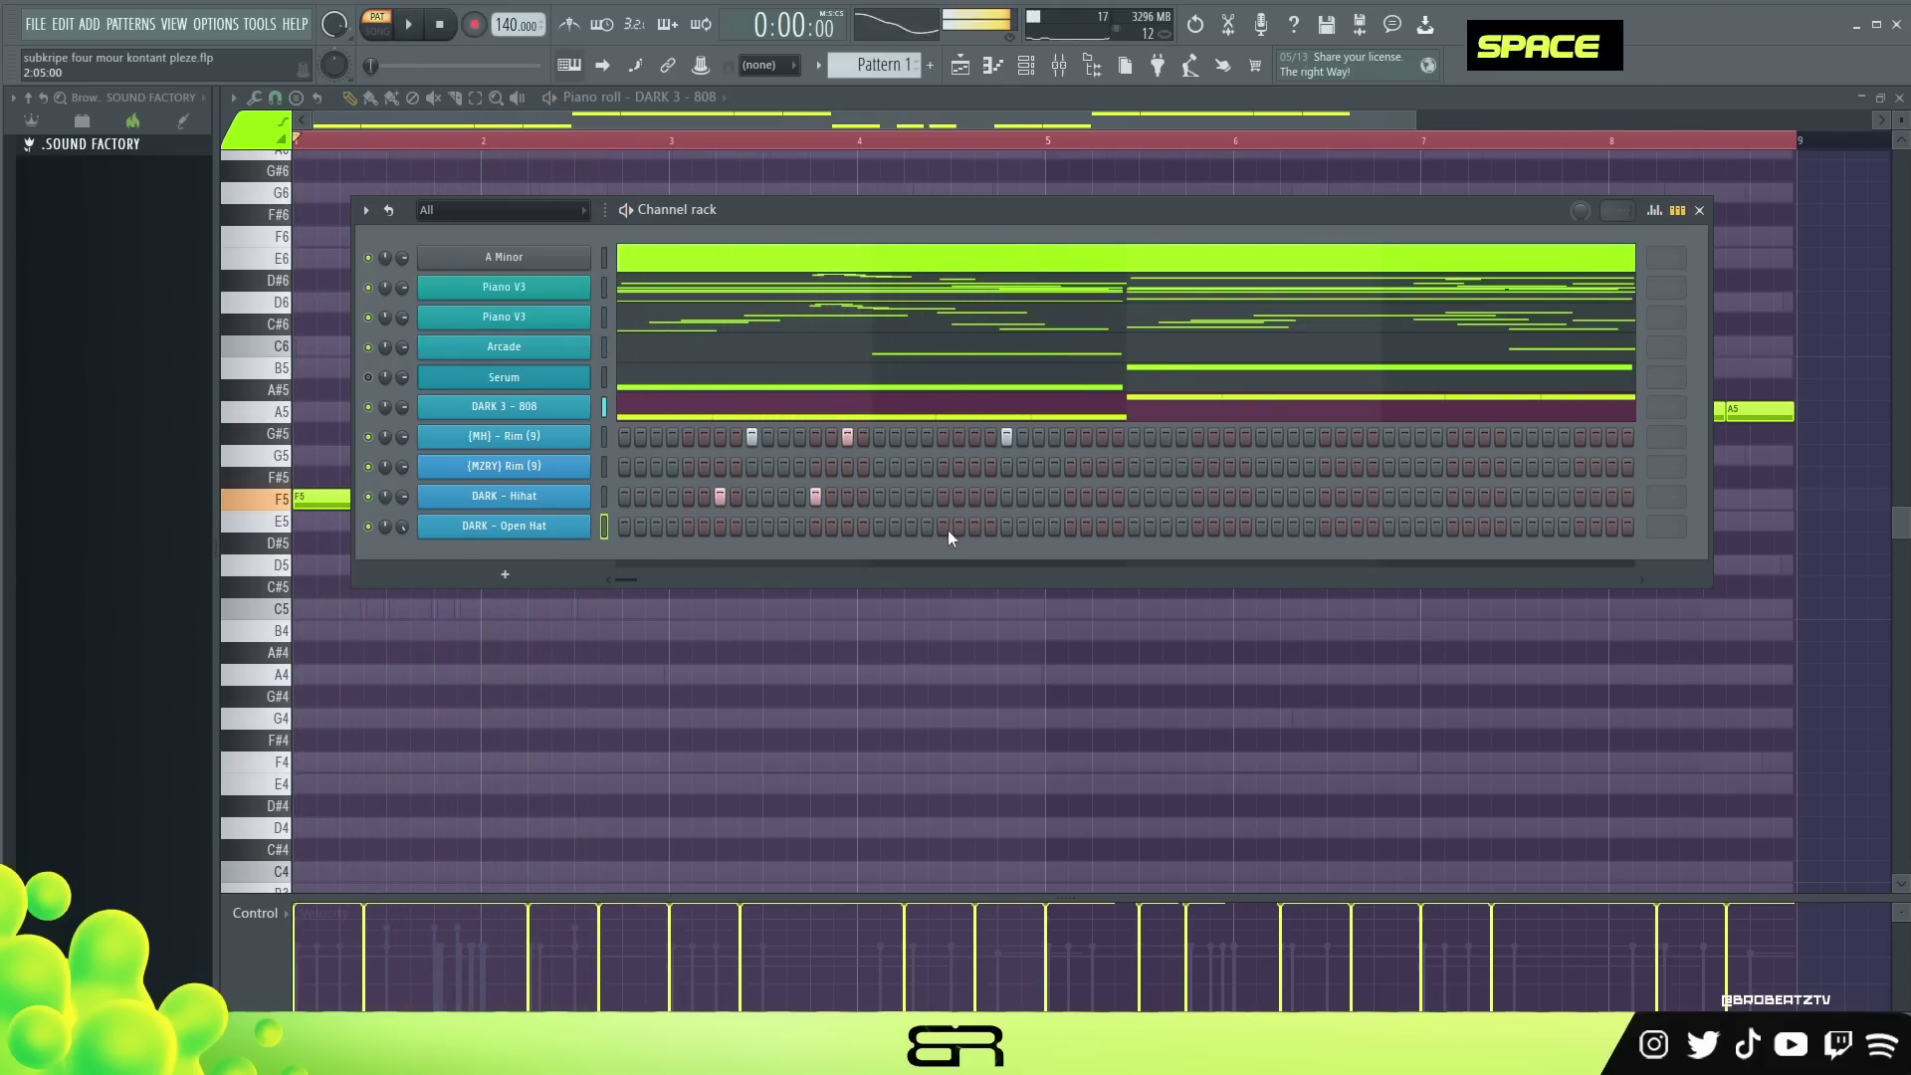
pyautogui.rightClick(815, 497)
pyautogui.rightClick(720, 497)
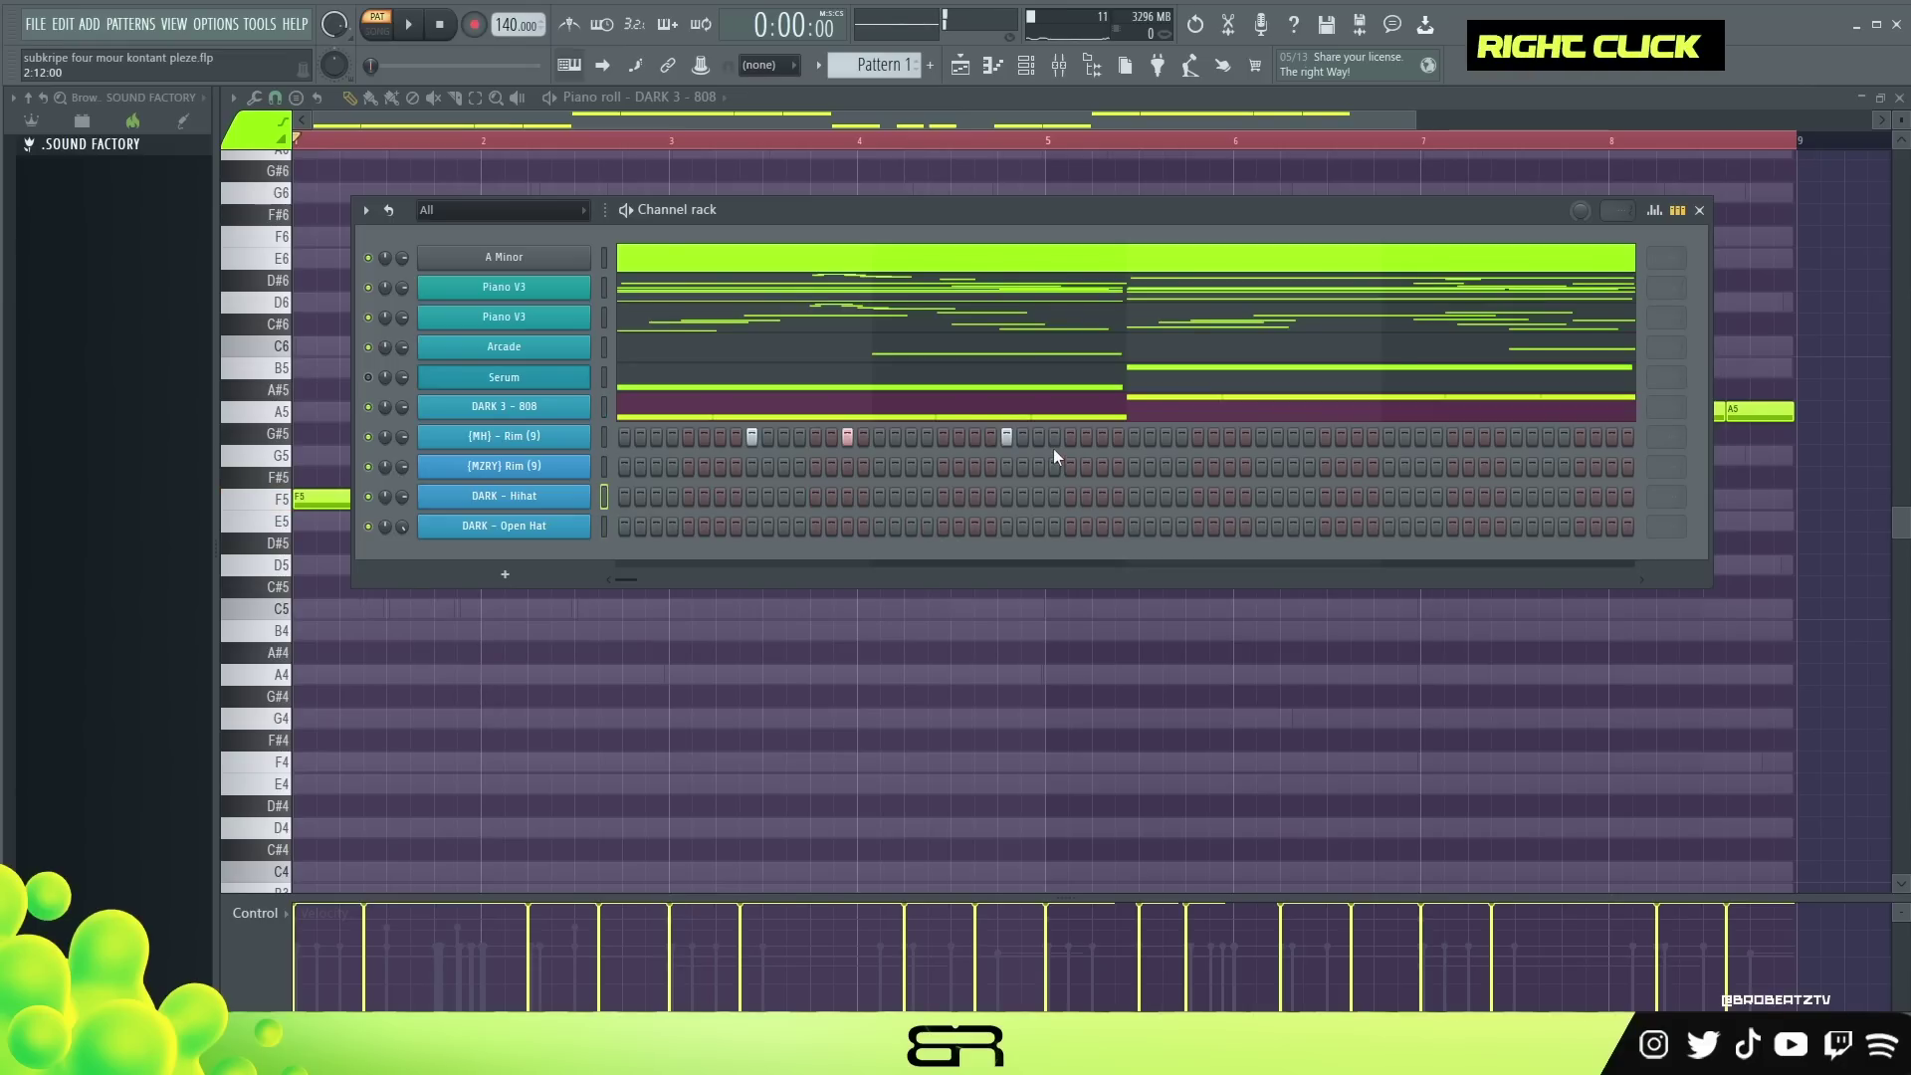
# Add [MH] - Rim (9) hits on steps 41 and 57, duplicate the rim pattern, and play the loop.
pyautogui.scroll(6, 611, 499)
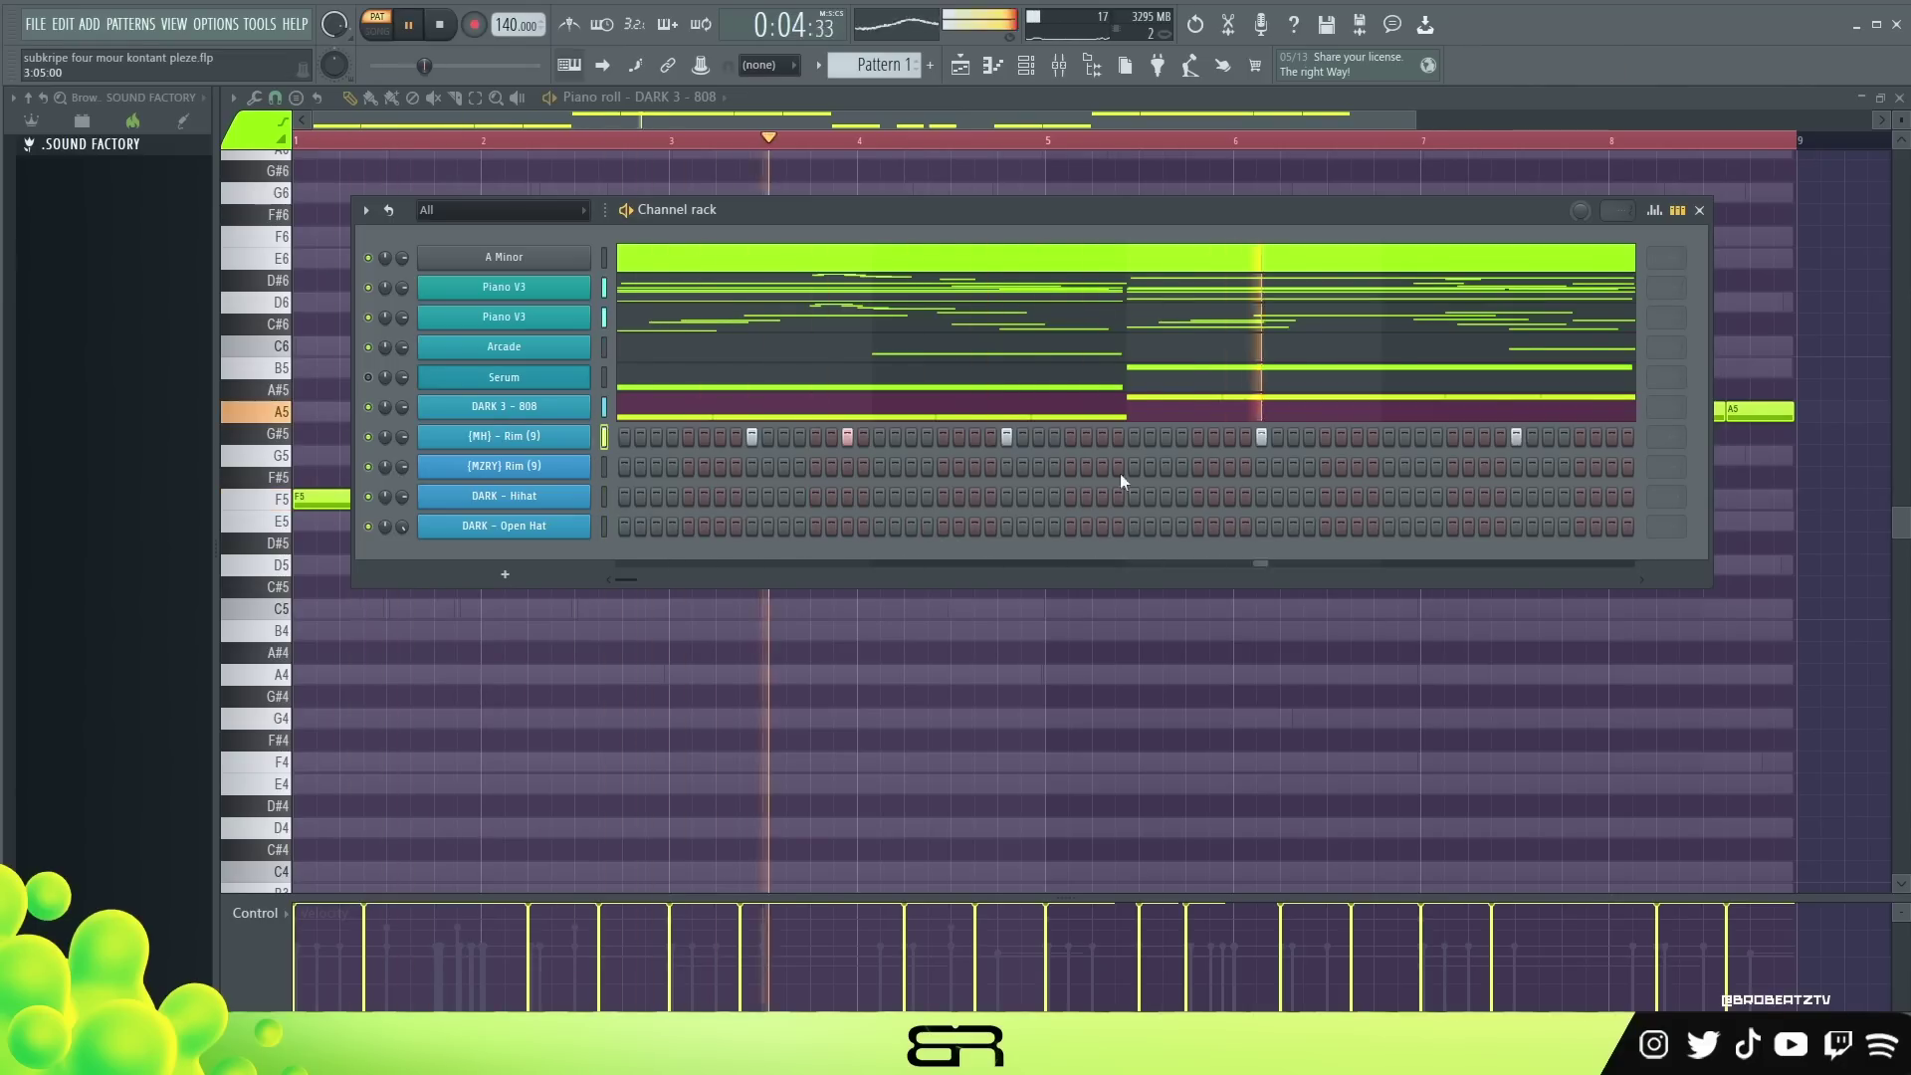
pyautogui.scroll(-3, 596, 528)
pyautogui.hotkey('ctrl', 'b')
pyautogui.click(1026, 66)
pyautogui.press('space')
# Place a DARK - Open Hat hit on the loop's first step and play it back.
pyautogui.click(605, 527)
pyautogui.moveTo(295, 609); pyautogui.dragTo(1037, 652)
pyautogui.click(1026, 65)
pyautogui.press('space')
pyautogui.press('space')
# Open the [MZRY] Rim (9) notes in the piano roll and adjust the grid snapping while listening to the loop.
pyautogui.rightClick(504, 466)
pyautogui.press('space')
pyautogui.press('space')
pyautogui.press('space')
pyautogui.moveTo(1414, 120); pyautogui.dragTo(1365, 117)
pyautogui.click(276, 97)
pyautogui.click(290, 379)
pyautogui.press('space')
pyautogui.press('space')
pyautogui.click(276, 97)
pyautogui.click(285, 185)
pyautogui.press('space')
# Place trial [MZRY] Rim (9) hits on C5 and remove the unwanted one while auditioning the loop.
pyautogui.click(571, 580)
pyautogui.scroll(-3, 674, 558)
pyautogui.click(965, 550)
pyautogui.click(1065, 550)
pyautogui.click(1164, 550)
pyautogui.press('space')
pyautogui.press('space')
pyautogui.scroll(-1, 1203, 627)
pyautogui.moveTo(1205, 552); pyautogui.dragTo(1225, 558)
pyautogui.rightClick(1225, 555)
pyautogui.press('space')
# Rework the [MZRY] Rim (9) hits so they fall on steps 23, 55 and 63, and save the project.
pyautogui.moveTo(1035, 552); pyautogui.dragTo(1076, 552)
pyautogui.press('space')
pyautogui.click(1224, 550)
pyautogui.press('space')
pyautogui.press('space')
pyautogui.click(1373, 550)
pyautogui.press('space')
pyautogui.press('space')
pyautogui.click(1203, 141)
pyautogui.press('space')
pyautogui.hotkey('ctrl', 's')
# Open the DARK - Hihat piano roll and place C5 hits on bar 1 step 7 and bar 2 step 5.
pyautogui.click(1026, 67)
pyautogui.doubleClick(368, 550)
pyautogui.scroll(2, 375, 546)
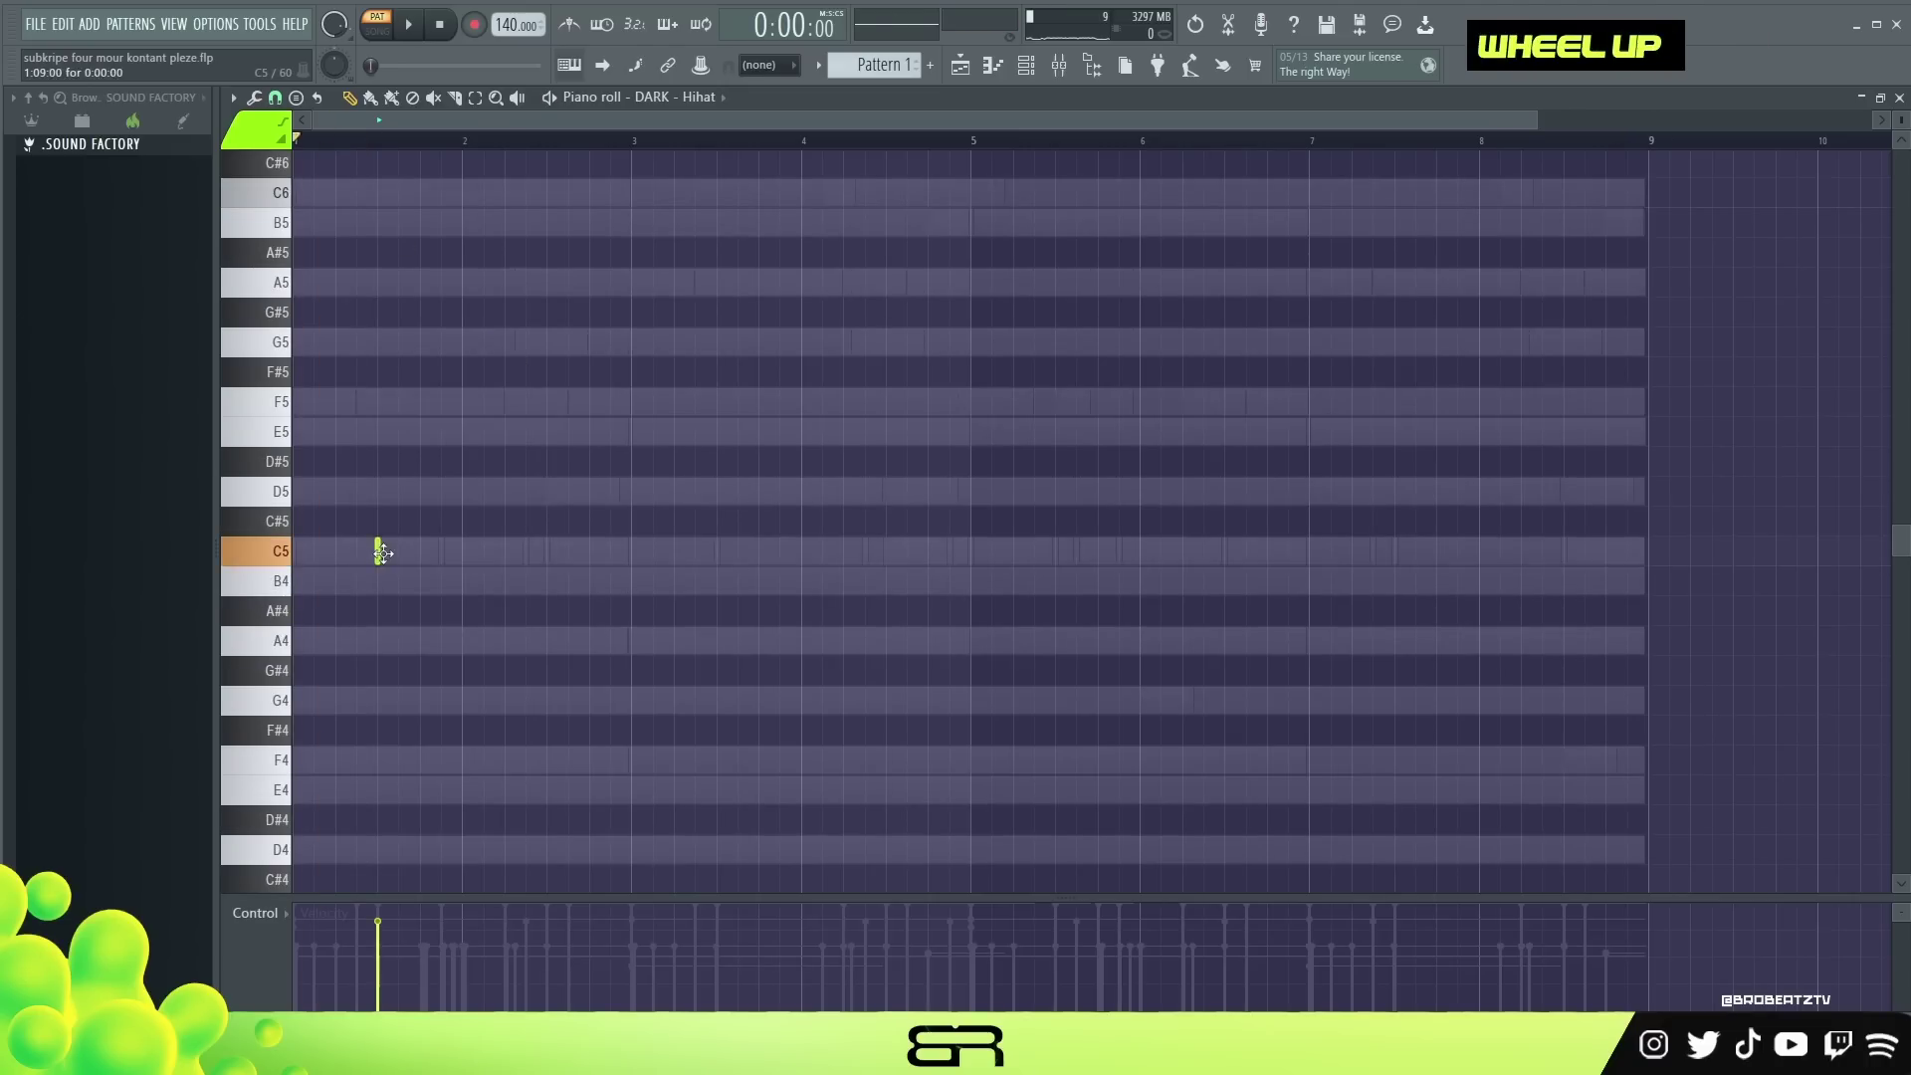
pyautogui.press('space')
pyautogui.press('space')
pyautogui.click(767, 550)
pyautogui.press('space')
pyautogui.press('space')
pyautogui.press('space')
pyautogui.press('space')
pyautogui.press('space')
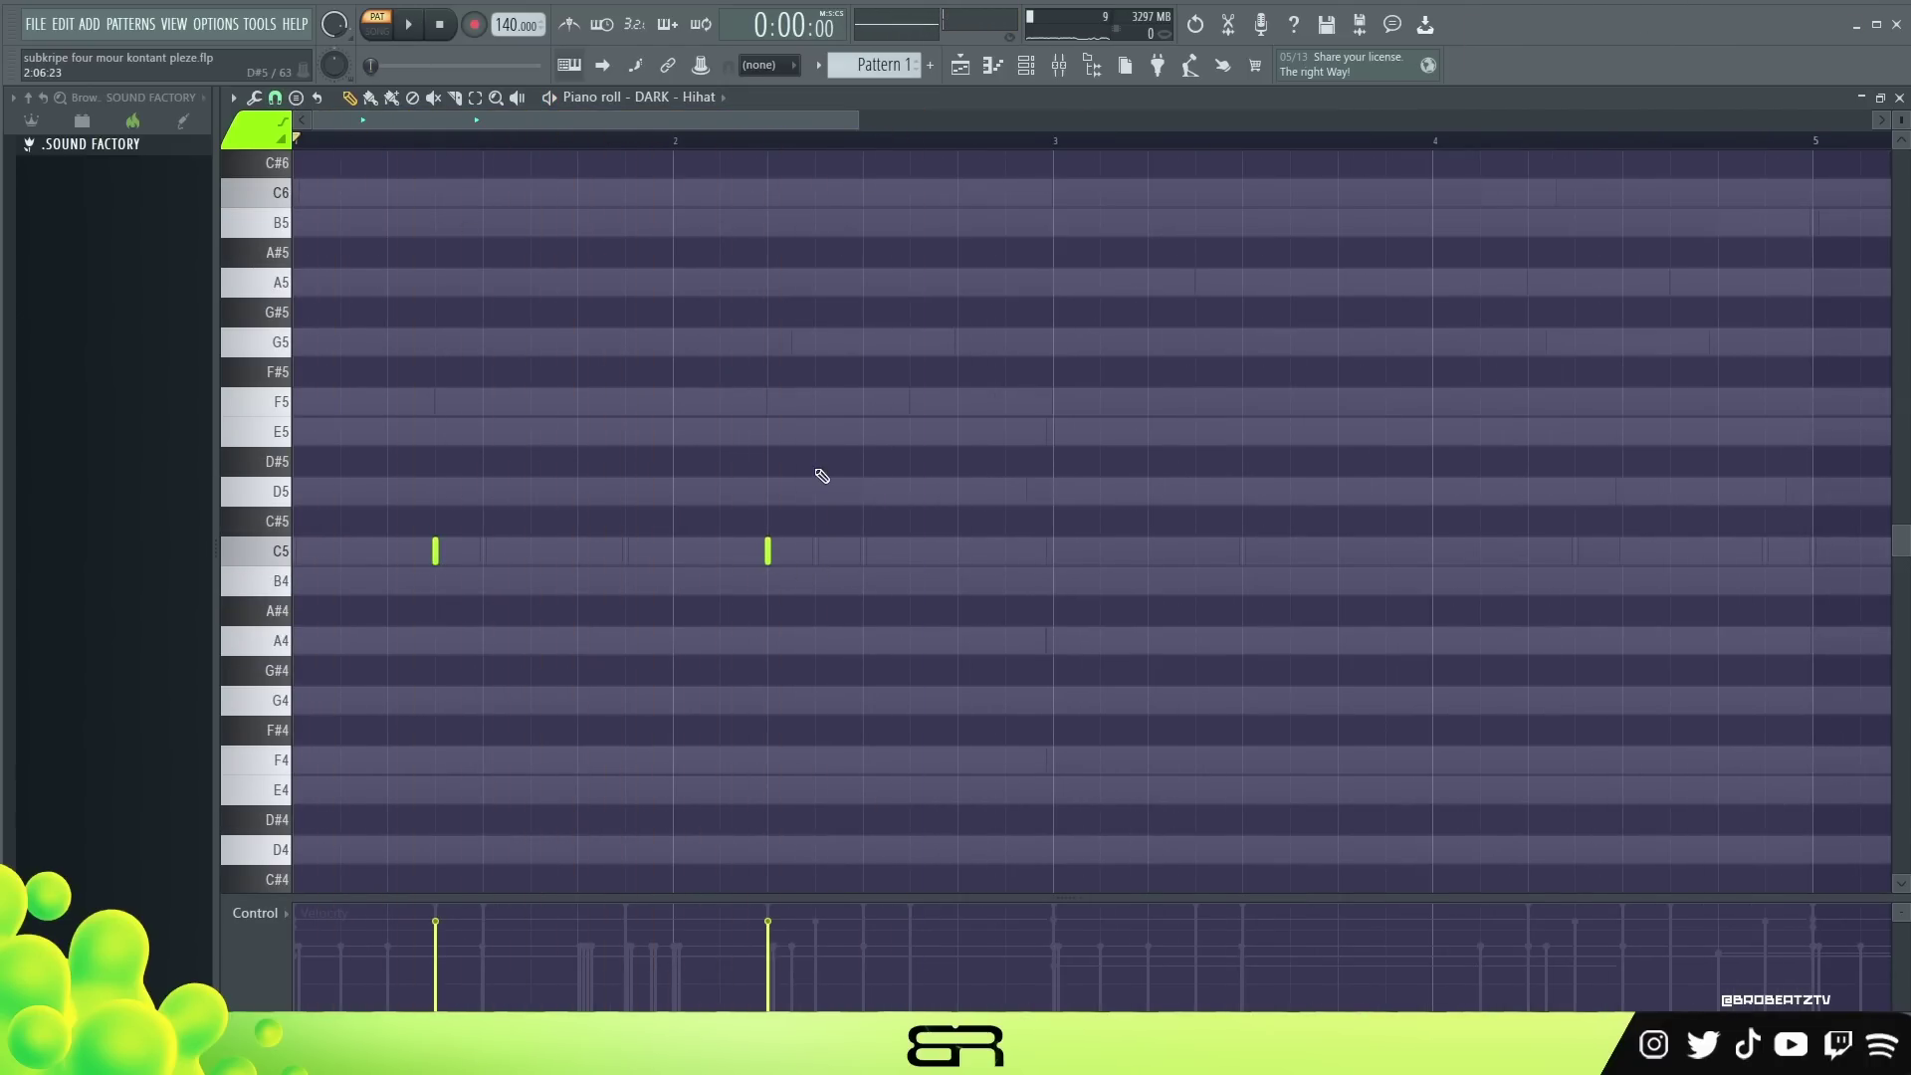
# Add a three-hit half-step roll from bar 2 step 7 with varied velocities, plus C5 hits on bar 2 step 9 and bar 3 step 7.
pyautogui.press('space')
pyautogui.doubleClick(863, 553)
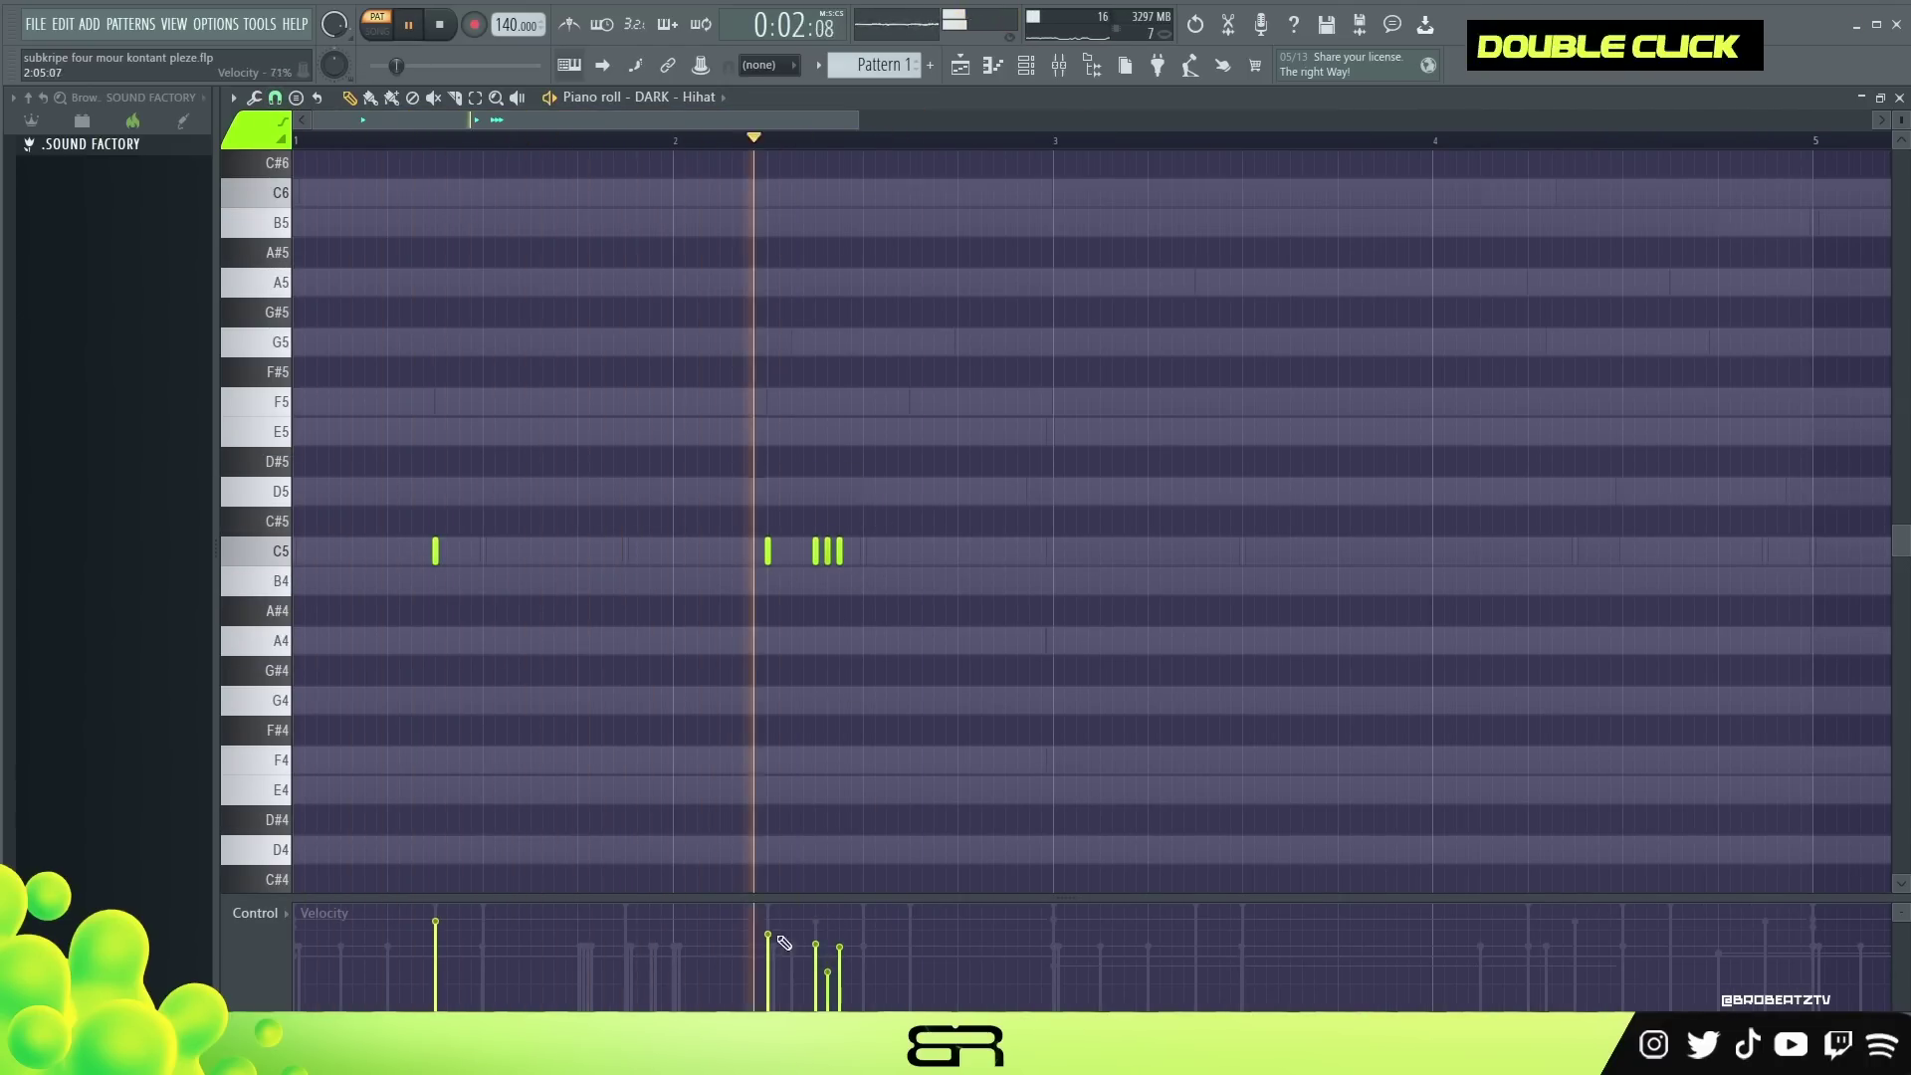
pyautogui.click(1199, 555)
pyautogui.press('space')
pyautogui.press('space')
pyautogui.press('space')
# Copy bar 2's hi-hat hits to bar 4, delete the copy on step 5, and add a C5 hit on step 11.
pyautogui.moveTo(886, 554); pyautogui.dragTo(1622, 551)
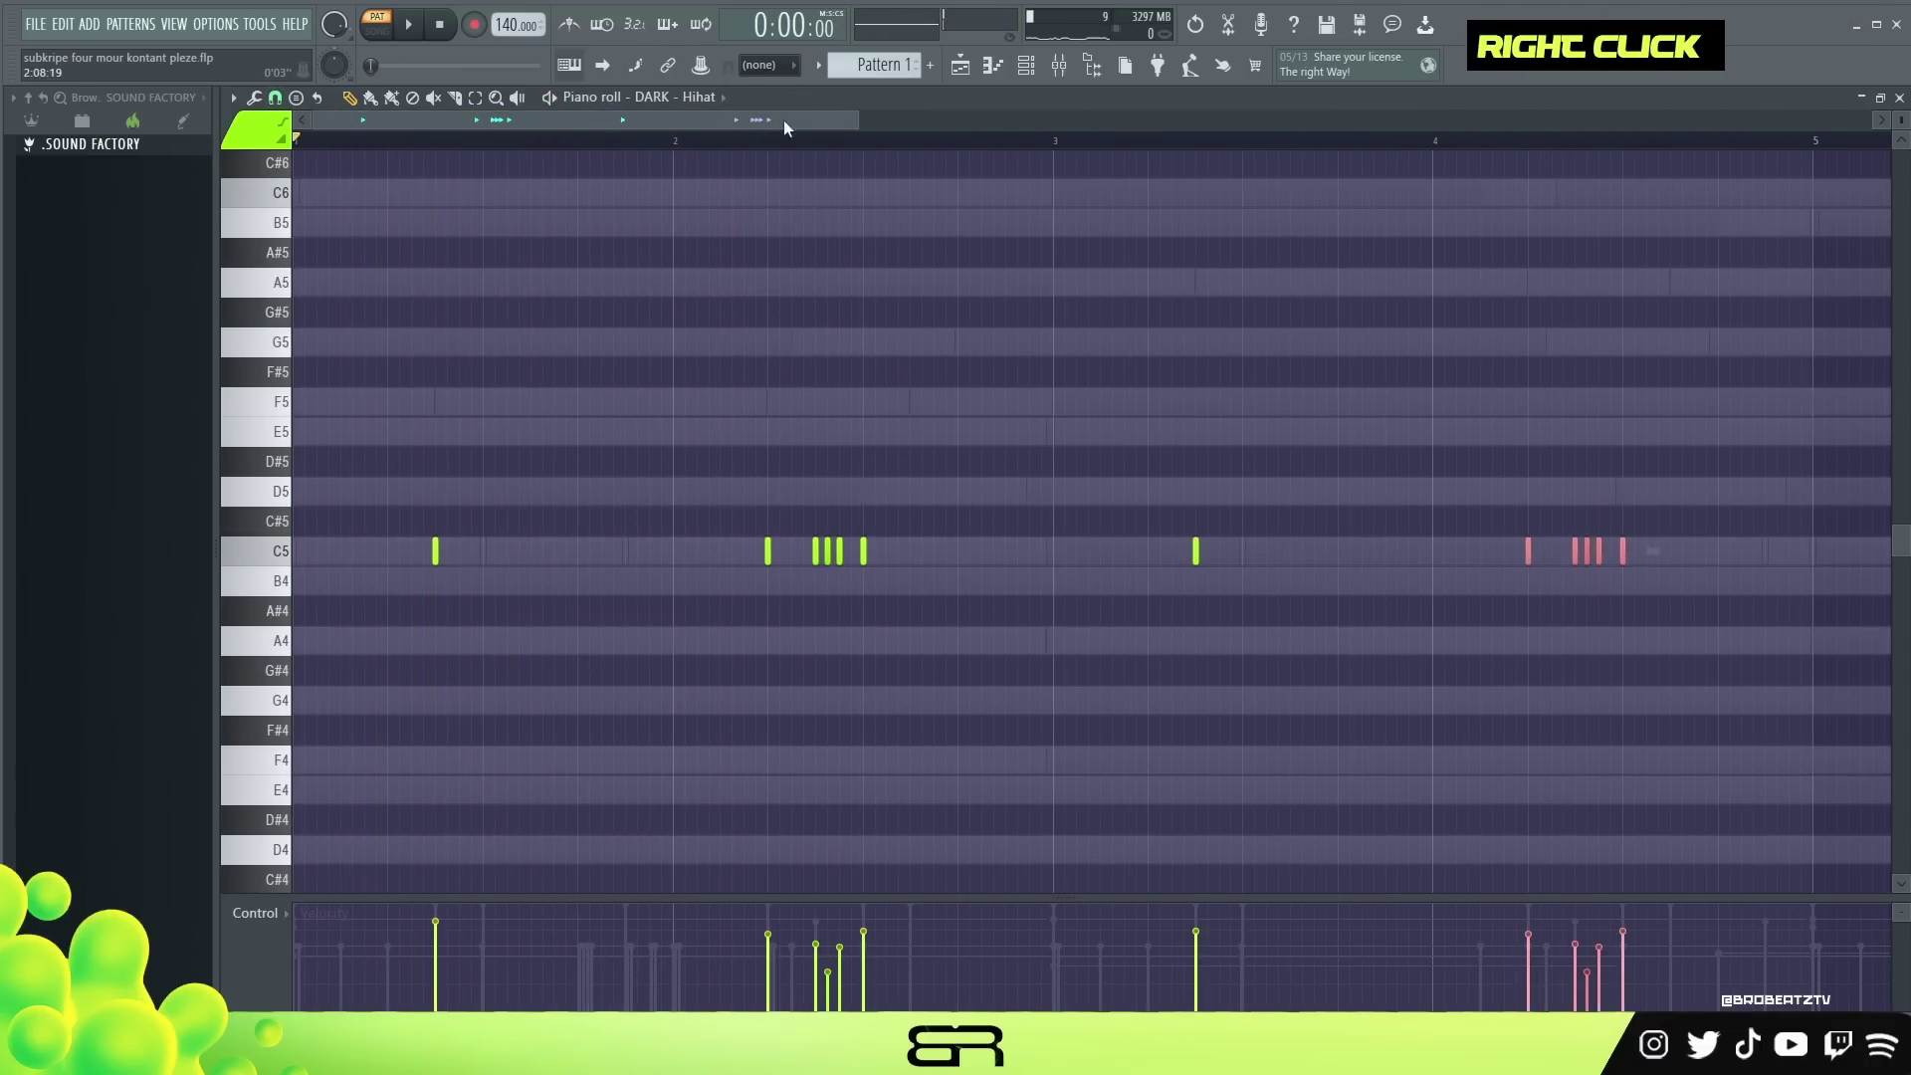
pyautogui.rightClick(1526, 551)
pyautogui.press('space')
pyautogui.click(1513, 550)
pyautogui.press('space')
# Set snapping to Step and end bar 4 with hi-hat hits on A4 at step 12 and G4 at steps 13 and 15.
pyautogui.click(274, 98)
pyautogui.click(293, 284)
pyautogui.click(1538, 641)
pyautogui.click(1562, 701)
pyautogui.click(1609, 701)
pyautogui.press('space')
pyautogui.press('space')
pyautogui.hscroll(-3, 872, 257)
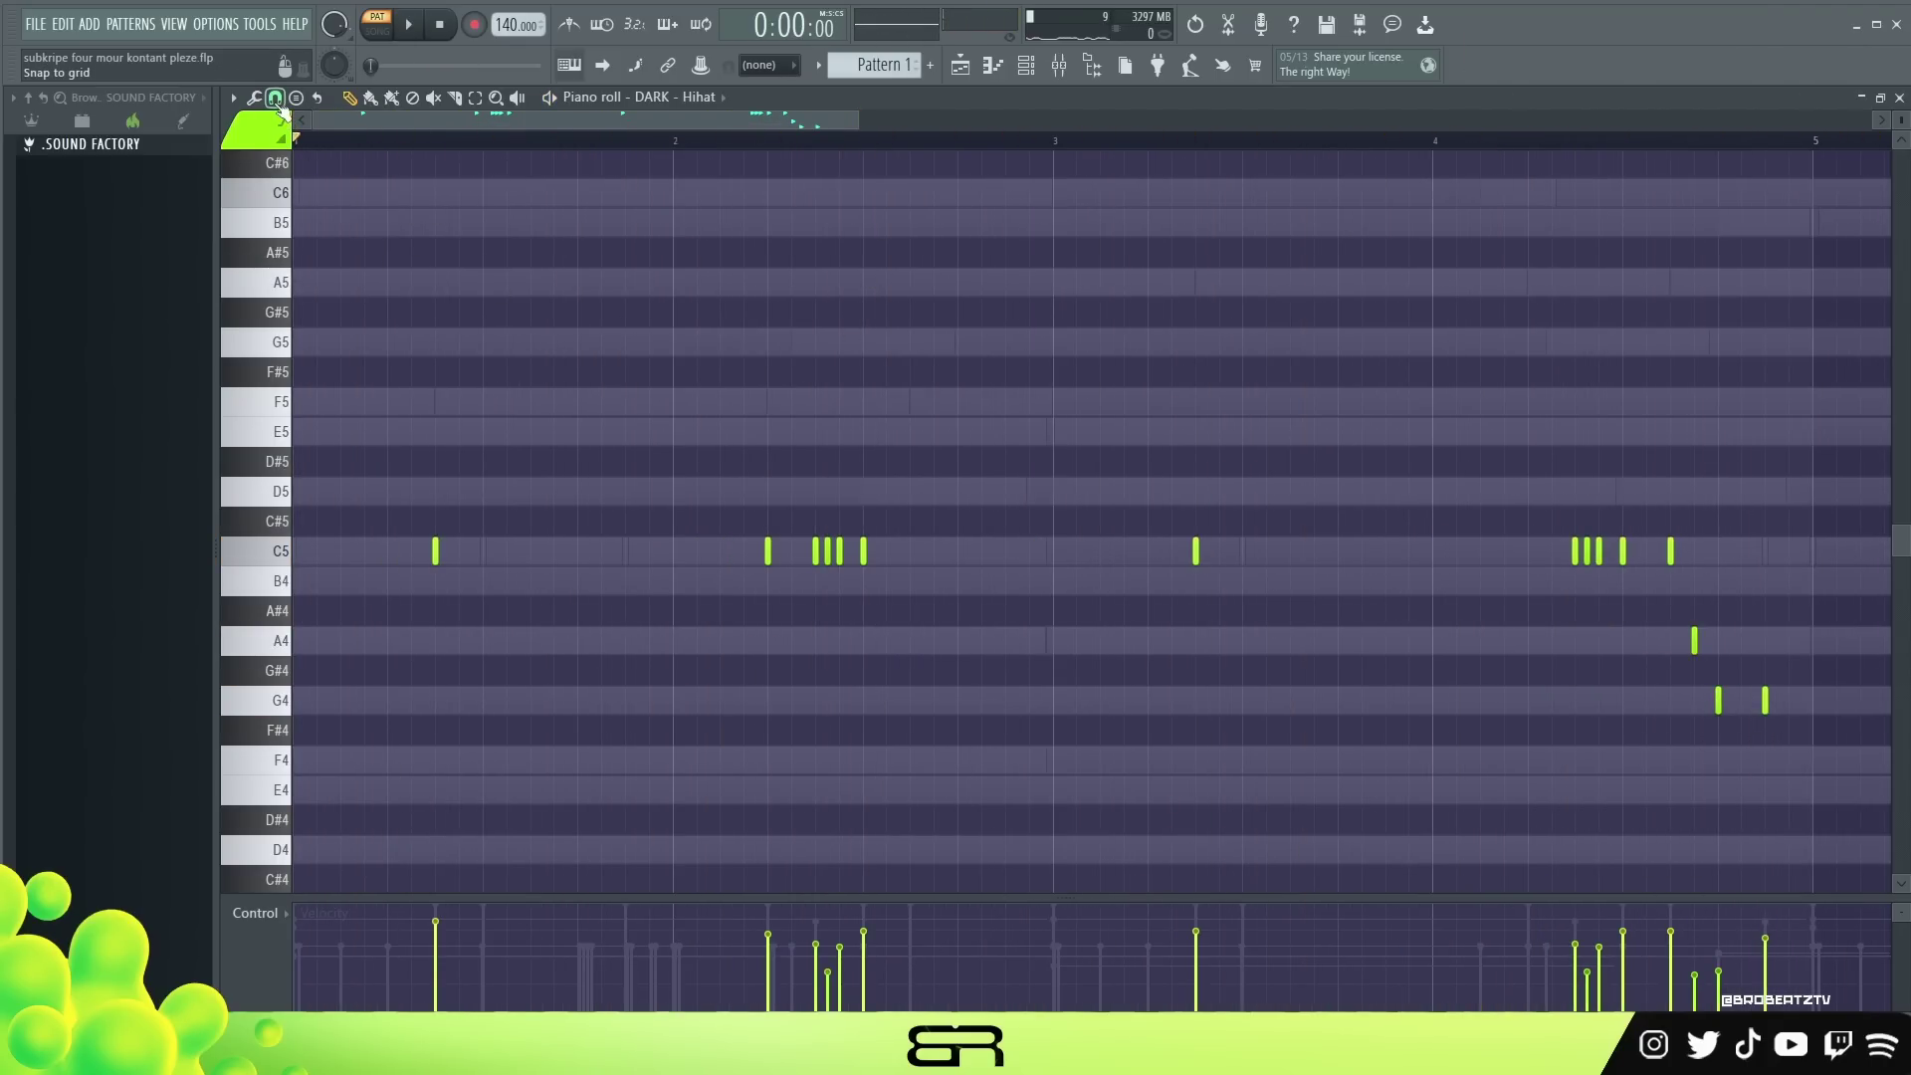
# Set snapping to 1/2 step and lower the velocities of bar 2's three-hit hi-hat roll.
pyautogui.click(275, 98)
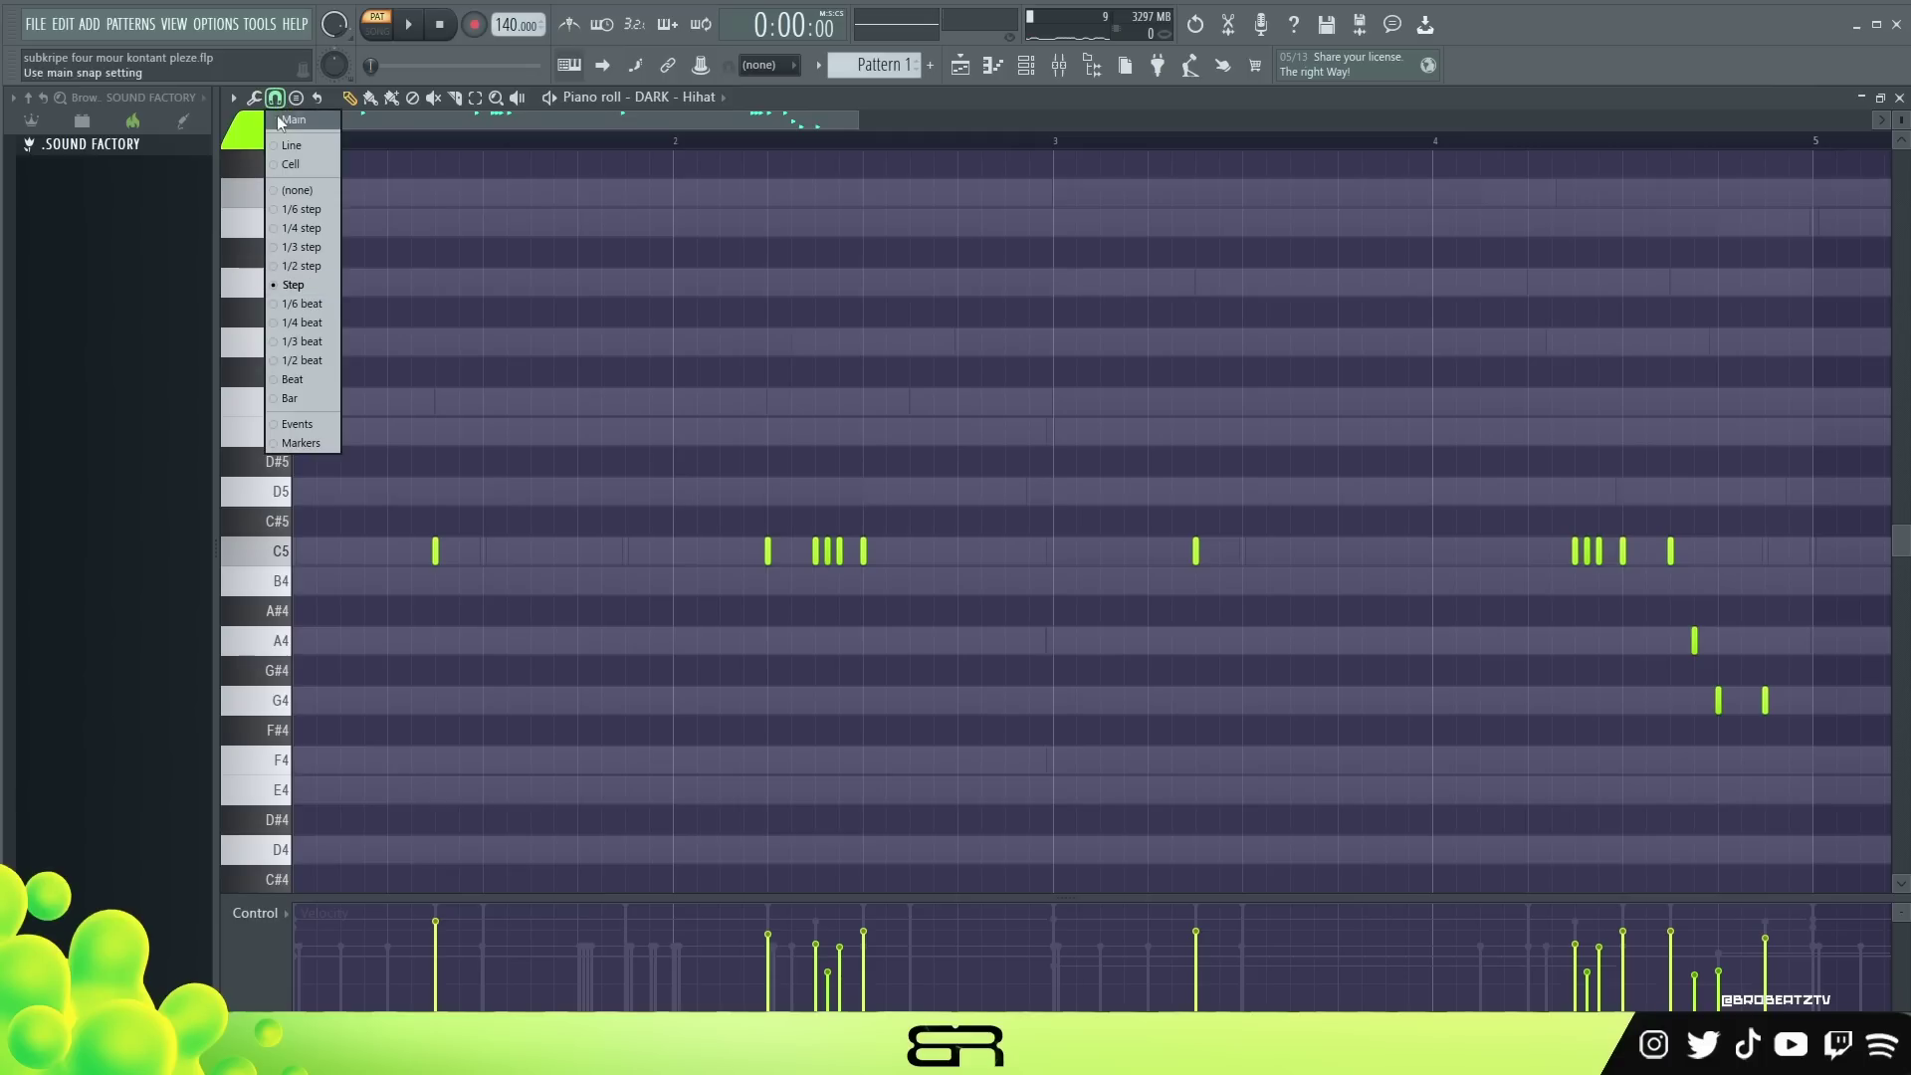
pyautogui.click(286, 266)
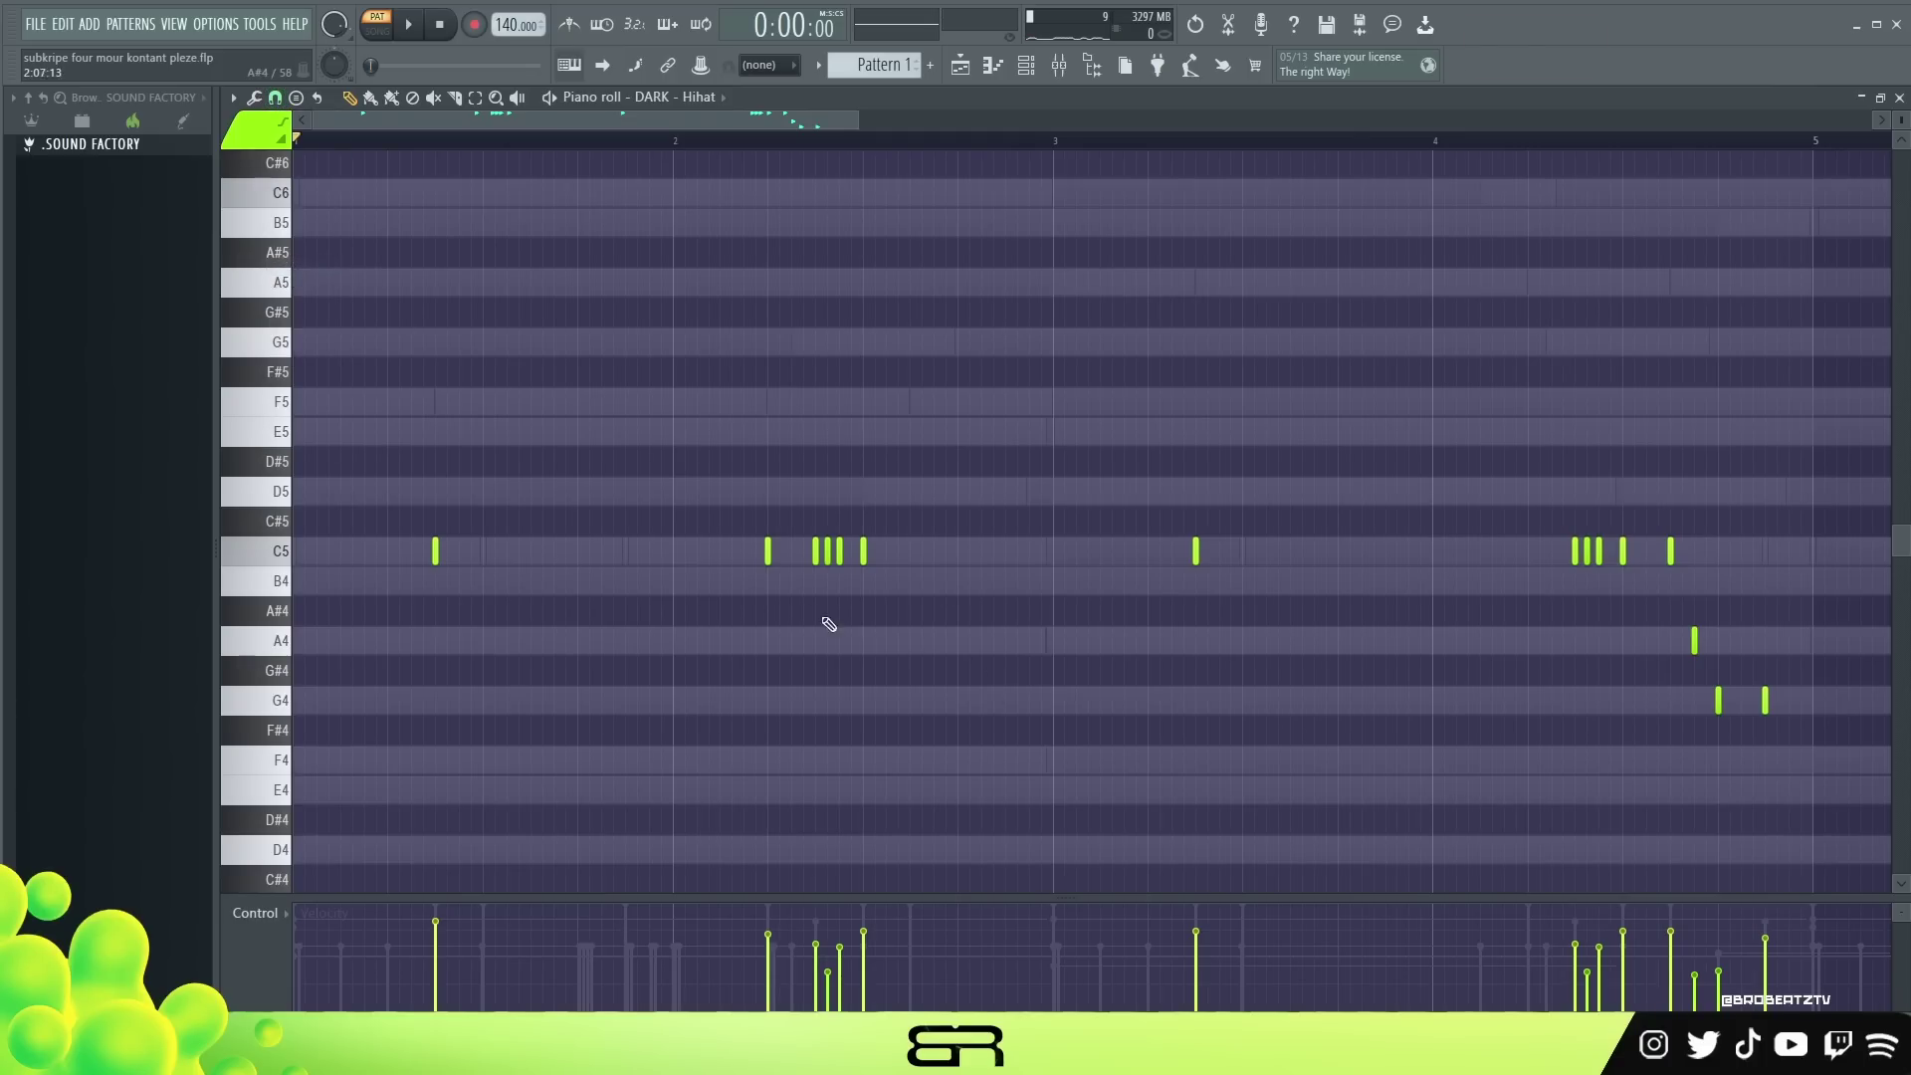
pyautogui.moveTo(796, 537)
pyautogui.mouseDown()
pyautogui.moveTo(867, 573)
pyautogui.moveTo(825, 557)
pyautogui.mouseUp()
pyautogui.rightClick(867, 585)
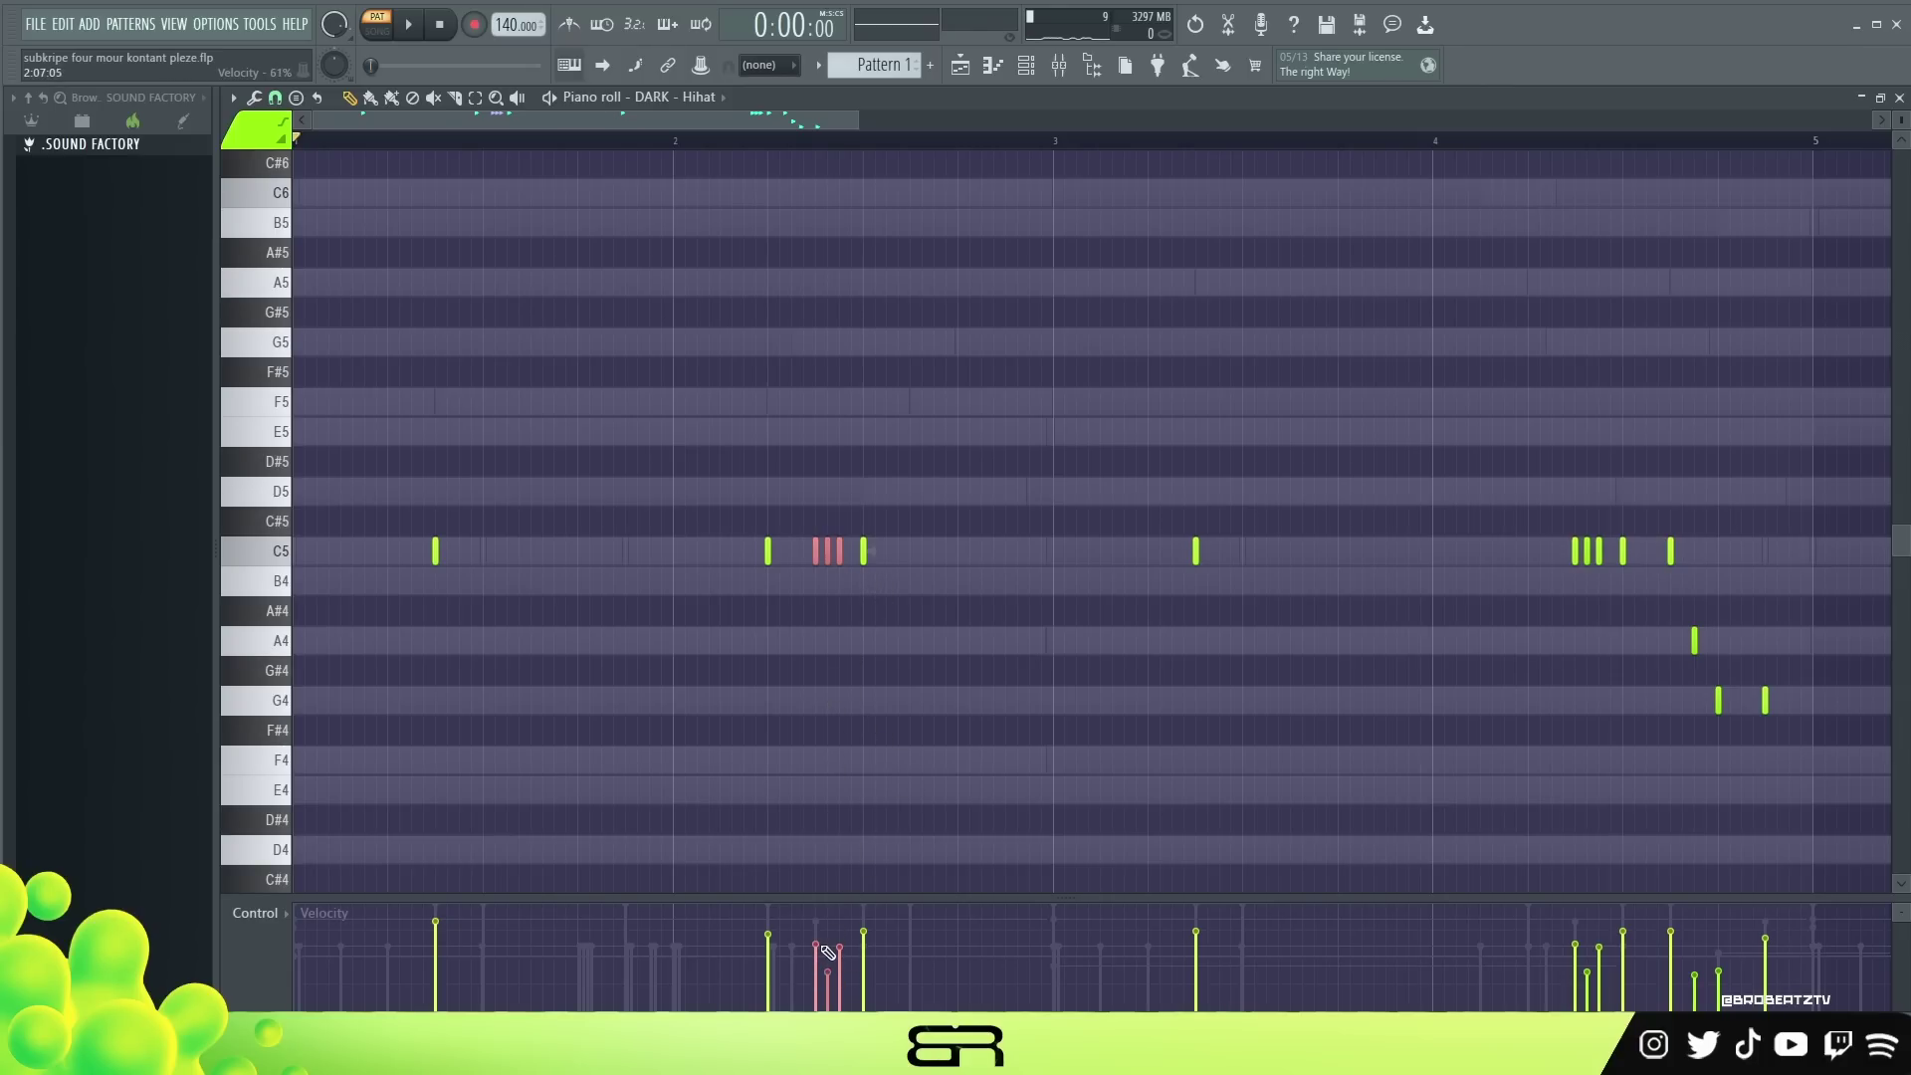
pyautogui.moveTo(824, 896); pyautogui.dragTo(822, 583)
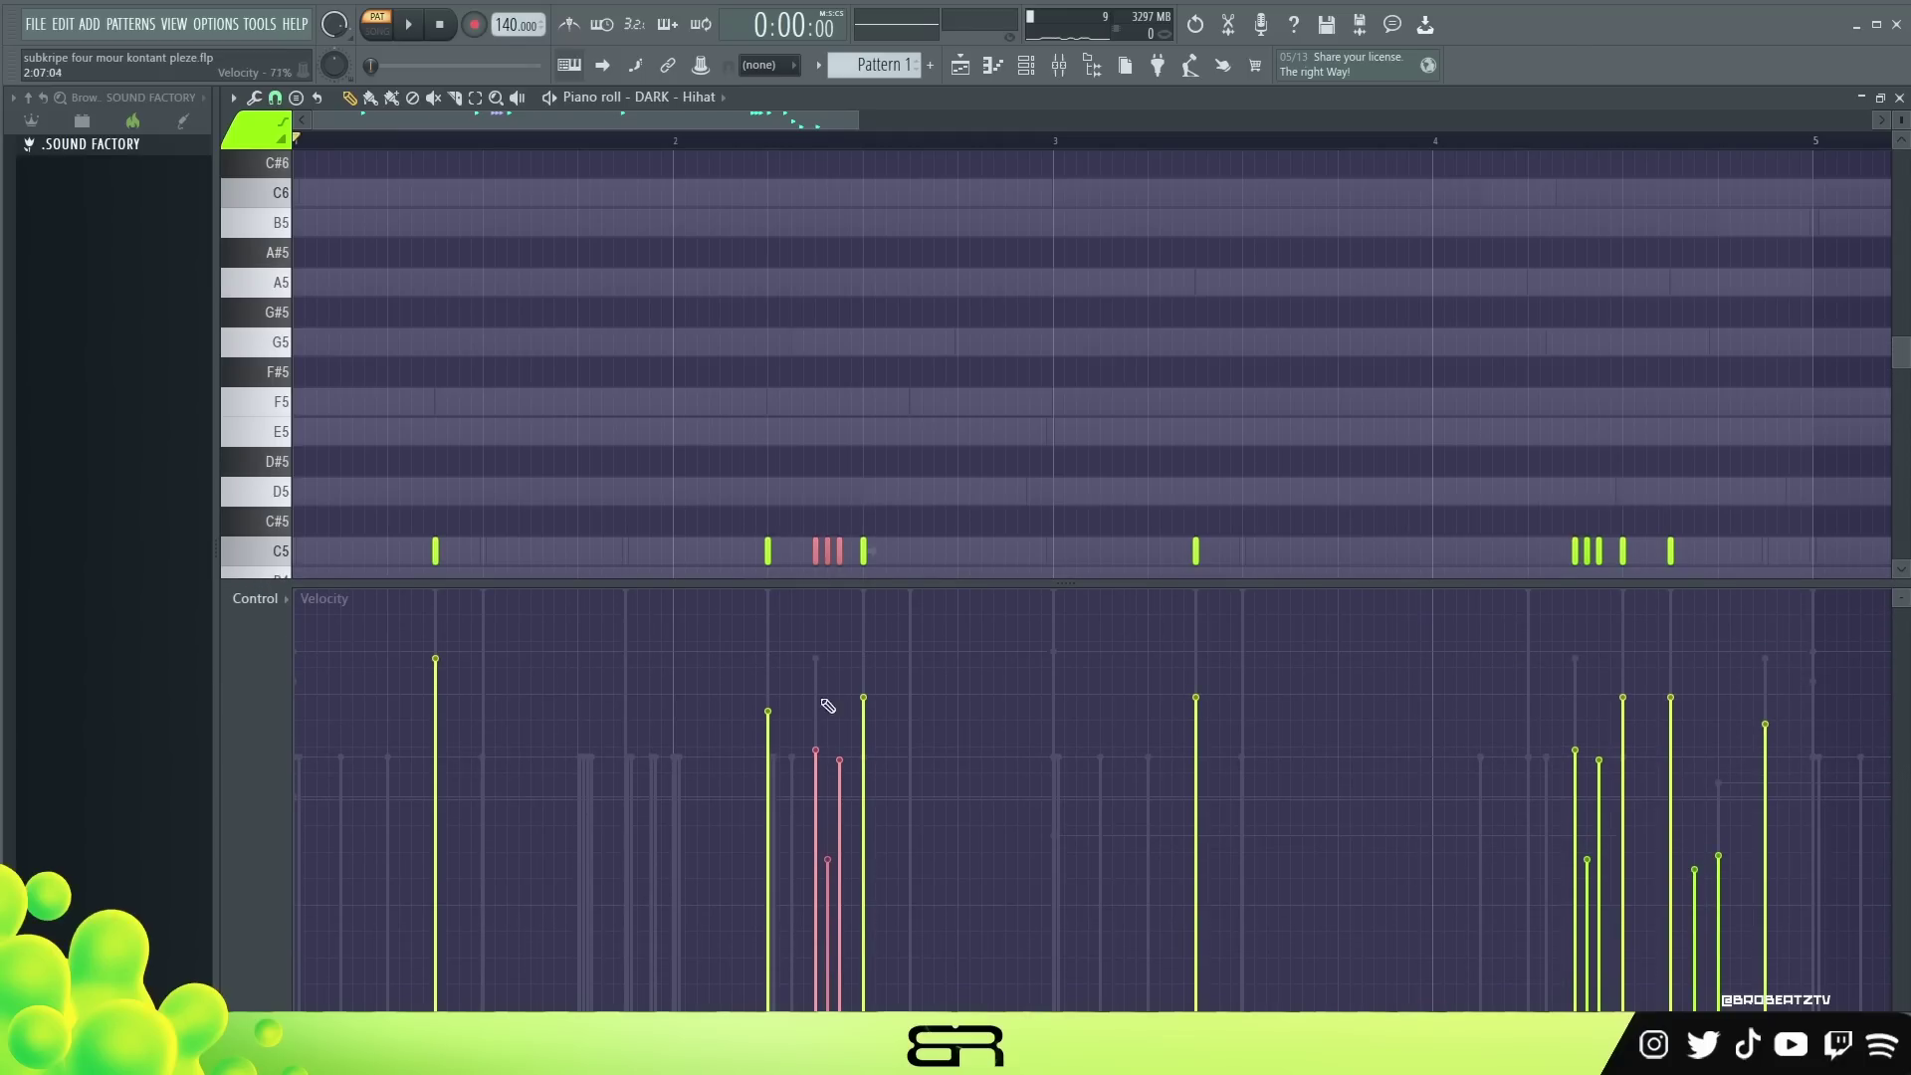
pyautogui.keyDown('alt'); pyautogui.scroll(-3, 844, 816); pyautogui.keyUp('alt')
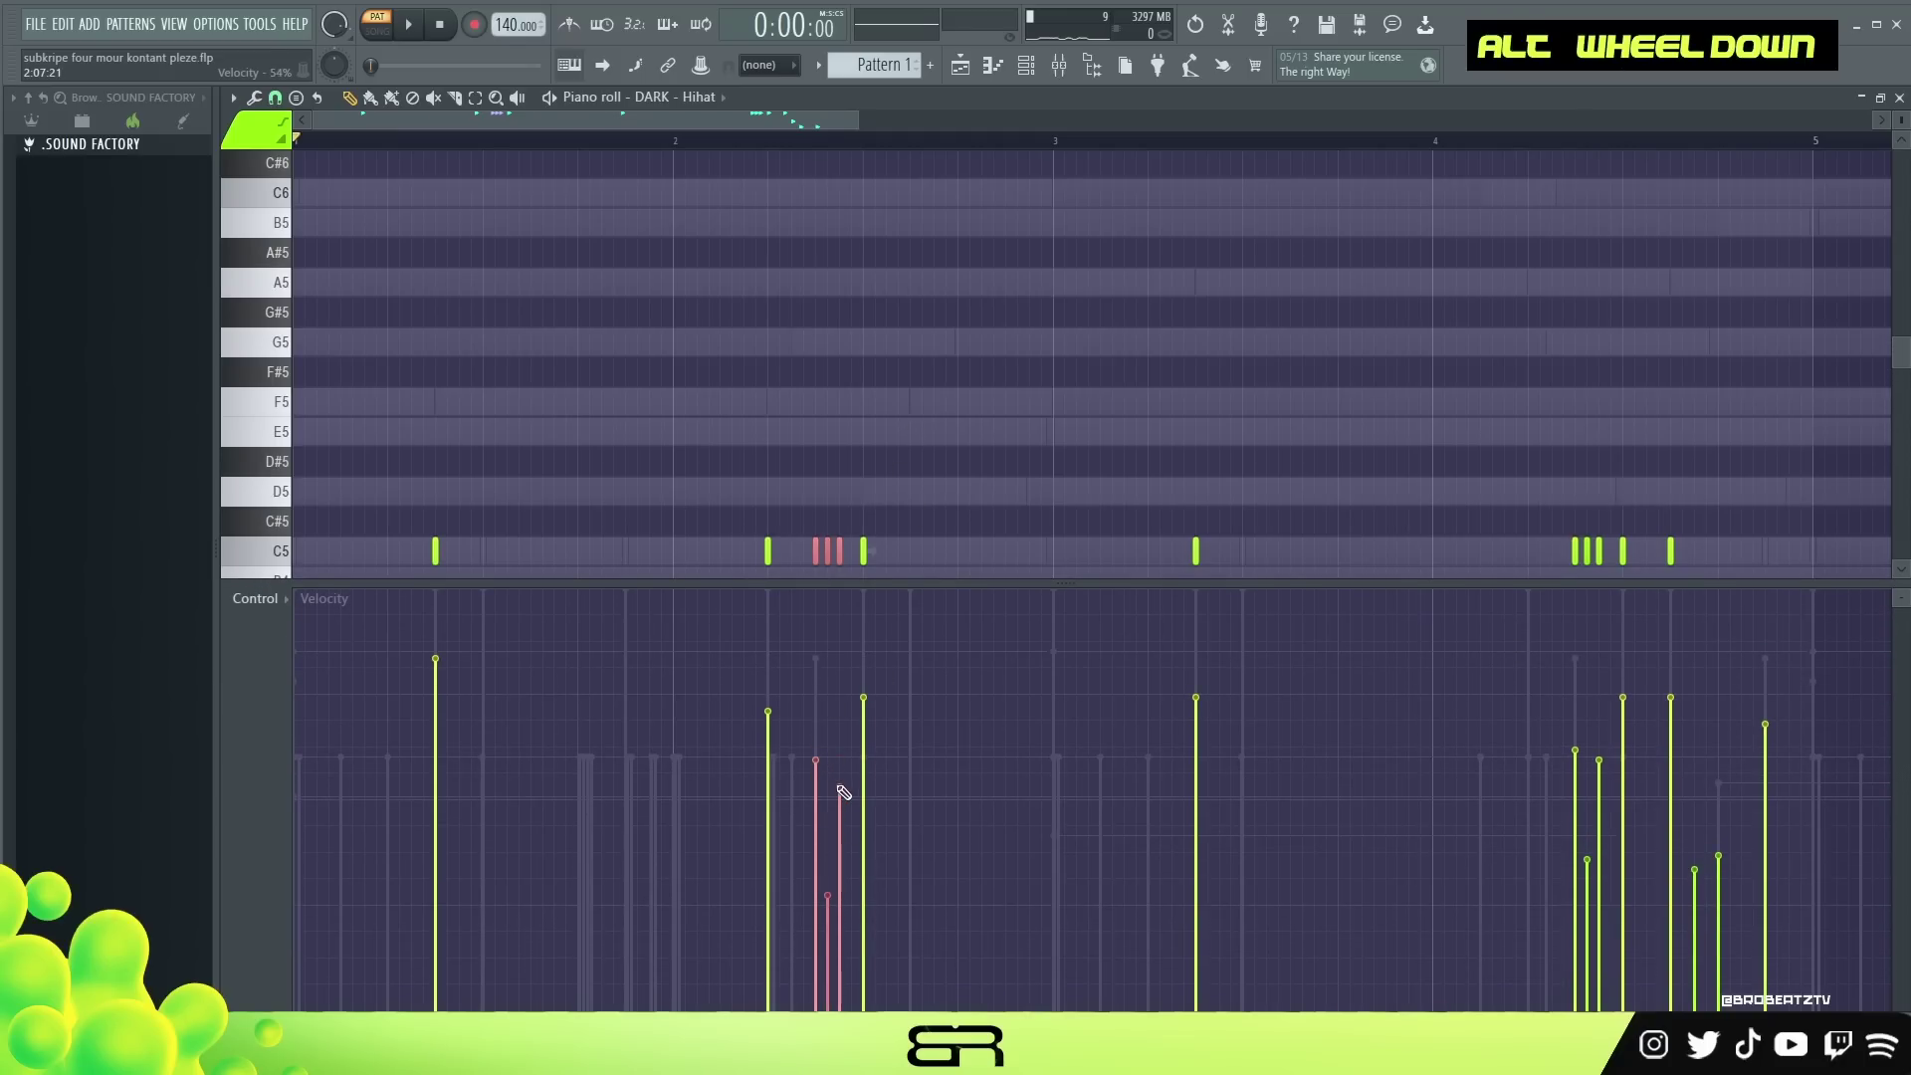
pyautogui.keyDown('alt'); pyautogui.scroll(-2, 845, 804); pyautogui.keyUp('alt')
pyautogui.moveTo(944, 584); pyautogui.dragTo(959, 839)
# Play the pattern and further lower the velocities of bar 2's hi-hat roll and the hit after it.
pyautogui.rightClick(1666, 564)
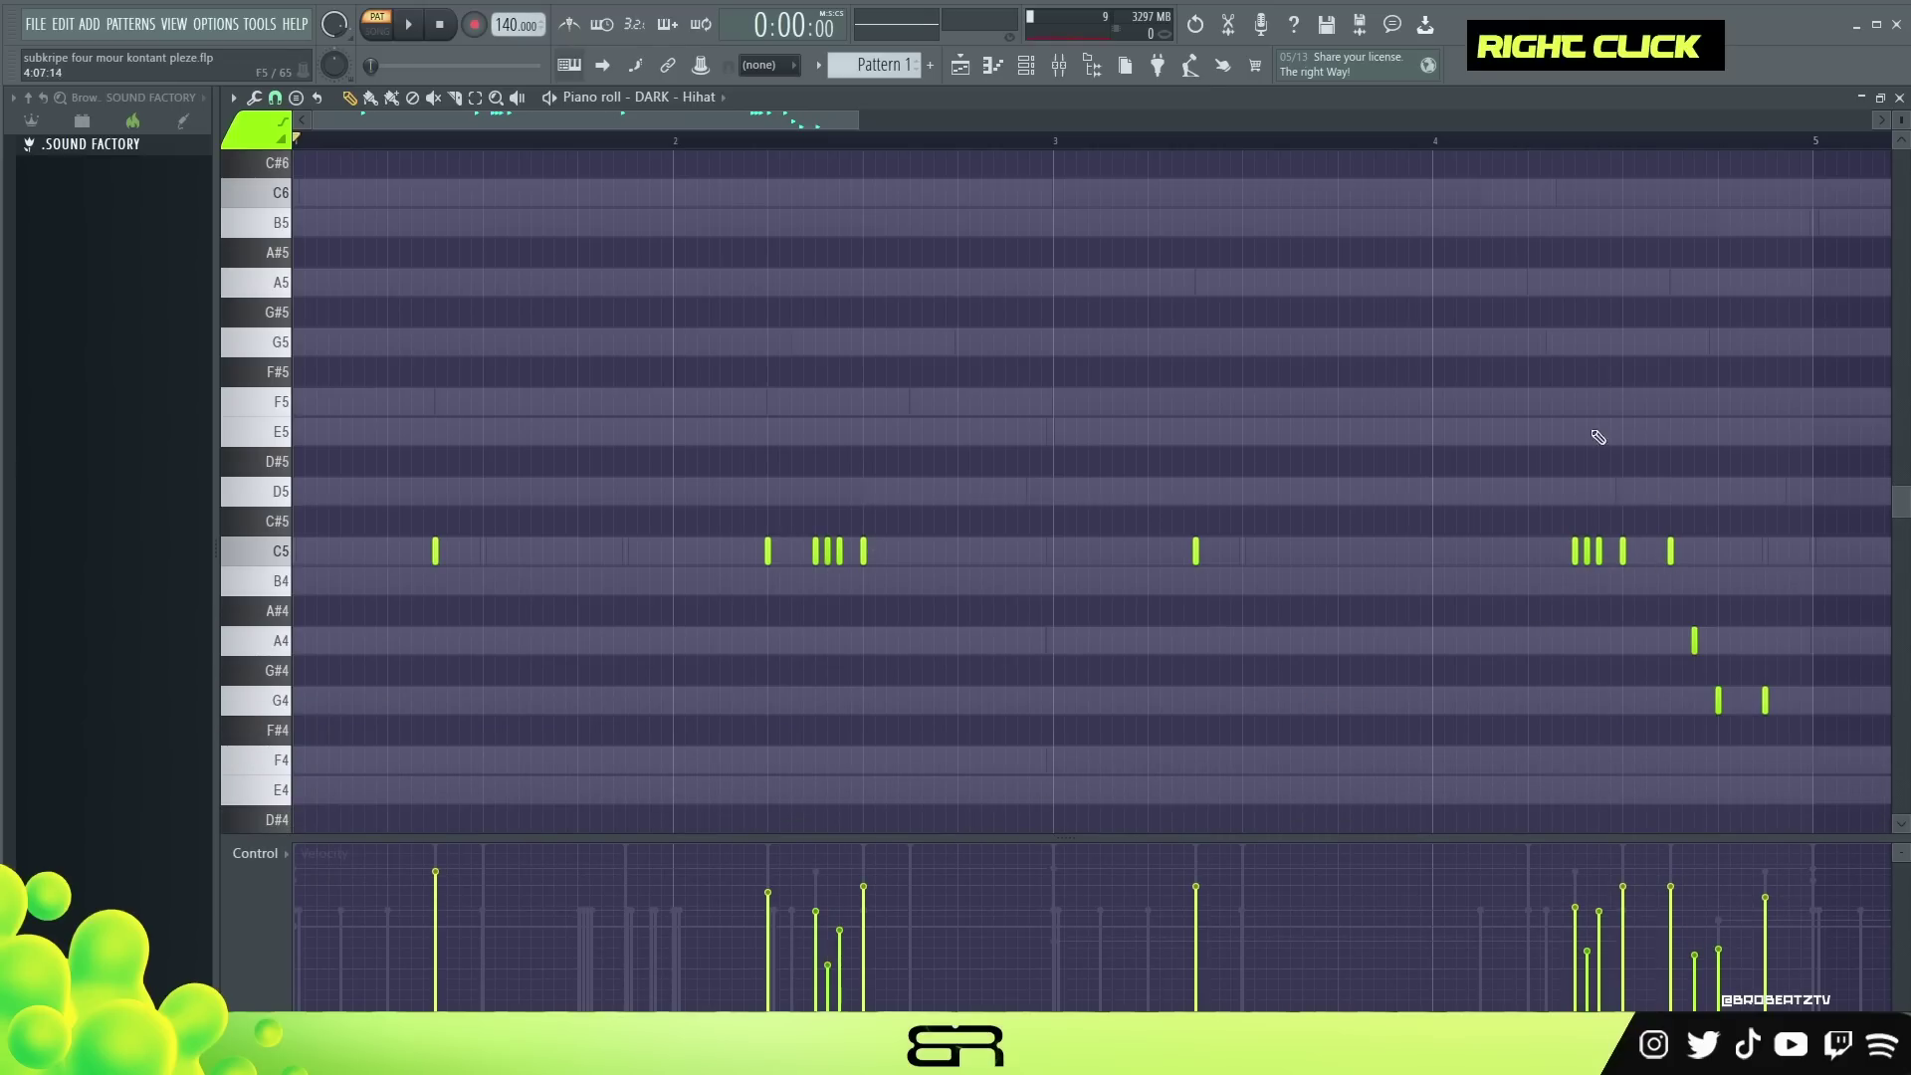
pyautogui.keyDown('ctrl'); pyautogui.moveTo(1527, 418); pyautogui.dragTo(1789, 732); pyautogui.keyUp('ctrl')
pyautogui.rightClick(1780, 696)
pyautogui.press('space')
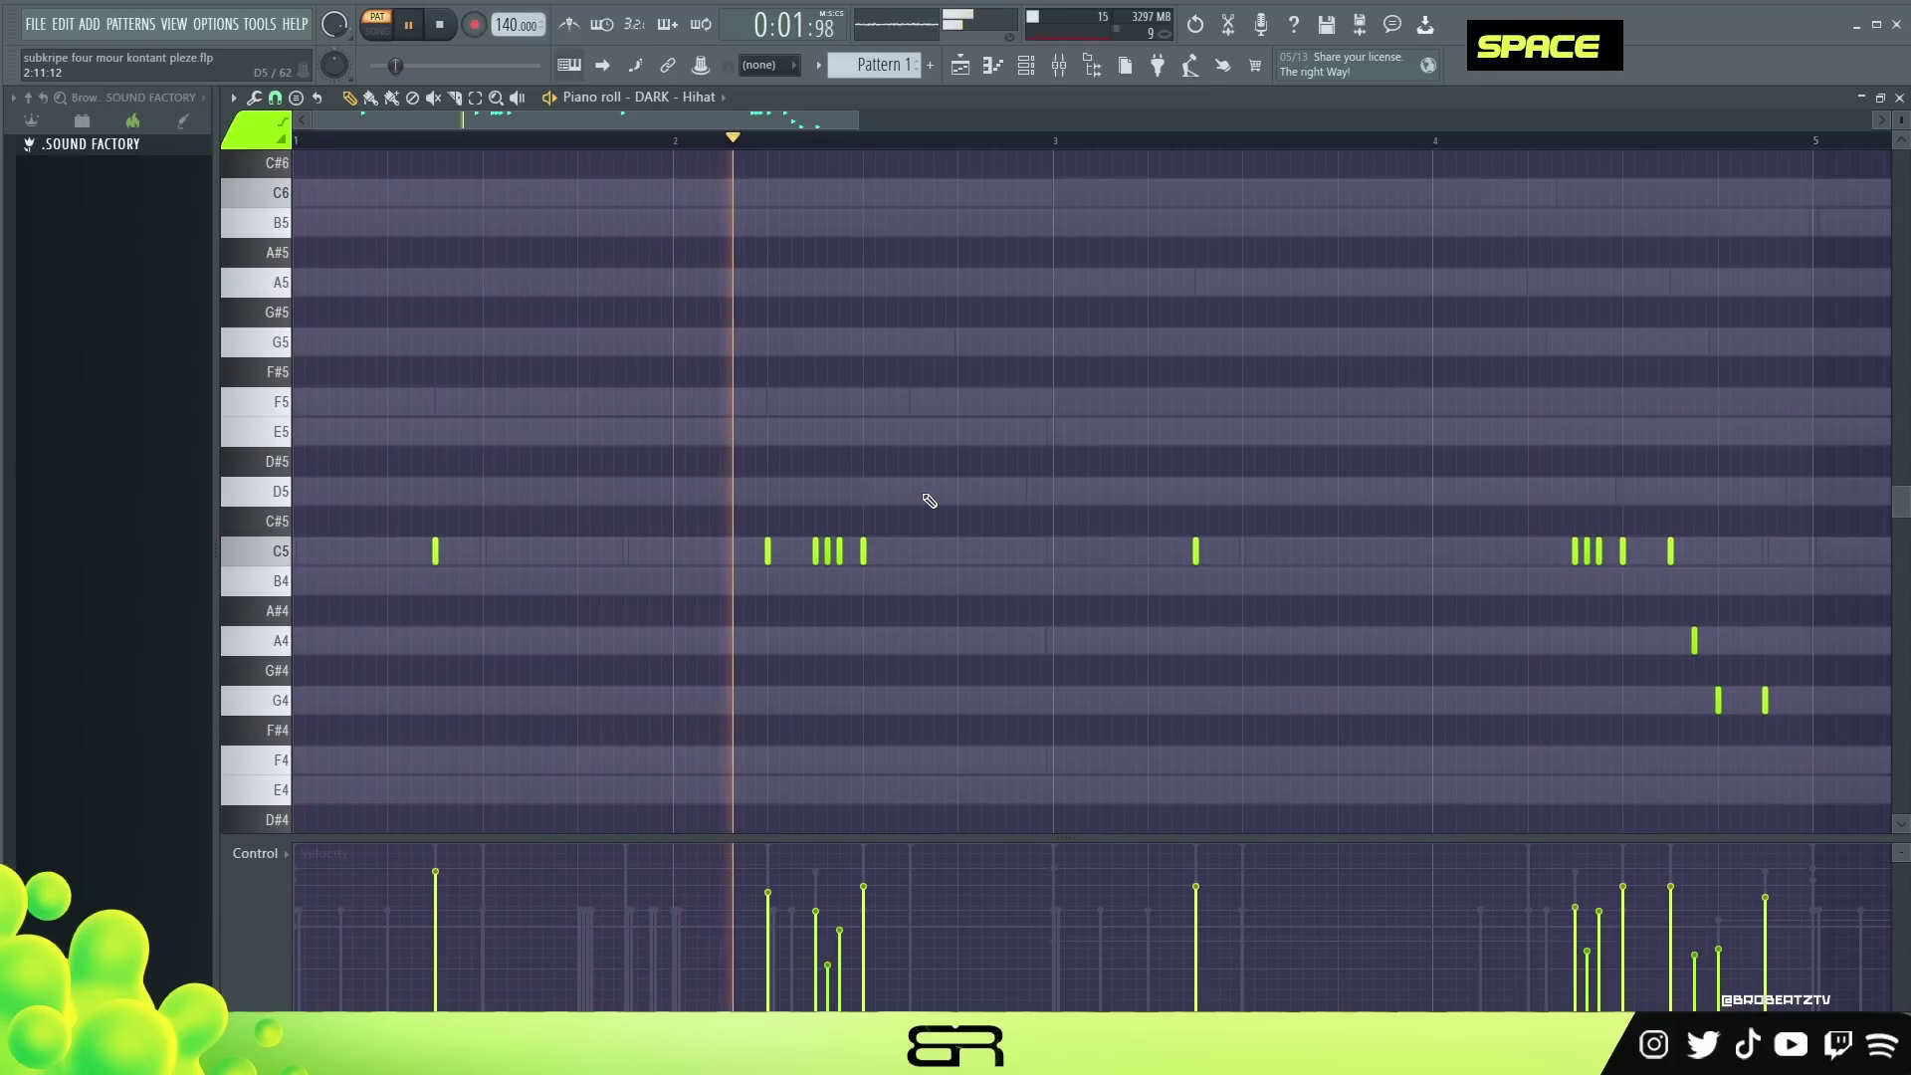
pyautogui.keyDown('ctrl'); pyautogui.moveTo(874, 522); pyautogui.dragTo(811, 572); pyautogui.keyUp('ctrl')
pyautogui.keyDown('alt'); pyautogui.scroll(-3, 862, 554); pyautogui.keyUp('alt')
pyautogui.keyDown('ctrl'); pyautogui.click(857, 554); pyautogui.keyUp('ctrl')
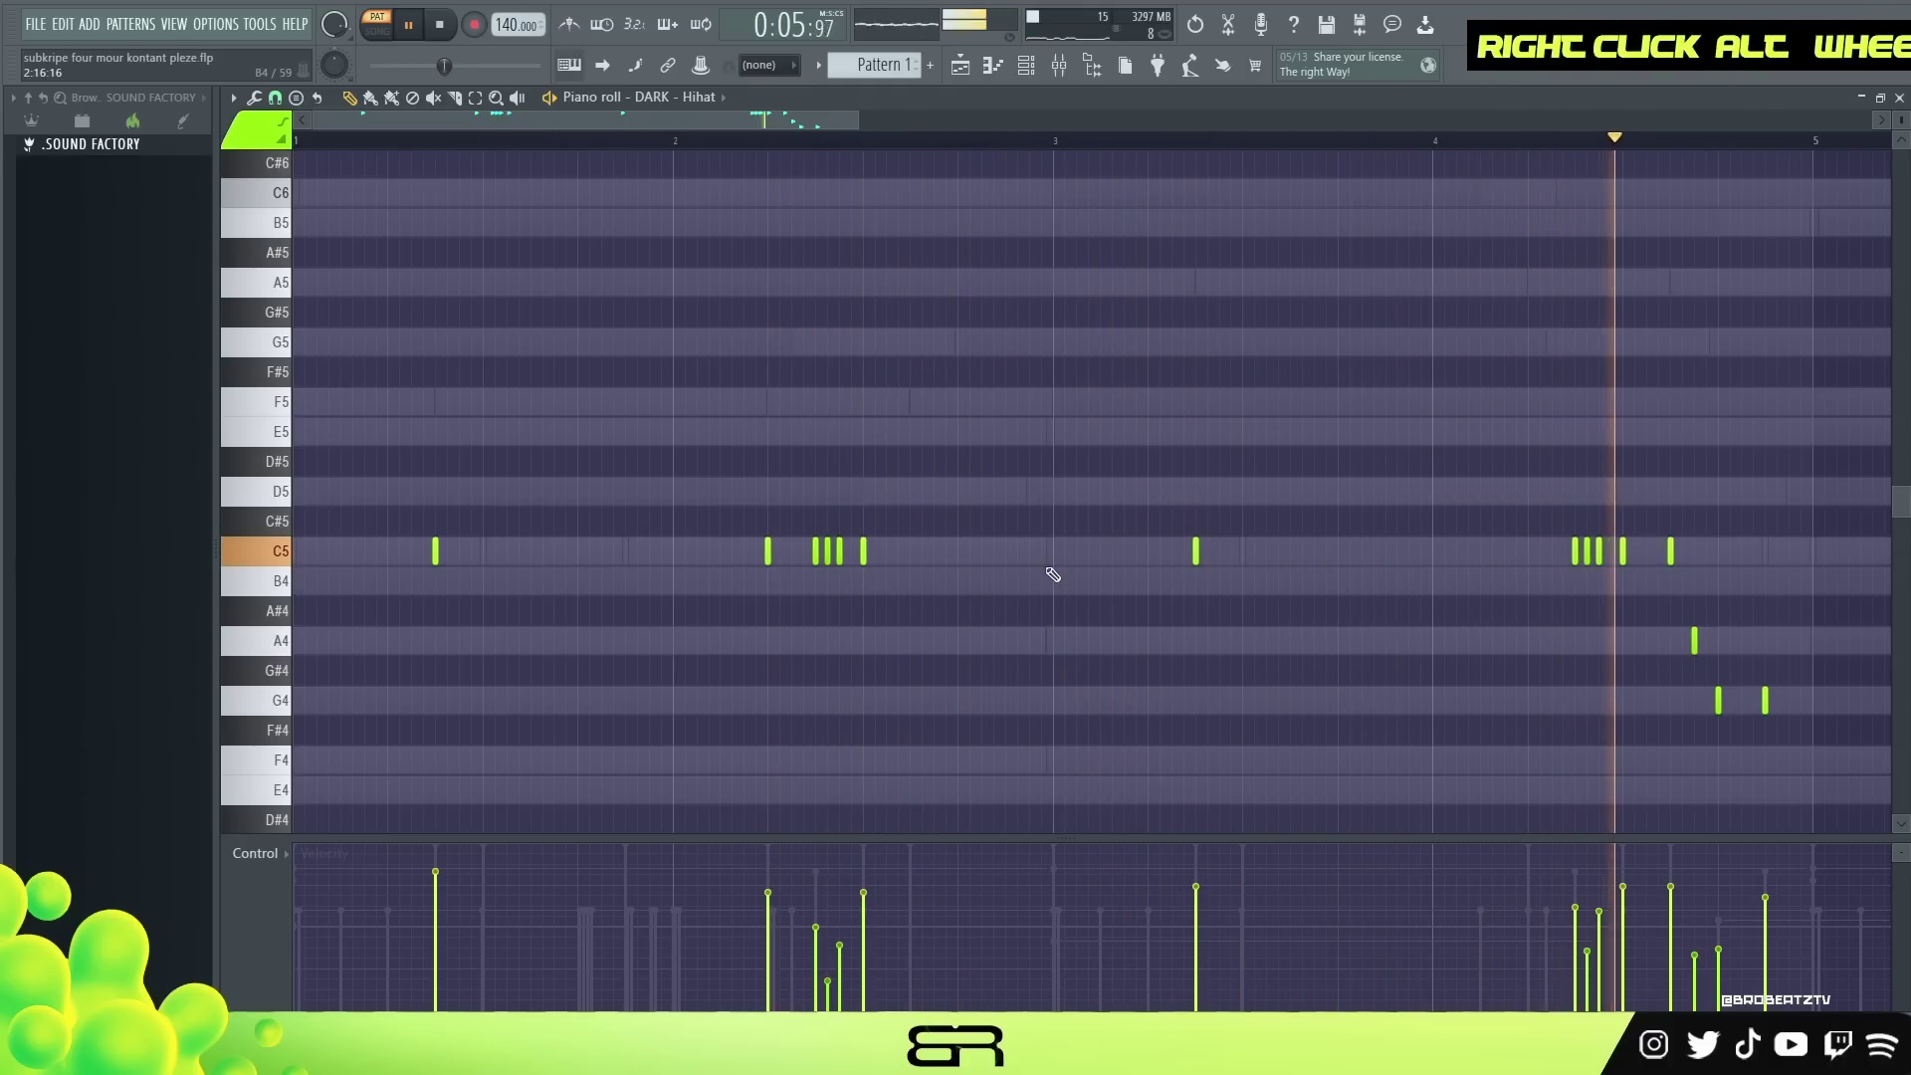
# Slightly lower the velocities of bar 4's A4 hit and first G4 hit.
pyautogui.keyDown('ctrl'); pyautogui.moveTo(1668, 595); pyautogui.dragTo(1751, 714); pyautogui.keyUp('ctrl')
pyautogui.scroll(-2, 1752, 713)
pyautogui.press('space')
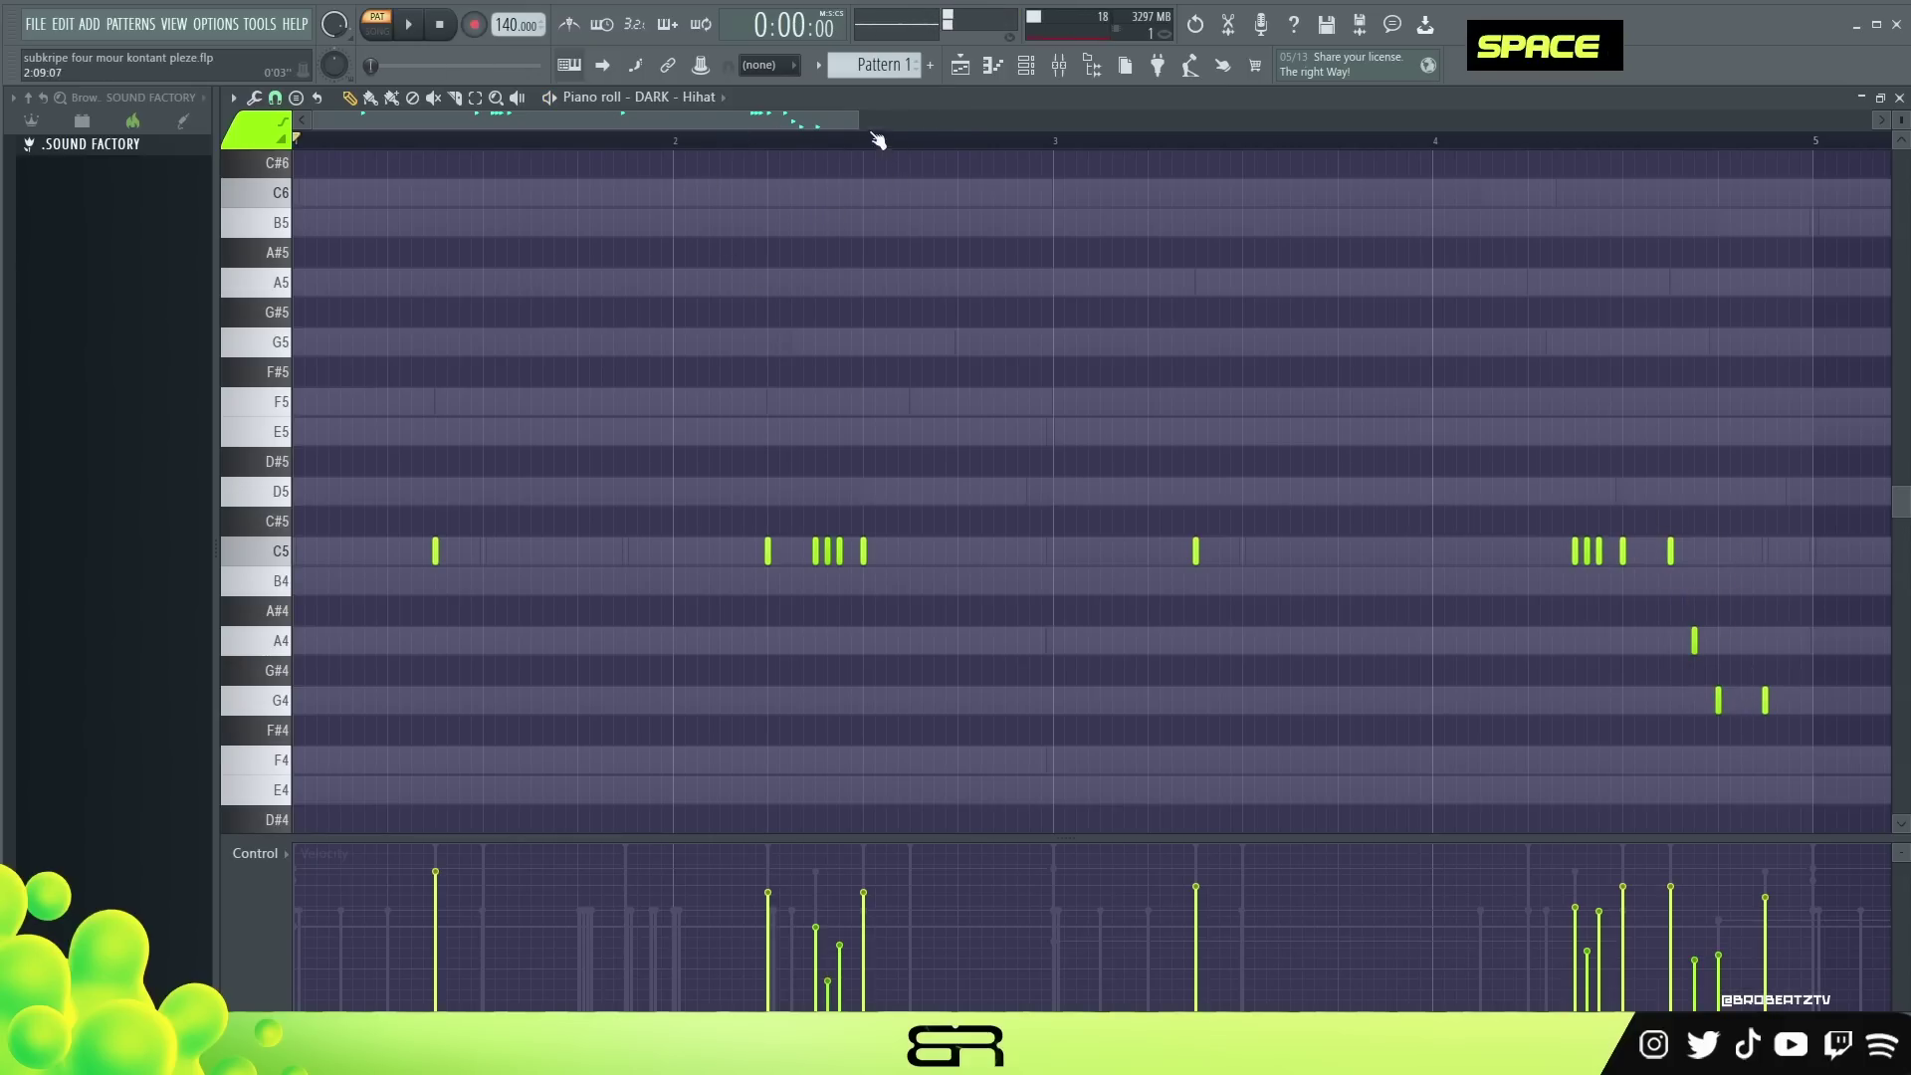
# Duplicate all the hi-hat hits of bars 1 to 4 into bars 5 to 8.
pyautogui.press('space')
pyautogui.hotkey('ctrl', 'a')
pyautogui.moveTo(862, 122); pyautogui.dragTo(1434, 121)
pyautogui.hotkey('ctrl', 'b')
pyautogui.rightClick(1190, 648)
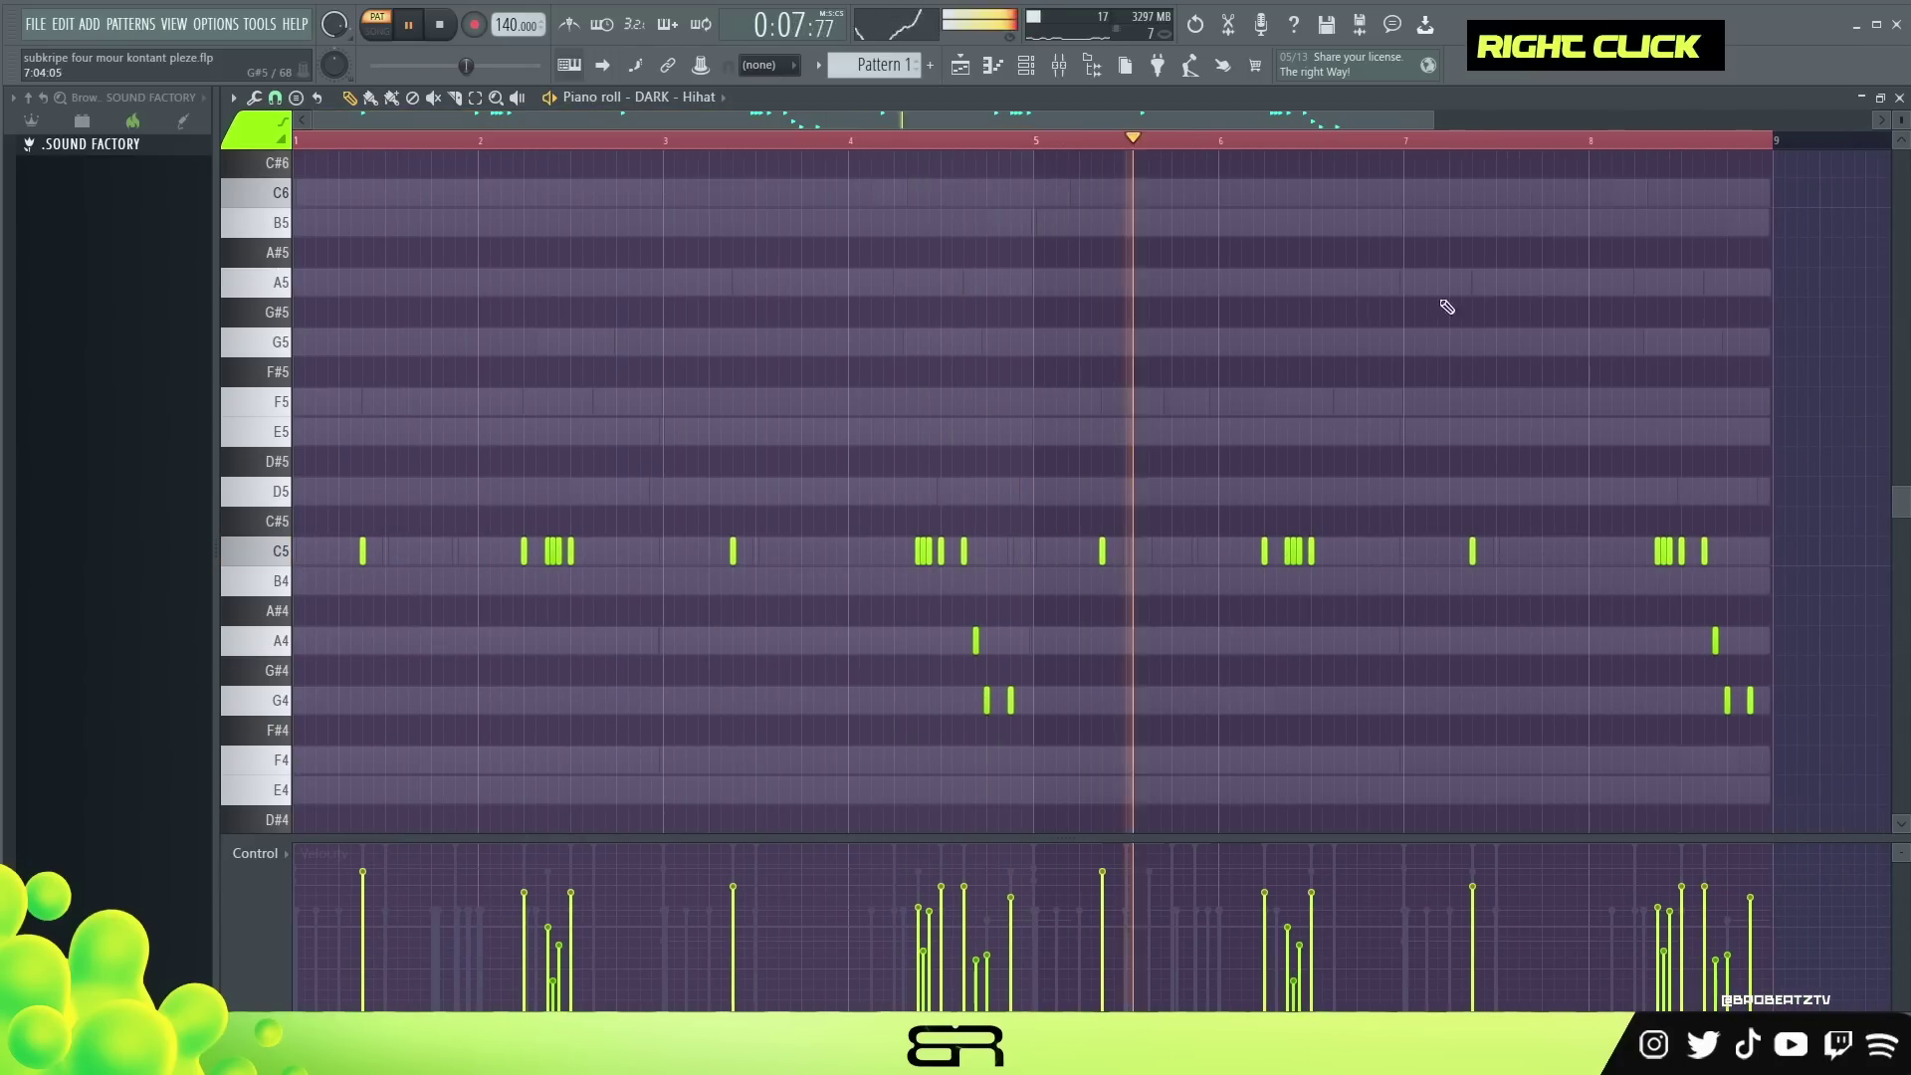
# Add C5 hi-hat hits on steps 5 and 9 of bar 5 and listen to them.
pyautogui.click(1078, 550)
pyautogui.click(1126, 551)
pyautogui.scroll(4, 1200, 458)
pyautogui.press('space')
pyautogui.keyDown('ctrl'); pyautogui.moveTo(911, 512); pyautogui.dragTo(1063, 607); pyautogui.keyUp('ctrl')
pyautogui.press('space')
# Add a four-hit half-step A4 roll from bar 5 step 11 and a B4 hit on step 13, adjusting their velocities.
pyautogui.click(1087, 640)
pyautogui.click(1101, 641)
pyautogui.click(1113, 641)
pyautogui.click(1126, 641)
pyautogui.moveTo(1084, 942)
pyautogui.mouseDown()
pyautogui.moveTo(1145, 941)
pyautogui.moveTo(1087, 951)
pyautogui.mouseUp()
pyautogui.click(1138, 581)
pyautogui.press('space')
pyautogui.press('space')
pyautogui.click(1138, 930)
# Undo the last stray edit and replay the section around bar 5's hi-hat roll.
pyautogui.keyDown('ctrl'); pyautogui.rightClick(1269, 427); pyautogui.keyUp('ctrl')
pyautogui.click(1162, 140)
pyautogui.rightClick(1306, 437)
pyautogui.hotkey('ctrl', 'z')
pyautogui.press('space')
pyautogui.press('space')
pyautogui.doubleClick(980, 141)
pyautogui.press('space')
# Review the drum channels' steps in the channel rack and play the whole eight-bar loop.
pyautogui.press('F6')
pyautogui.moveTo(914, 216); pyautogui.dragTo(928, 304)
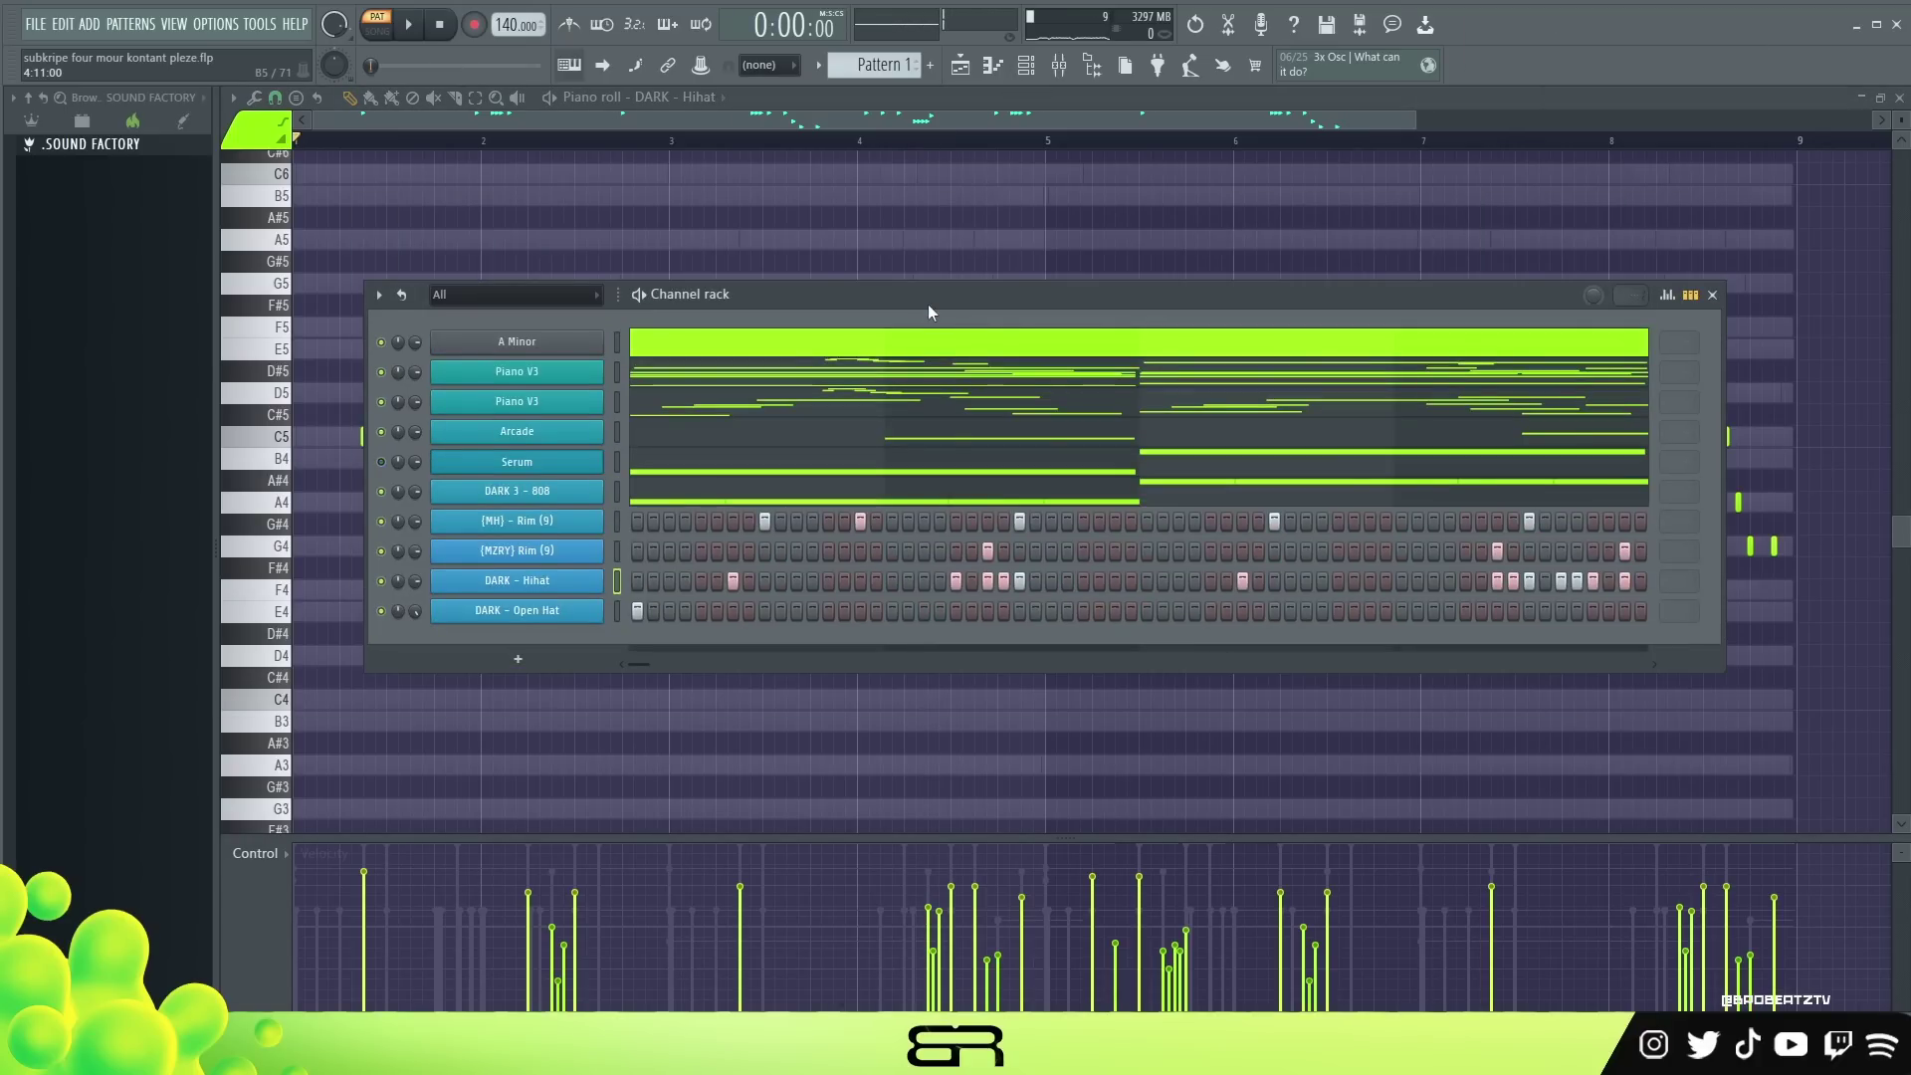
pyautogui.moveTo(880, 301); pyautogui.dragTo(829, 331)
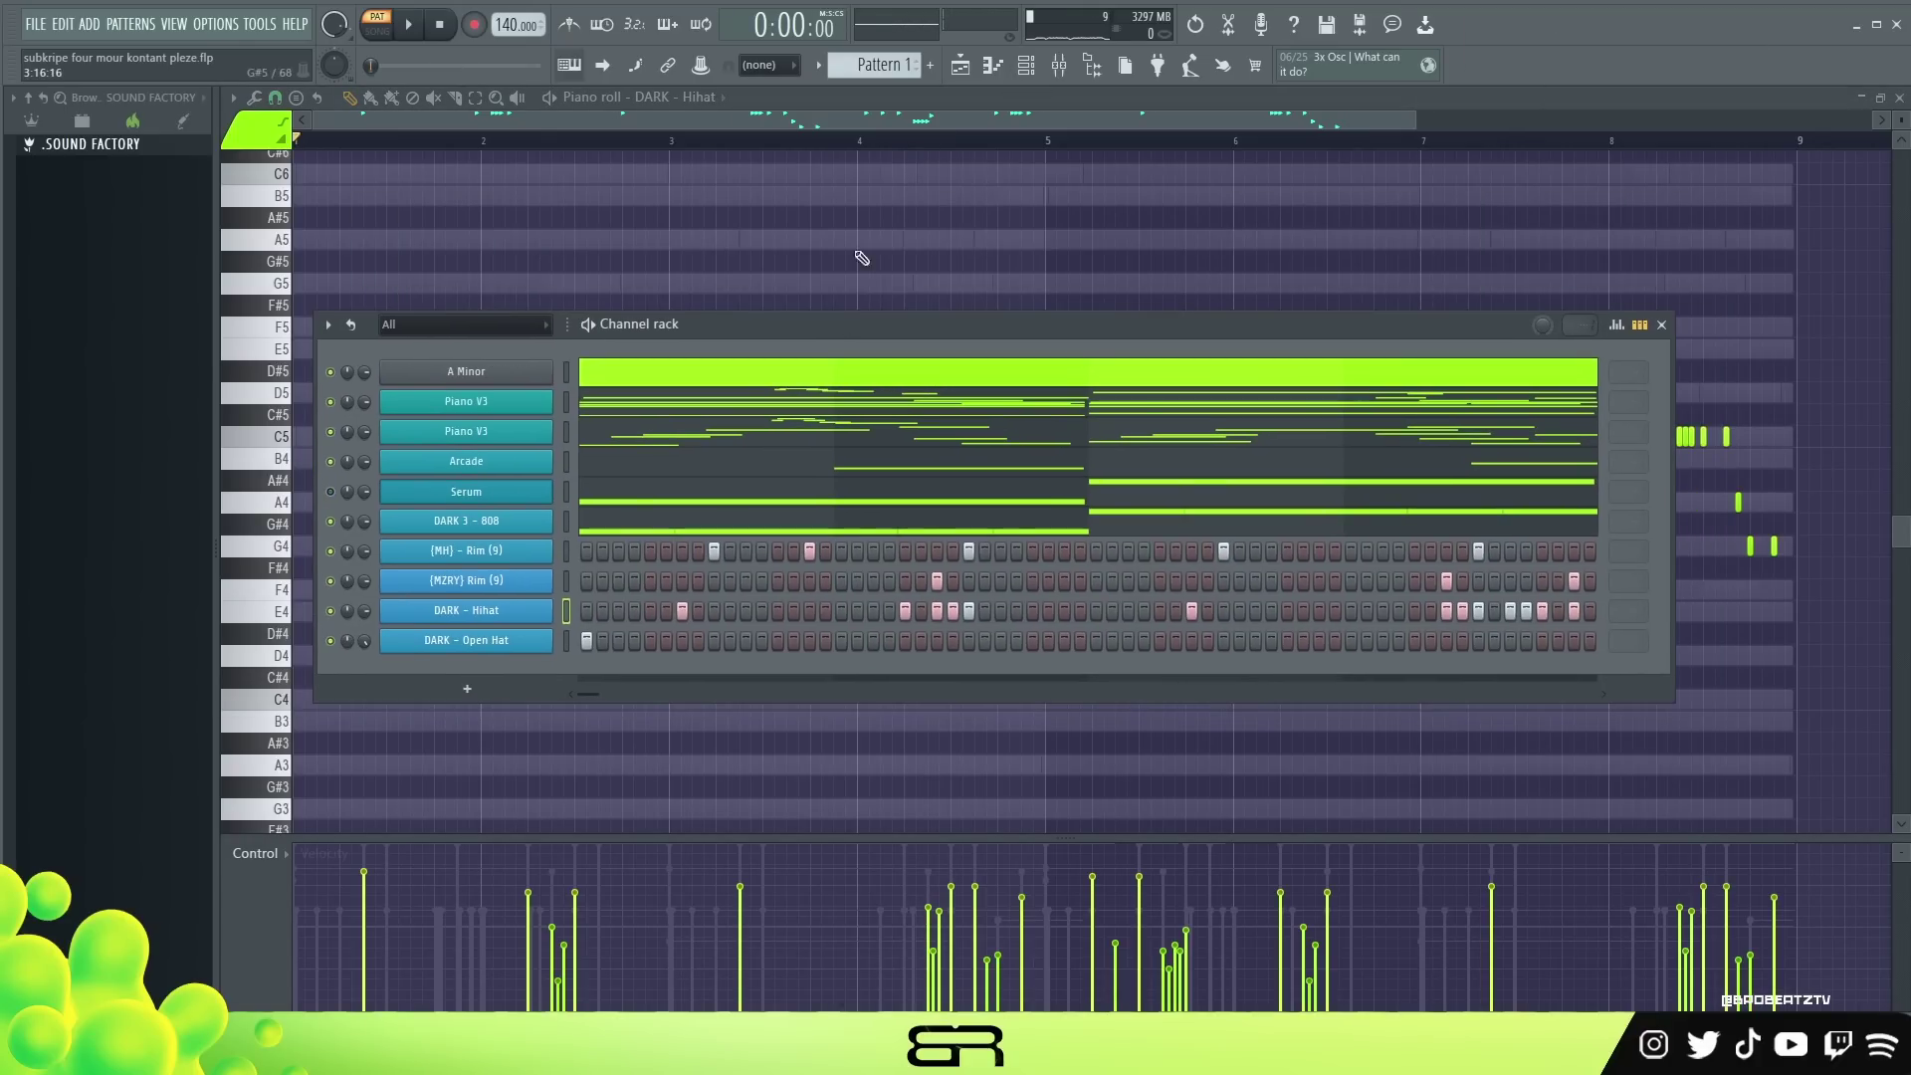
pyautogui.press('F6')
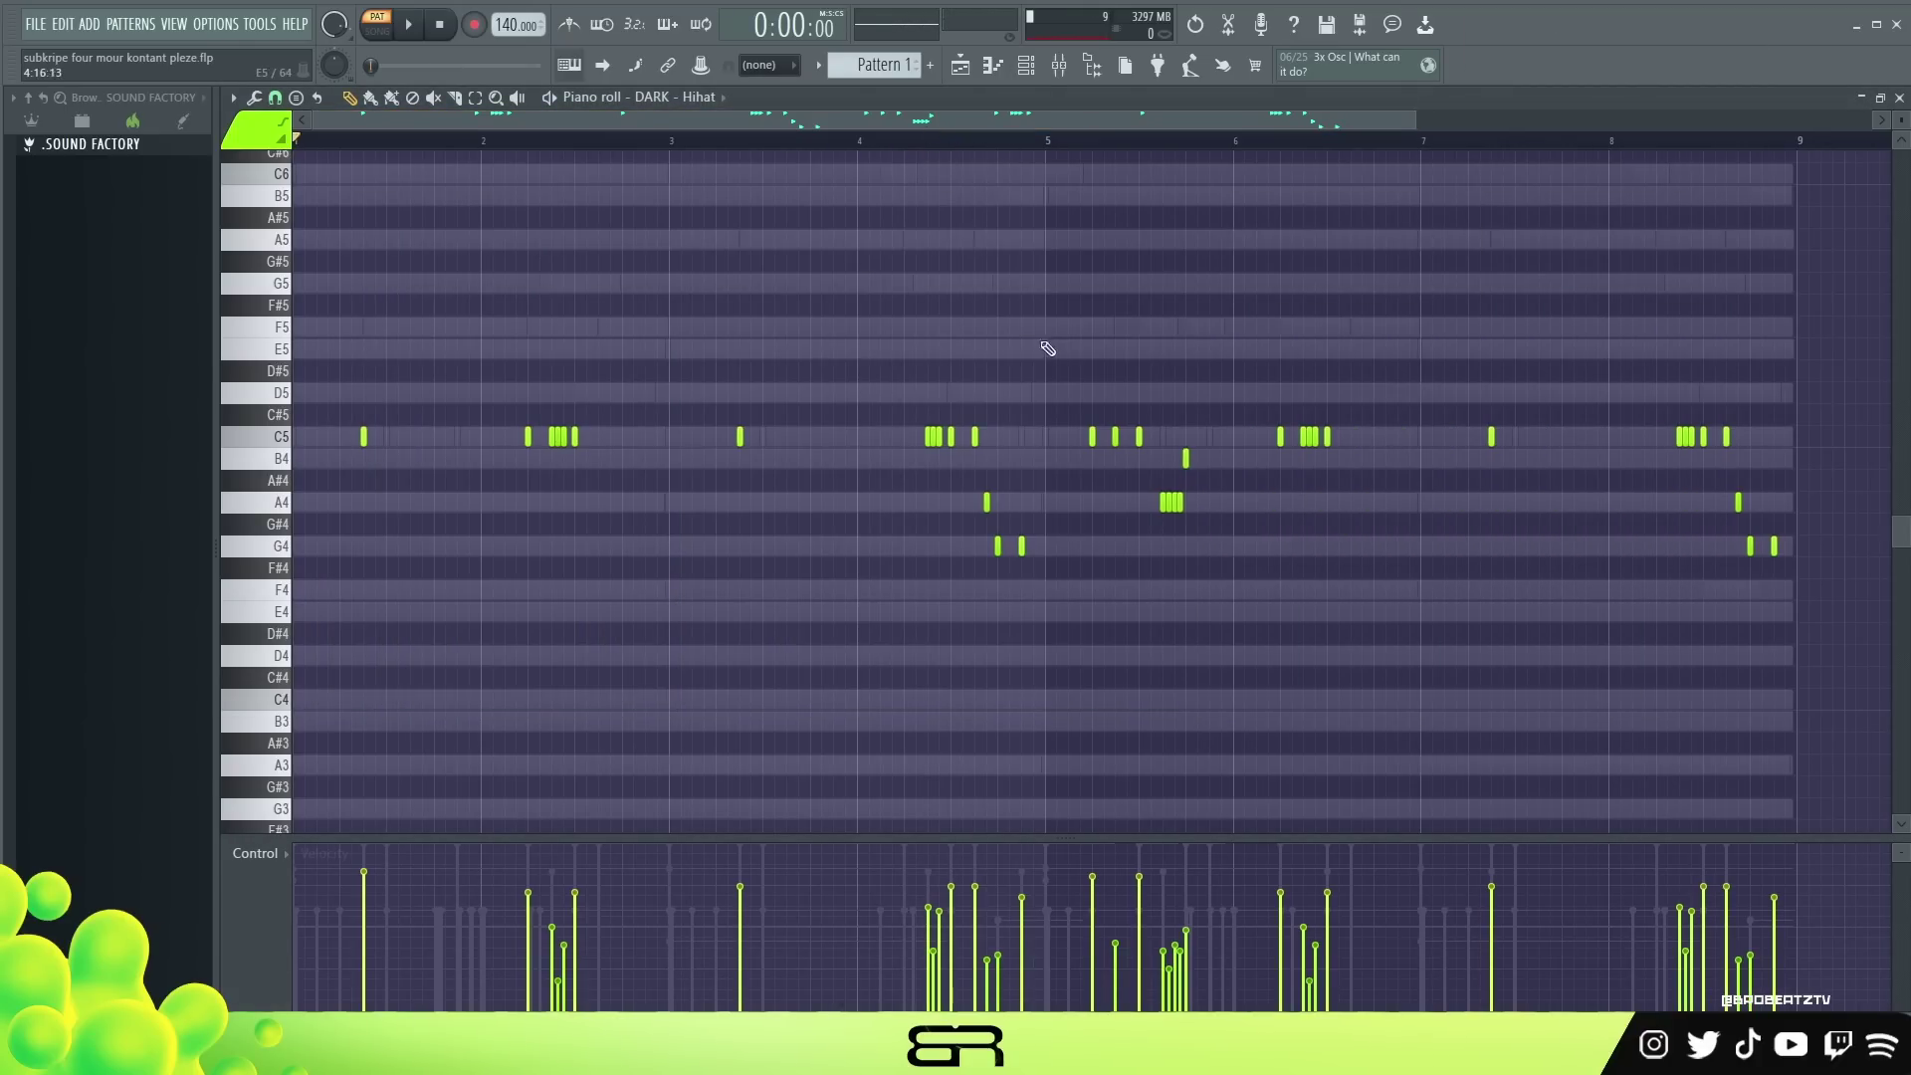
pyautogui.scroll(3, 1048, 349)
pyautogui.rightClick(1237, 381)
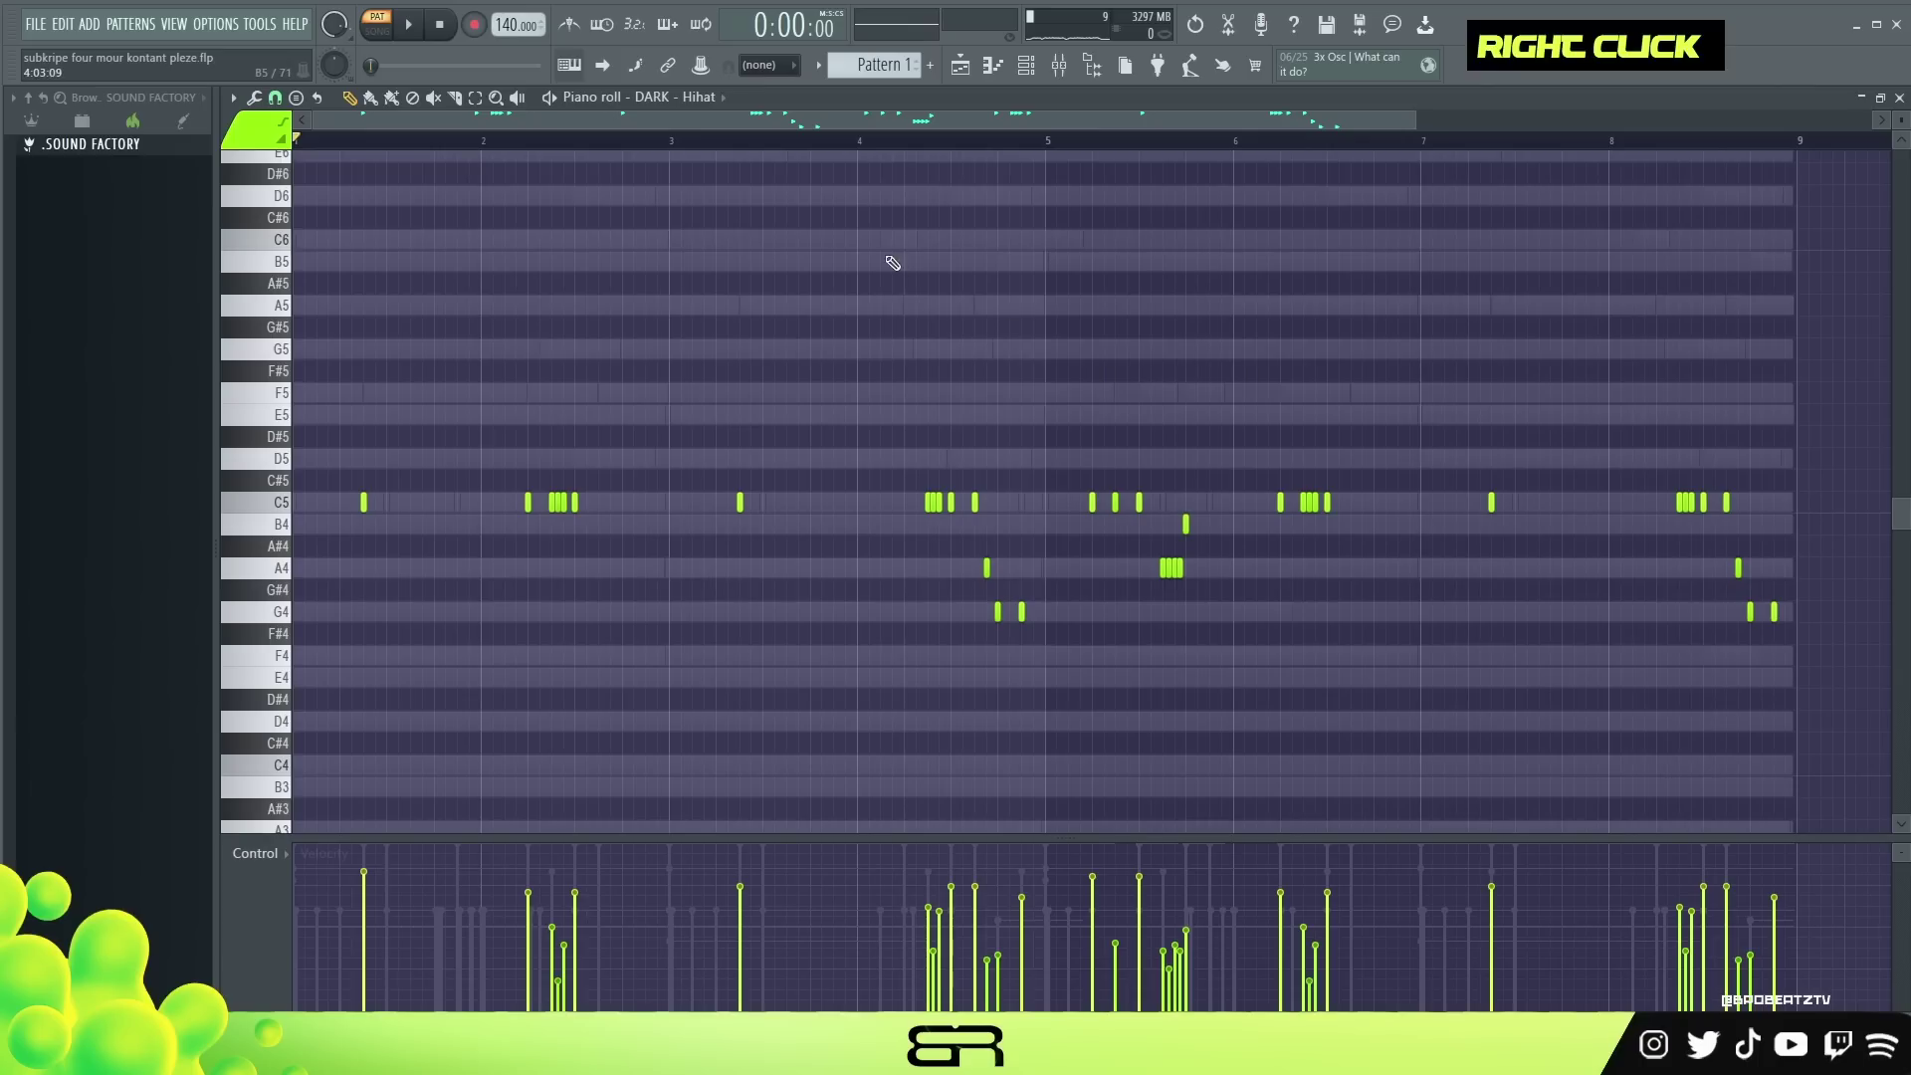
pyautogui.press('space')
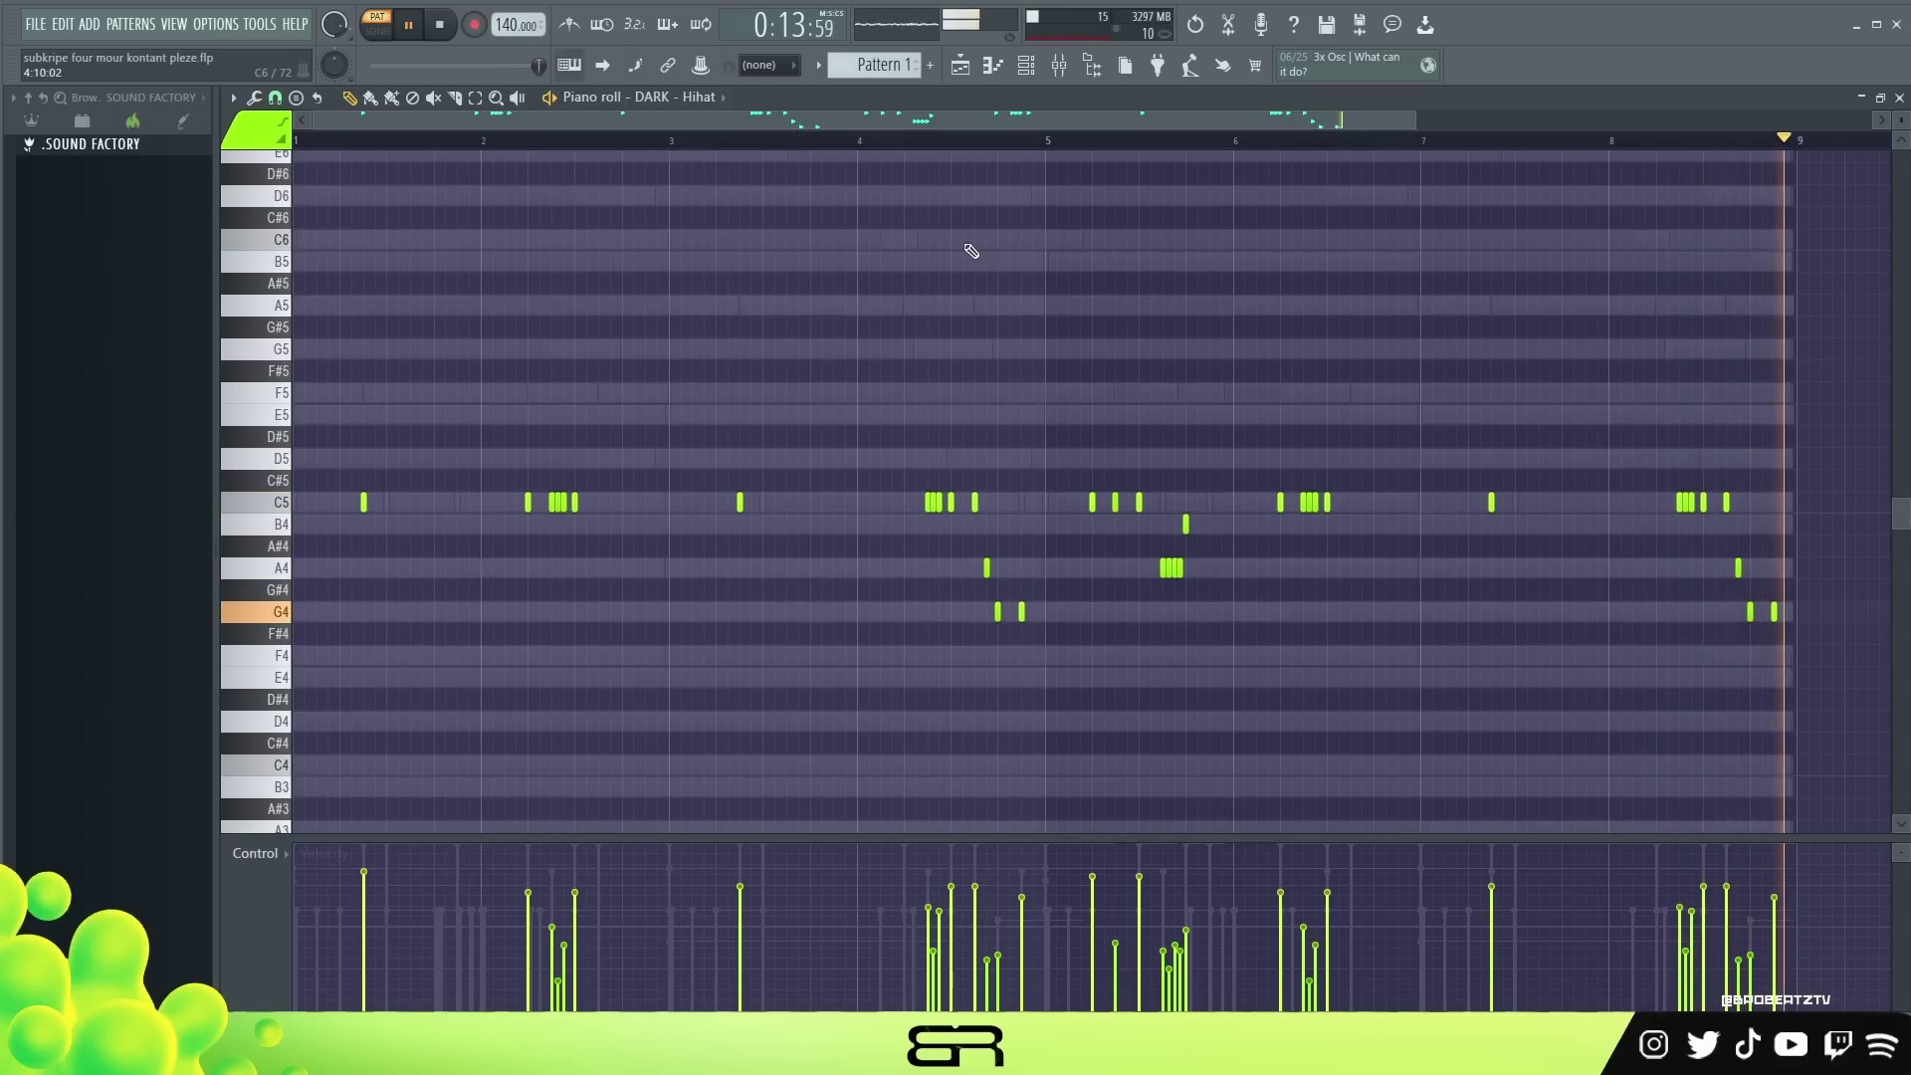
pyautogui.press('space')
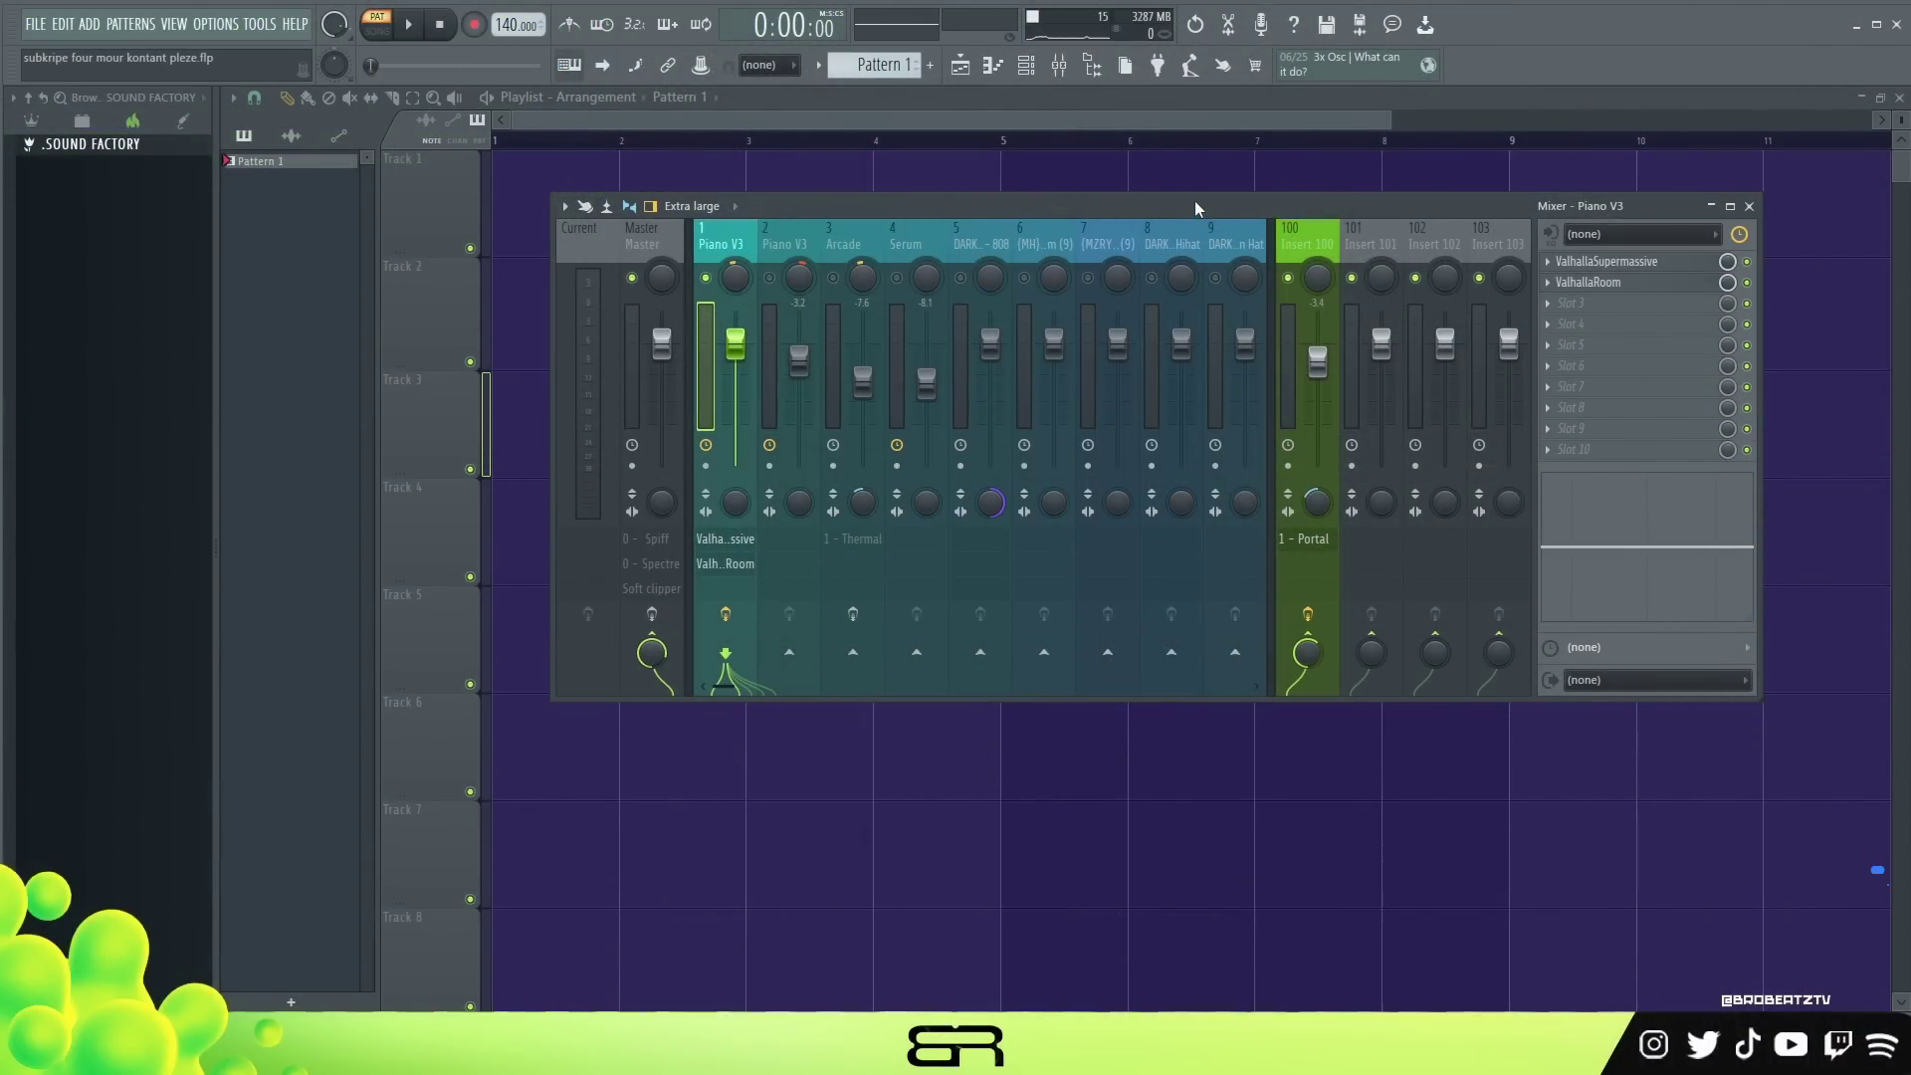
# Inspect the ValhallaSupermassive and ValhallaRoom settings on the Piano V3 mixer track.
pyautogui.click(981, 246)
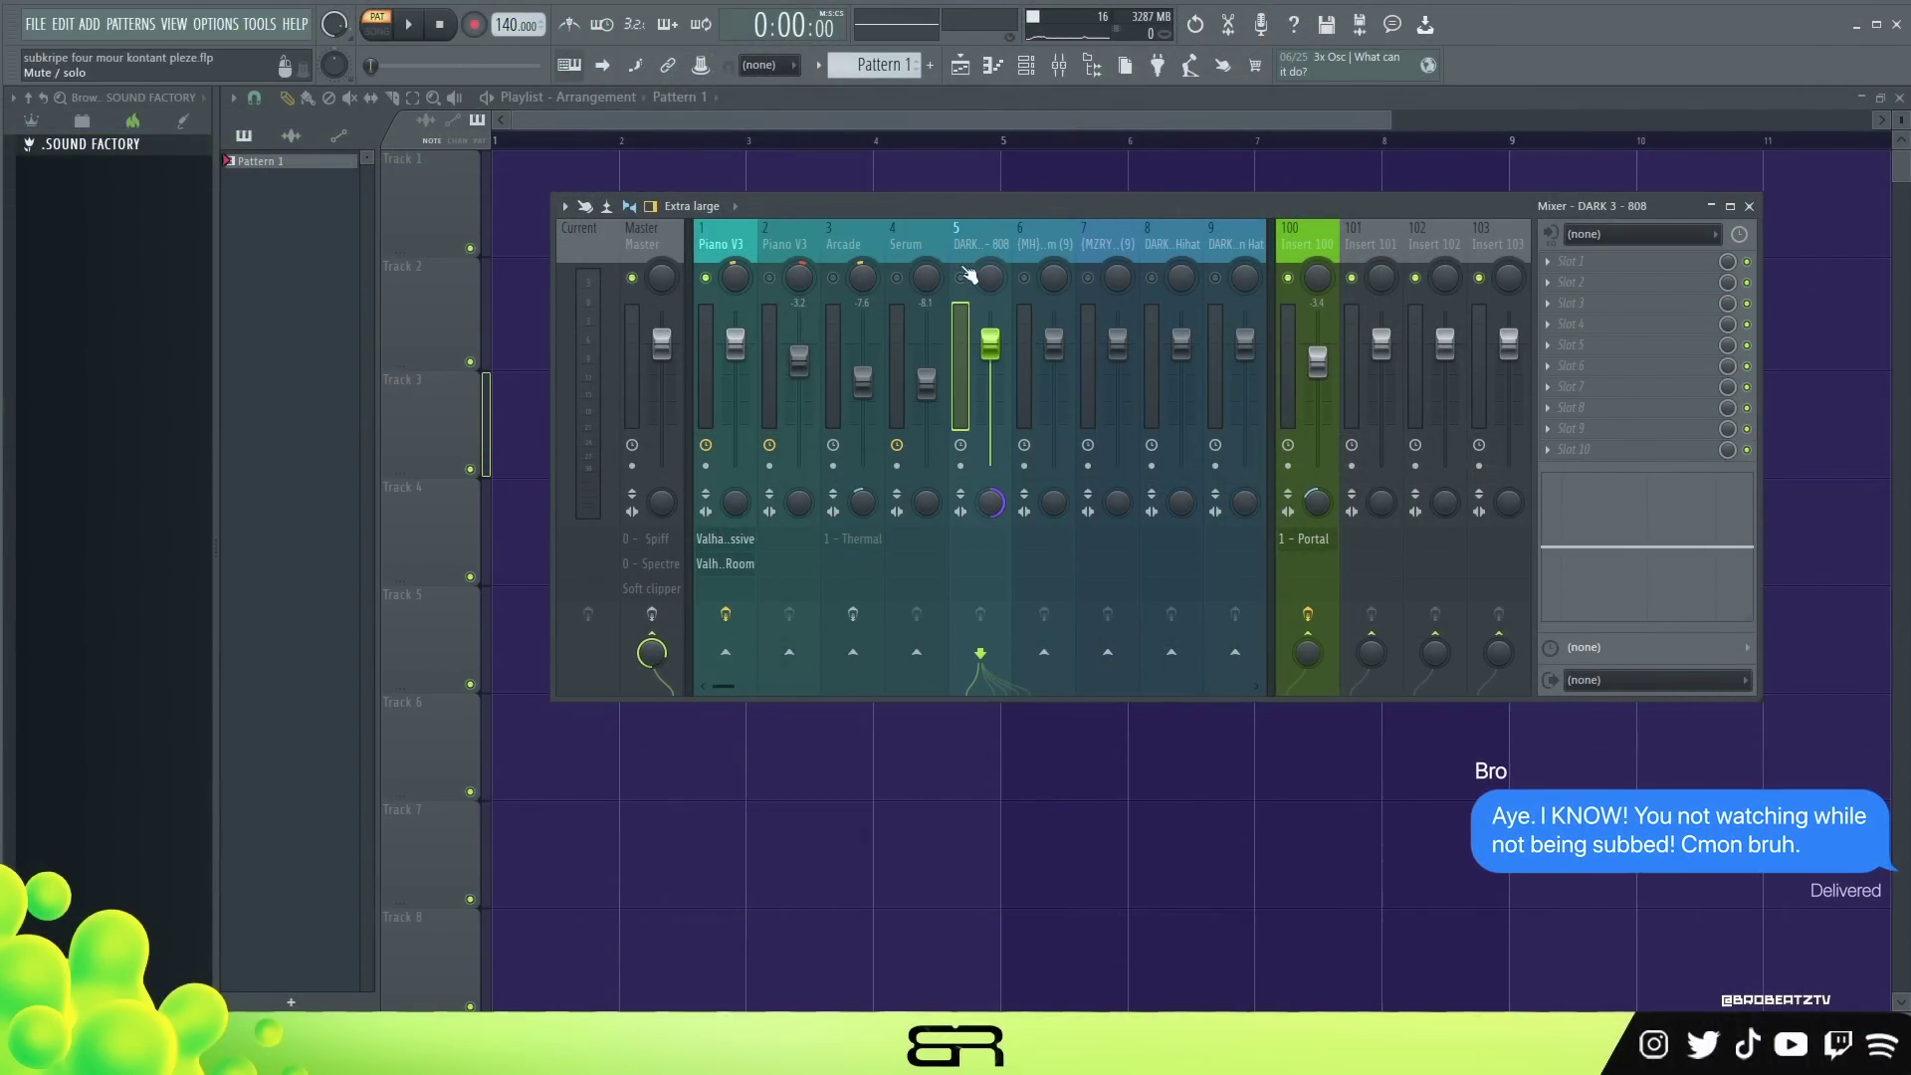
pyautogui.click(739, 249)
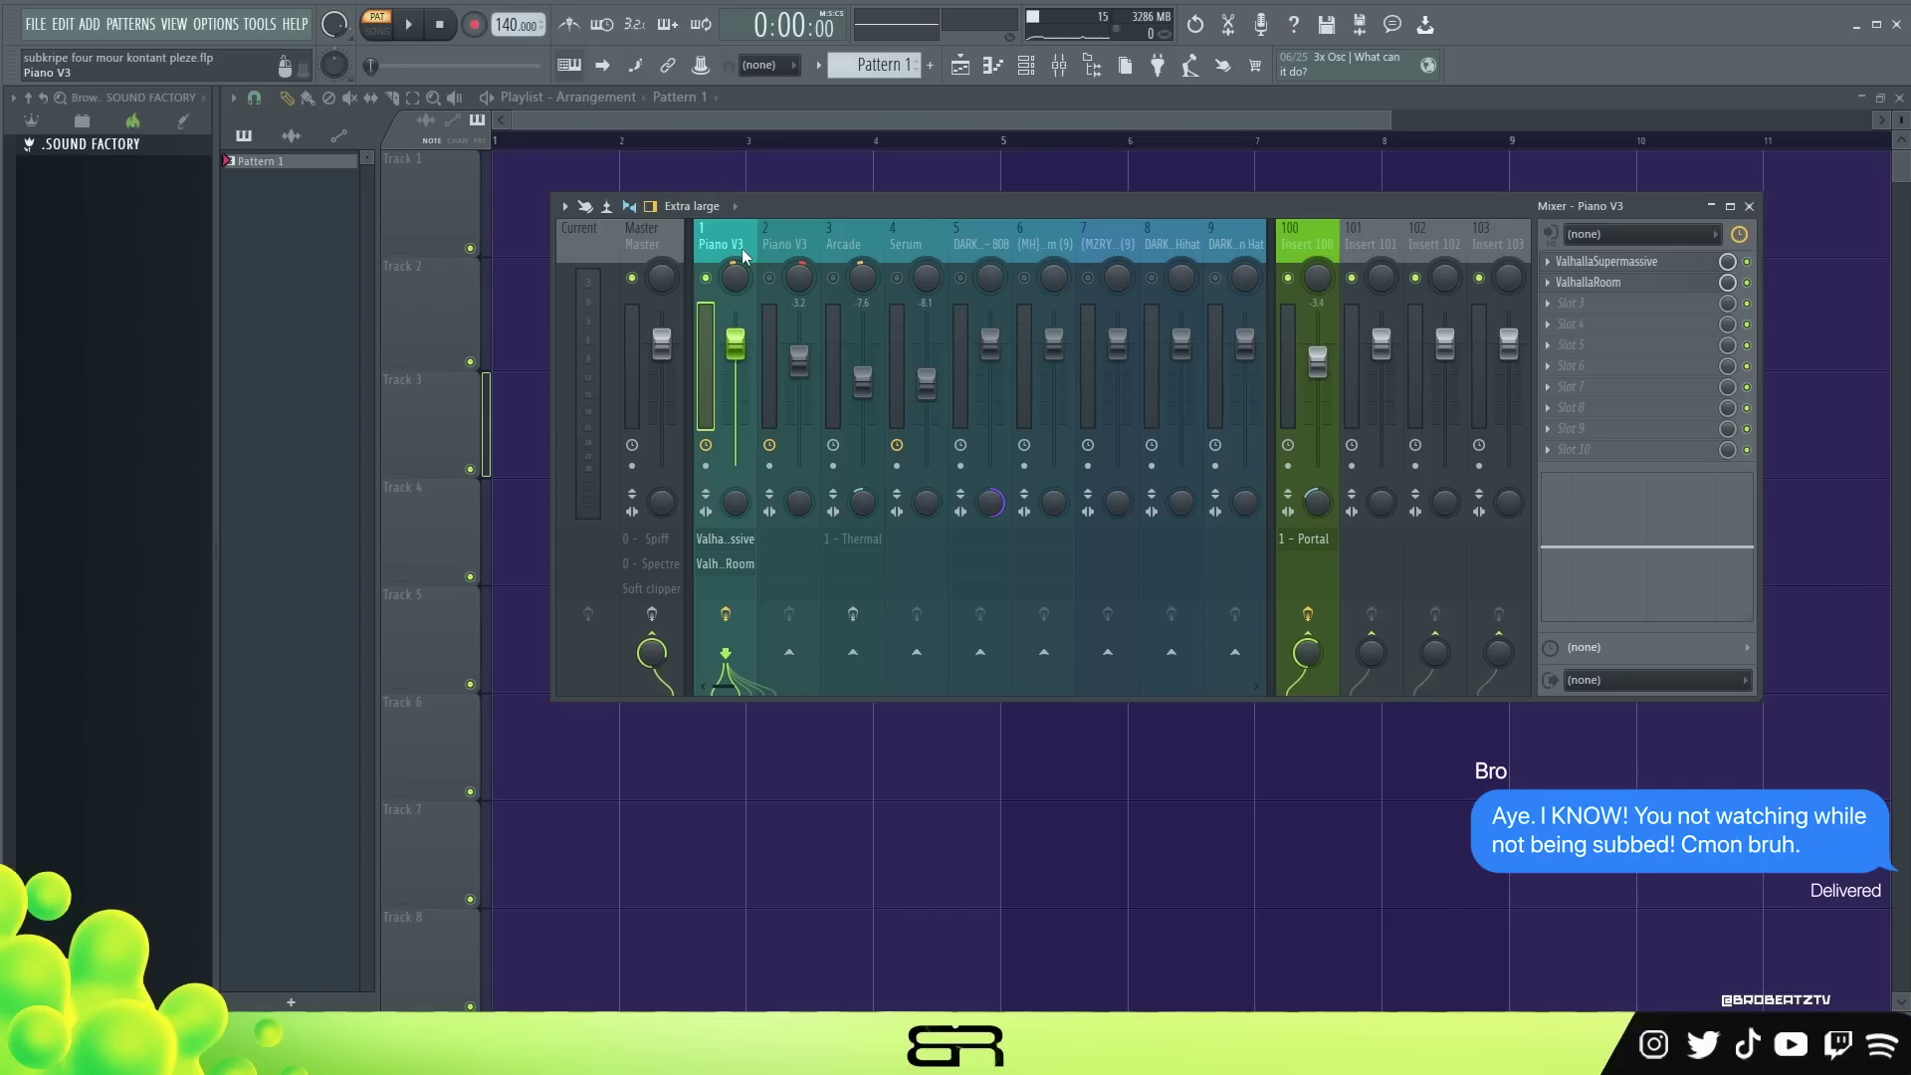
pyautogui.click(1619, 262)
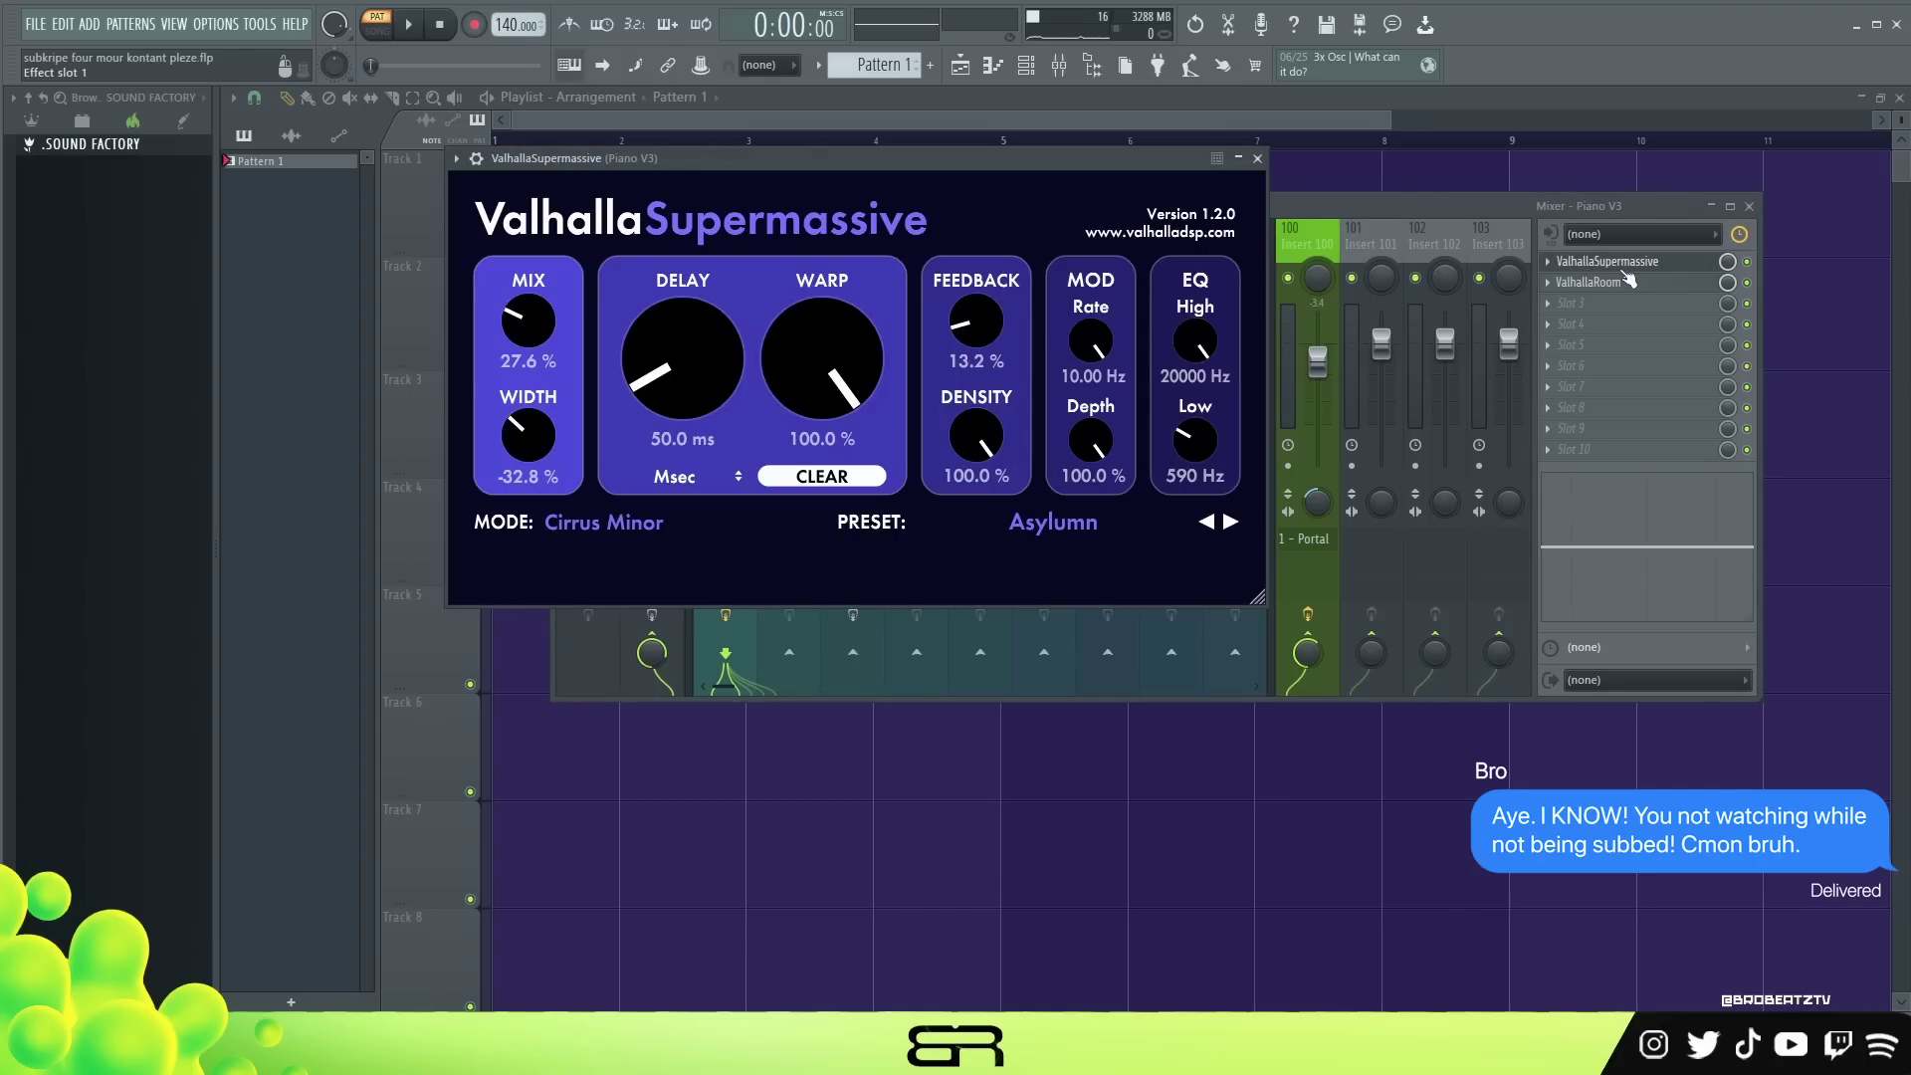
pyautogui.click(1628, 282)
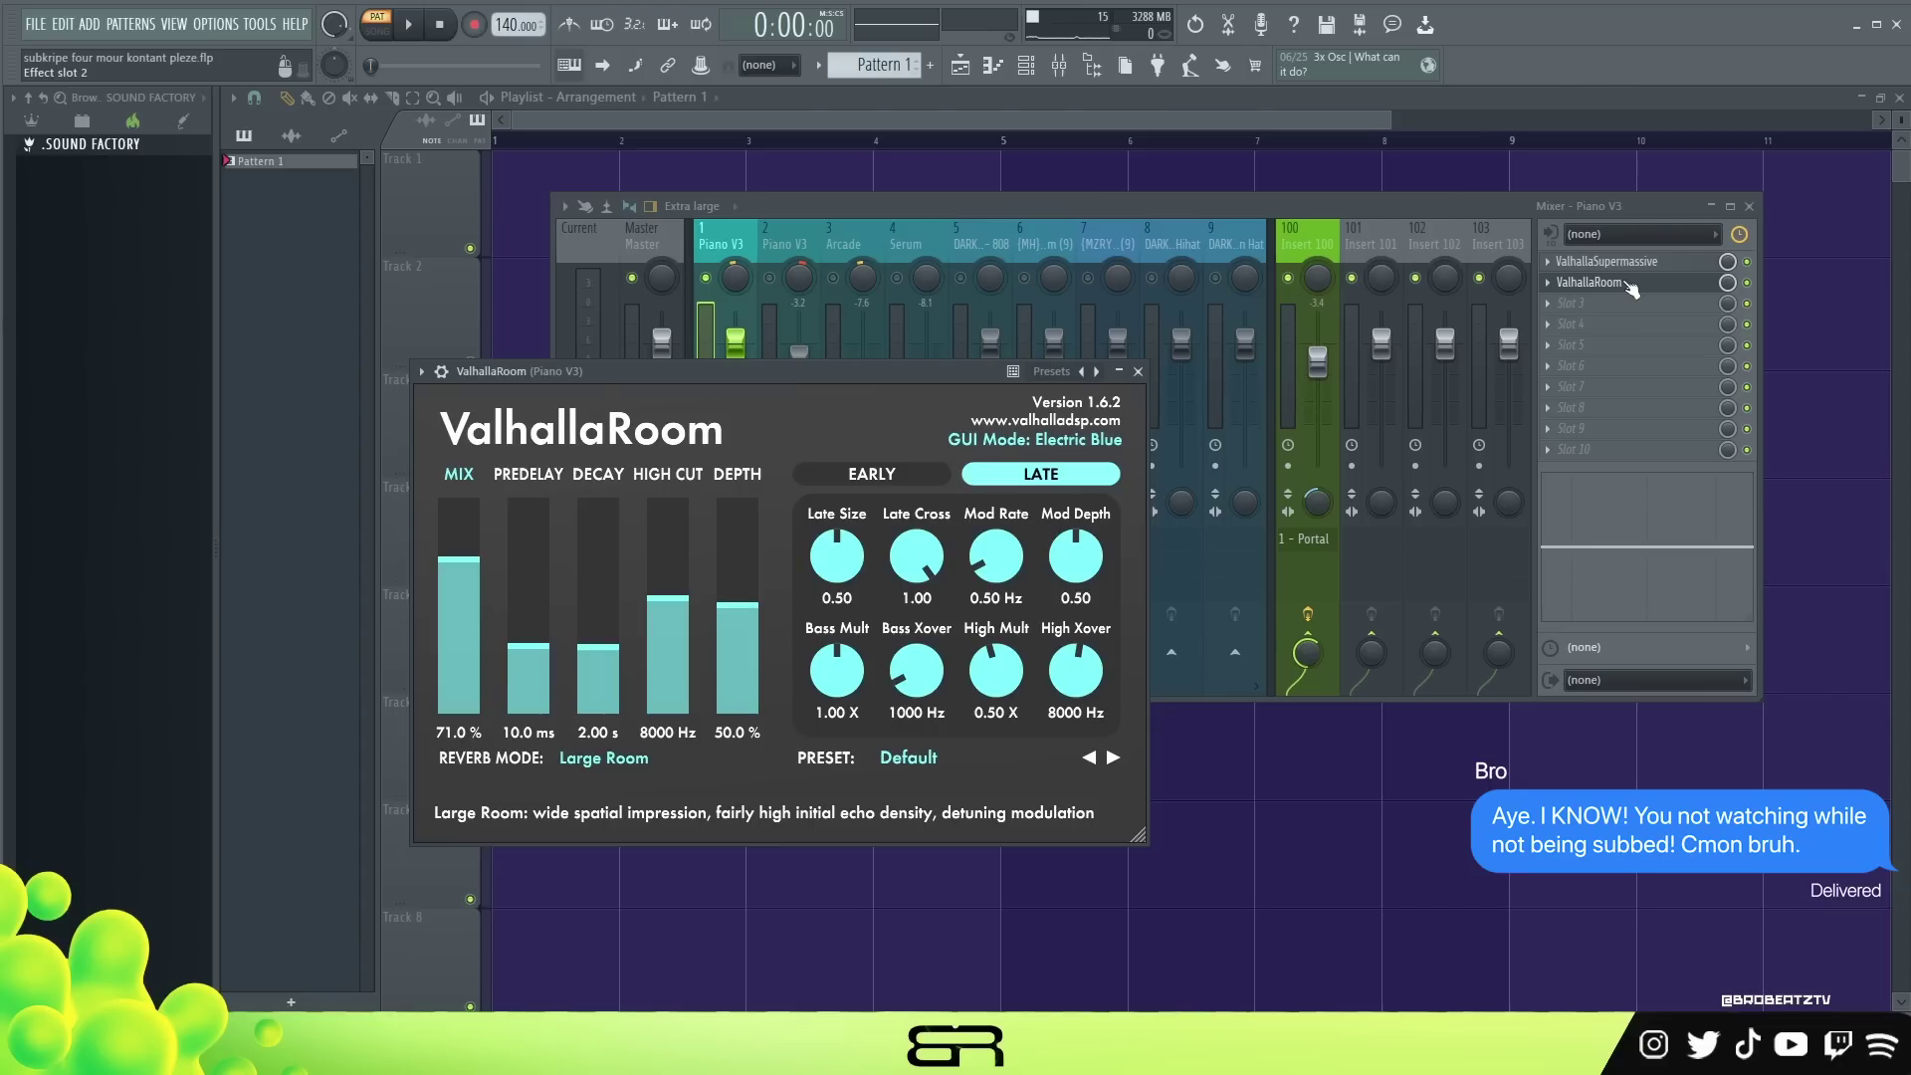
pyautogui.click(1630, 283)
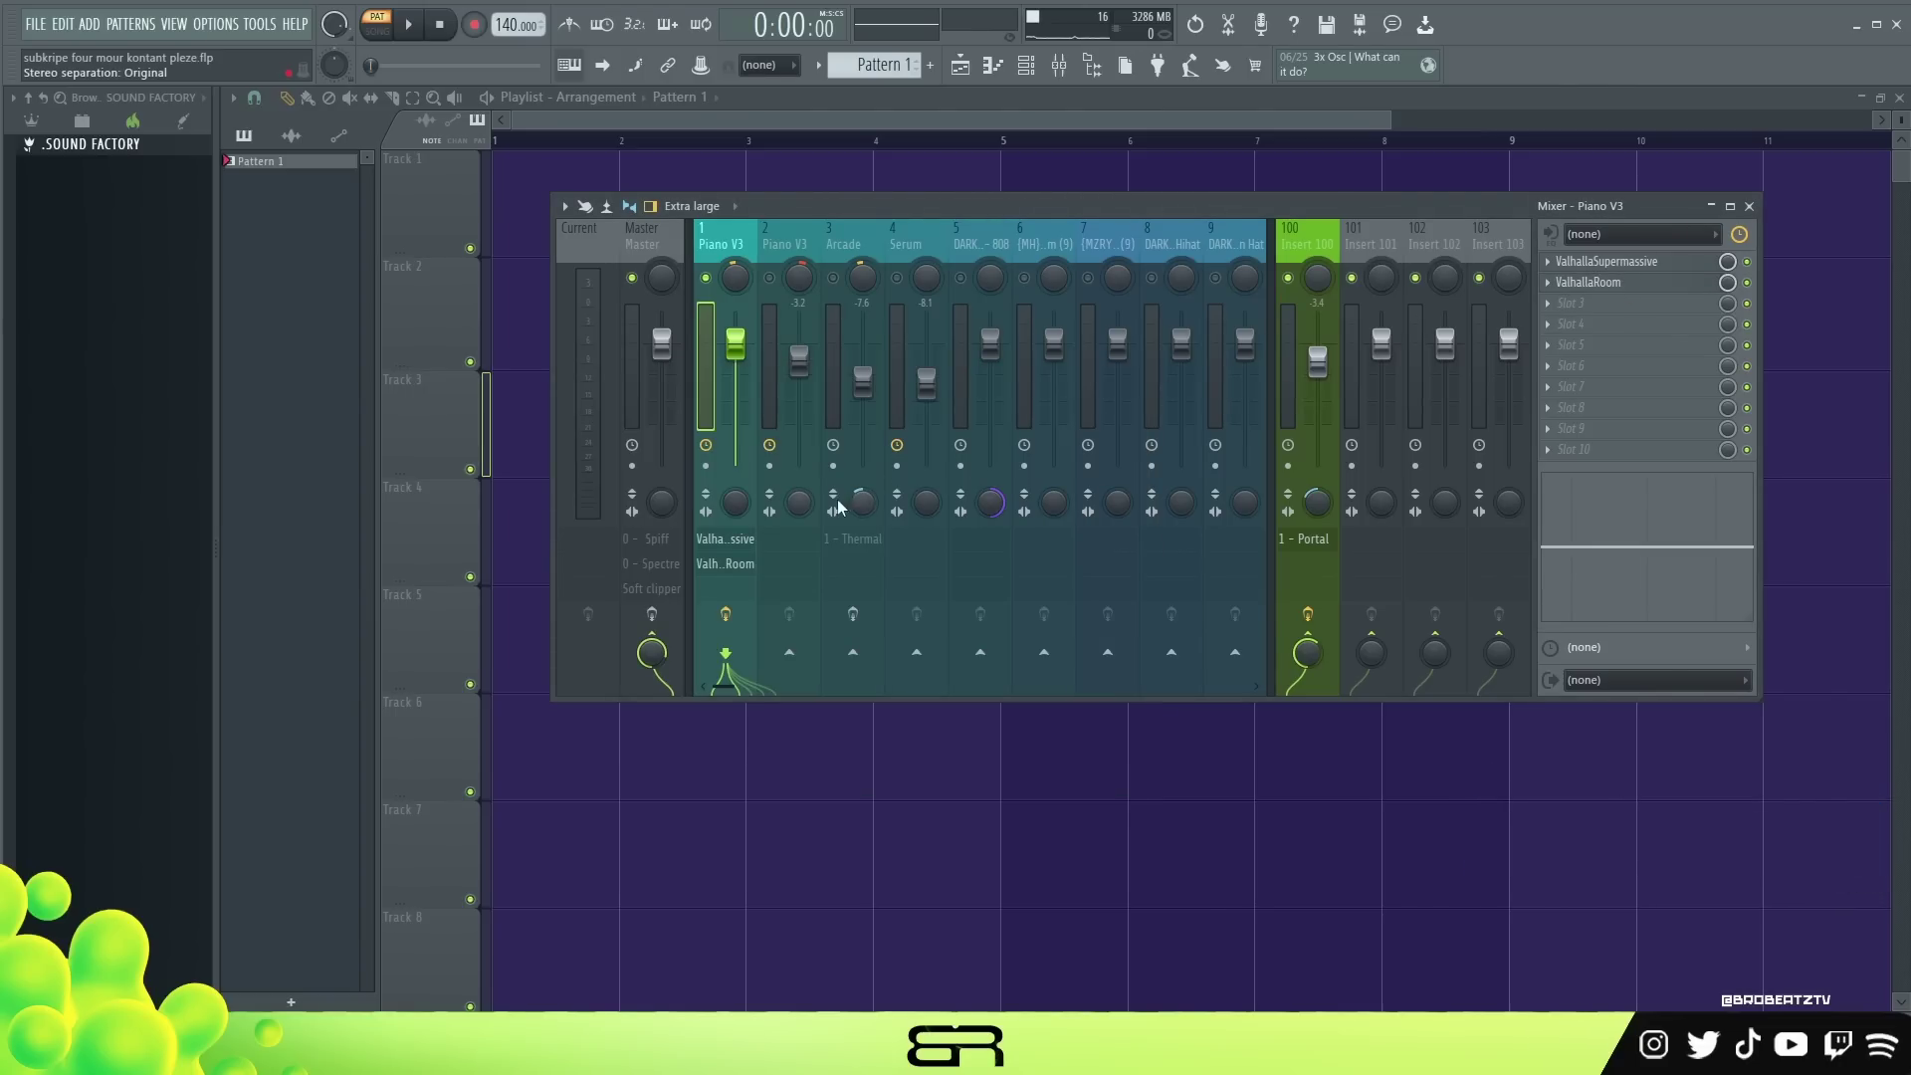
# Play the loop to compare Piano V3 with its effects bypassed and enabled.
pyautogui.press('space')
pyautogui.press('space')
pyautogui.press('space')
pyautogui.press('space')
pyautogui.press('space')
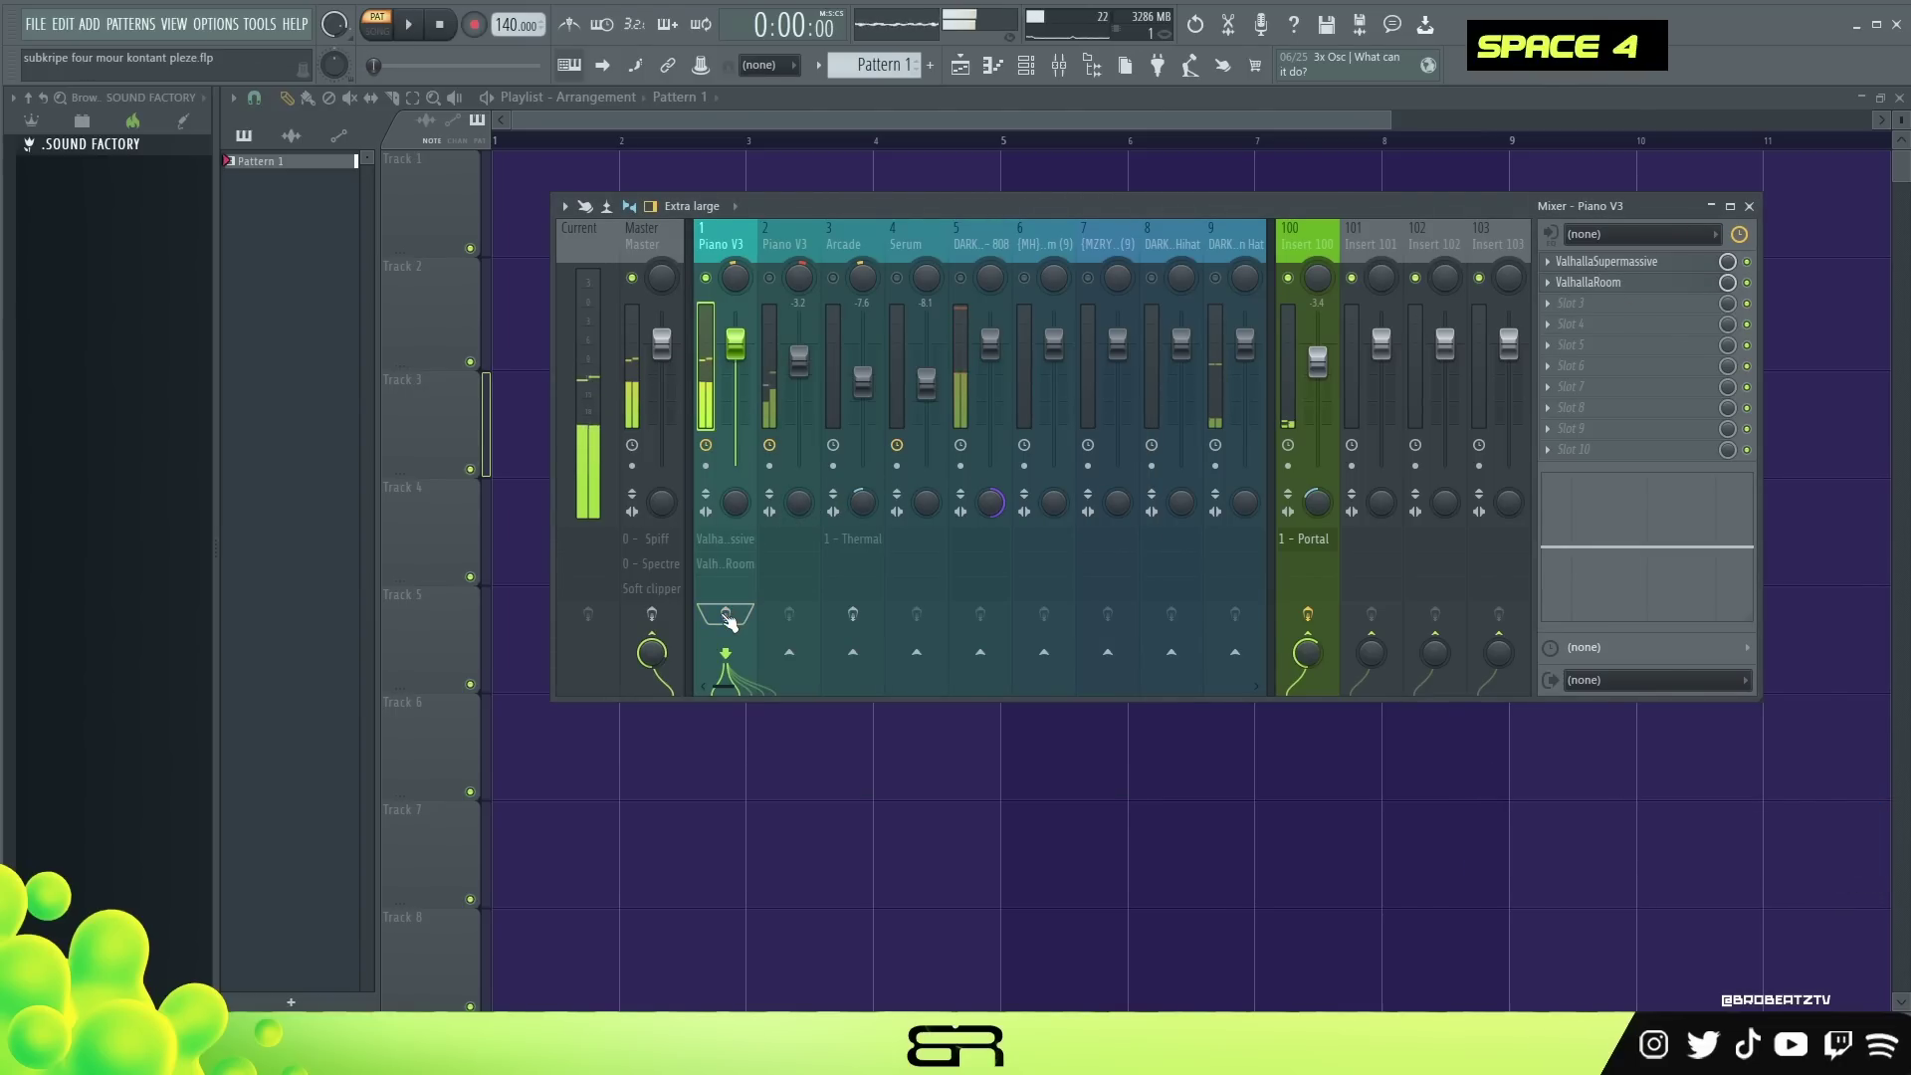
pyautogui.press('space')
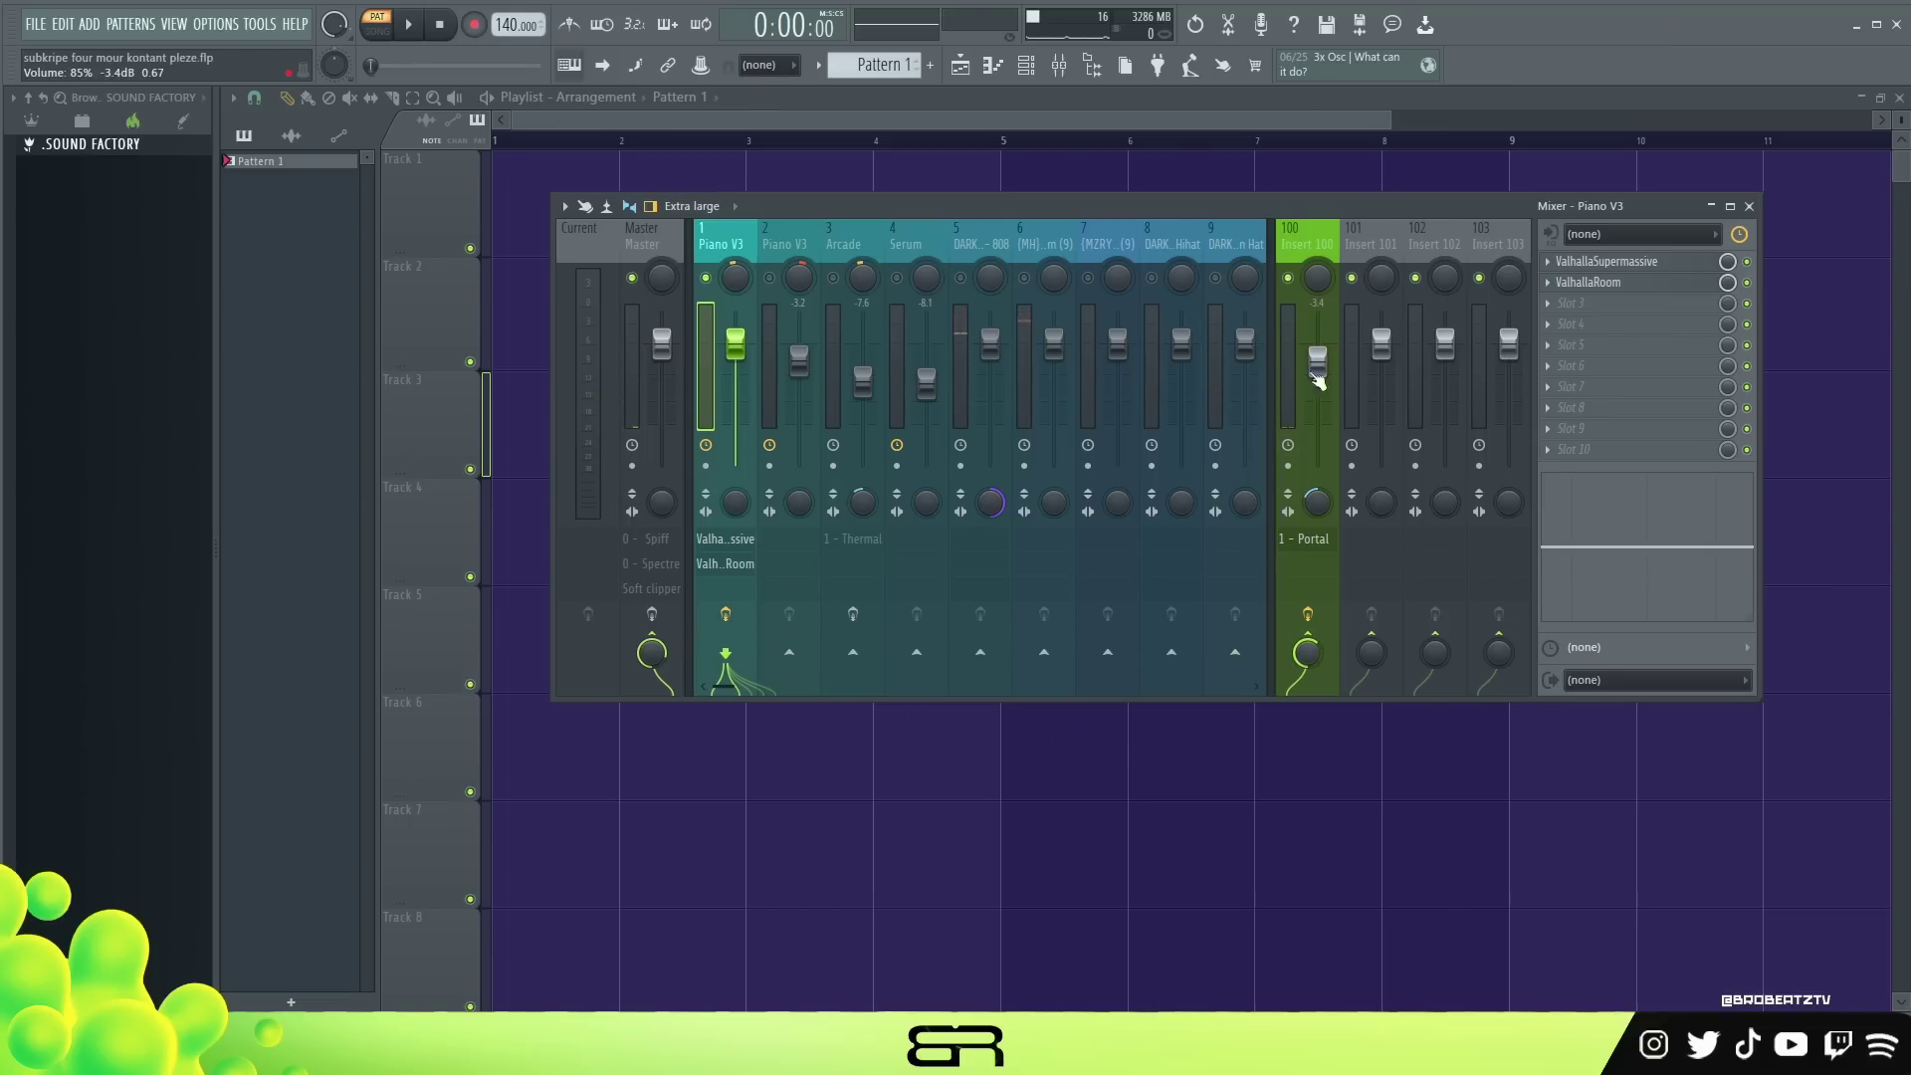
# Inspect the Portal effect on Insert 100, including its preset and the track's low-cut equaliser curve.
pyautogui.click(1304, 236)
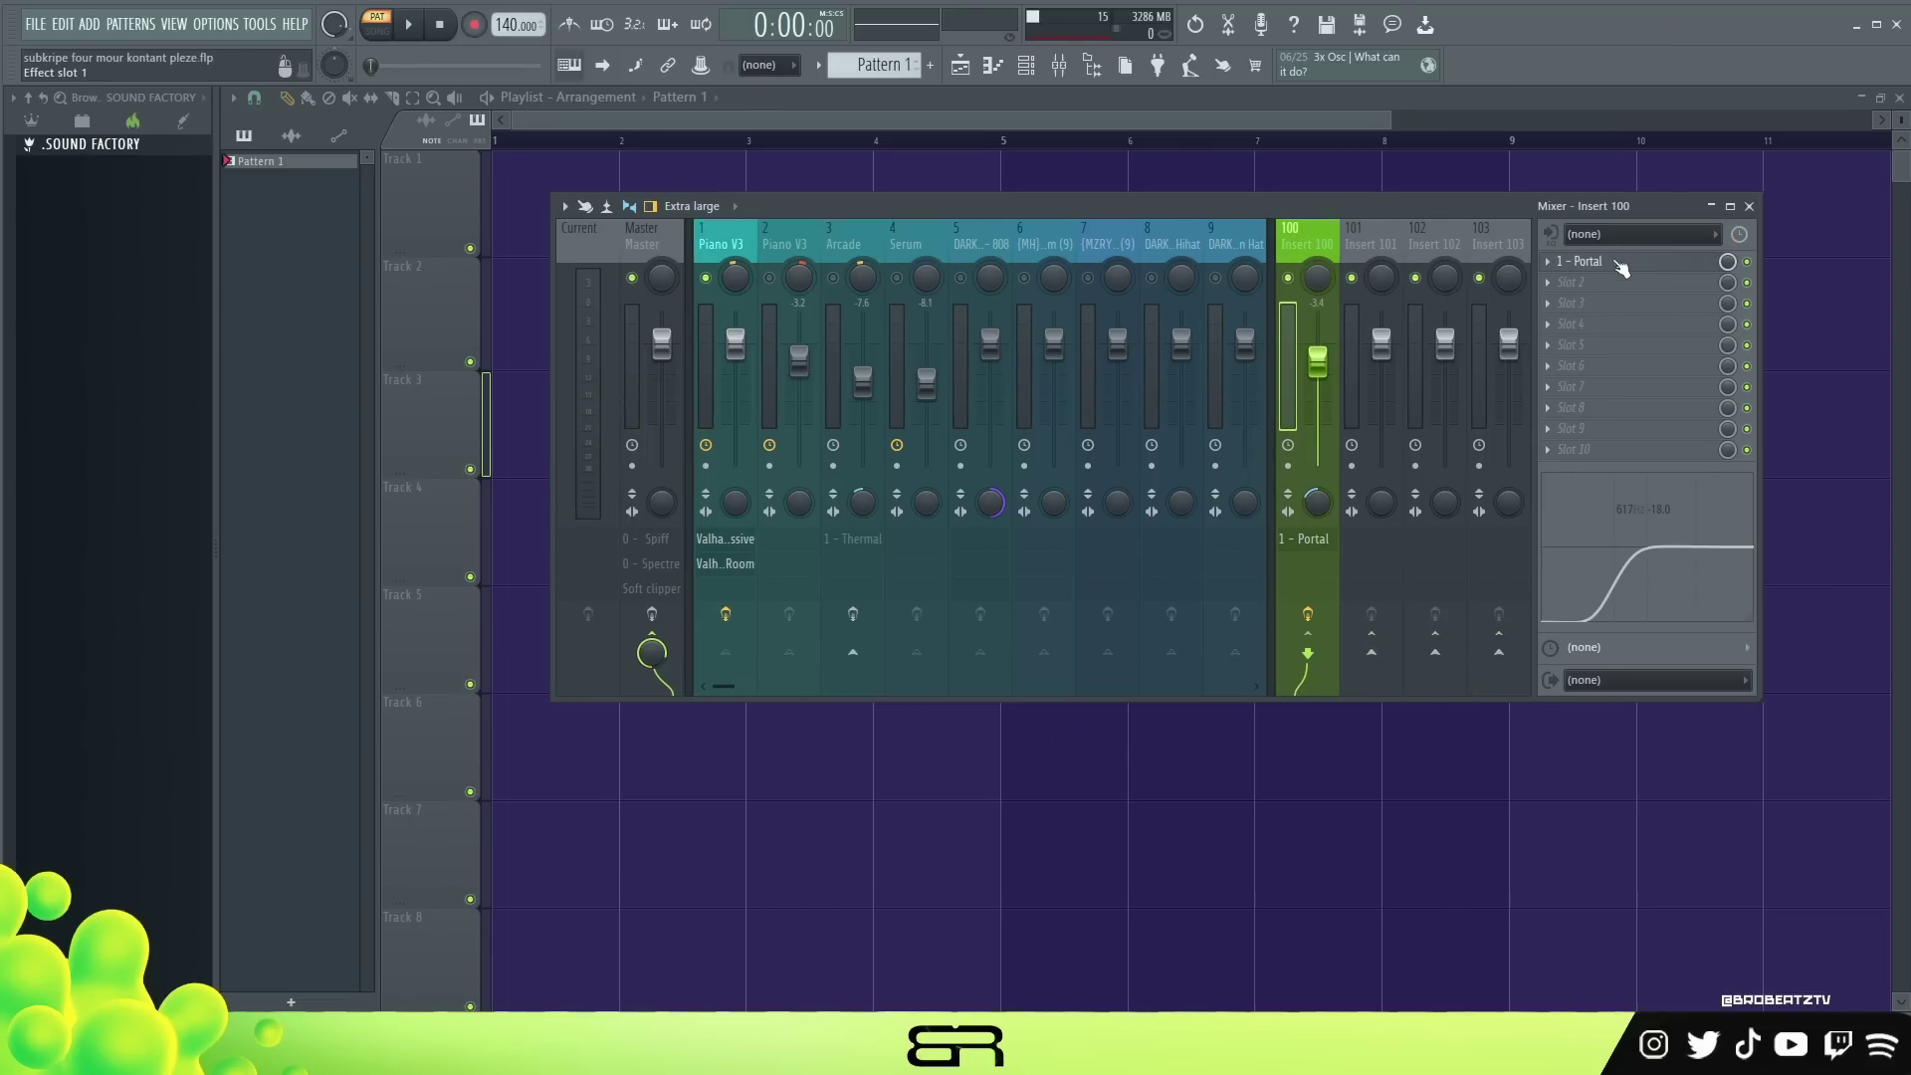
pyautogui.click(1596, 262)
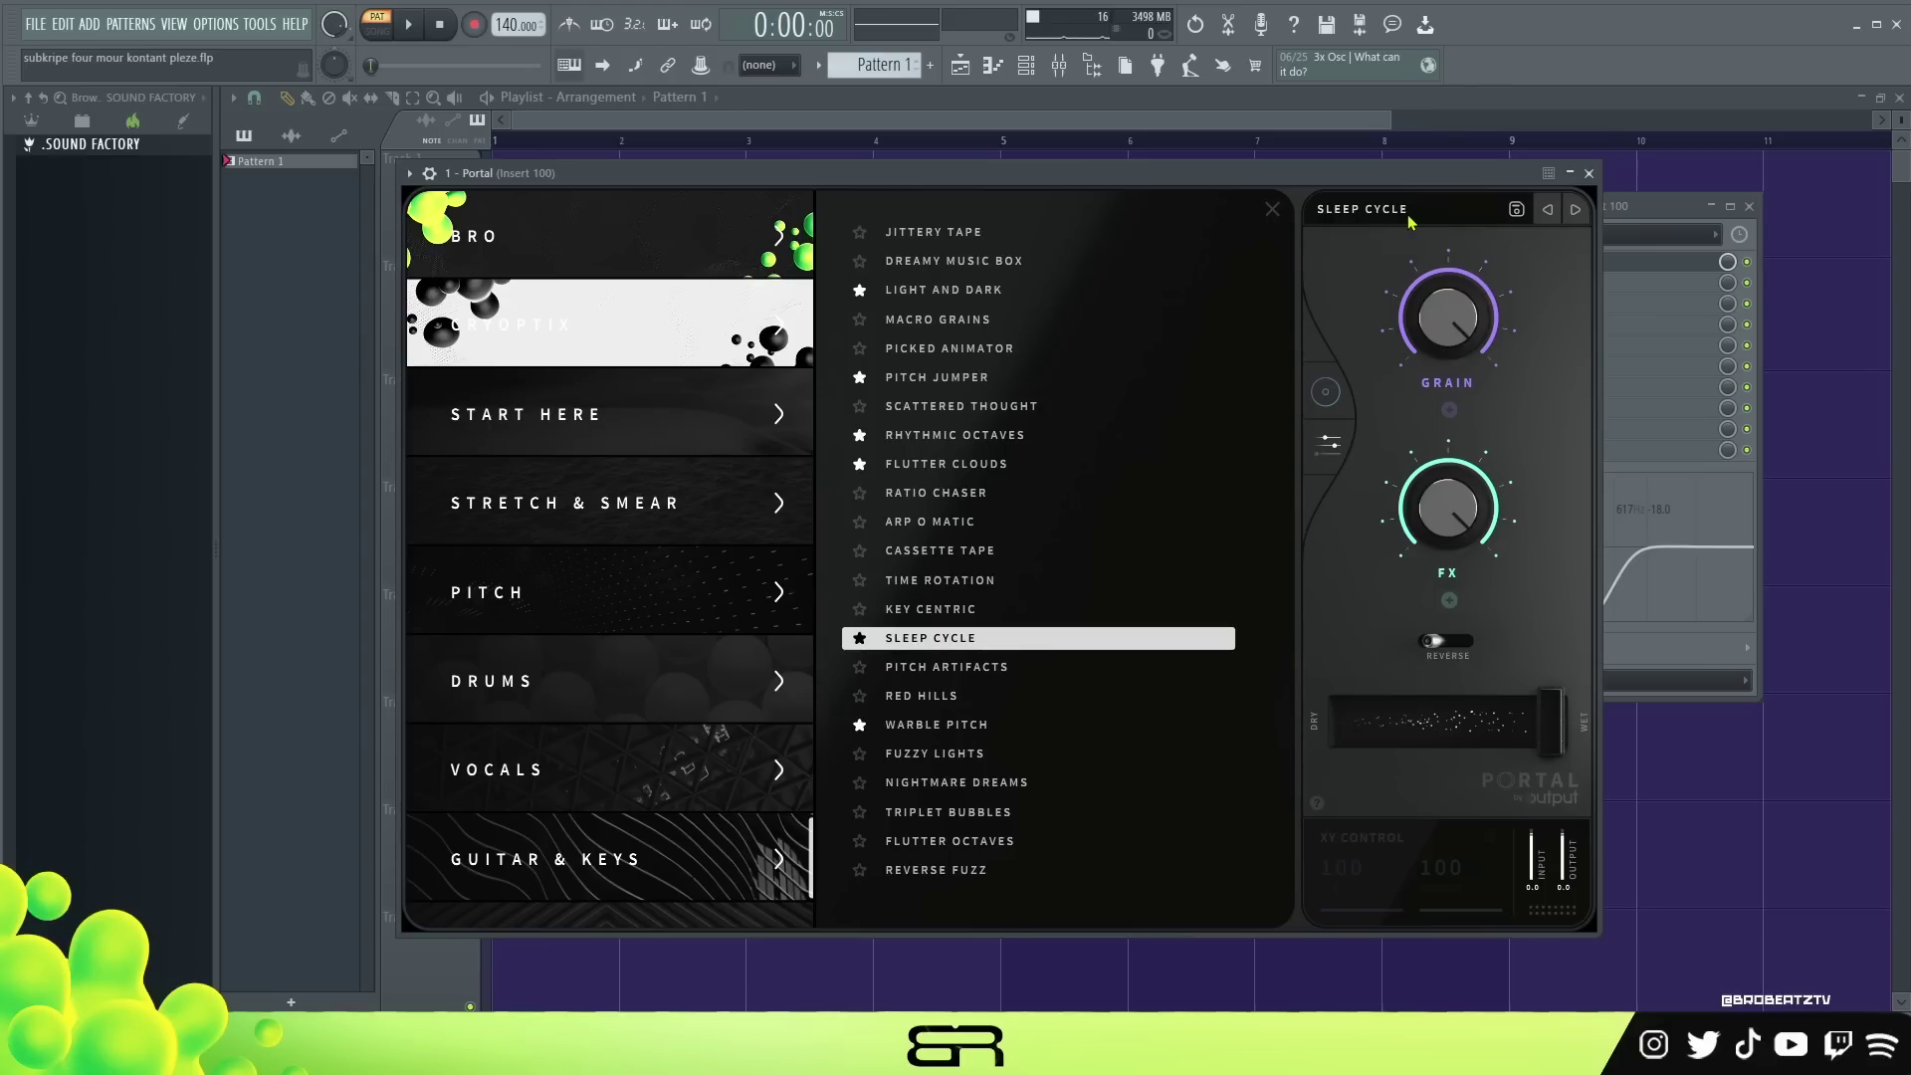
pyautogui.click(1589, 174)
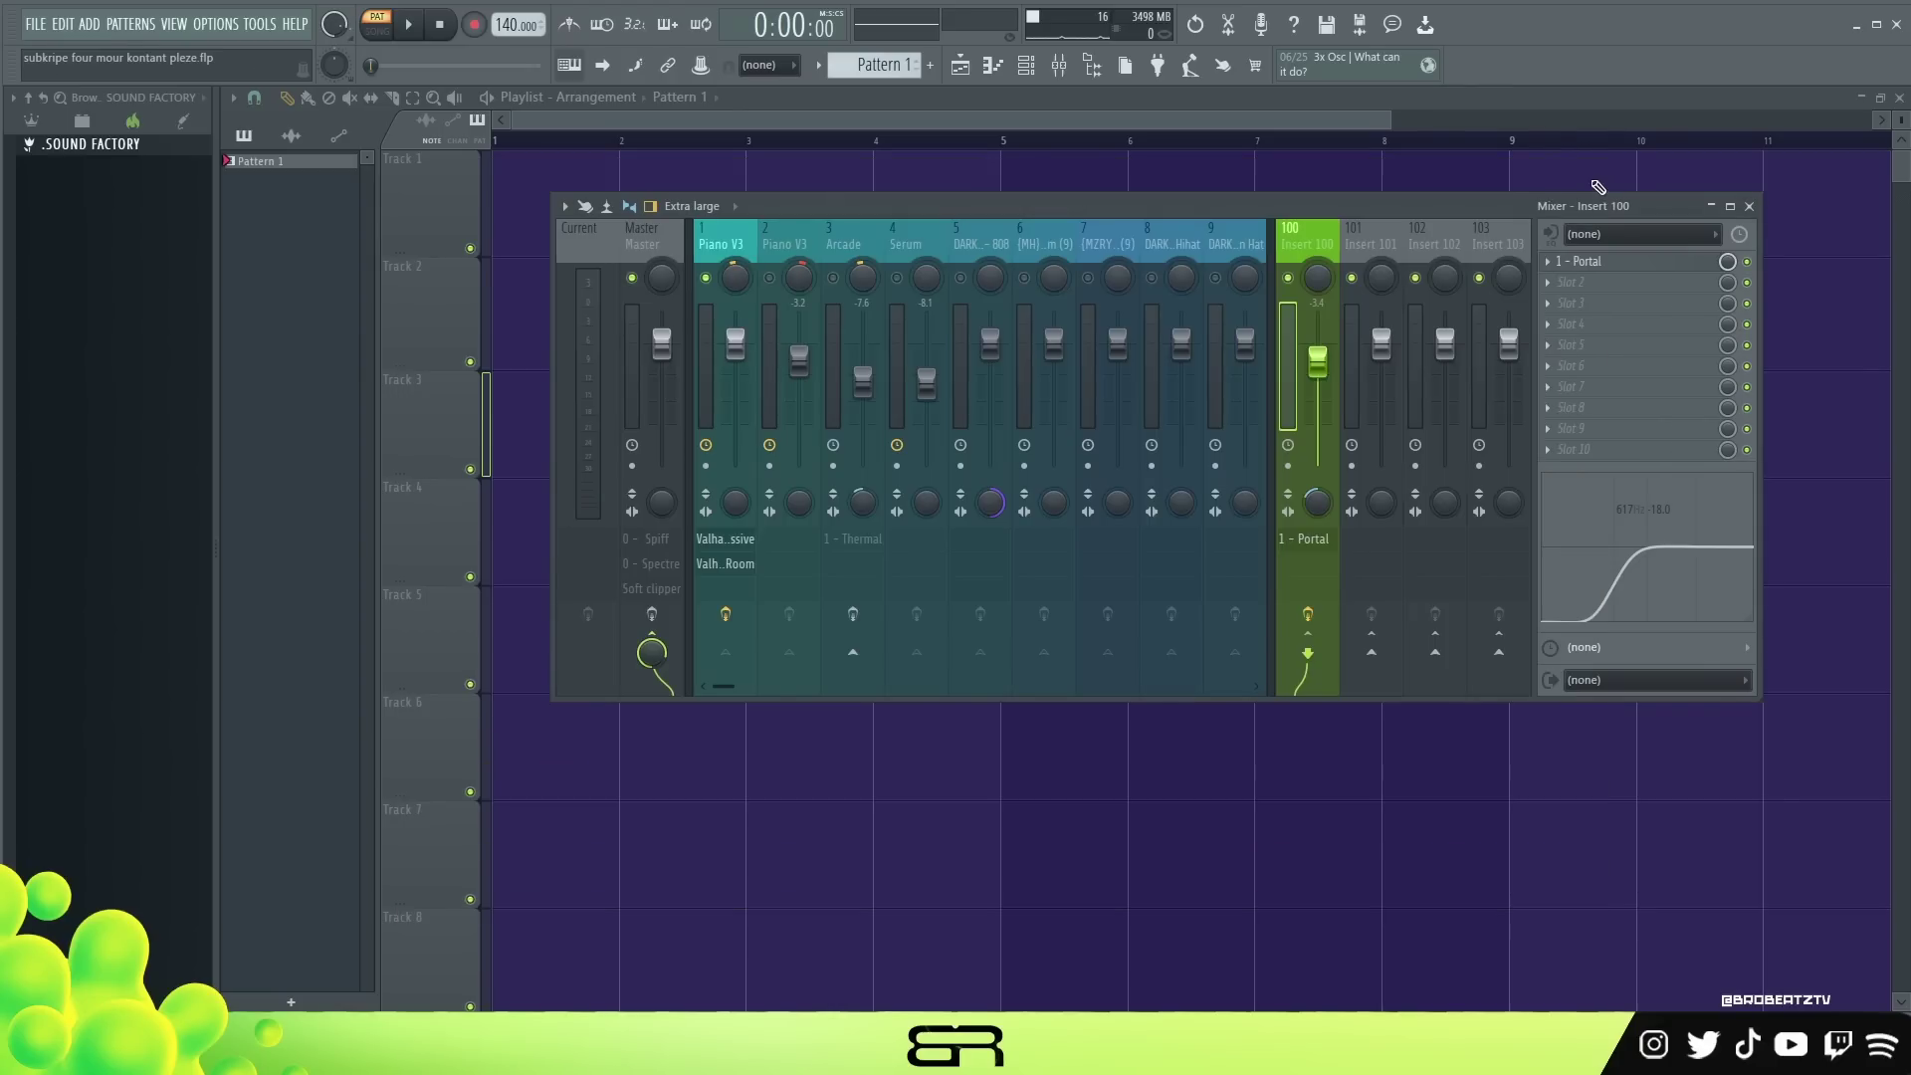
pyautogui.moveTo(1594, 593); pyautogui.dragTo(1588, 593)
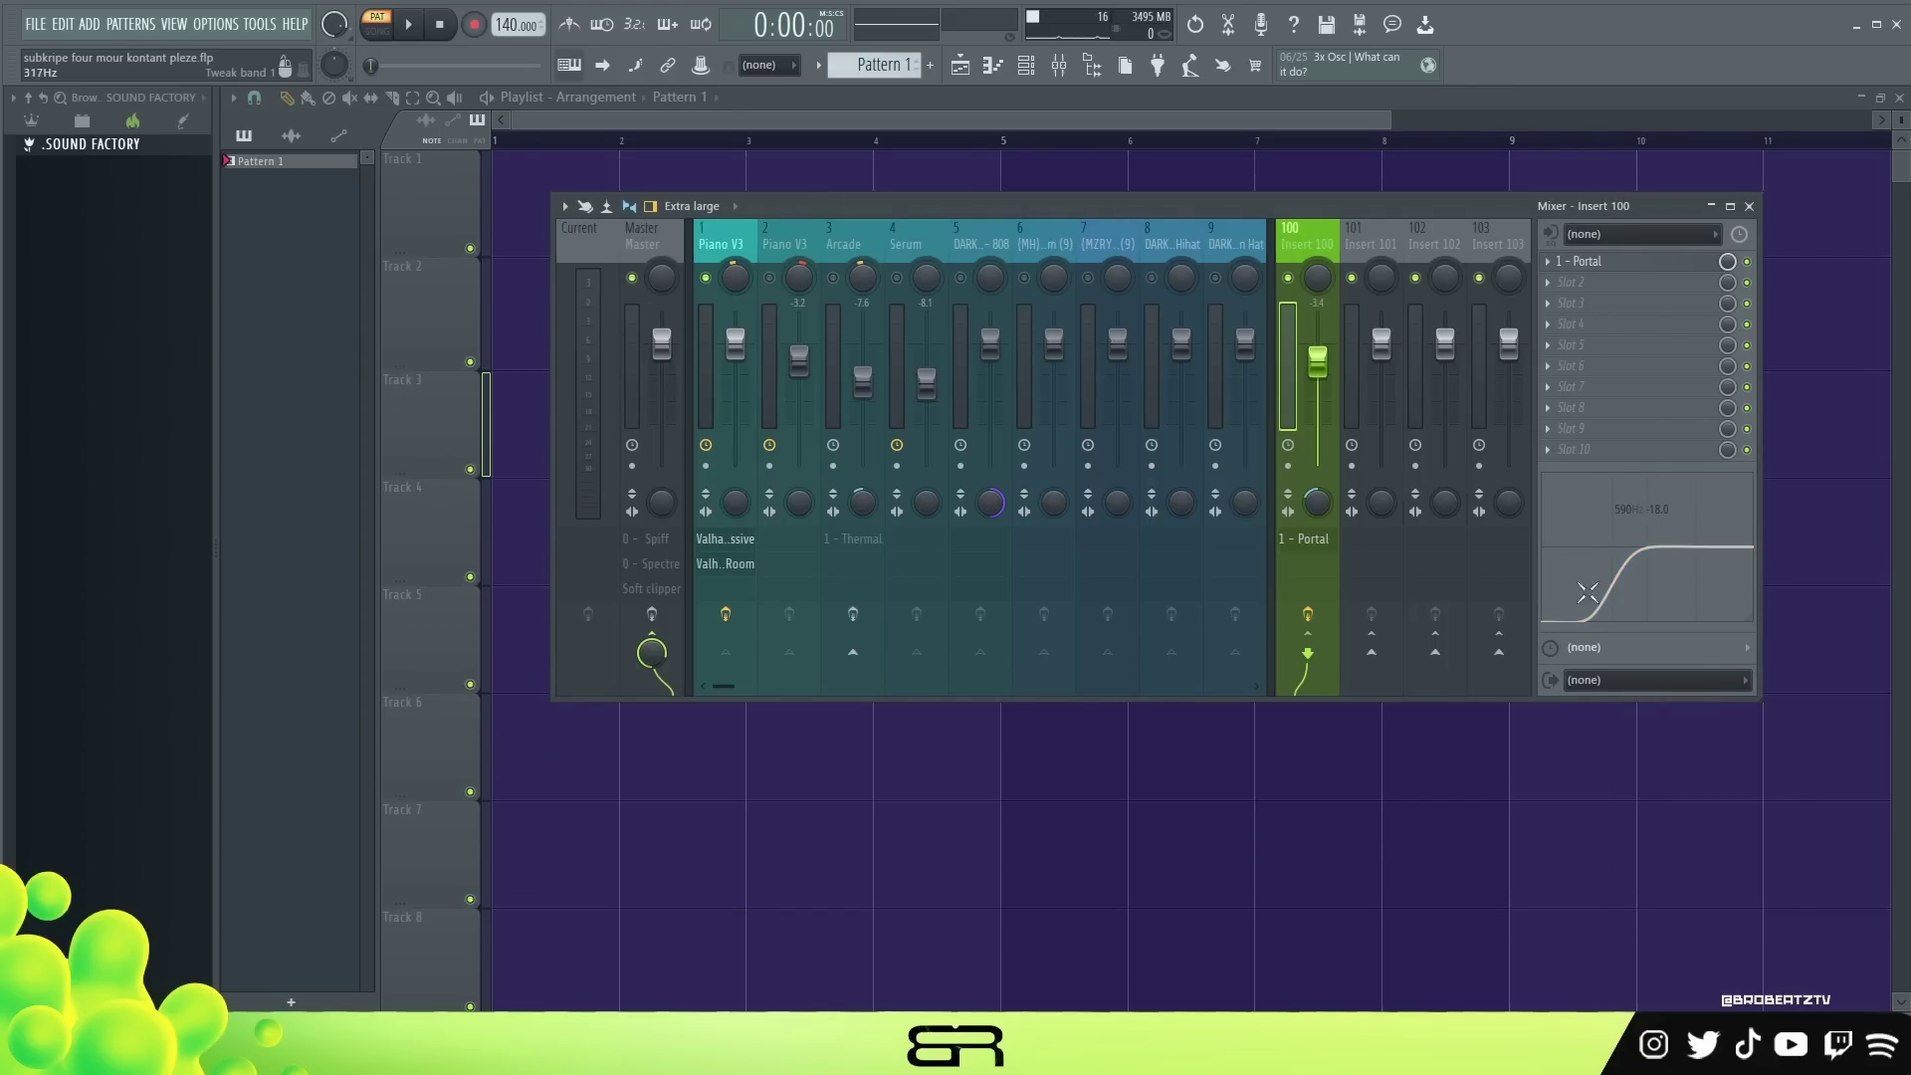
# Set Insert 100's volume to 90% (-2.3 dB) and slightly raise its equaliser's high end while the loop plays.
pyautogui.click(713, 250)
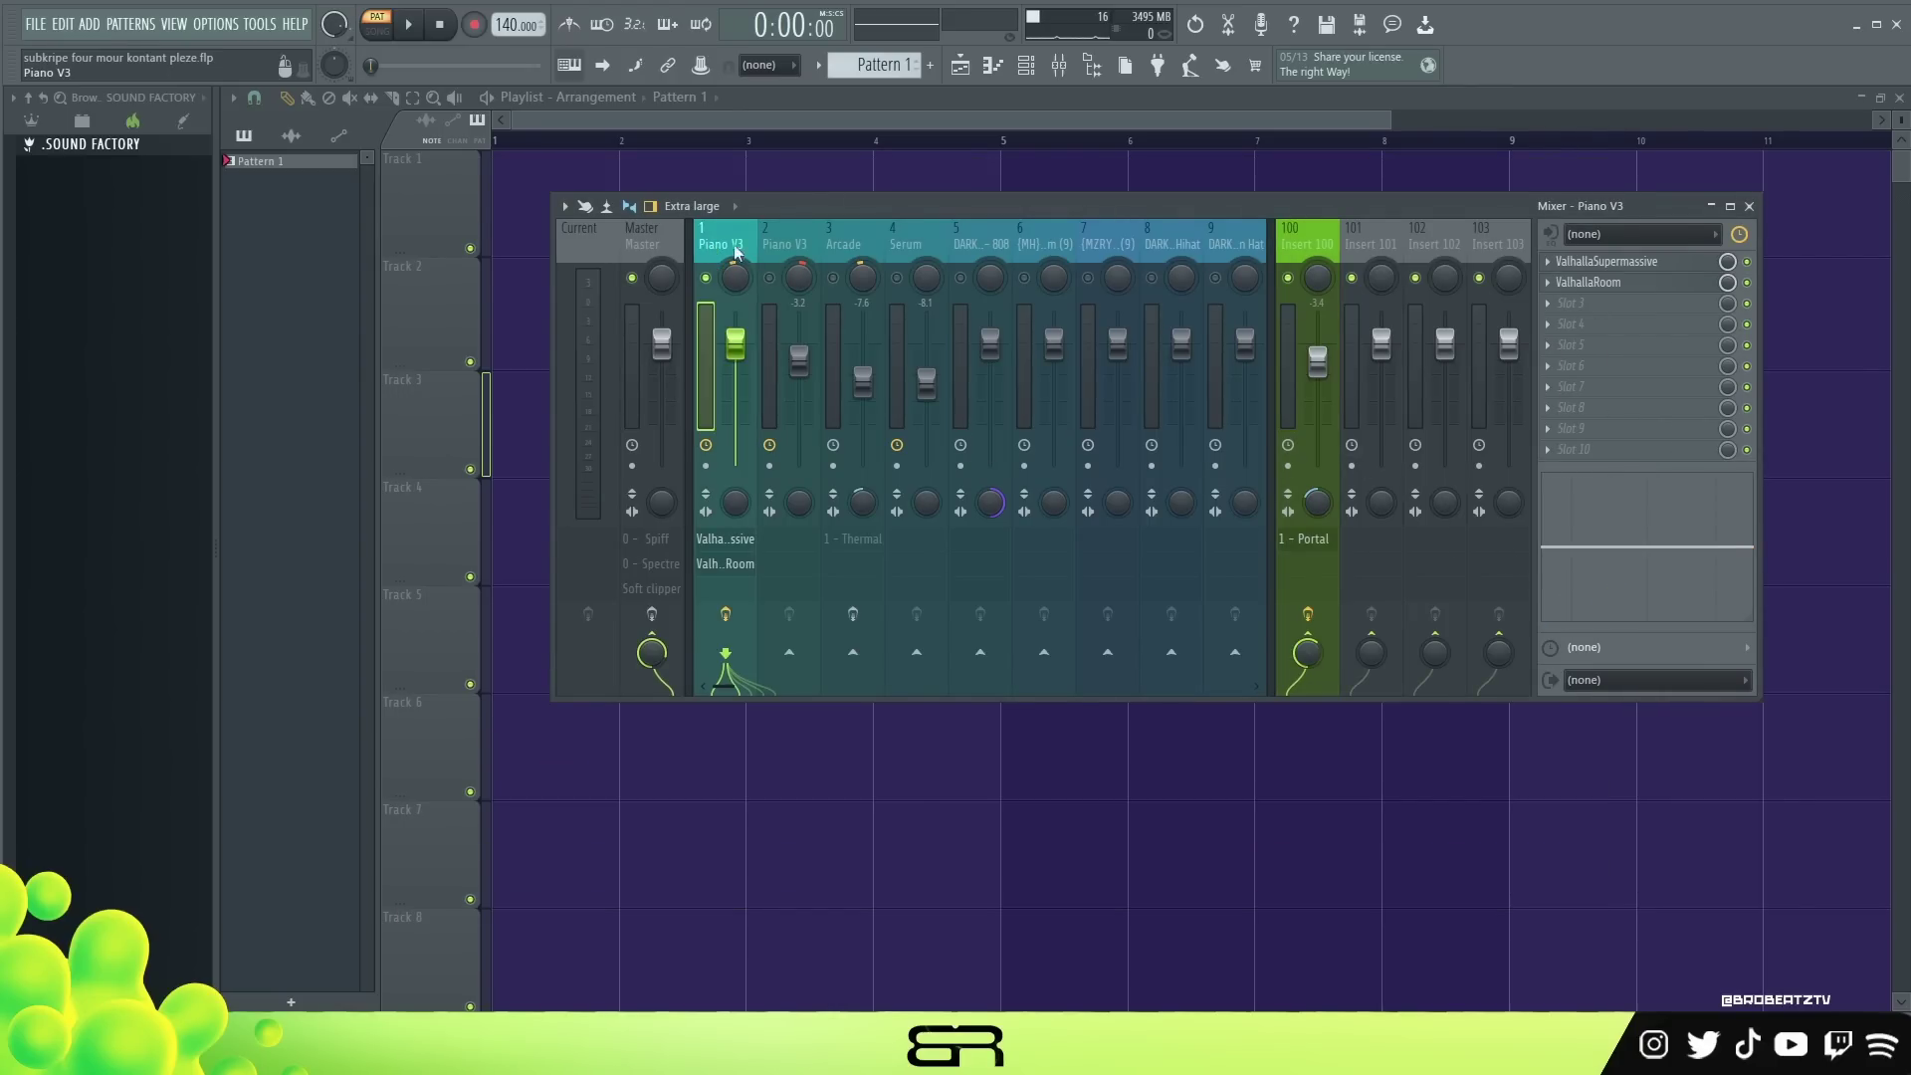
pyautogui.click(1310, 256)
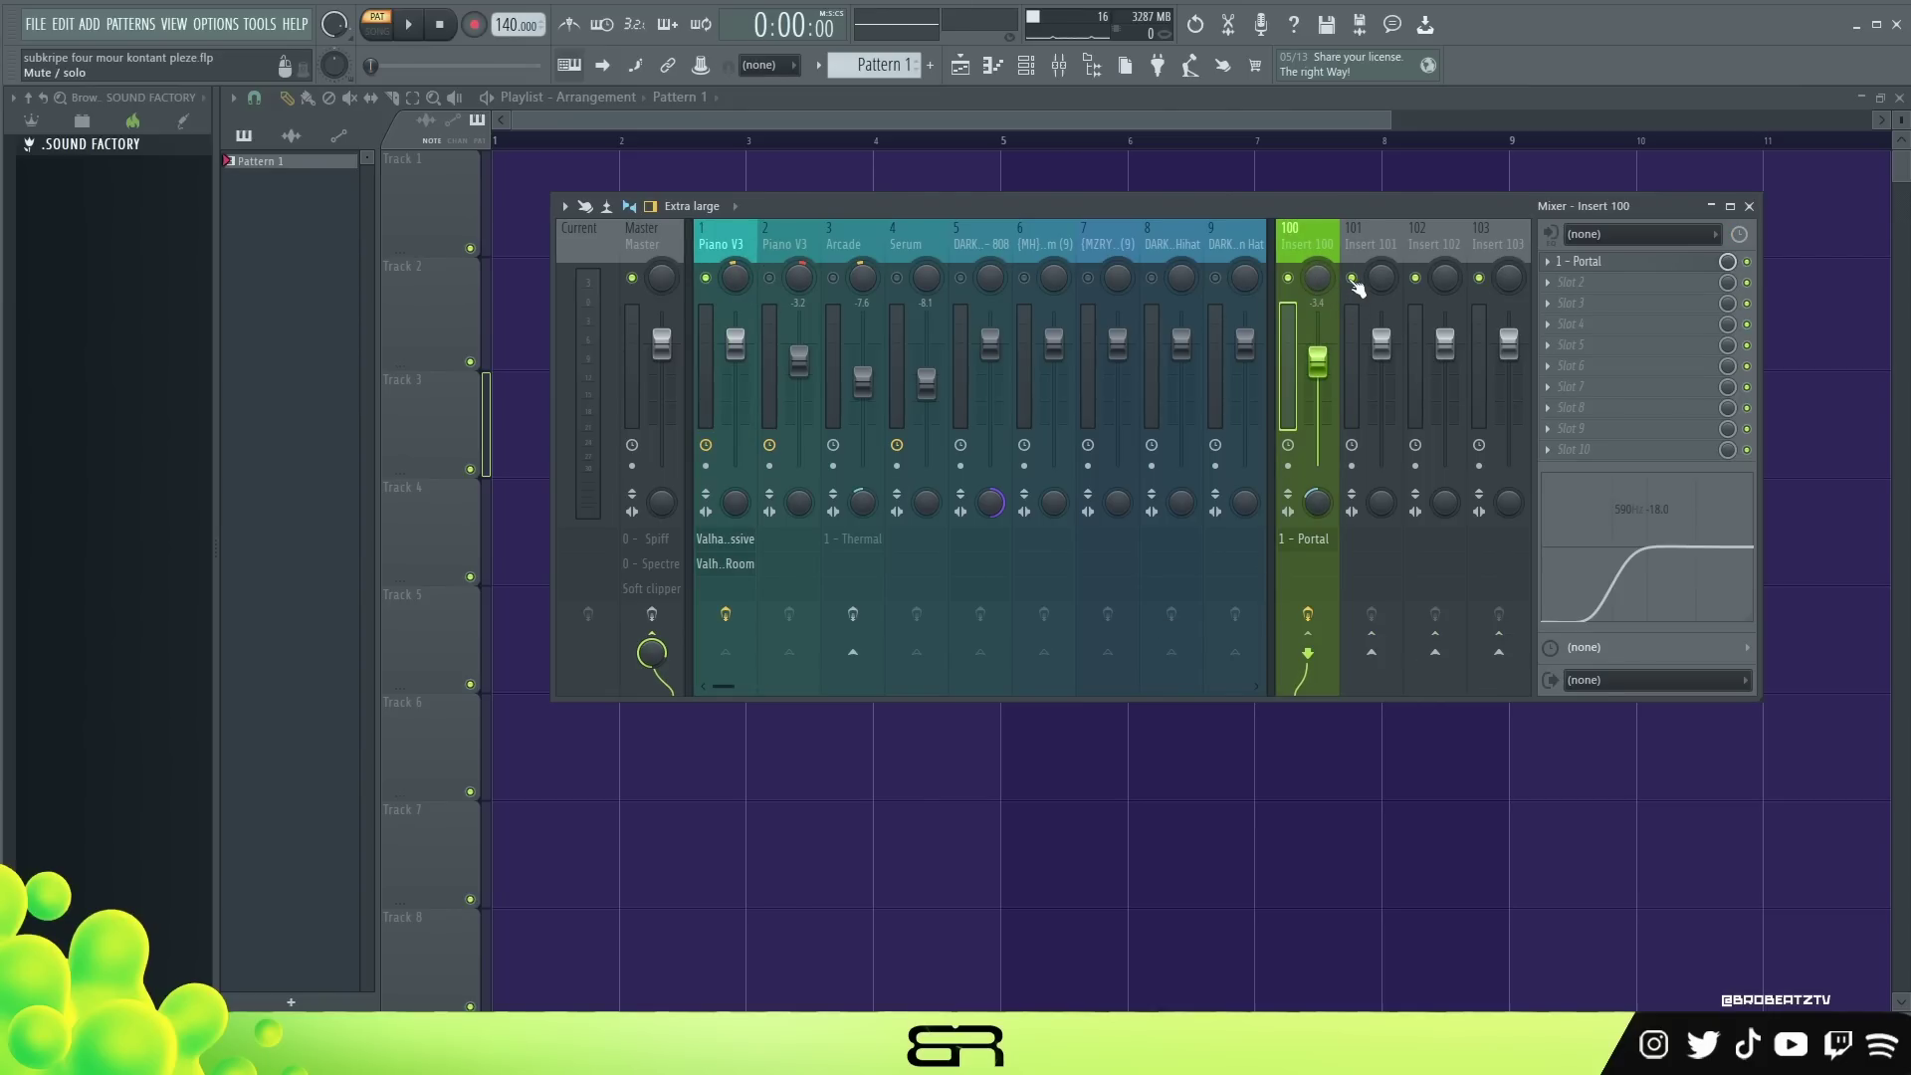
pyautogui.click(724, 249)
pyautogui.click(1319, 358)
pyautogui.press('space')
pyautogui.moveTo(1323, 368); pyautogui.dragTo(1321, 324)
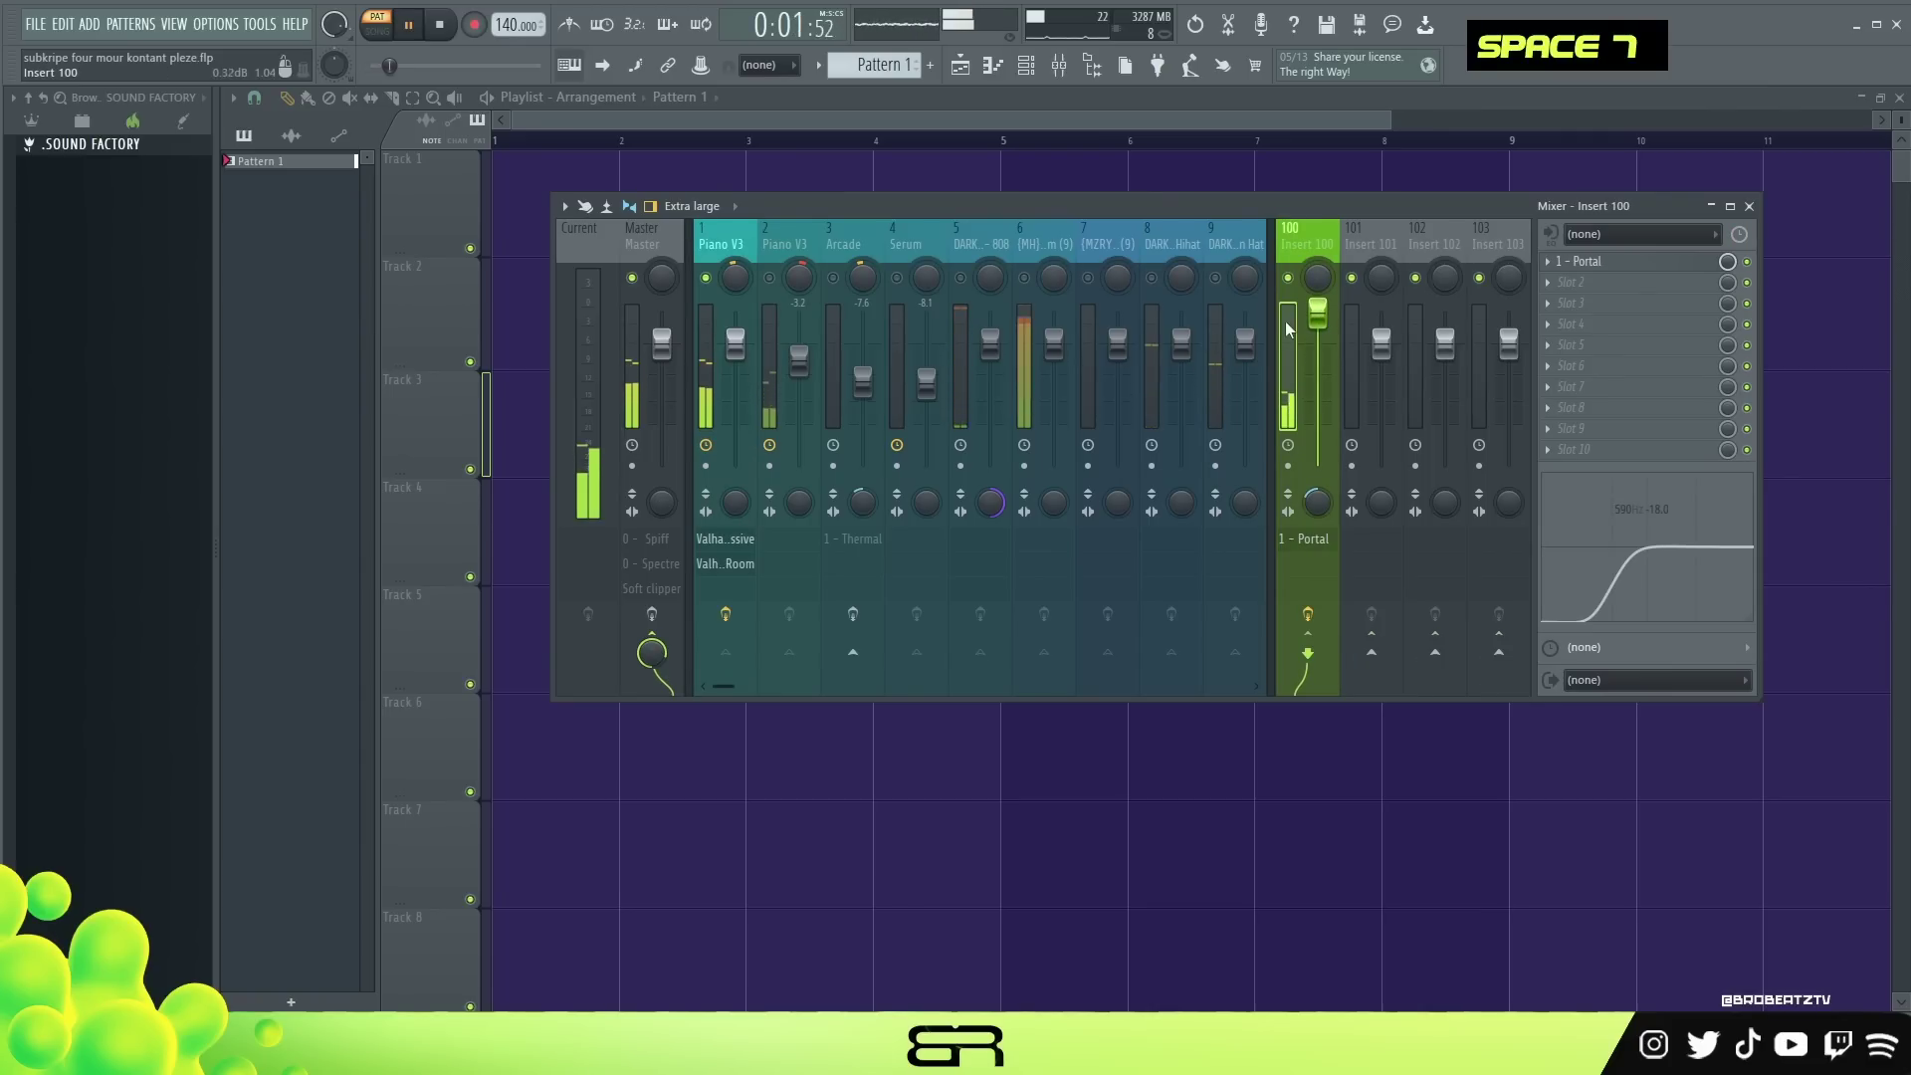
pyautogui.moveTo(1692, 546)
pyautogui.mouseDown()
pyautogui.moveTo(1674, 487)
pyautogui.moveTo(1692, 538)
pyautogui.mouseUp()
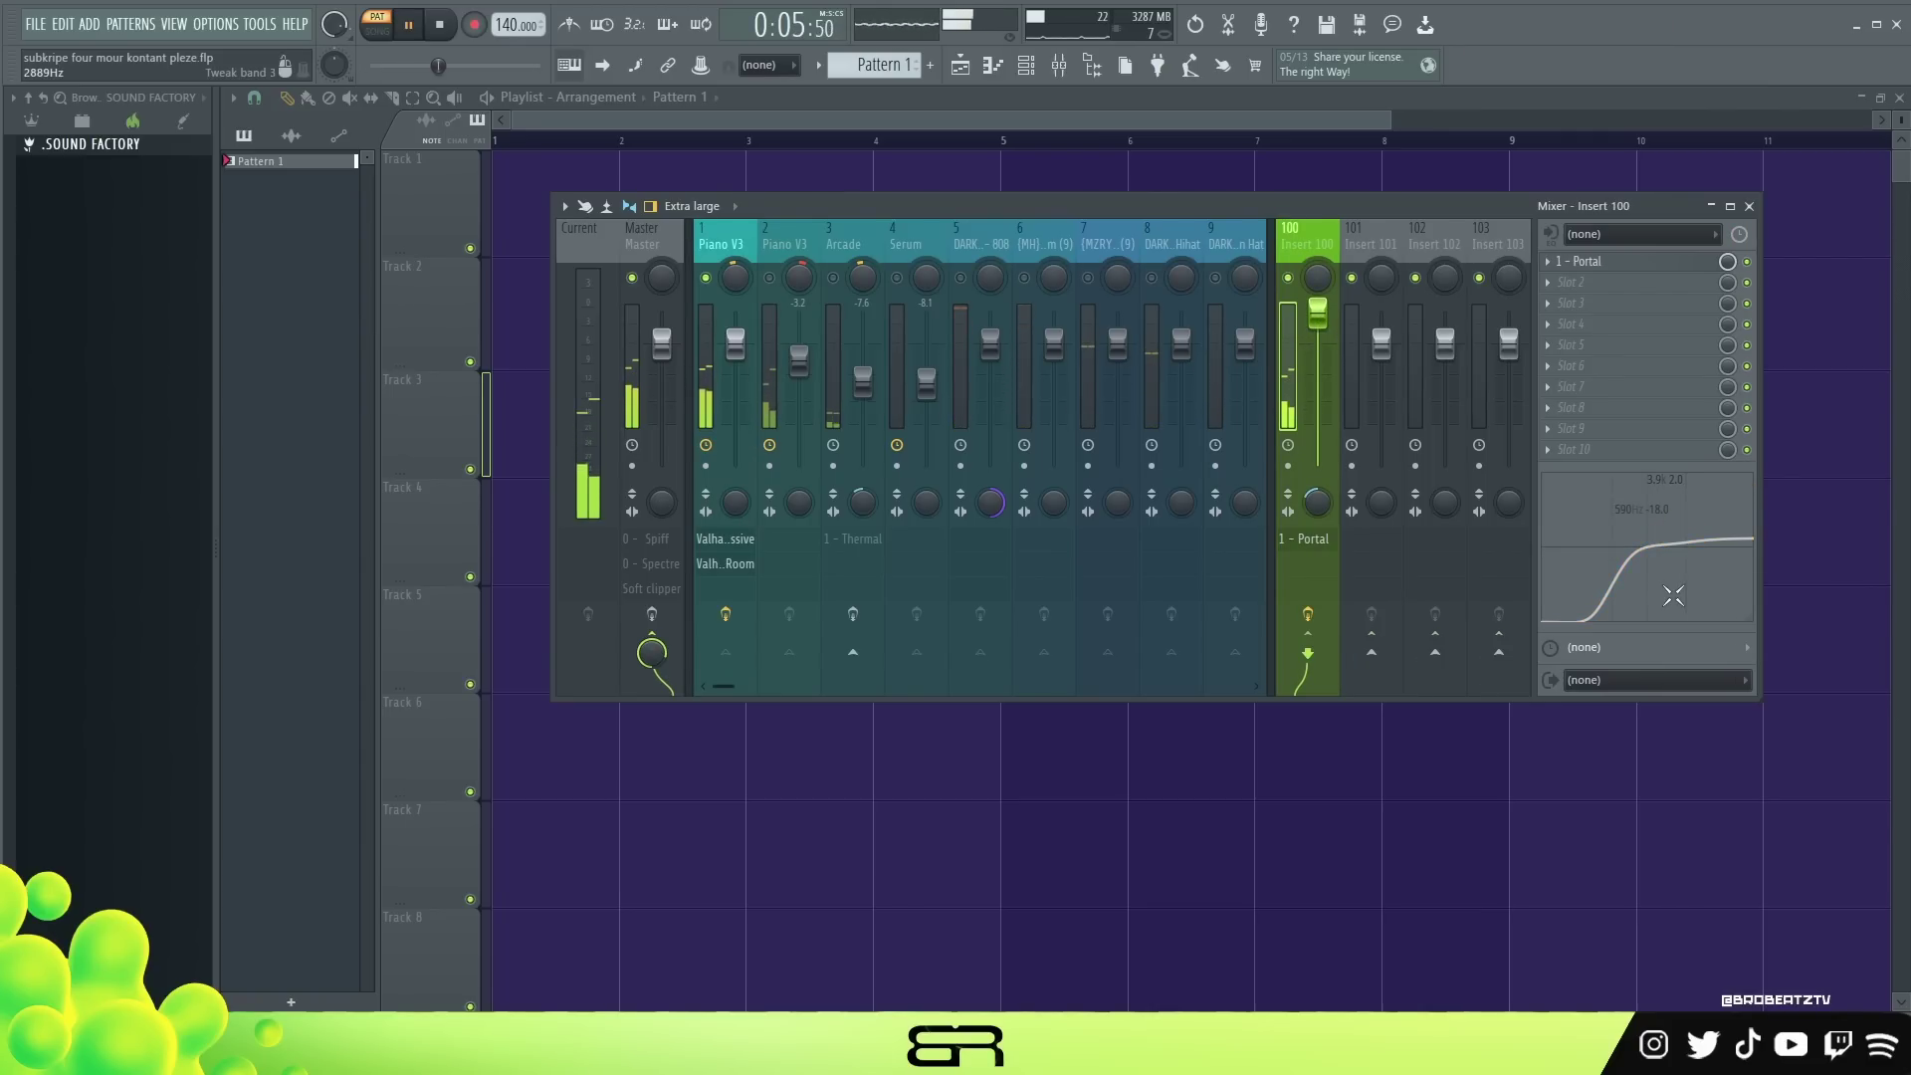
pyautogui.moveTo(1321, 339); pyautogui.dragTo(1321, 380)
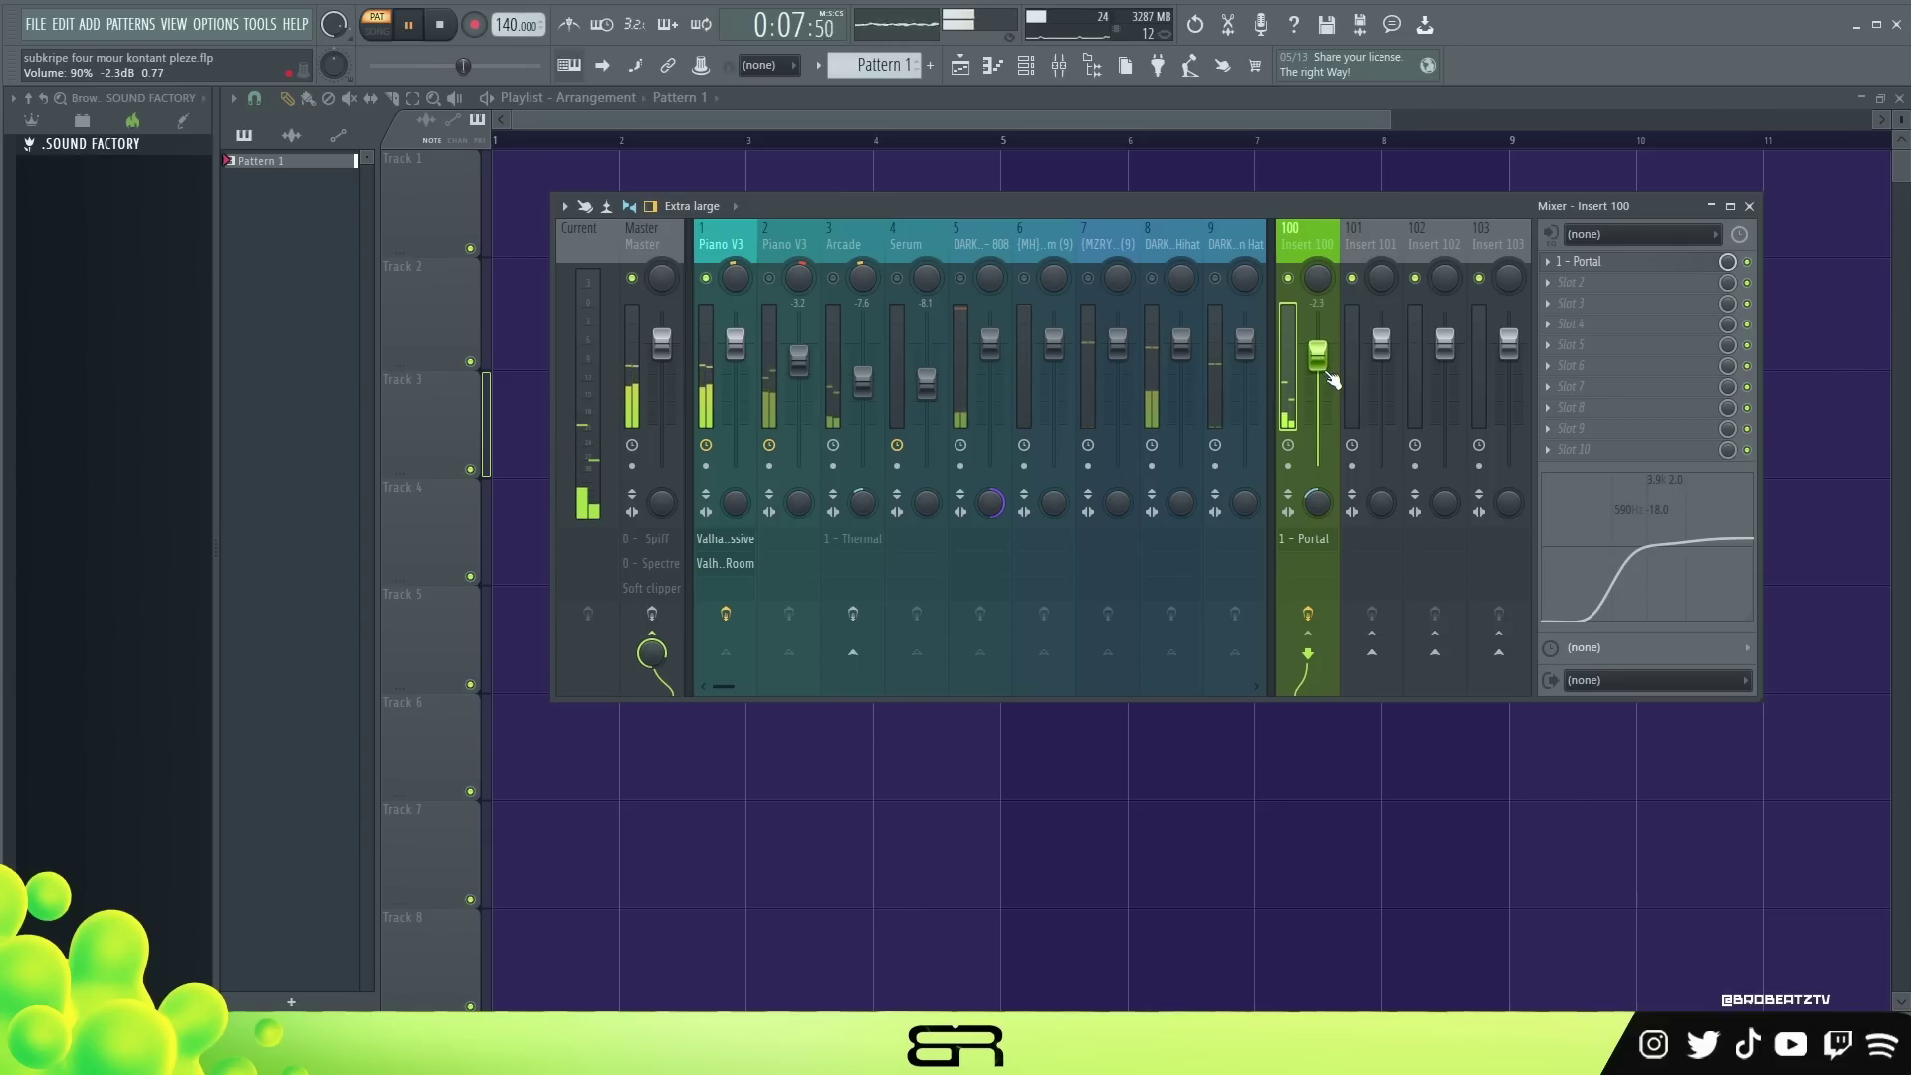
pyautogui.press('space')
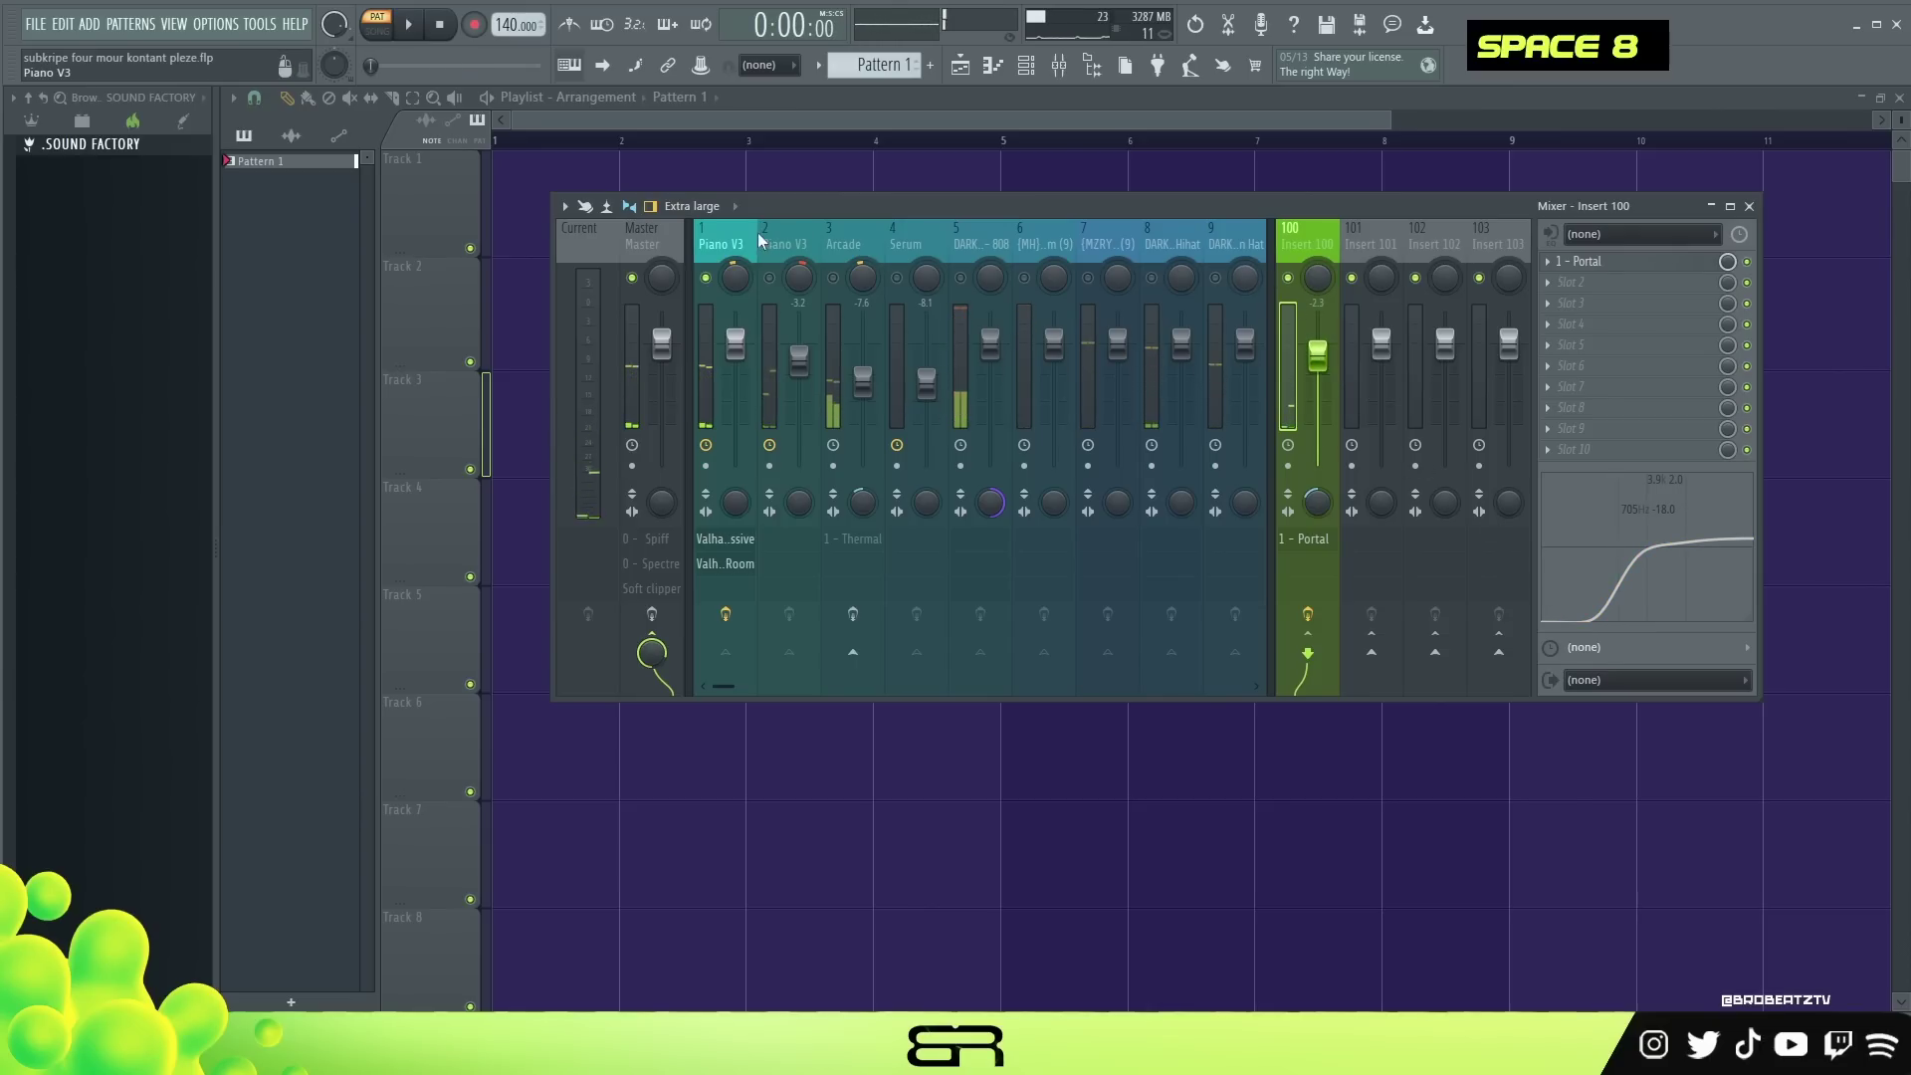
# Inspect the second Piano V3 track's equaliser and the Thermal effect's preset on the Arcade track.
pyautogui.click(787, 282)
pyautogui.click(783, 283)
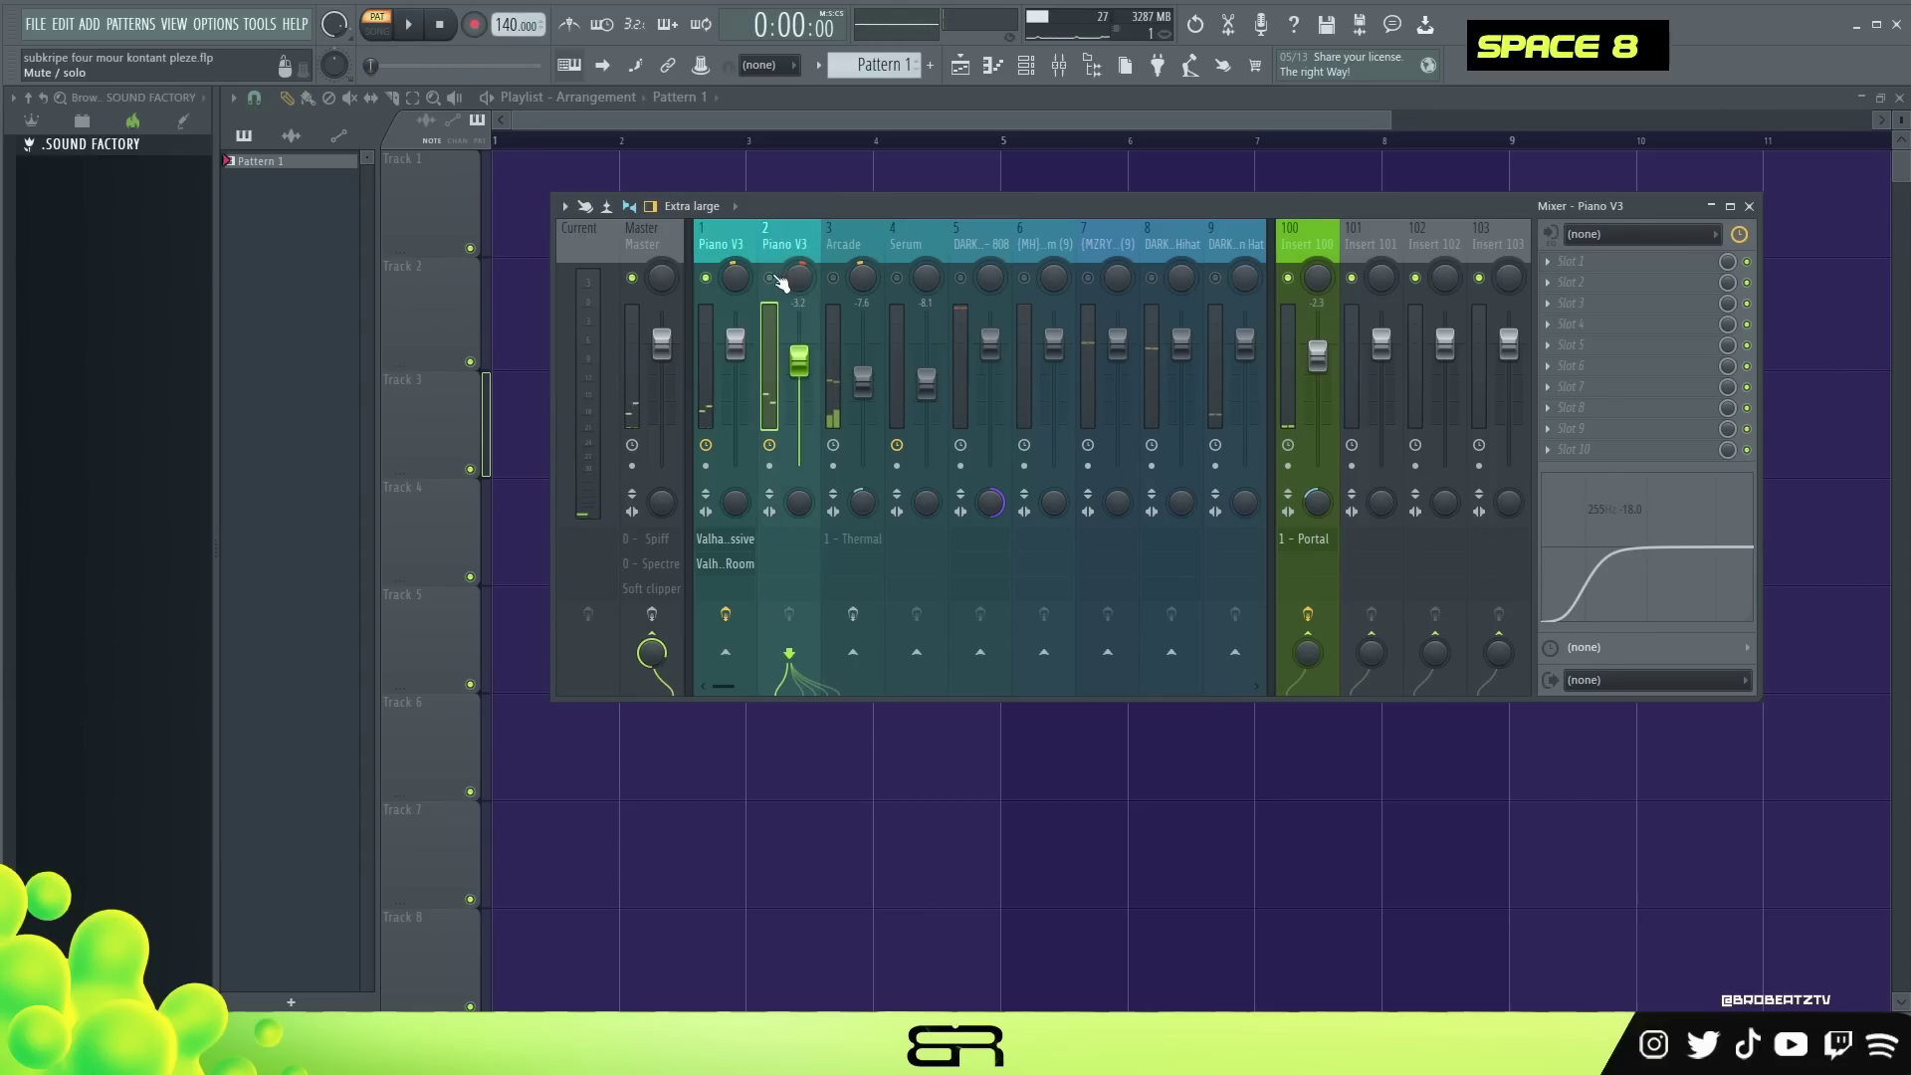
pyautogui.click(853, 250)
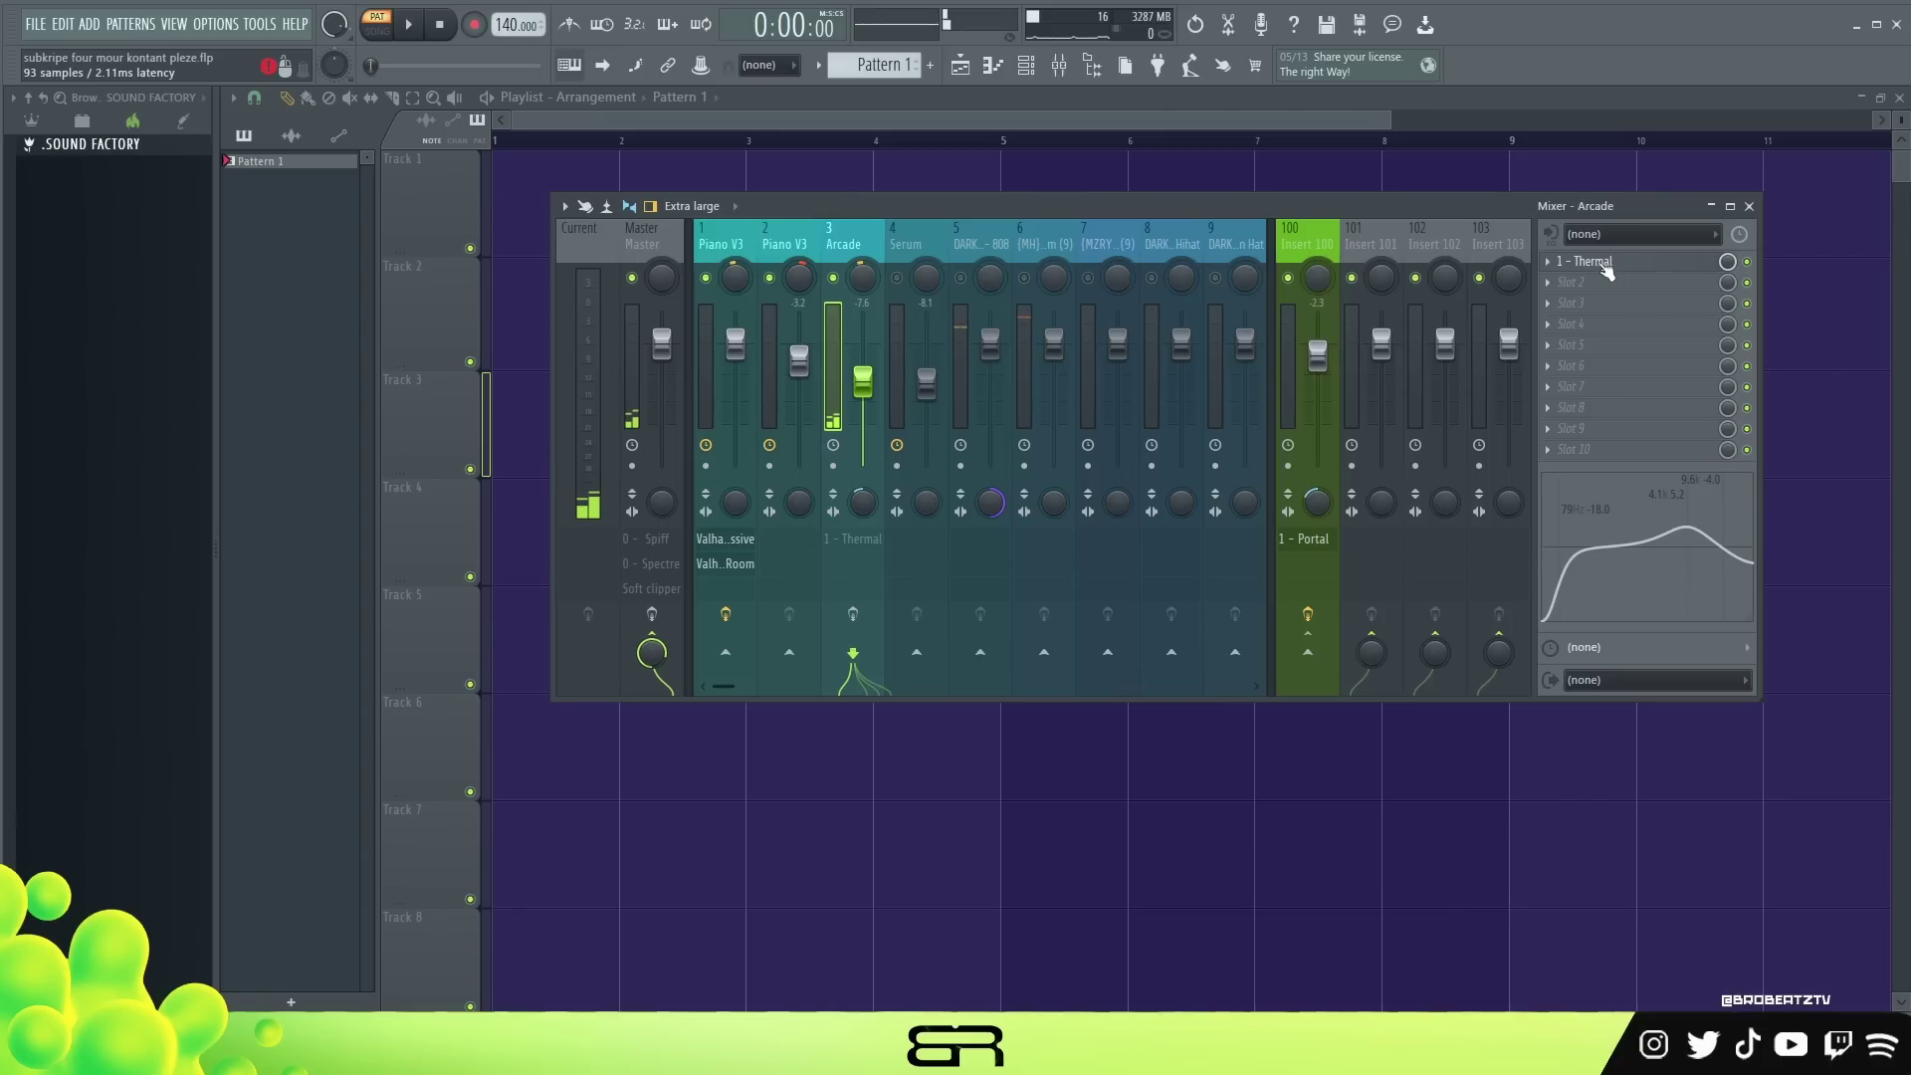
pyautogui.click(1610, 263)
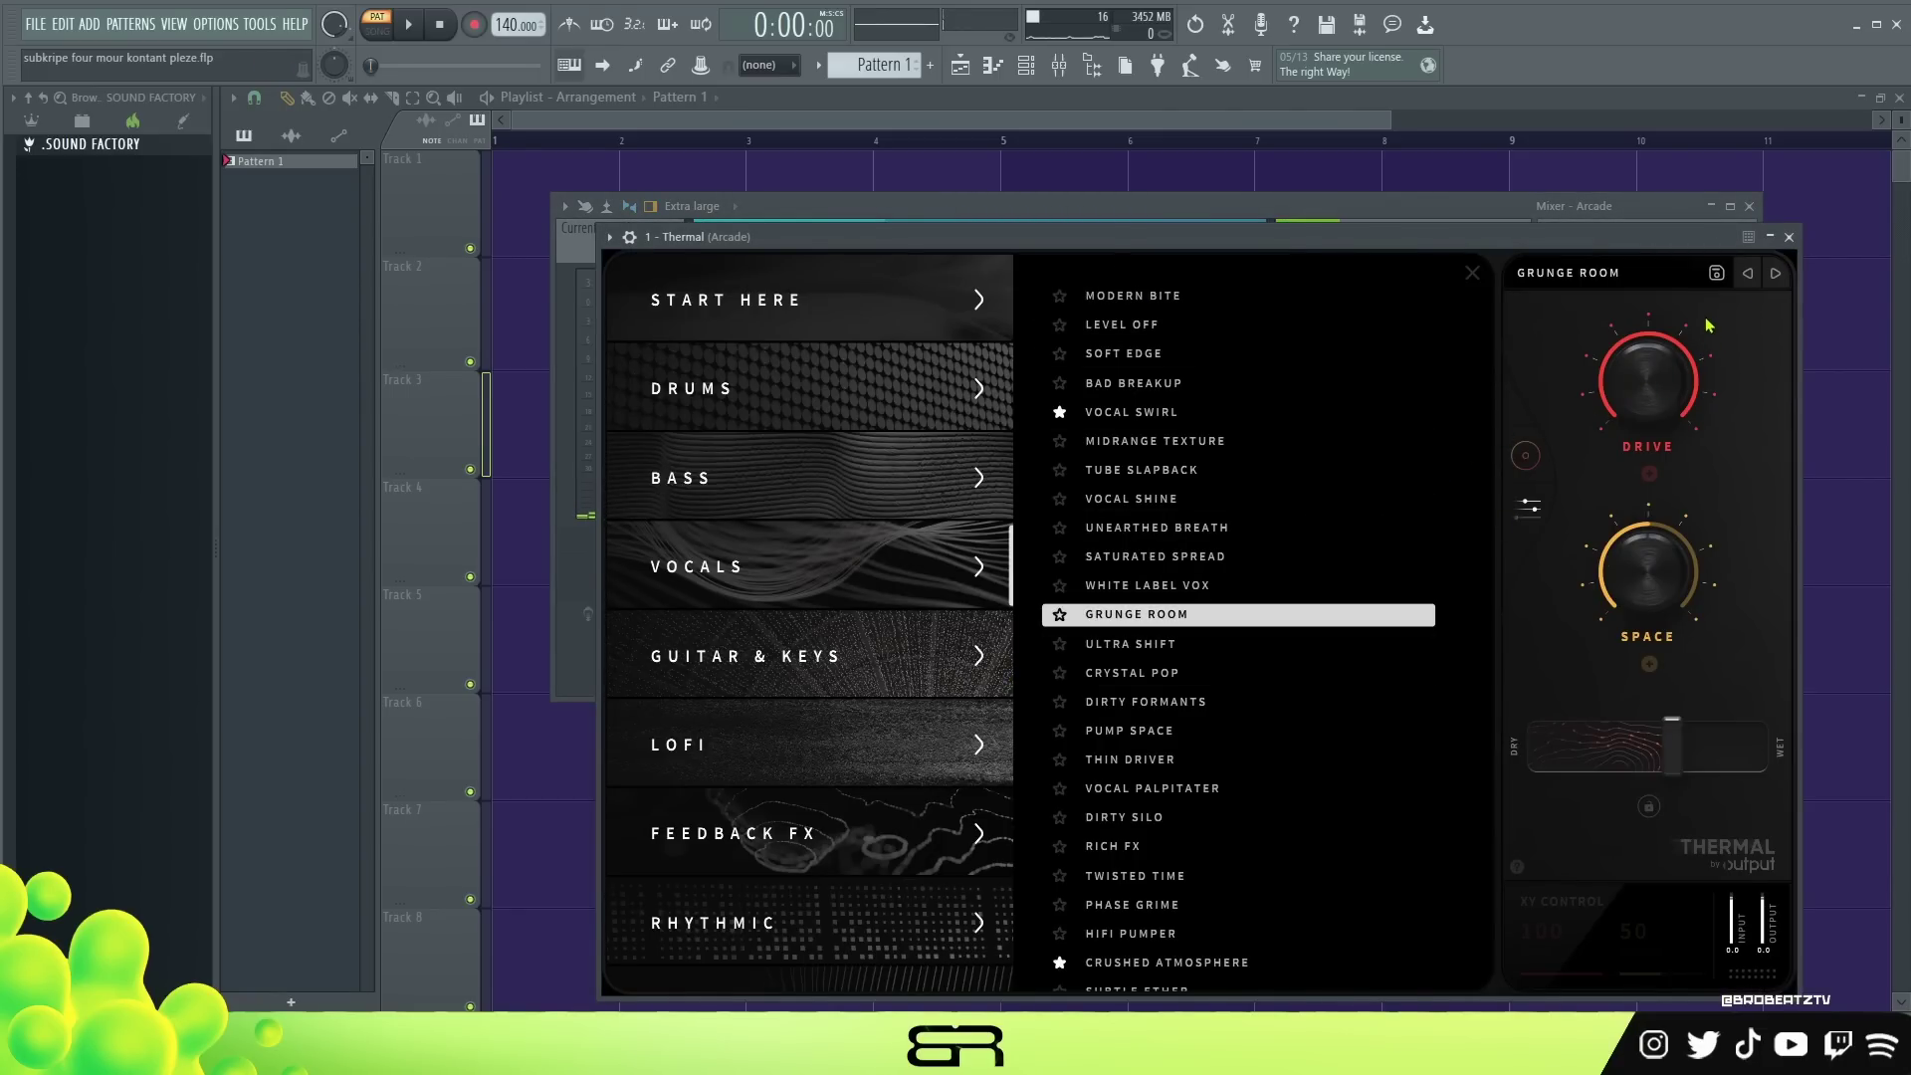
pyautogui.click(1789, 237)
# Play the loop with the drum tracks muted to hear the piano, Arcade and Serum parts together.
pyautogui.press('space')
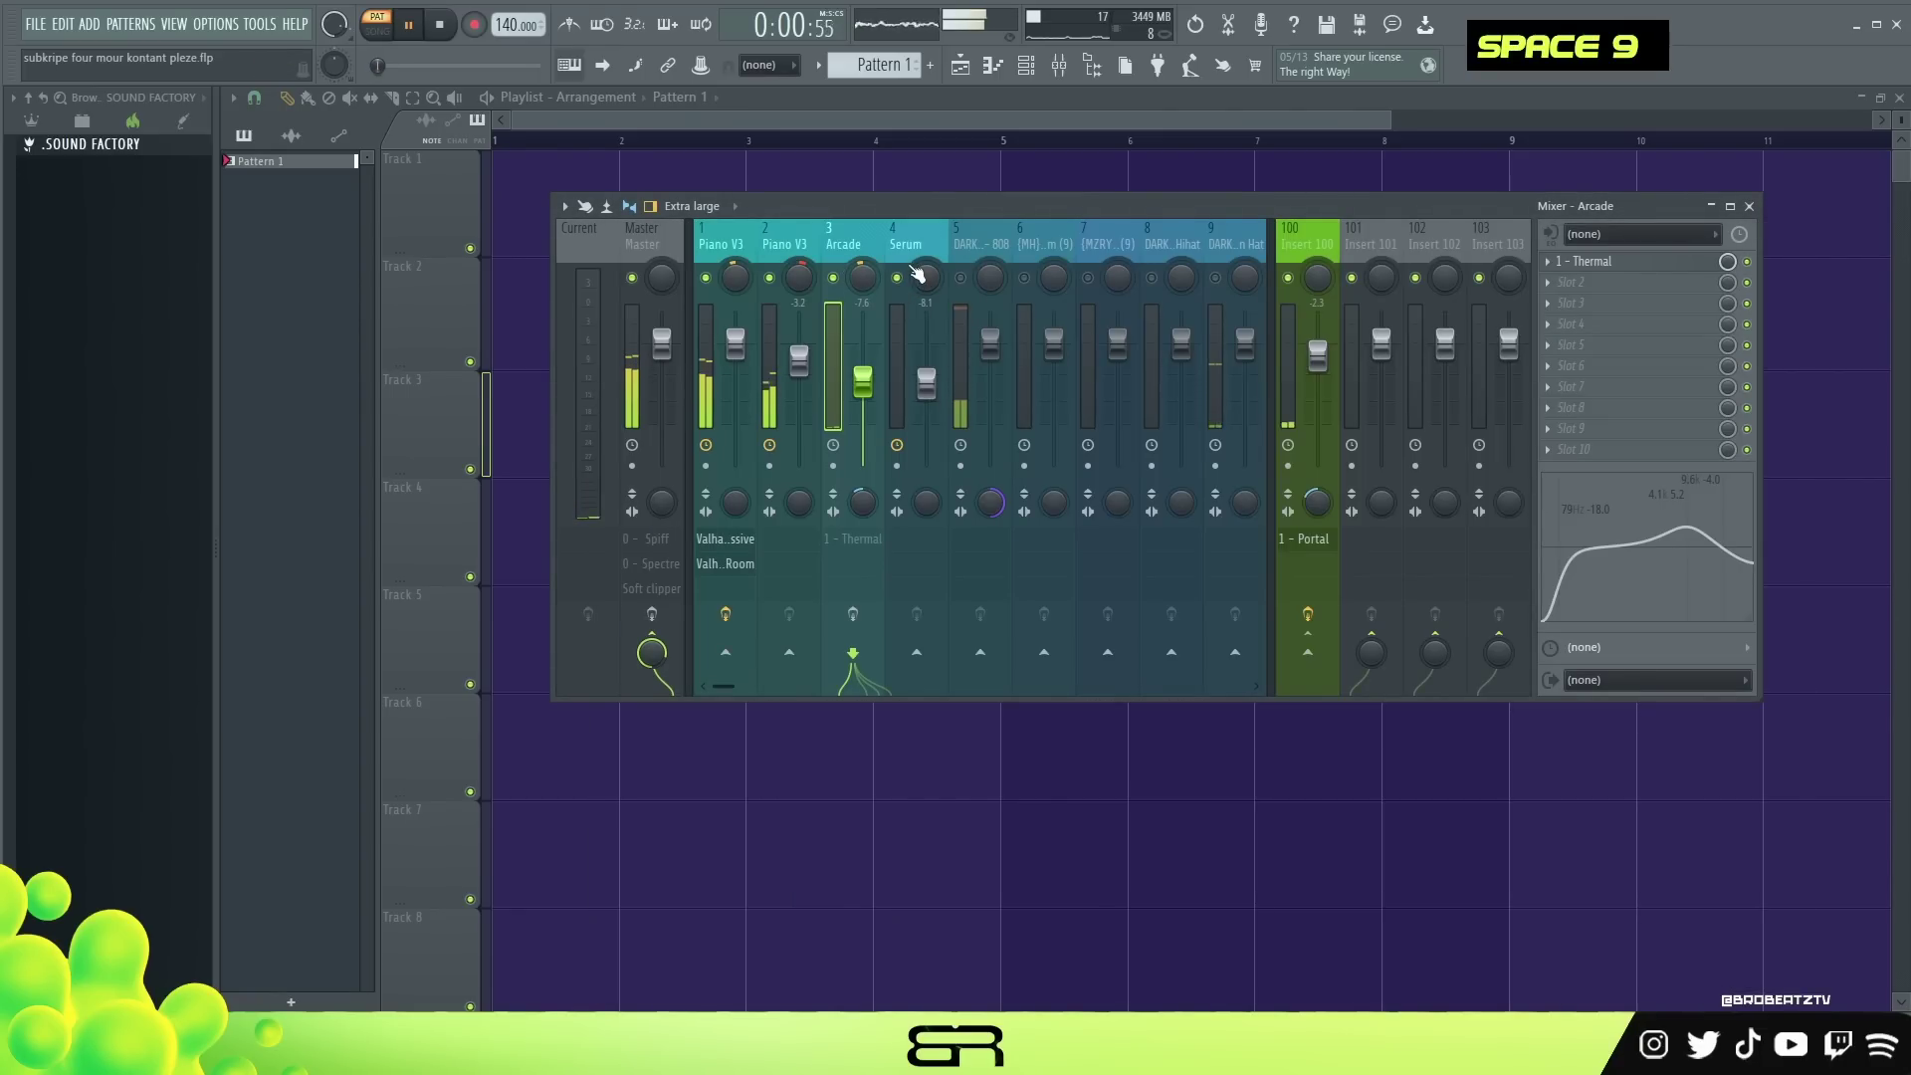
pyautogui.press('F6')
pyautogui.press('F6')
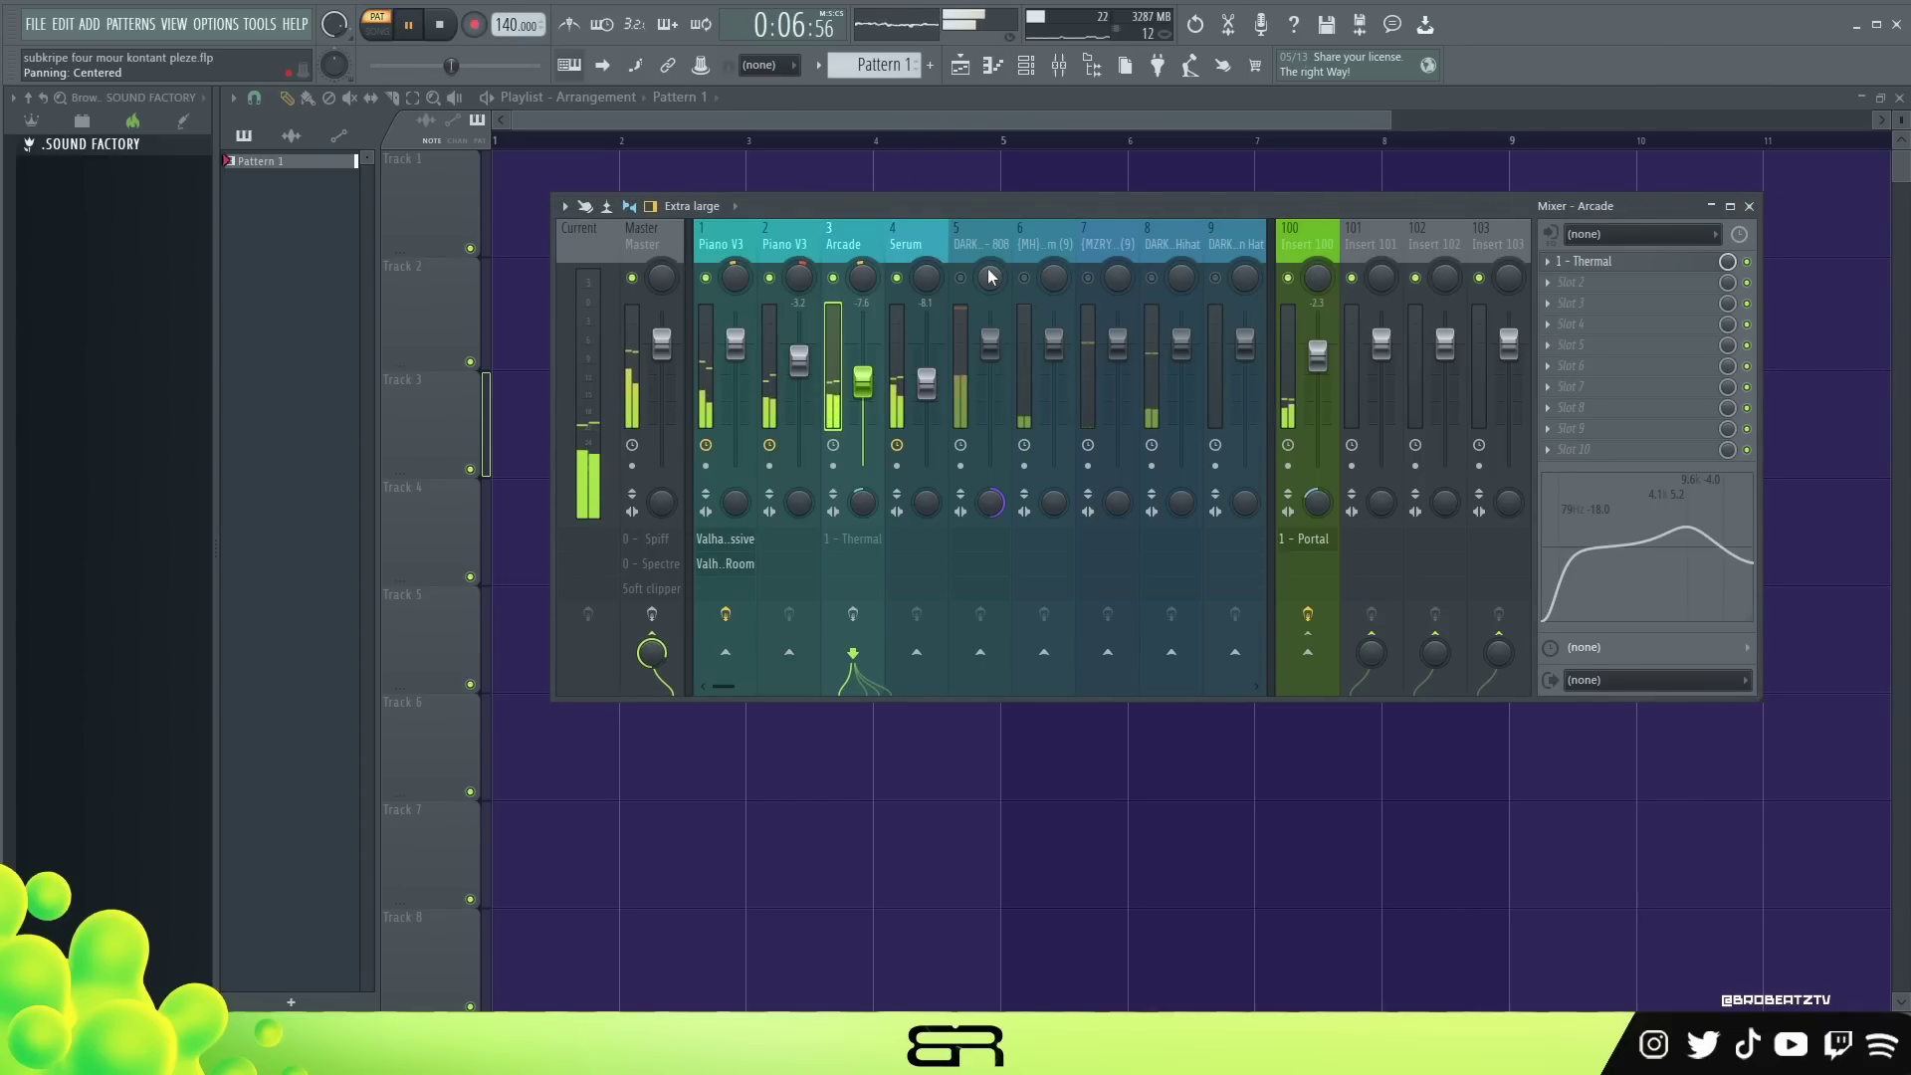
pyautogui.press('space')
# Unmute the drum tracks in the mixer and mute the Serum track.
pyautogui.click(897, 279)
pyautogui.rightClick(897, 279)
pyautogui.rightClick(896, 278)
pyautogui.click(897, 278)
# Inspect the Spiff settings on the Master track, including its boost depth and frequency bands.
pyautogui.click(649, 249)
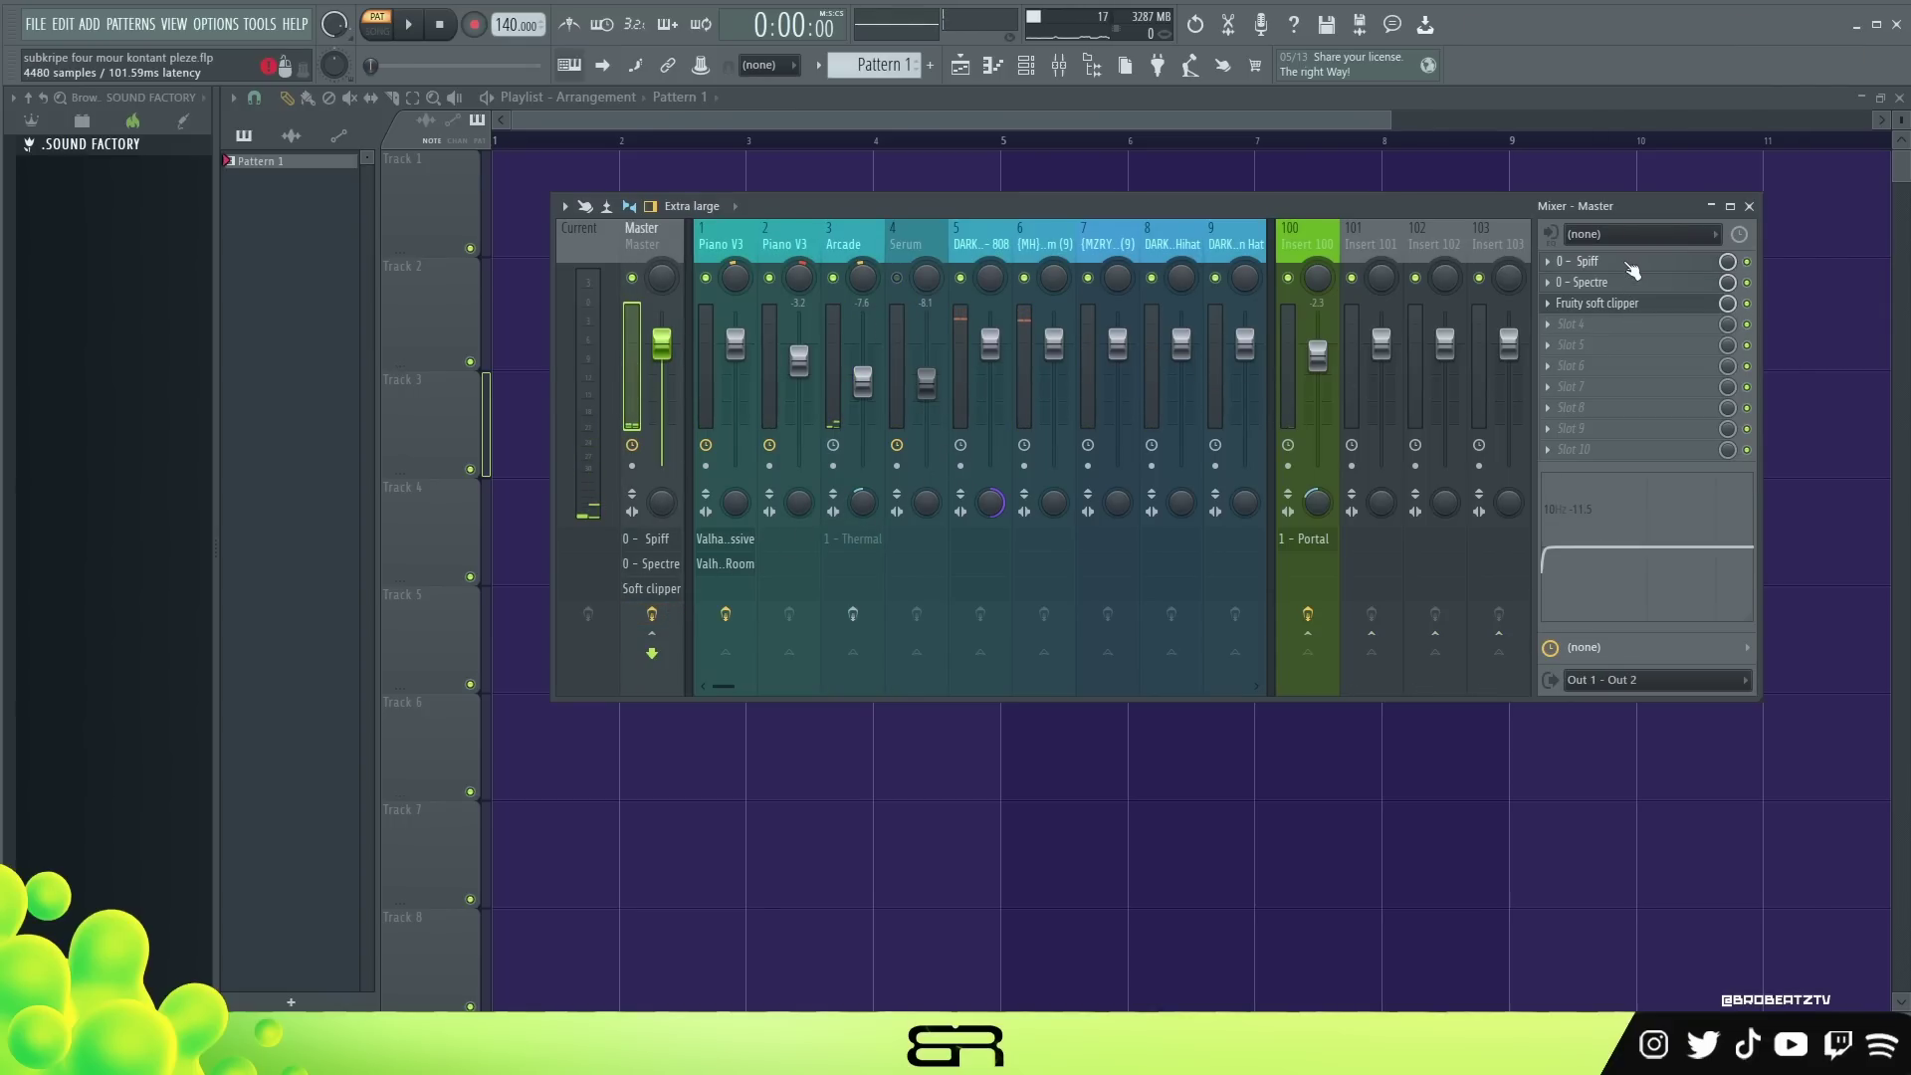
pyautogui.click(1587, 261)
pyautogui.moveTo(1095, 314); pyautogui.dragTo(1286, 230)
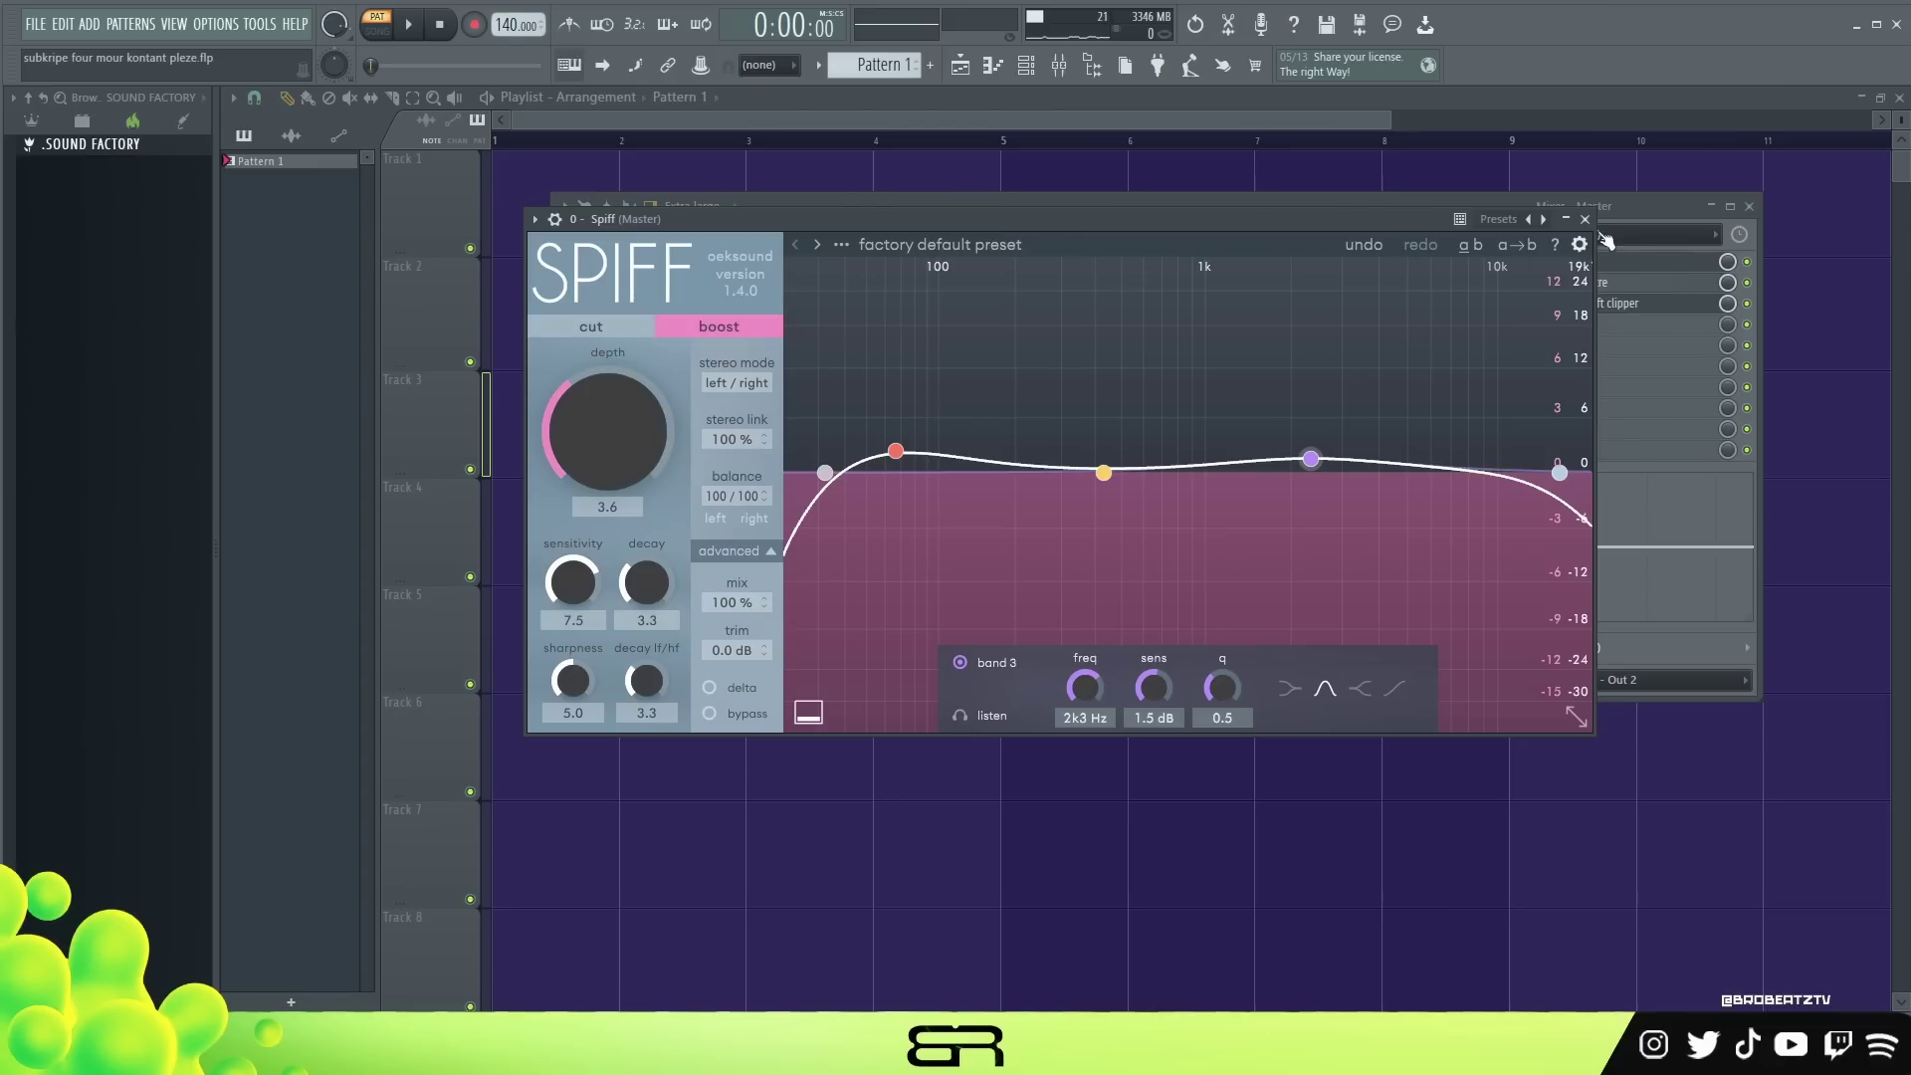
pyautogui.click(1570, 220)
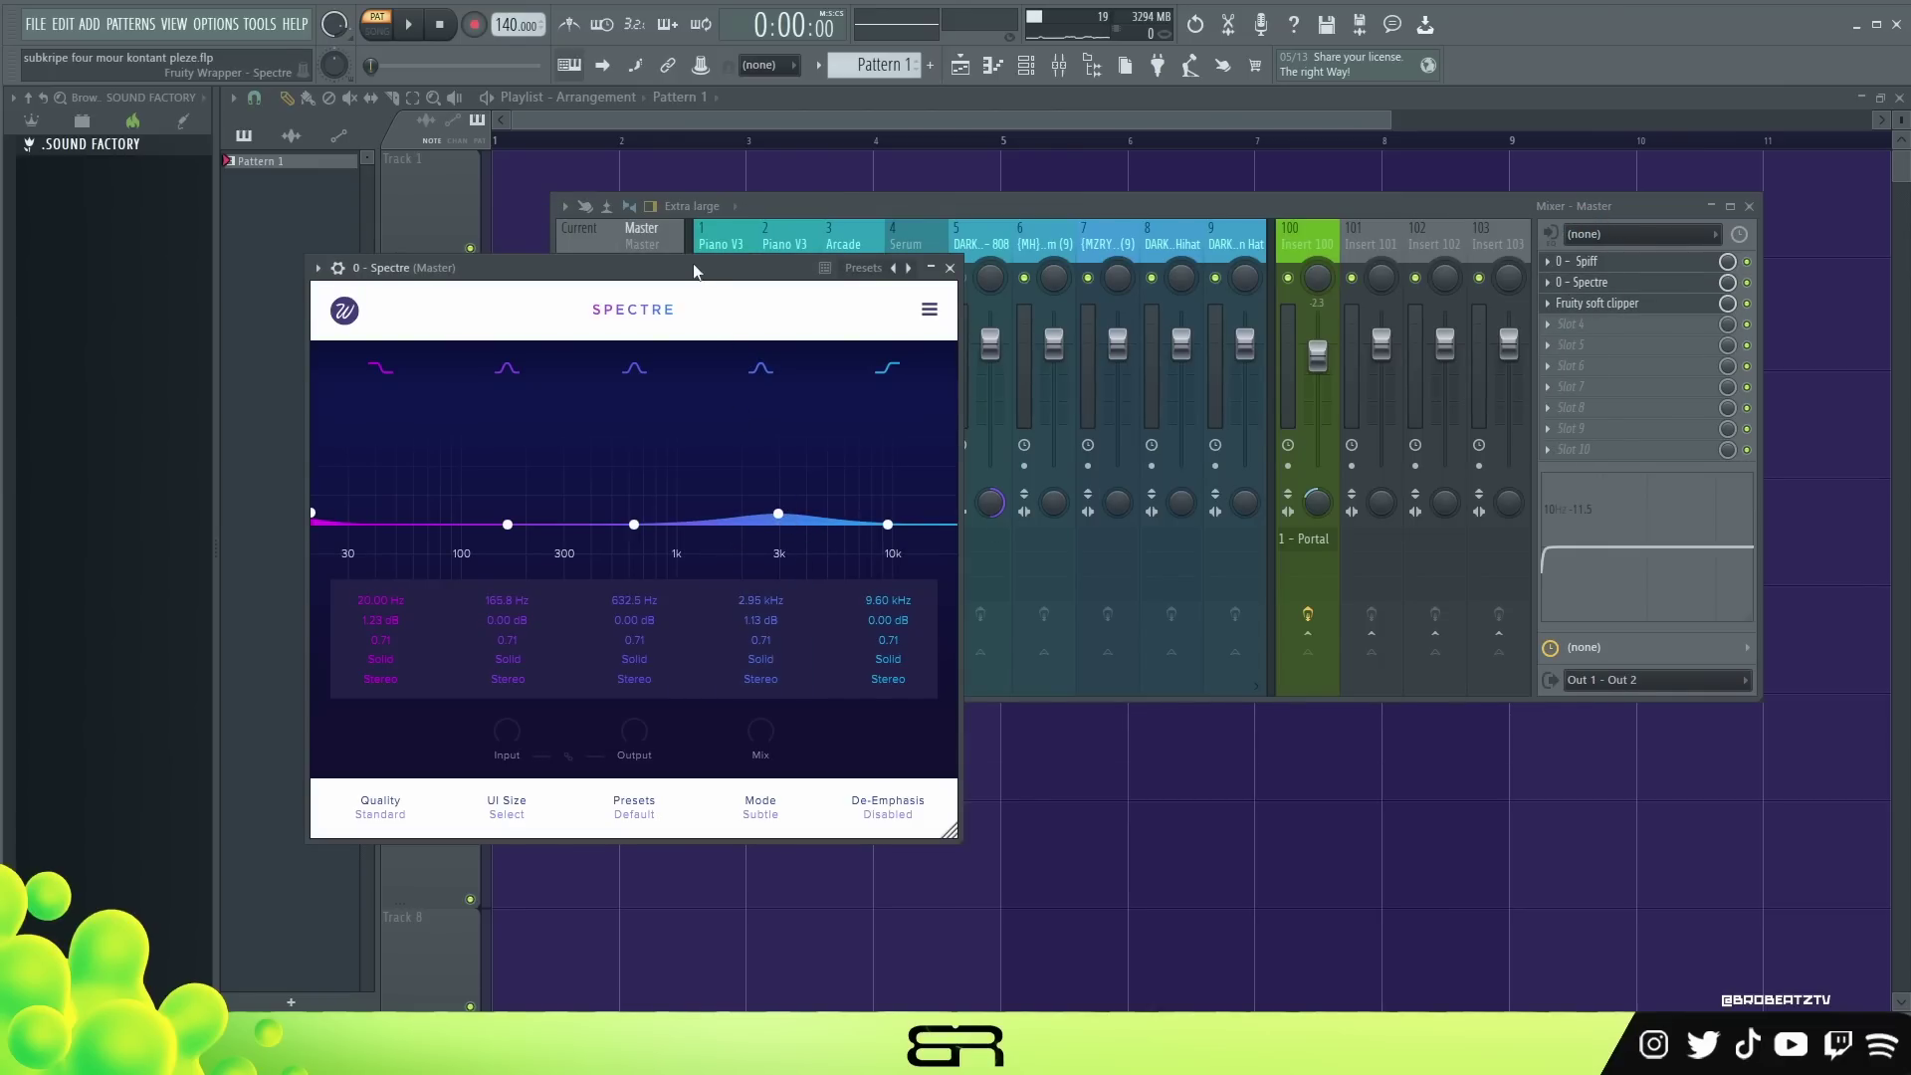
# Inspect the Spectre bands and the Fruity soft clipper's threshold and post gain on the Master track.
pyautogui.moveTo(696, 277); pyautogui.dragTo(847, 246)
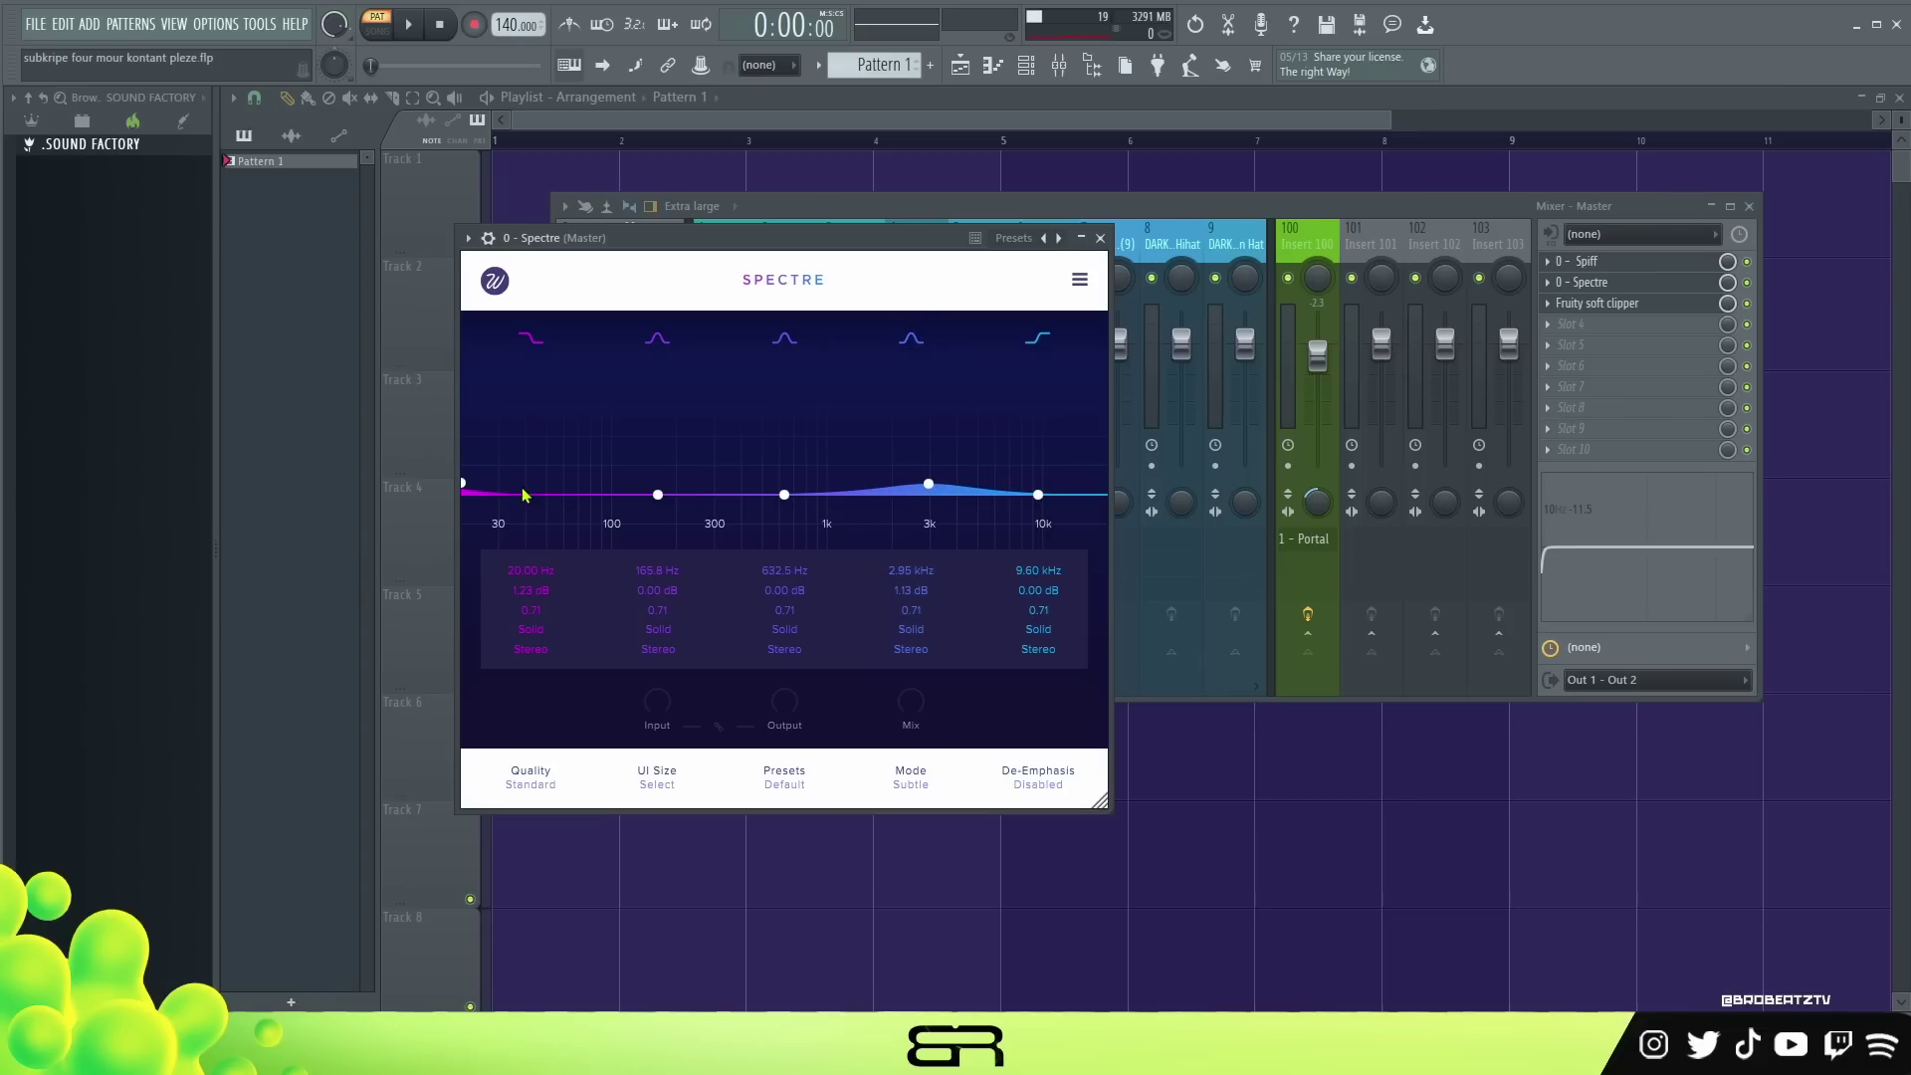
pyautogui.click(1589, 282)
pyautogui.click(1598, 304)
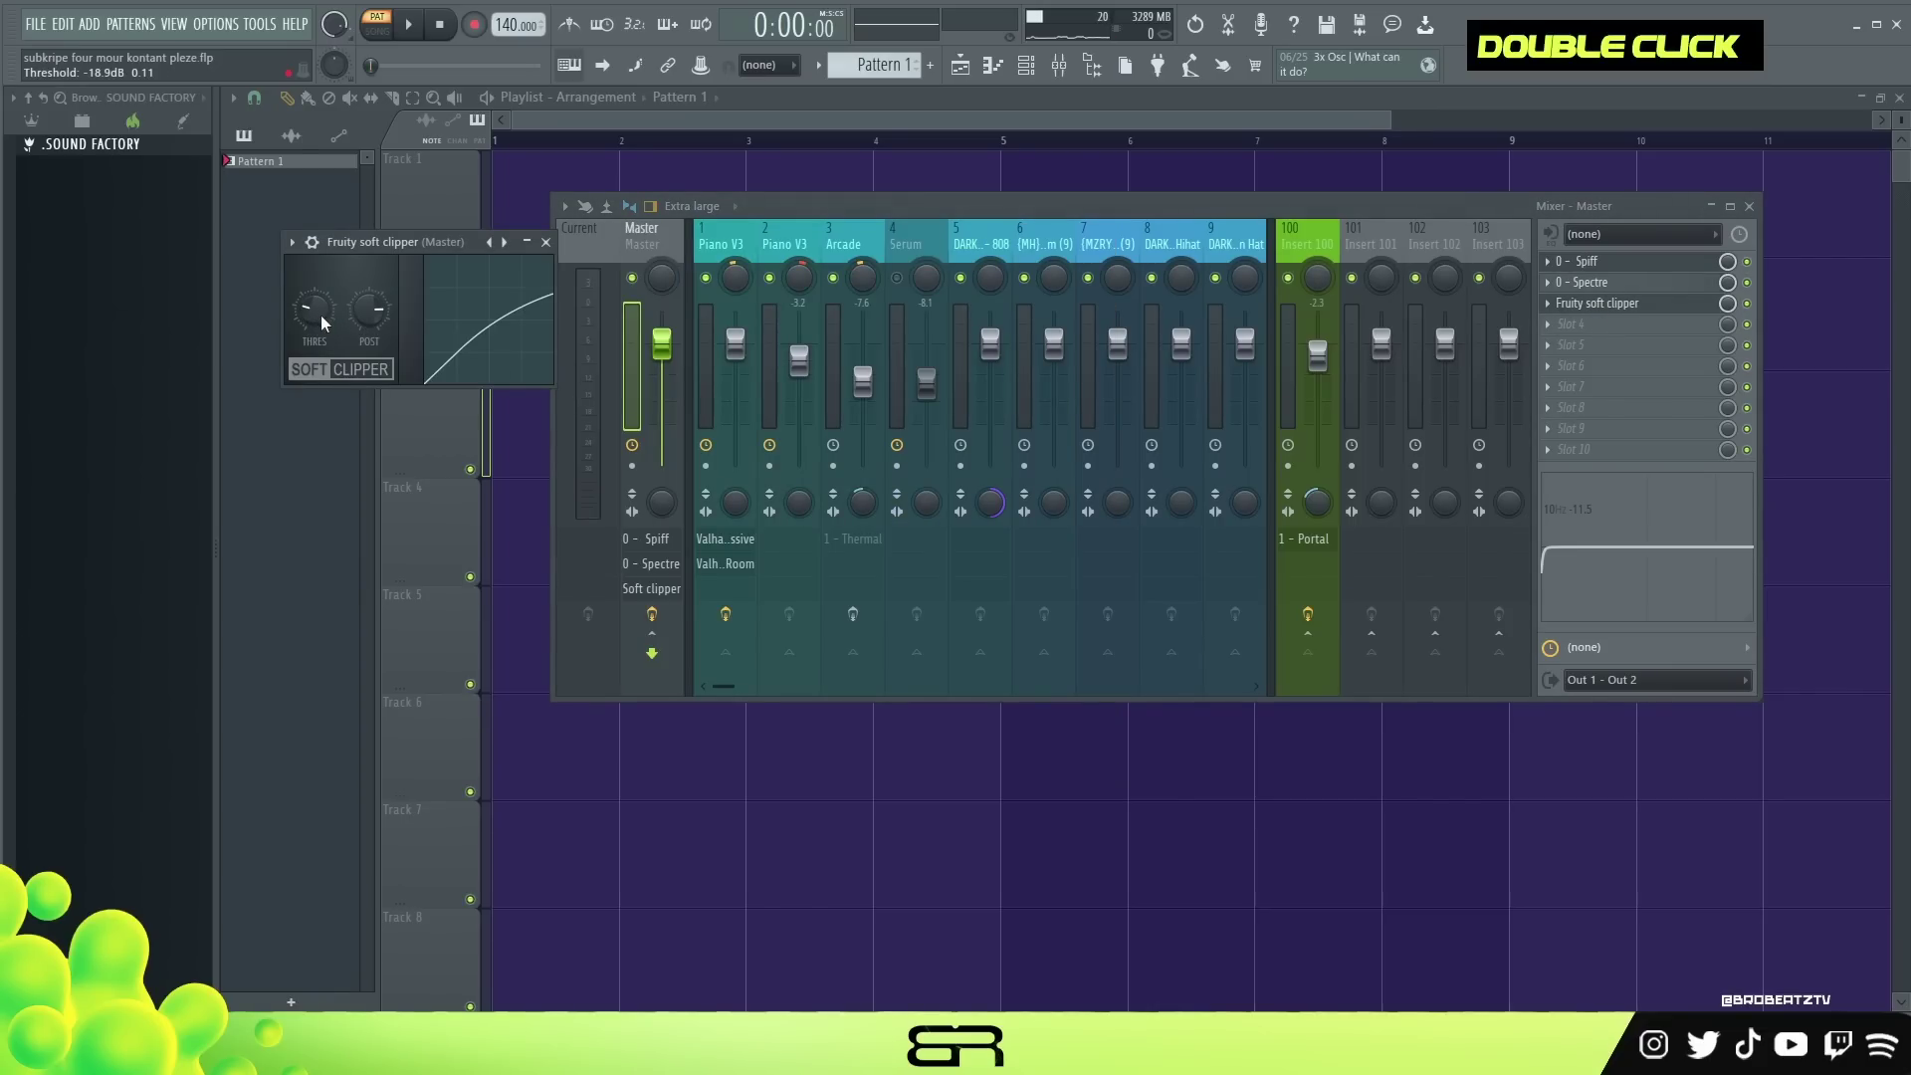
pyautogui.moveTo(410, 248); pyautogui.dragTo(631, 169)
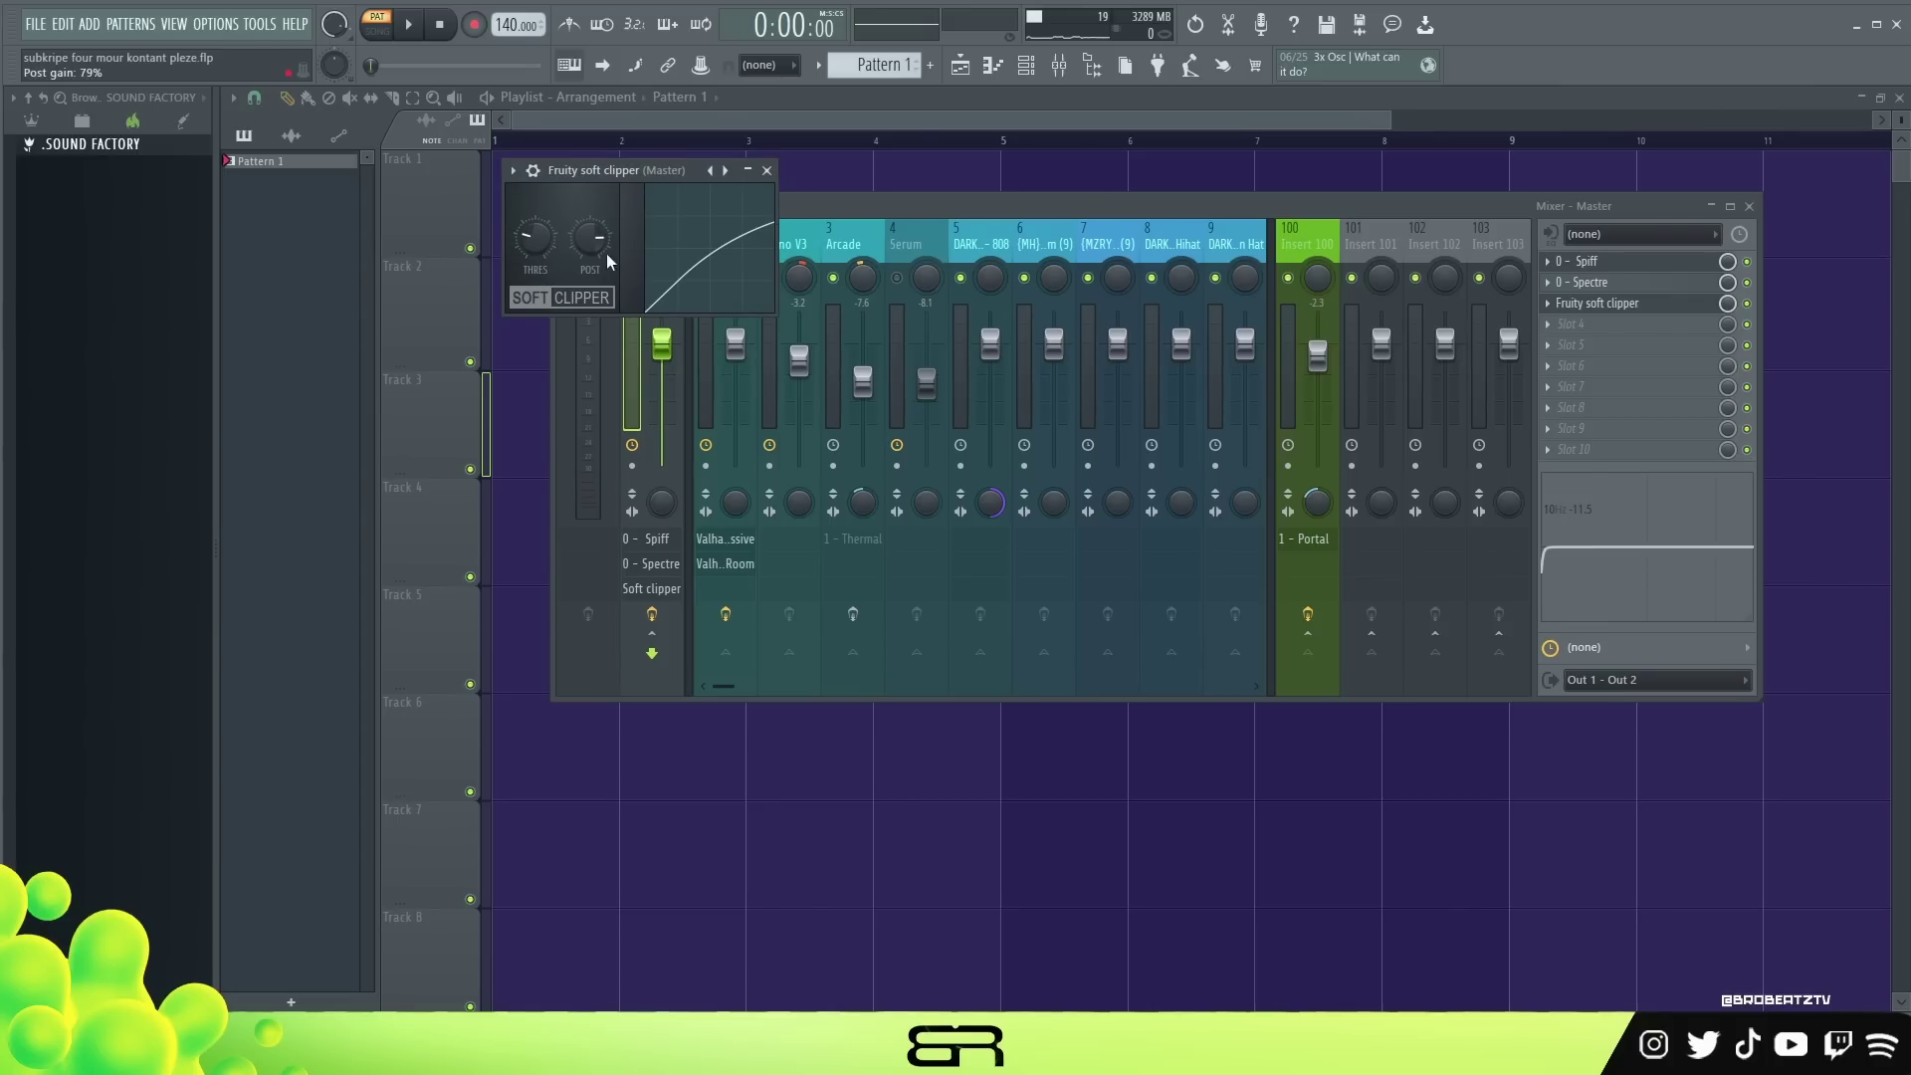
pyautogui.click(767, 170)
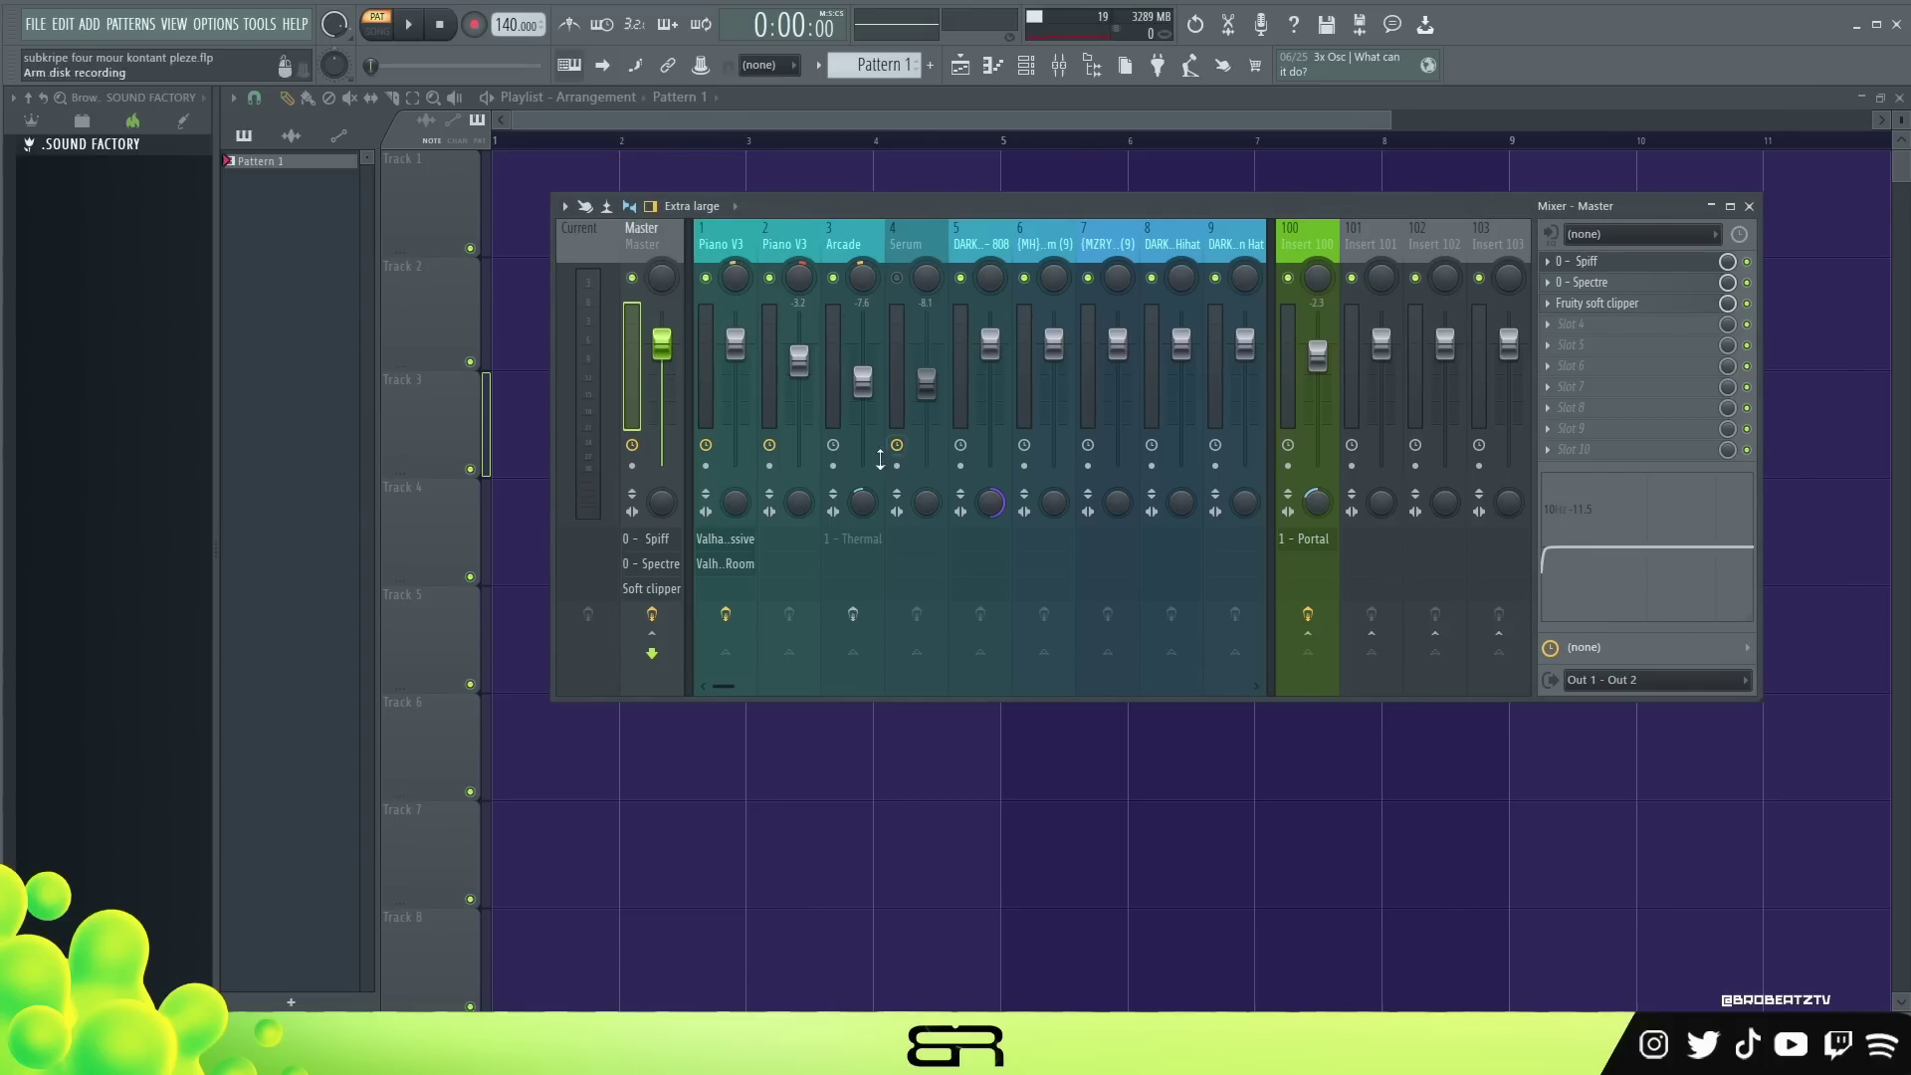
# Enable the Arcade track's effects and play the loop with the drums and master effects.
pyautogui.click(853, 614)
pyautogui.click(427, 28)
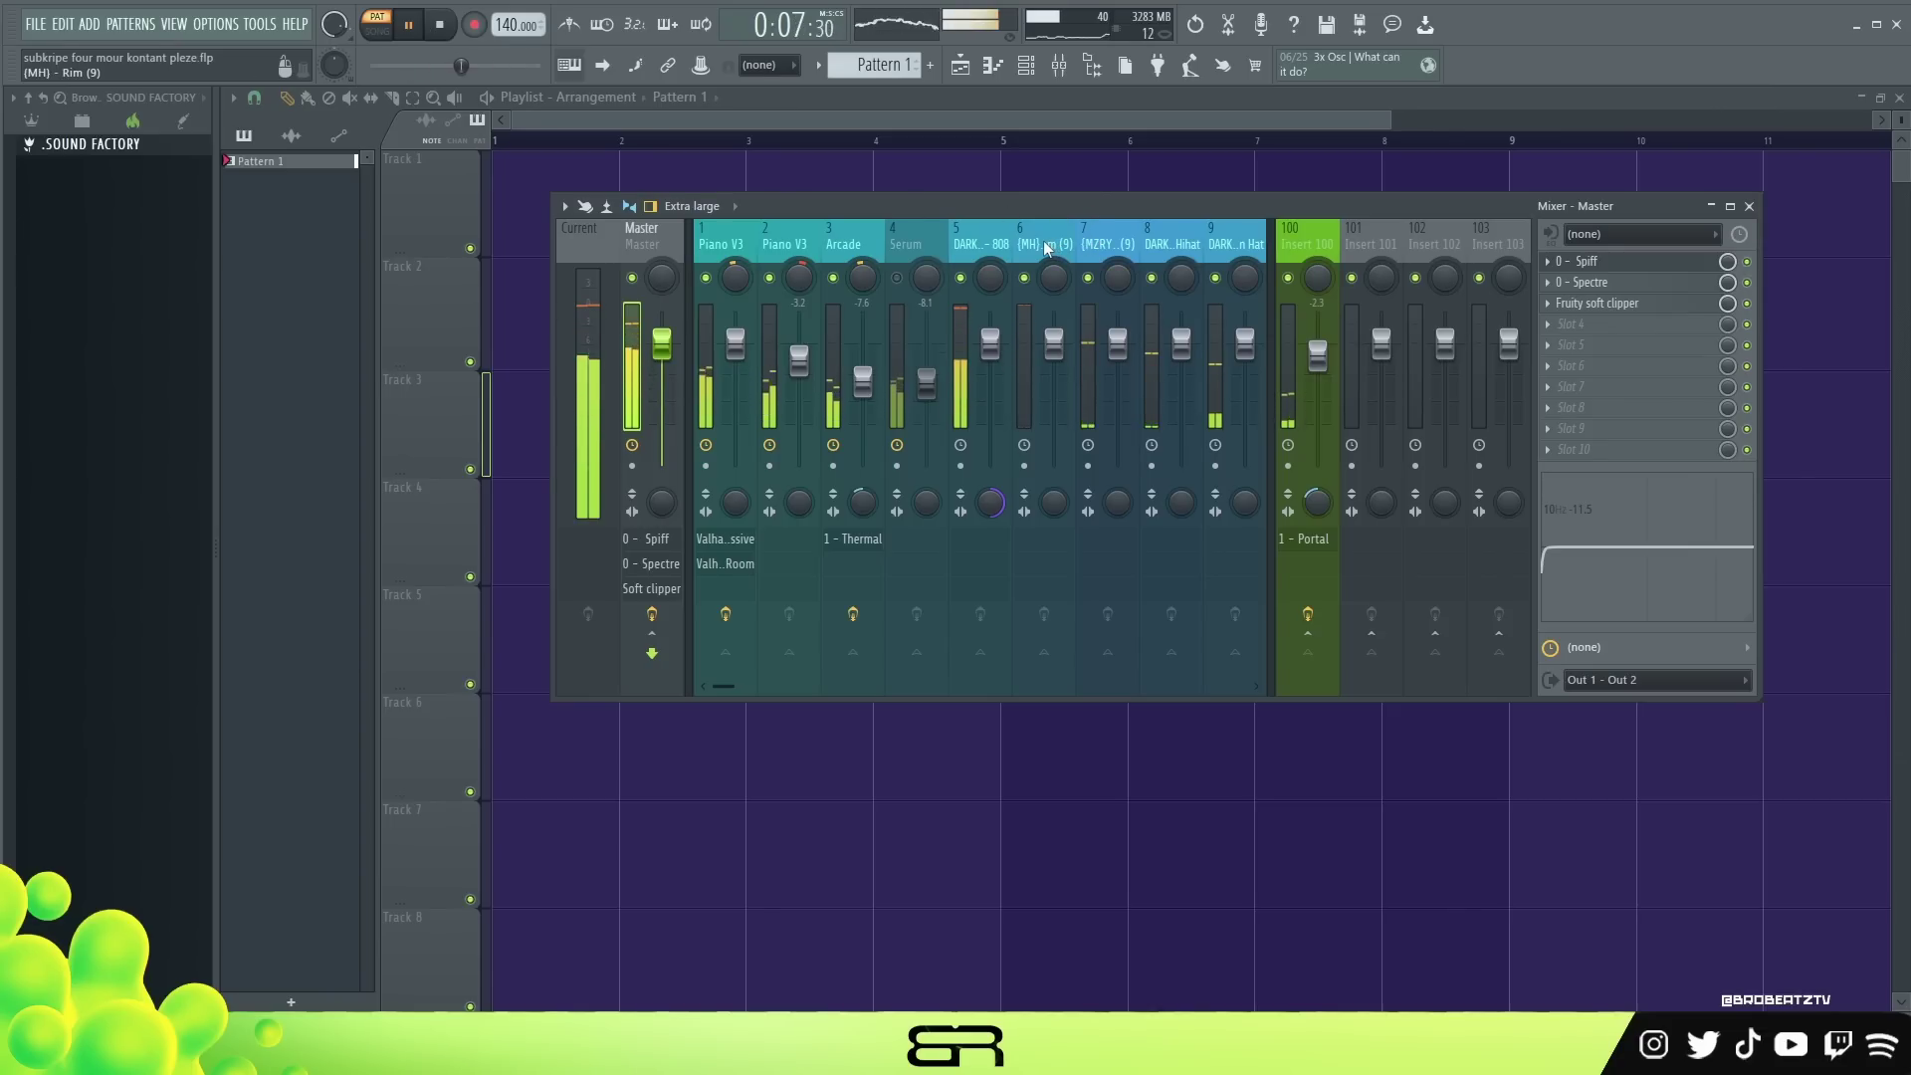
pyautogui.moveTo(1029, 207); pyautogui.dragTo(994, 193)
# Slightly lower the Arcade track's volume and adjust its equaliser's low cut and upper-mid boost during playback.
pyautogui.moveTo(827, 366); pyautogui.dragTo(827, 374)
pyautogui.moveTo(1648, 511); pyautogui.dragTo(1650, 563)
pyautogui.rightClick(1525, 563)
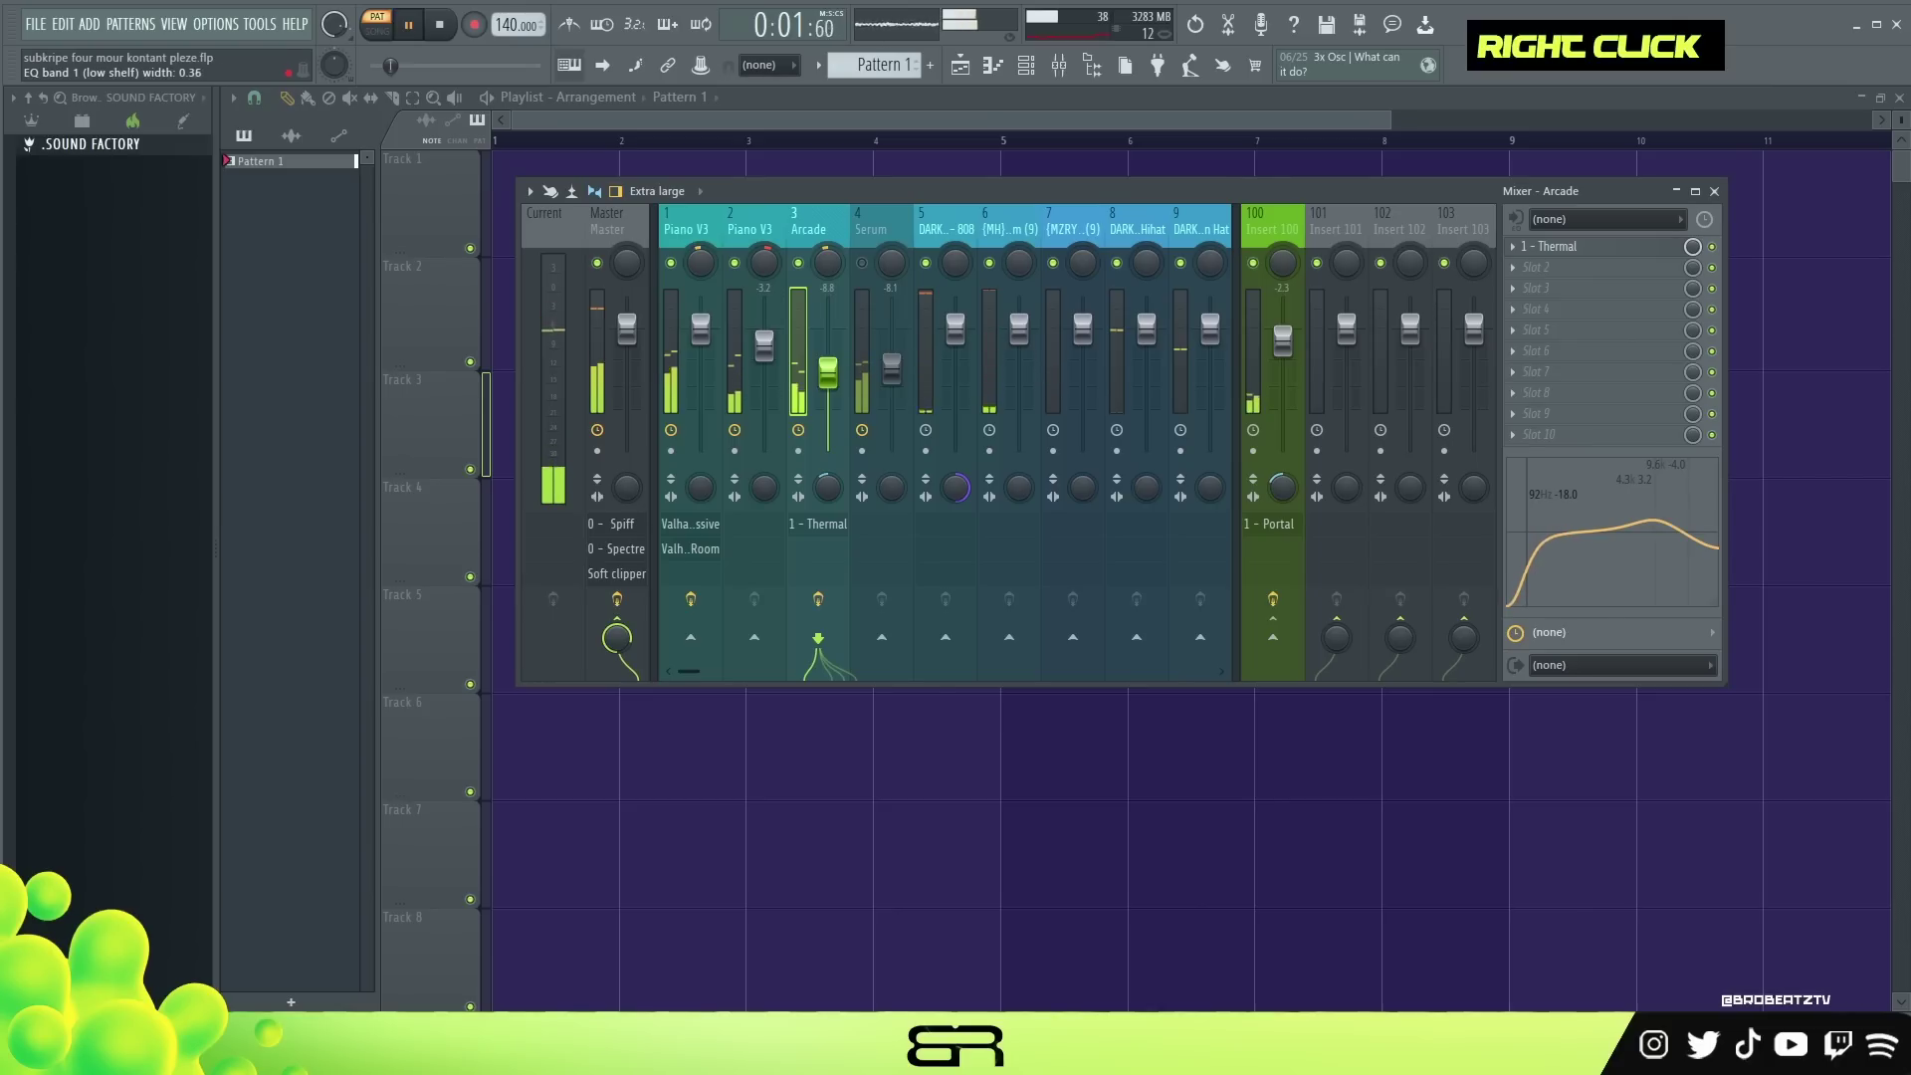
pyautogui.press('space')
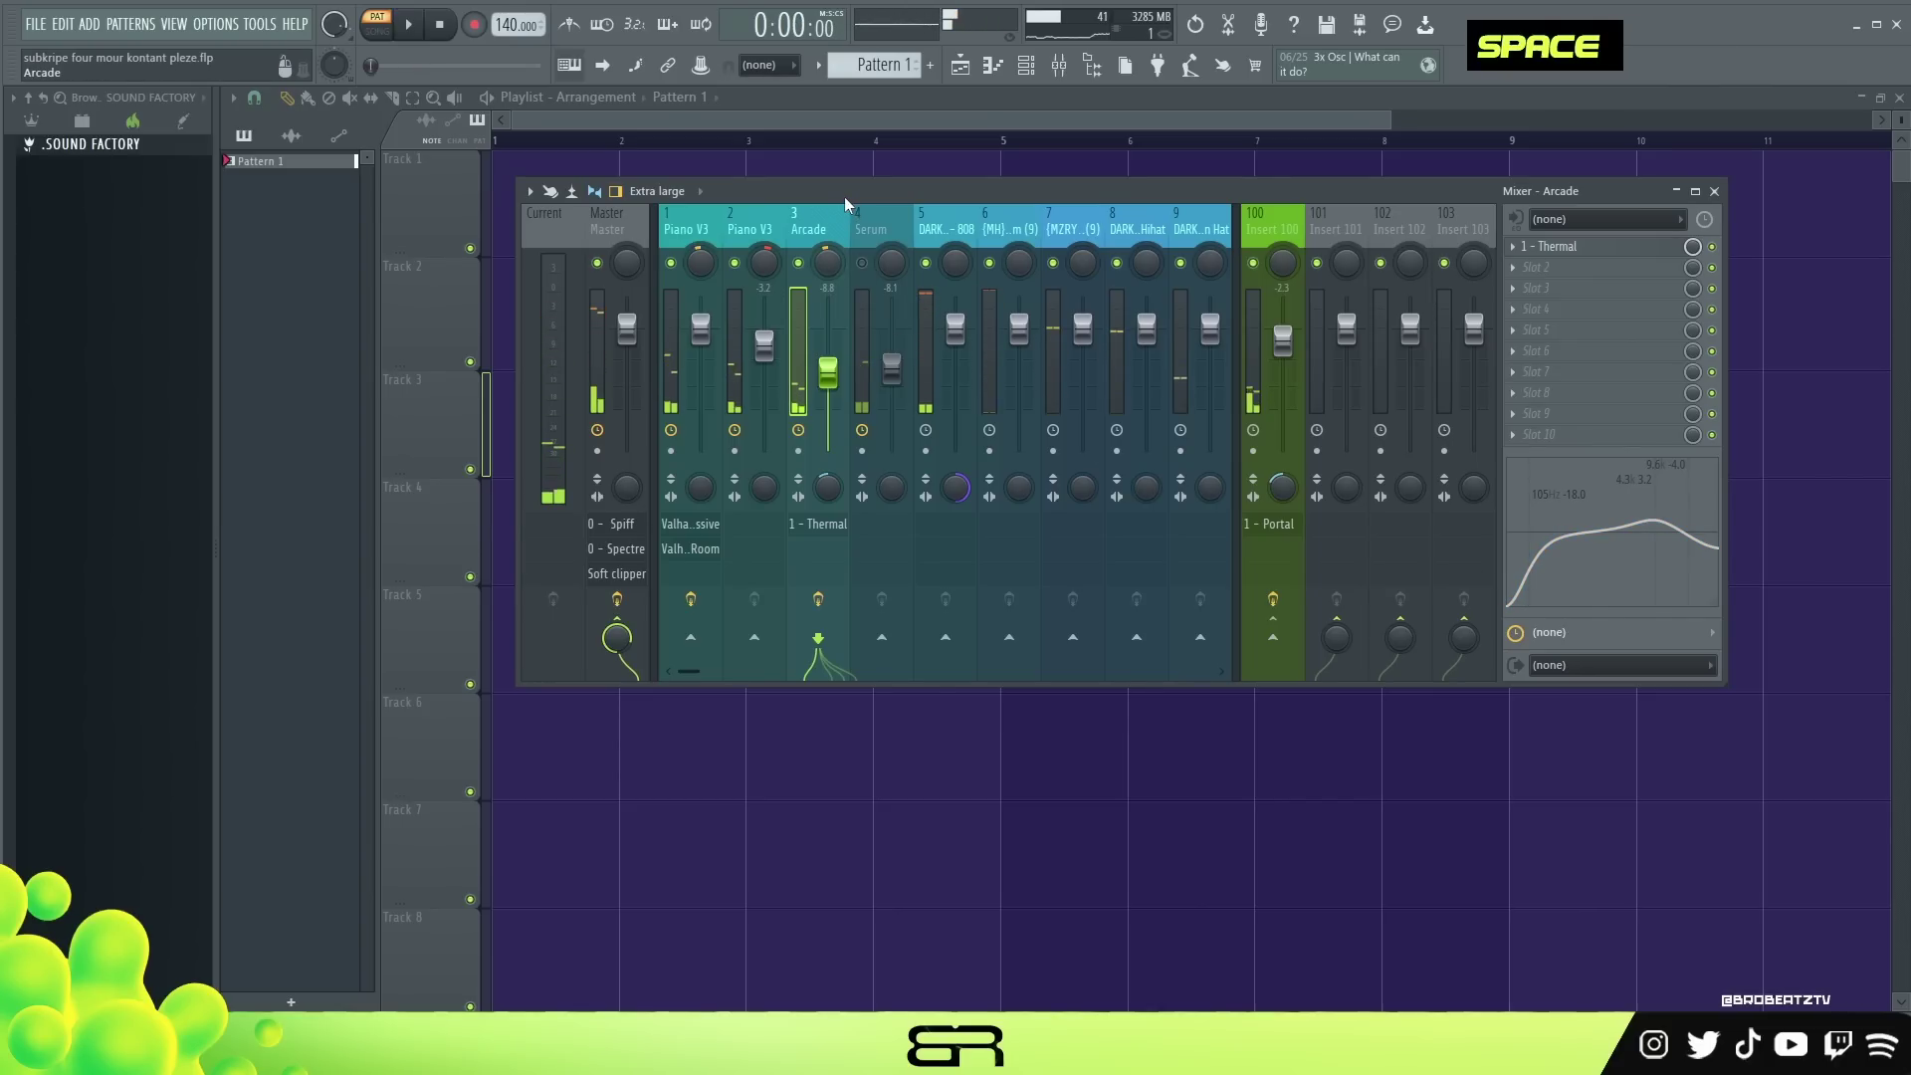